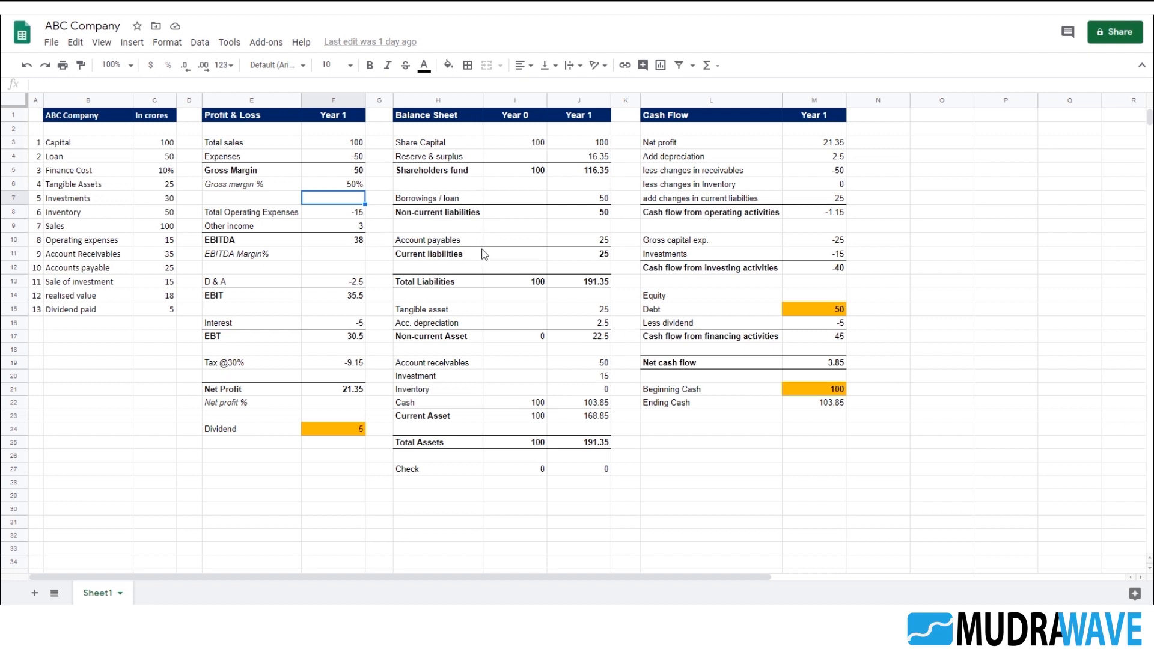
- Make a copy of the spreadsheet in My Drive named "ABC Company Valuation Model"
left_click(130, 65)
left_click(118, 189)
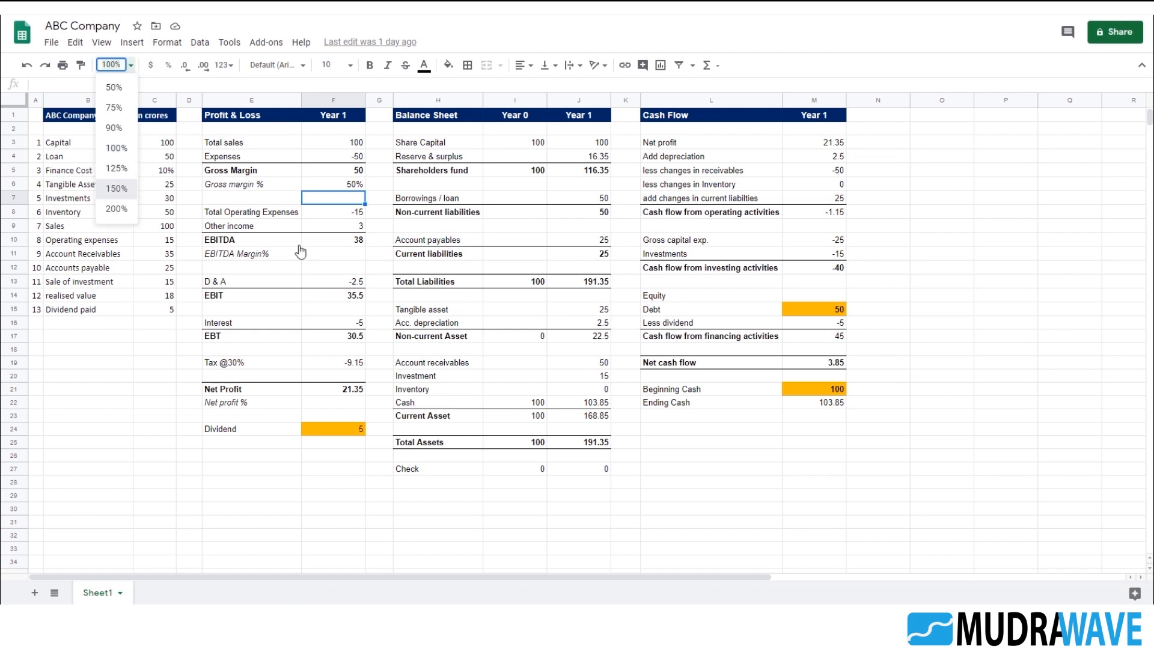
left_click(427, 236)
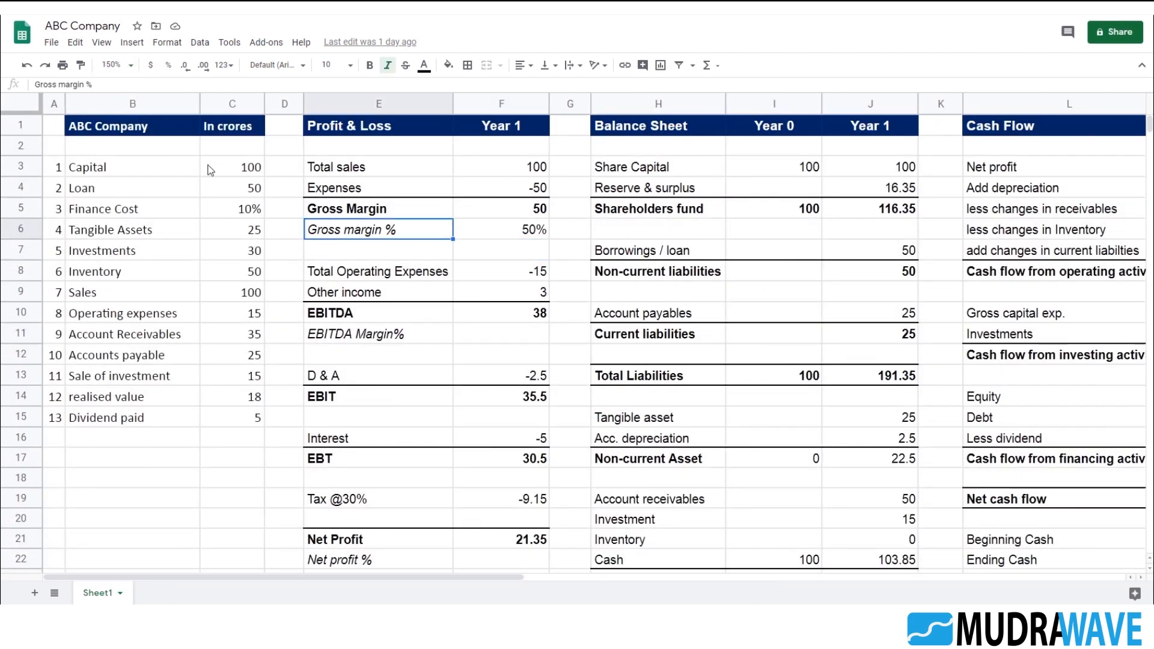
left_click(51, 42)
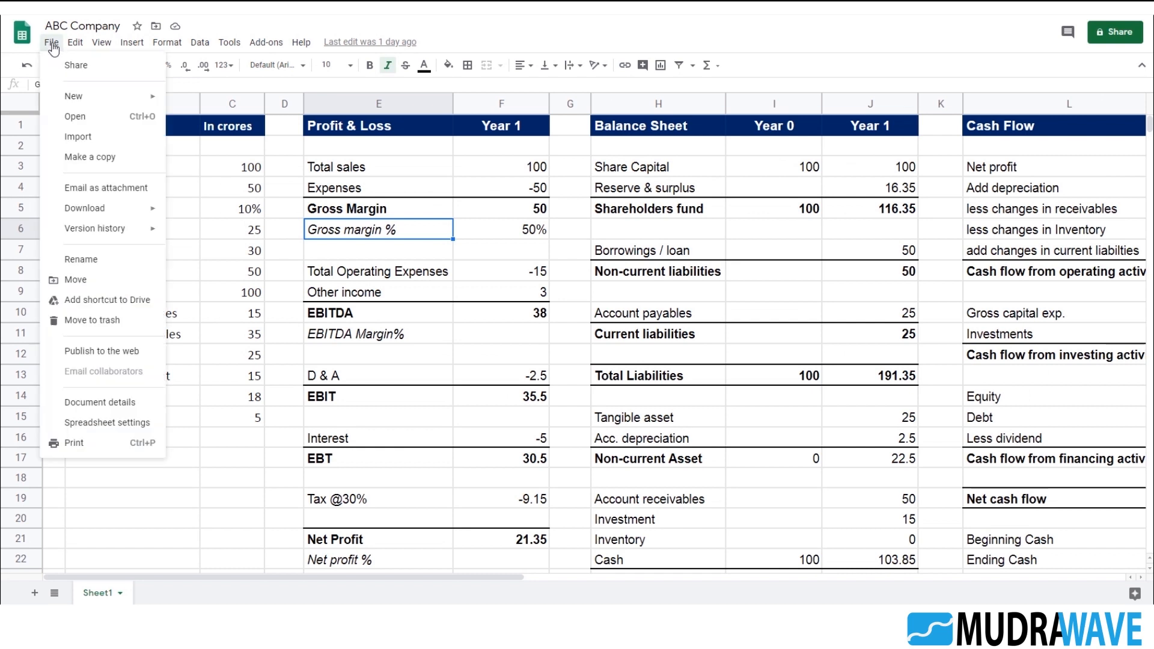
left_click(105, 157)
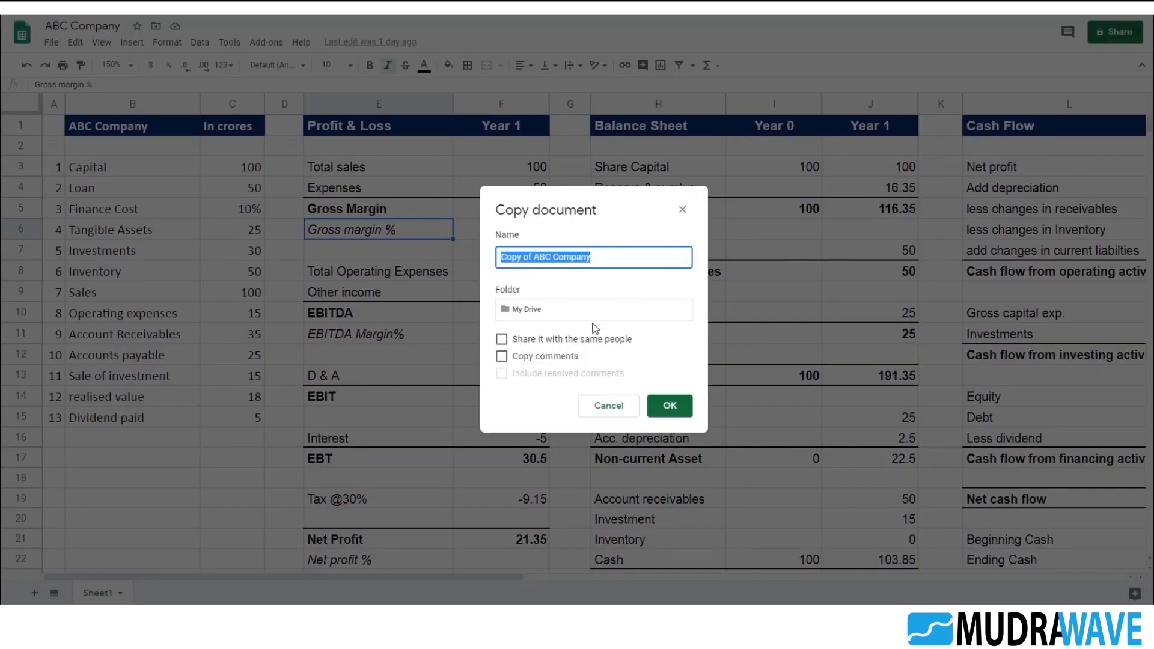
left_click(533, 258)
left_click_drag(534, 255, 479, 259)
key("BackSpace")
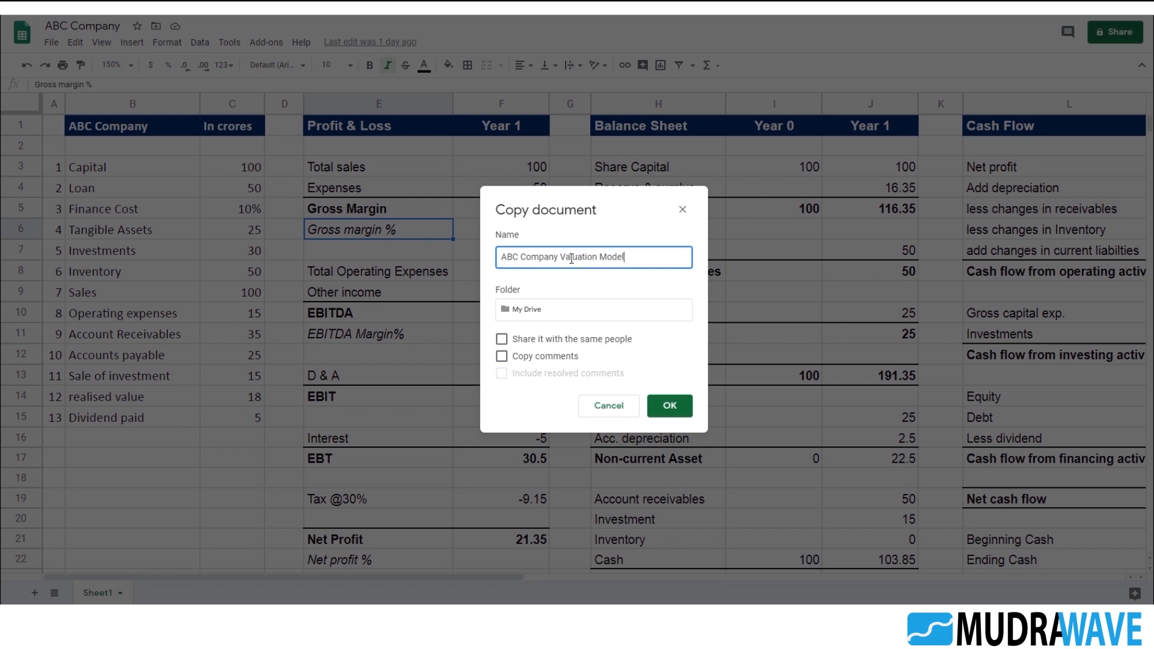
left_click(677, 411)
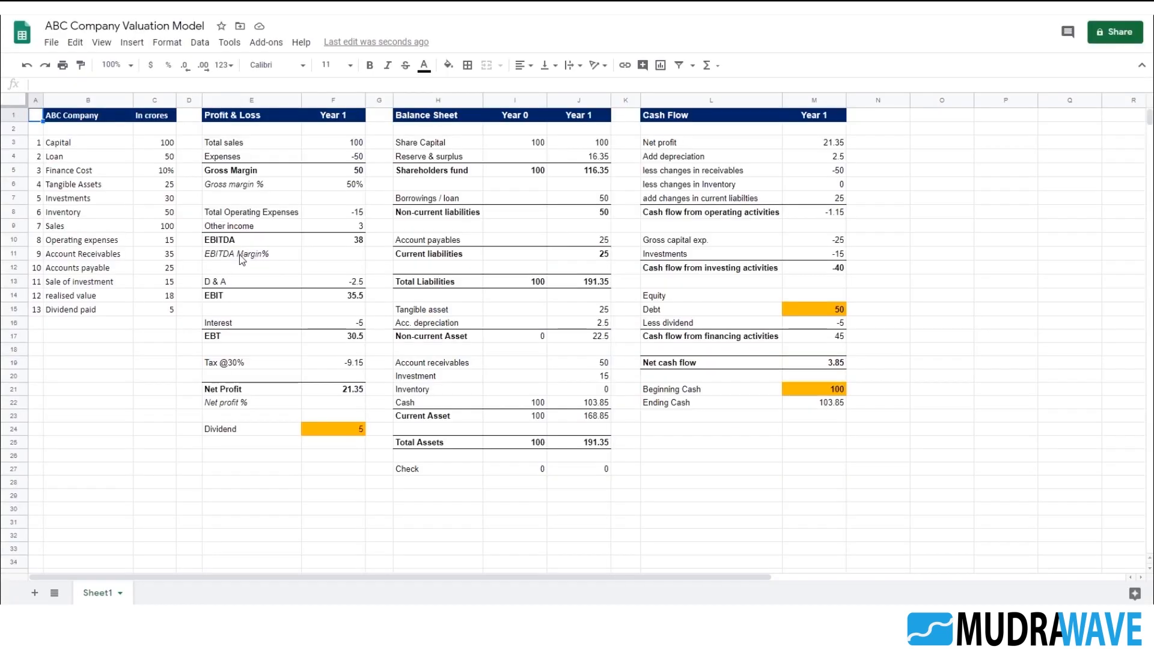
- Move the Profit & Loss table (E1:F24) beneath the company data, starting at cell B18
left_click(132, 65)
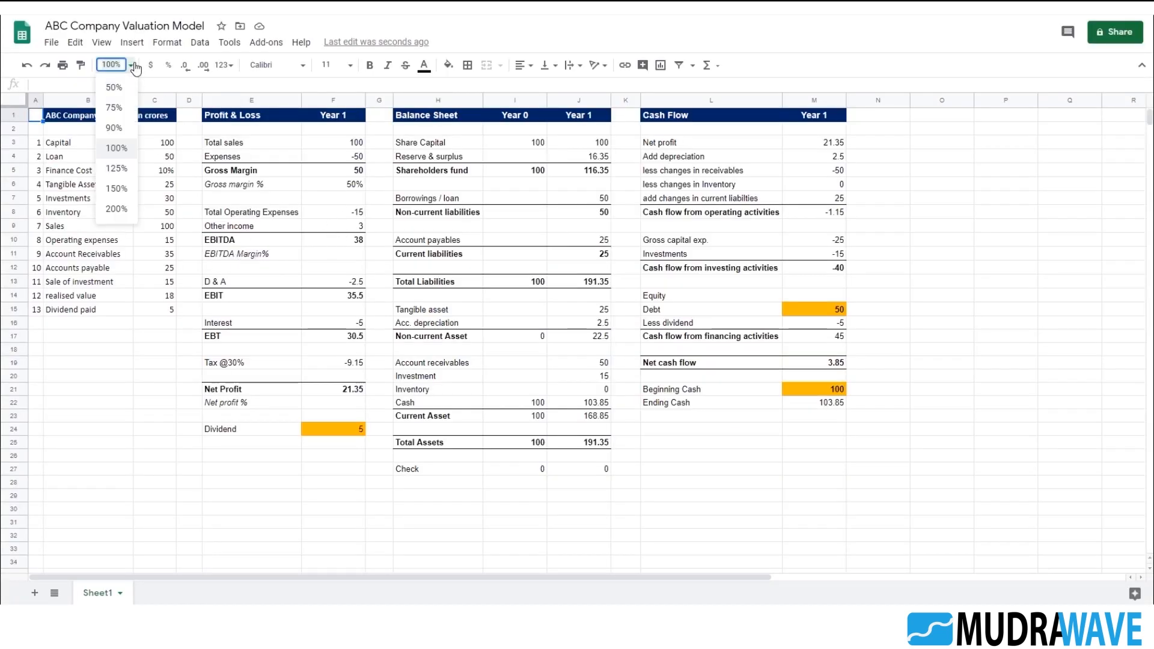
left_click(117, 188)
left_click(399, 256)
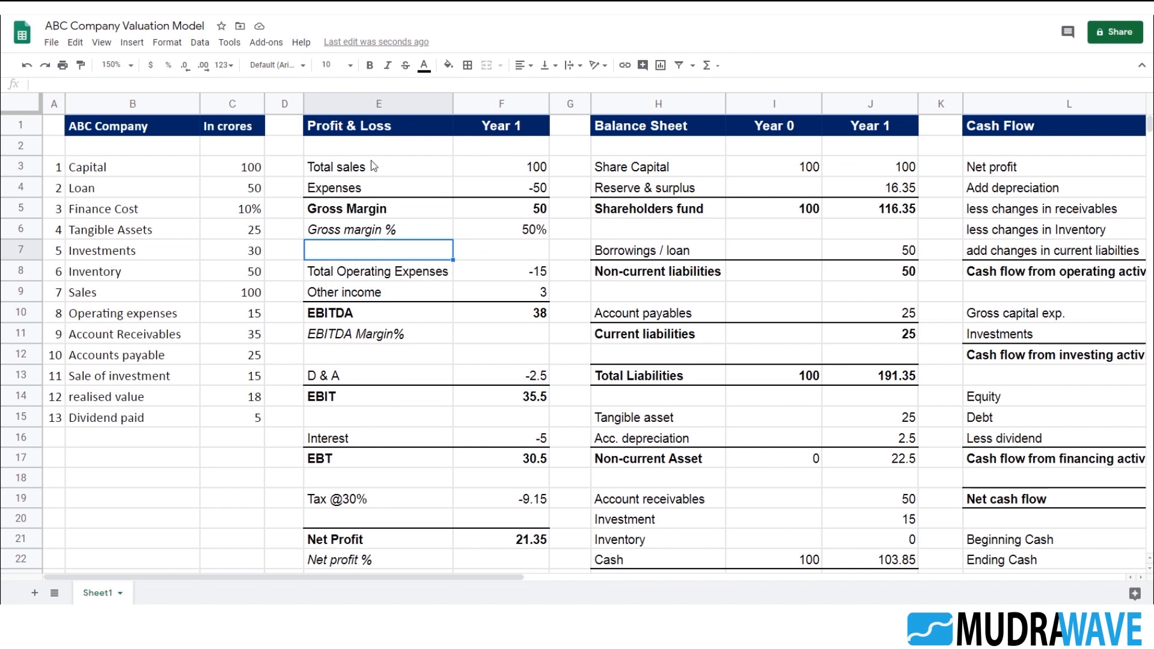
left_click(360, 132)
scroll(544, 491, "down", 3)
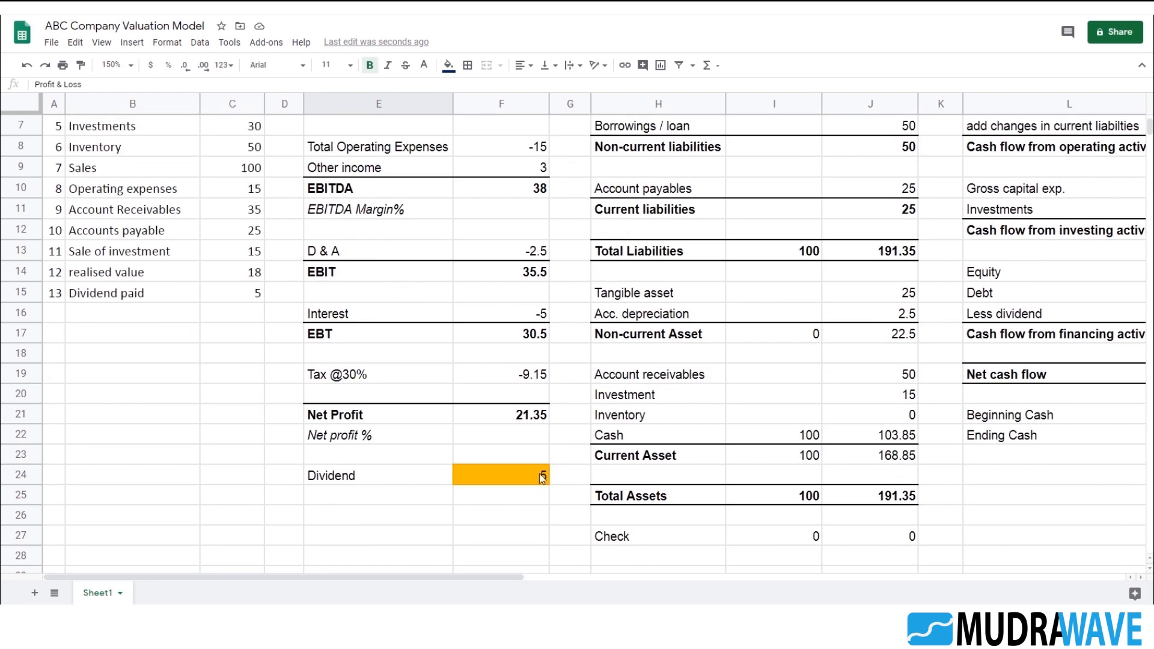
left_click(542, 477, "shift")
key("ctrl+c")
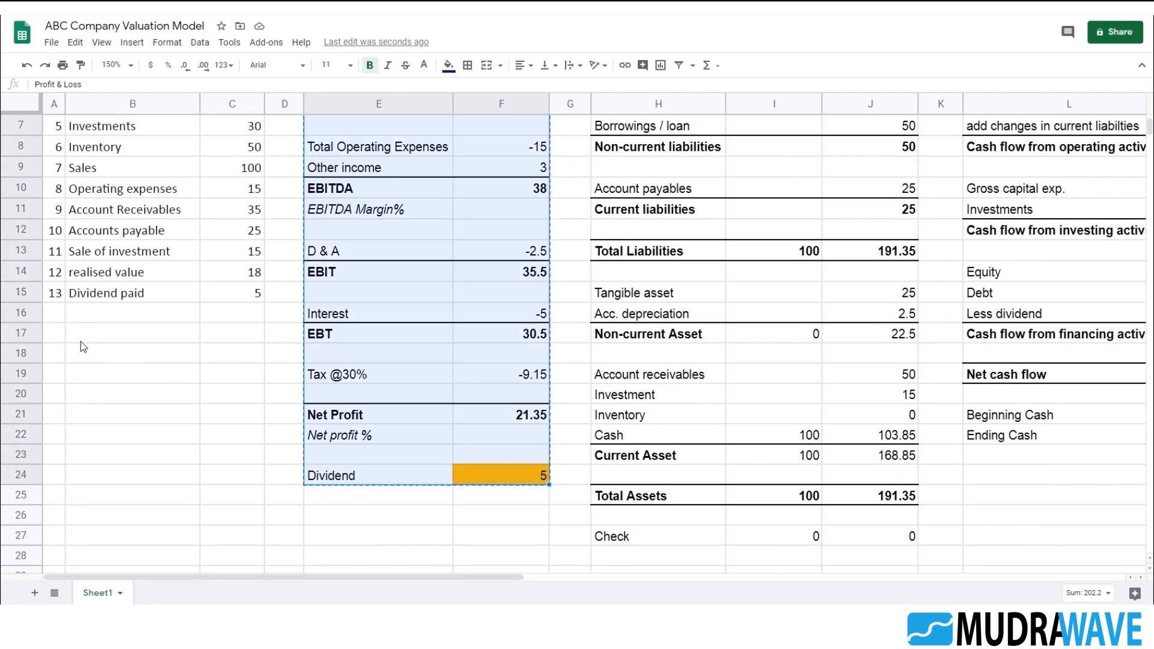
left_click(87, 341)
left_click(107, 358)
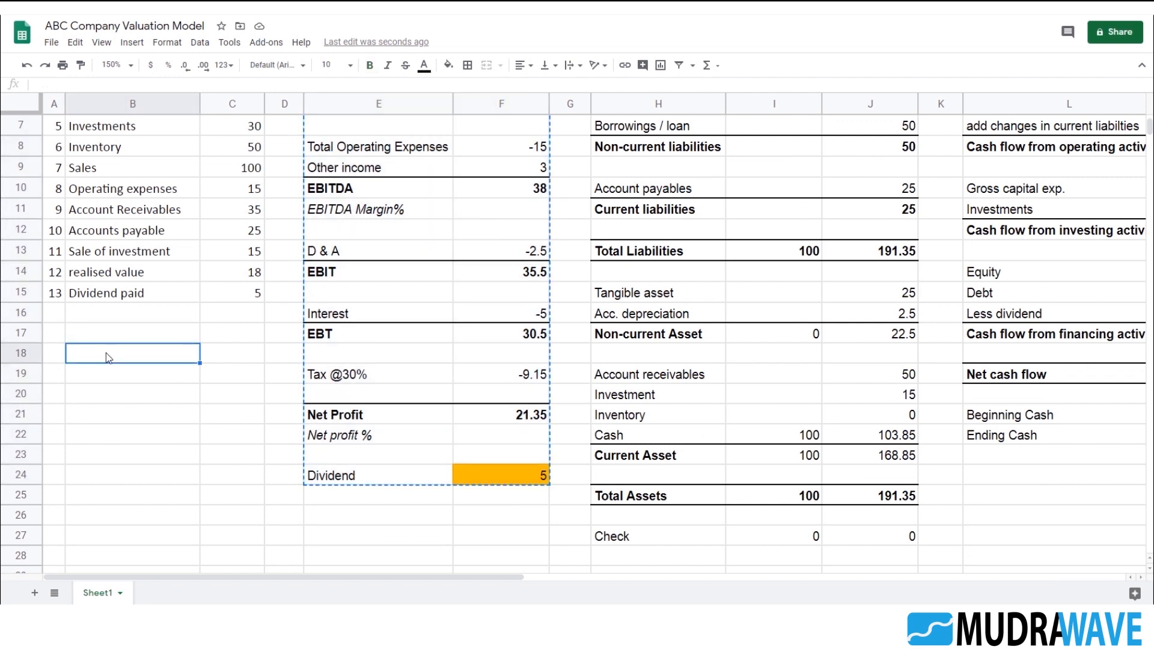
key("ctrl+v")
- Move the Balance Sheet table (H1:J27) beneath the Profit & Loss table, starting at cell B44
scroll(661, 271, "up", 2)
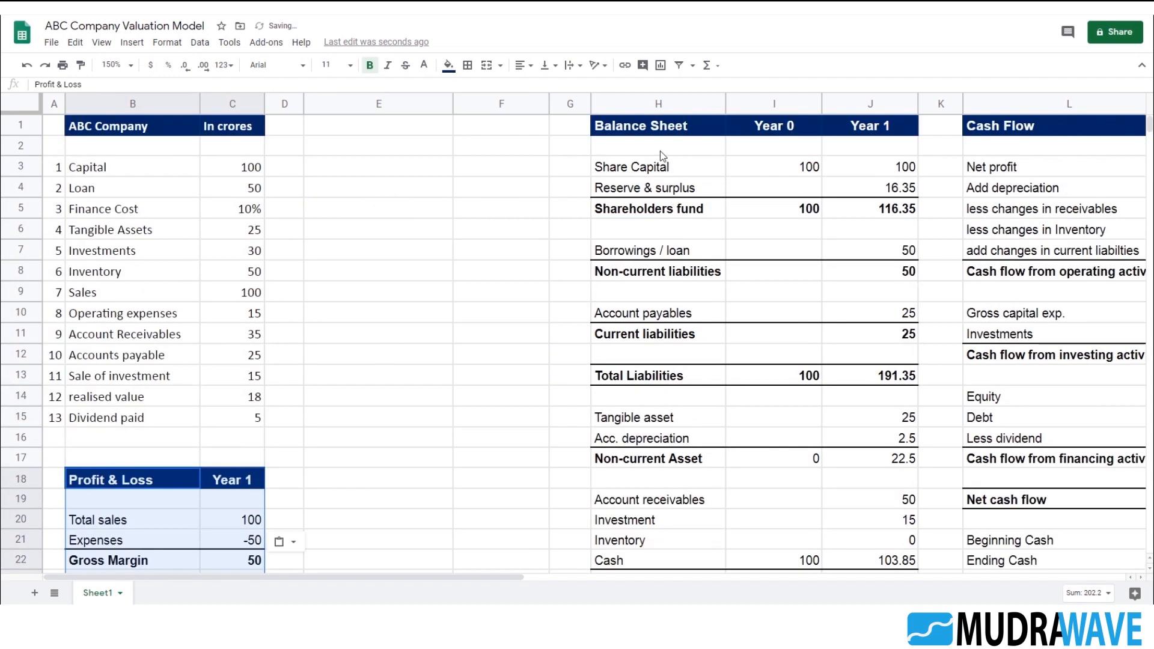
left_click(658, 127)
scroll(837, 425, "down", 2)
scroll(900, 503, "down", 1)
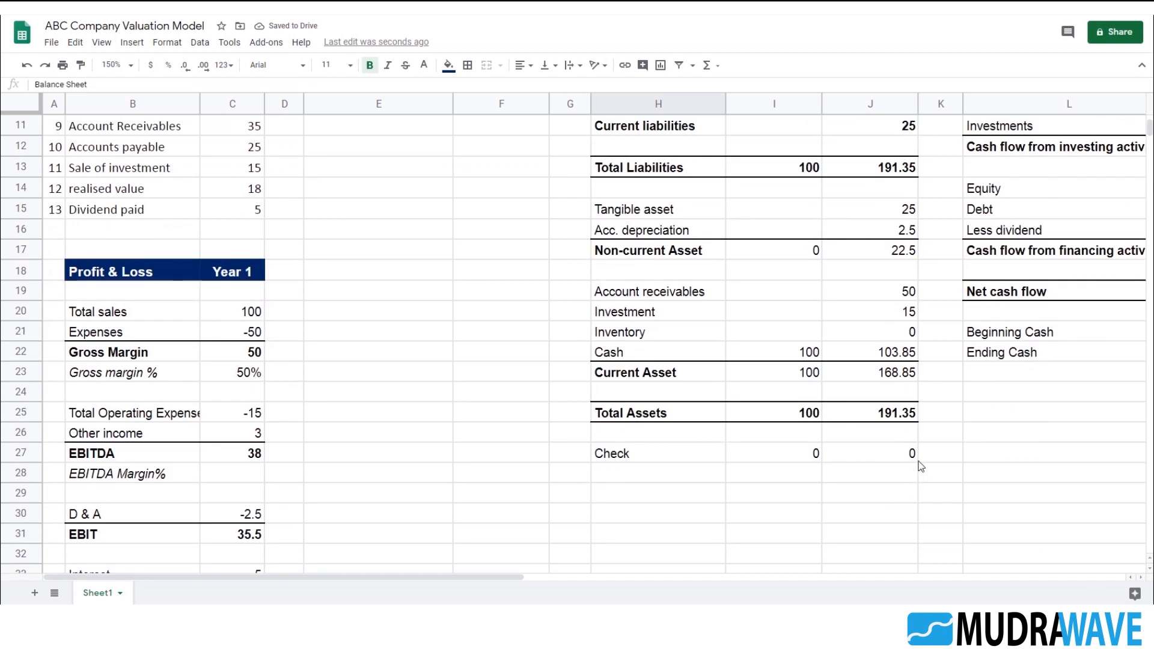
left_click(911, 456, "shift")
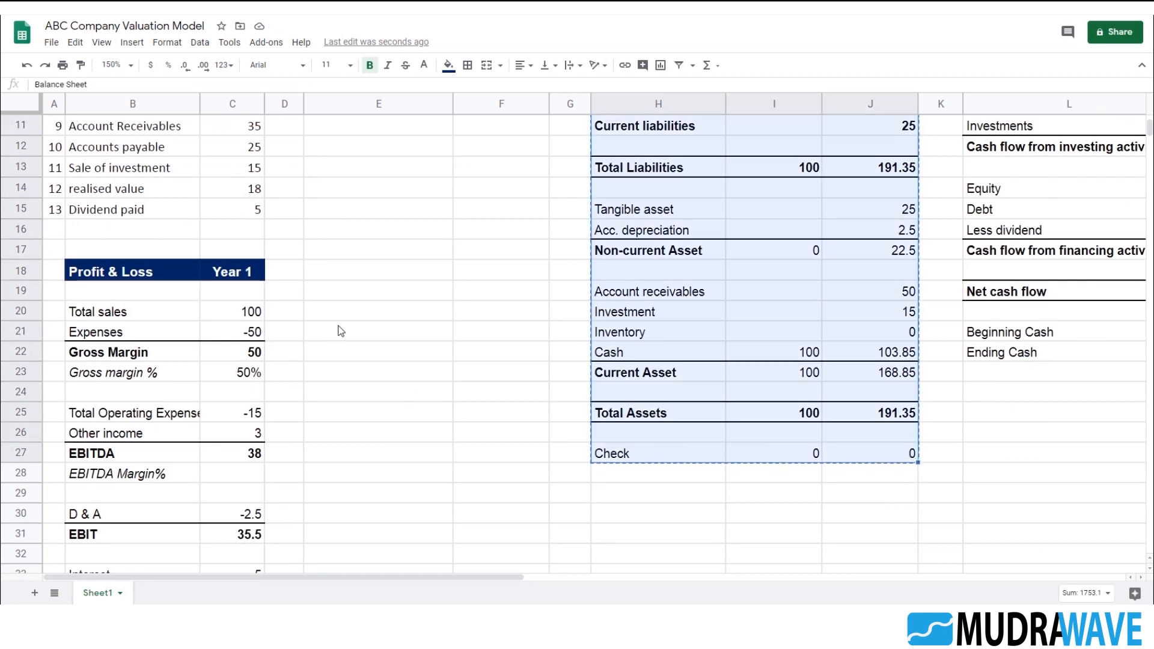
scroll(376, 318, "down", 5)
left_click(95, 430)
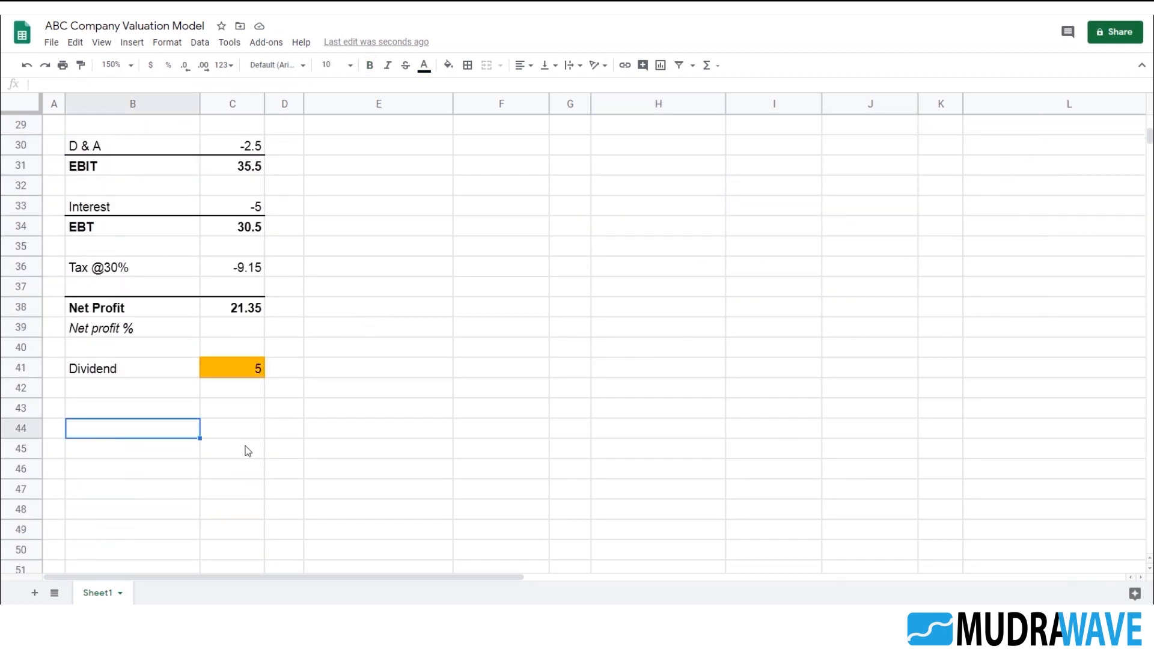
key("ctrl+v")
- Move the Cash Flow table (L1:M22) beneath the Balance Sheet, starting at cell B72
scroll(799, 389, "up", 8)
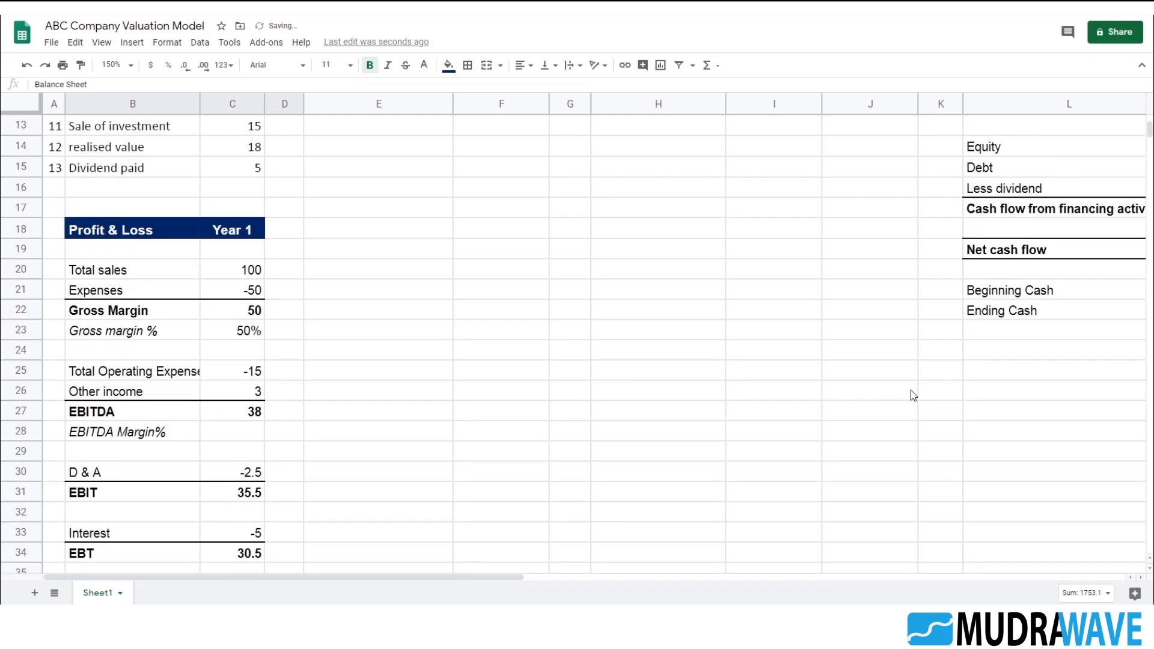
left_click(1033, 134)
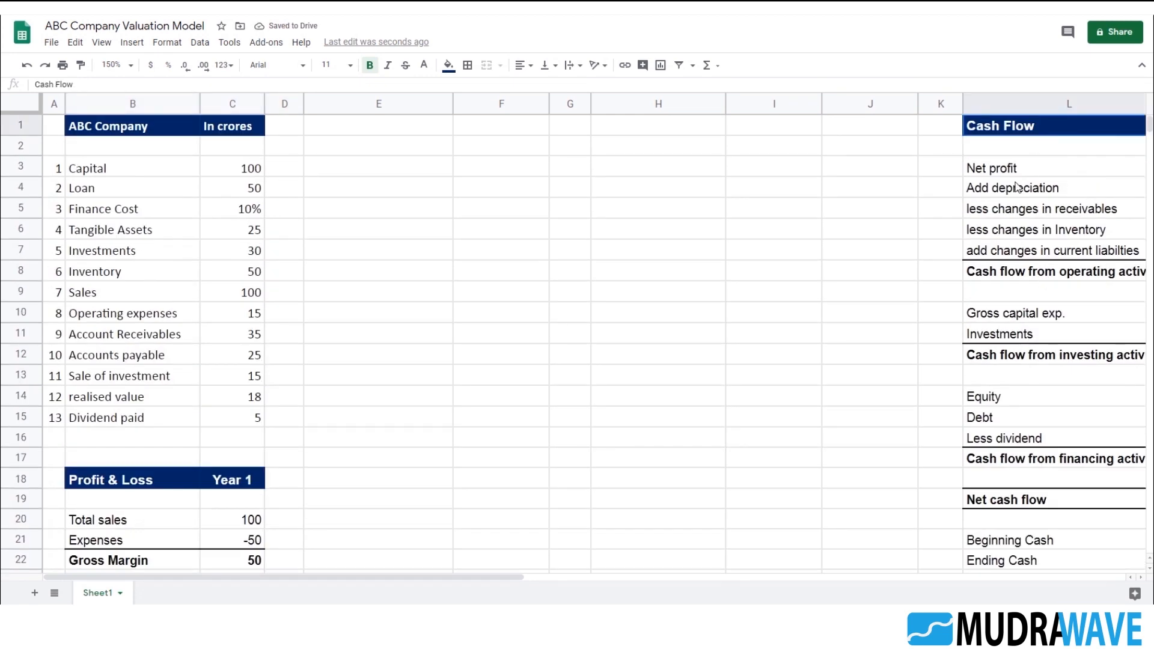
scroll(1016, 187, "right", 5)
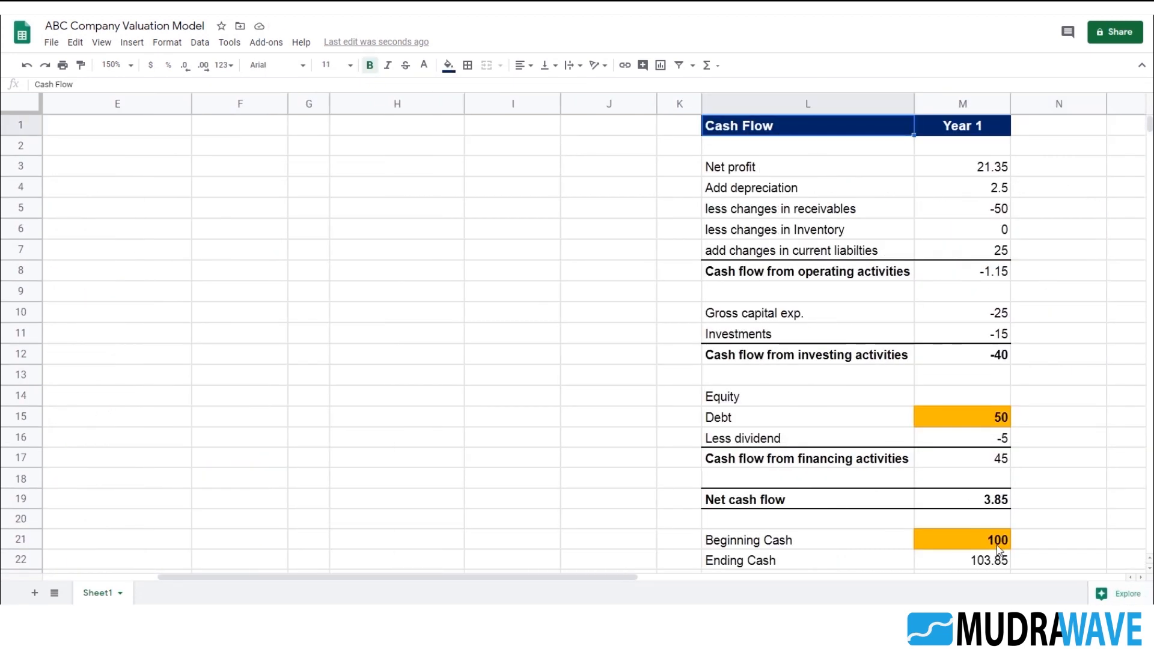
scroll(998, 549, "down", 3)
left_click(996, 391, "shift")
key("ctrl+c")
scroll(563, 349, "down", 5)
scroll(564, 348, "down", 10)
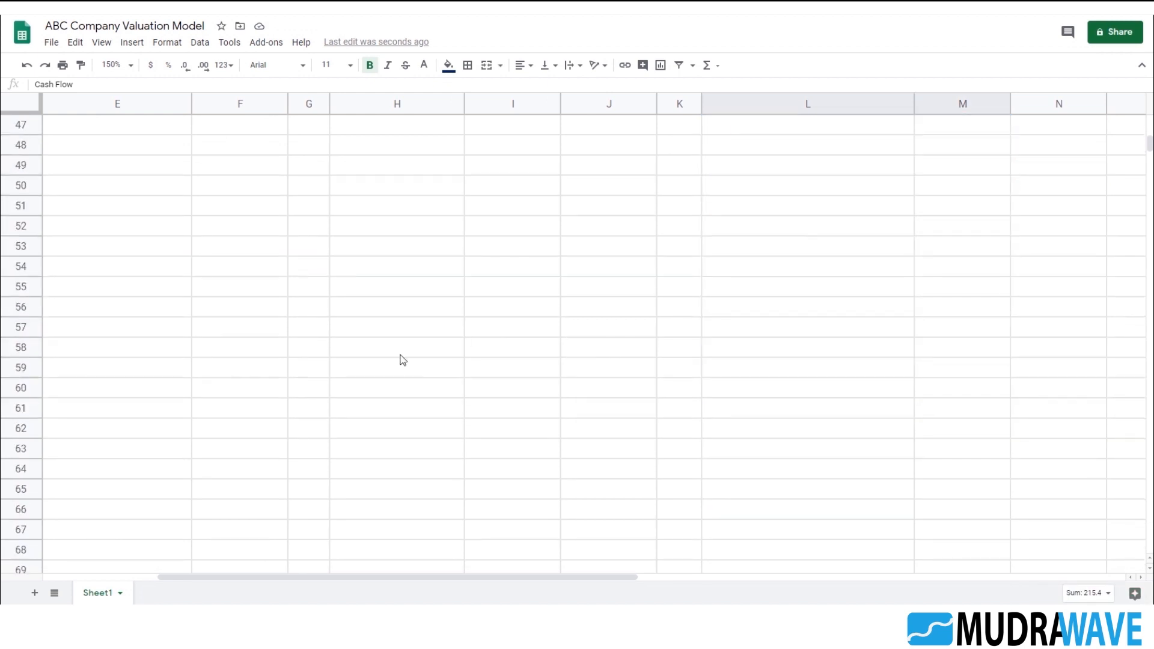
left_click_drag(588, 578, 439, 578)
scroll(314, 390, "down", 6)
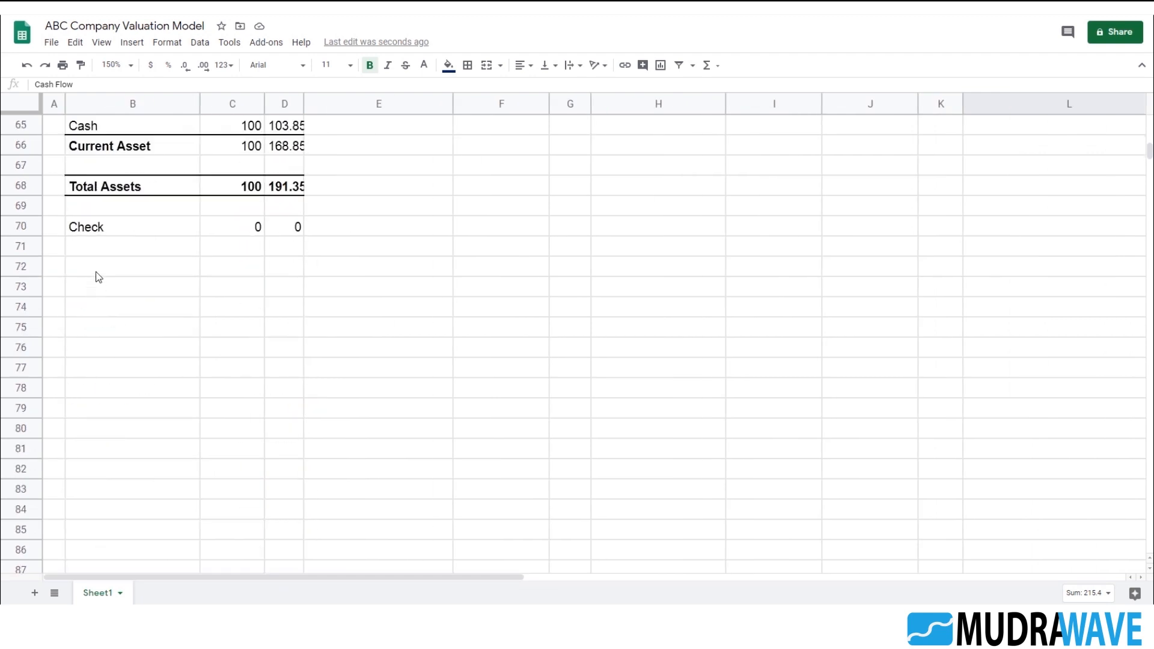
left_click(96, 273)
left_click(96, 287)
left_click(98, 270)
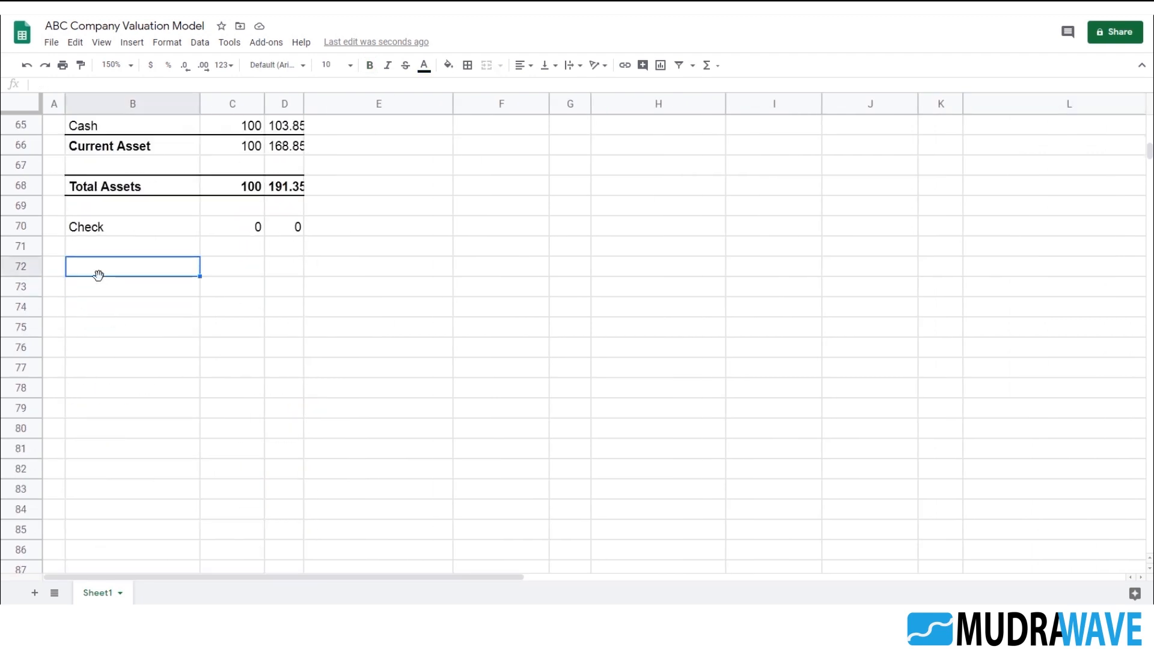
key("ctrl+v")
- Group rows 2 to 15, which hold the ABC Company input data
scroll(323, 312, "up", 7)
scroll(192, 278, "up", 8)
scroll(212, 324, "up", 3)
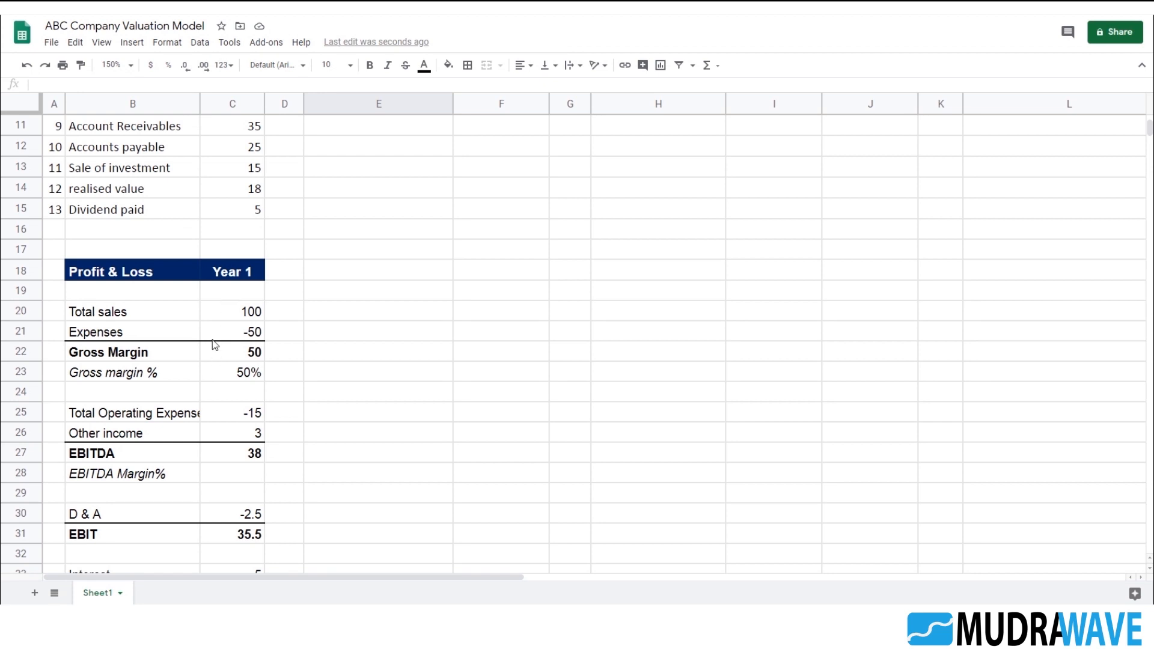
scroll(233, 344, "up", 3)
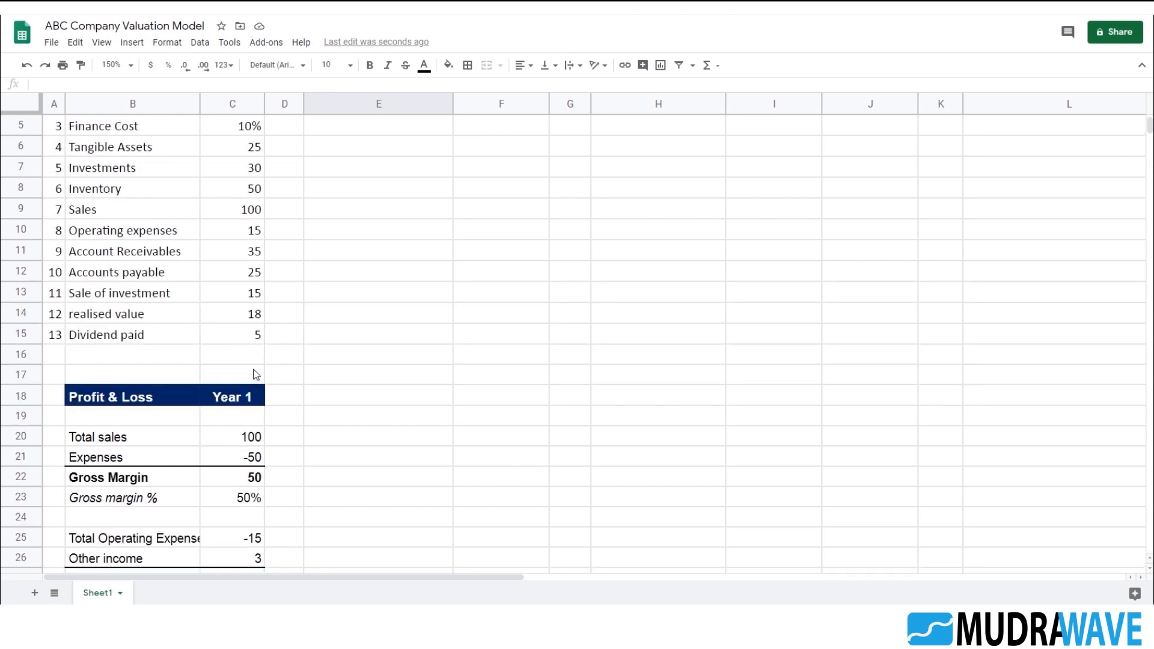
left_click(19, 146)
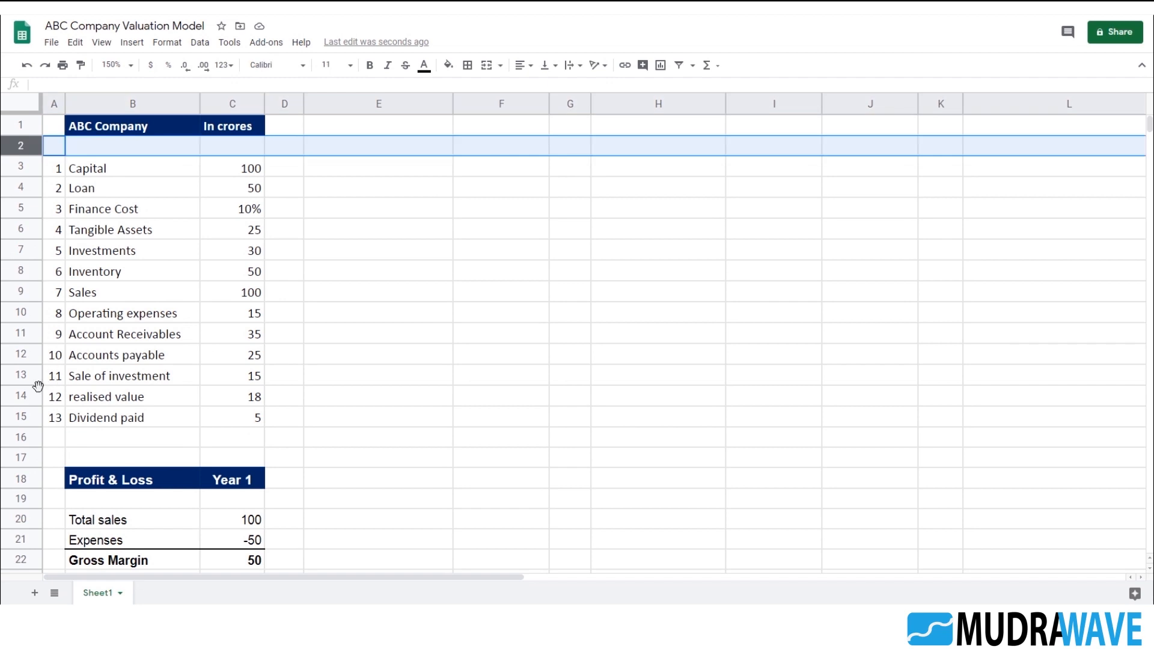
left_click(21, 417, "shift")
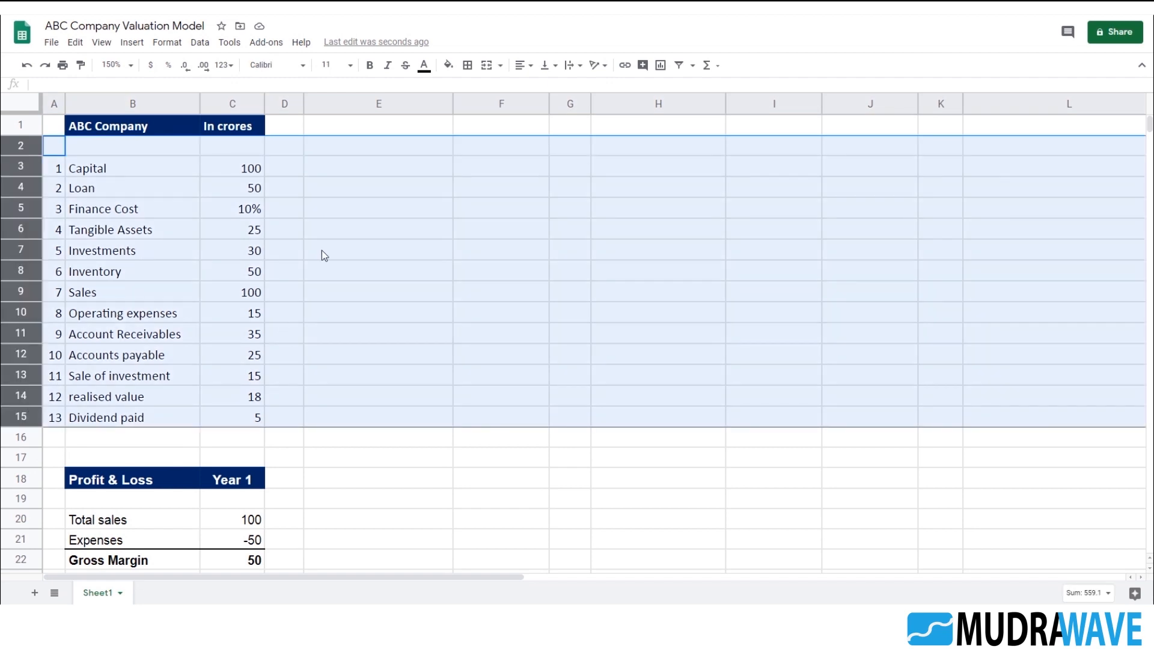
left_click(200, 43)
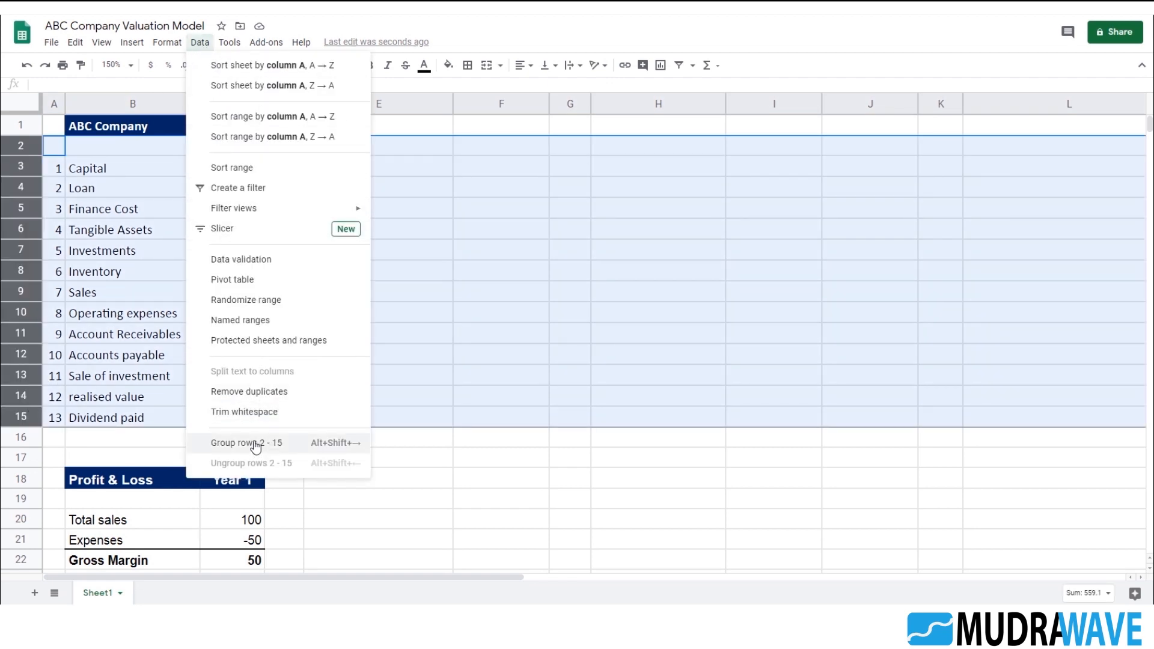
key("alt+shift+Right")
left_click(453, 289)
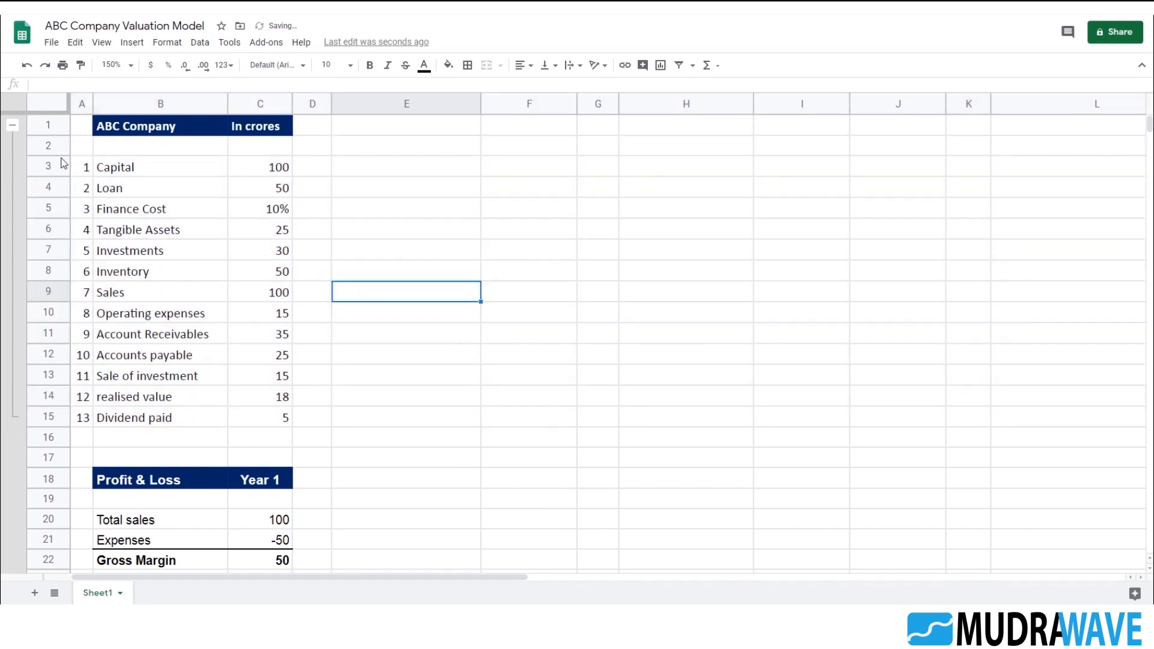
- Collapse the row group under the ABC Company header
left_click(12, 125)
key("Down")
key("Down")
key("Down")
key("Down")
key("Down")
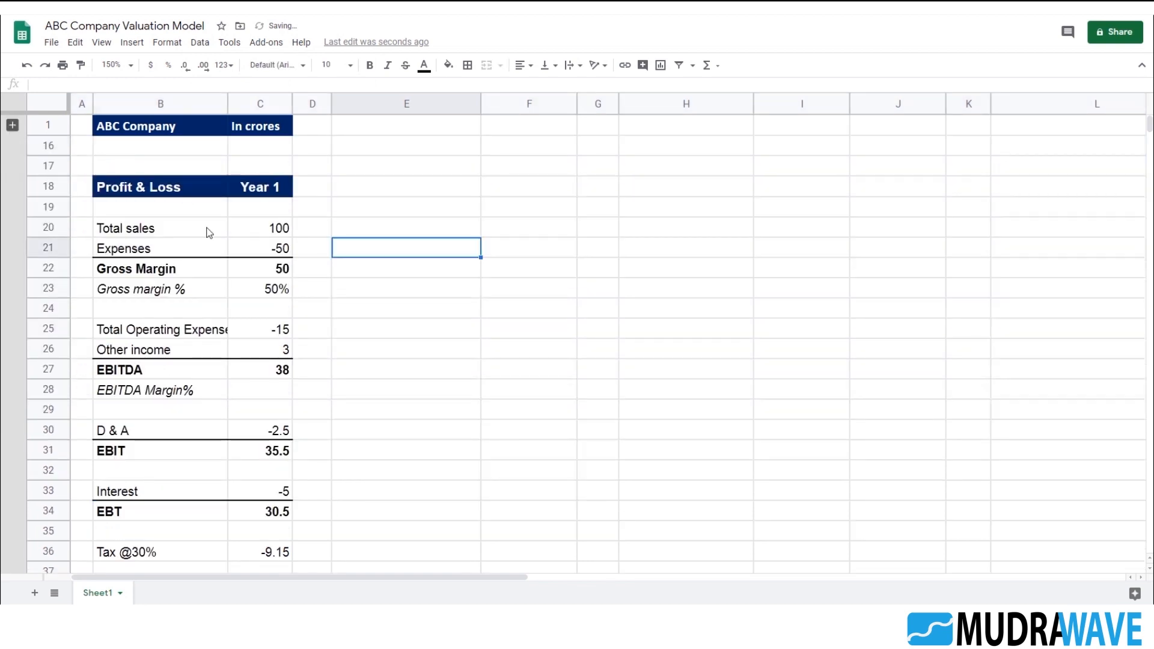
left_click(117, 167)
left_click(171, 212)
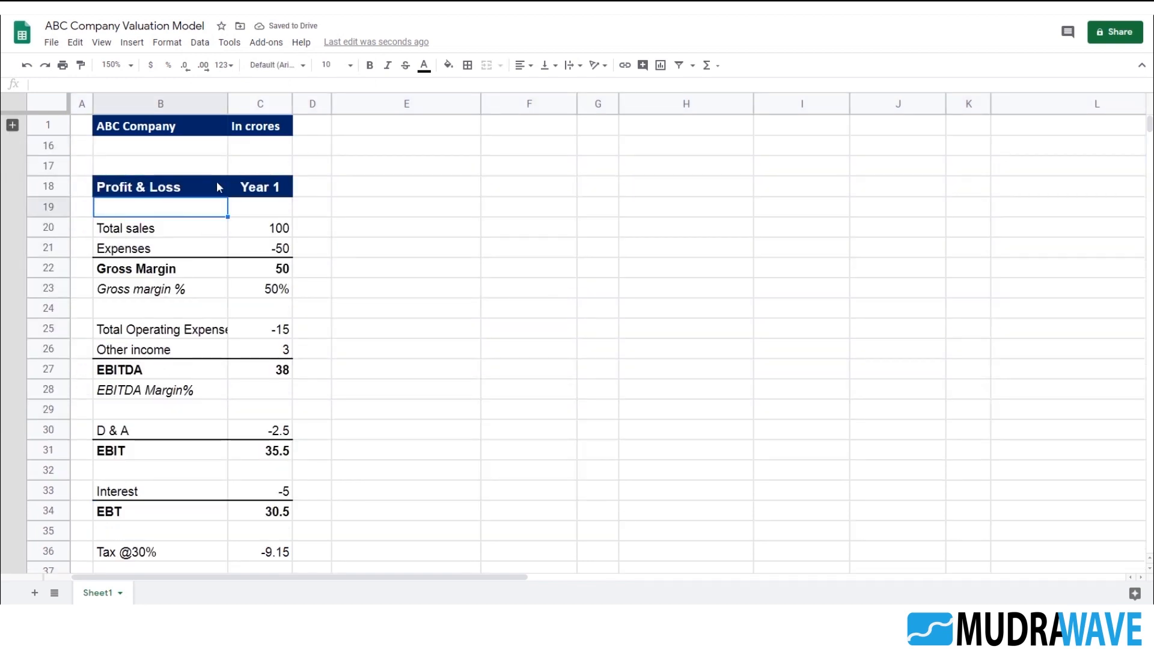
- Move the Profit & Loss Year 1 column (C18:C41) to column D, starting at cell D18
left_click(278, 188)
scroll(306, 240, "down", 5)
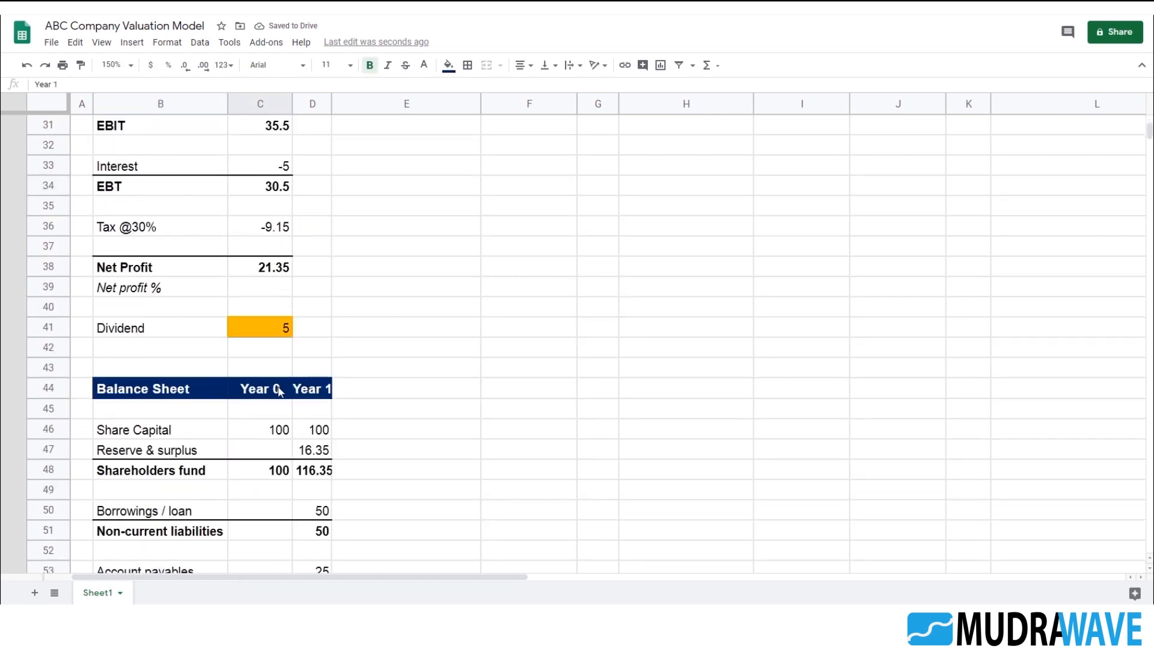
scroll(277, 373, "up", 1)
left_click(265, 376)
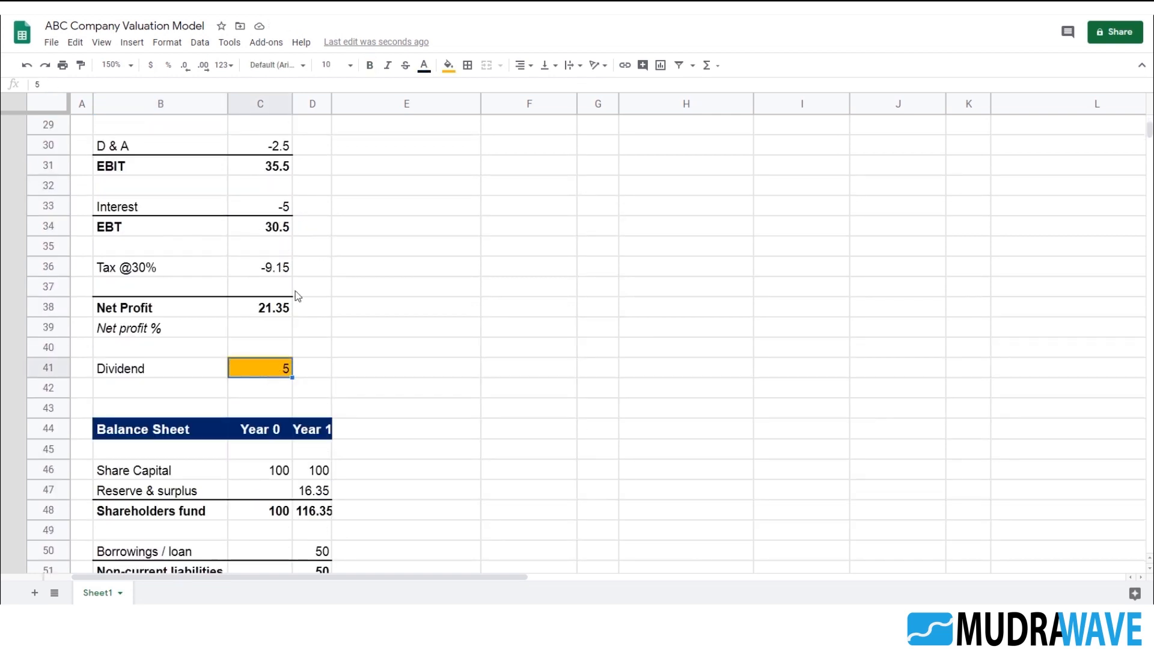
scroll(294, 297, "up", 5)
left_click(273, 206, "shift")
key("ctrl+x")
left_click(319, 186)
key("ctrl+v")
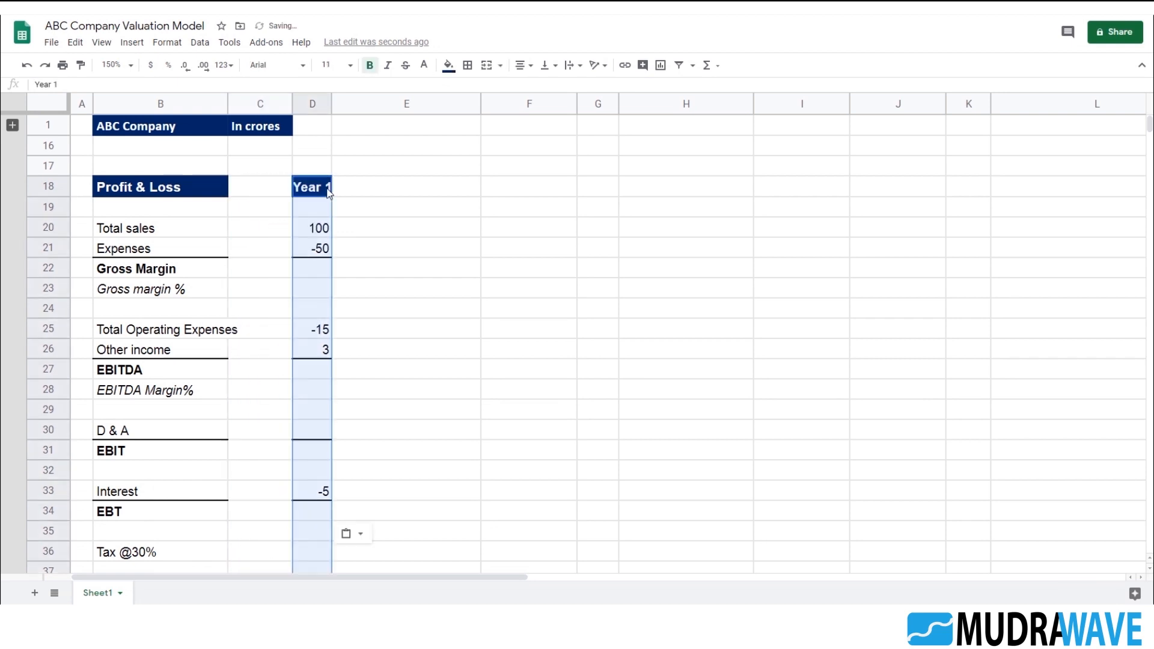
- Move the Cash Flow Year 1 column (C72:C93) to column D, starting at cell D72
scroll(484, 223, "down", 15)
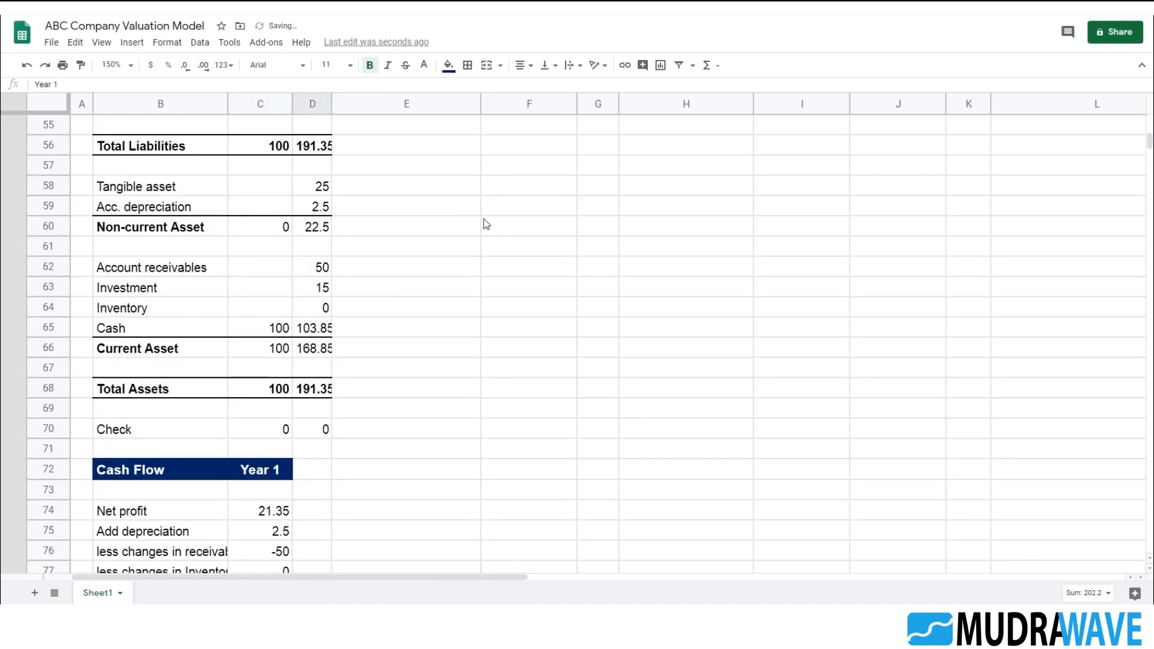
scroll(486, 224, "down", 2)
left_click(268, 347)
scroll(291, 385, "down", 5)
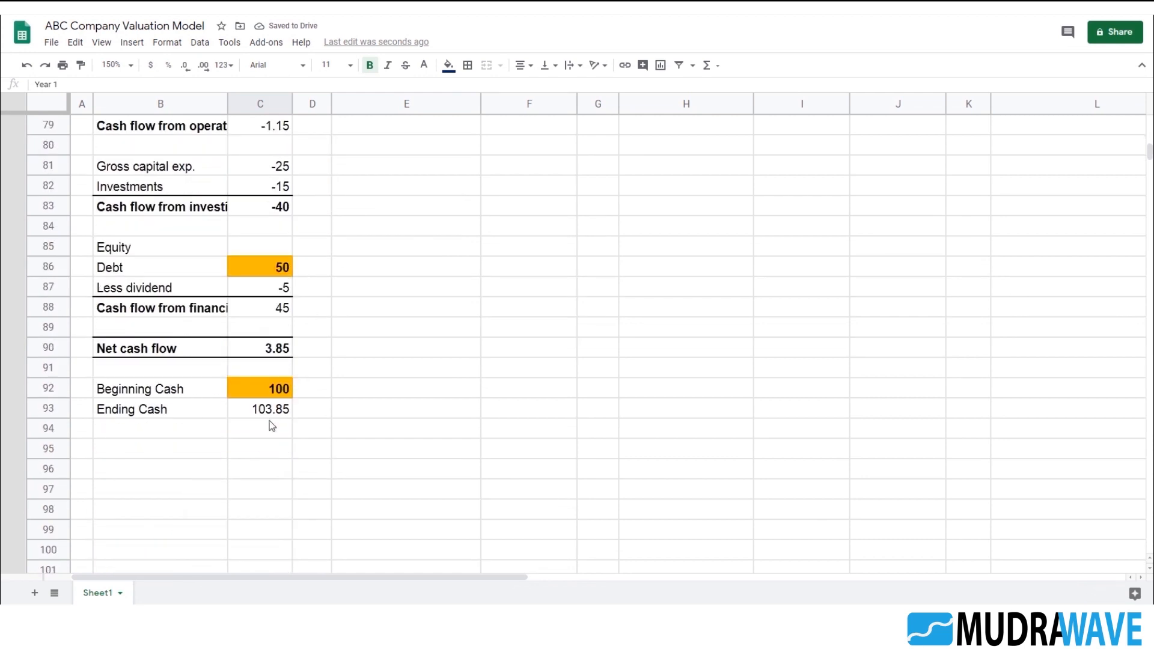
left_click(270, 413, "shift")
key("ctrl+c")
scroll(327, 295, "up", 5)
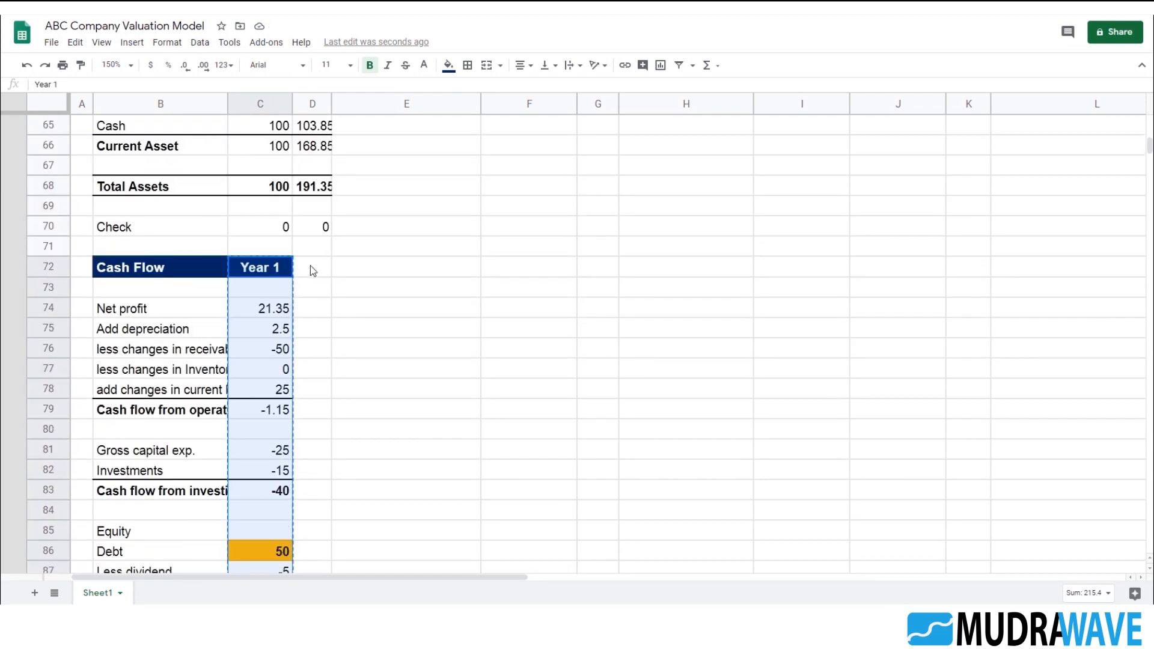
left_click(312, 268)
key("ctrl+v")
- Widen column B so the longest Cash Flow row labels fit
scroll(367, 273, "up", 10)
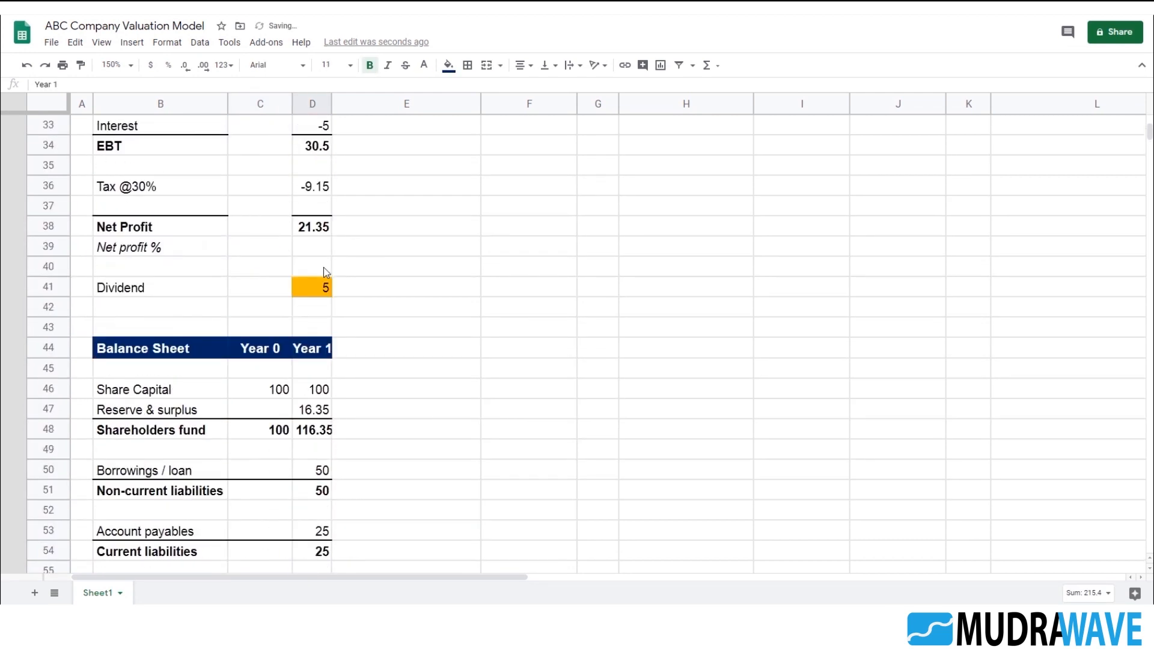
scroll(325, 272, "up", 3)
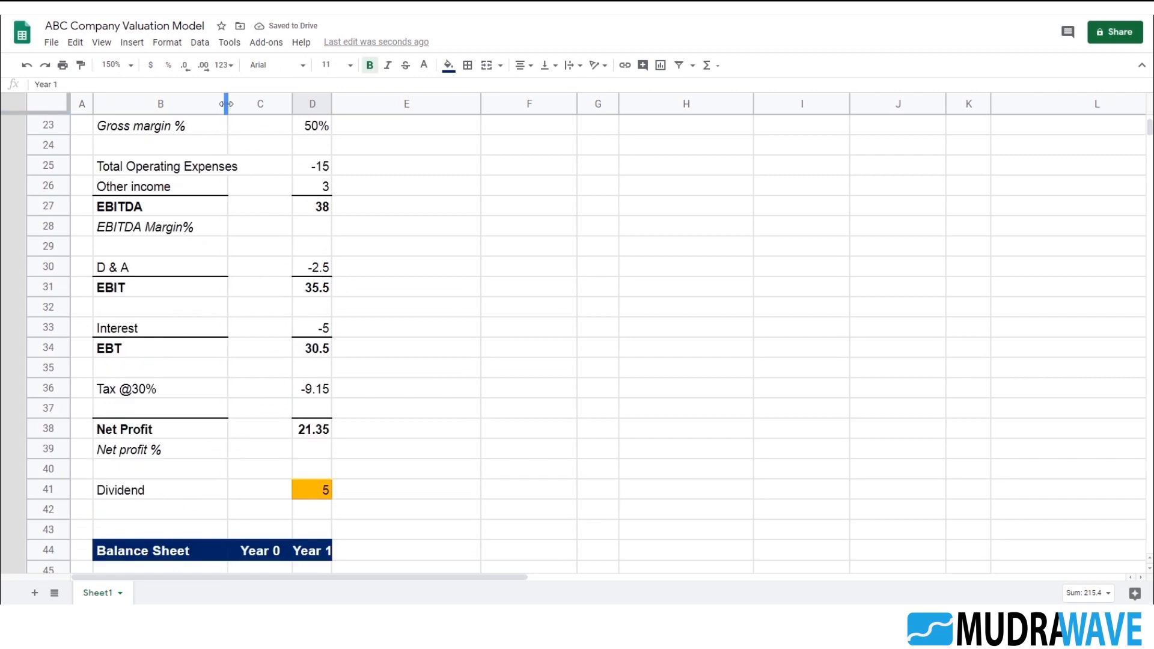
left_click_drag(227, 103, 305, 103)
left_click(604, 265)
- Extend the Profit & Loss header's dark blue formatting into cell C18, leaving the cell without text
scroll(421, 270, "down", 1)
scroll(424, 304, "up", 3)
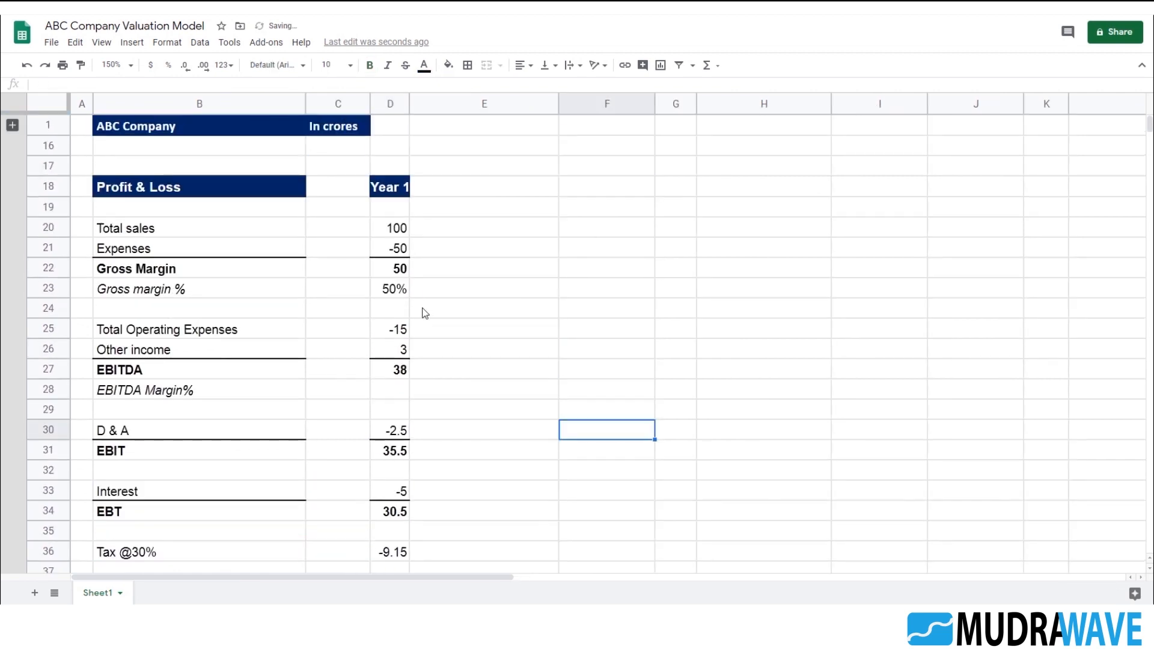
left_click_drag(263, 192, 339, 187)
key("ctrl+r")
left_click(338, 188)
key("Delete")
left_click(494, 224)
- Copy the blank dark blue header cell C18 into cell C72 of the Cash Flow header
left_click(339, 193)
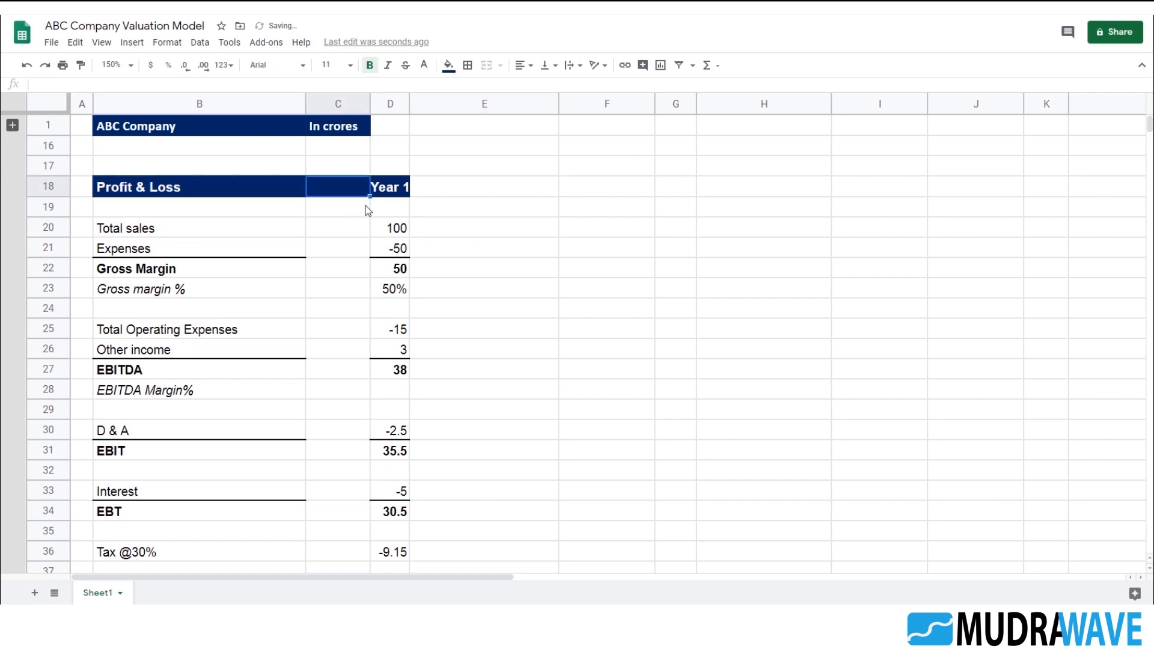
scroll(368, 210, "down", 14)
scroll(347, 280, "down", 1)
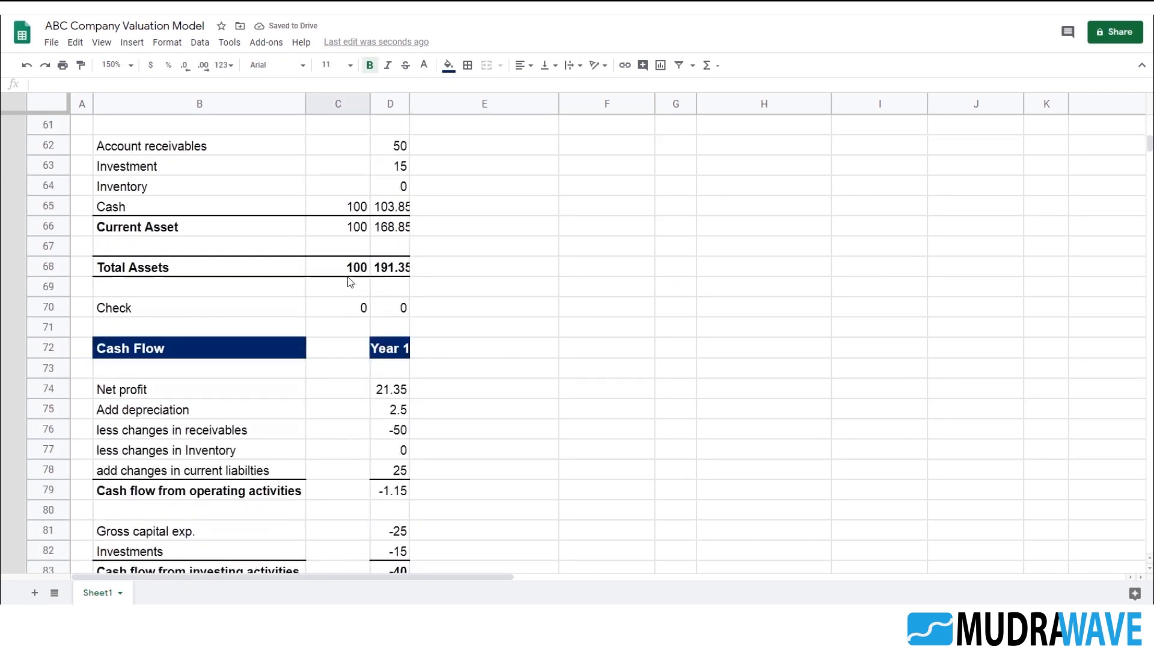
left_click(335, 350)
key("ctrl+v")
- Resize columns C to M to a uniform width of 85 pixels
scroll(376, 279, "up", 15)
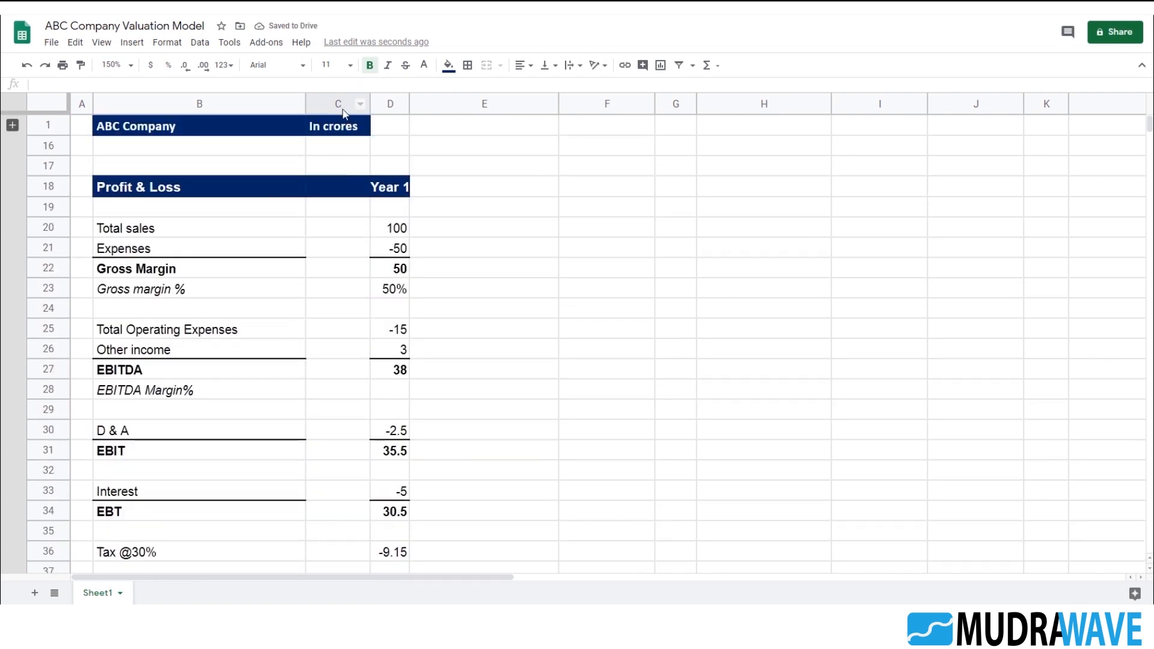
left_click_drag(341, 107, 1122, 125)
right_click(1078, 109)
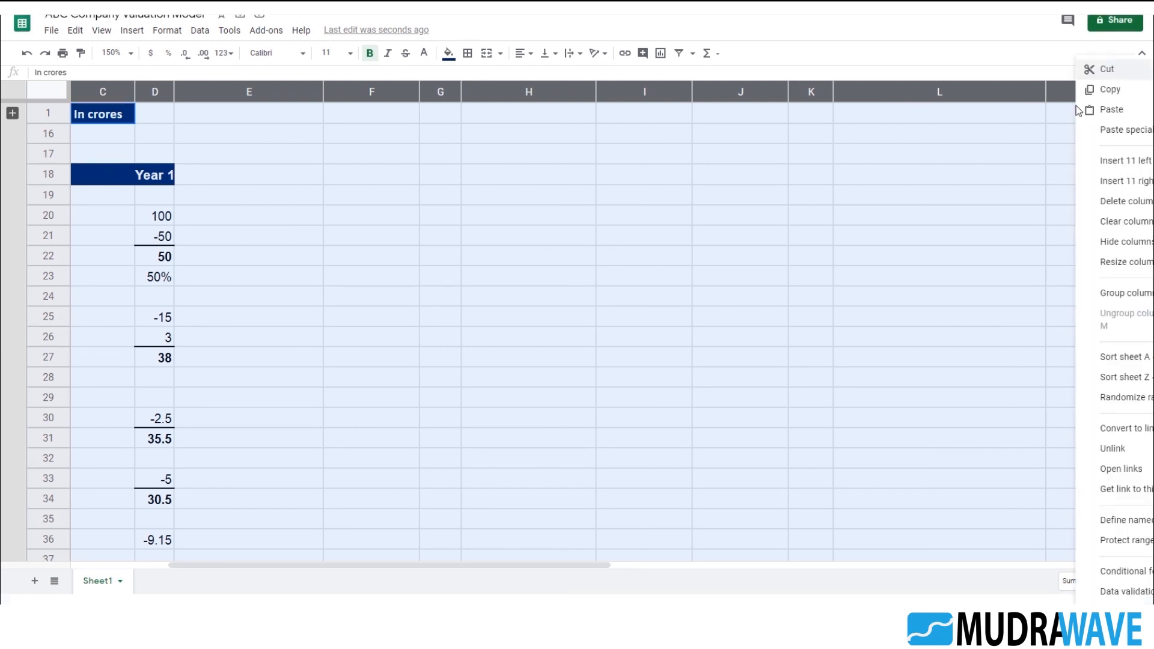
left_click(1125, 262)
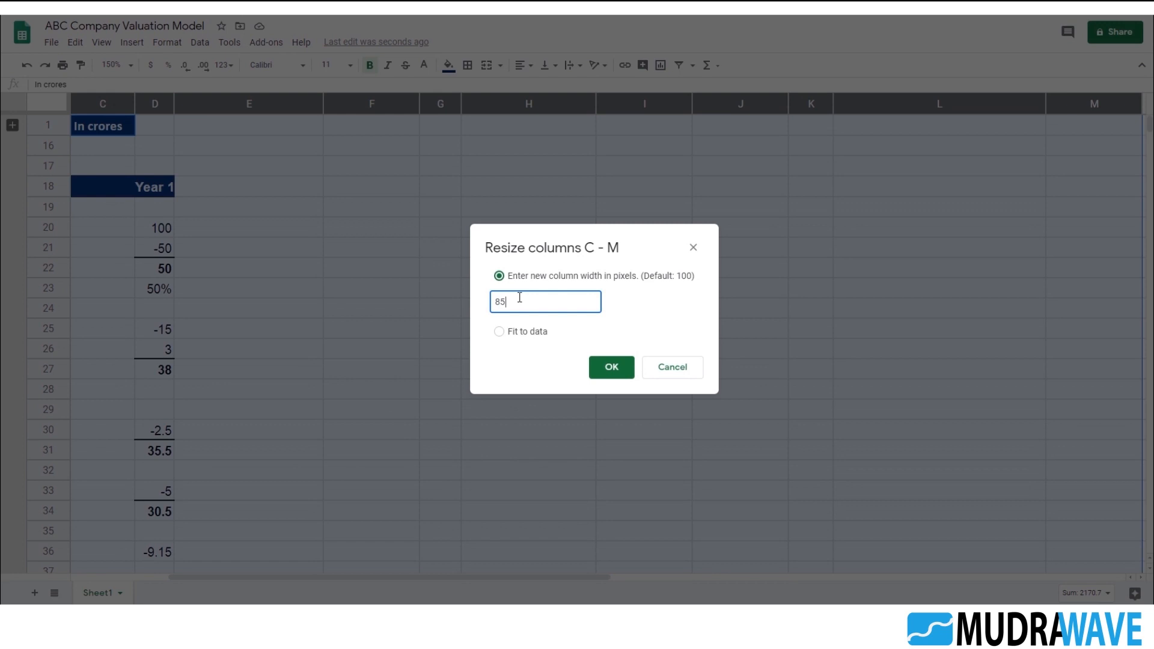
key("Return")
left_click(519, 292)
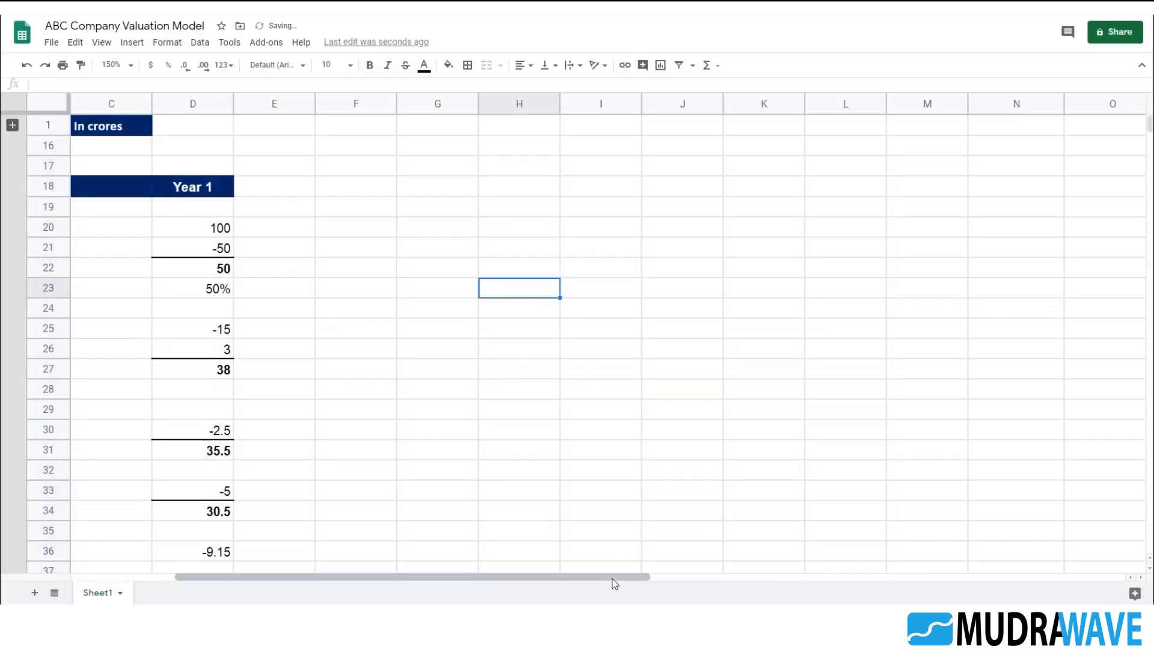
- Add a continuous top border across the Gross Margin row, B22:D22
left_click_drag(612, 579, 411, 586)
left_click(508, 430)
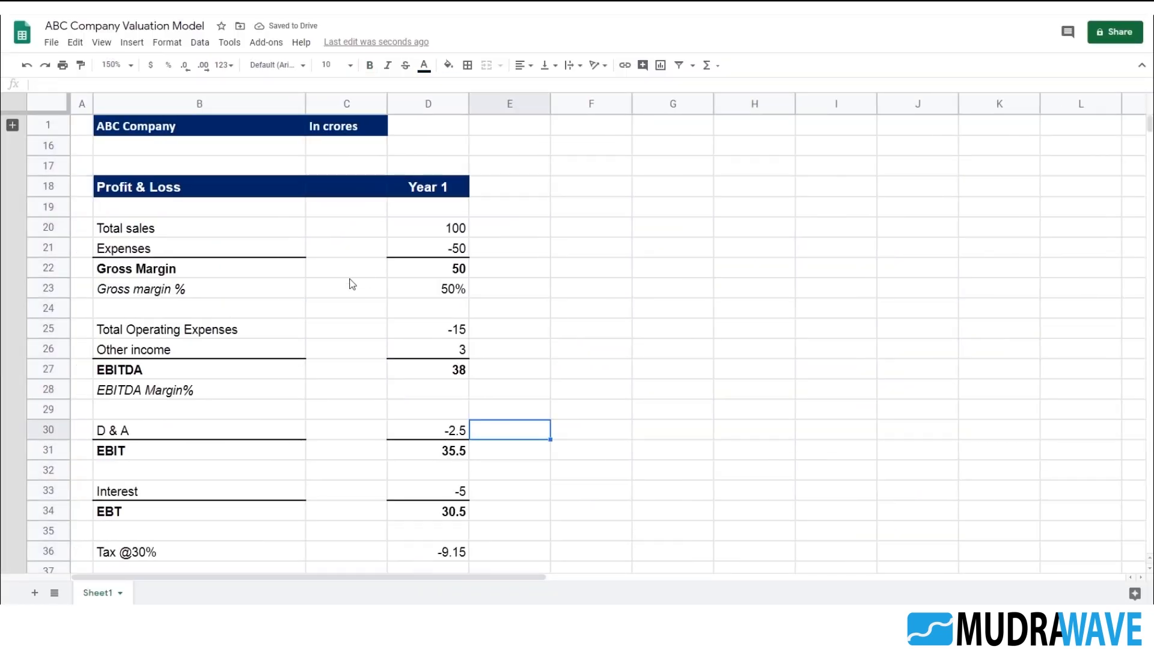
left_click_drag(167, 272, 459, 269)
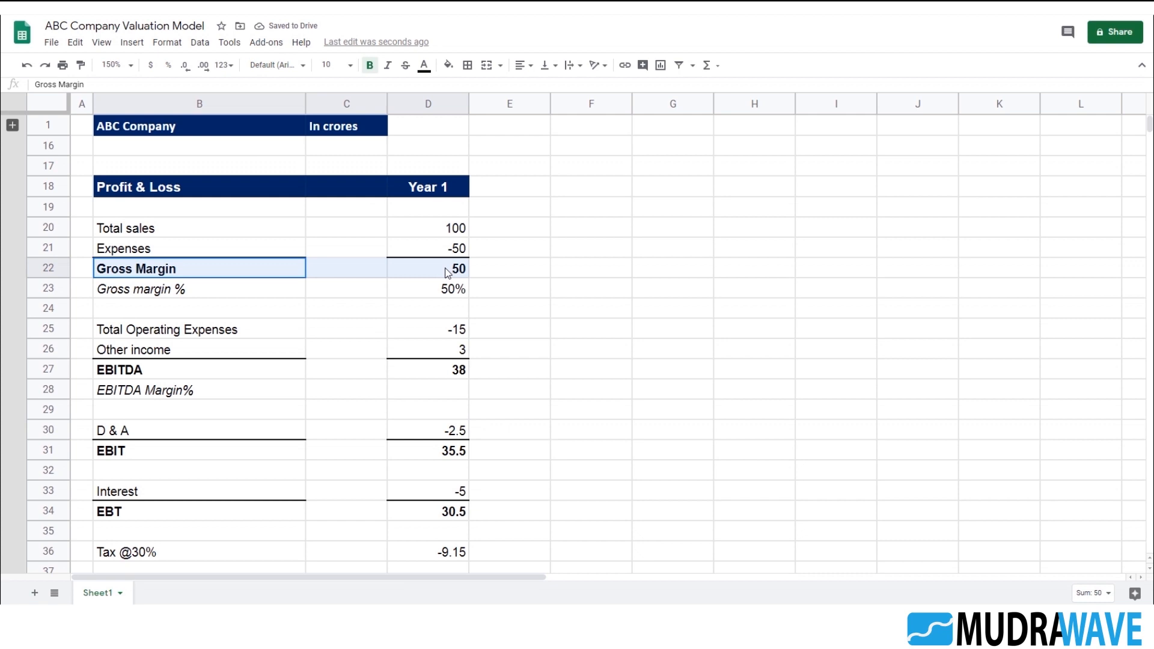
left_click(468, 65)
left_click(490, 109)
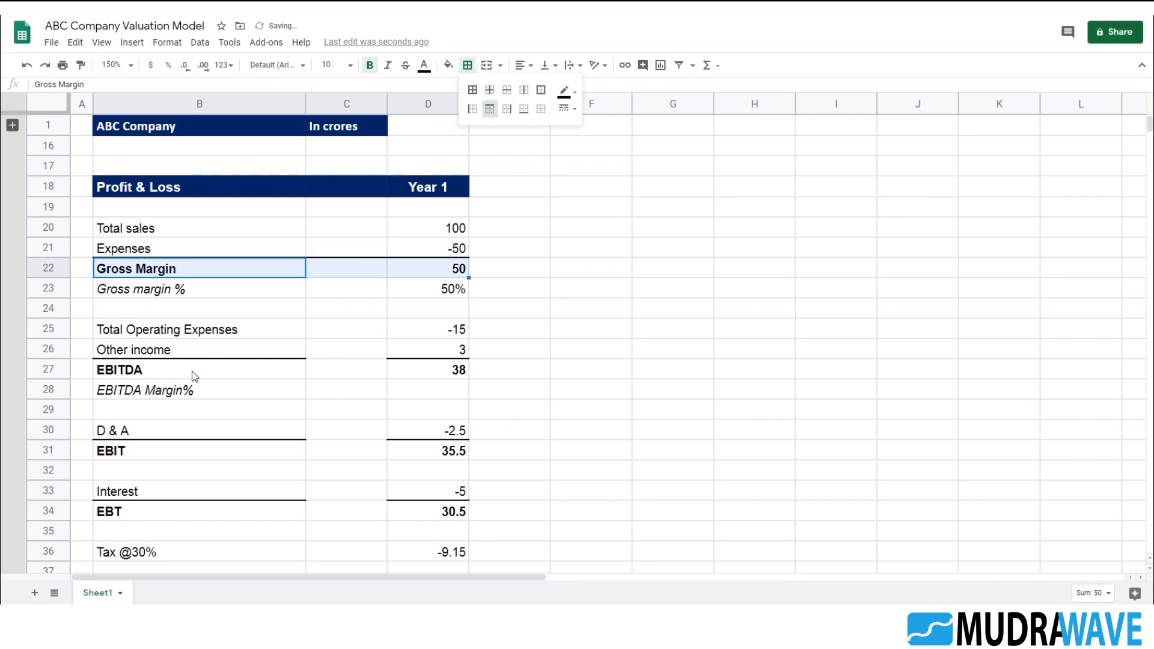
- Apply the same continuous top border from columns B to D on the EBITDA, EBIT, EBT and Net Profit rows
left_click_drag(175, 371, 427, 362)
left_click(427, 358)
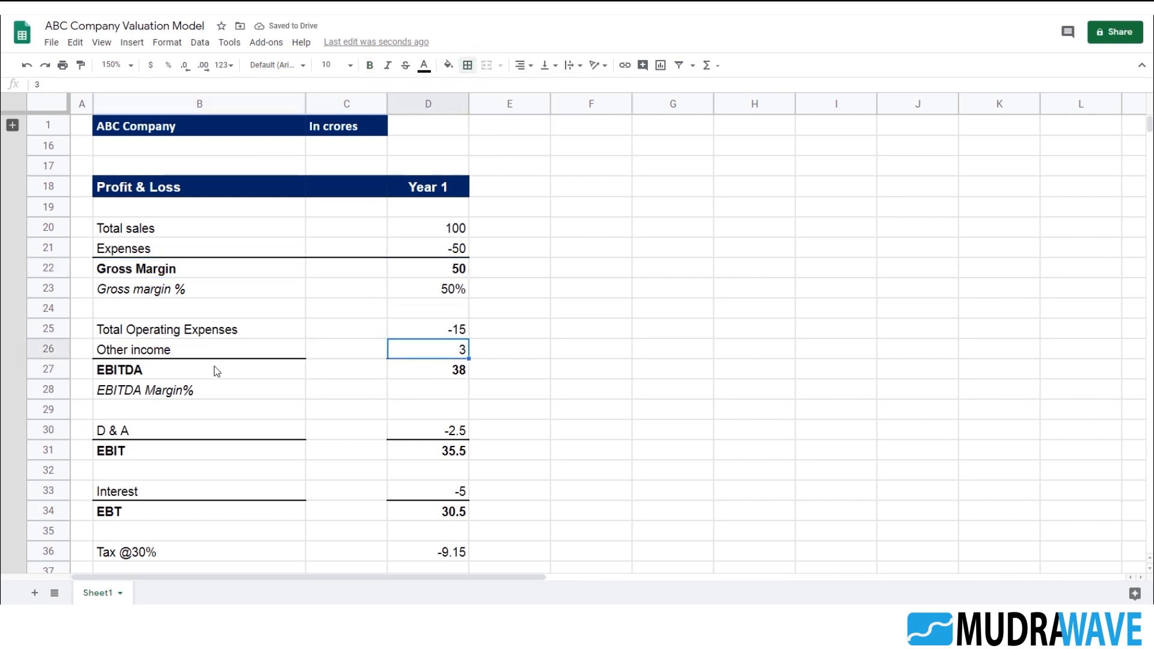
left_click_drag(211, 370, 440, 379)
left_click_drag(262, 452, 448, 452)
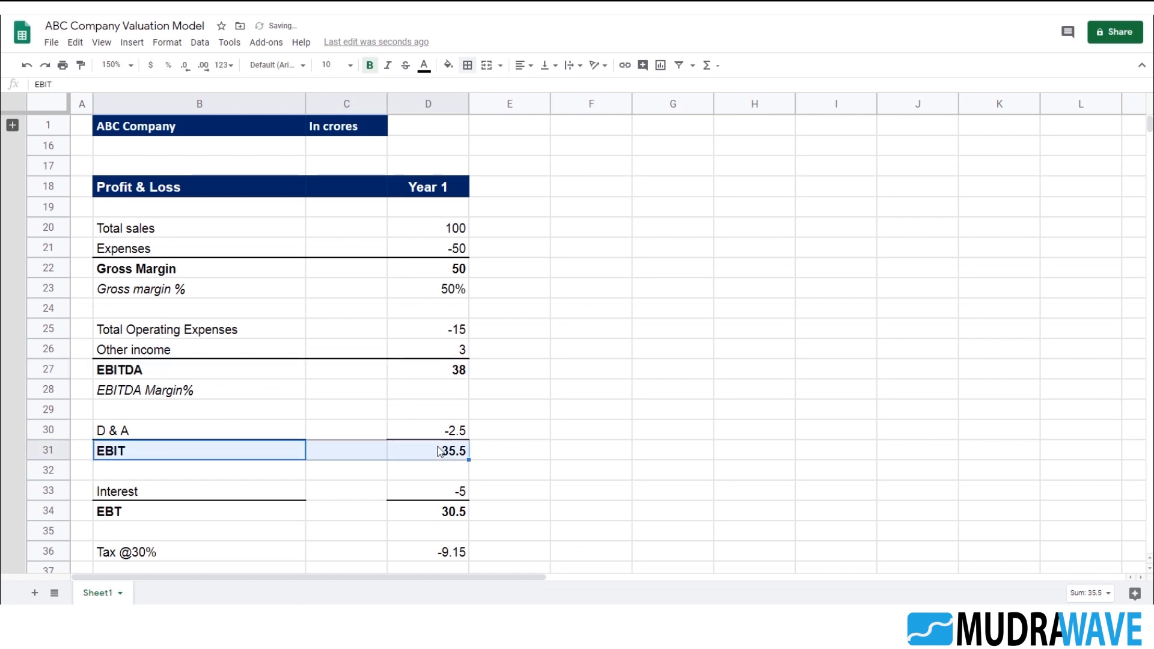
scroll(415, 352, "down", 3)
left_click_drag(159, 353, 396, 349)
left_click_drag(150, 438, 431, 442)
- Add continuous top borders from columns B to D on the operating, investing and financing cash flow total rows
scroll(374, 374, "down", 13)
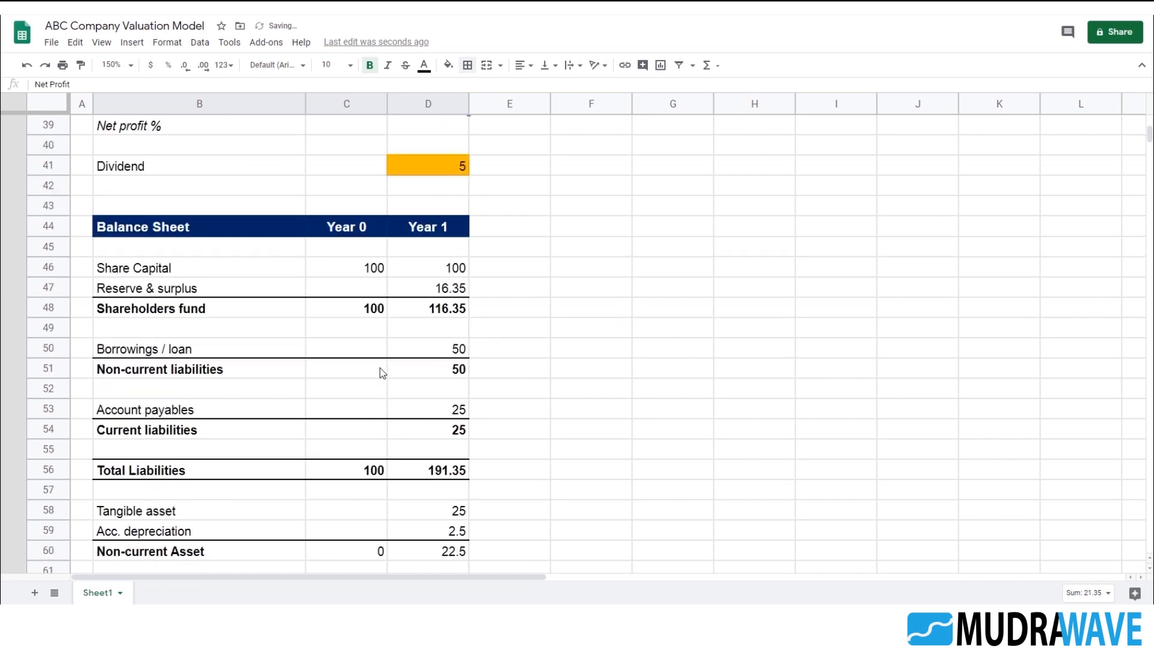
scroll(380, 371, "down", 3)
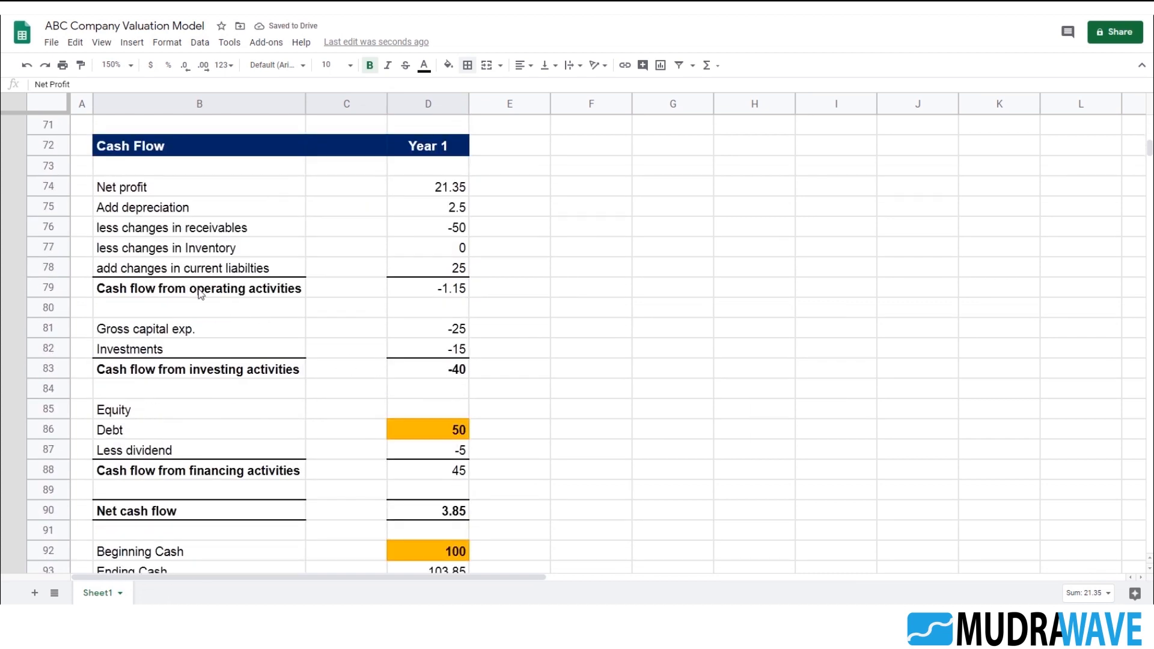
left_click_drag(191, 289, 407, 291)
left_click_drag(245, 376, 424, 378)
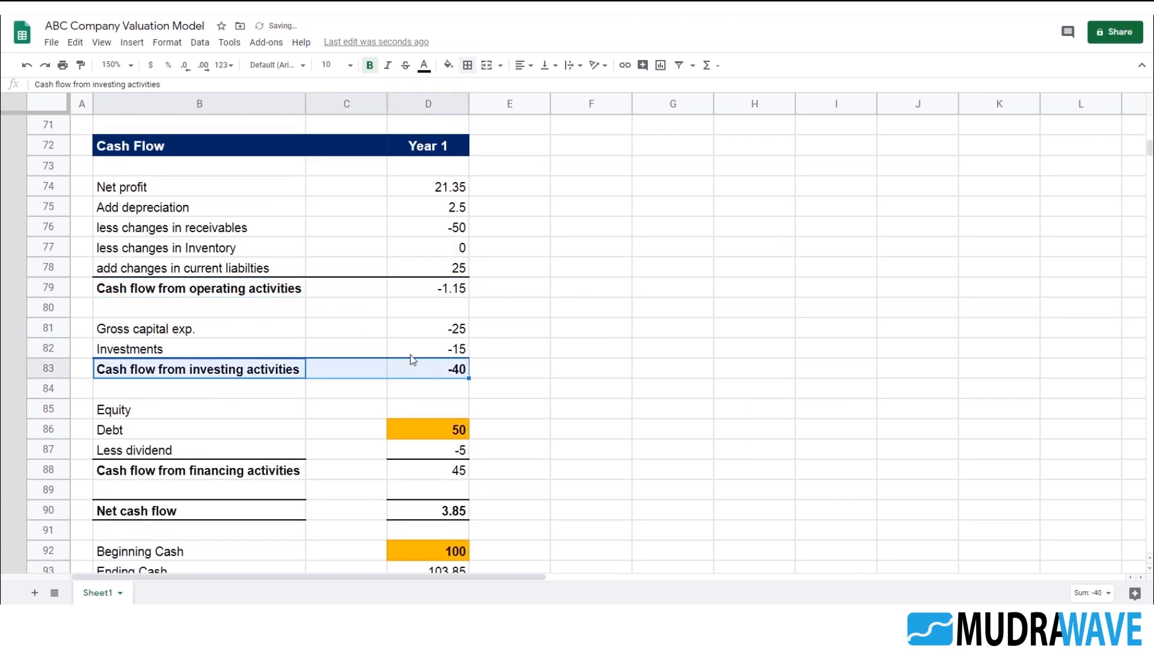
scroll(413, 362, "down", 2)
left_click_drag(253, 353, 390, 355)
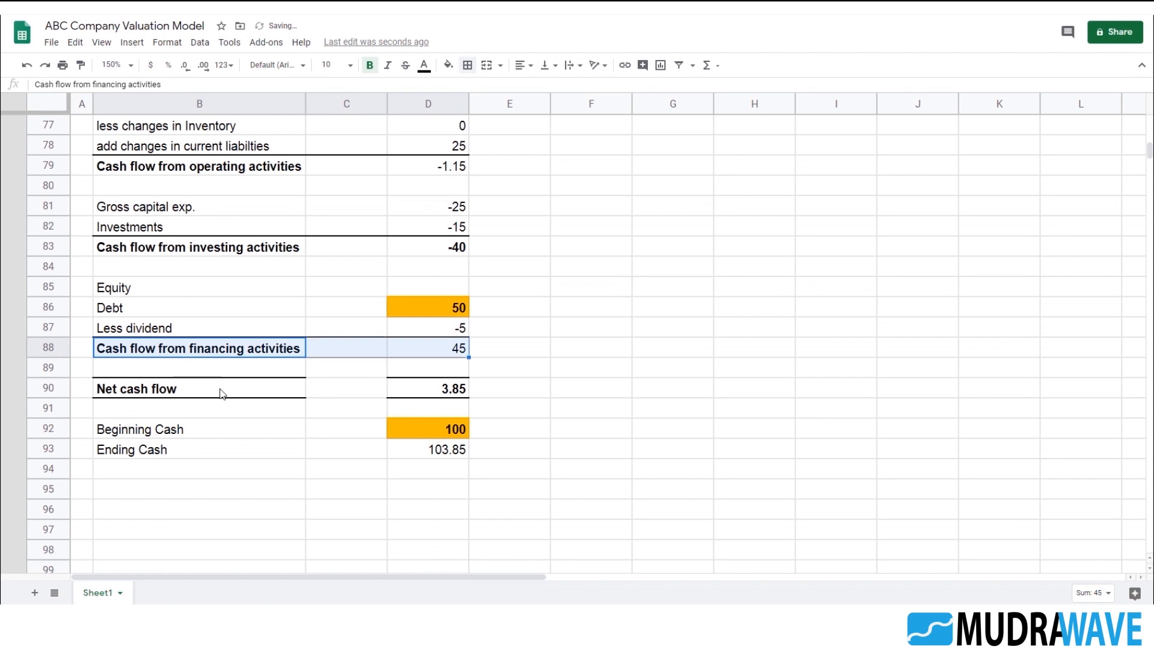
- Add top and bottom borders across the Net cash flow row, B90:D90
left_click_drag(221, 394, 425, 392)
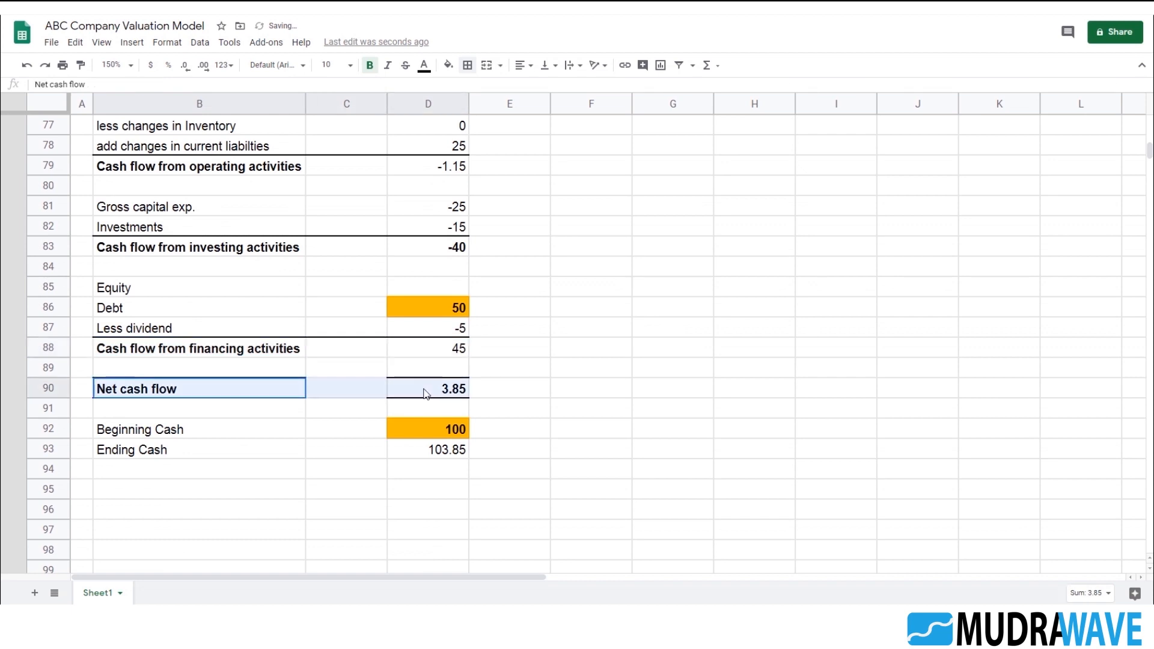
left_click(468, 66)
left_click(490, 111)
left_click(524, 111)
left_click(583, 287)
- Review the stacked statements, checking the Year 1 gross margin % formula and the Year 0 share capital formula
scroll(285, 331, "up", 10)
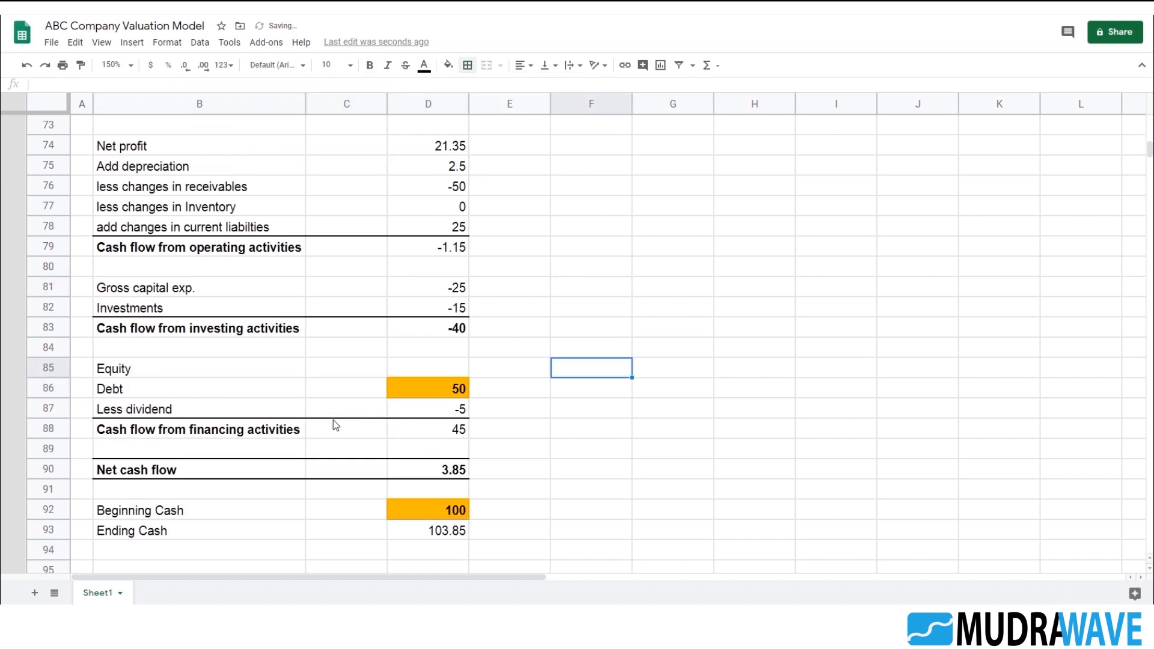
scroll(357, 404, "up", 11)
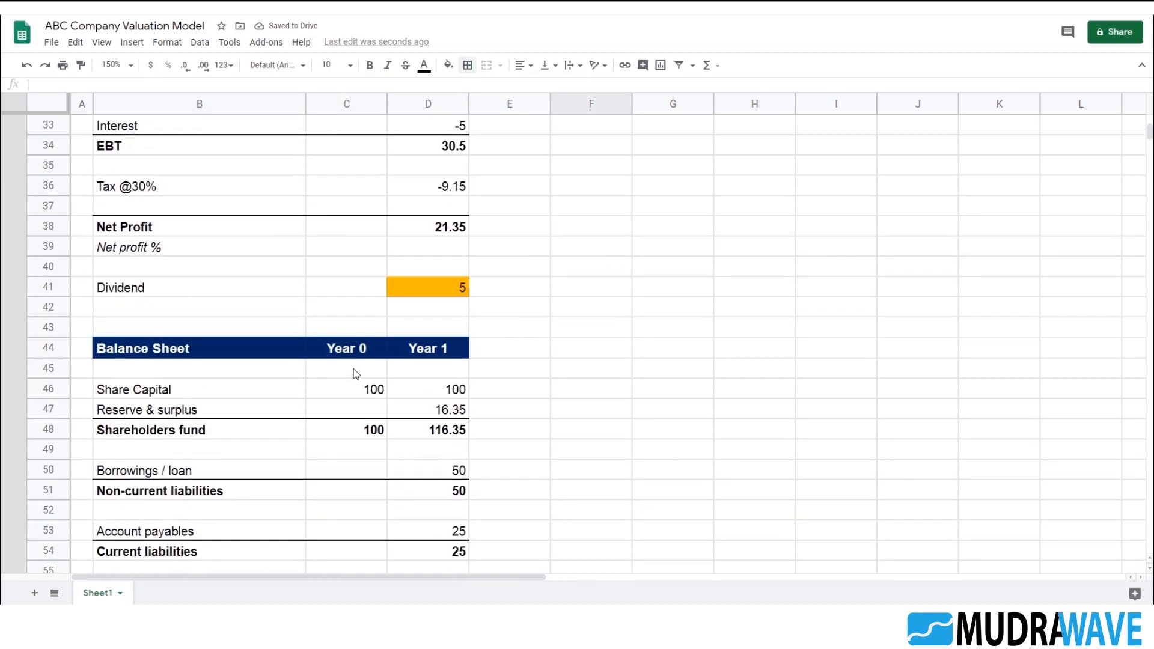
left_click(414, 292)
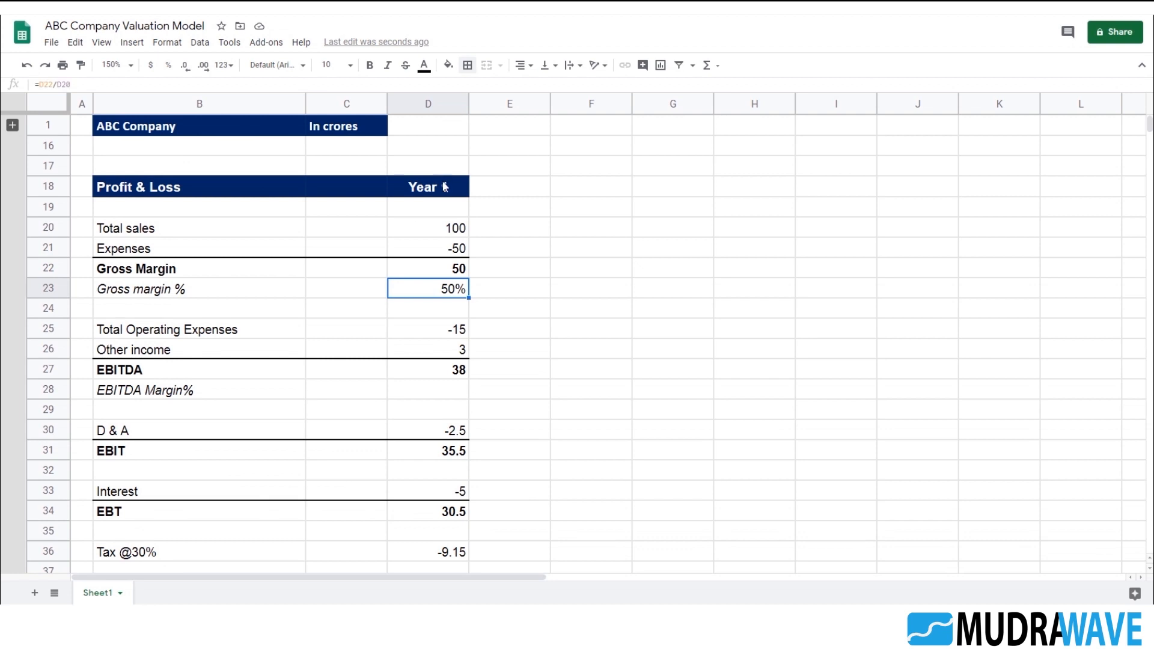
scroll(520, 294, "down", 8)
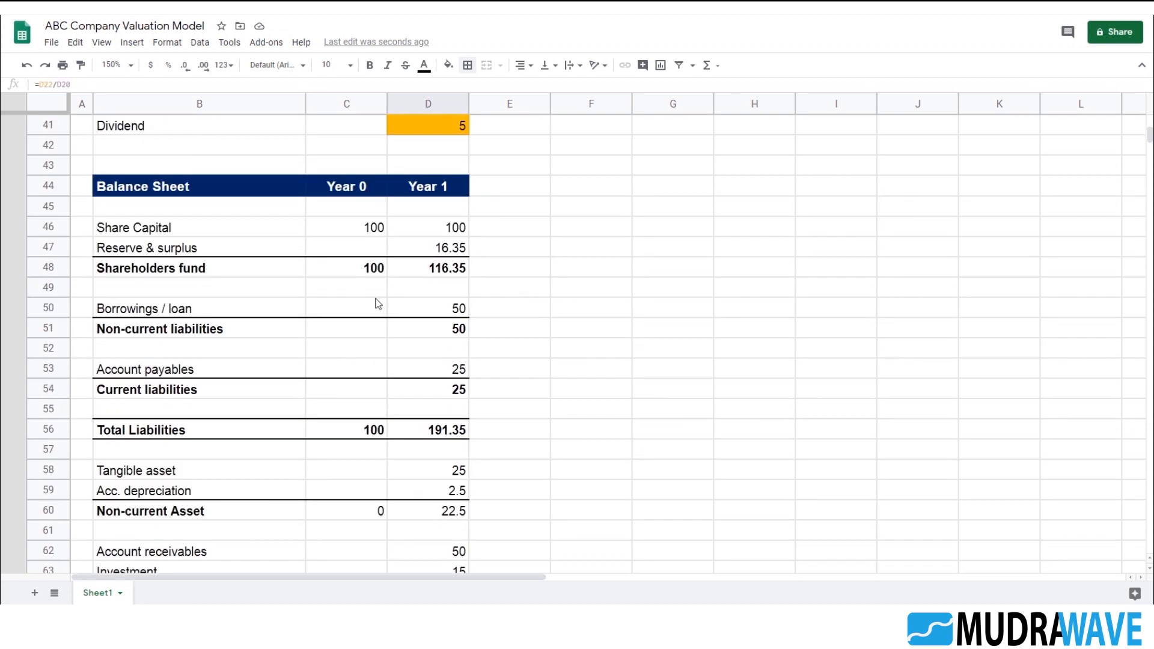
left_click(355, 228)
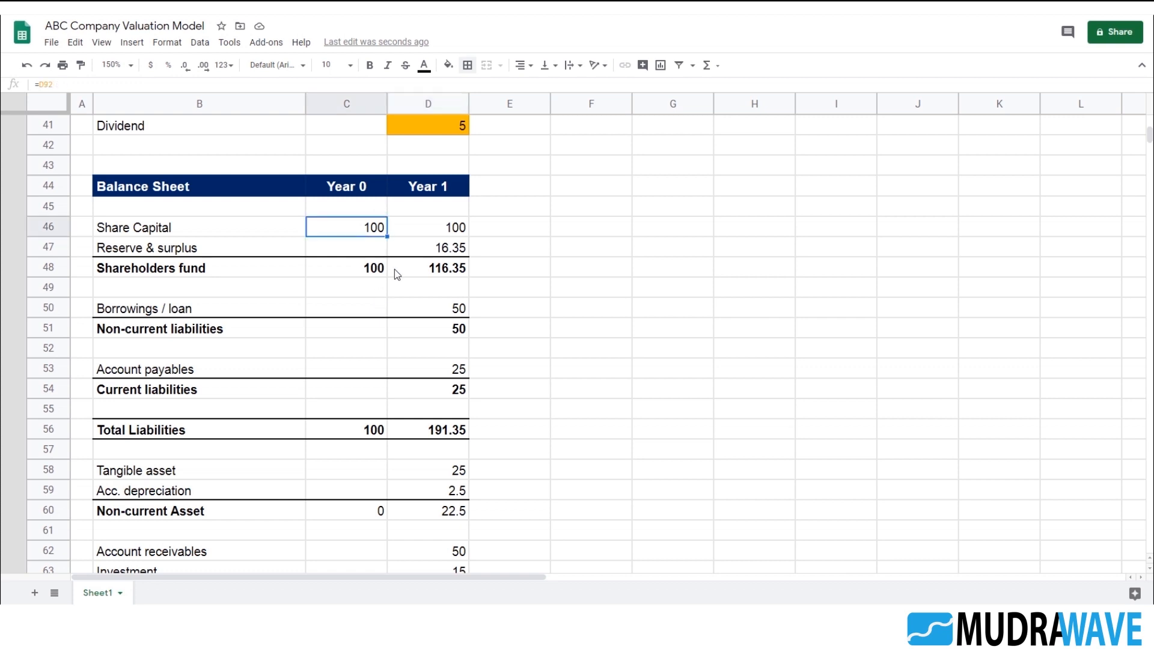
left_click(455, 314)
left_click(517, 229)
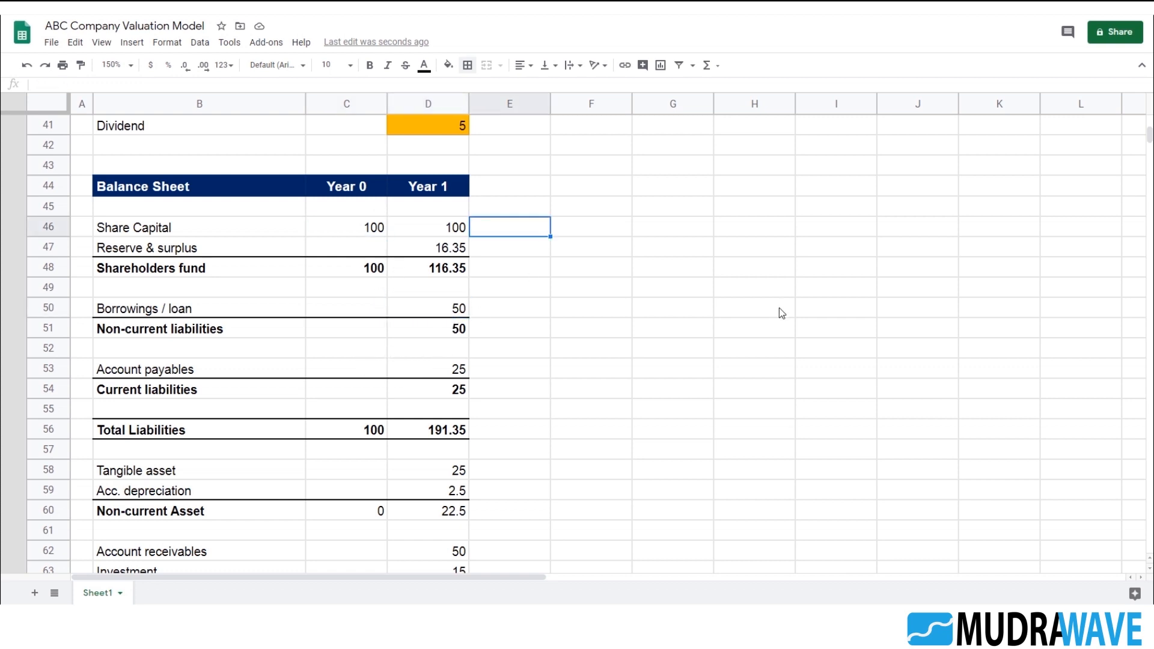
type("Equity")
key("Escape")
- Insert one blank row above row 17, ahead of the Profit & Loss table
scroll(726, 296, "up", 8)
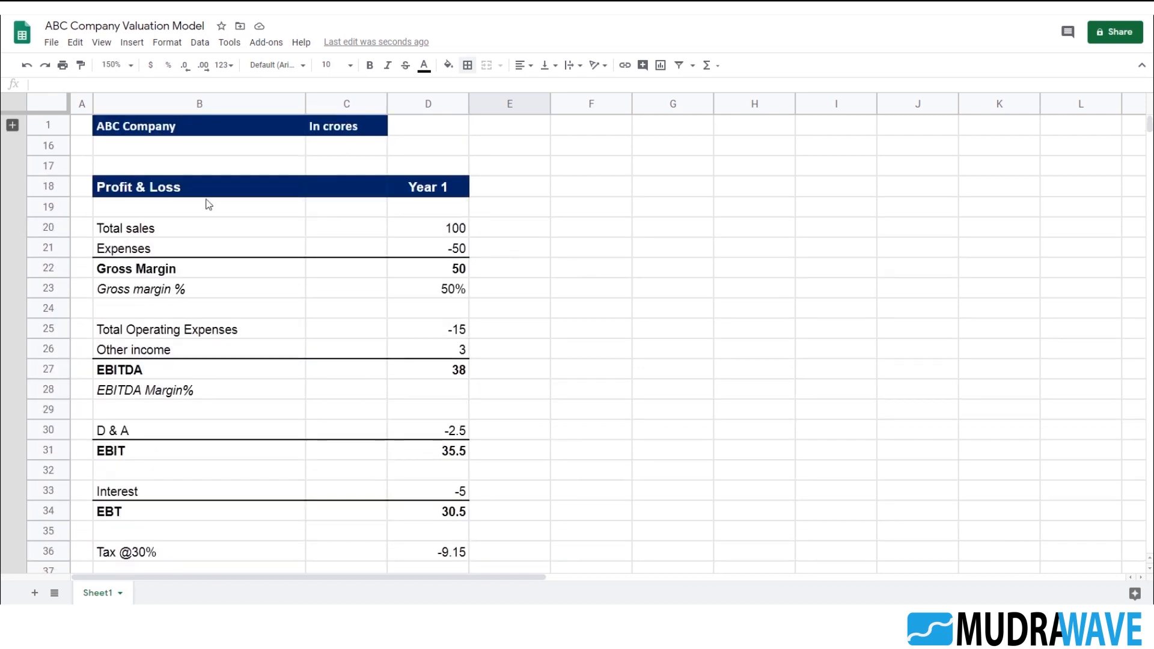
right_click(54, 167)
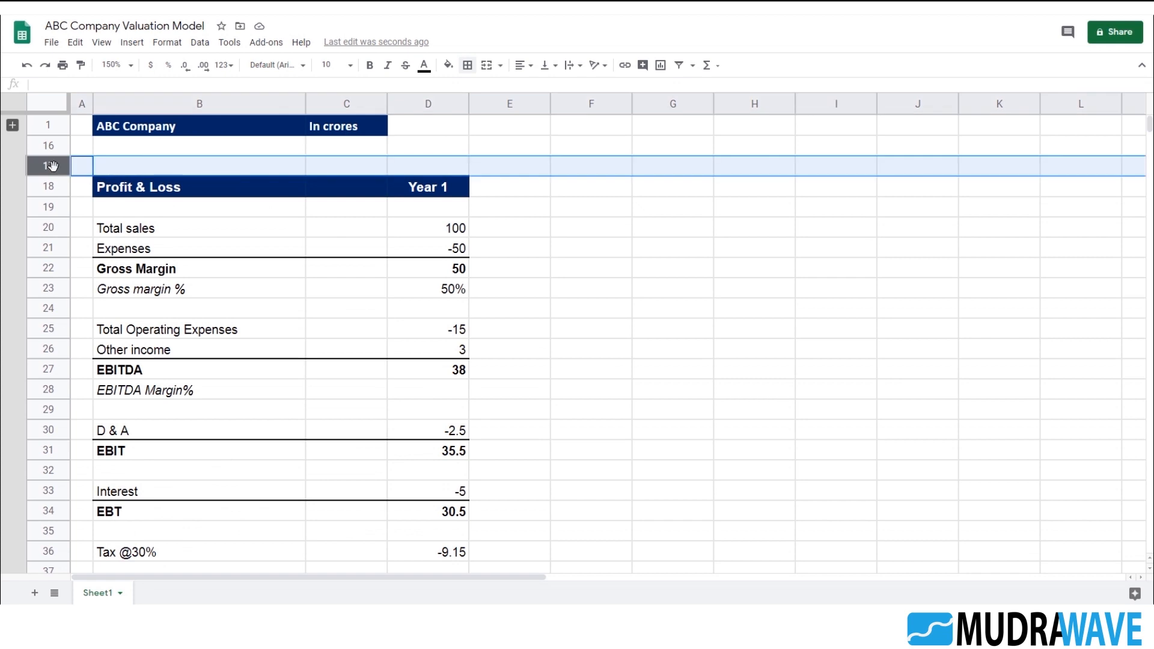
left_click(125, 276)
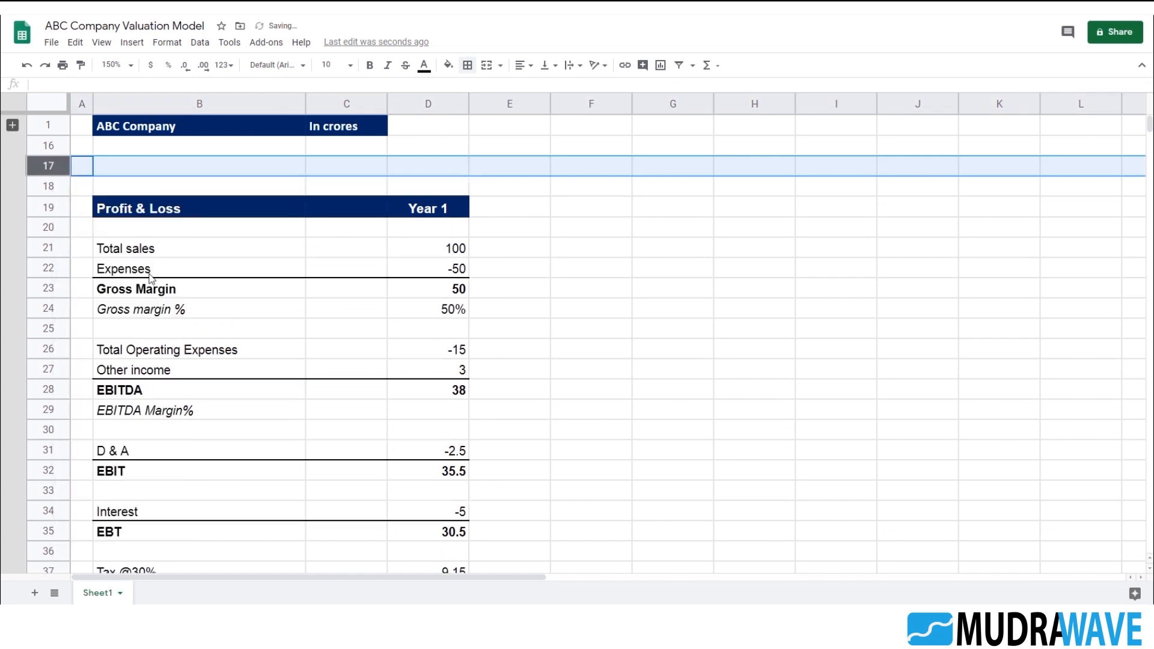
left_click(631, 308)
- Enter the labels Financing in B17, Equity in C17 and Debt in D17
left_click(265, 166)
type("Financing")
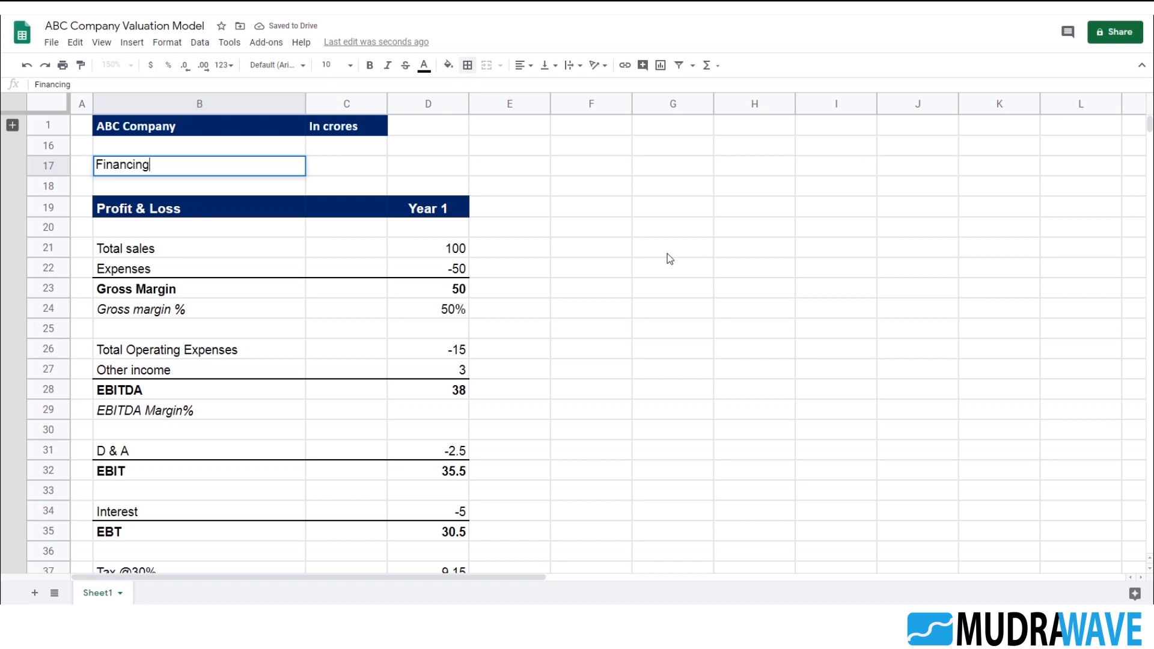
key("Return")
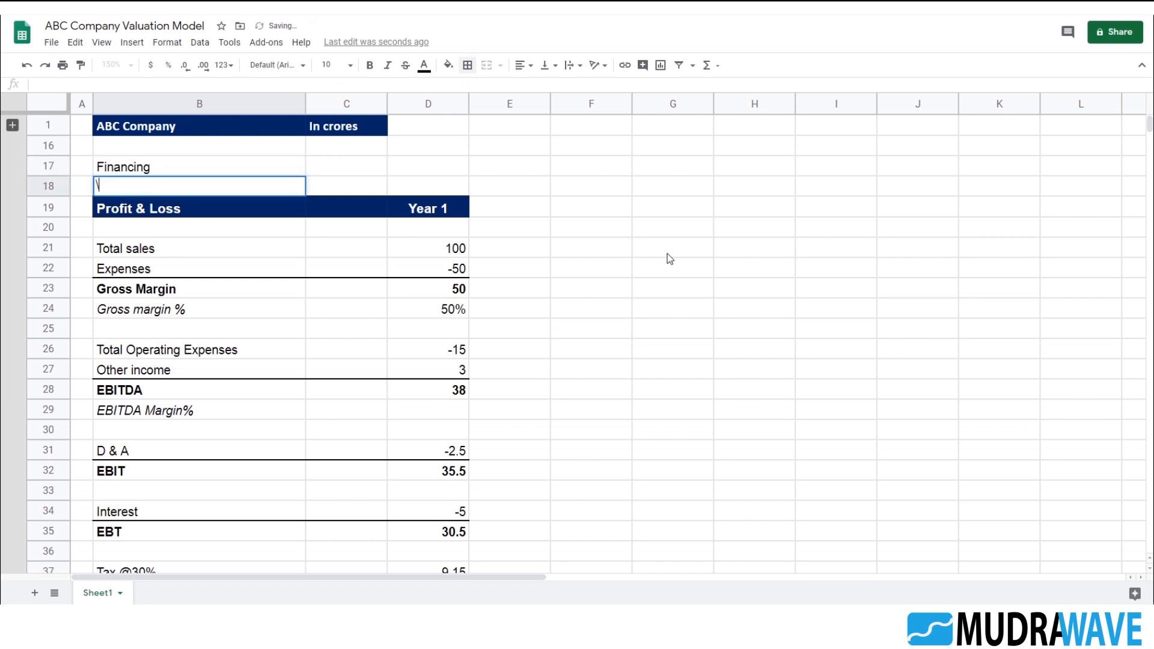
key("Up")
type("Equity")
key("BackSpace")
key("Return")
key("Up")
key("Right")
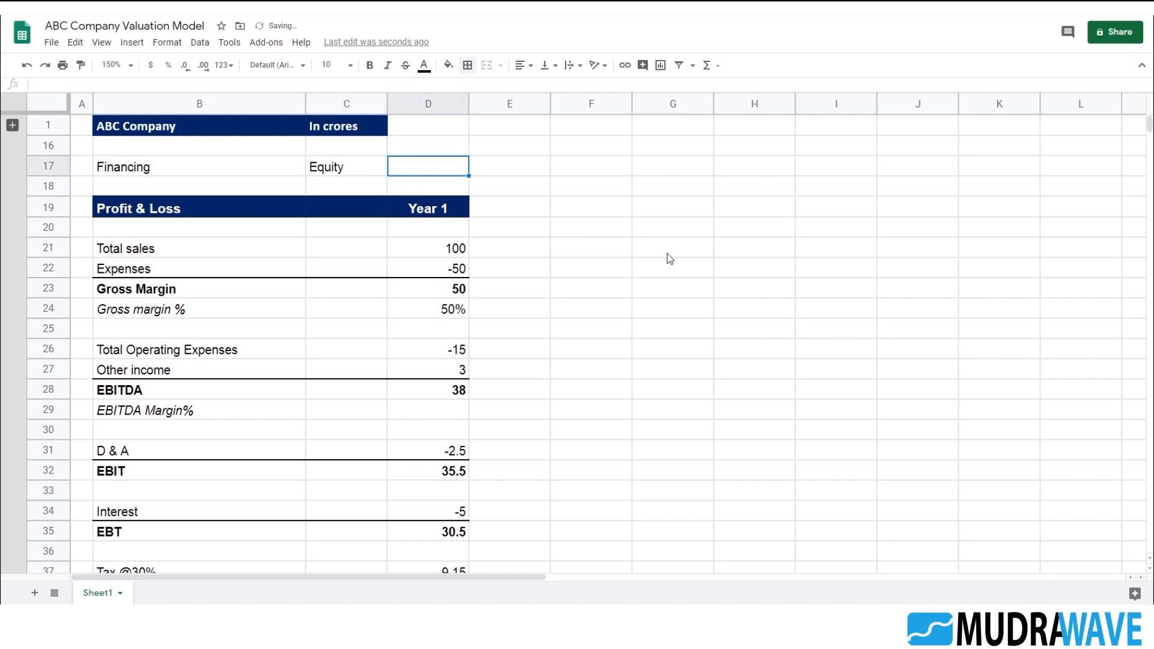
type("Debt")
key("Return")
- Center the Equity and Debt labels in C17:D17
key("Up")
key("shift+Left")
left_click(523, 65)
left_click(540, 91)
left_click(580, 185)
left_click(426, 171)
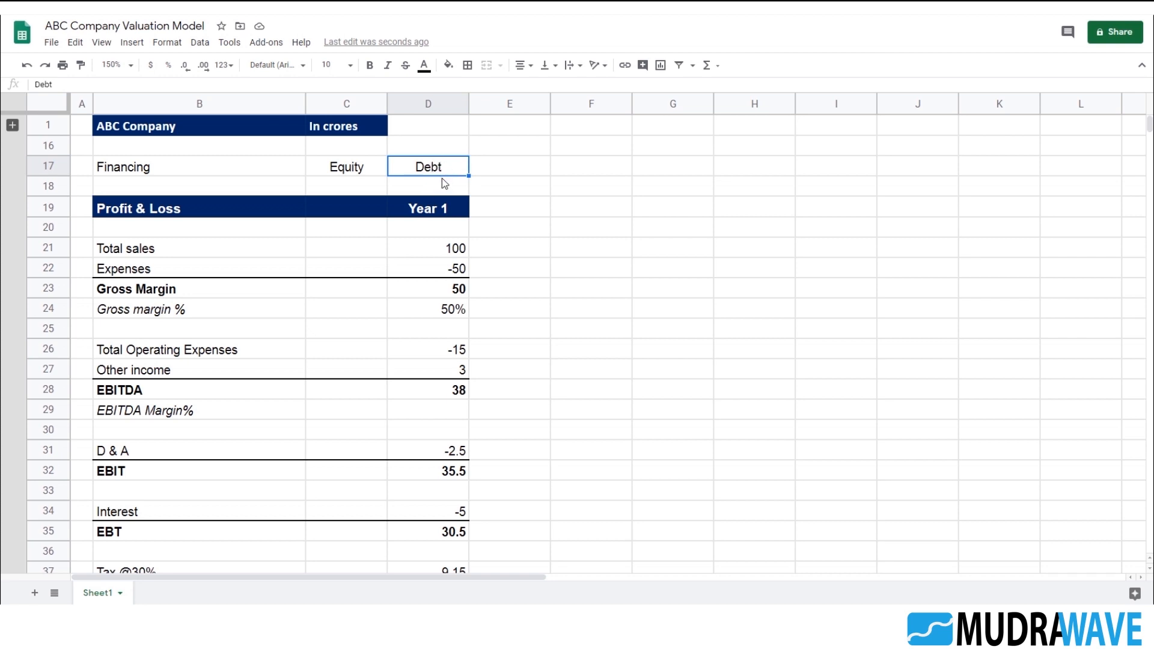
- Review the Equity and Debt options in the Financing row against the Year 1 Profit & Loss statement
left_click(345, 169)
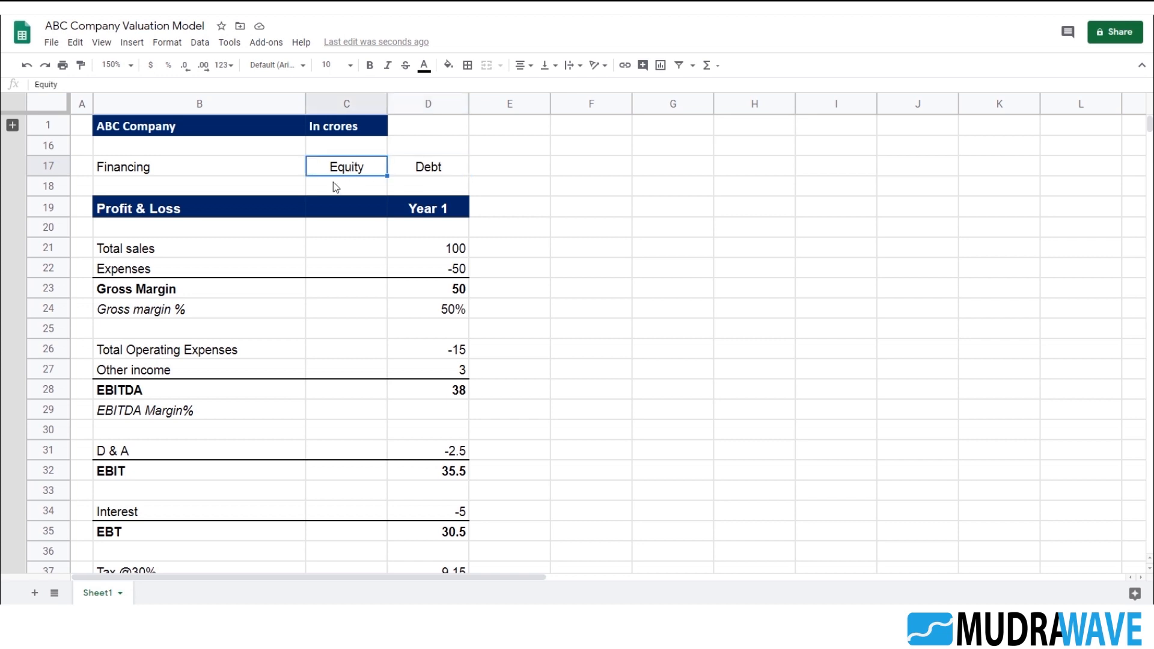
key("Right")
key("Right")
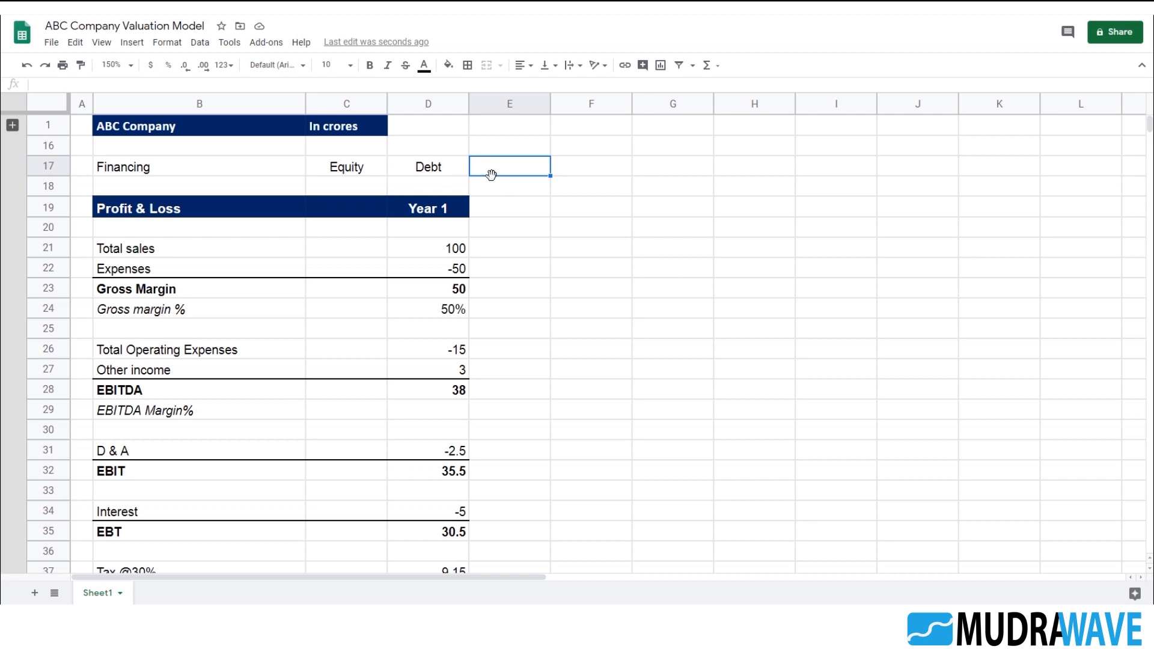
left_click(312, 178)
key("shift+Right")
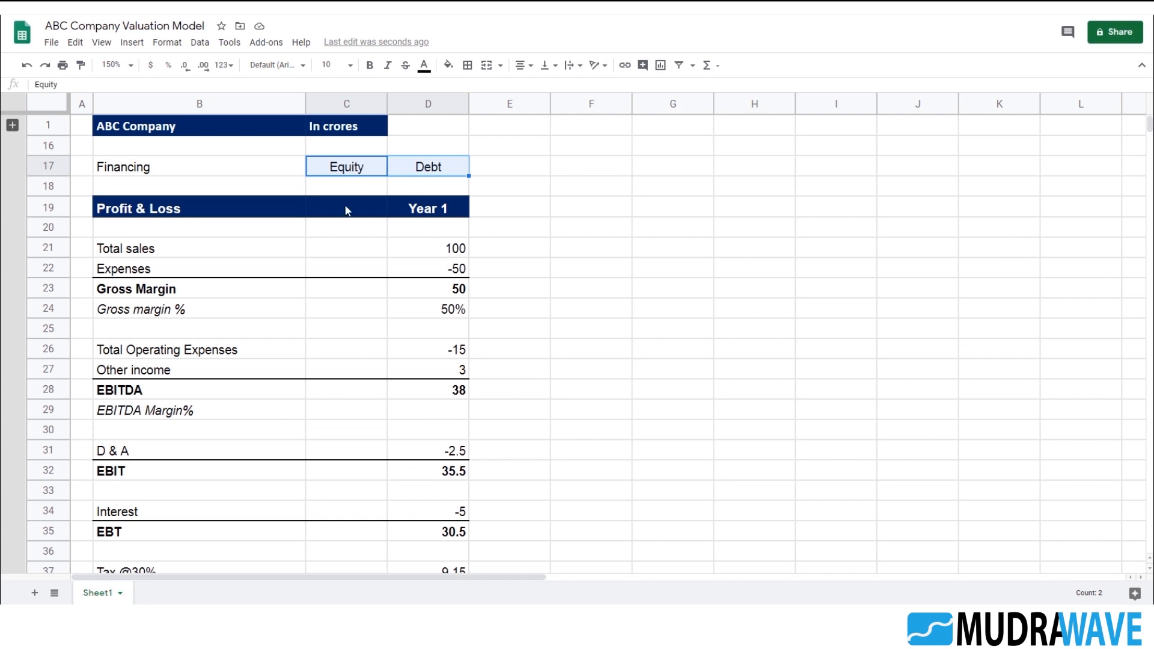
left_click(355, 171)
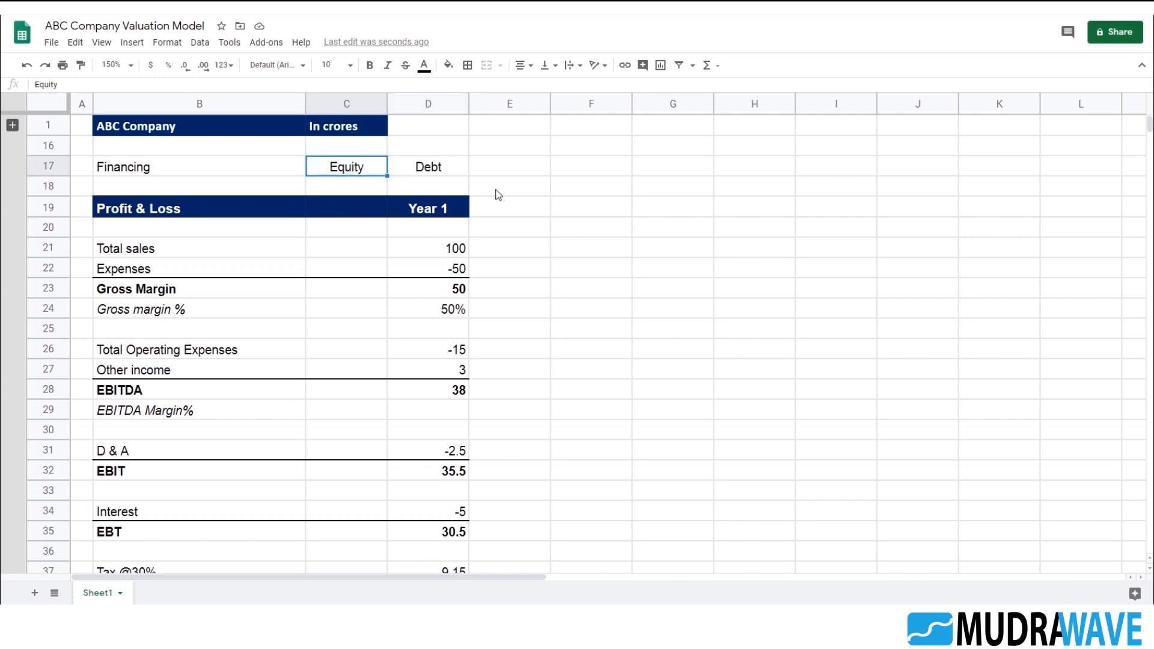
left_click(430, 169)
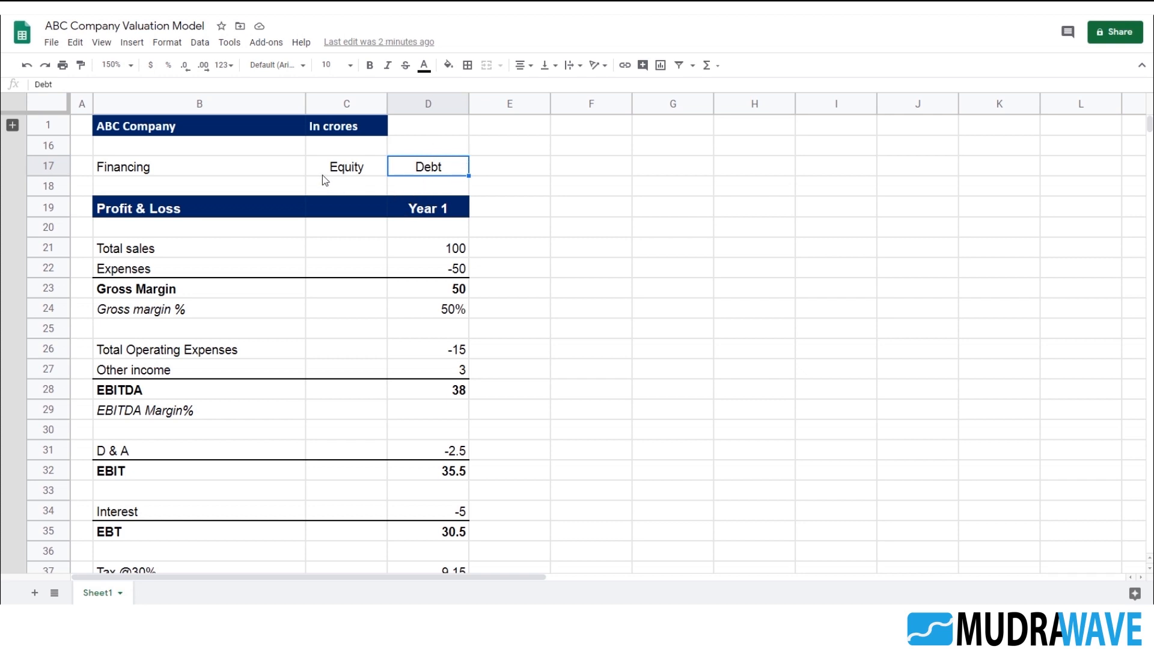
left_click(339, 168)
left_click(454, 166, "shift")
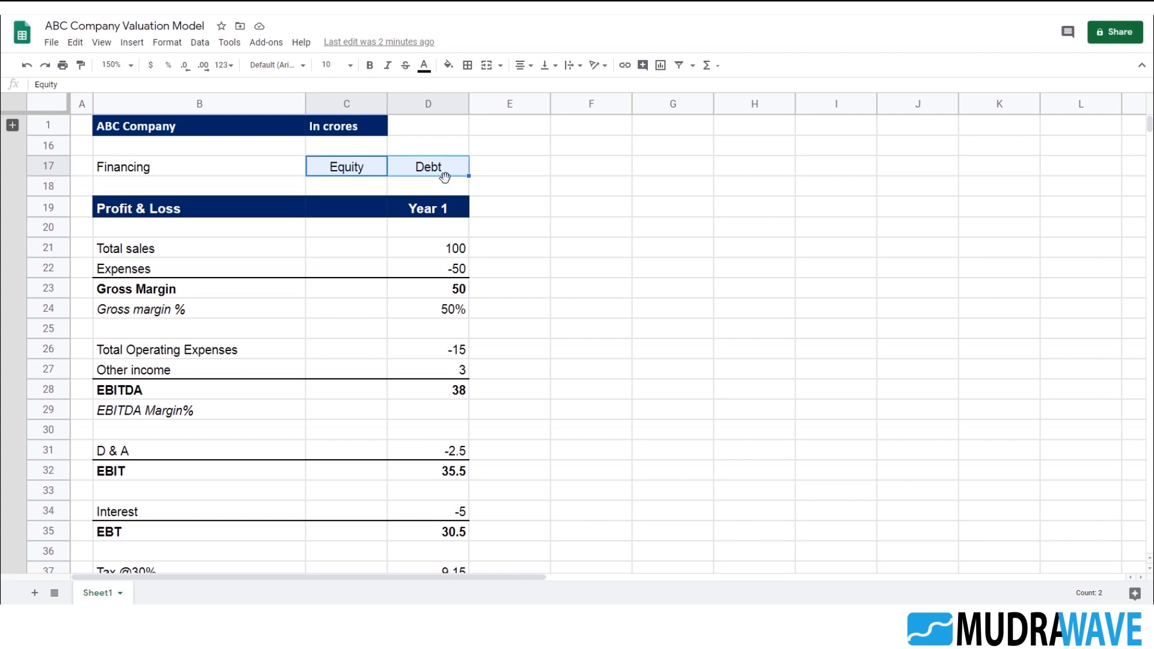
left_click(337, 158)
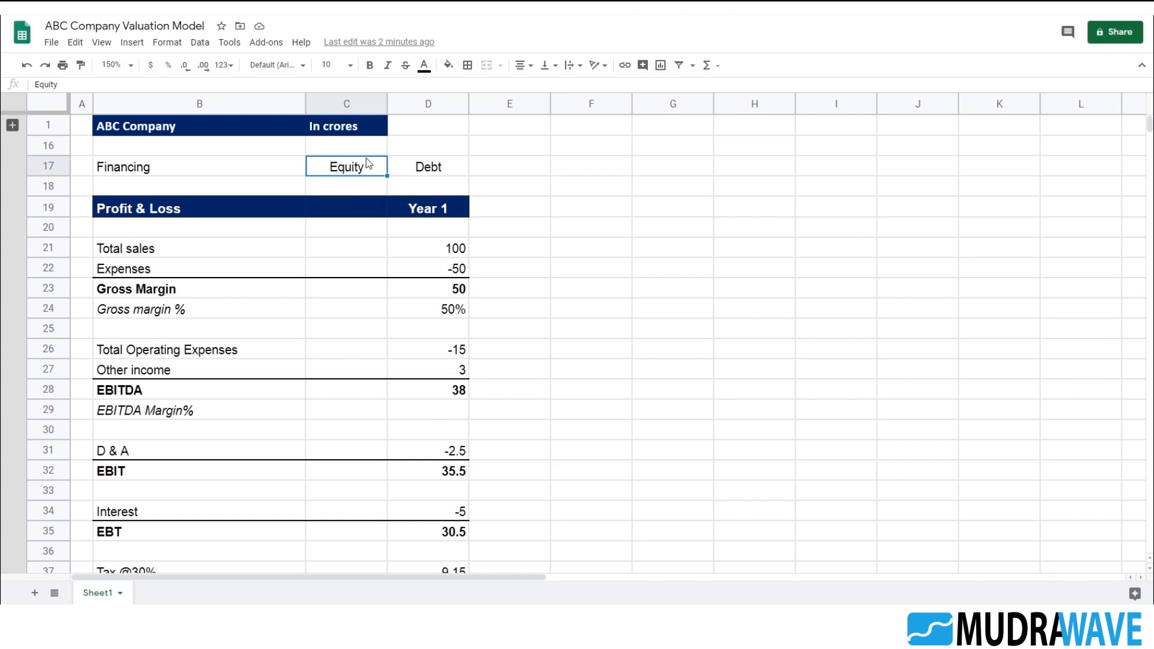
left_click(425, 211)
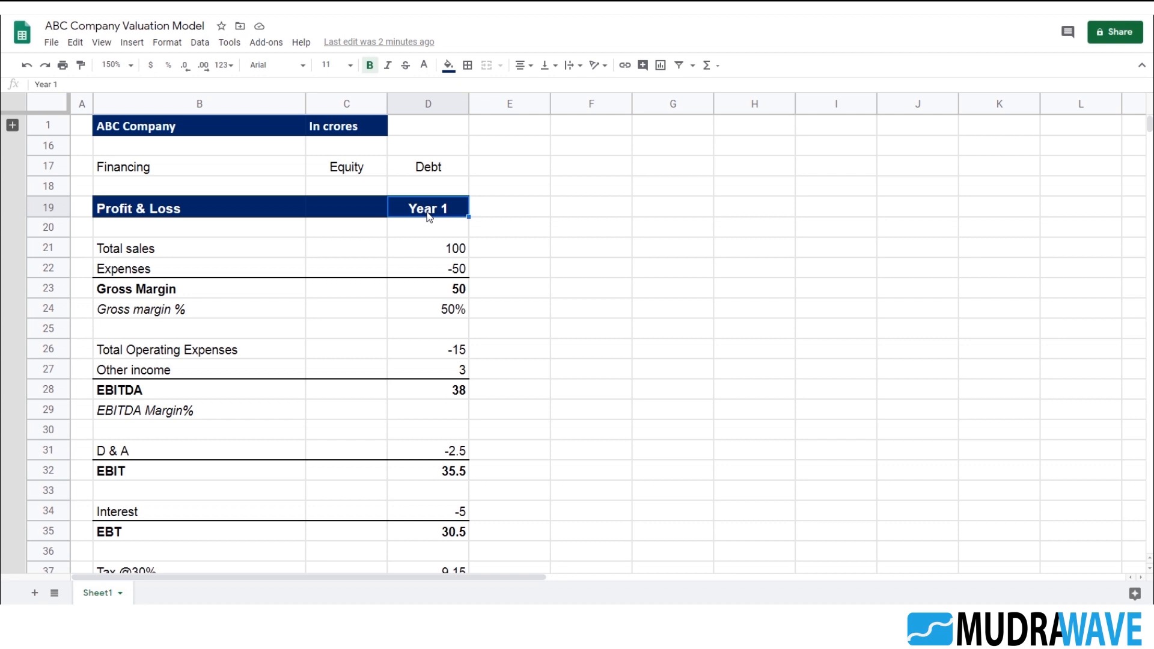
scroll(465, 247, "down", 1)
scroll(464, 248, "down", 1)
scroll(344, 174, "up", 3)
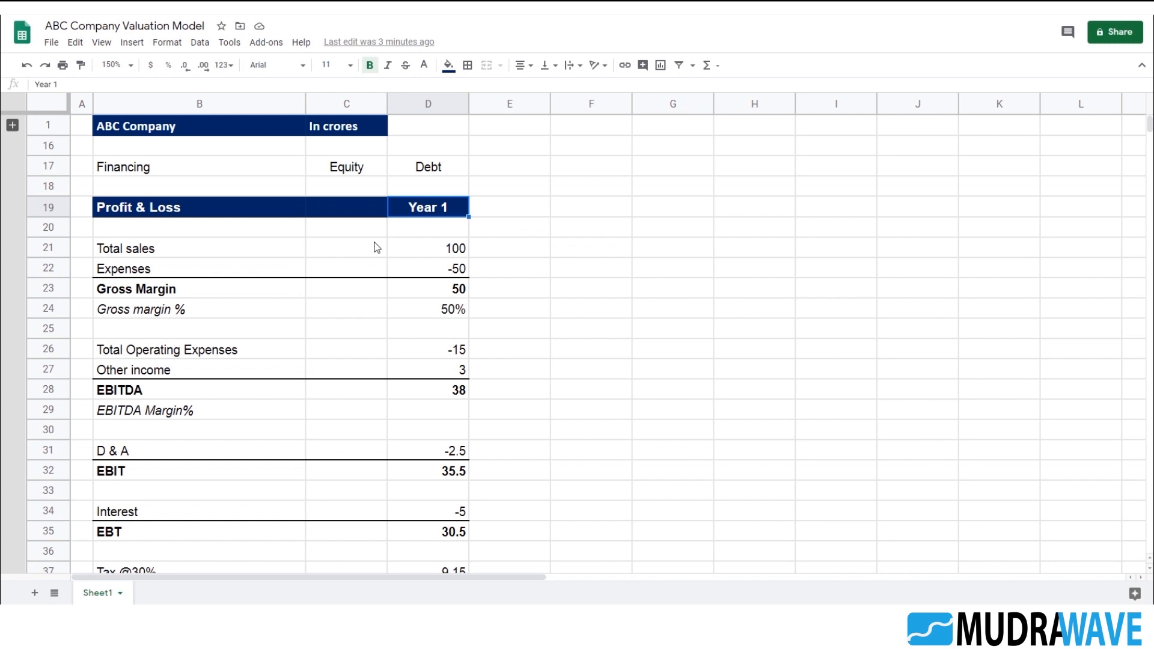
left_click(524, 213)
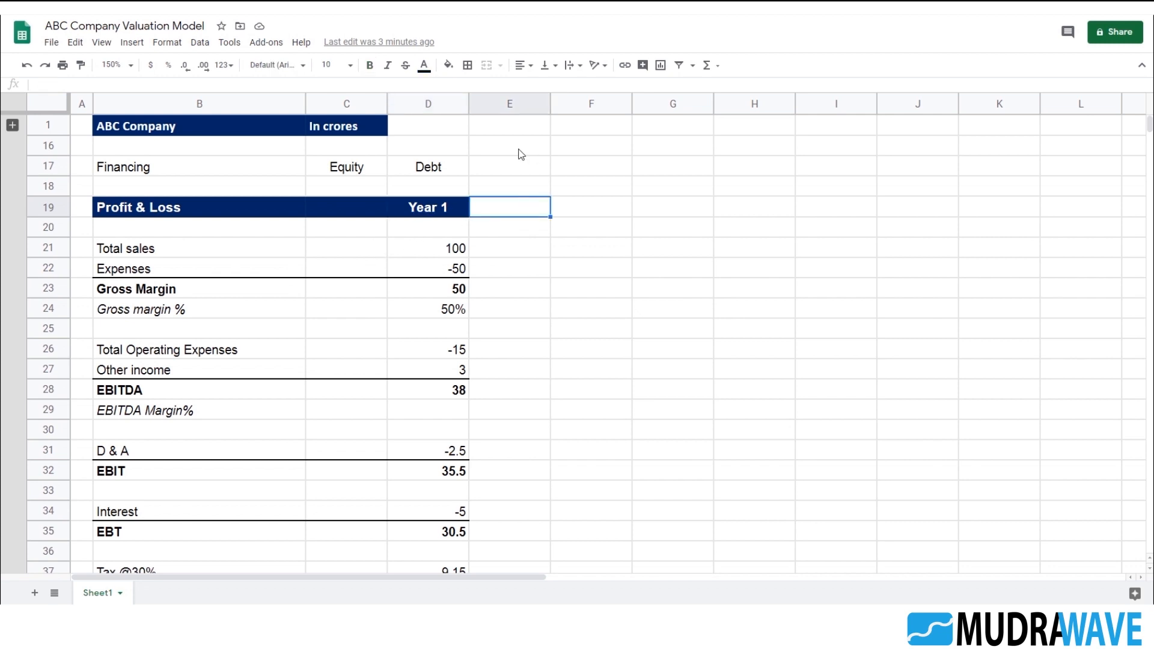
left_click(536, 167)
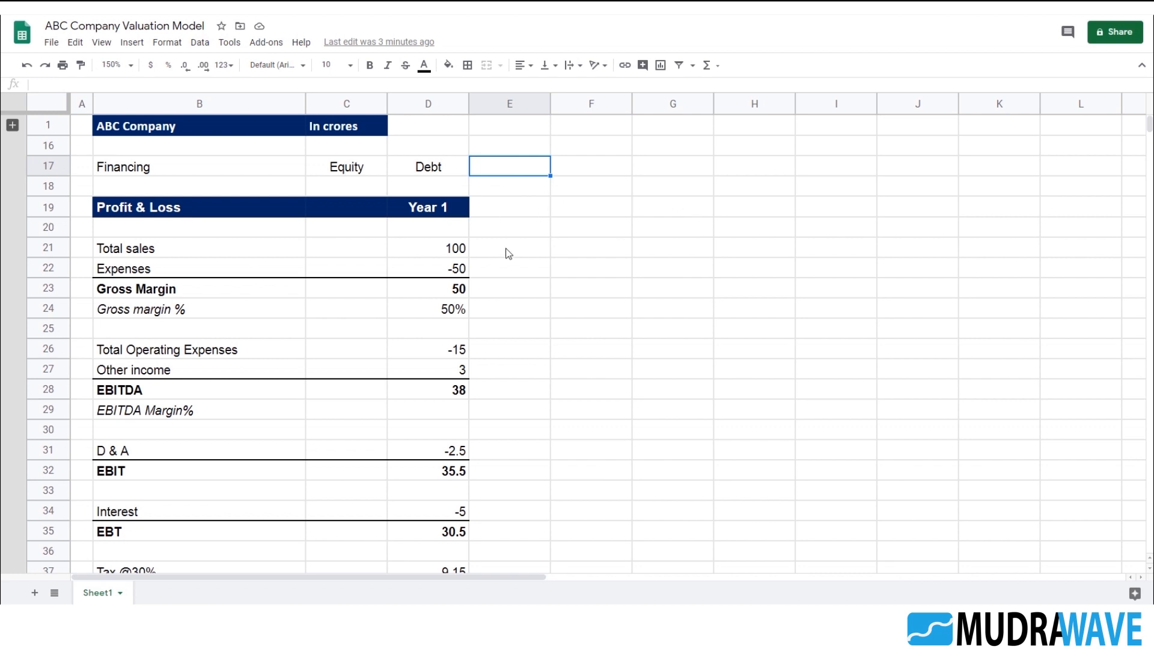
left_click(362, 173)
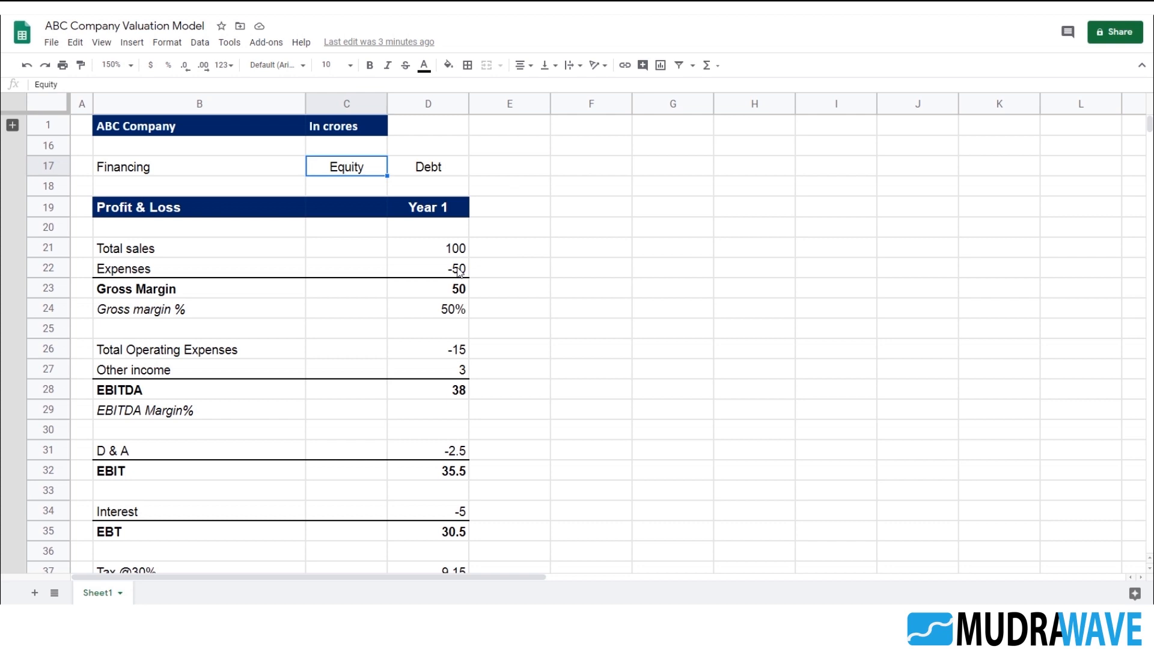
- Enter the funding examples Seed Fund in E17 and Ventur capital in E18
left_click(523, 171)
type("Seed Fund")
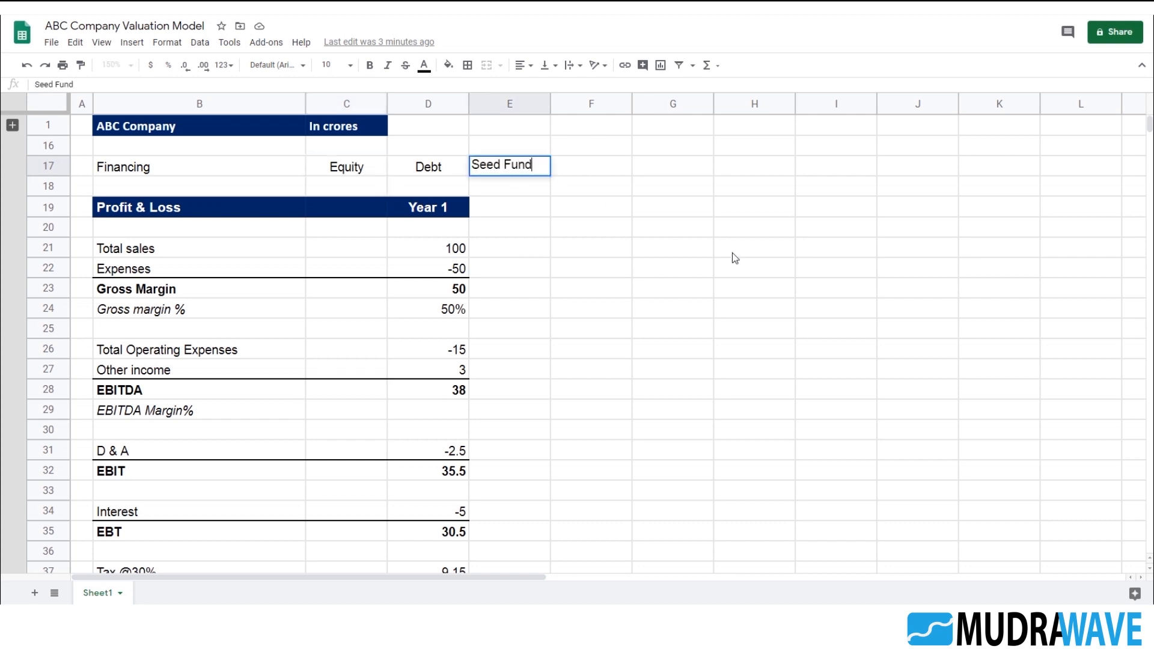
key("Return")
key("Up")
key("Down")
type("Ventur")
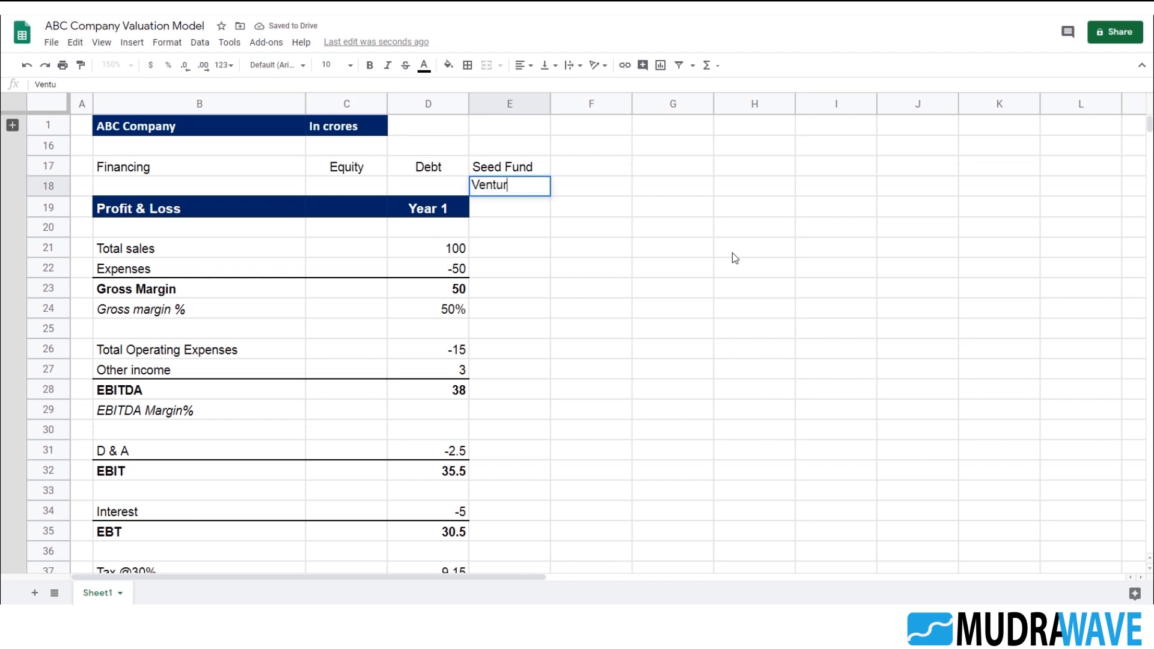
type(" capital")
key("Return")
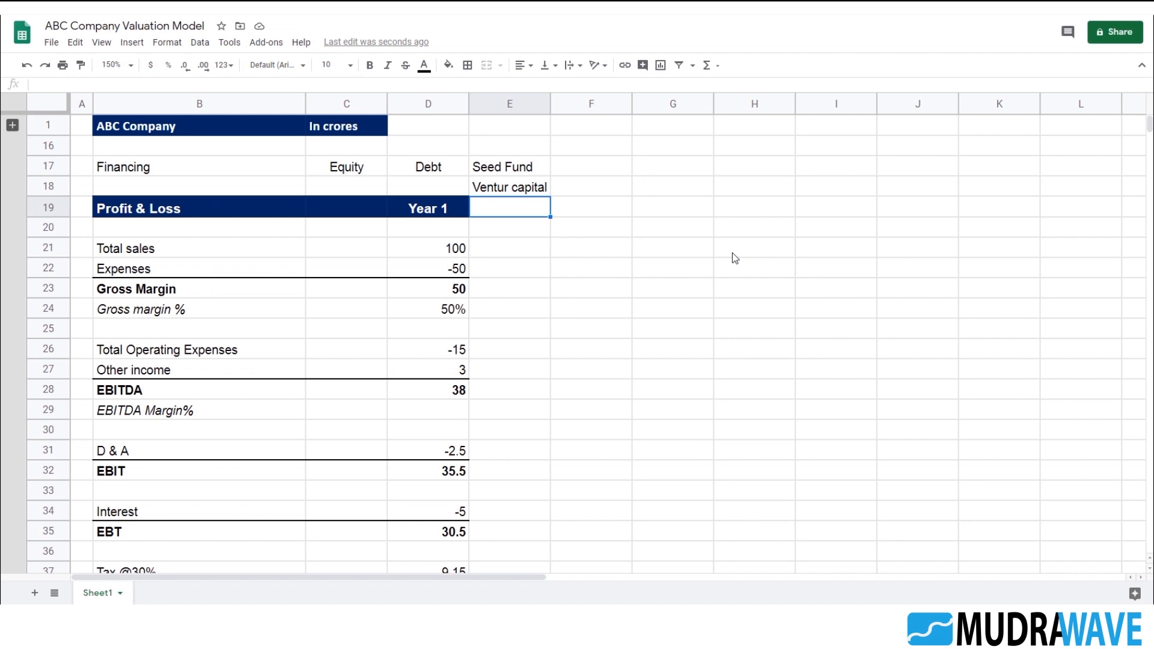
- Clear the two funding examples from column E beside the Financing row
key("Up")
key("Up")
key("Up")
key("shift+Down")
key("shift+Down")
key("shift+Down")
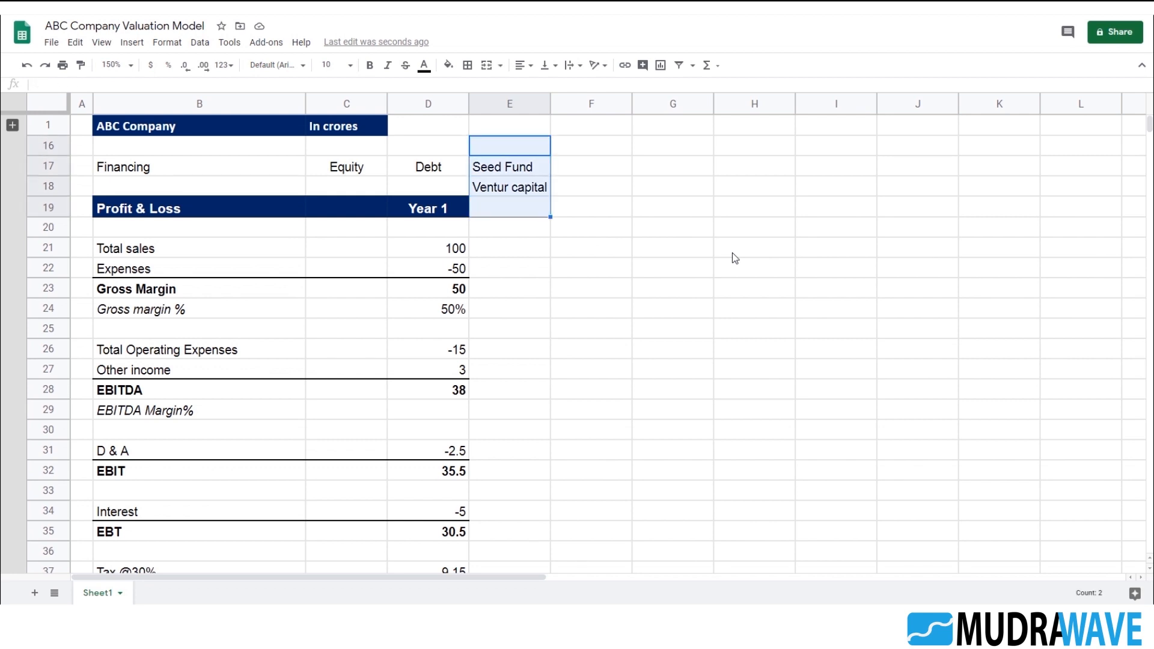
key("Delete")
key("Down")
key("Down")
key("Down")
key("Right")
key("Right")
key("Right")
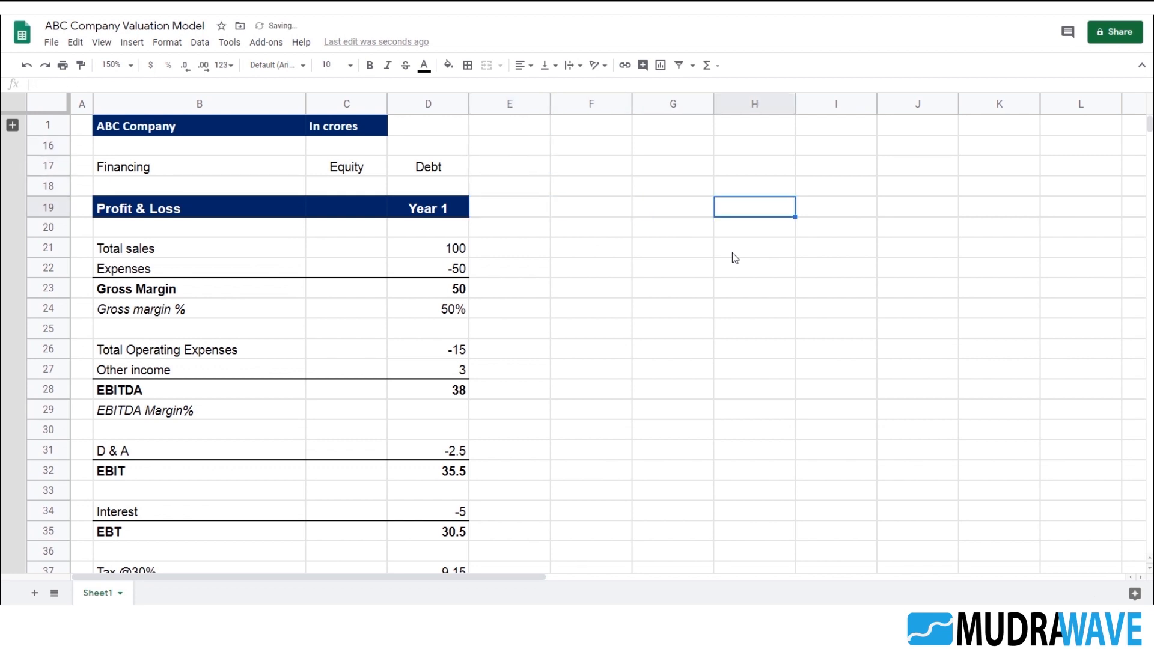
key("Left")
key("Left")
key("Left")
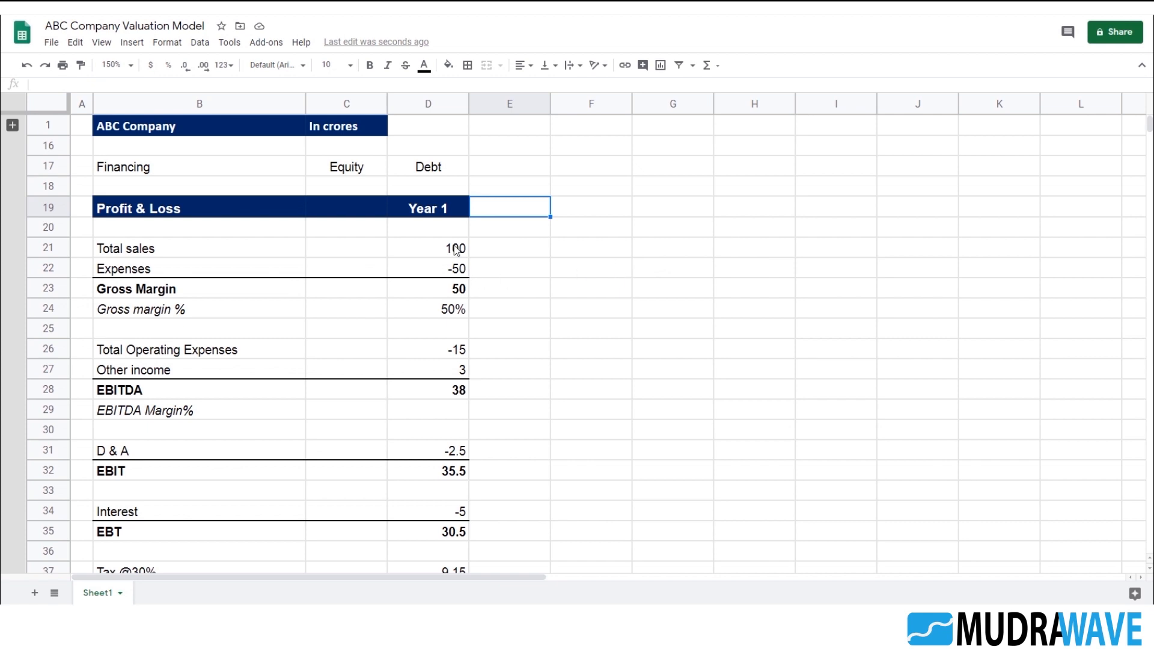
- Copy the Year 1 Profit & Loss column D19:D42 across into column E
left_click(452, 207)
scroll(588, 228, "down", 4)
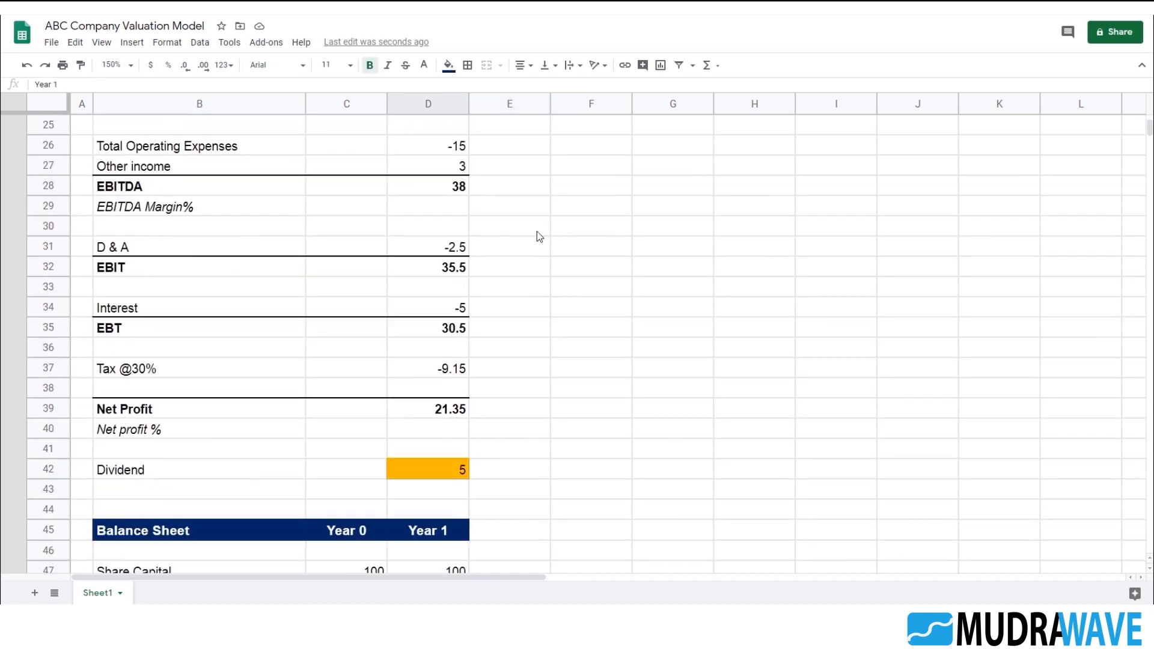
left_click(464, 433, "shift")
scroll(541, 420, "up", 4)
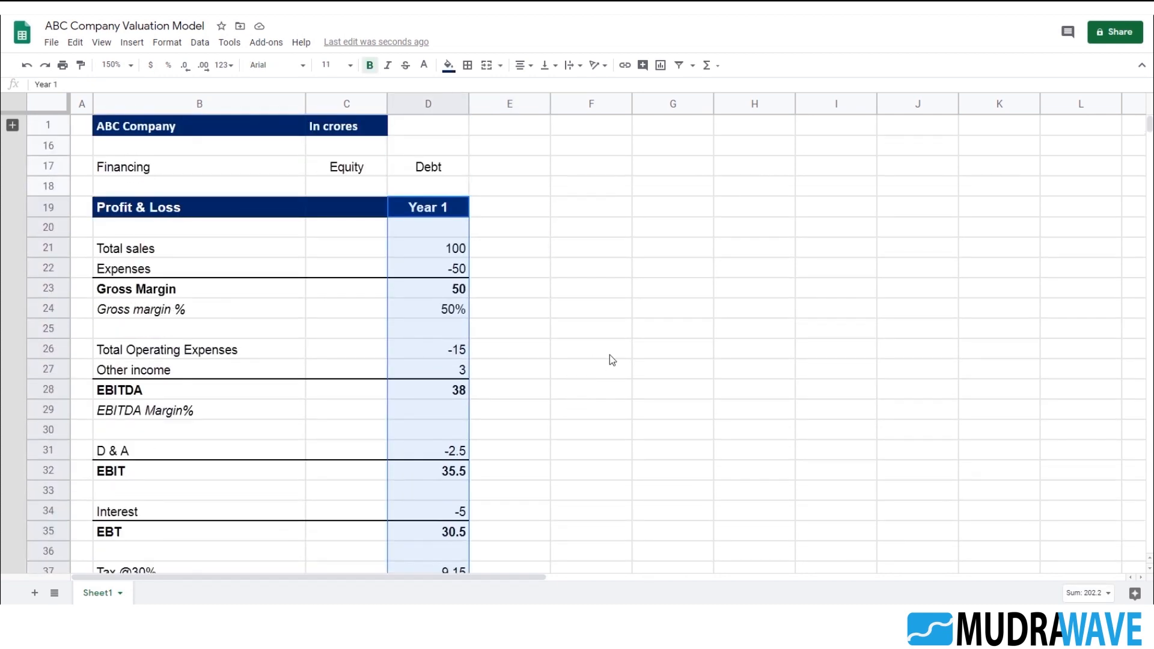
key("shift+Right")
key("ctrl+r")
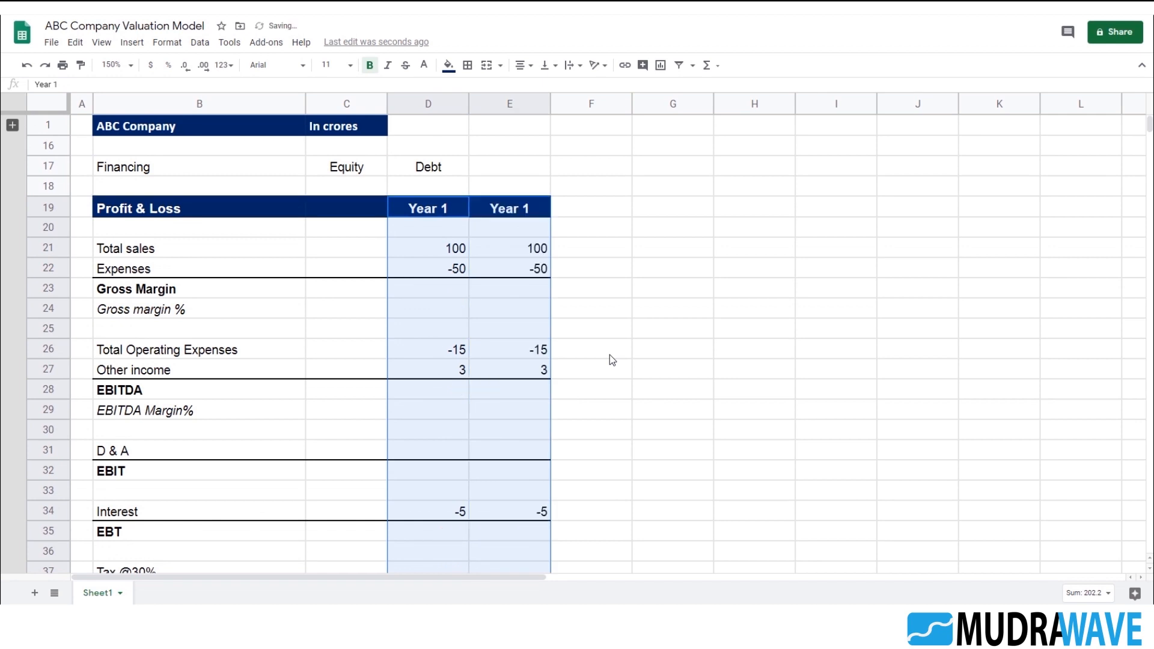
- Rename the Profit & Loss header in E19 as Year 2 E
key("Right")
key("Return")
key("BackSpace")
type("2")
key("Return")
key("Up")
key("Return")
type("E")
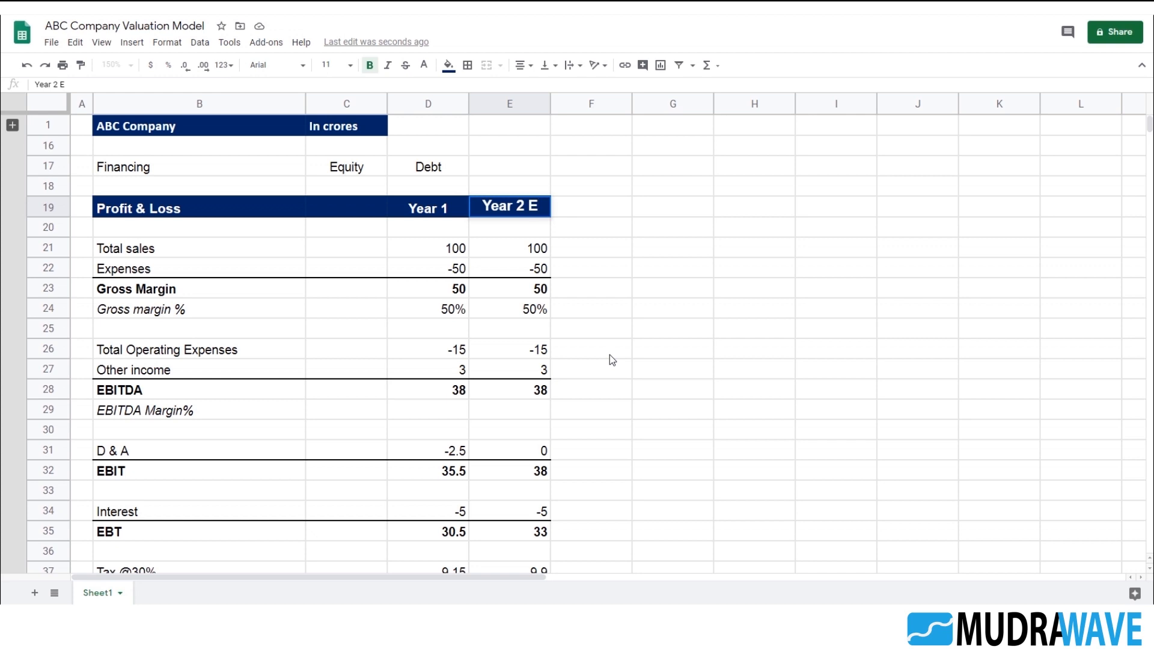
key("Return")
- Fill the Year 2 E column E19:E42 across through column I
key("Up")
key("shift+Down")
key("shift+Down")
key("shift+Down")
key("shift+Down")
key("shift+Down")
key("shift+Down")
key("shift+Down")
key("shift+Down")
key("shift+Down")
key("shift+Down")
key("shift+Down")
key("shift+Down")
key("shift+Down")
key("shift+Down")
key("shift+Down")
key("shift+Down")
key("shift+Down")
key("shift+Down")
key("shift+Down")
key("shift+Down")
key("shift+Down")
key("shift+Down")
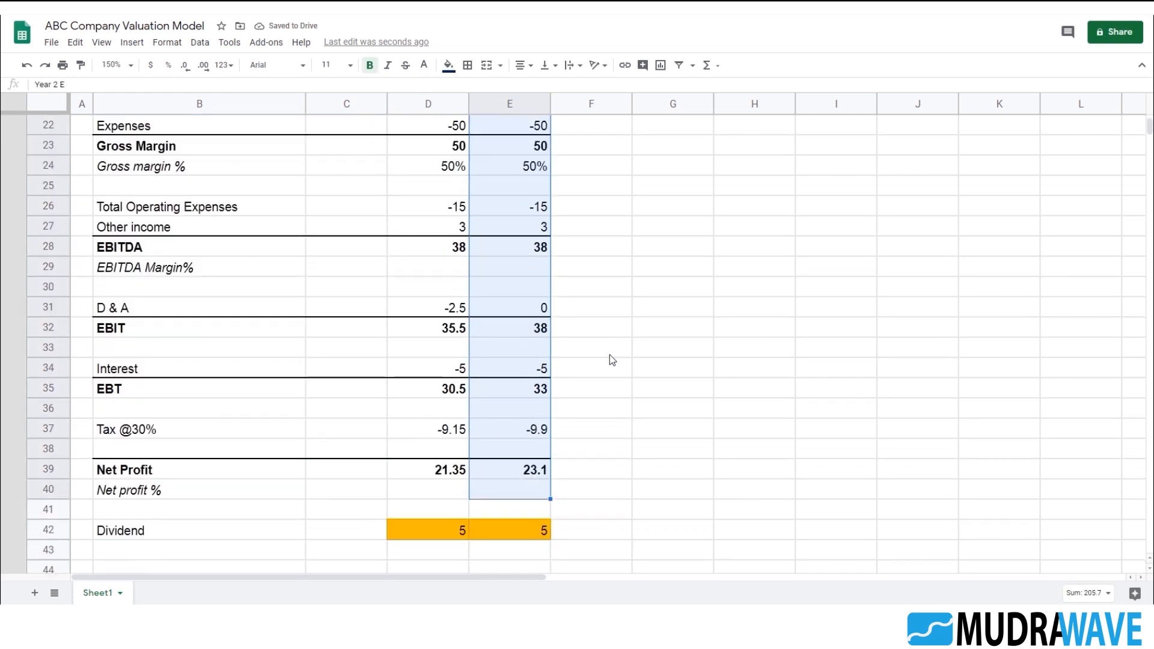
key("shift+Down")
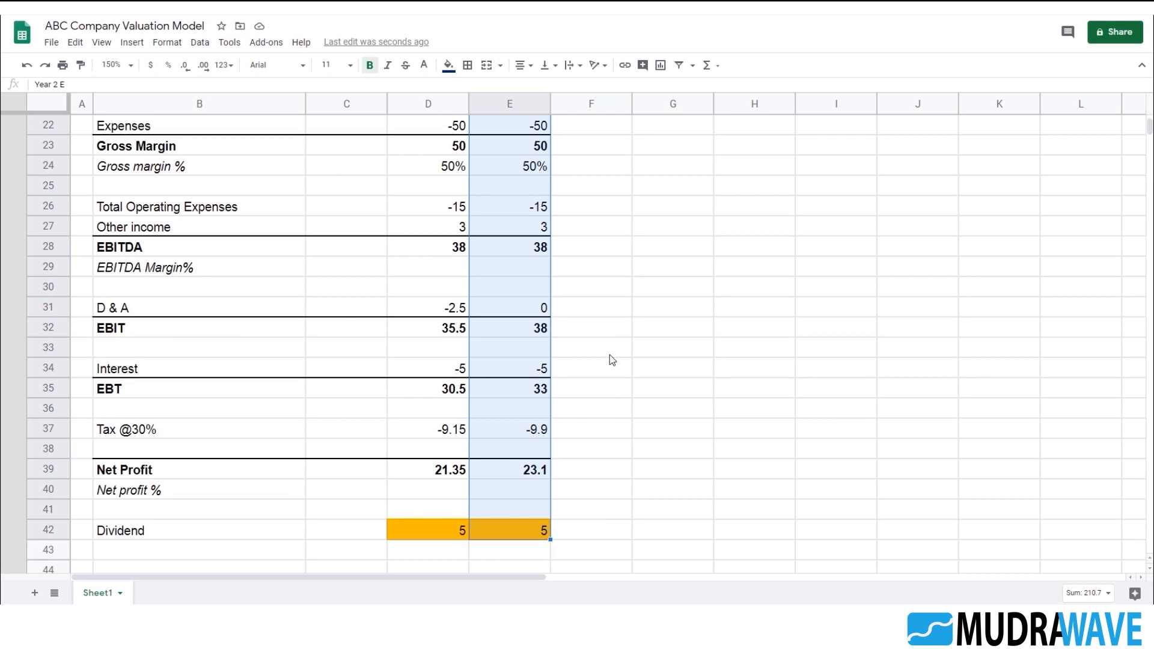
key("shift+Right")
key("shift+Right")
key("shift+Right")
key("shift+Right")
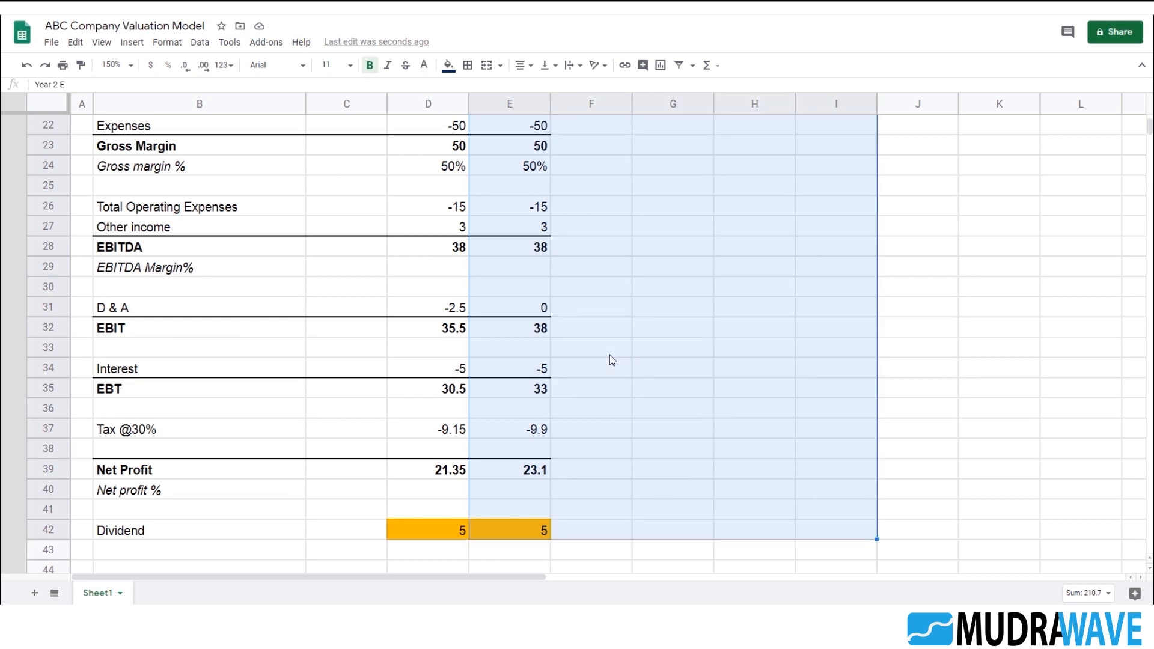
key("ctrl+r")
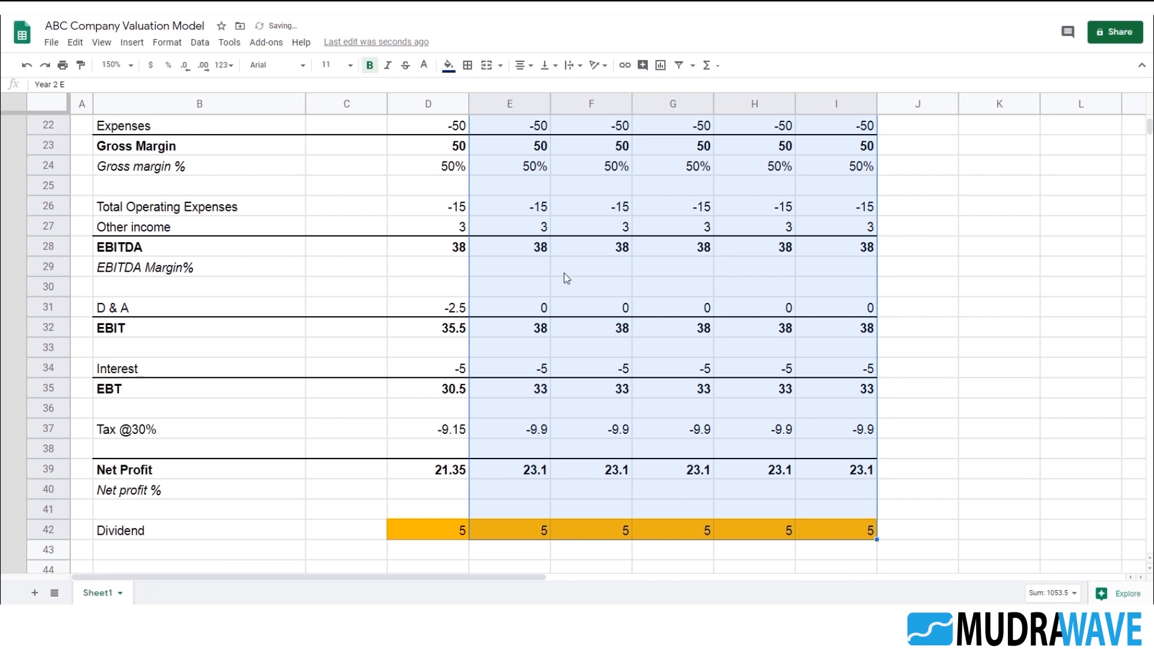
- Rename the Profit & Loss headers in F19:I19 as Year 3 E, Year 4 E, Year 5 E and Year 6 E
scroll(586, 283, "up", 3)
left_click(603, 206)
double_click(604, 204)
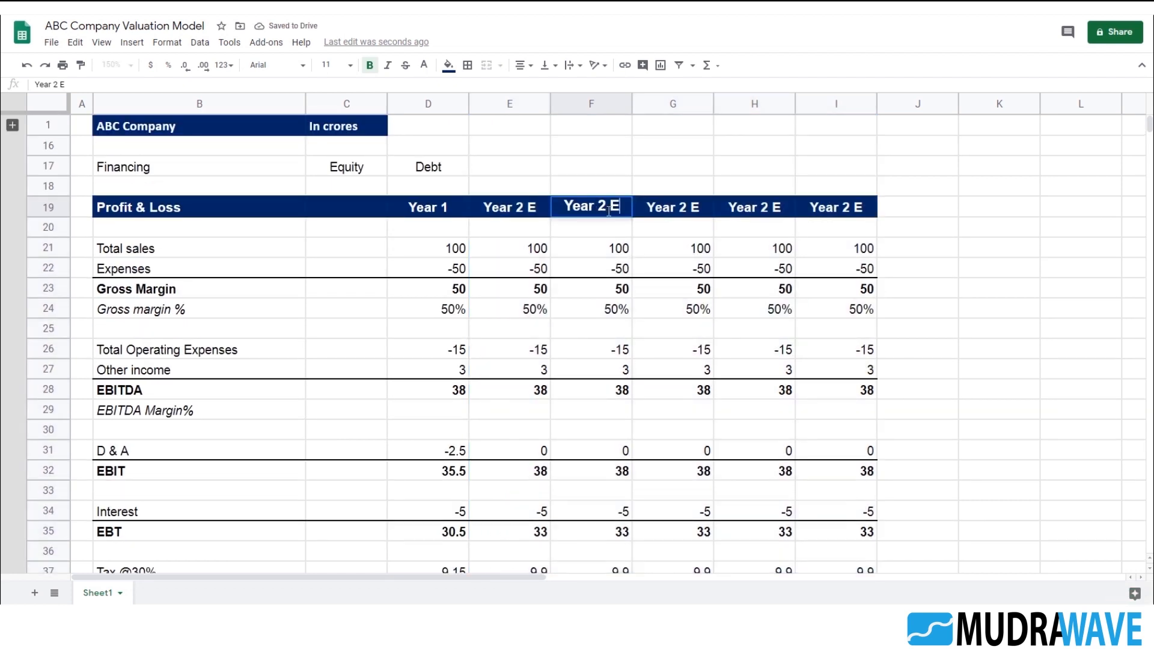
key("BackSpace")
type("3")
left_click(695, 214)
double_click(696, 214)
key("BackSpace")
type("4")
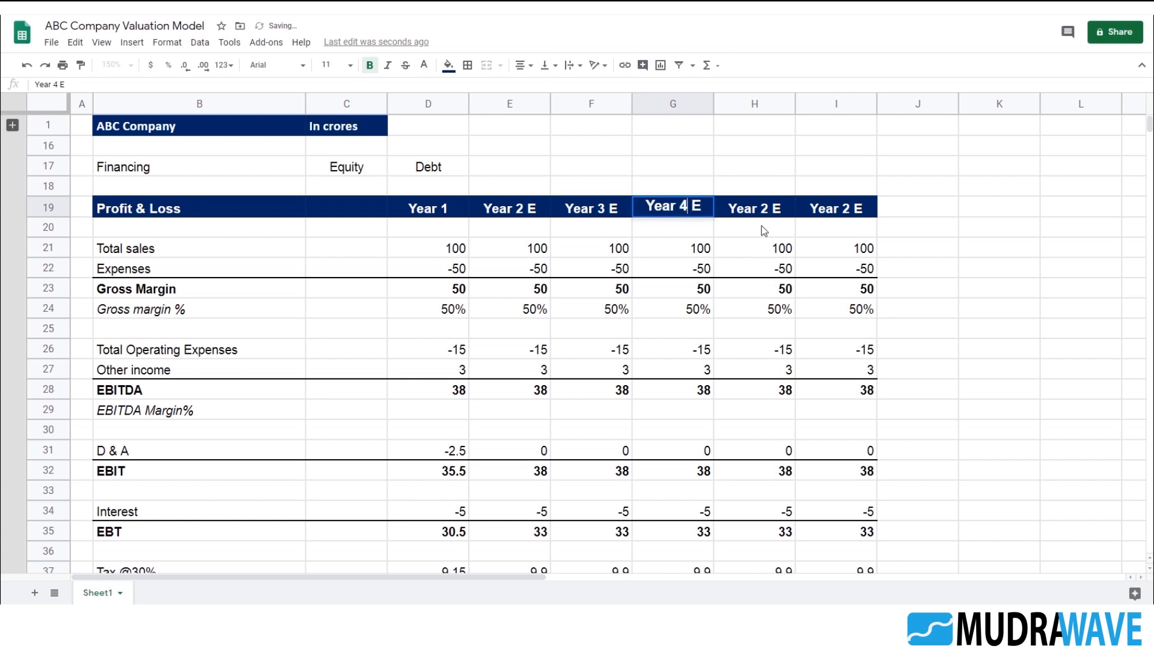
left_click(762, 219)
double_click(764, 211)
key("BackSpace")
type("5")
left_click(854, 209)
double_click(856, 209)
key("BackSpace")
type("6")
left_click(897, 234)
- Project Year 2 E total sales in E21 at 25% growth with the formula =D21*(1+25%)
left_click(543, 256)
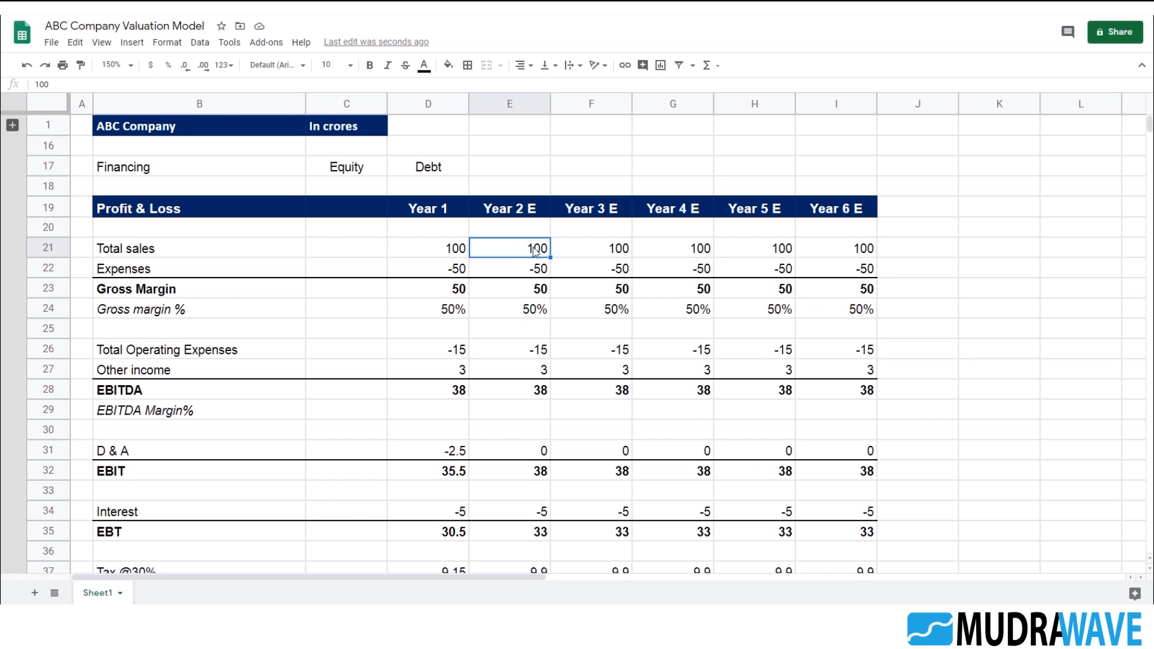
type("=")
key("Left")
type("*(")
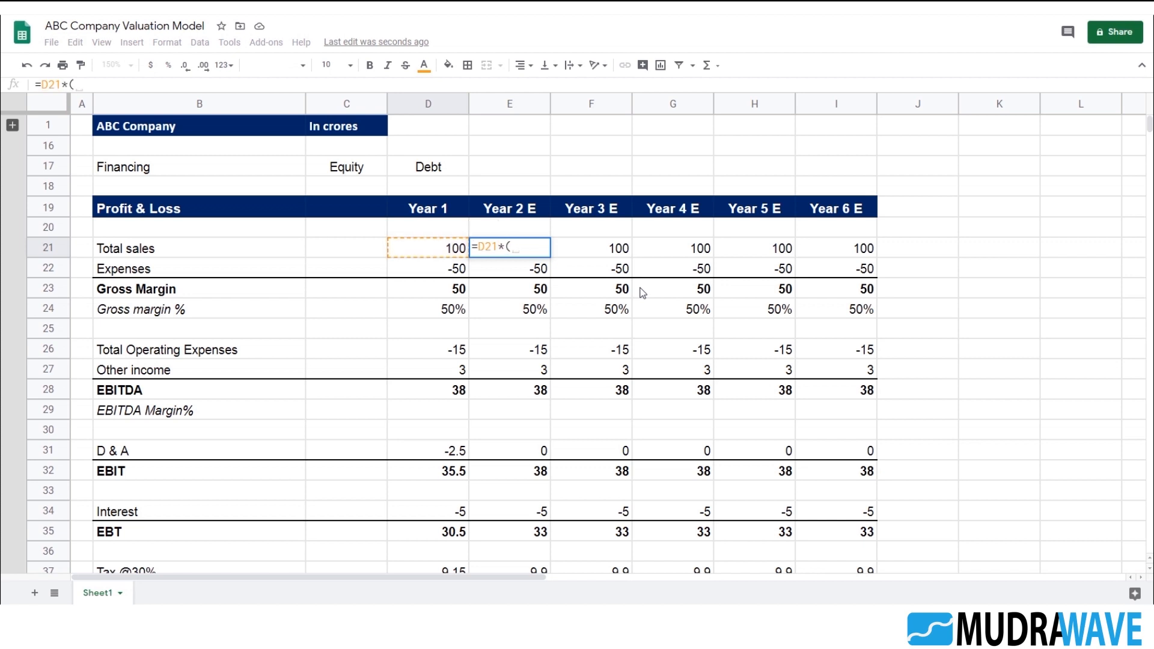
type("1+25")
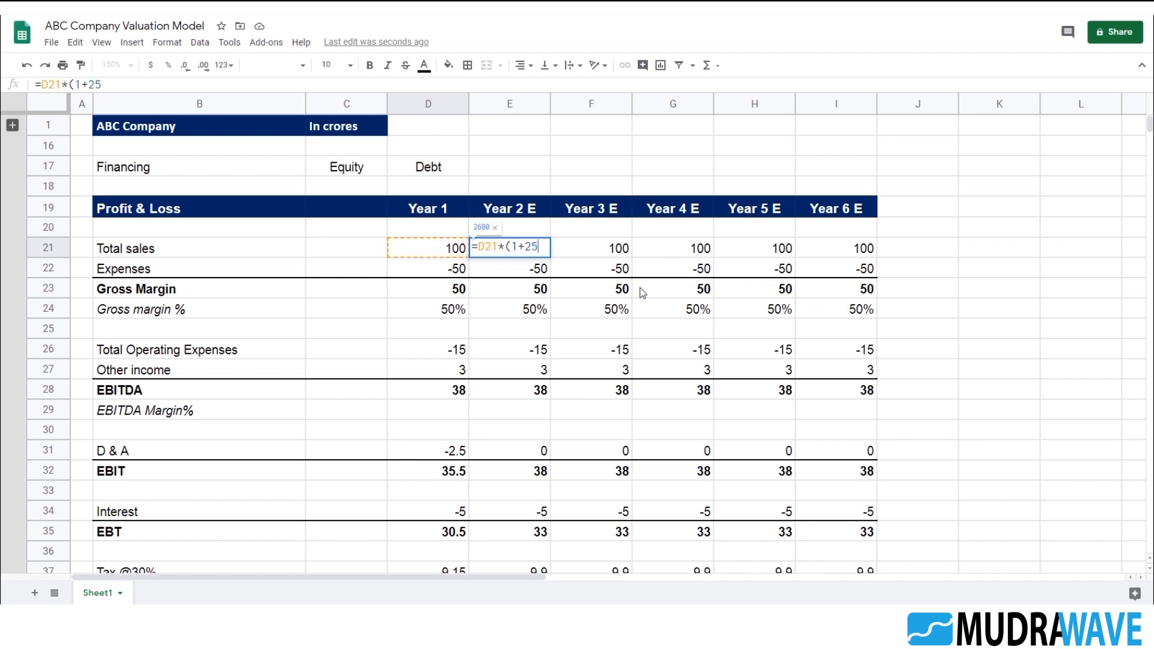
type("%)")
key("Return")
- Fill the 25% sales growth formula from E21 across to I21 and show the sales projections without decimals
key("Up")
key("shift+Right")
key("shift+Right")
key("shift+Right")
key("shift+Right")
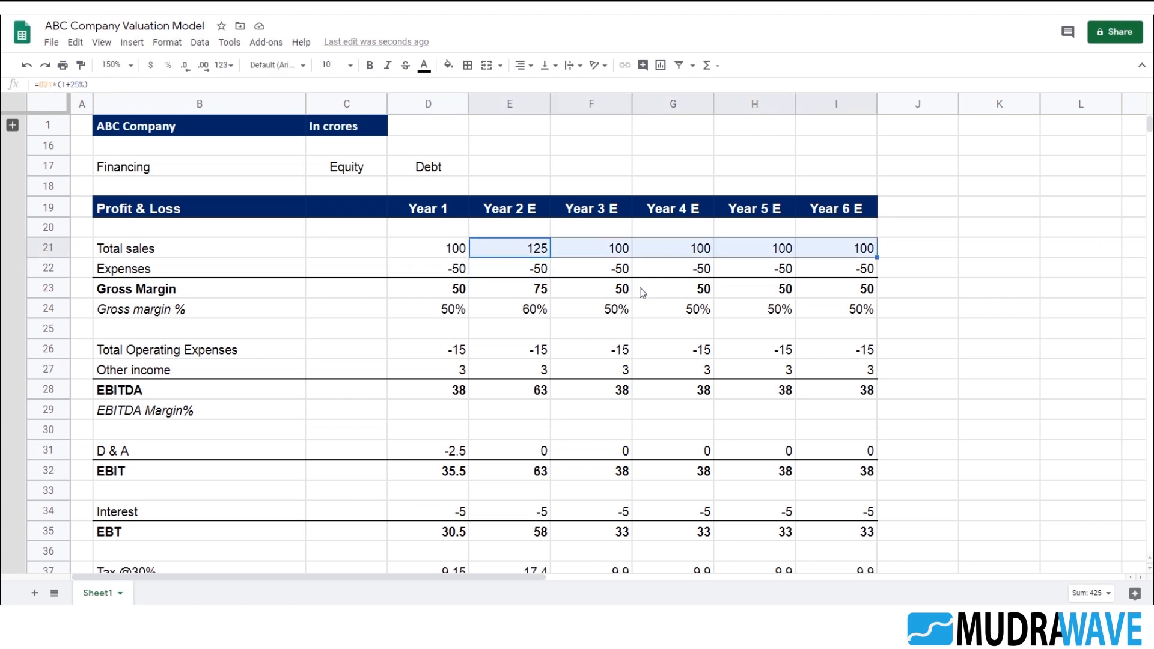
key("ctrl+r")
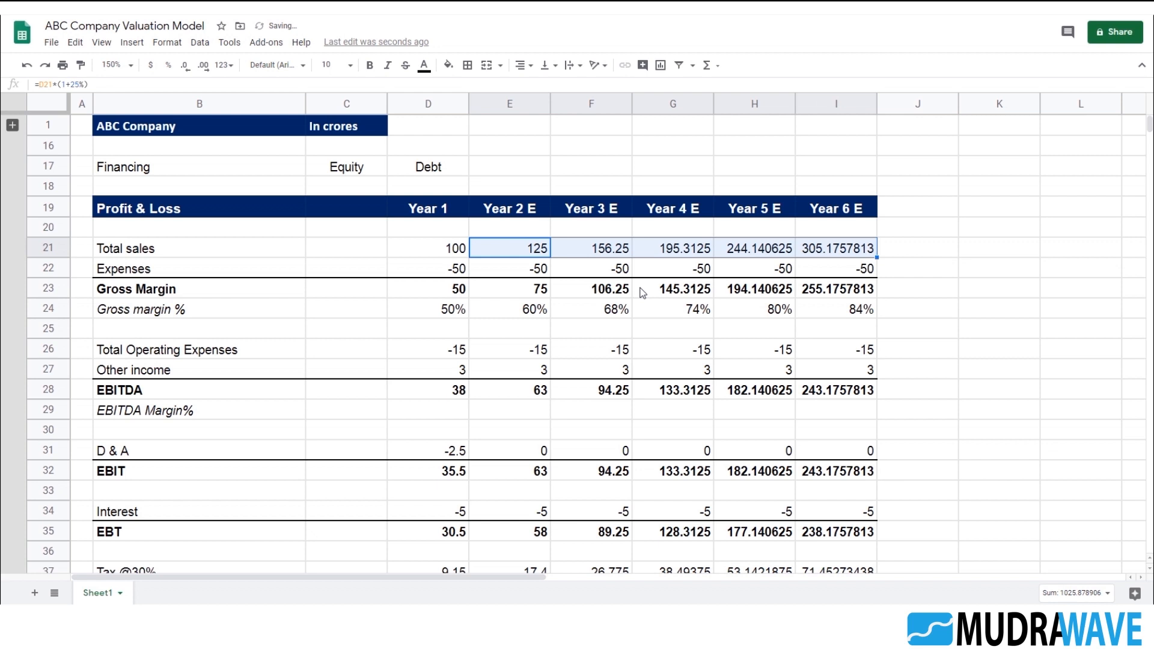
left_click(185, 65)
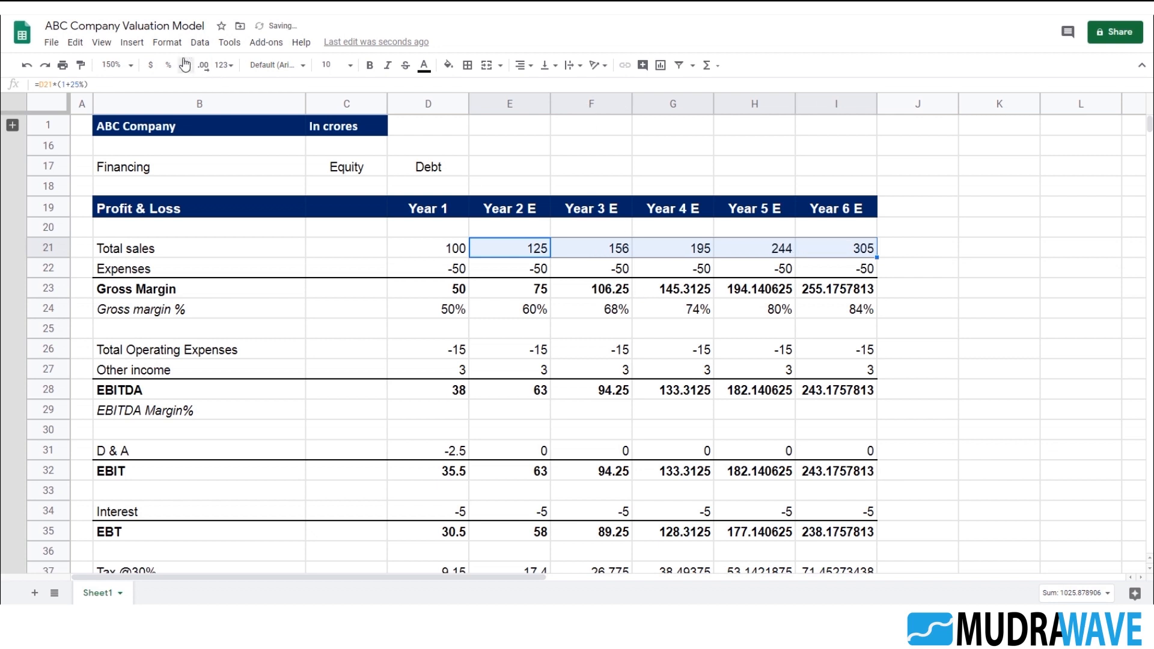
left_click(605, 294)
left_click(532, 267)
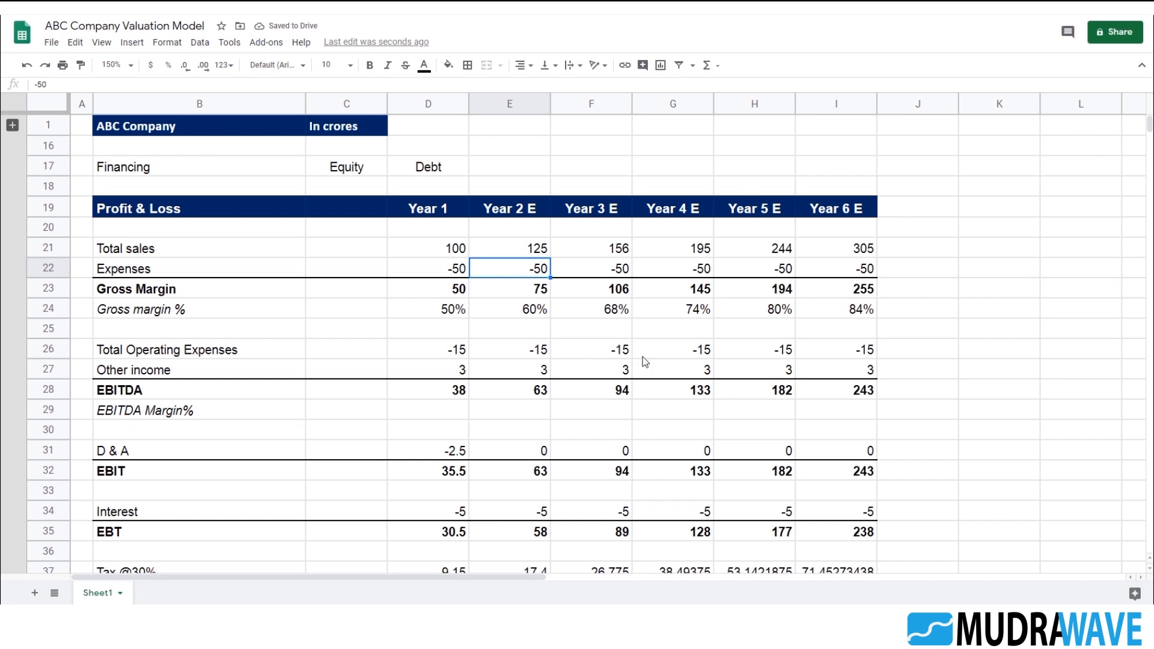
- Project Year 2 E expenses in E22 at 25% growth with the formula =D22*(1+25%)
type("=")
key("Left")
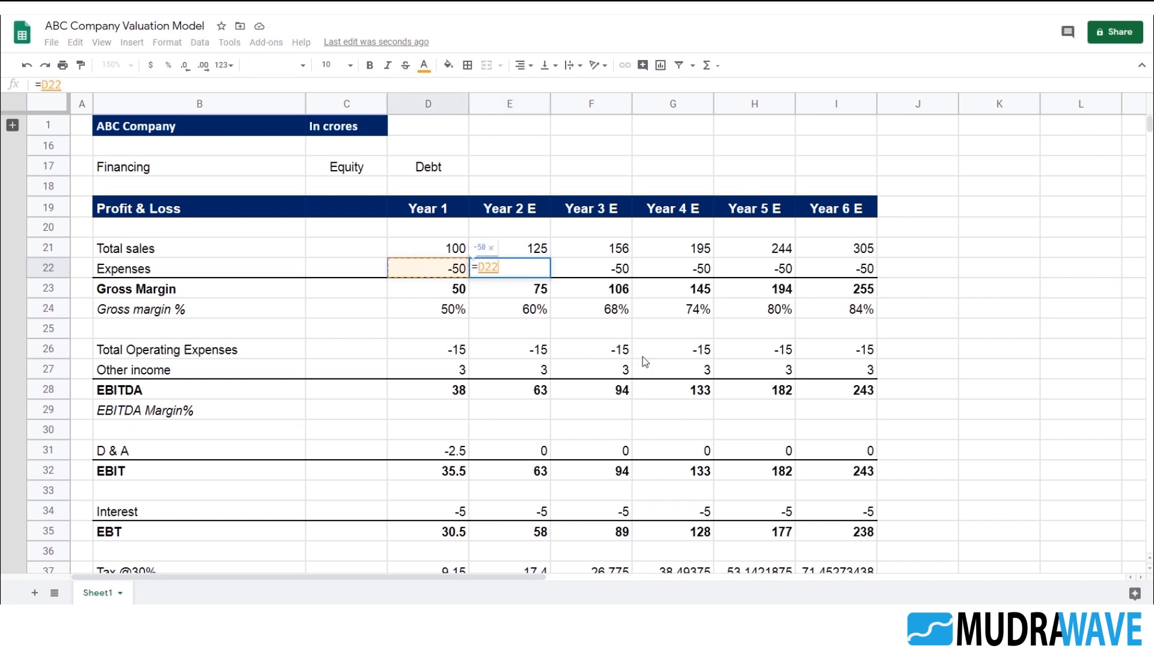
type("*")
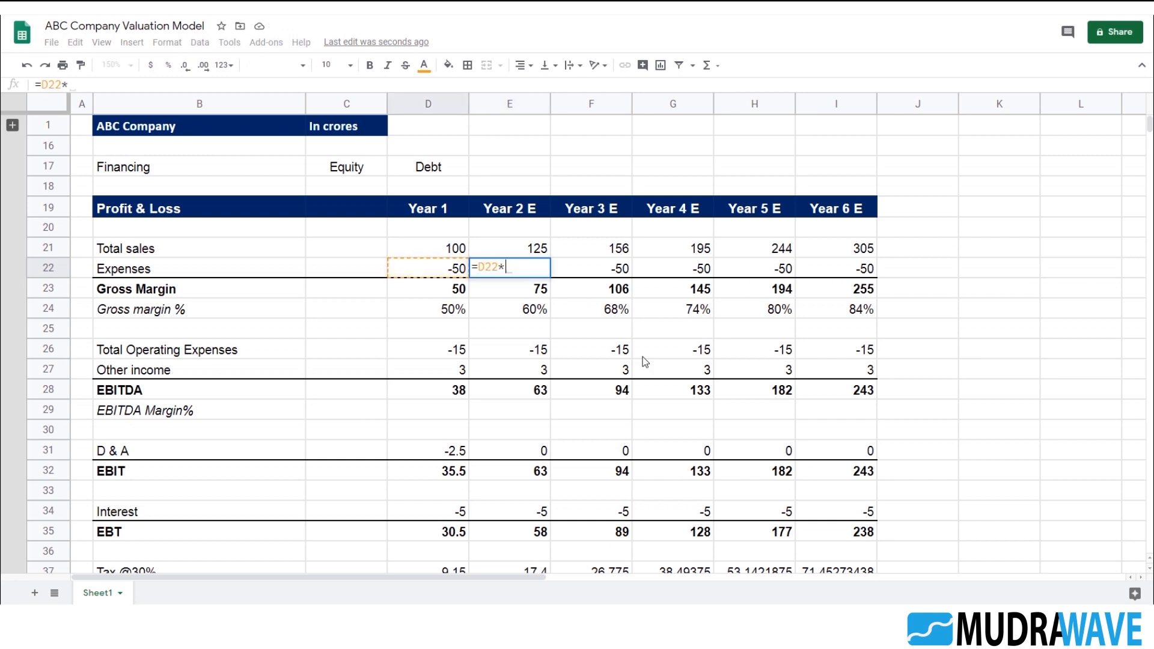
type("(1+25%)")
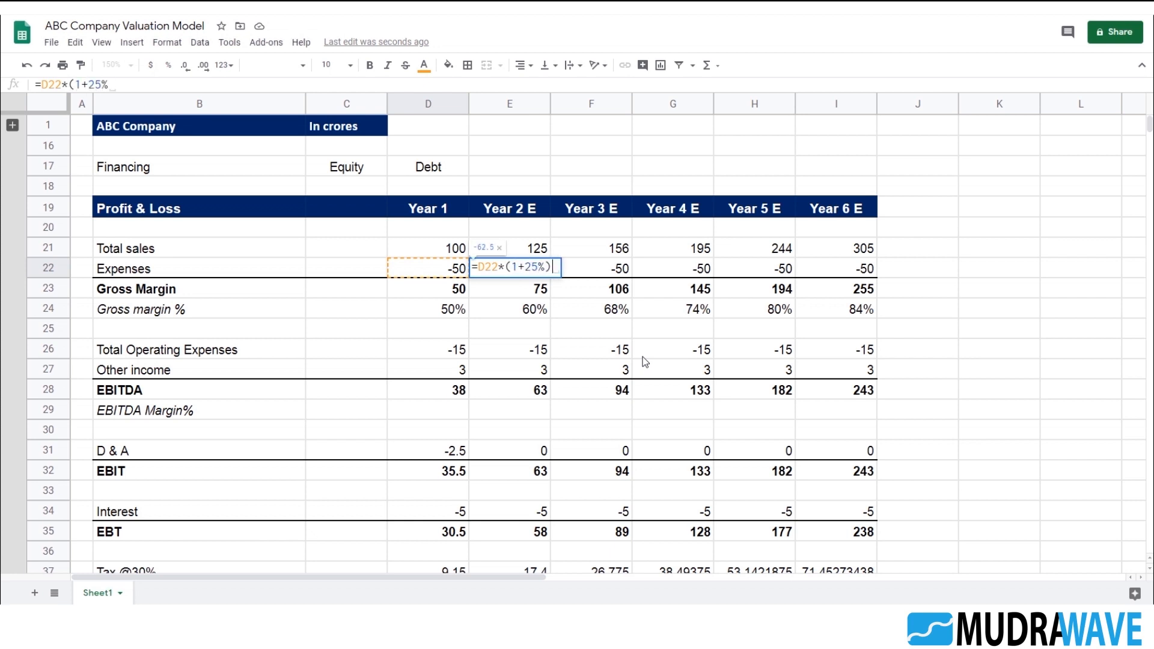
key("Return")
- Fill the expenses growth formula from E22 across to I22 and show the row's projections without decimals
key("Up")
key("shift+Right")
key("shift+Right")
key("shift+Right")
key("shift+Right")
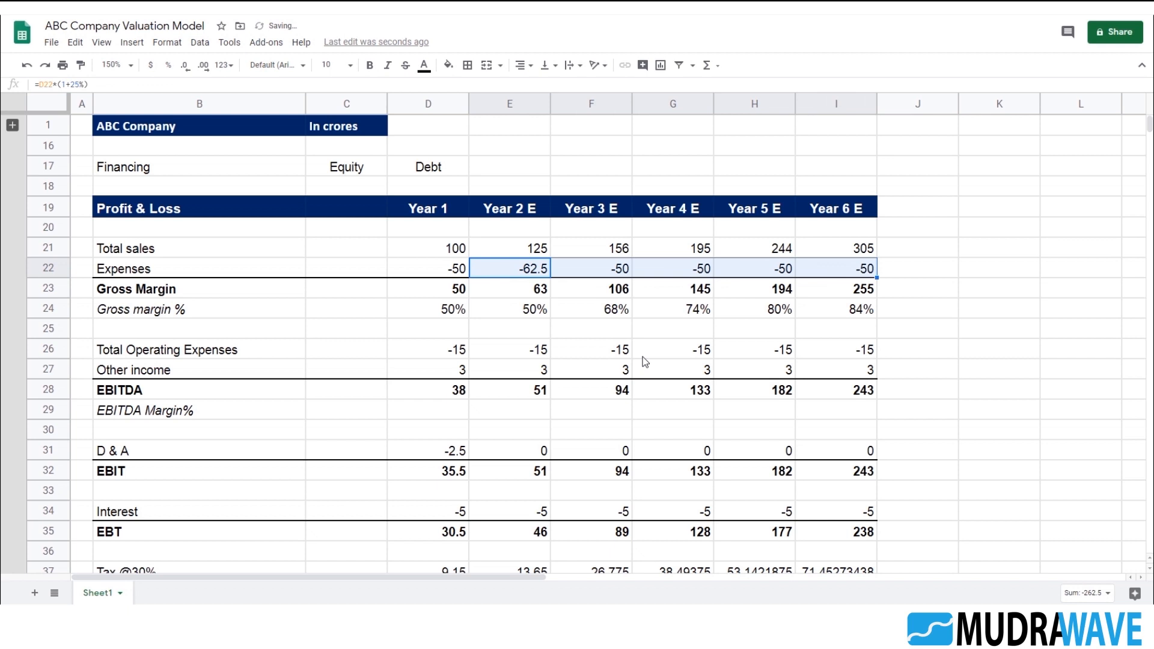
key("ctrl+r")
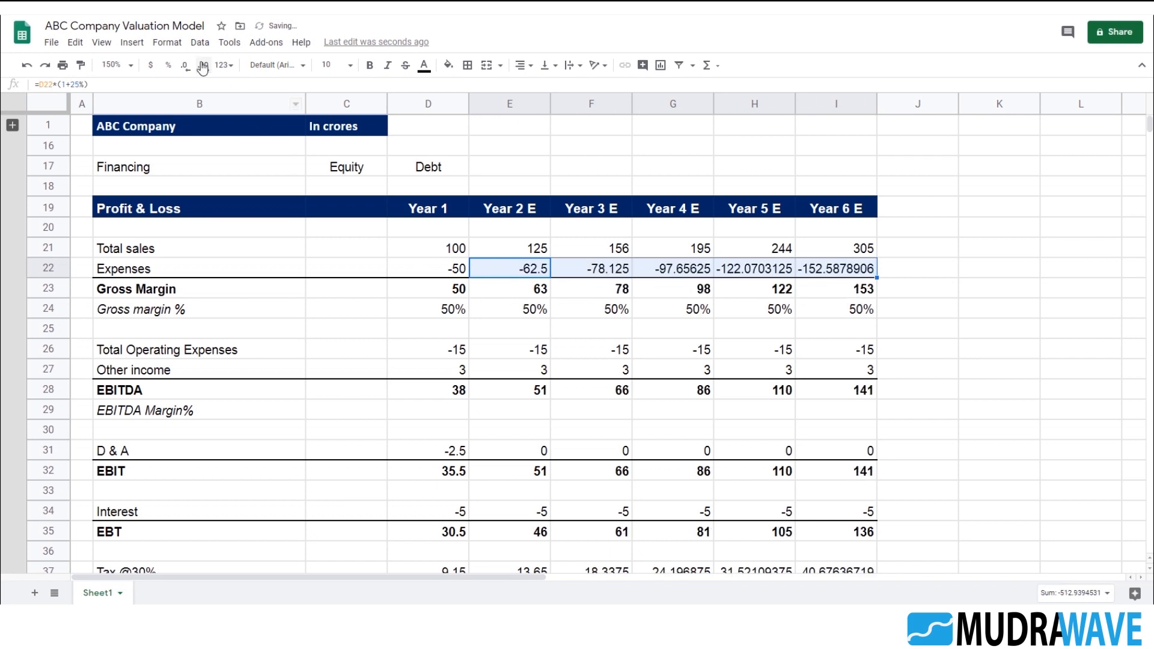
left_click(187, 66)
left_click(579, 350)
left_click(536, 295)
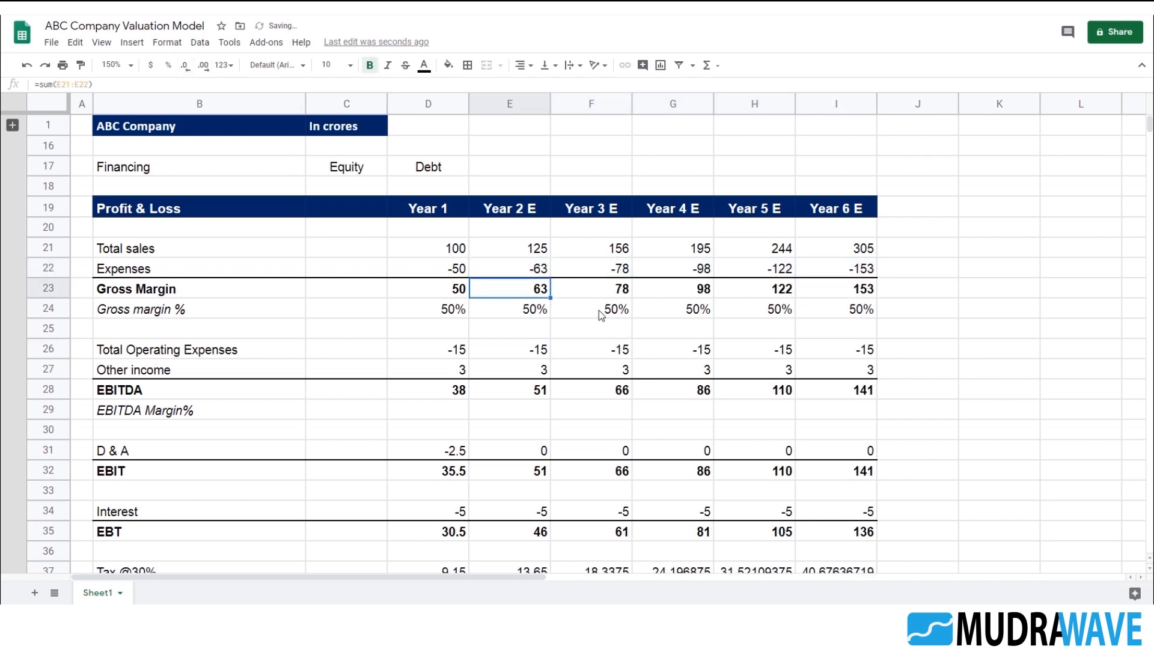
- Project Year 2 E total operating expenses in E26 at 25% growth with the formula =D26*(1+25%)
scroll(579, 309, "down", 2)
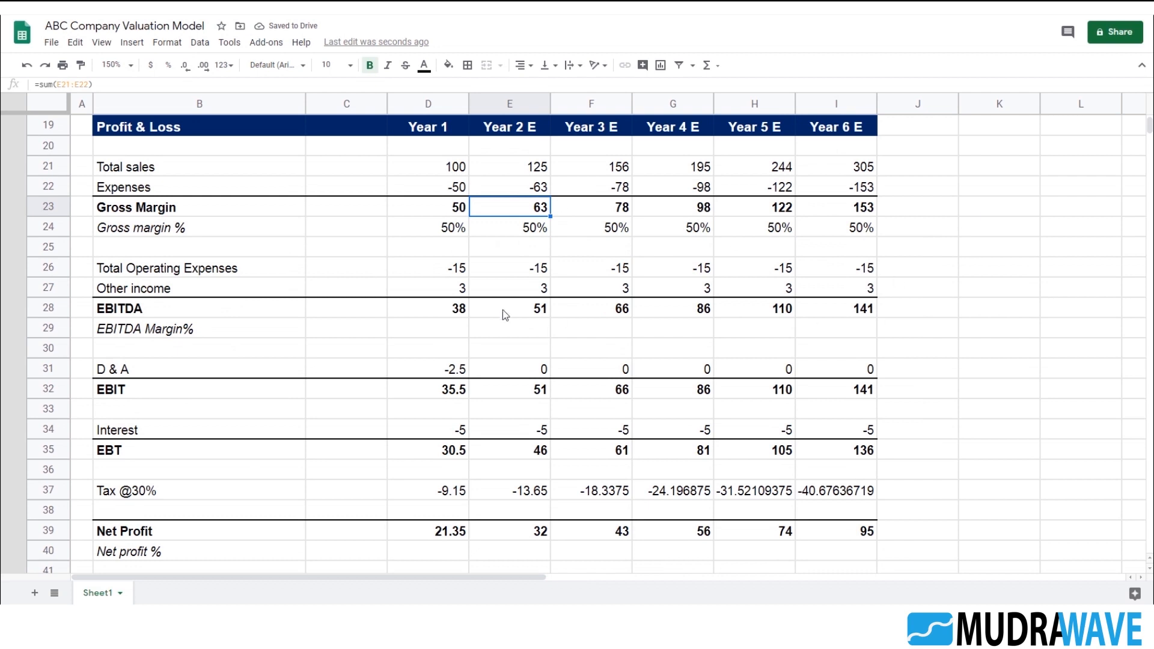
left_click(186, 272)
left_click(531, 272)
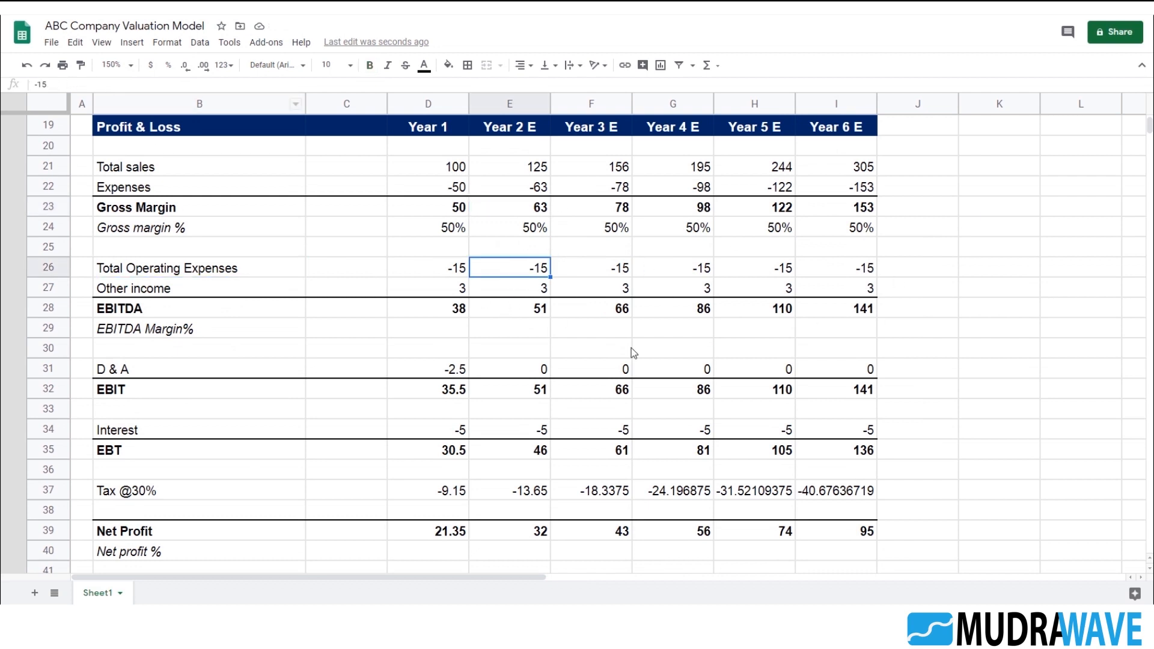
type("=")
key("Left")
type("*")
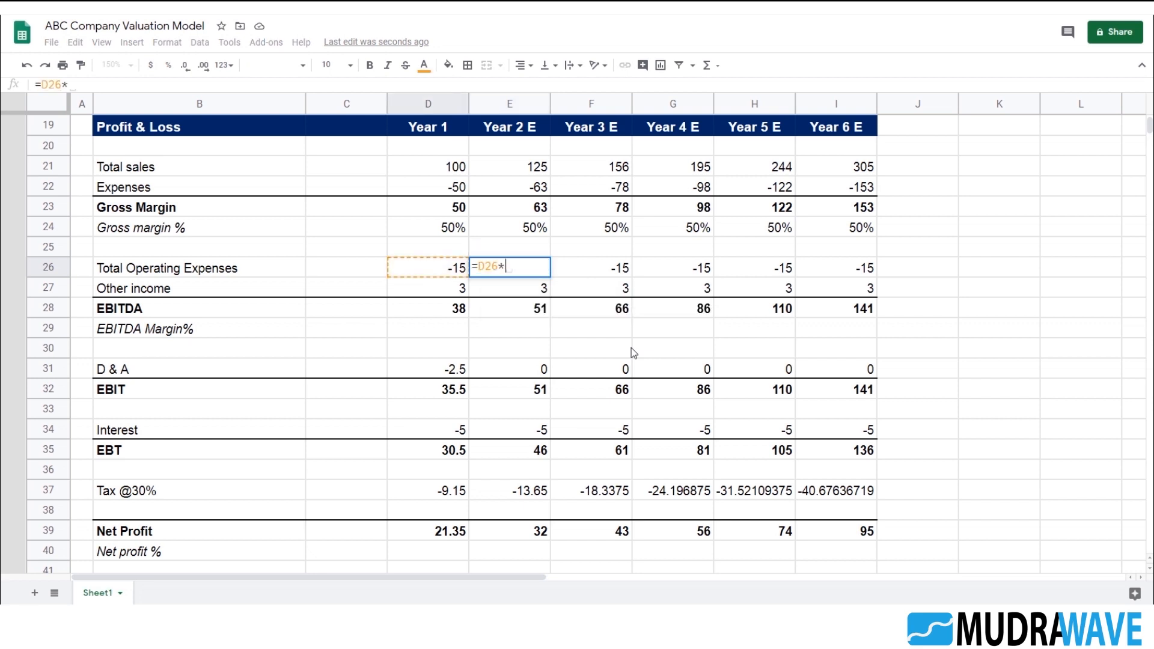
type("(1")
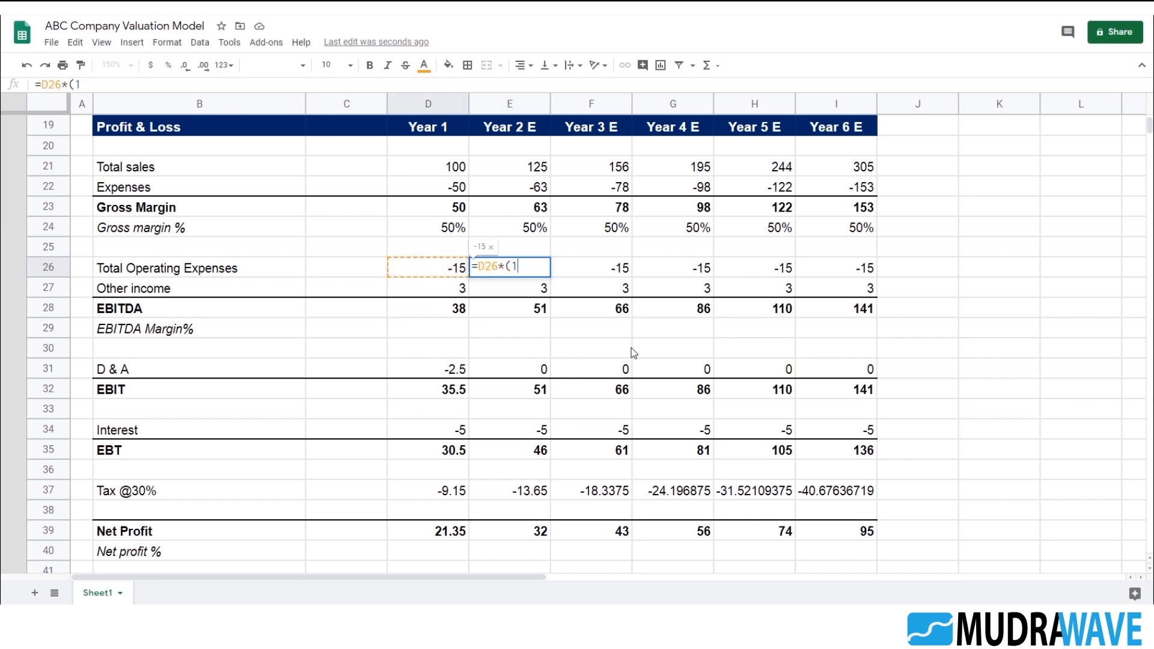
type("+25%)")
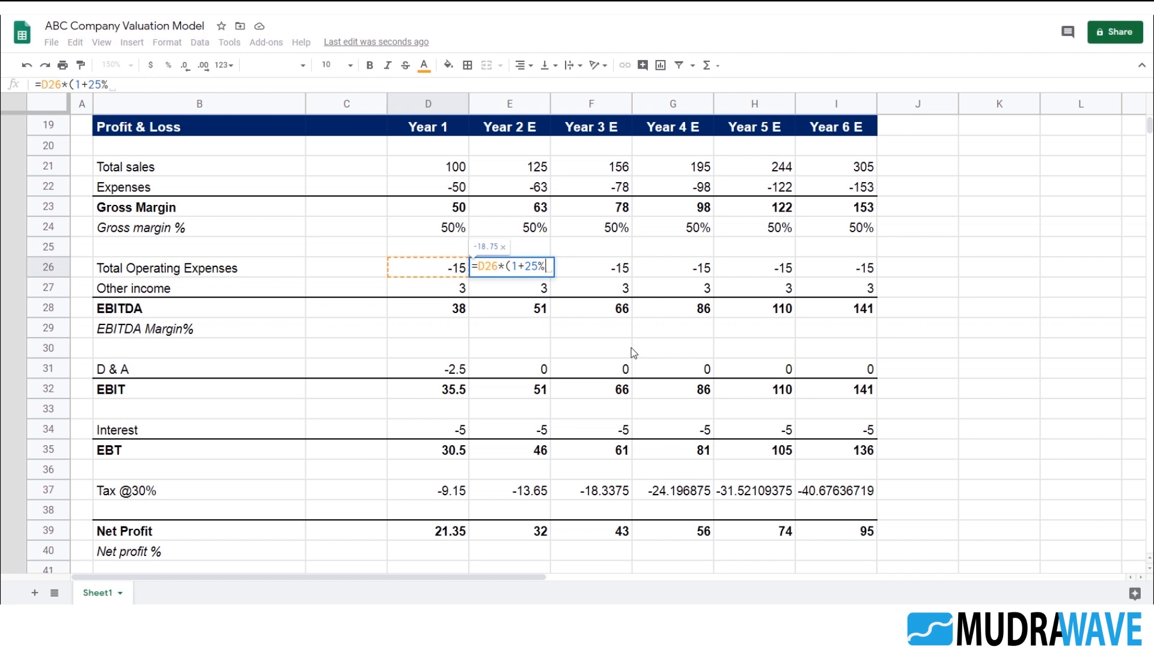
key("Return")
- Fill the operating expenses formula from E26 across to I26 and show the projections without decimals
key("Up")
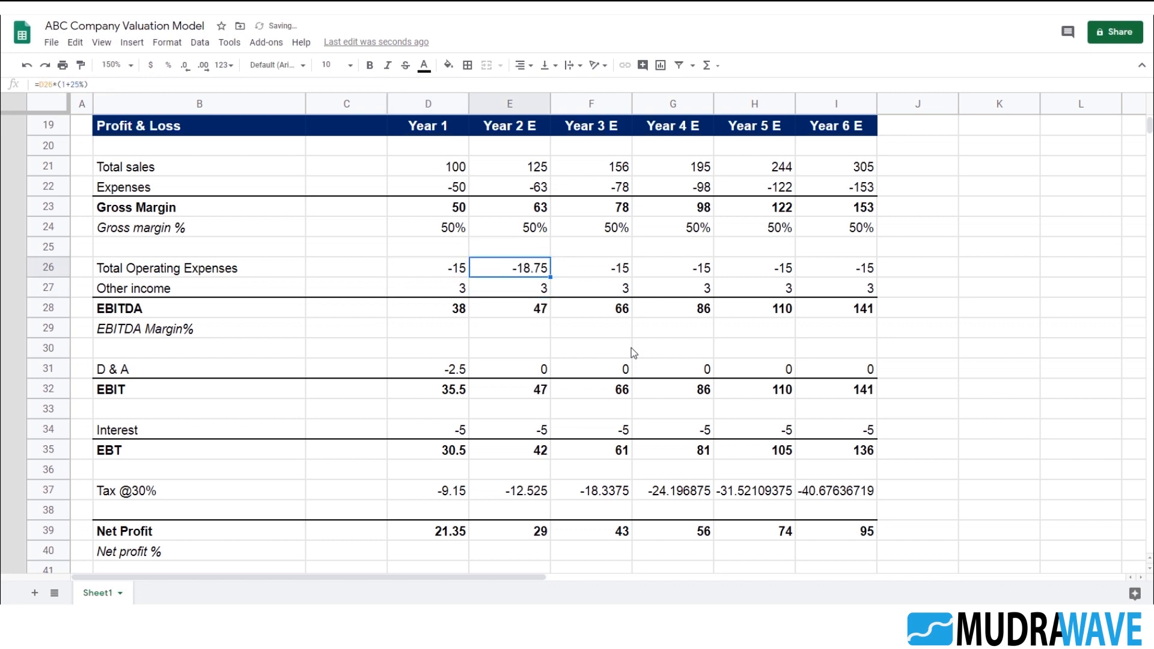
key("shift+Right")
key("shift+Right")
key("shift+Right")
key("shift+Right")
key("ctrl+r")
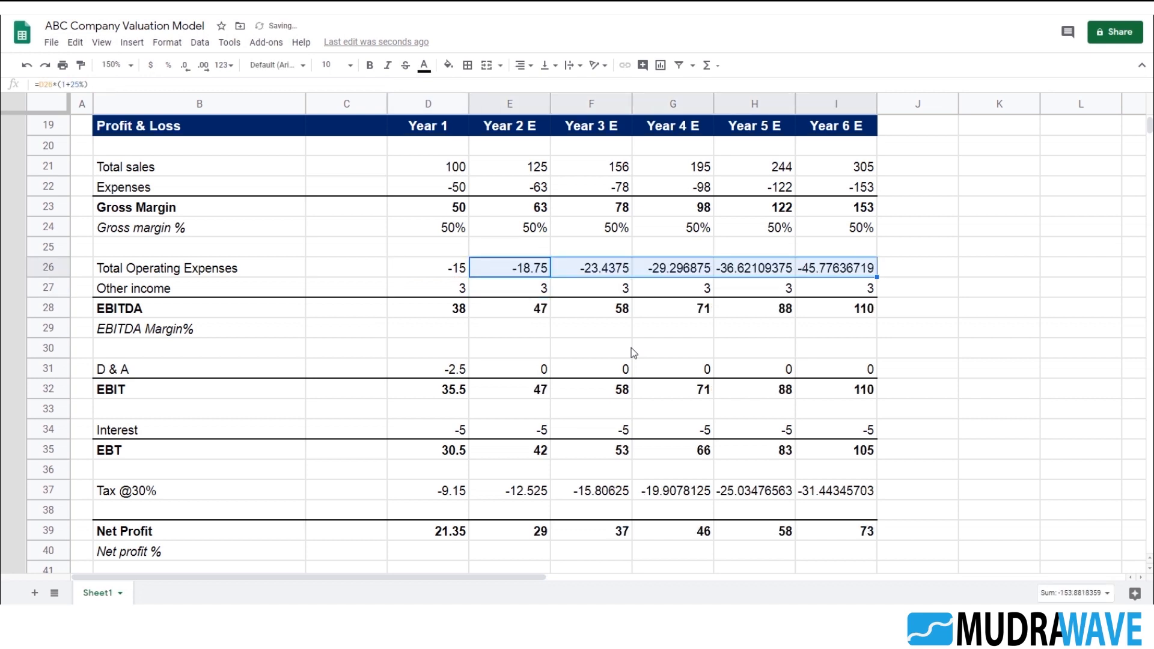
left_click(185, 66)
left_click(185, 66)
left_click(576, 336)
- Review the Year 2 E cells for Other income, D & A and Interest in the Profit & Loss
scroll(576, 359, "down", 2)
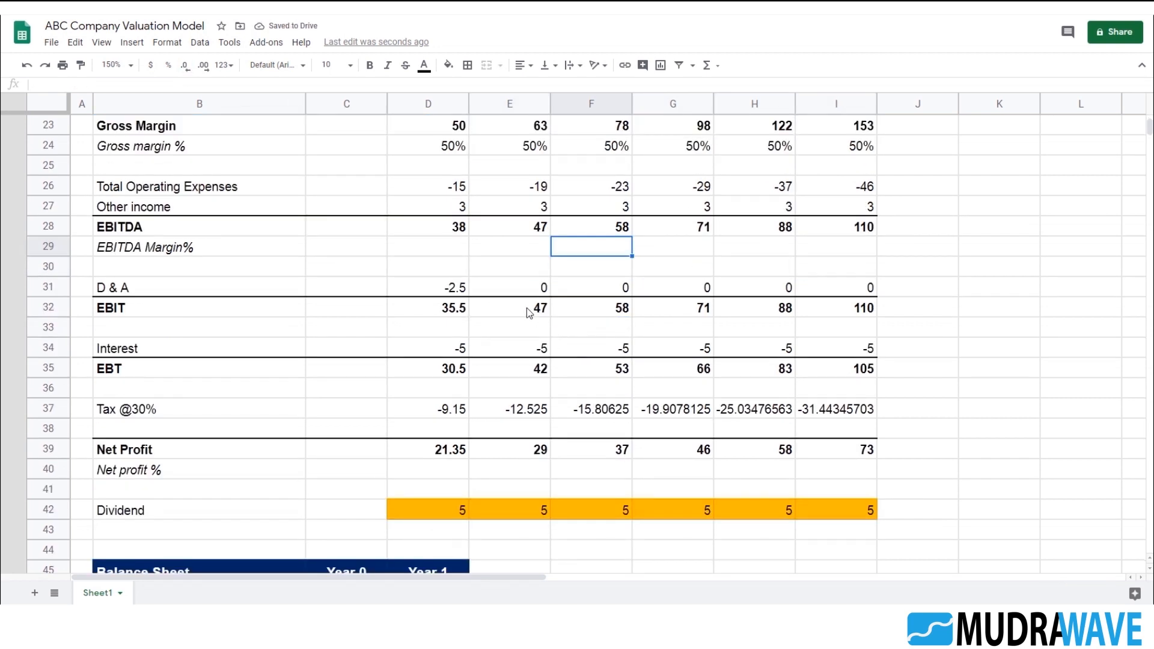
left_click(167, 212)
left_click(505, 212)
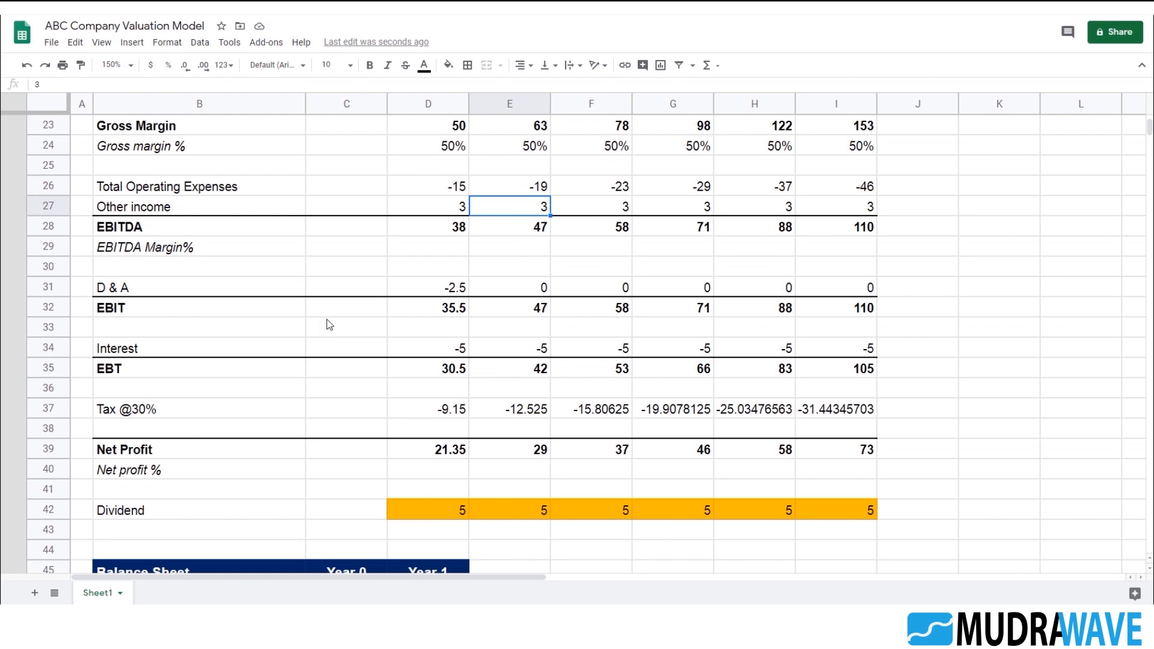
left_click(130, 286)
left_click(538, 290)
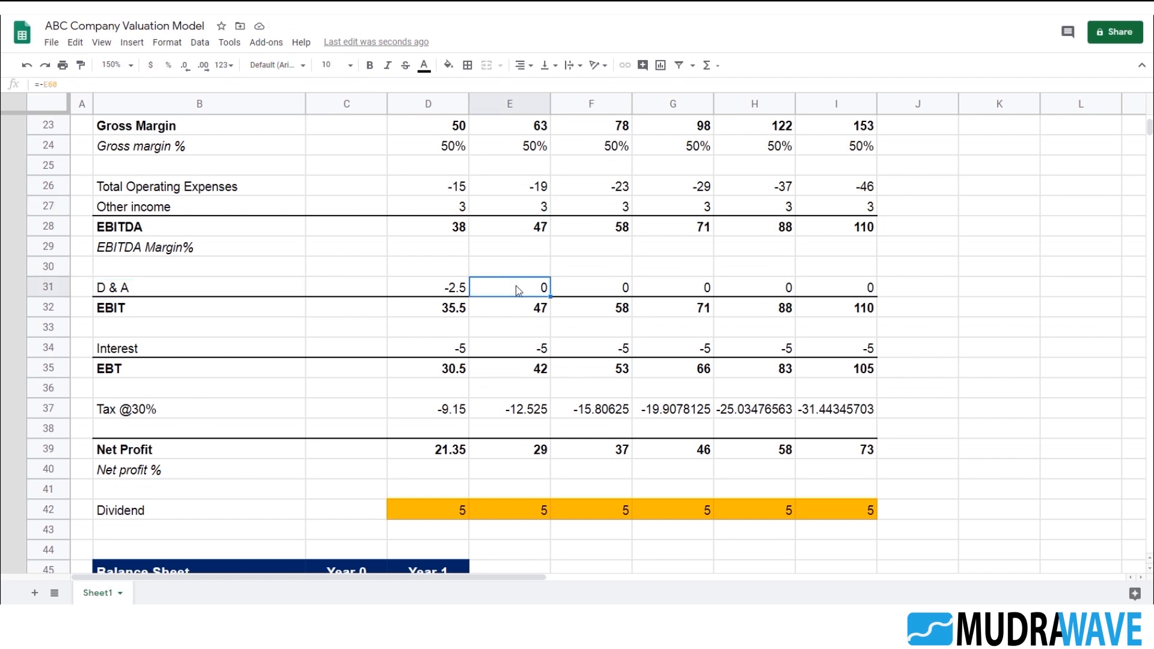
scroll(457, 304, "down", 2)
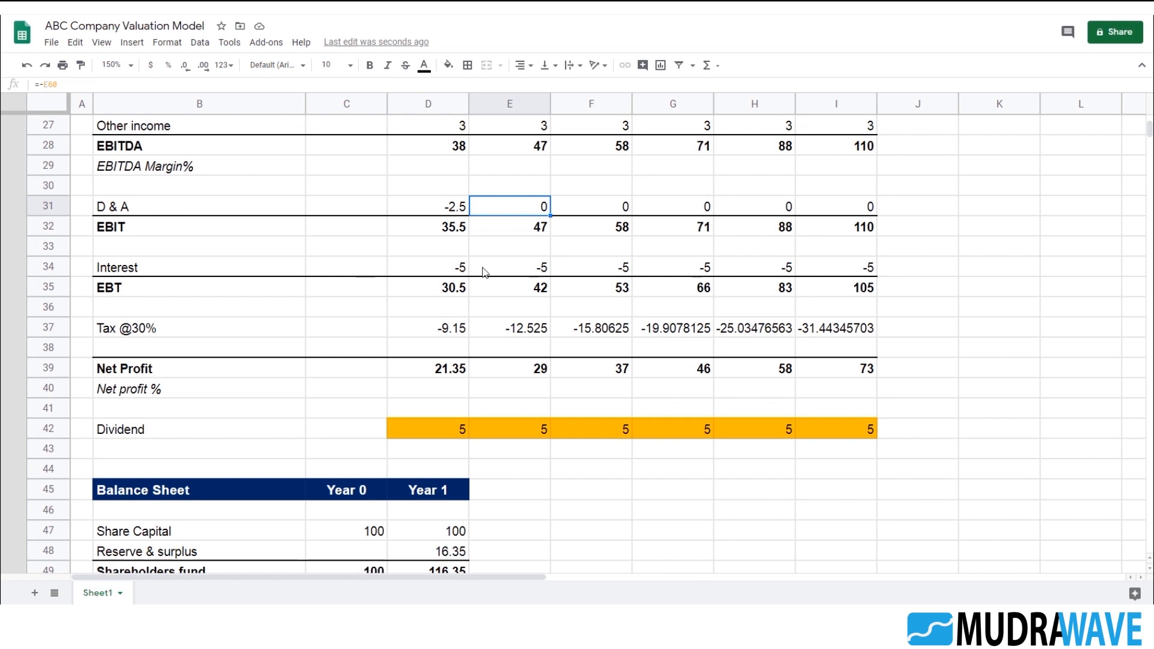
left_click(538, 266)
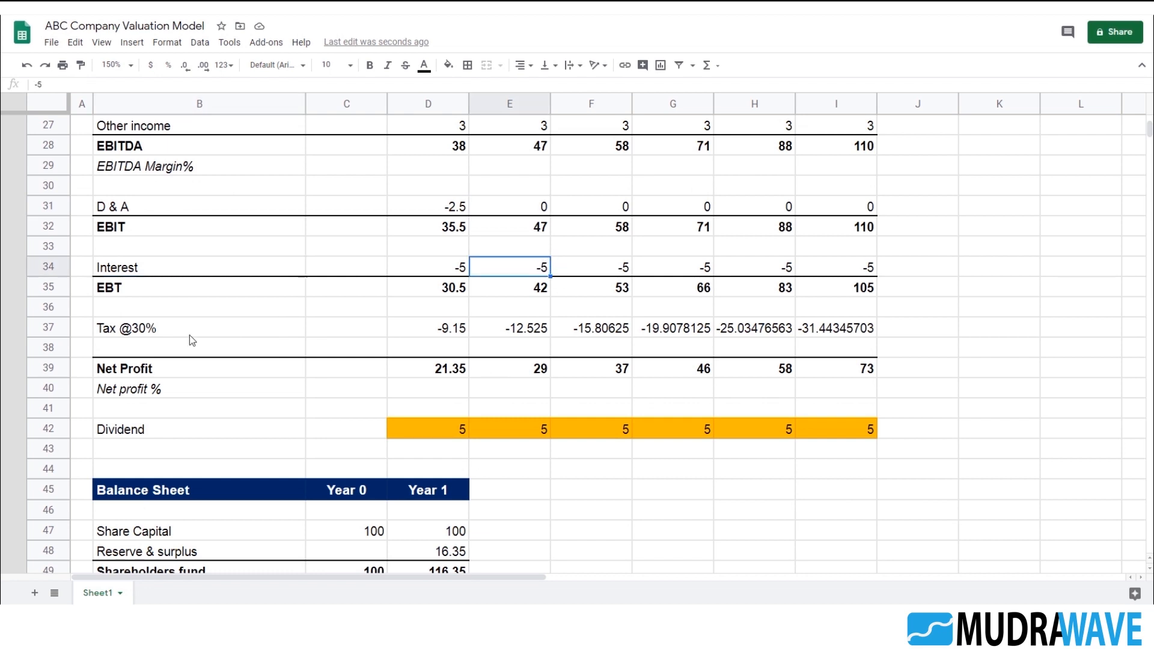
left_click(159, 331)
left_click(539, 331)
left_click_drag(468, 330, 814, 334)
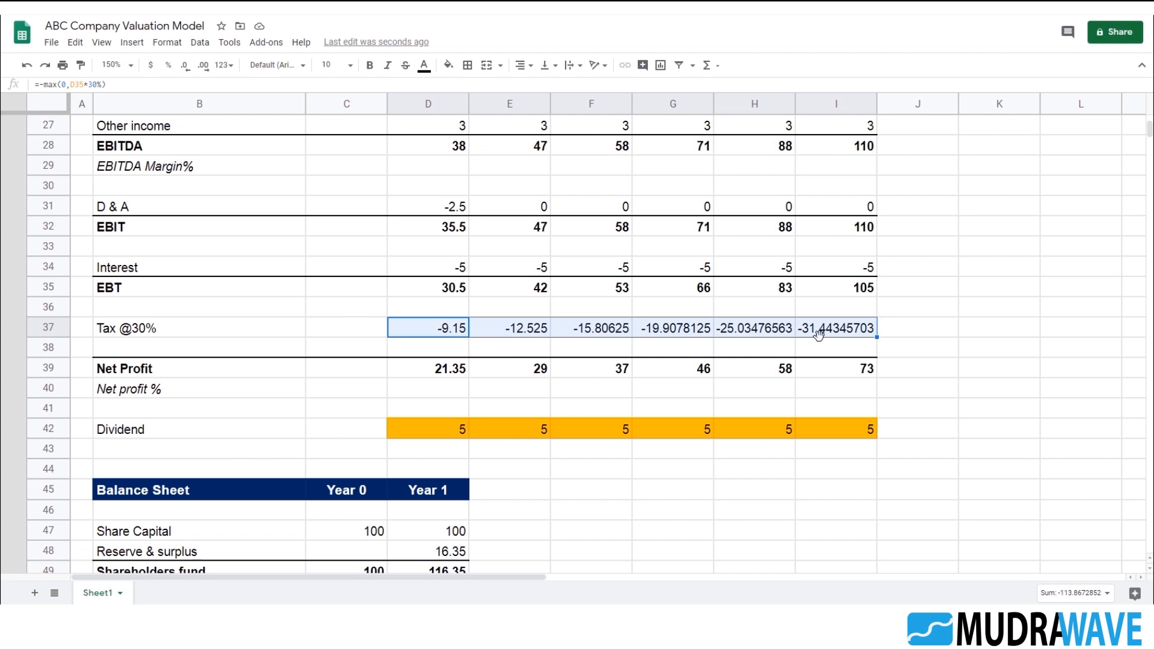
left_click(188, 66)
left_click(188, 66)
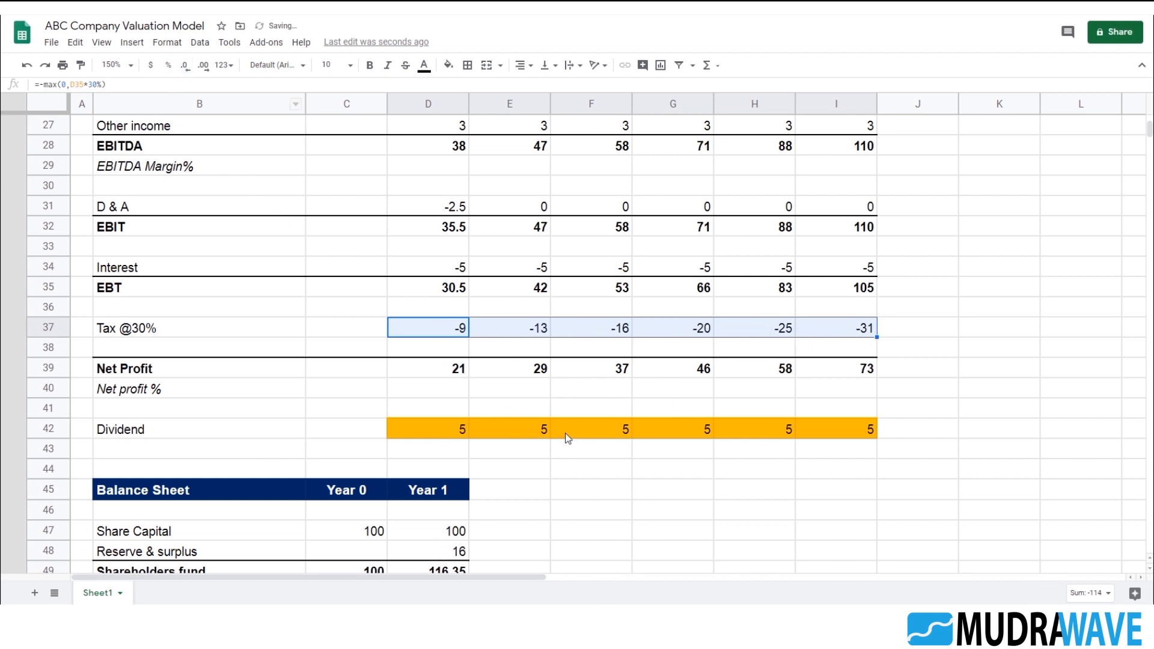
- Clear the dividend values for Year 2 E to Year 6 E in E42:I42
left_click(522, 433)
scroll(649, 431, "down", 1)
left_click_drag(500, 386, 846, 401)
key("Delete")
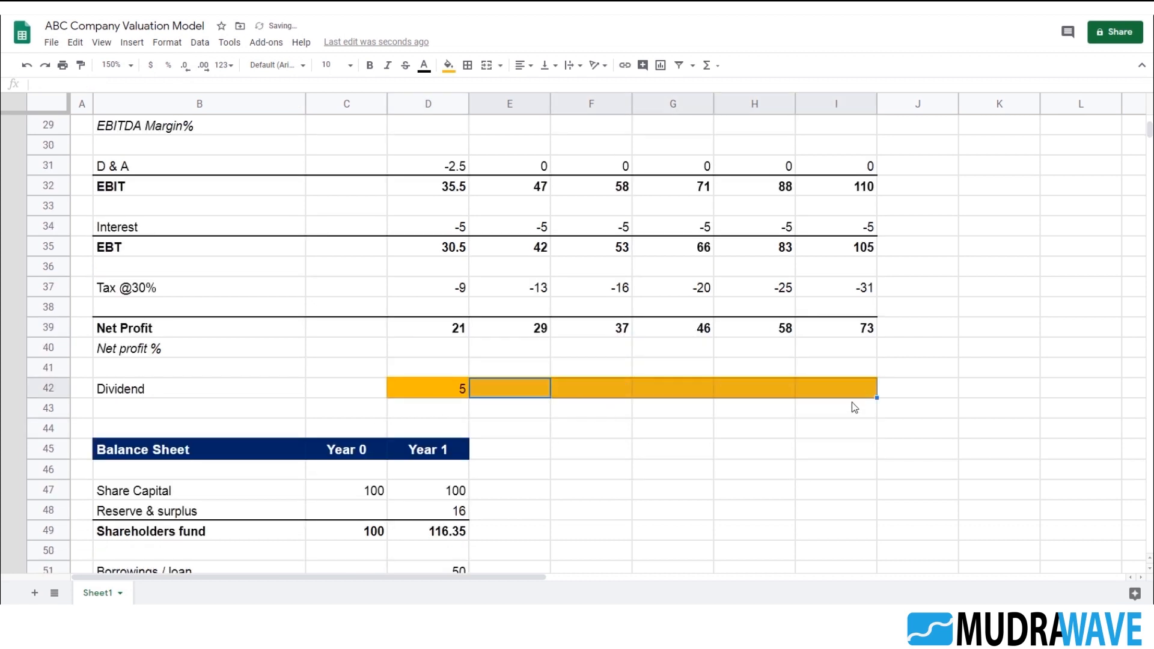
- Fill the Balance Sheet's Year 1 column D45:D71 across through column I
left_click(571, 429)
scroll(481, 373, "down", 2)
left_click(459, 330)
scroll(502, 368, "down", 6)
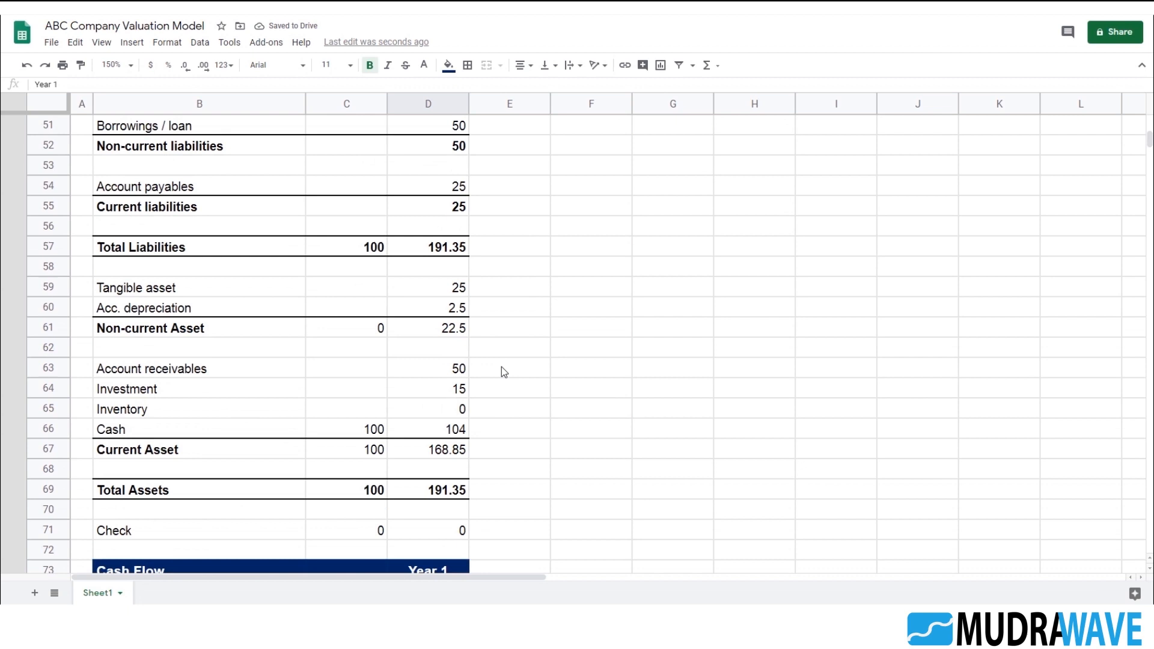
left_click(457, 490, "shift")
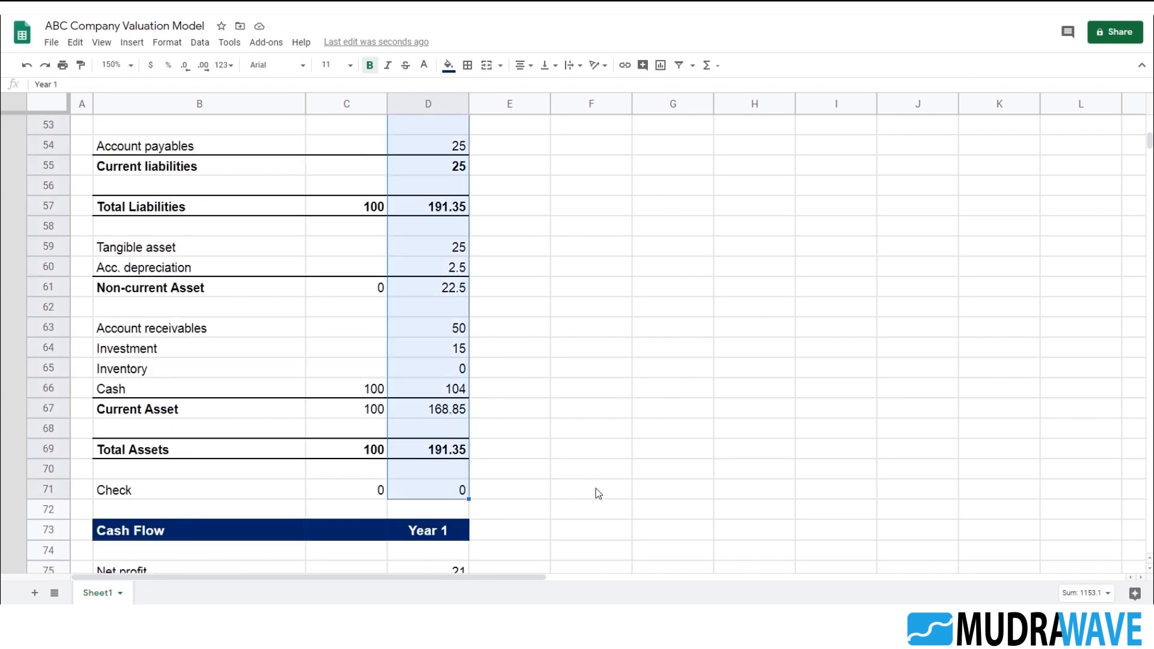
key("shift+Right")
key("shift+Right")
key("shift+Right")
key("shift+Right")
key("shift+Right")
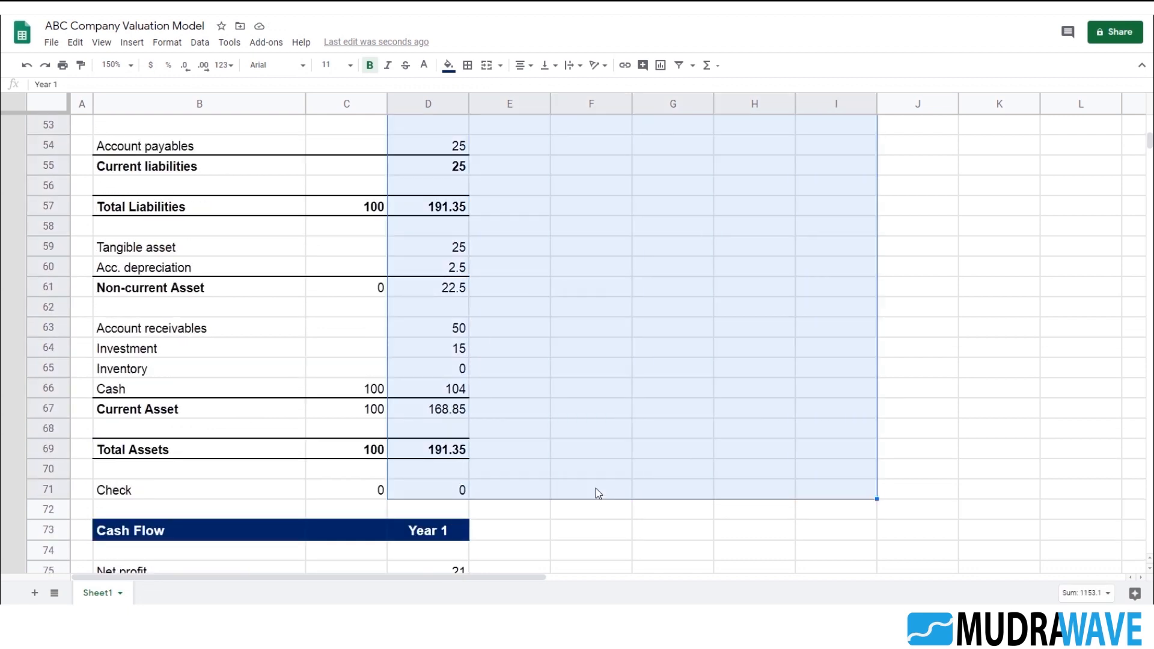
scroll(694, 430, "up", 2)
scroll(693, 430, "up", 4)
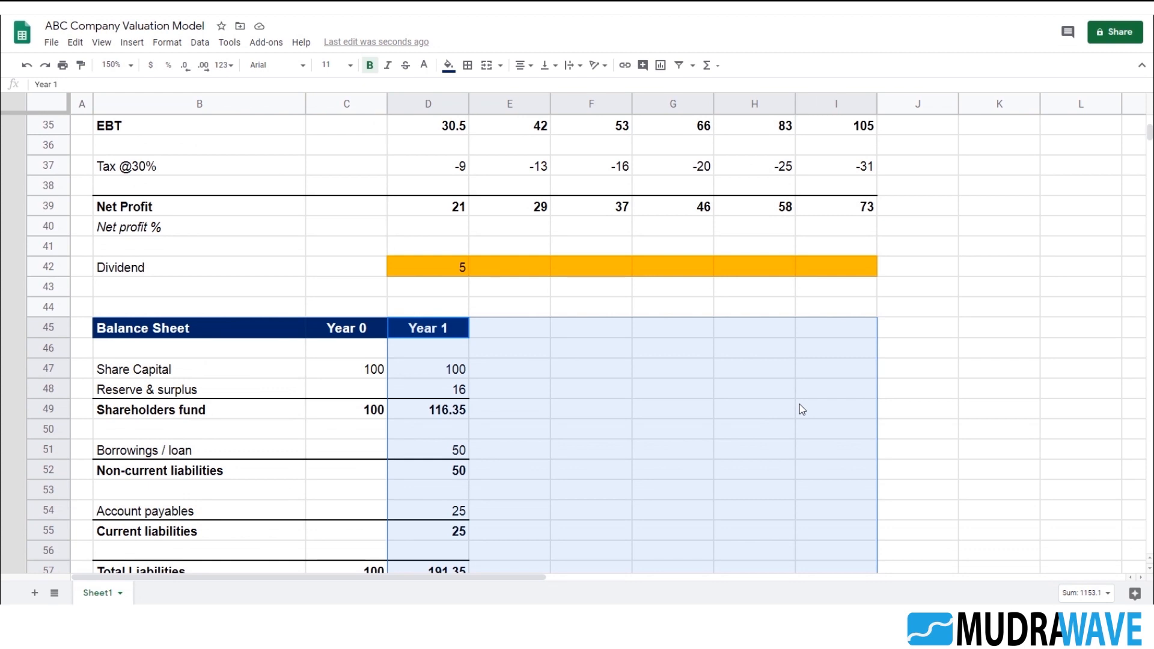
key("ctrl+r")
- Copy the Year 2 E to Year 6 E headings from E19:I19 into the Balance Sheet header starting at E45
scroll(659, 362, "up", 6)
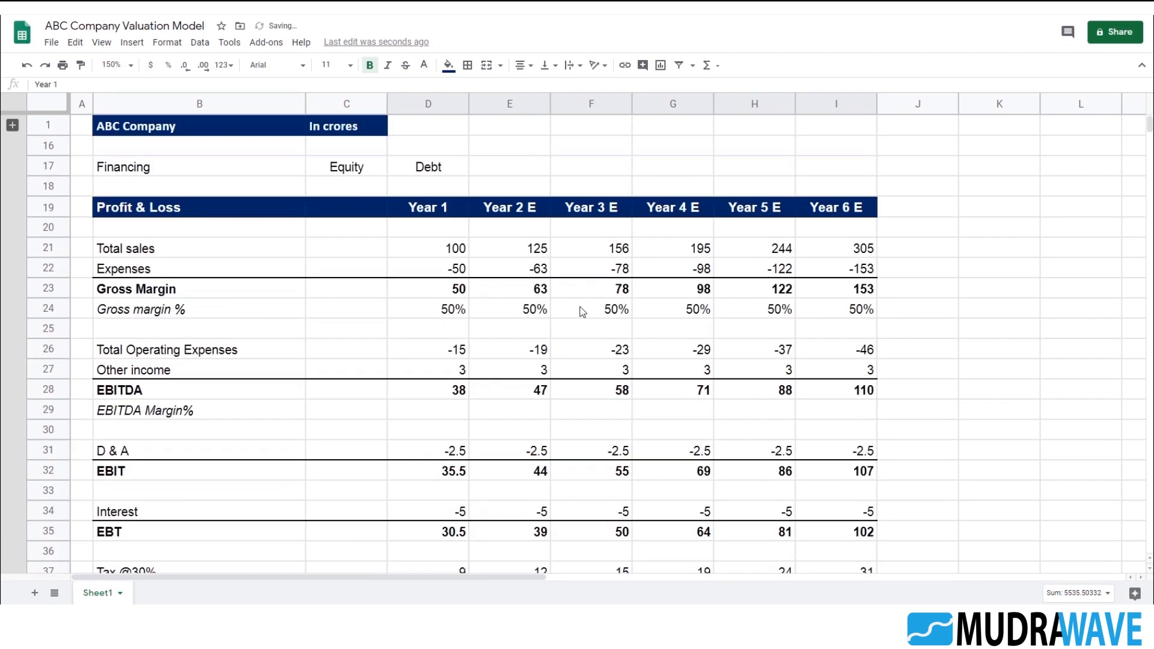
left_click(511, 208)
left_click(819, 215, "shift")
key("ctrl+c")
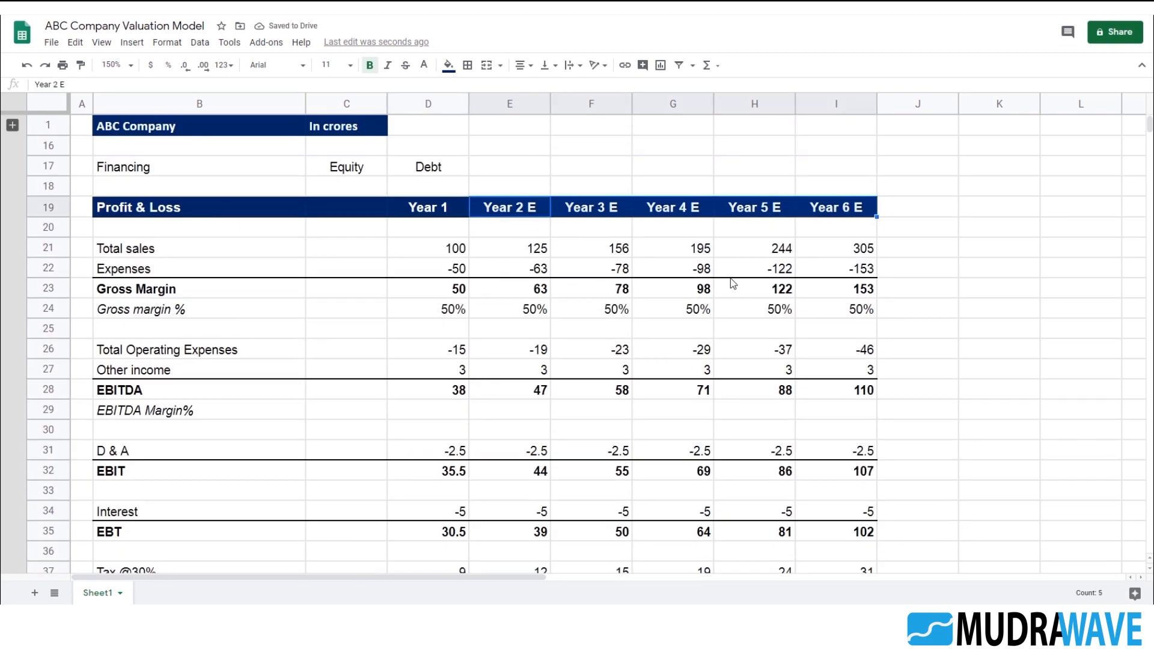
scroll(541, 298, "down", 5)
left_click(525, 414)
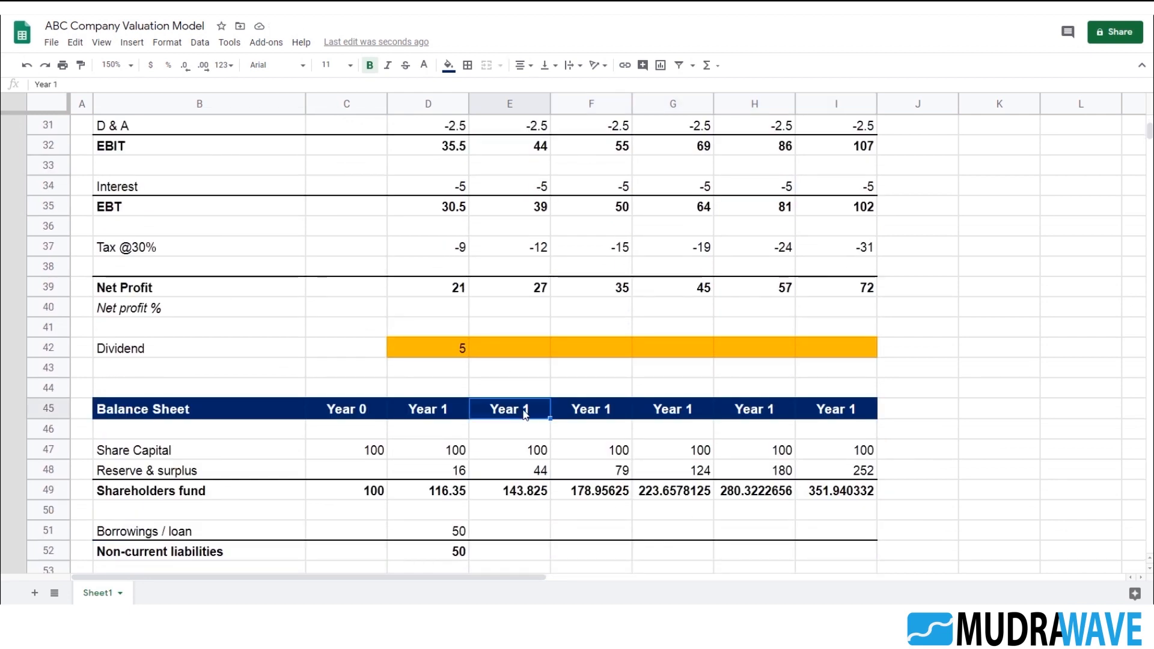
key("ctrl+v")
left_click(675, 454)
- Examine the Year 2 E Share Capital and Reserve & surplus formulas and the cells they reference
scroll(568, 353, "down", 2)
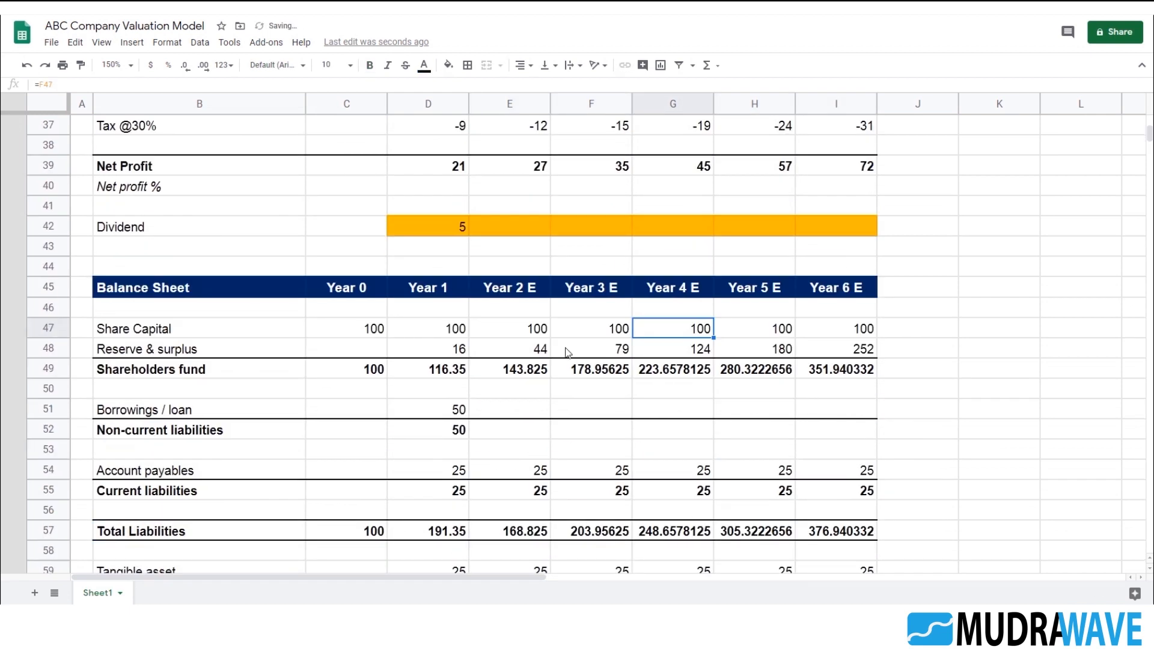
left_click(479, 334)
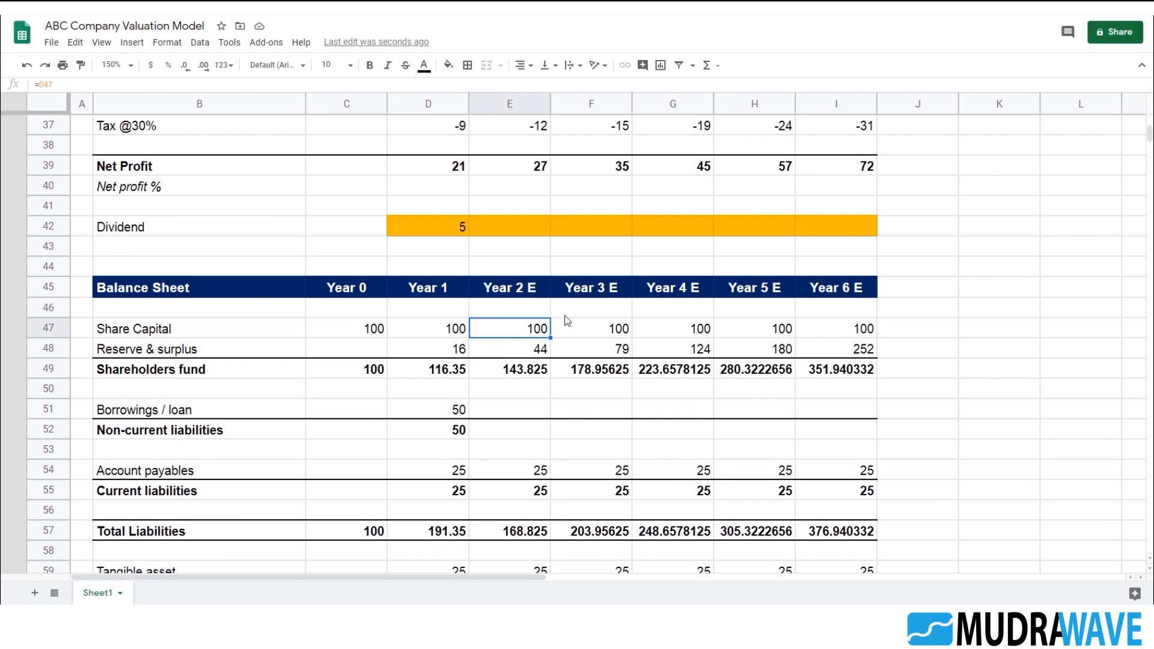
left_click(524, 355)
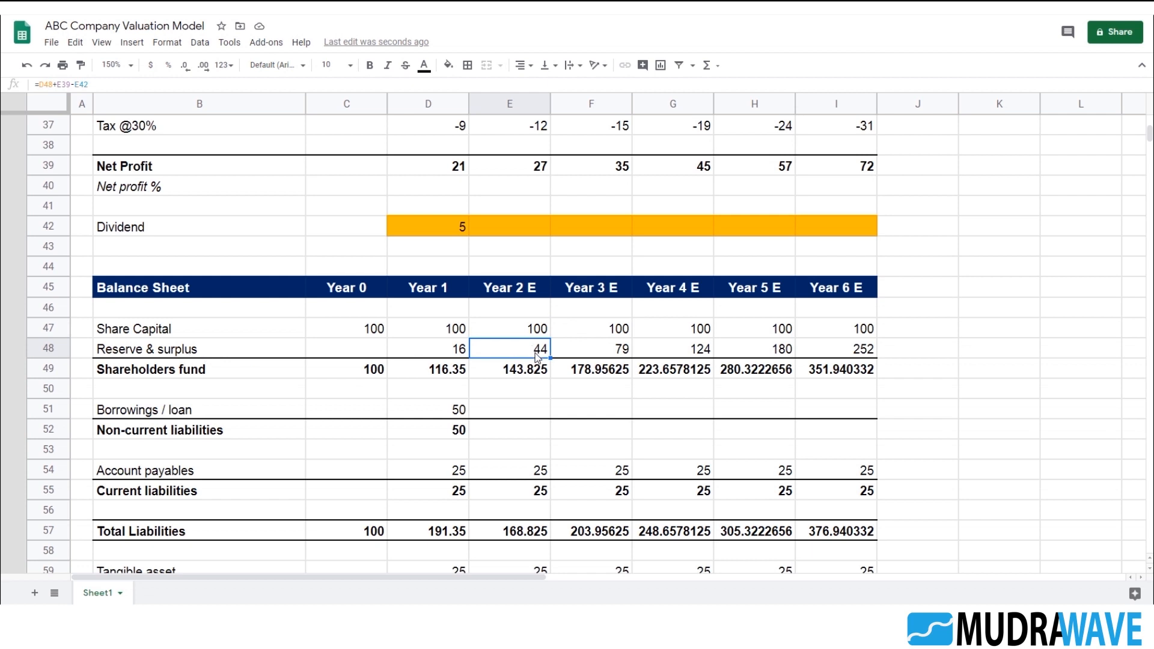
scroll(537, 355, "up", 2)
double_click(491, 427)
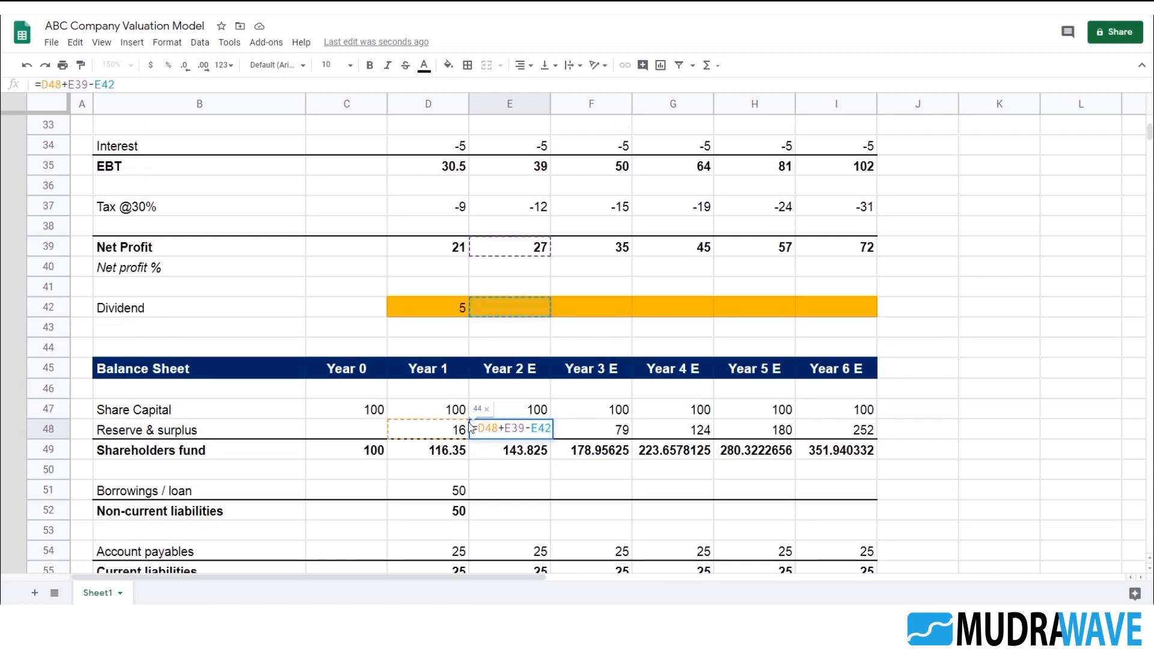
scroll(560, 427, "up", 2)
key("Escape")
scroll(754, 346, "down", 4)
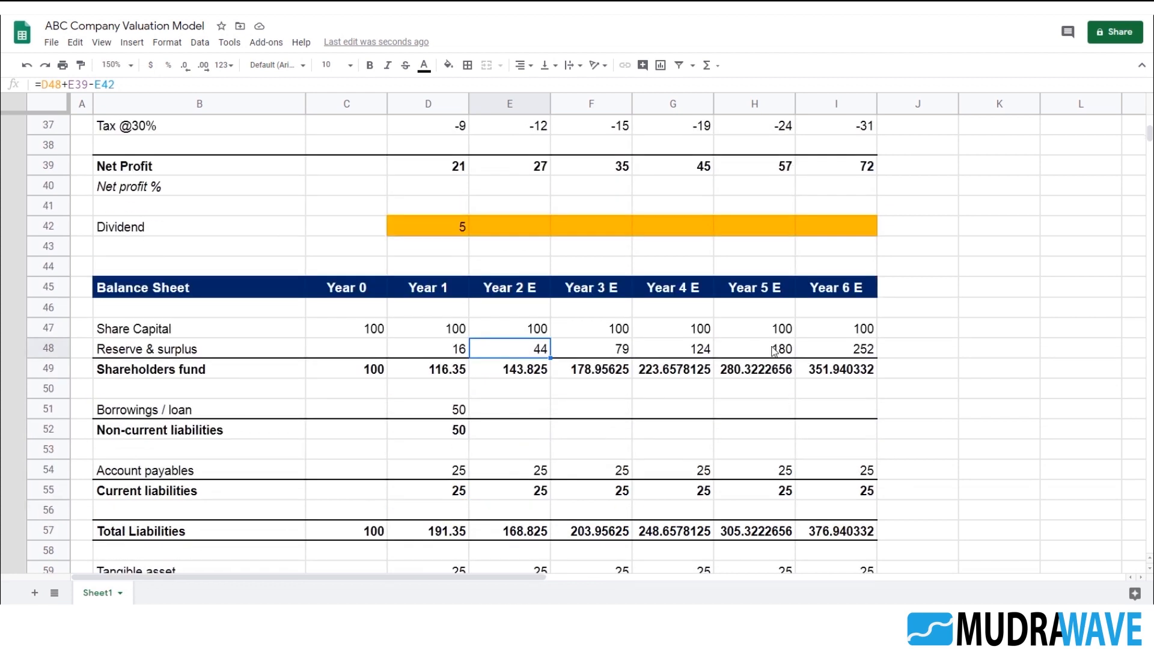
- Show the Shareholders fund row C49:I49 without decimals
left_click(355, 369)
left_click(868, 375, "shift")
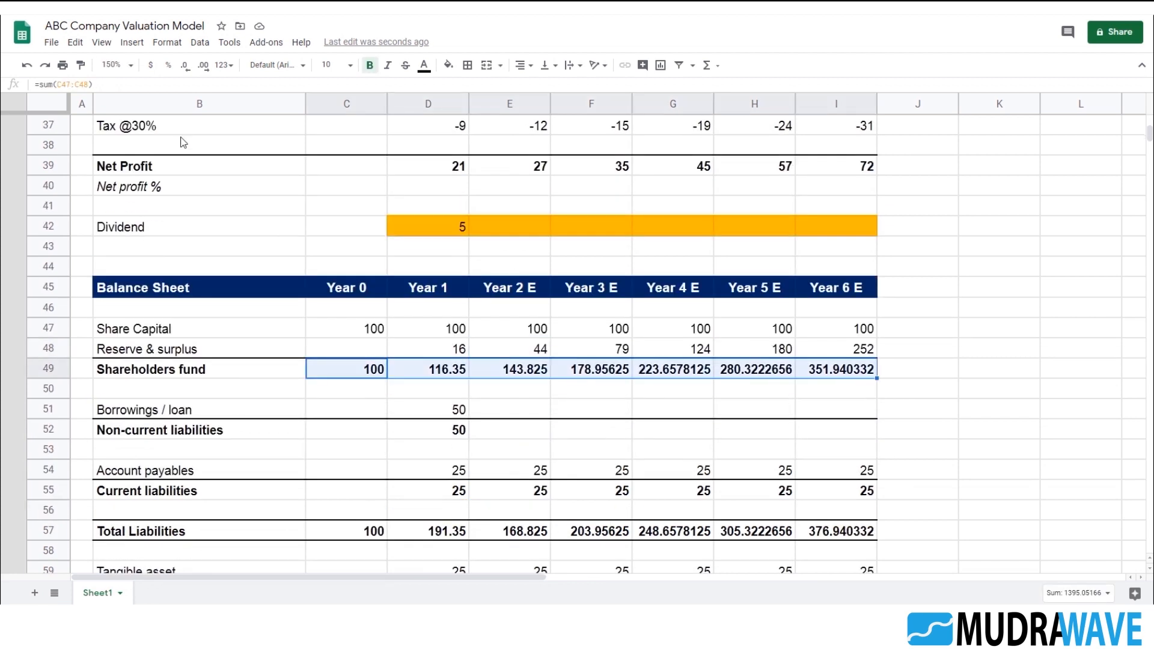
left_click(184, 65)
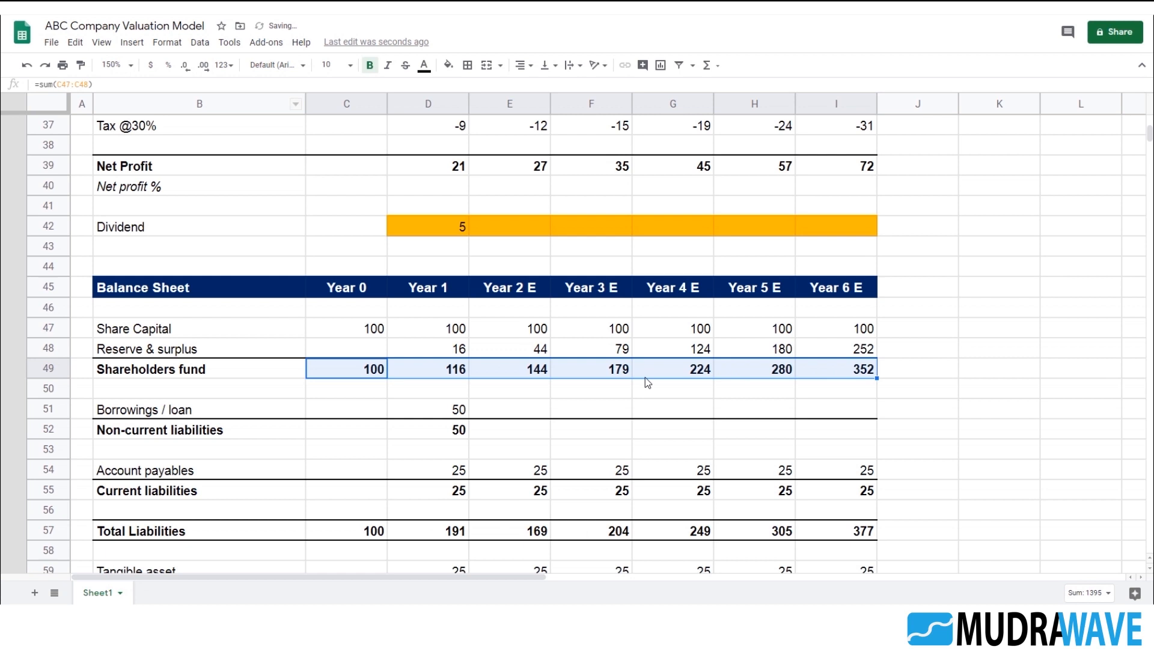
- Examine the Balance Sheet's Borrowings / loan and Account payables rows for Year 1 and Year 2 E
scroll(568, 365, "down", 2)
left_click(464, 332)
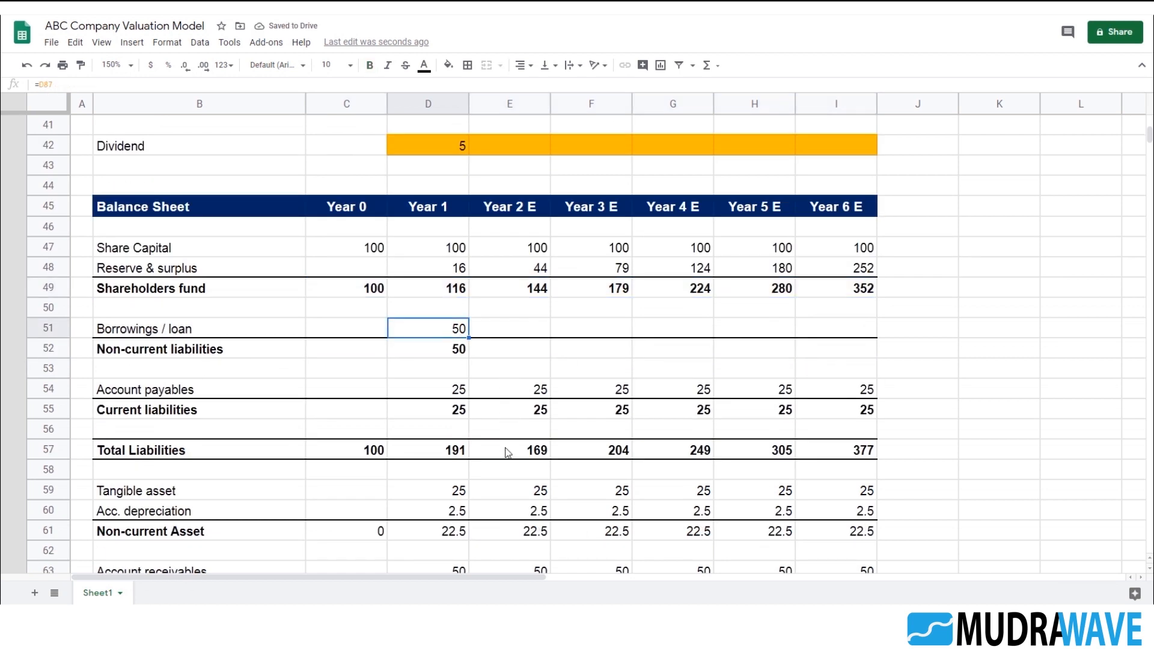
left_click(540, 325)
scroll(601, 328, "down", 2)
left_click(453, 309)
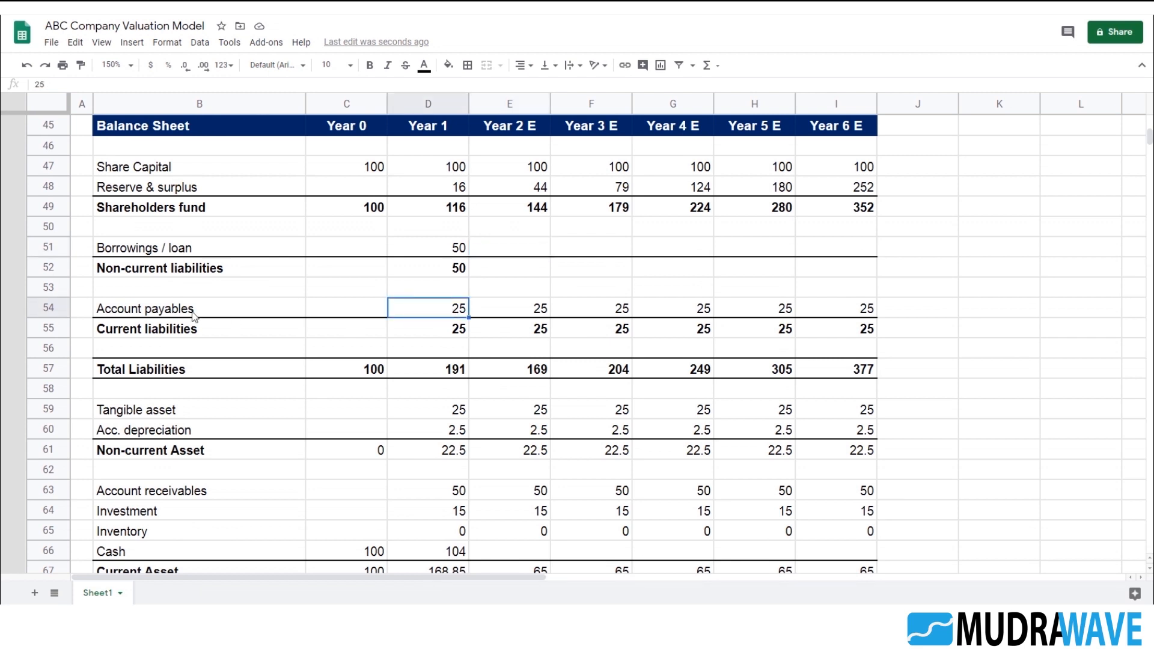
scroll(851, 327, "down", 2)
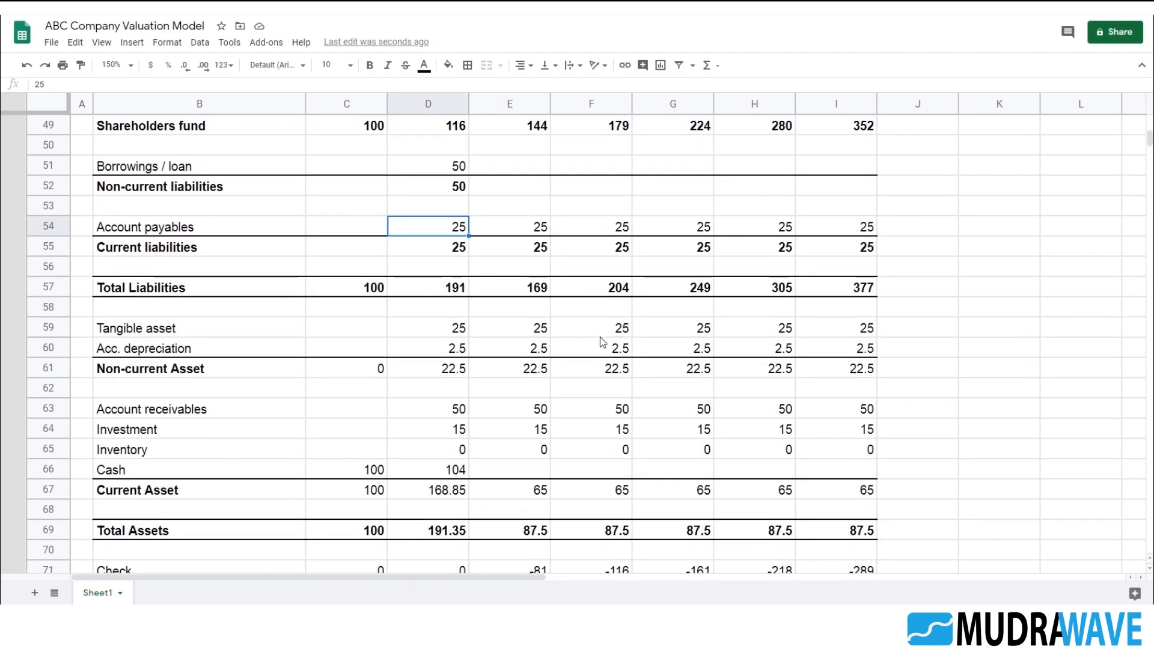
- Project the Year 2 E Tangible asset in E59 as 25% growth over Year 1 with the formula =D59*(1+25%)
left_click(455, 332)
left_click(533, 332)
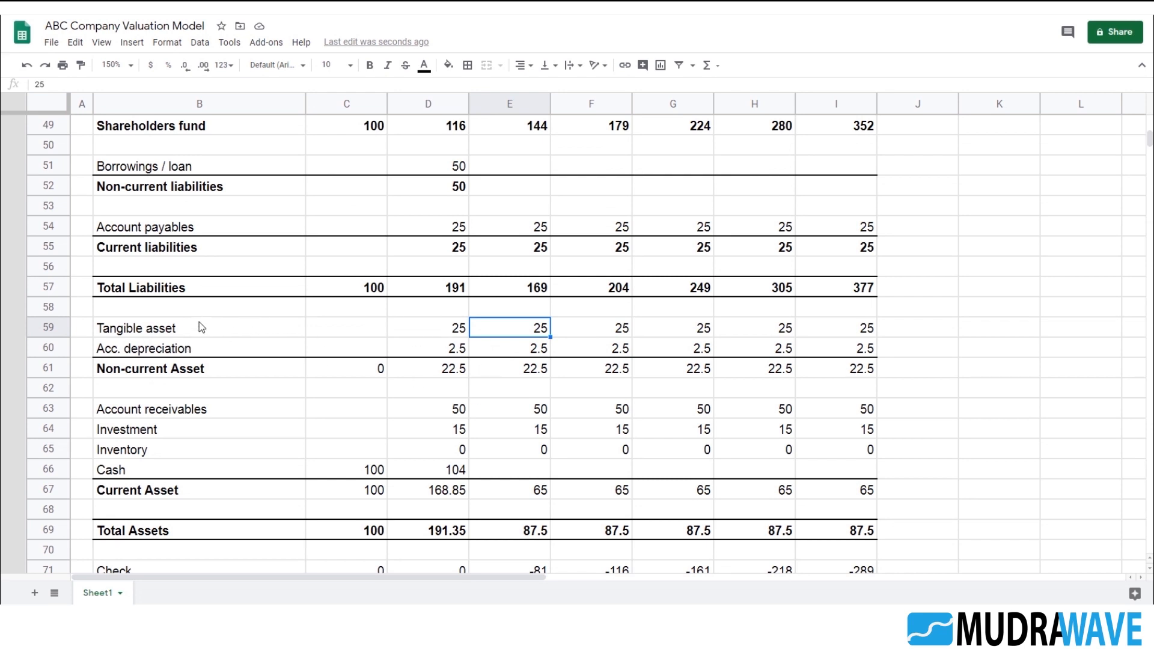
scroll(202, 327, "up", 5)
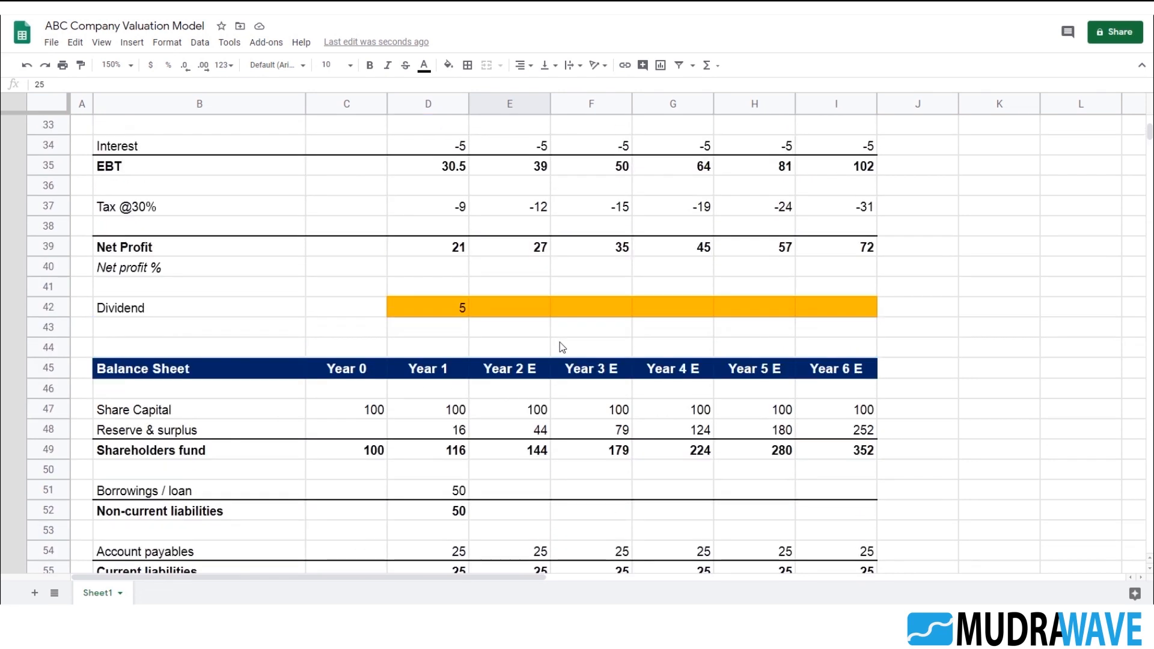
scroll(560, 343, "down", 5)
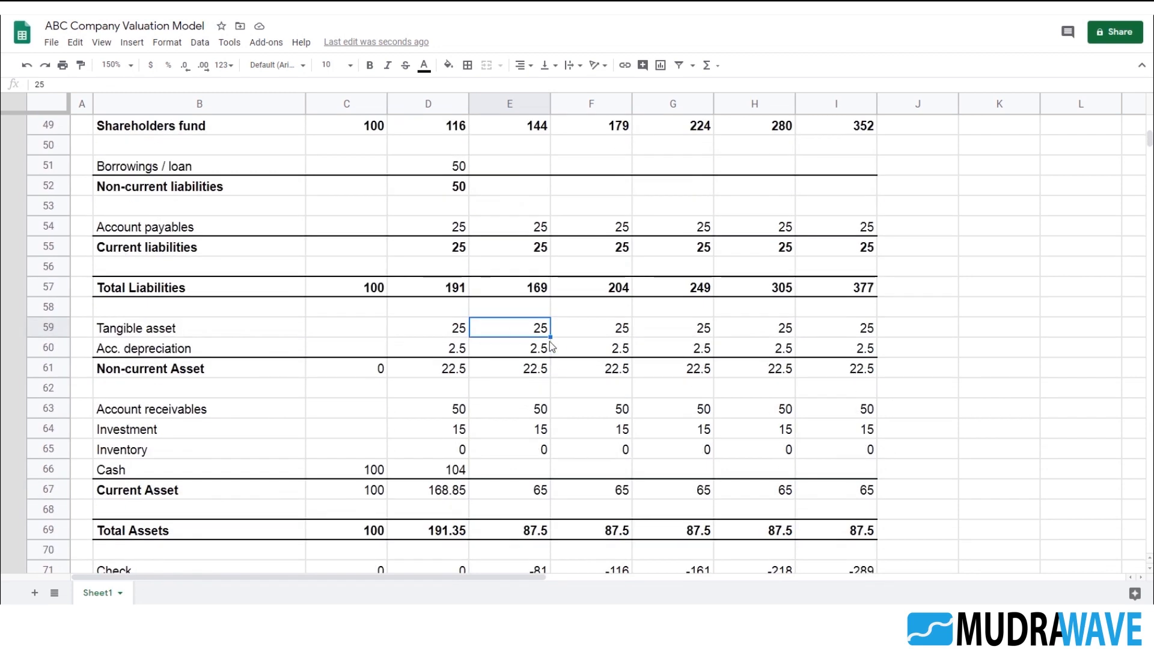
type("=")
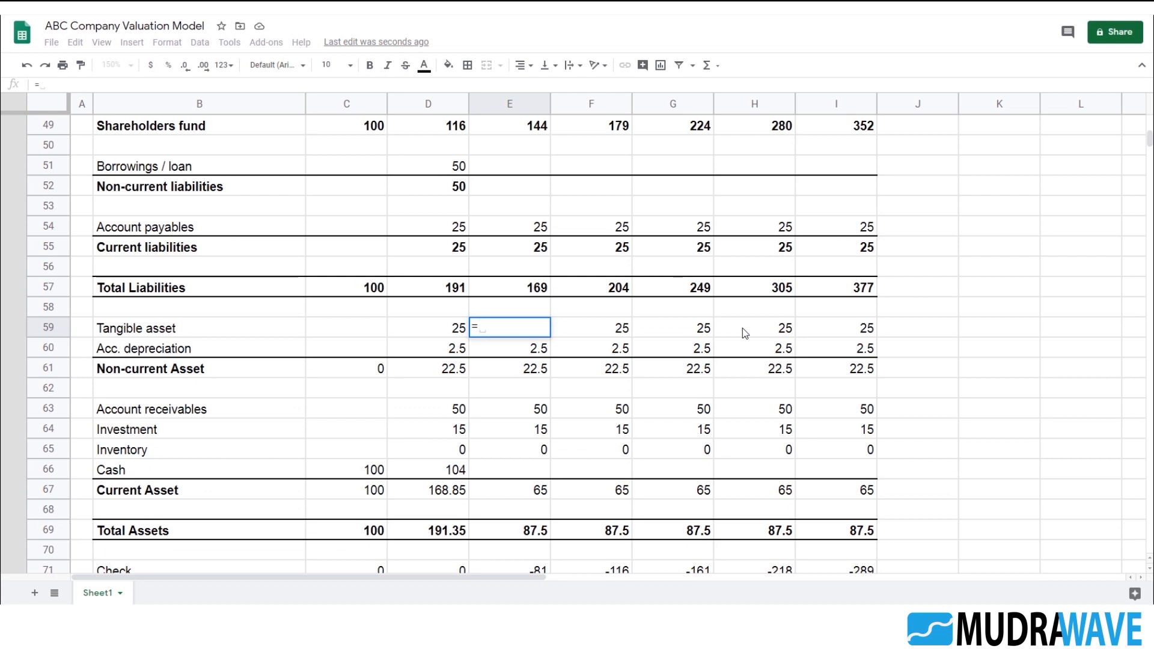
key("Left")
type("*(1+2")
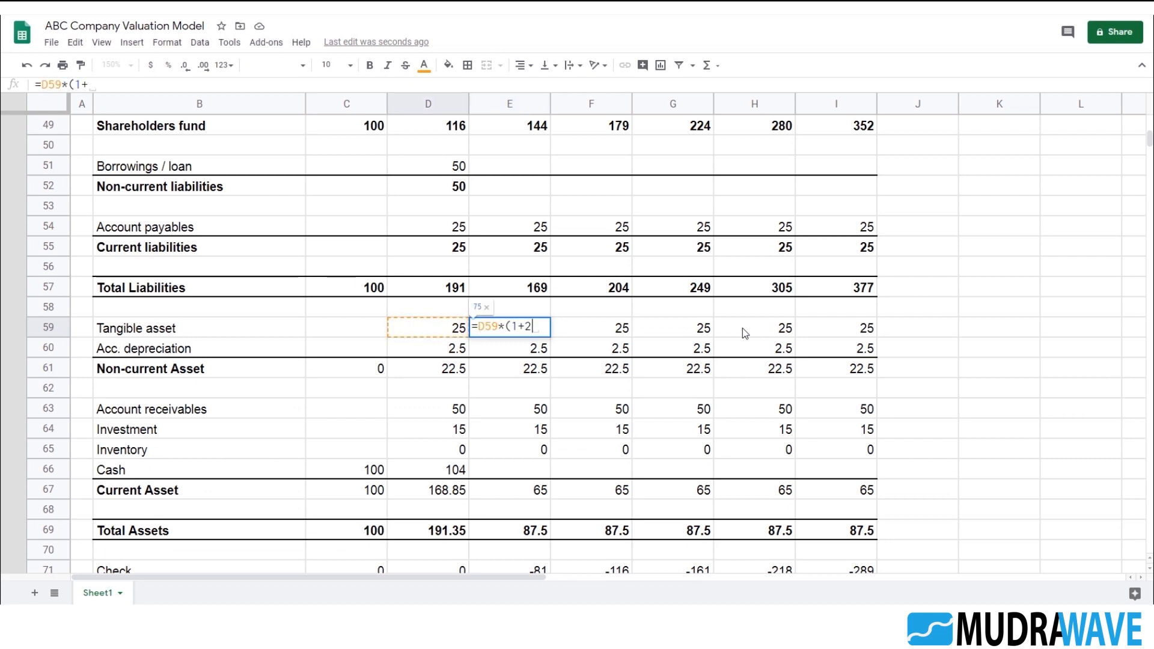
type("5")
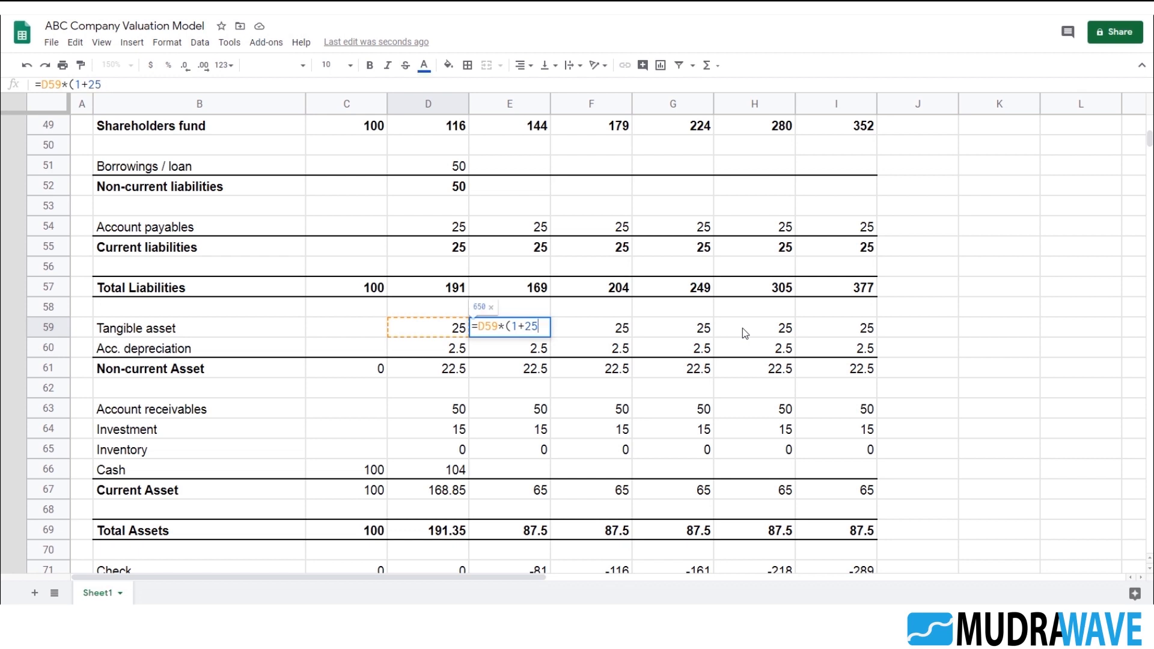
type("%)")
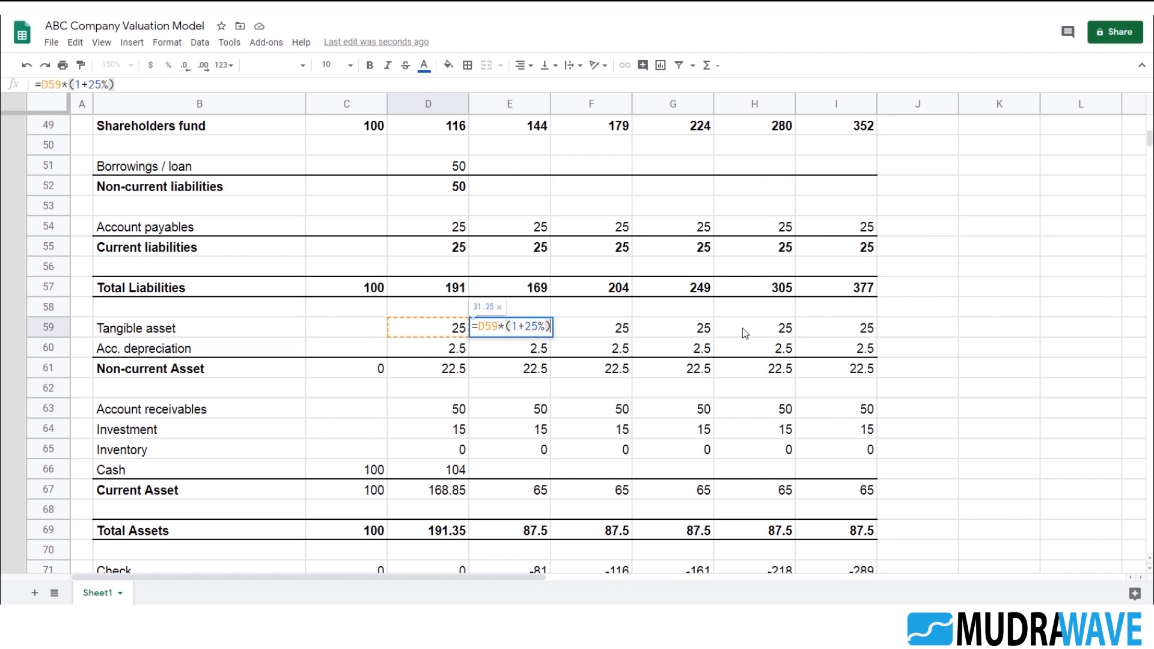
key("Return")
- Fill the Tangible asset growth formula from E59 across to I59 for Years 3 to 6
key("Up")
key("shift+Right")
key("shift+Right")
key("shift+Right")
key("shift+Right")
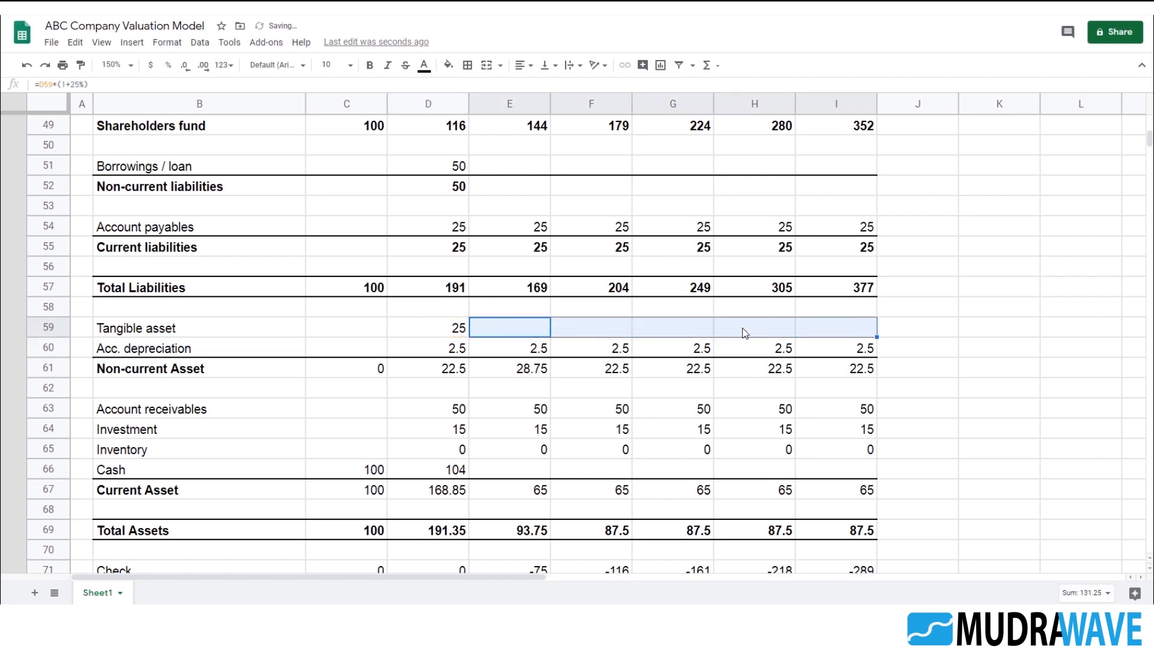
key("ctrl+r")
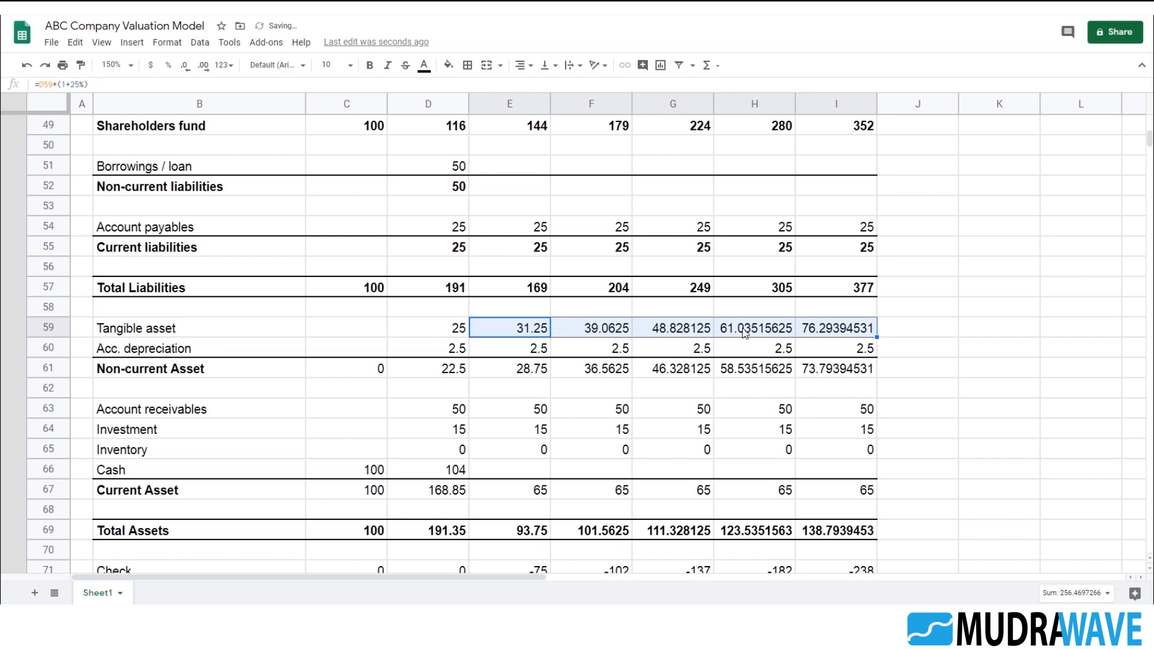
- Show the Tangible asset projections in E59:I59 with one decimal place
left_click(182, 67)
left_click(182, 66)
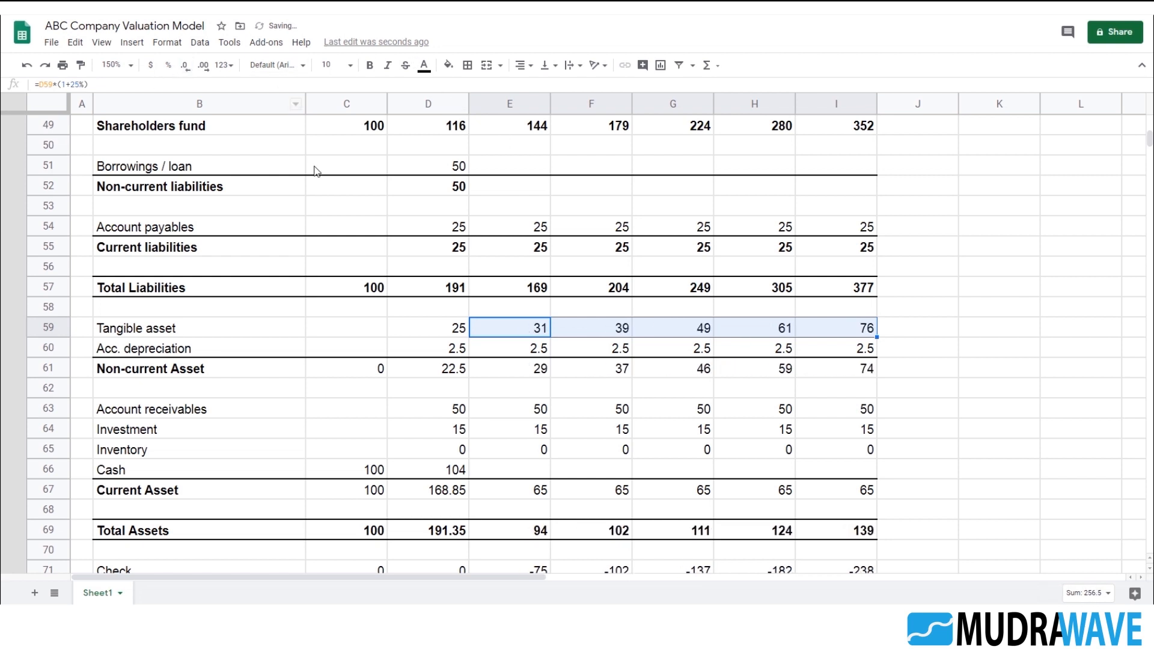
left_click(205, 66)
left_click(560, 388)
scroll(510, 278, "down", 1)
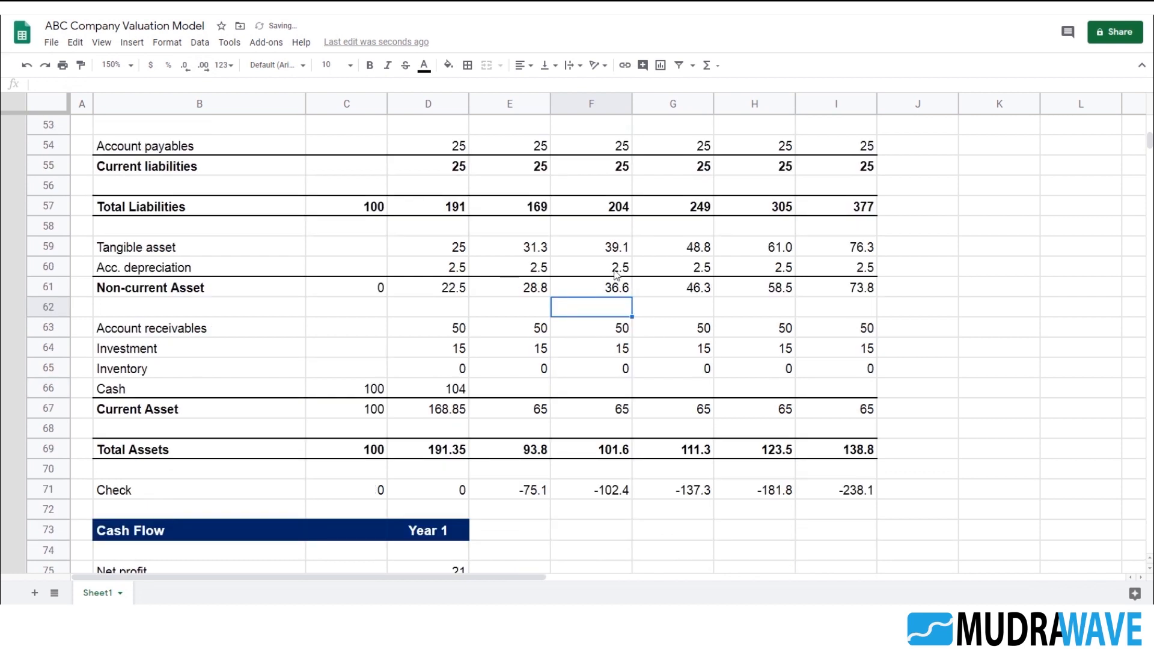
- Calculate the Year 1 Acc. depreciation in D60 as 10% of the tangible asset with the formula =D59*10%
left_click(533, 272)
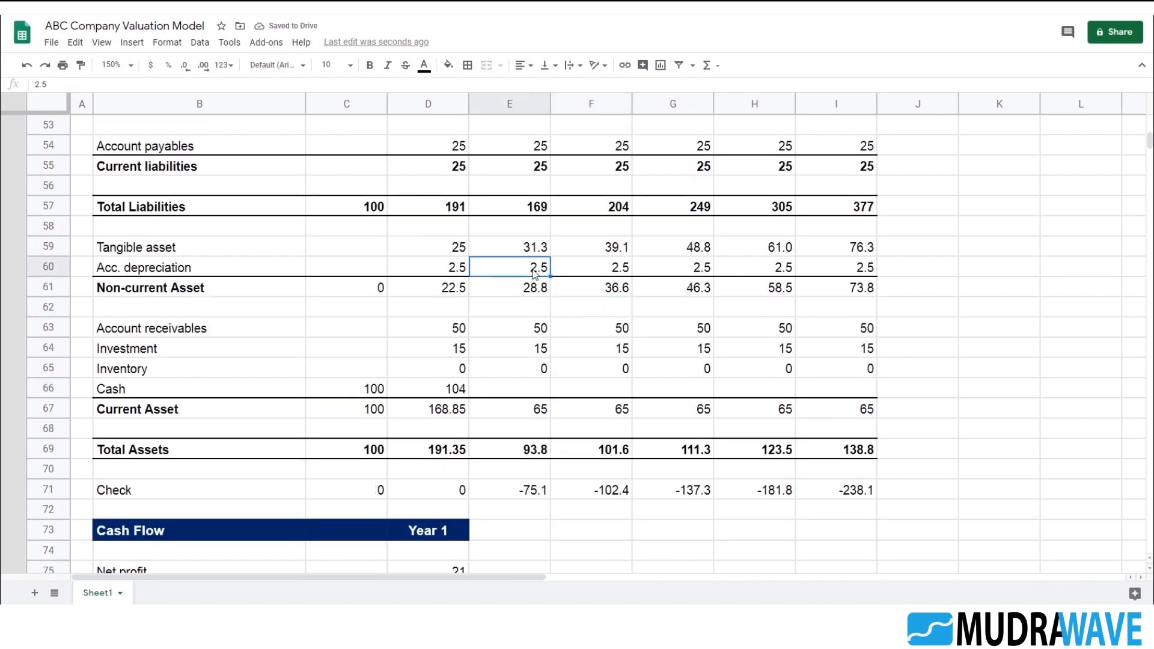
key("Left")
scroll(529, 321, "up", 1)
type("=D59*10%")
key("Return")
key("Up")
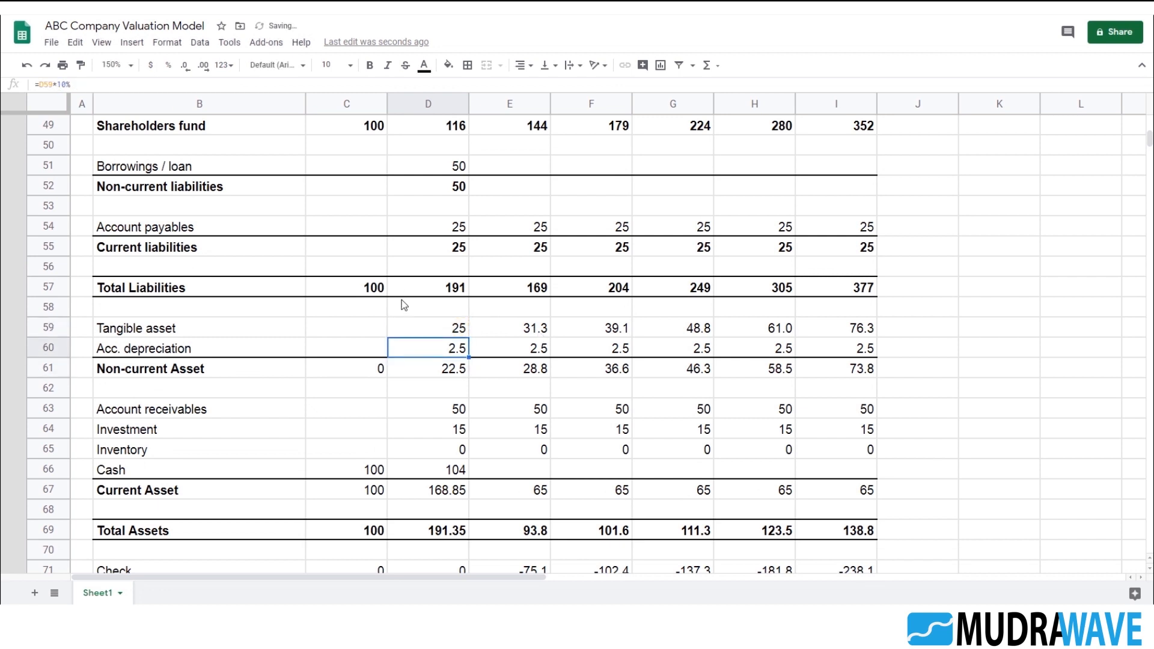
- Label cell L59, beside the Balance Sheet, as Vehicle to begin a depreciation example
left_click(457, 334)
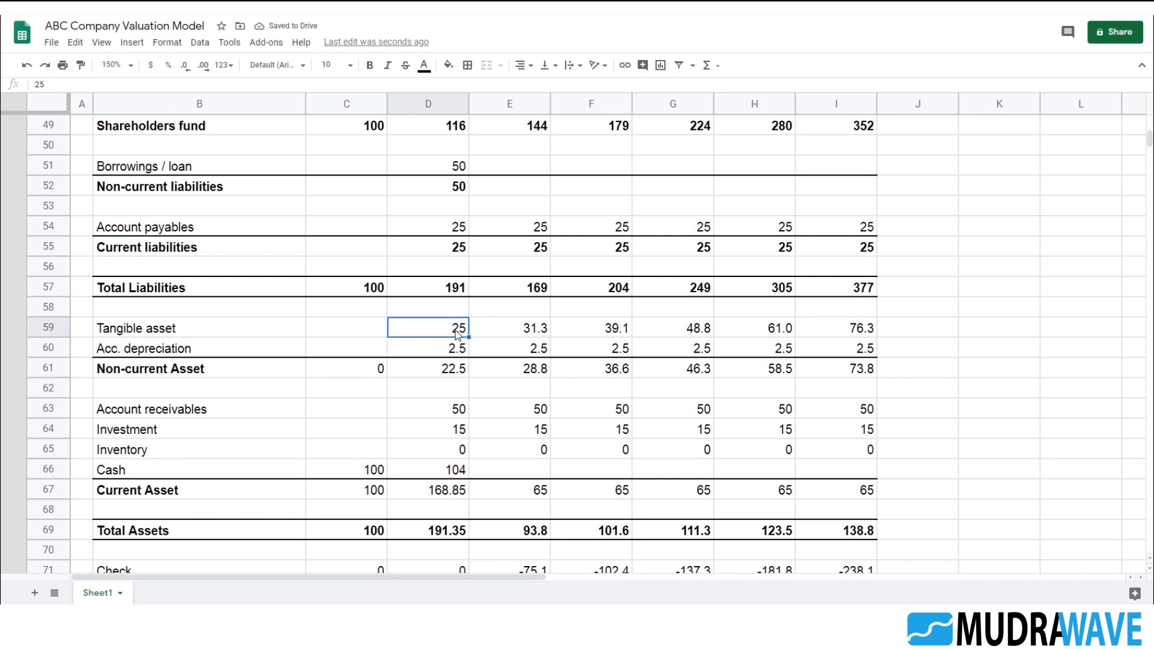
key("Right")
key("Right")
key("Right")
key("Right")
key("Right")
key("Right")
key("Right")
key("Right")
key("Right")
key("Right")
key("Right")
key("Right")
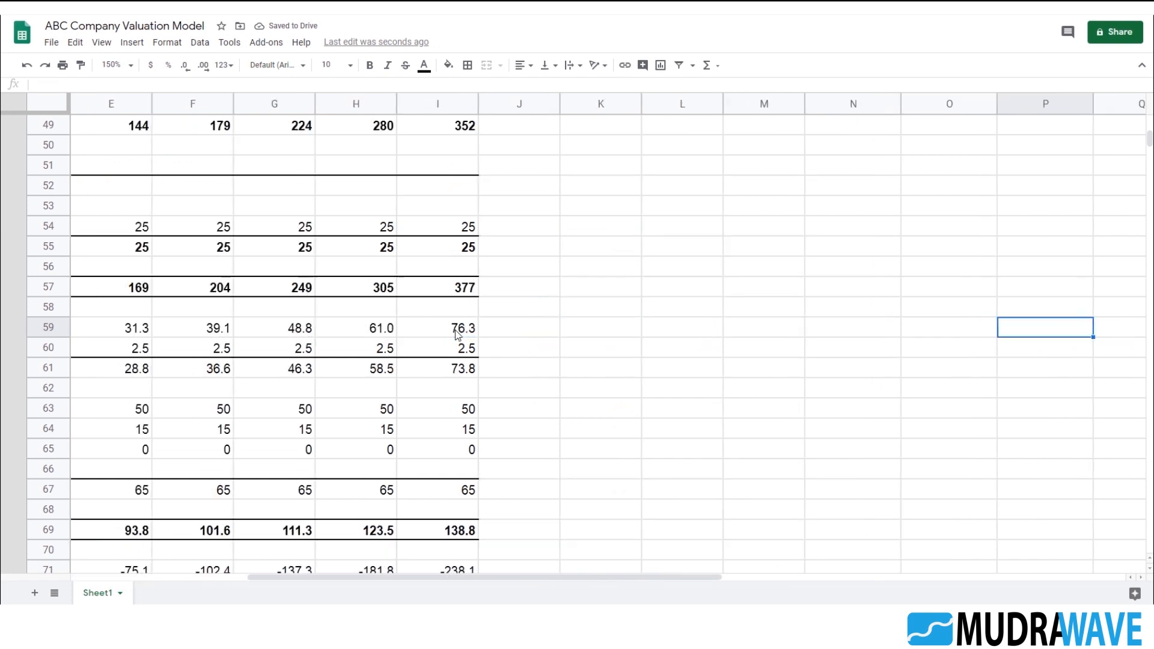
key("Left")
key("Left")
key("Left")
key("Left")
type("Compute")
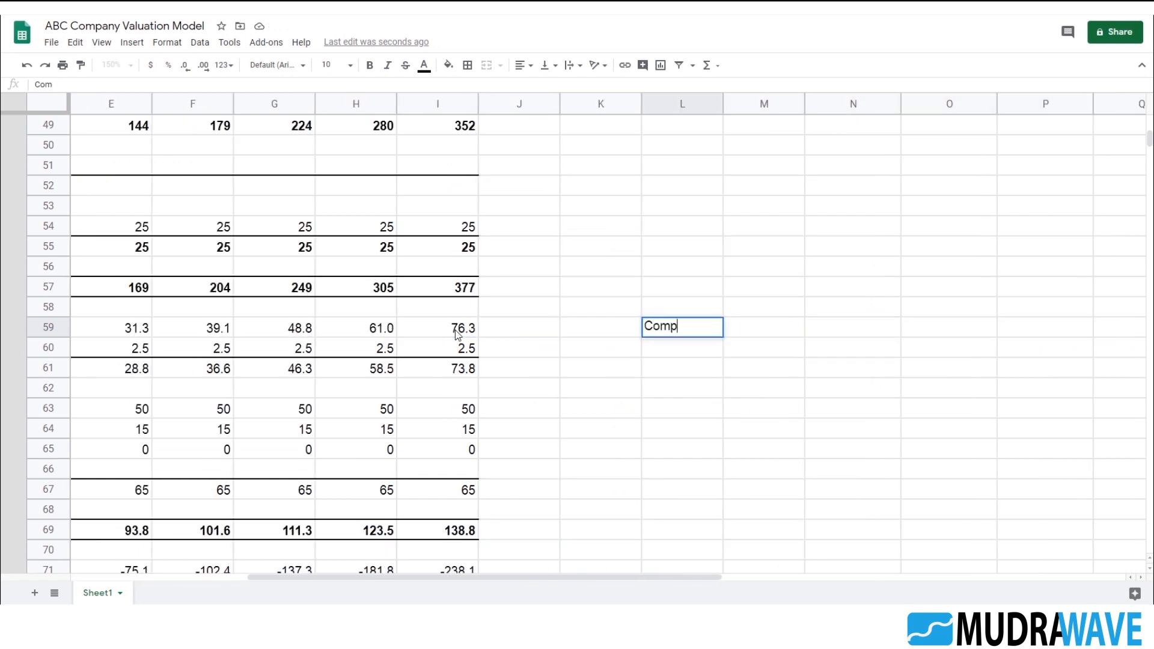
key("ctrl+Return")
type("Vehic")
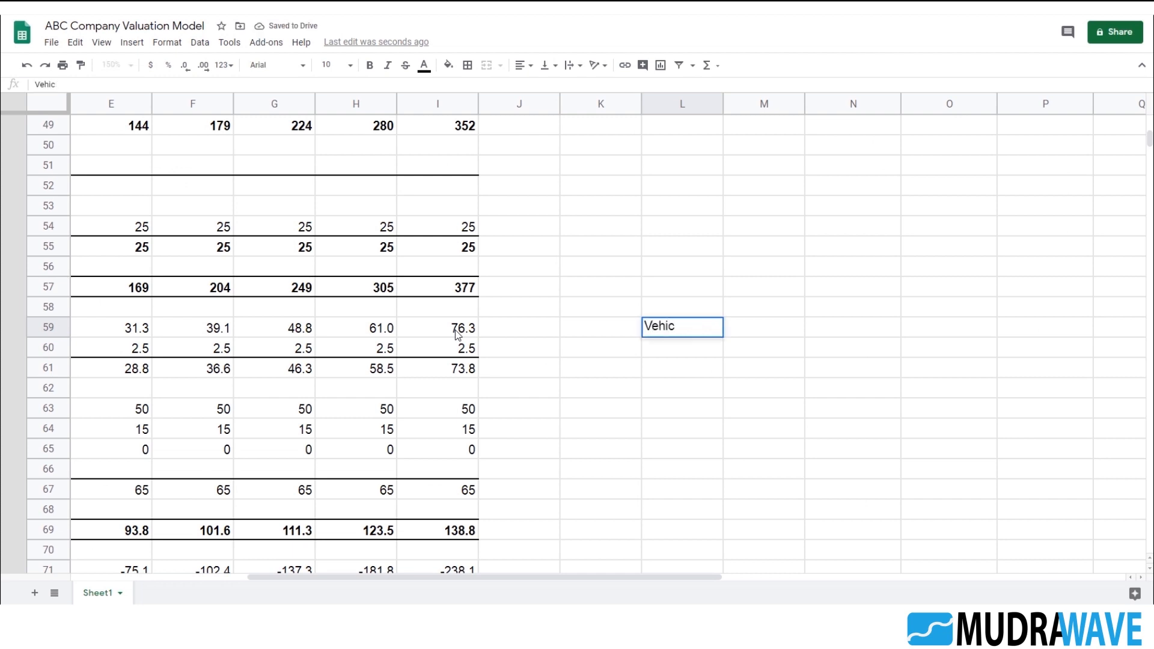
type("le")
key("Return")
- Enter 100000 in M59 as the cost of the example vehicle
key("Up")
key("Right")
type("10000")
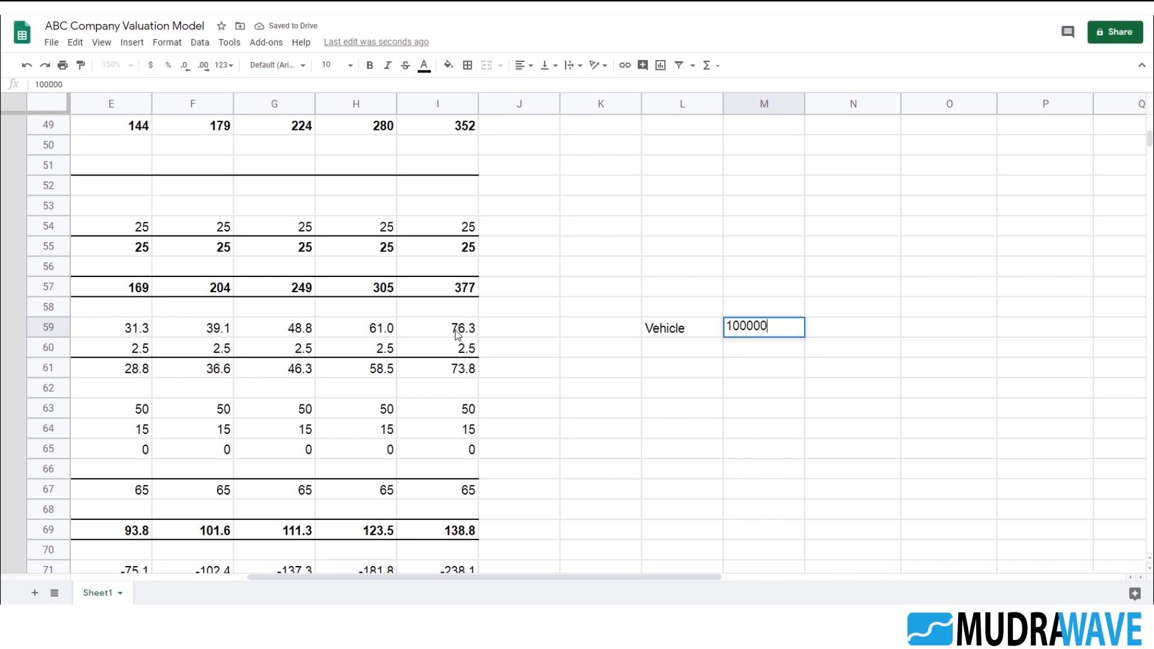
type("0")
key("Tab")
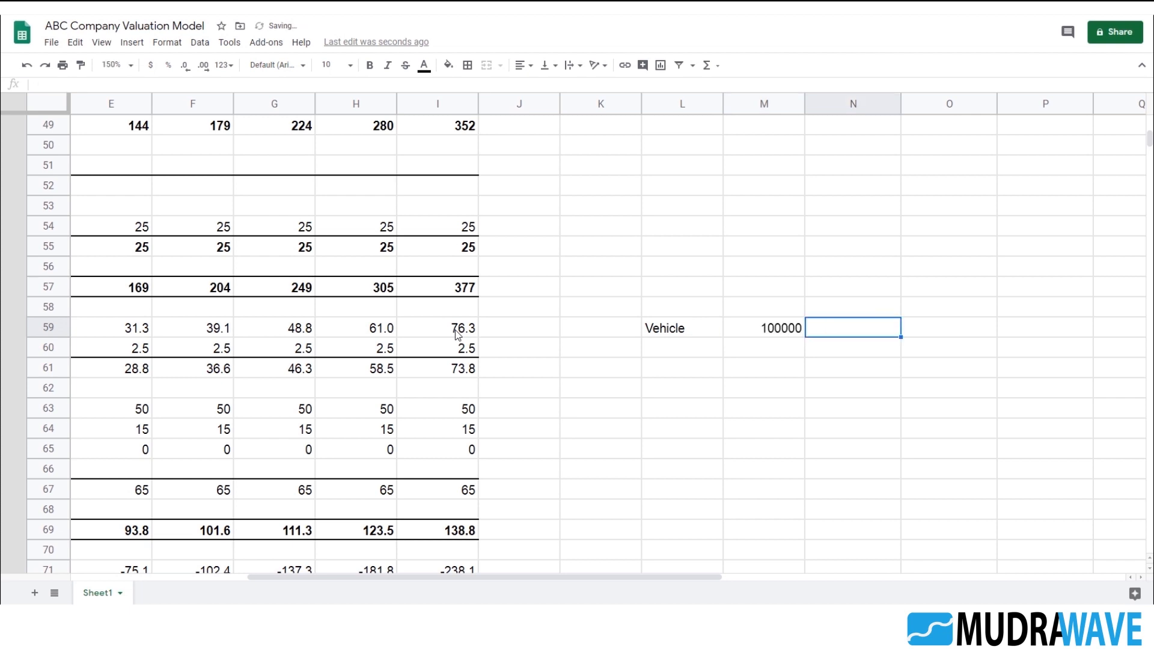
- Calculate the vehicle's 10% depreciation in N59 with the formula =M59*10%
type("=")
key("Left")
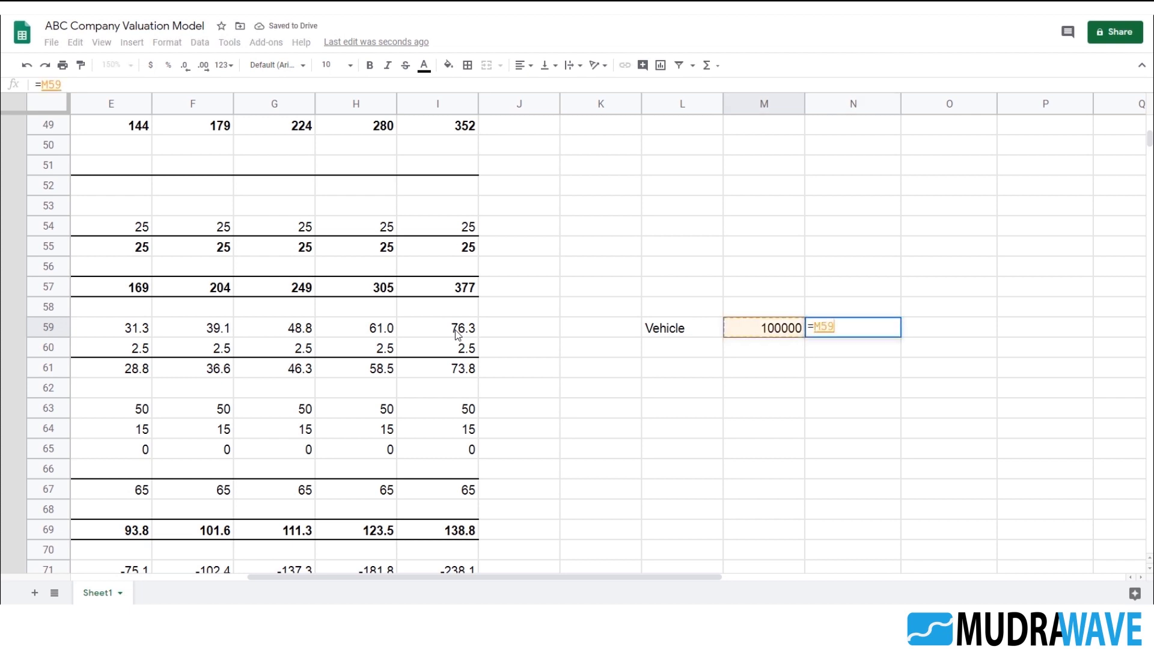
type("*10%")
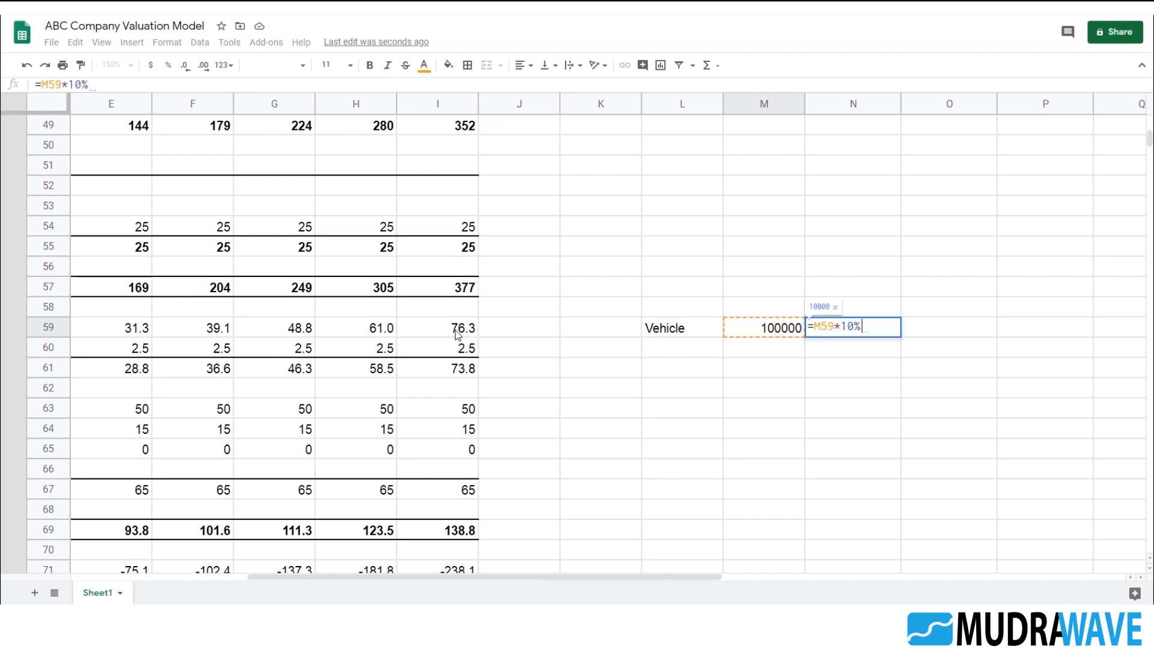
key("Return")
key("Up")
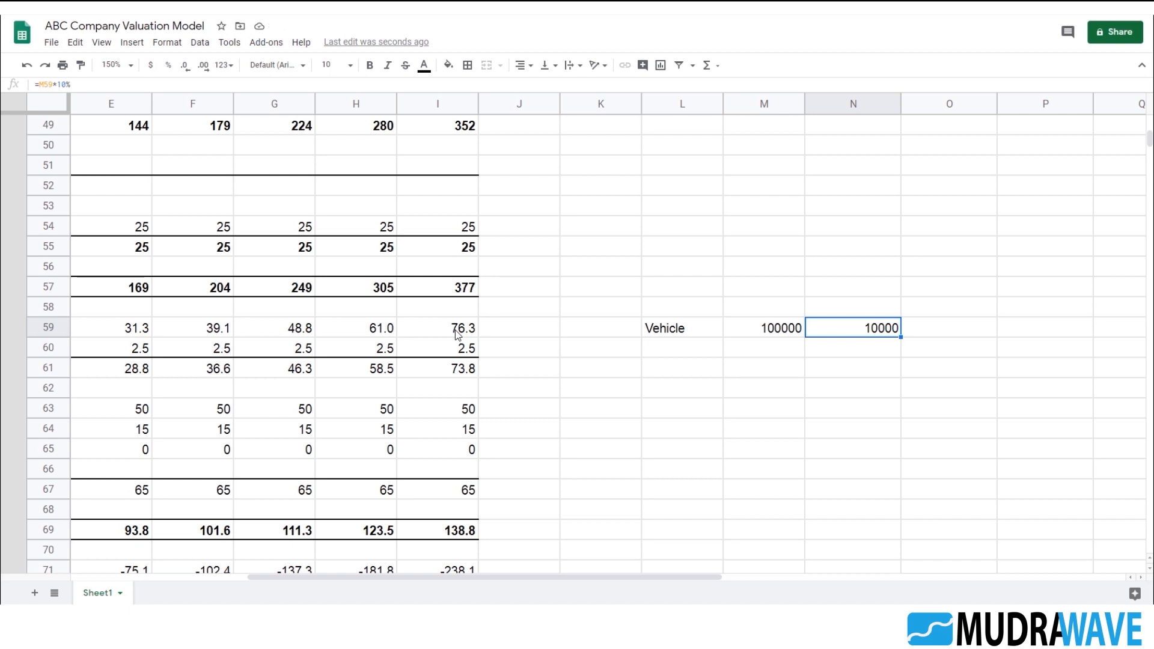
- Review the vehicle example in L59:N59 and the Year 1 Tangible asset and Acc. depreciation cells it illustrates
key("Left")
key("Left")
key("Left")
key("Right")
key("Right")
key("Left")
key("Left")
key("Left")
key("Left")
key("Left")
key("Left")
key("Left")
key("Left")
key("Left")
key("Left")
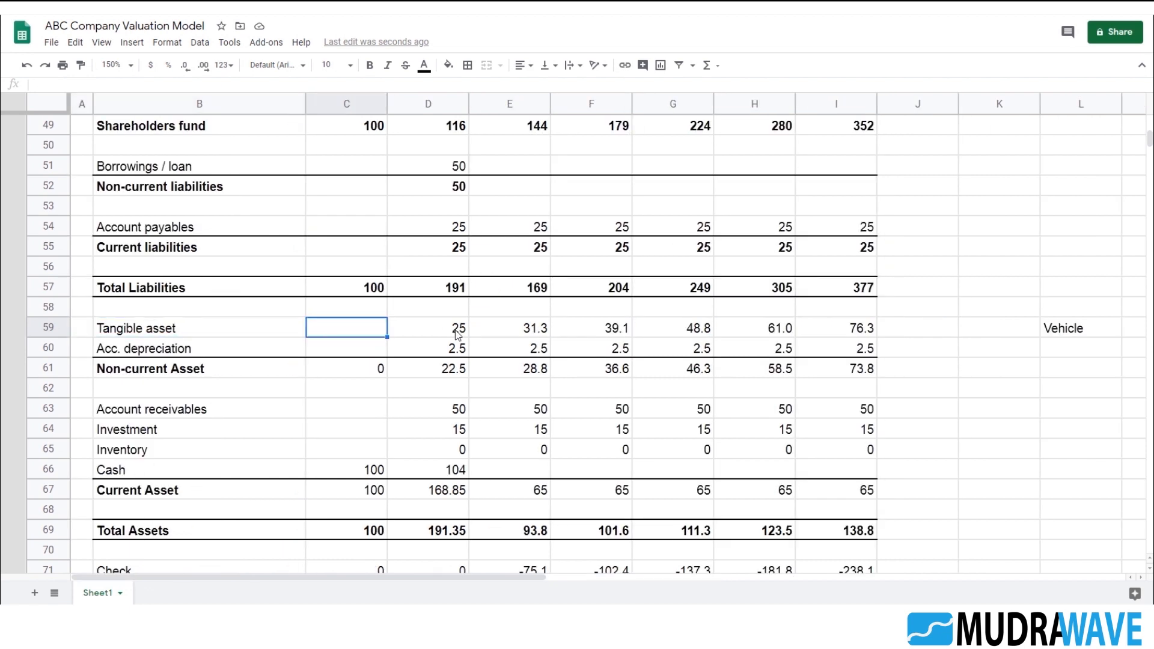
key("Right")
key("Down")
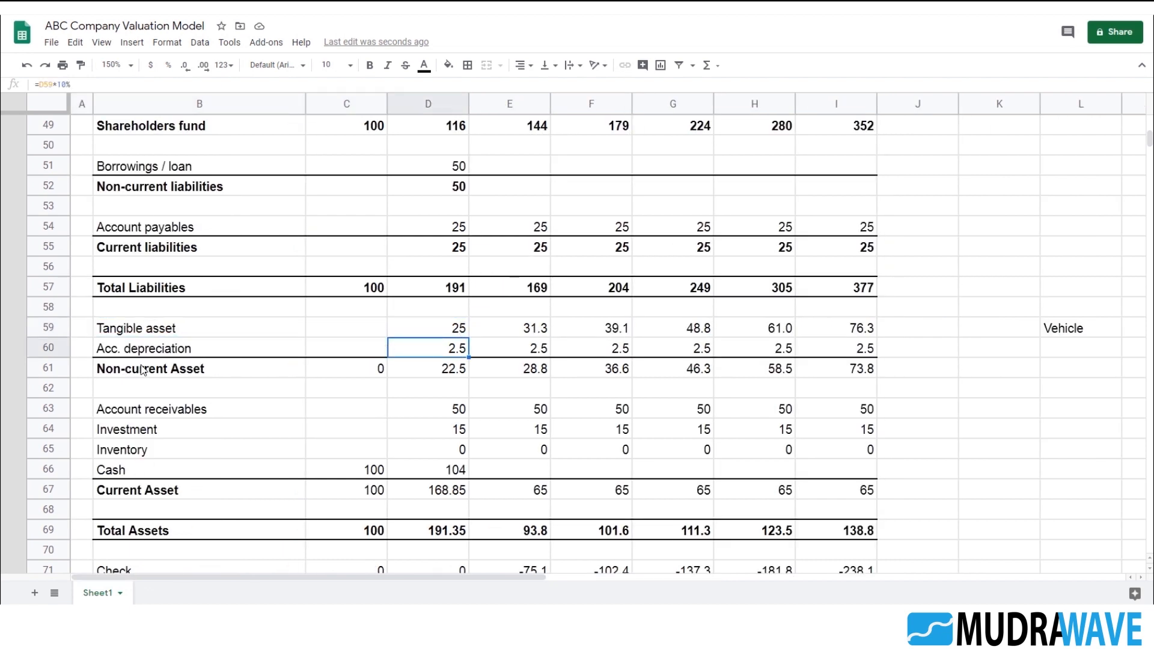
left_click(434, 334)
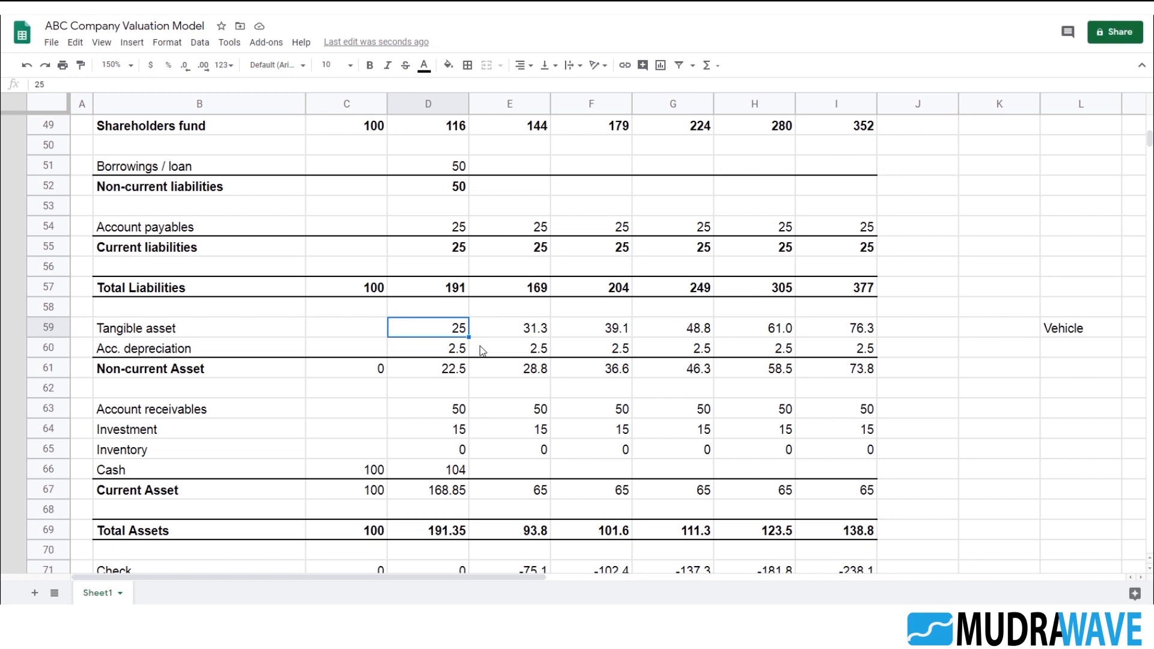
- Fill the Acc. depreciation formula from D60 across to I60 for Years 2 to 6
key("Down")
key("shift+Right")
key("shift+Right")
key("shift+Right")
key("shift+Right")
key("shift+Right")
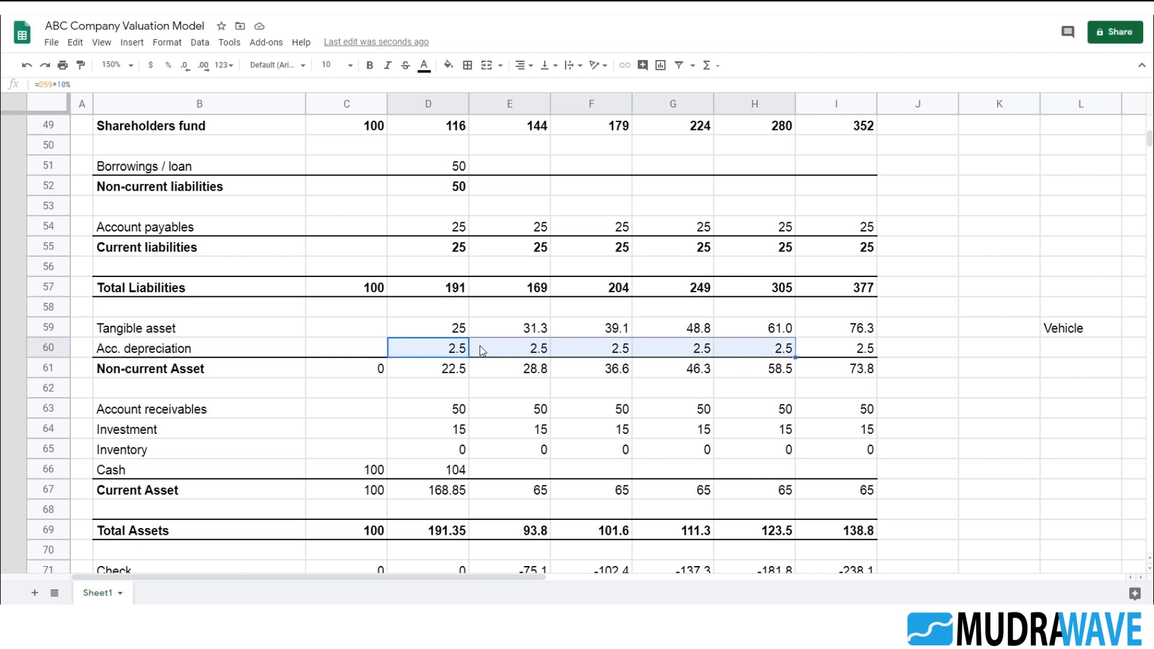
key("ctrl+r")
- Show the Acc. depreciation row D60:I60 without decimals
key("Right")
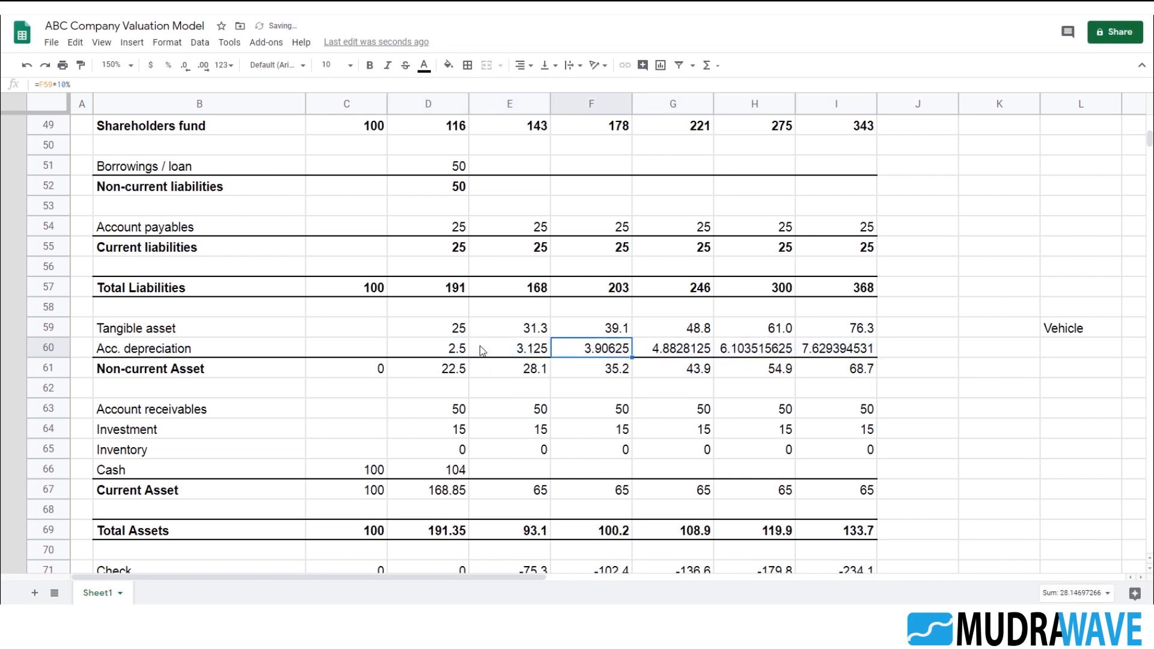
left_click(185, 64)
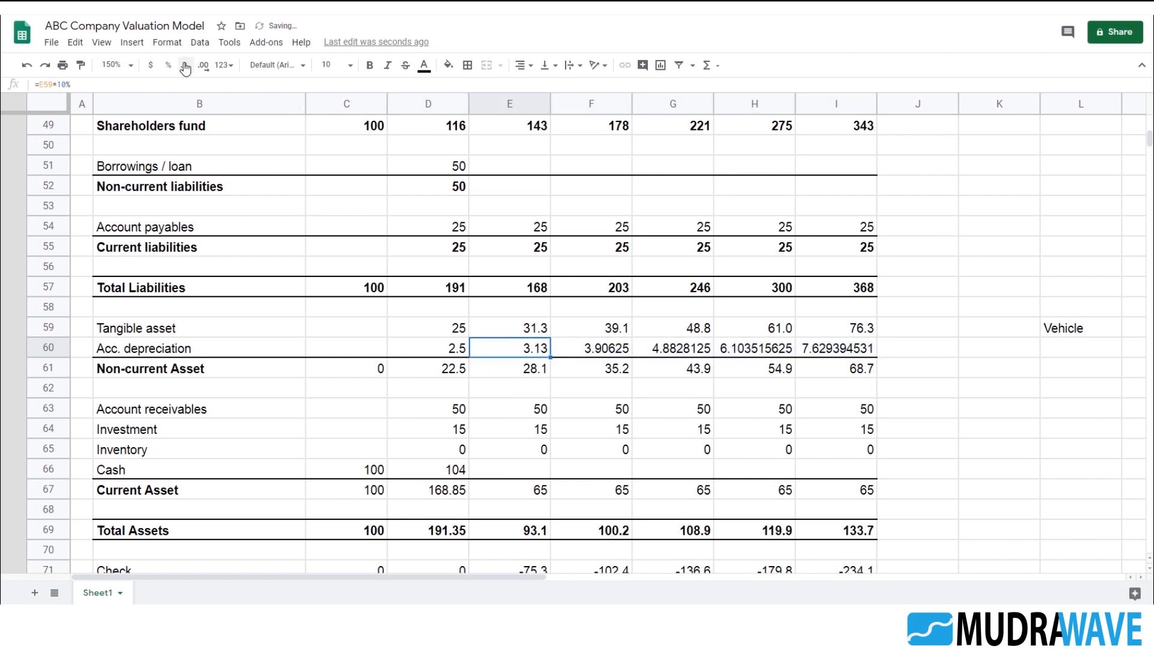
left_click(185, 65)
left_click_drag(468, 353, 875, 355)
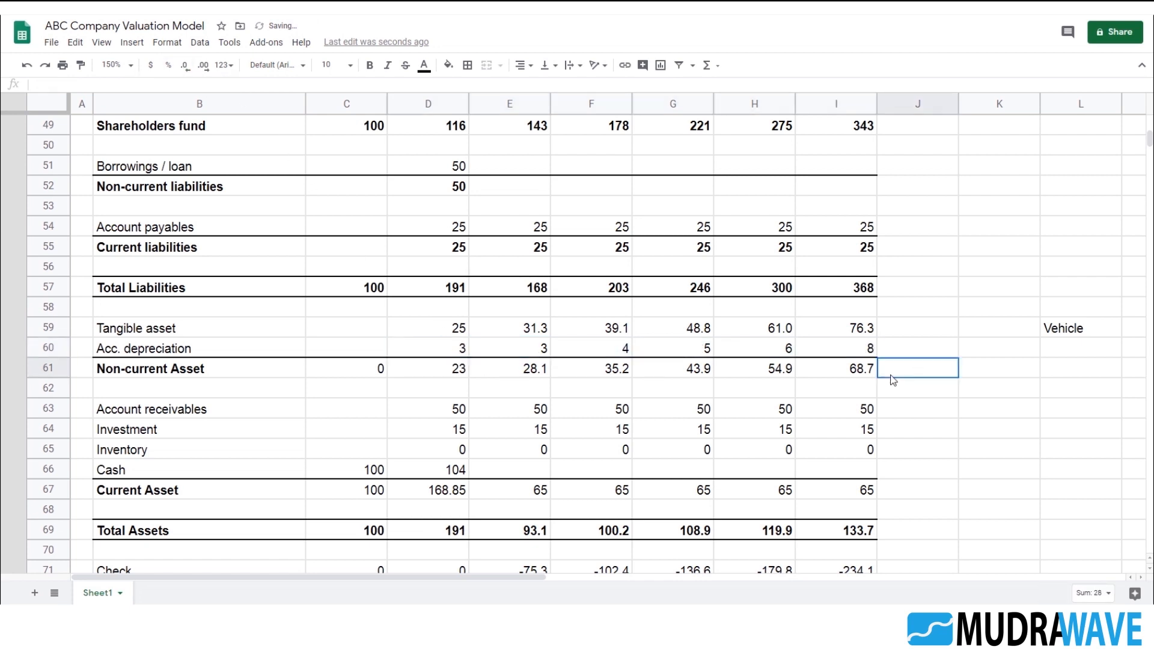
- Set the Year 1 Investment in D64 to 50
scroll(639, 348, "down", 2)
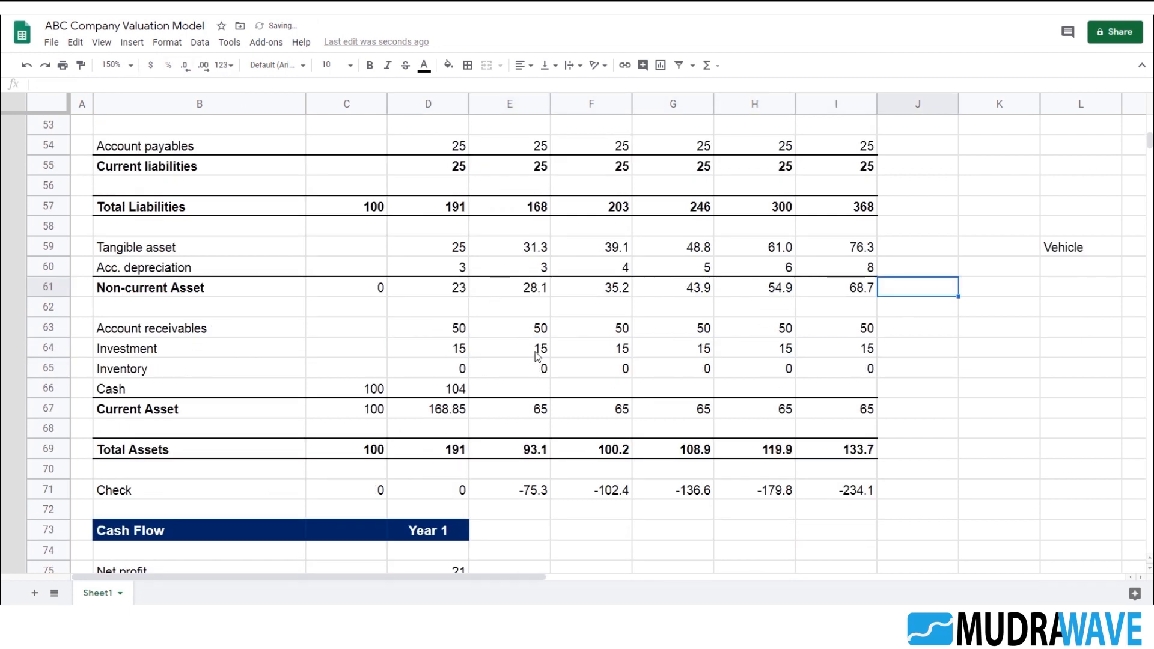
scroll(537, 355, "down", 1)
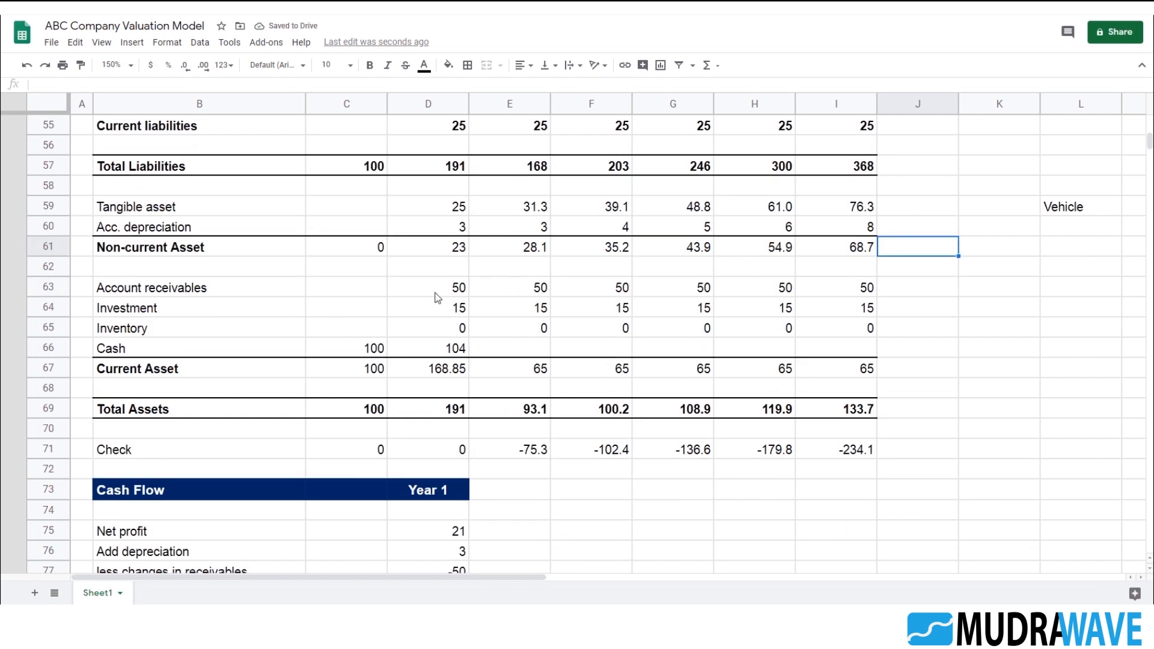
left_click(166, 289)
left_click(523, 290)
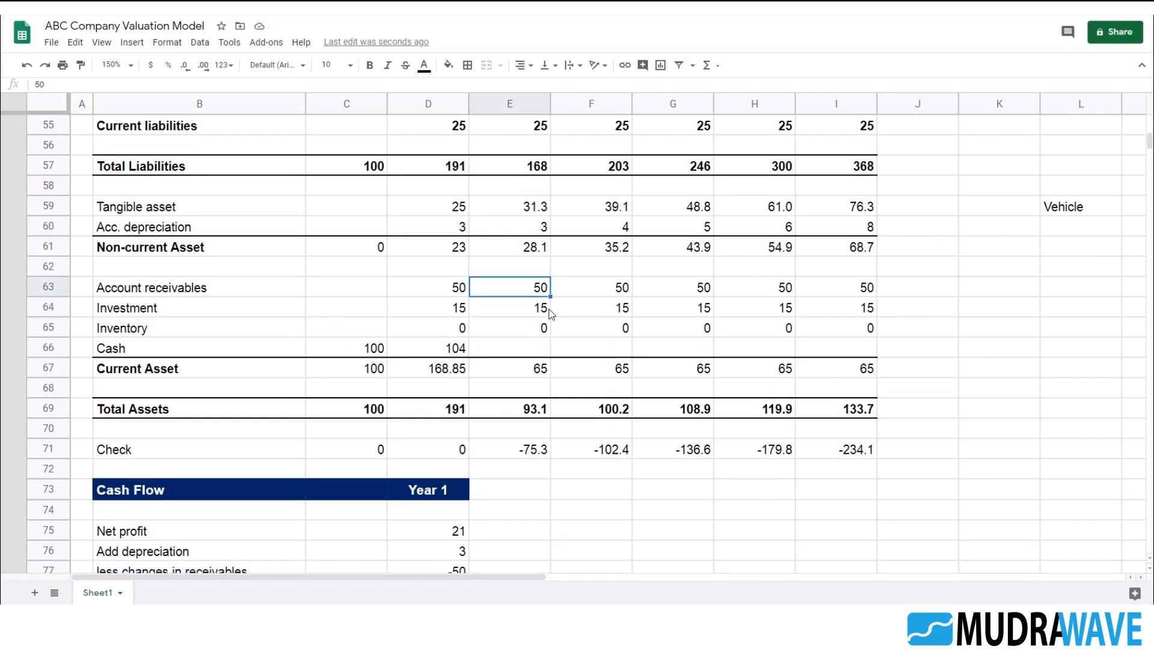
left_click(455, 314)
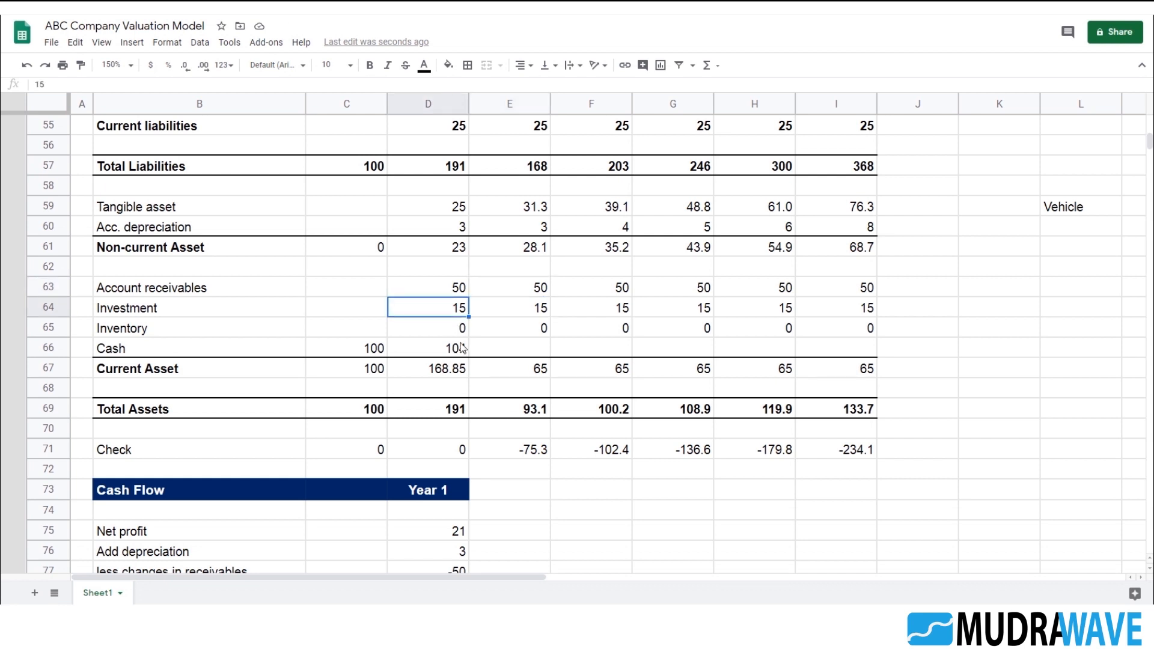
type("50")
key("Return")
- Project the Year 2 Investment in E64 with the formula =D64+50
key("Up")
key("Right")
type("=")
key("Left")
type("+50")
key("Return")
- Fill the Investment formula from E64 across to I64 for Years 3 to 6
key("Up")
key("shift+Right")
key("shift+Right")
key("shift+Right")
key("shift+Right")
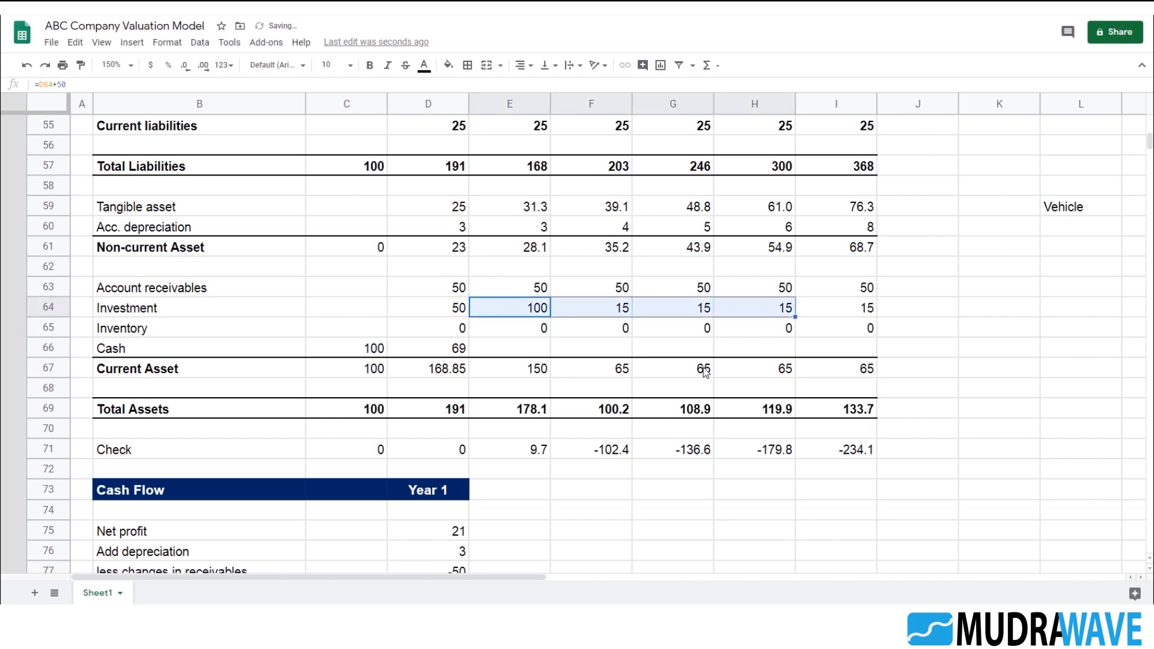
key("ctrl+r")
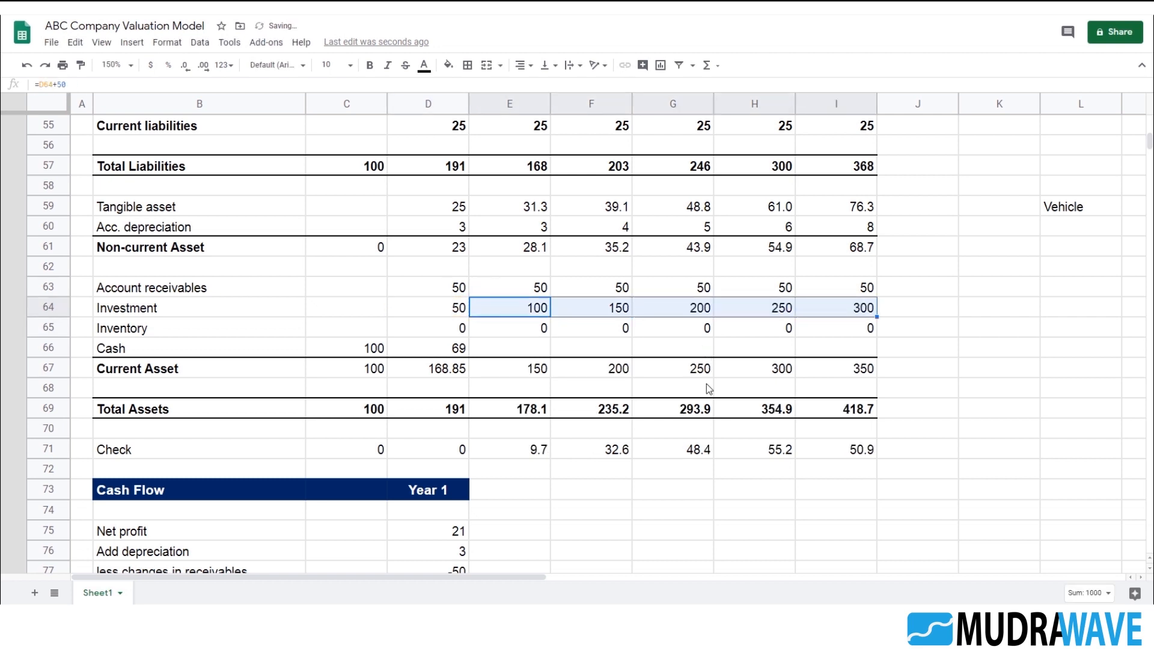
left_click(457, 309)
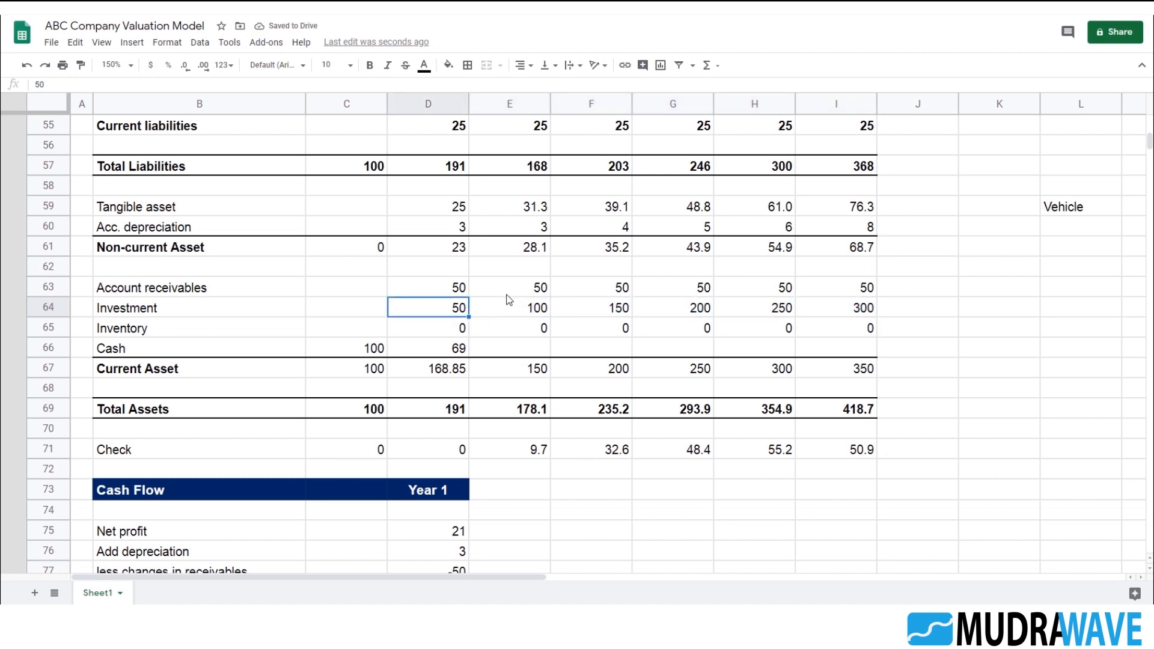
- Calculate the Year 1 Other income in D27 as 10% of the Investment with the formula =D64*10%
scroll(488, 297, "up", 5)
scroll(457, 280, "up", 6)
scroll(444, 291, "up", 2)
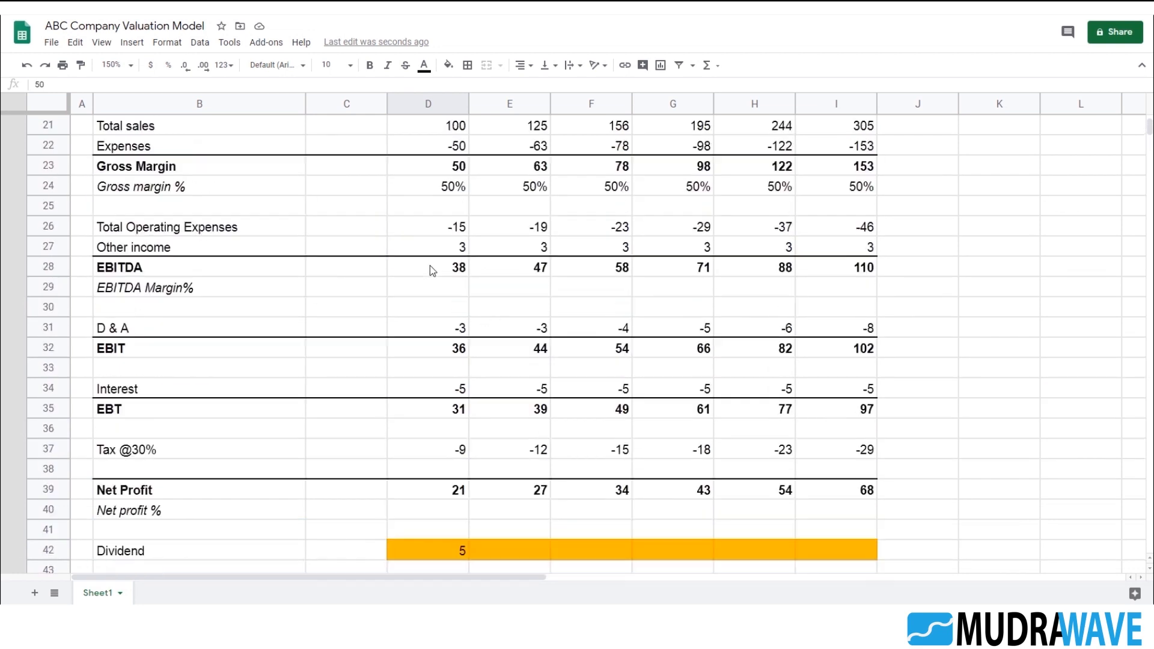
left_click(460, 290)
type("=")
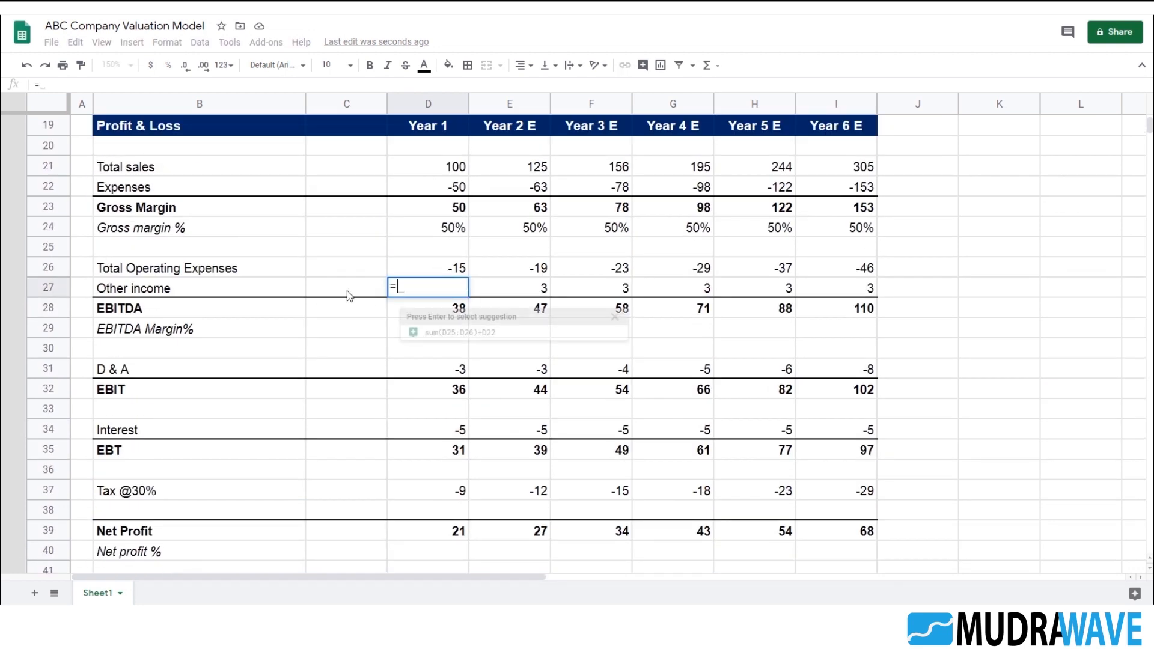
scroll(517, 289, "down", 7)
scroll(528, 286, "down", 4)
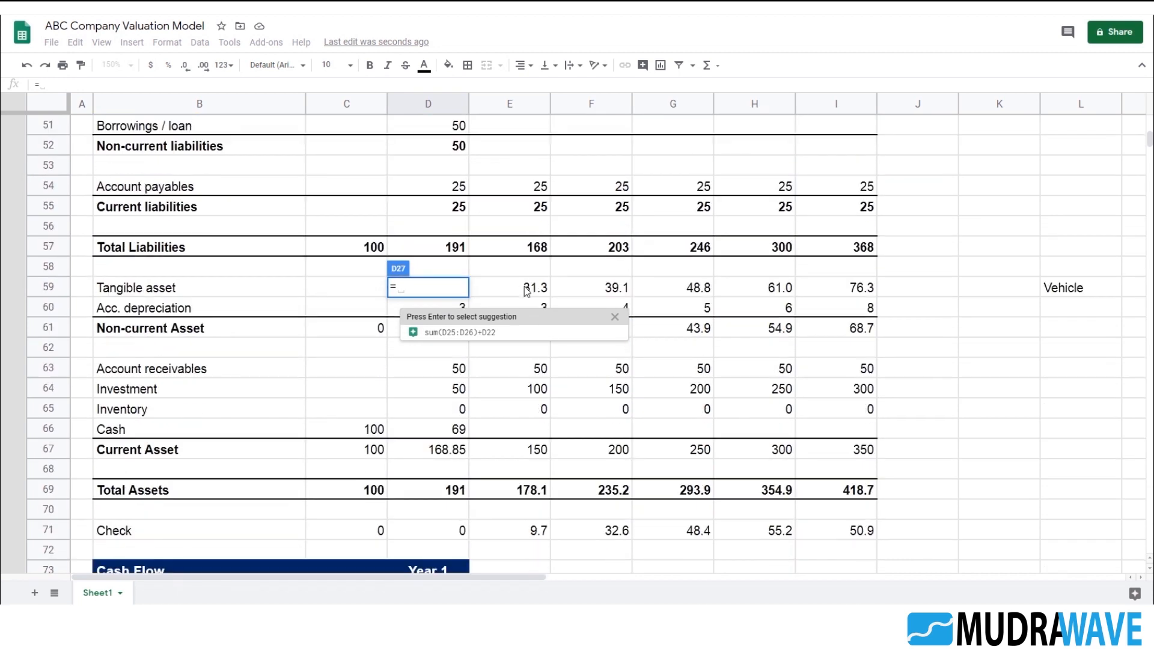
scroll(368, 466, "up", 1)
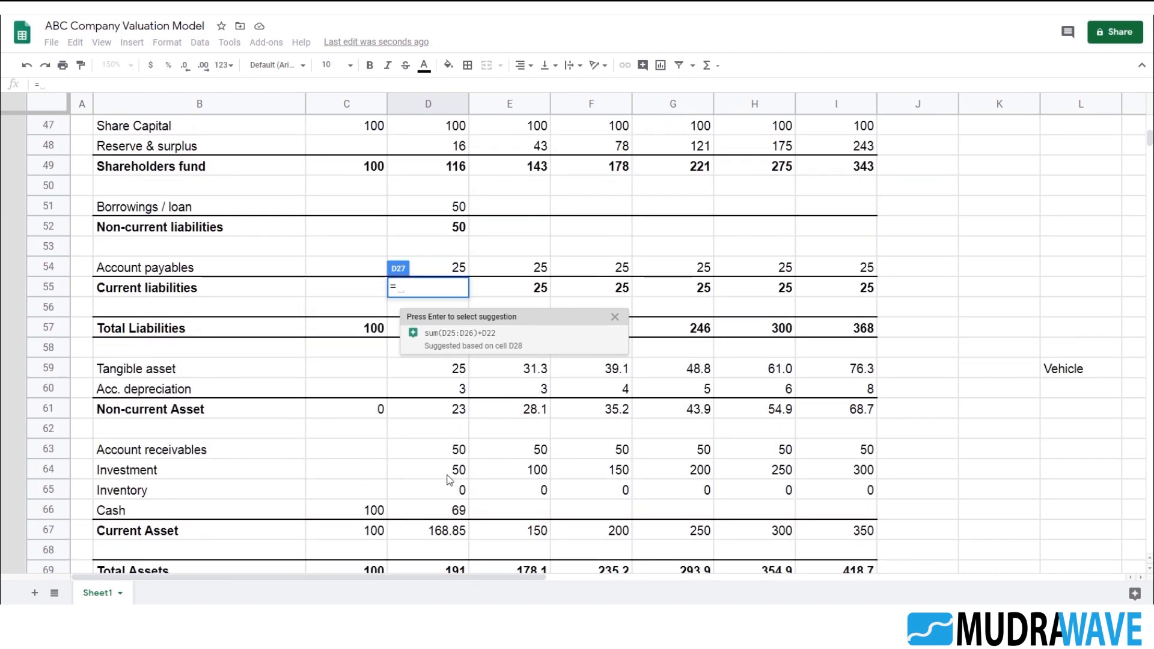
left_click(467, 470)
type("*10%")
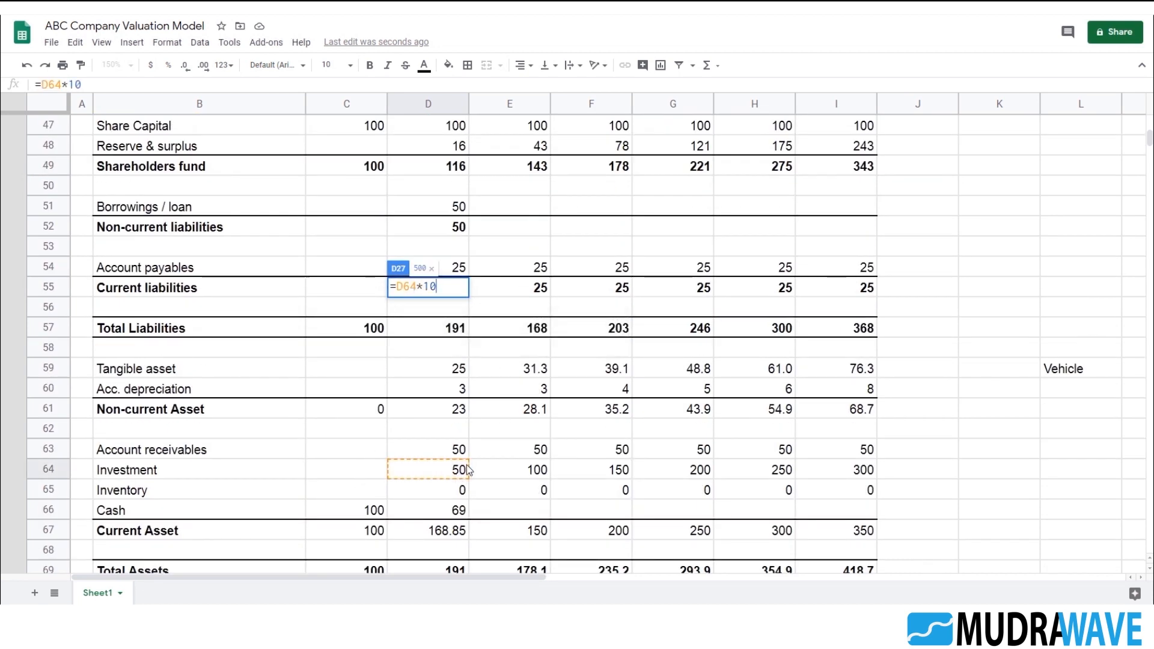
key("Return")
- Fill the Other income formula from D27 across to I27 for Years 2 to 6
key("Up")
key("Up")
key("Down")
key("shift+Right")
key("shift+Right")
key("shift+Right")
key("shift+Right")
key("shift+Right")
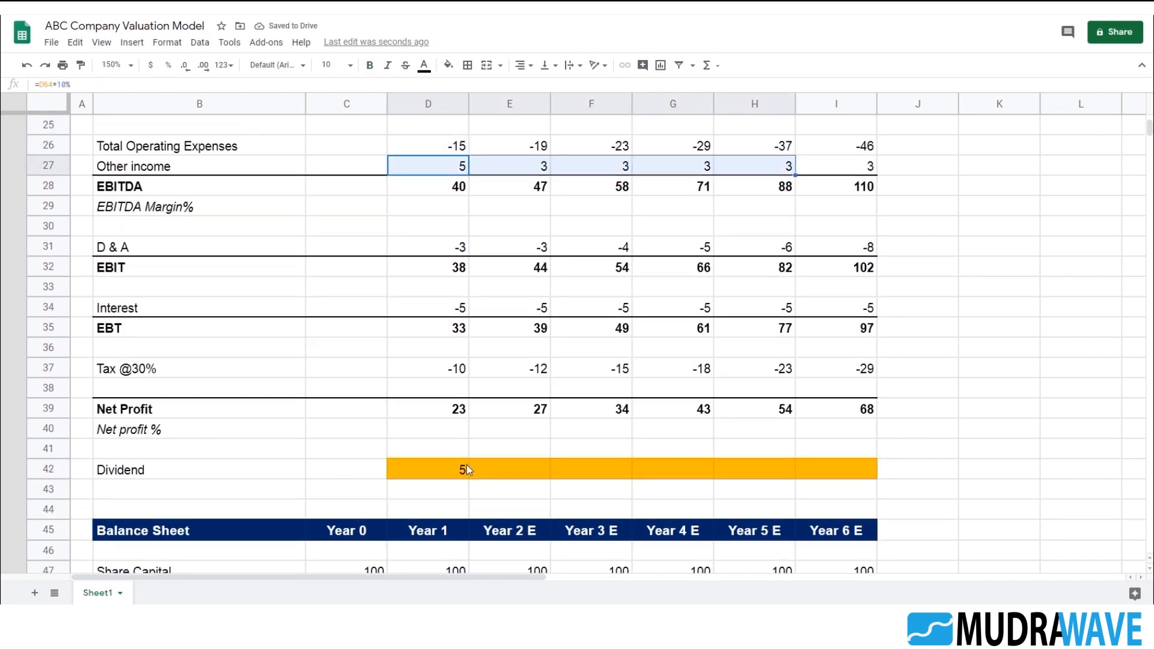
key("ctrl+r")
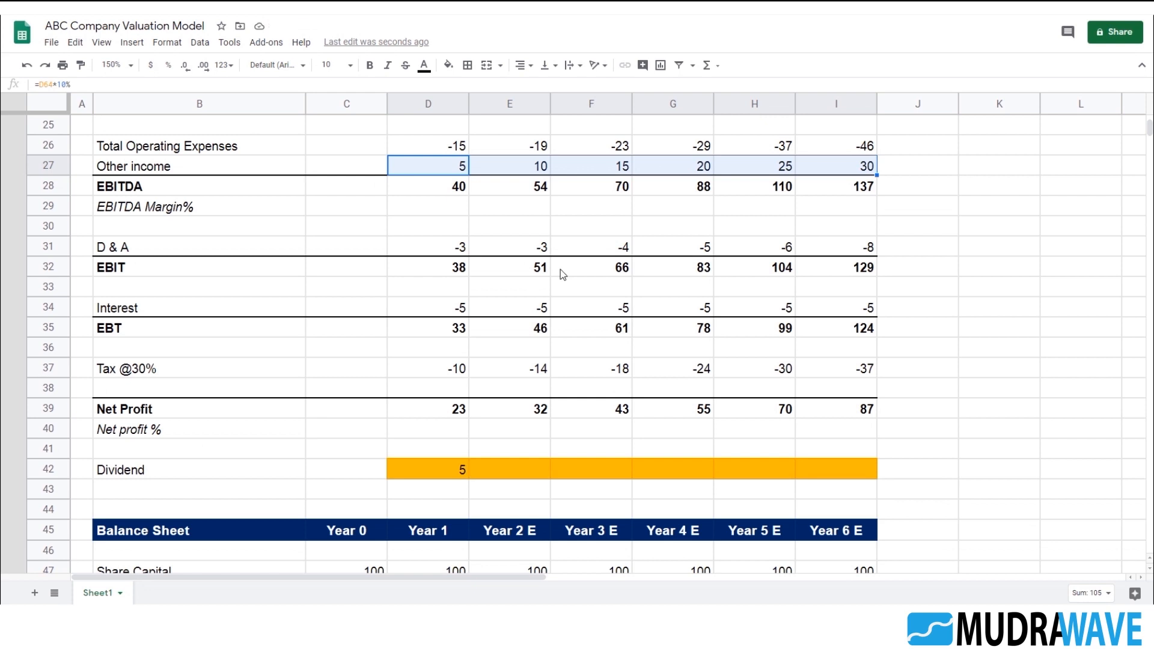
- Set the Year 2 Inventory in E65 to 25
scroll(560, 269, "down", 10)
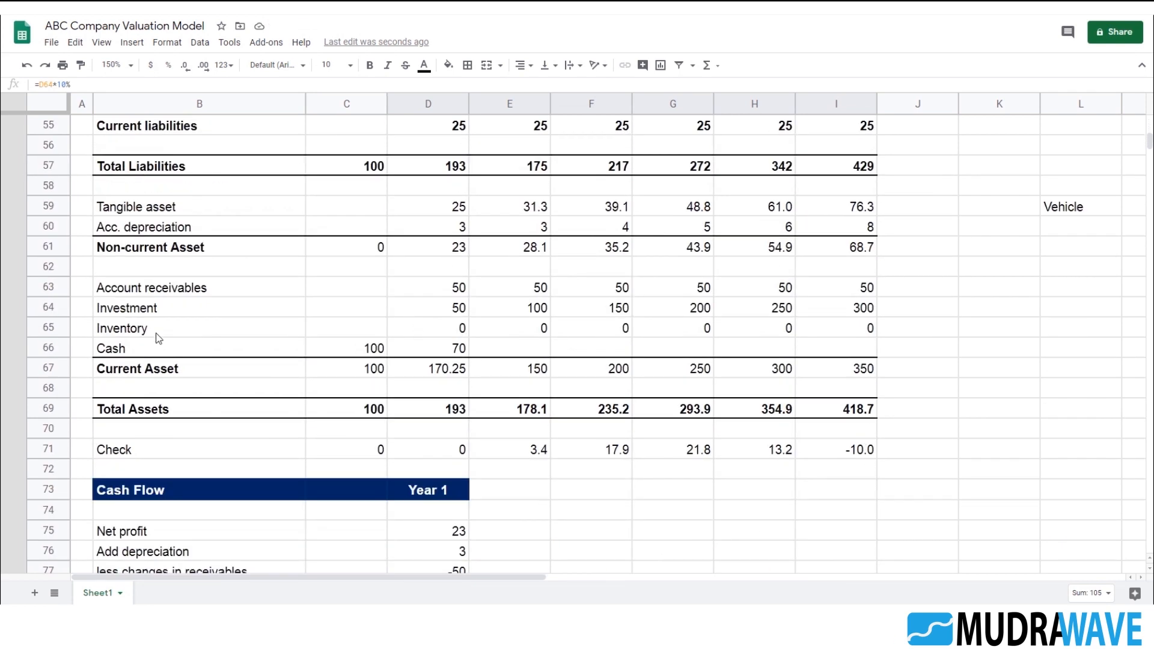
left_click(157, 333)
left_click(457, 332)
left_click(521, 335)
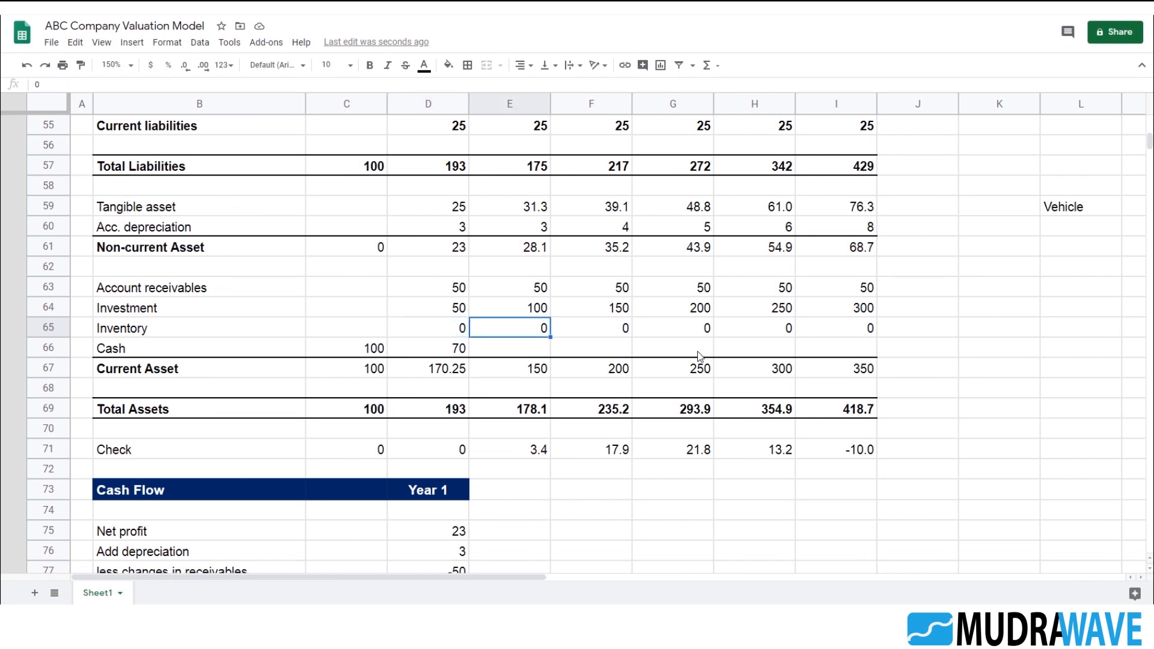
type("25")
key("Tab")
- Project the Year 3 Inventory in F65 with the formula =E65+25
type("=")
key("Left")
type("+14")
key("BackSpace")
key("BackSpace")
type("25")
key("Return")
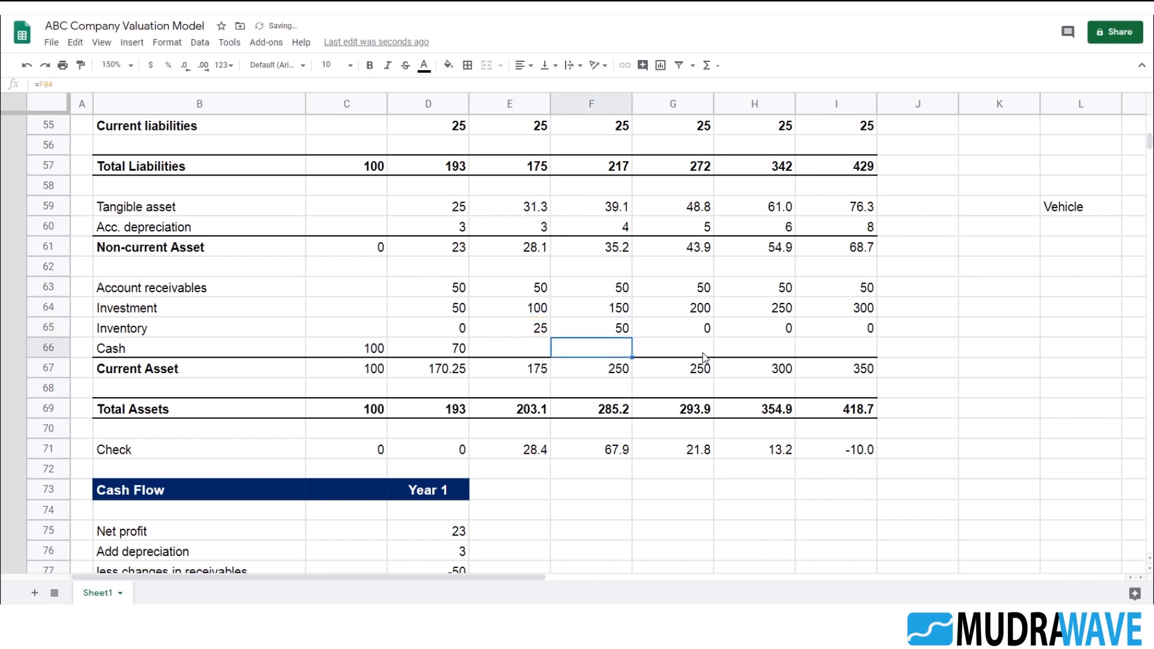
- Fill the Inventory formula from F65 across to I65 for Years 4 to 6
key("Up")
key("shift+Right")
key("shift+Right")
key("shift+Right")
key("ctrl+r")
key("Right")
key("Right")
key("Right")
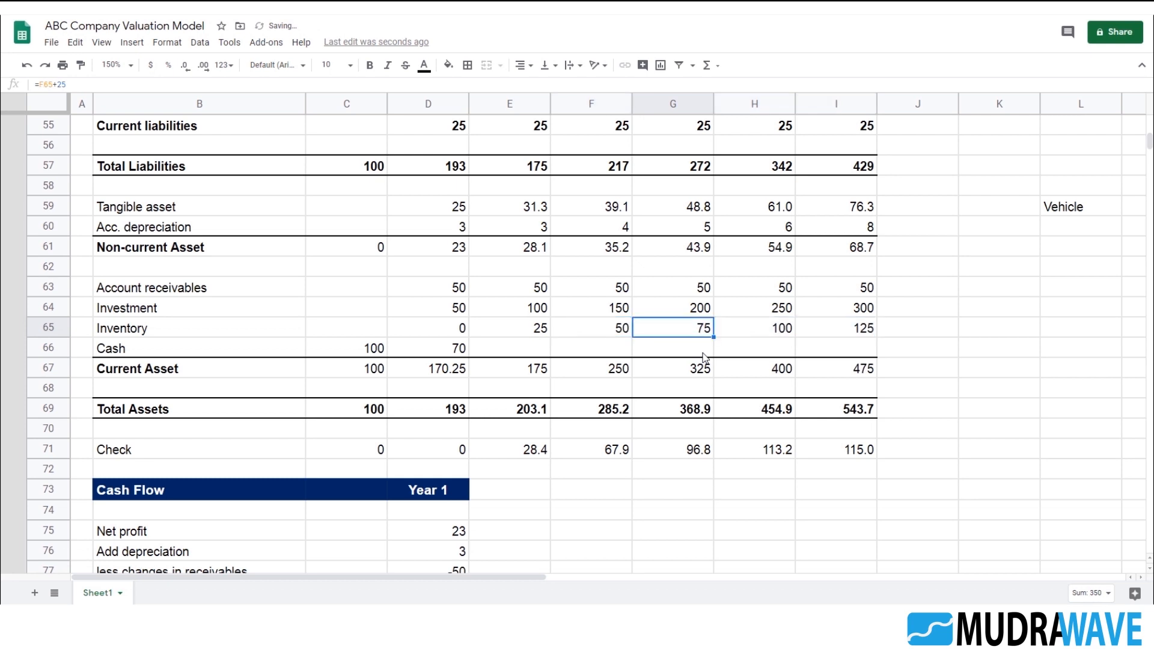
- Examine the Year 1 Cash cell D66 and the Cash Flow statement that feeds it
key("Left")
key("Left")
key("Left")
key("Left")
key("Left")
key("Down")
scroll(545, 327, "down", 3)
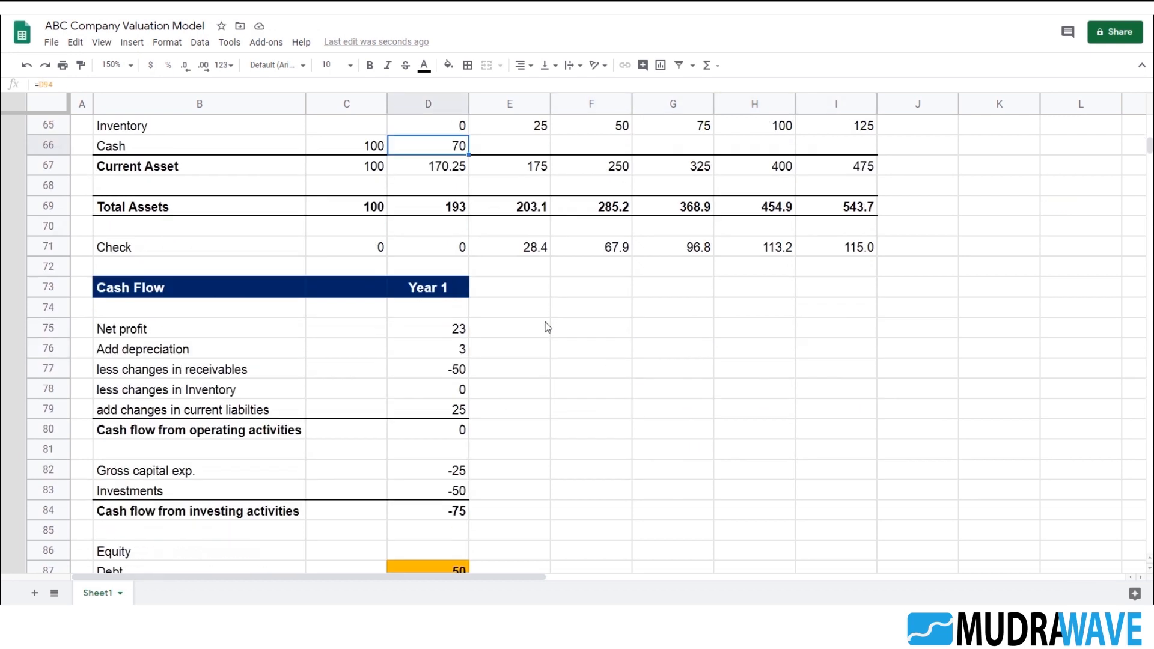
- Fill the Year 1 Cash Flow column D73:D94, from header to Ending Cash, across to column I
left_click(464, 284)
scroll(476, 296, "down", 1)
scroll(479, 301, "down", 5)
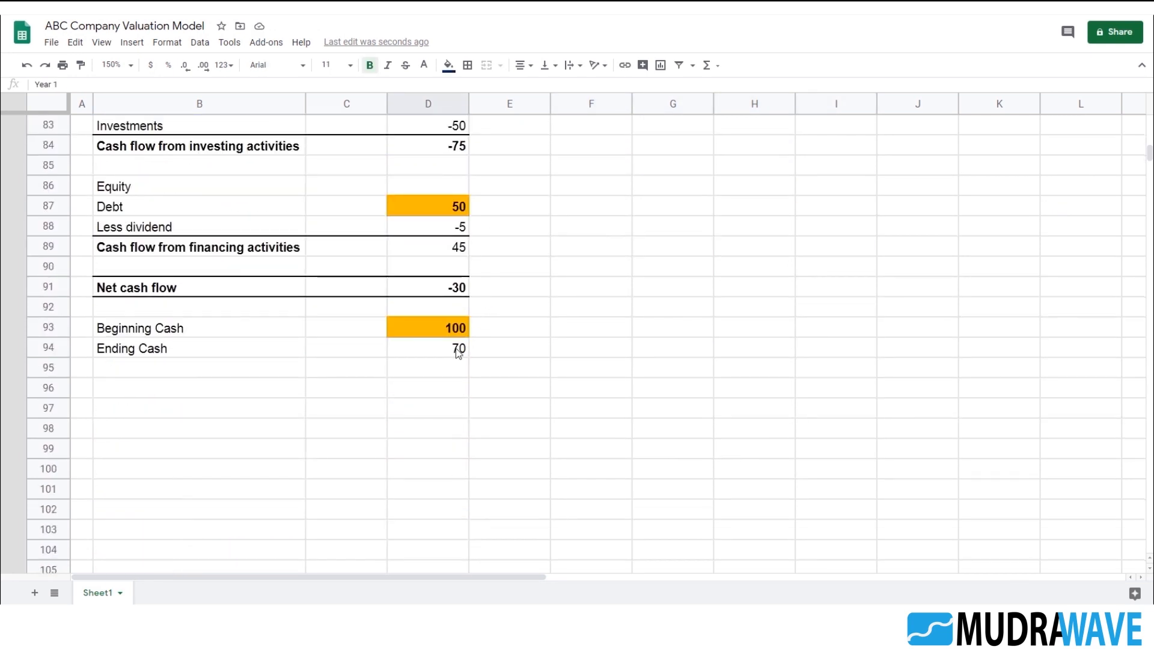
left_click(459, 347, "shift")
scroll(590, 361, "up", 4)
scroll(727, 325, "up", 2)
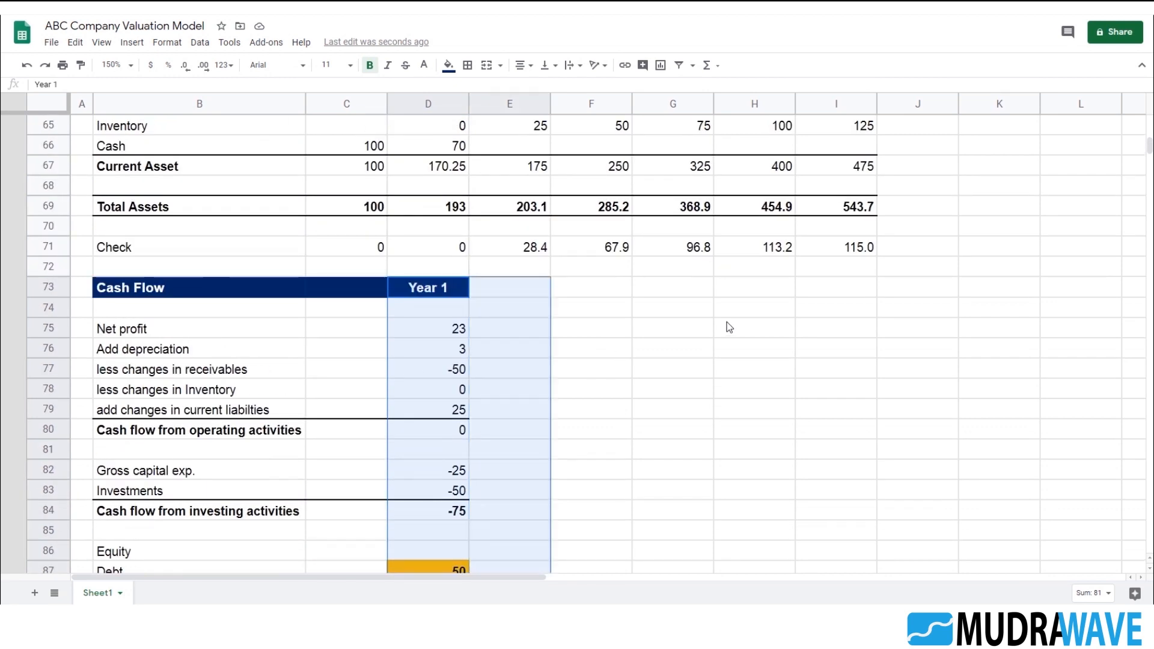
key("shift+Right")
key("shift+Right")
key("shift+Right")
key("shift+Right")
key("shift+Right")
key("ctrl+r")
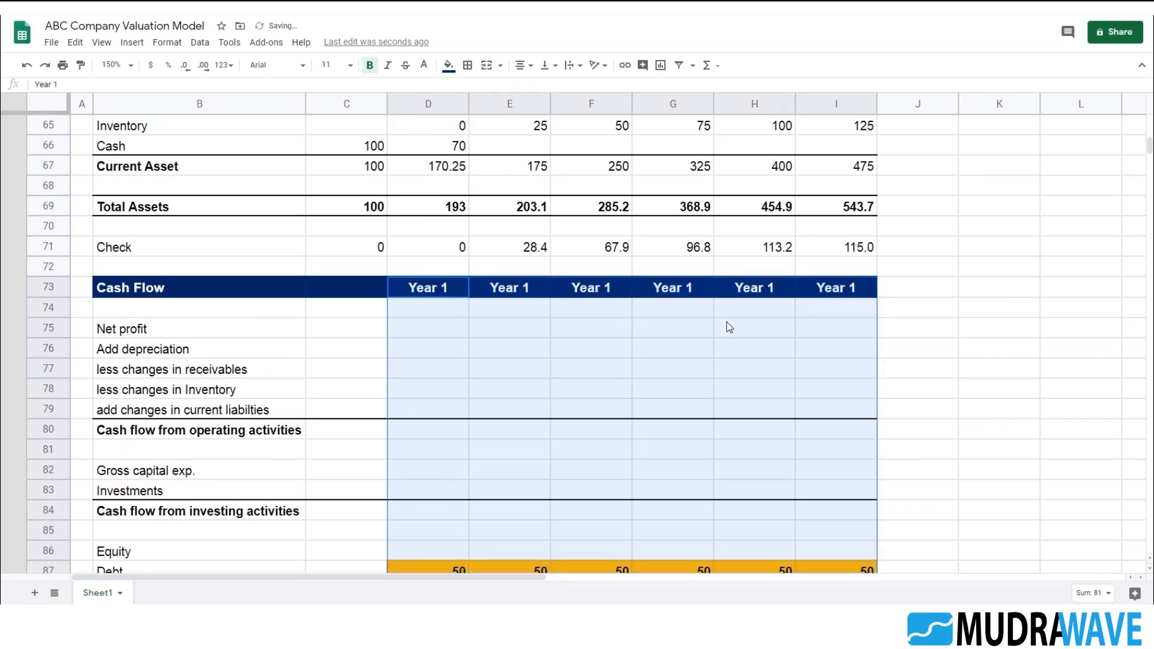
- Copy the Year 2 E to Year 6 E headings from the Balance Sheet into the Cash Flow header, starting at E73
left_click(517, 287)
scroll(527, 349, "up", 2)
scroll(527, 348, "up", 7)
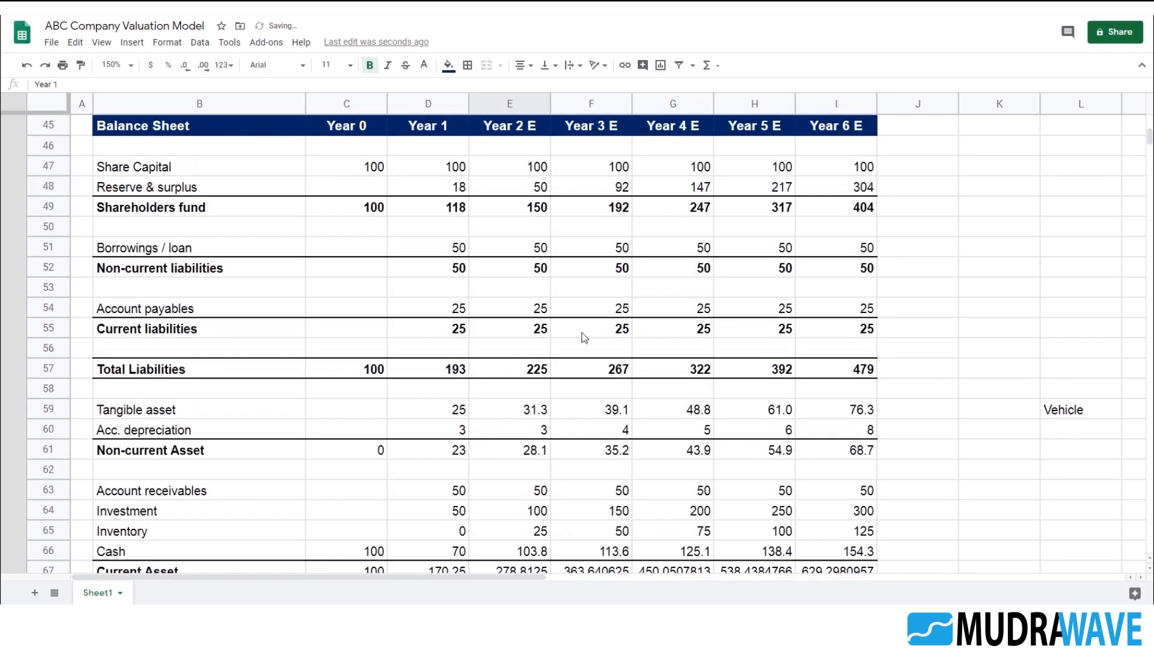
left_click_drag(529, 255, 822, 251)
key("ctrl+c")
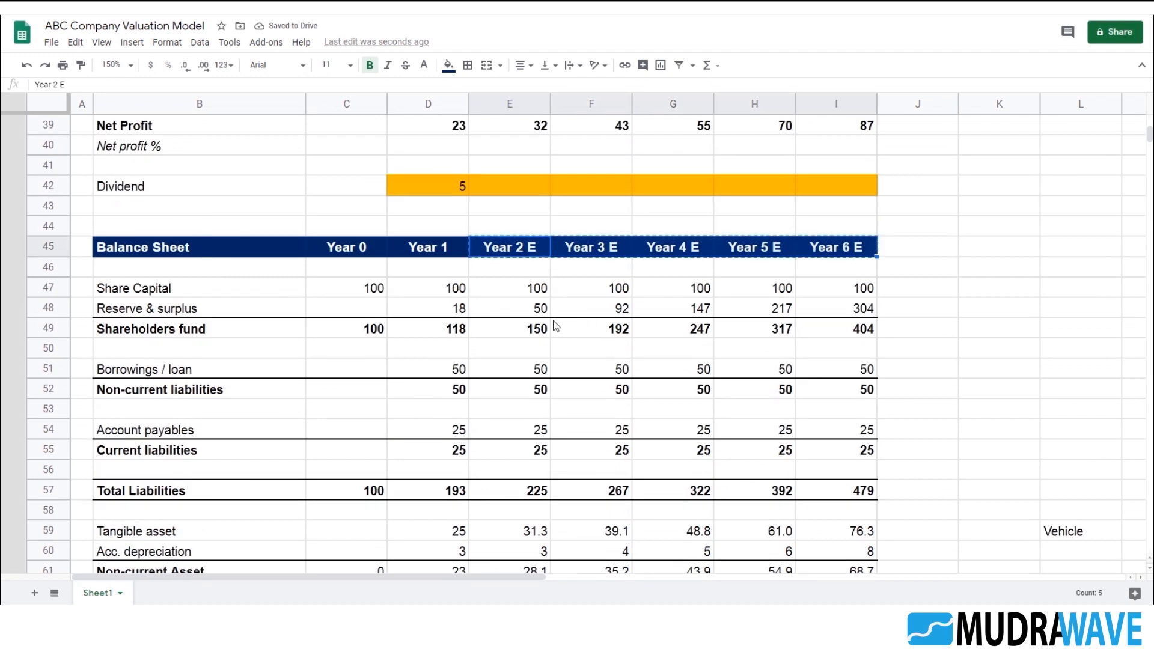
scroll(556, 328, "down", 5)
left_click(518, 496)
key("ctrl+v")
- Review the projected Cash Flow rows and trace Net profit and Add depreciation to the Balance Sheet and Profit & Loss
scroll(550, 484, "down", 3)
left_click(586, 415)
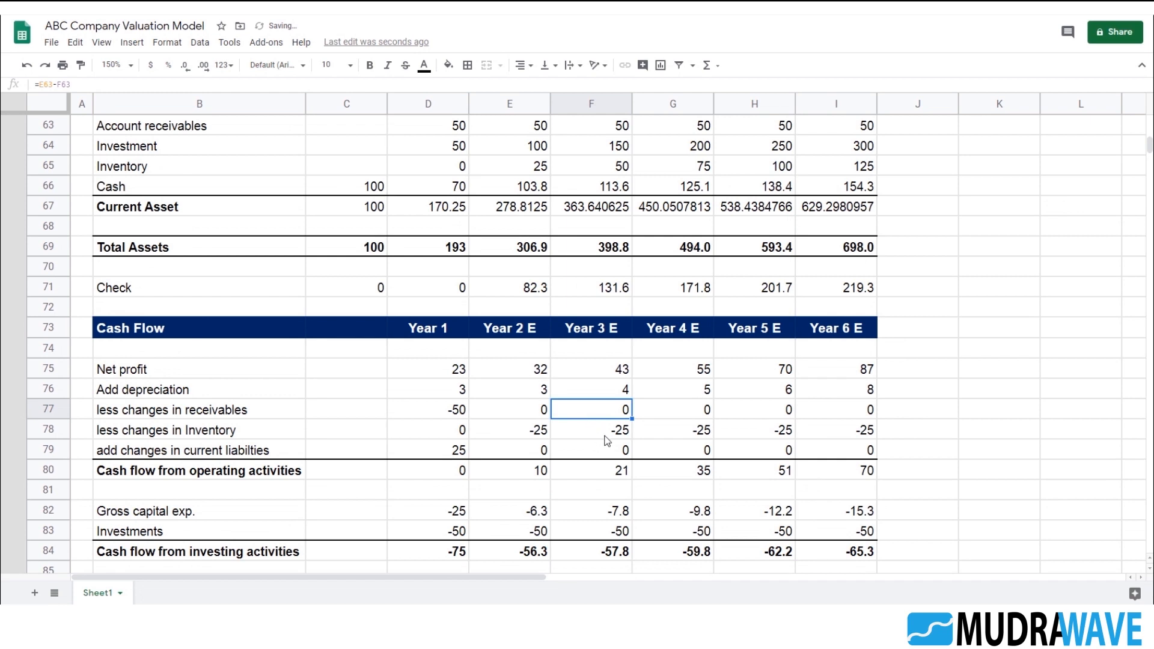
scroll(595, 418, "down", 2)
scroll(429, 355, "up", 2)
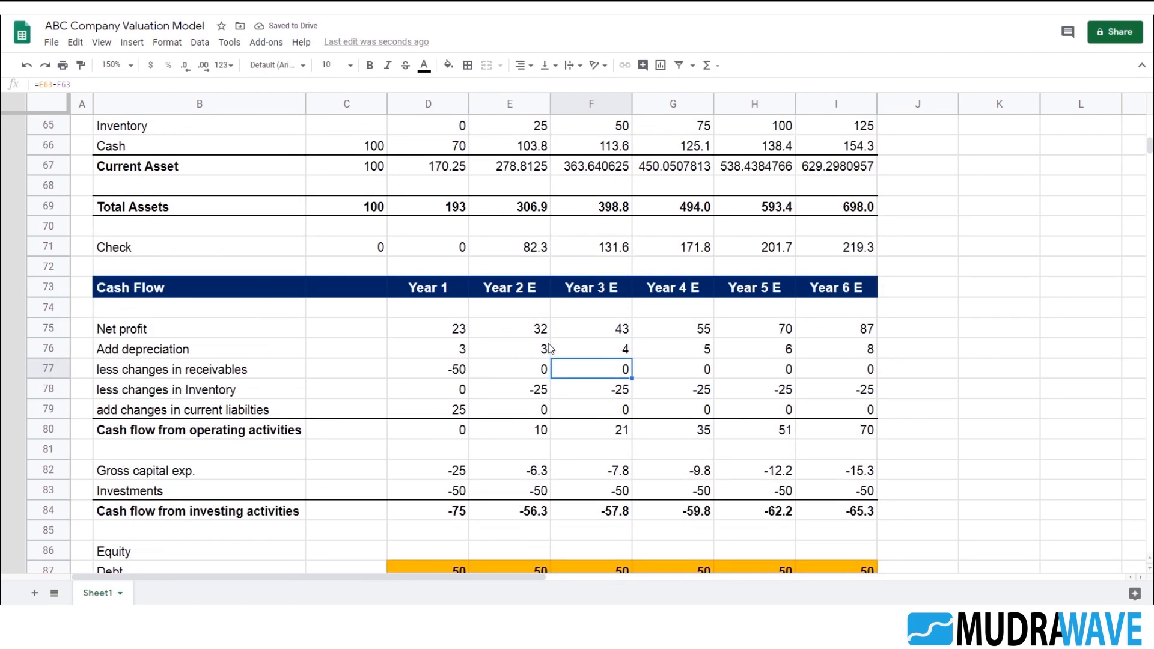
left_click_drag(451, 329, 851, 335)
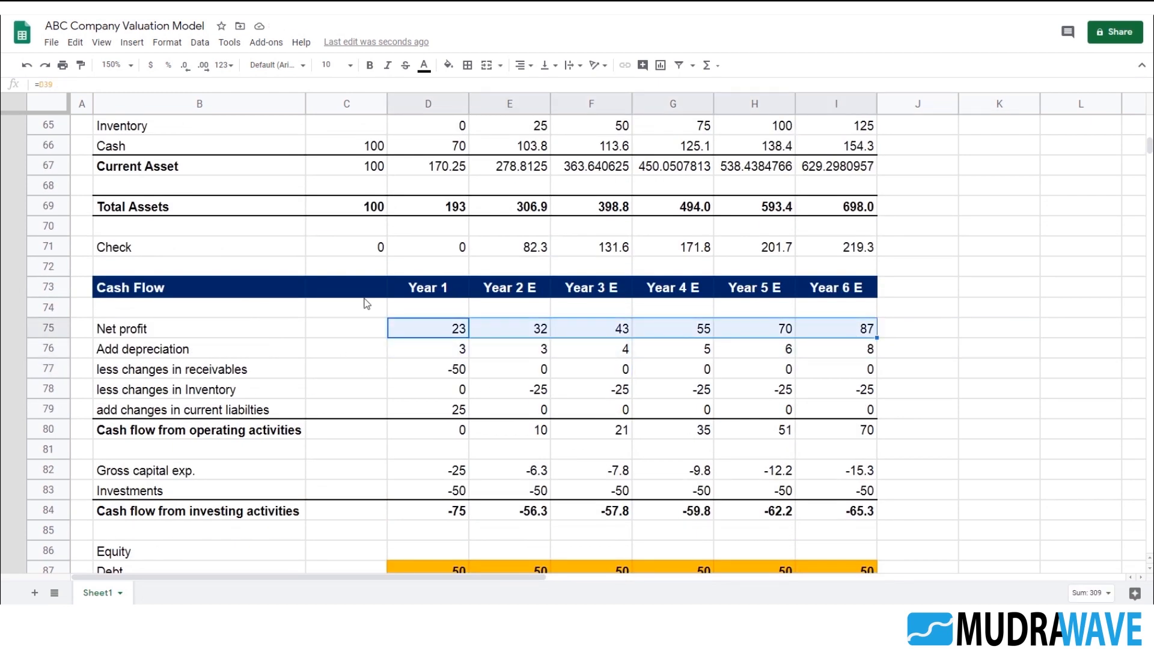
left_click(448, 355)
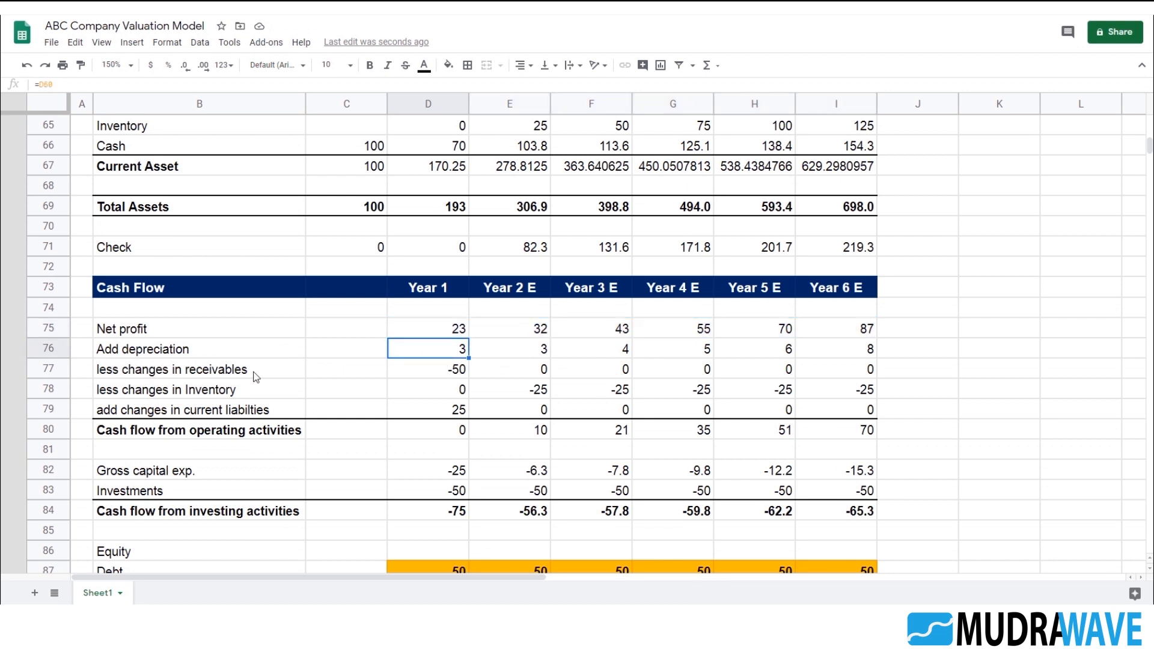
scroll(519, 390, "up", 7)
left_click(461, 438)
scroll(525, 463, "up", 8)
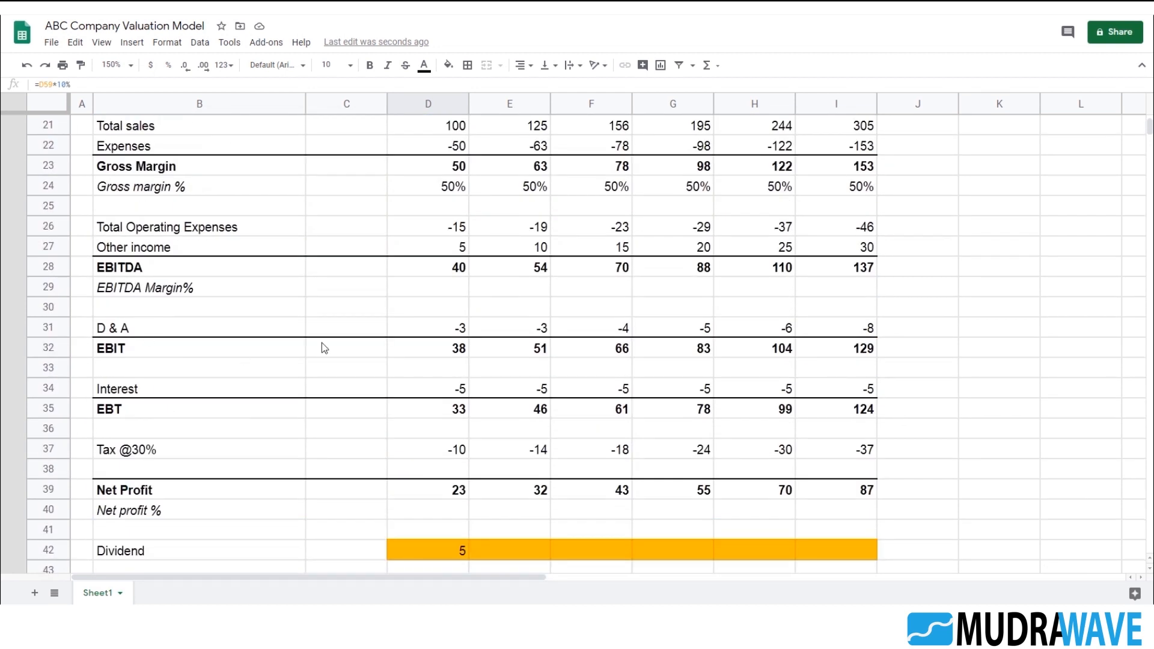
left_click(435, 329)
type("=-")
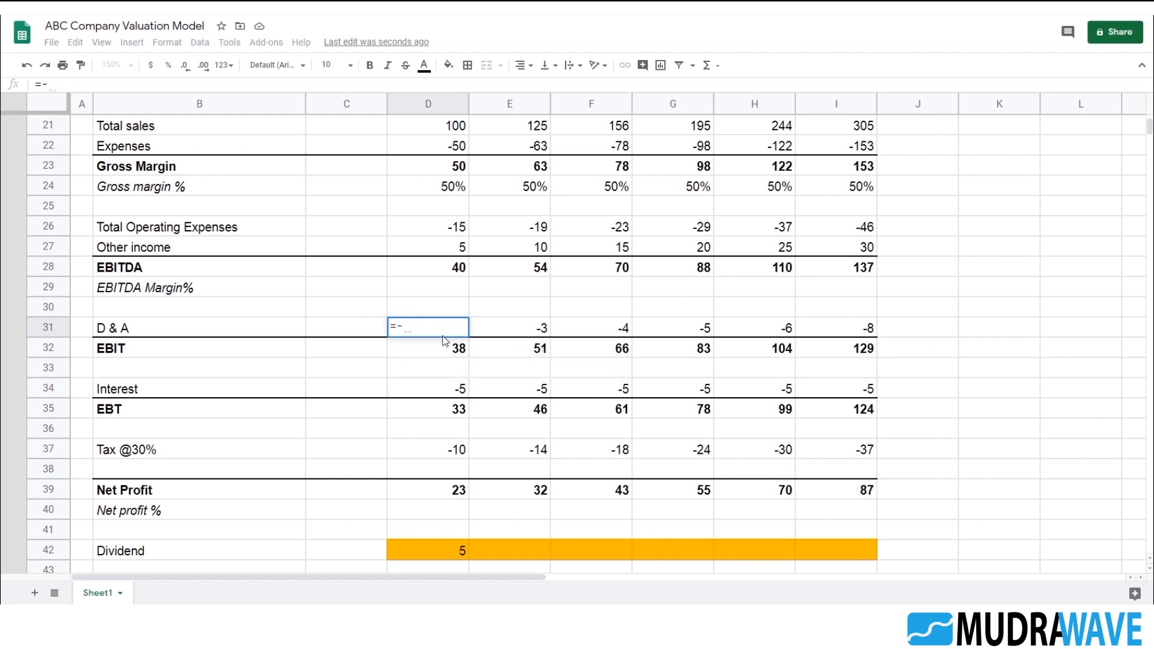
key("Escape")
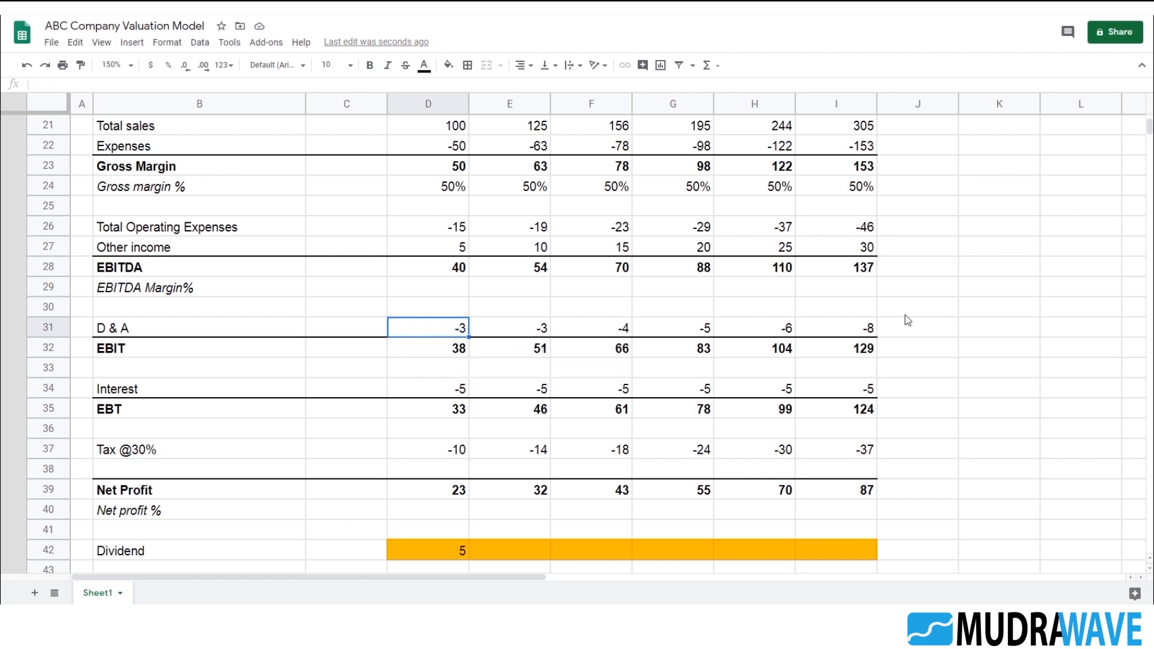
- Review the projected Balance Sheet and the less changes in receivables row of the Cash Flow statement
scroll(806, 307, "down", 2)
scroll(806, 306, "down", 7)
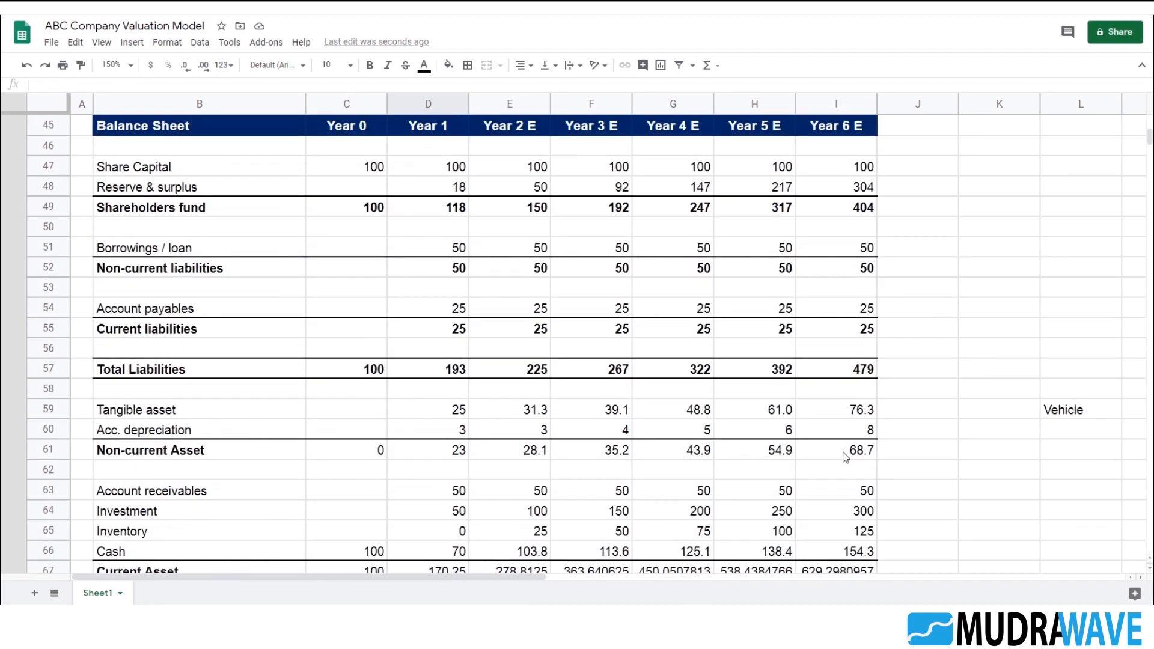
scroll(766, 359, "down", 9)
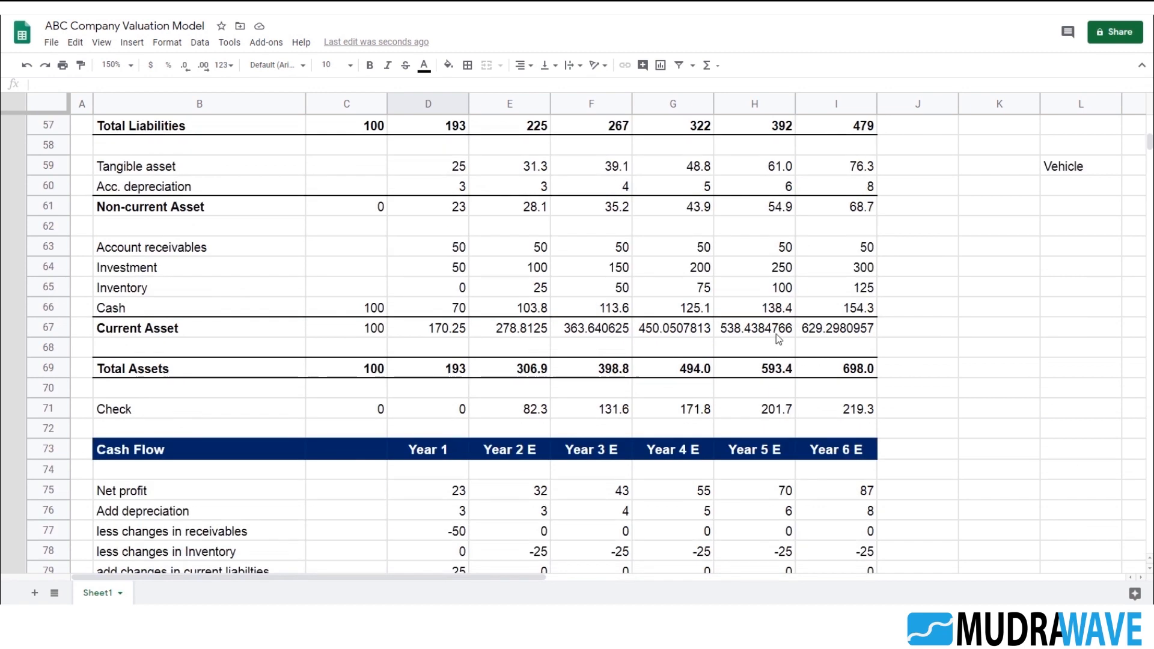
scroll(782, 334, "up", 5)
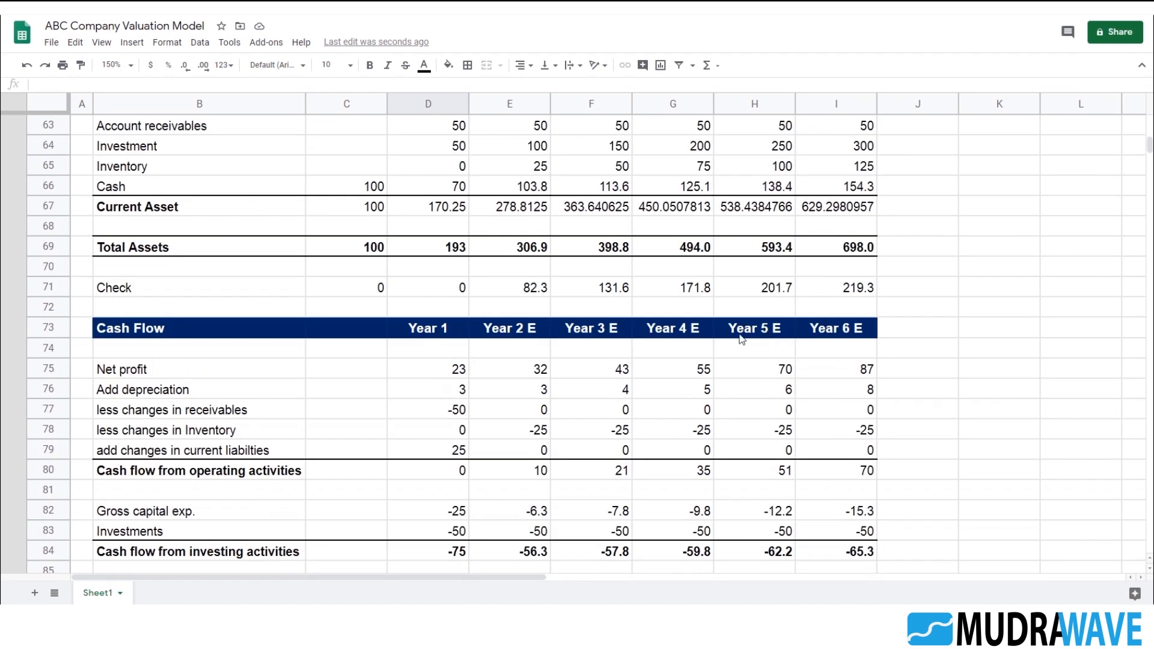
scroll(582, 343, "down", 1)
left_click(191, 333)
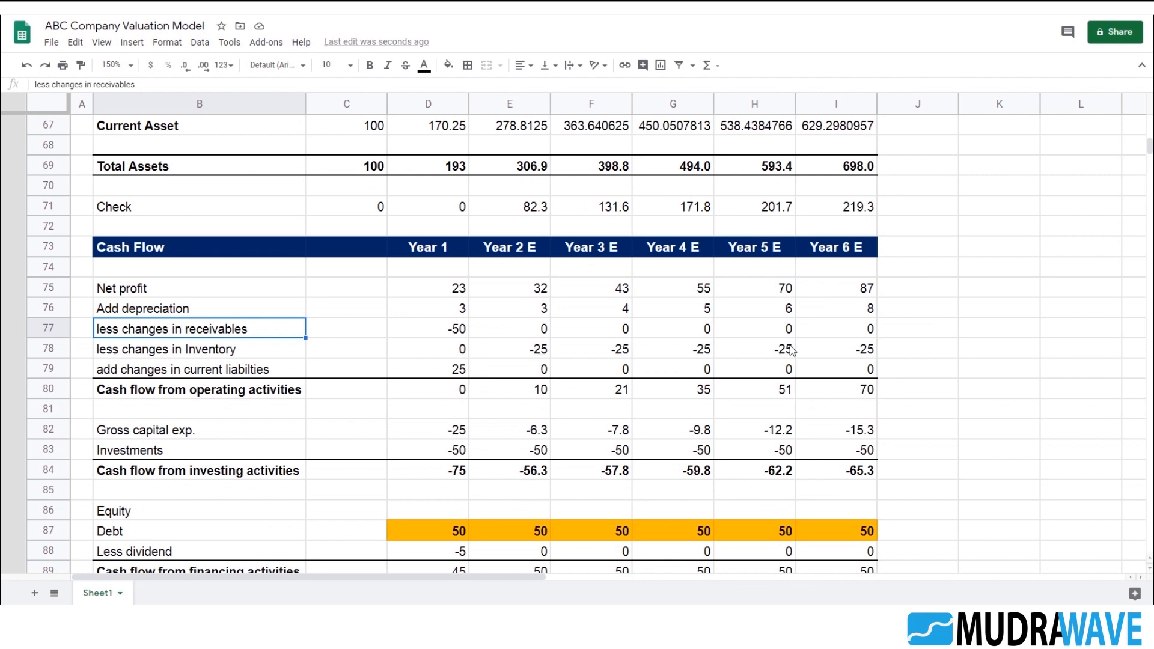
- Examine the Gross capital exp. and Investments rows of the Cash Flow against the Balance Sheet asset rows
scroll(505, 356, "down", 2)
left_click(159, 356)
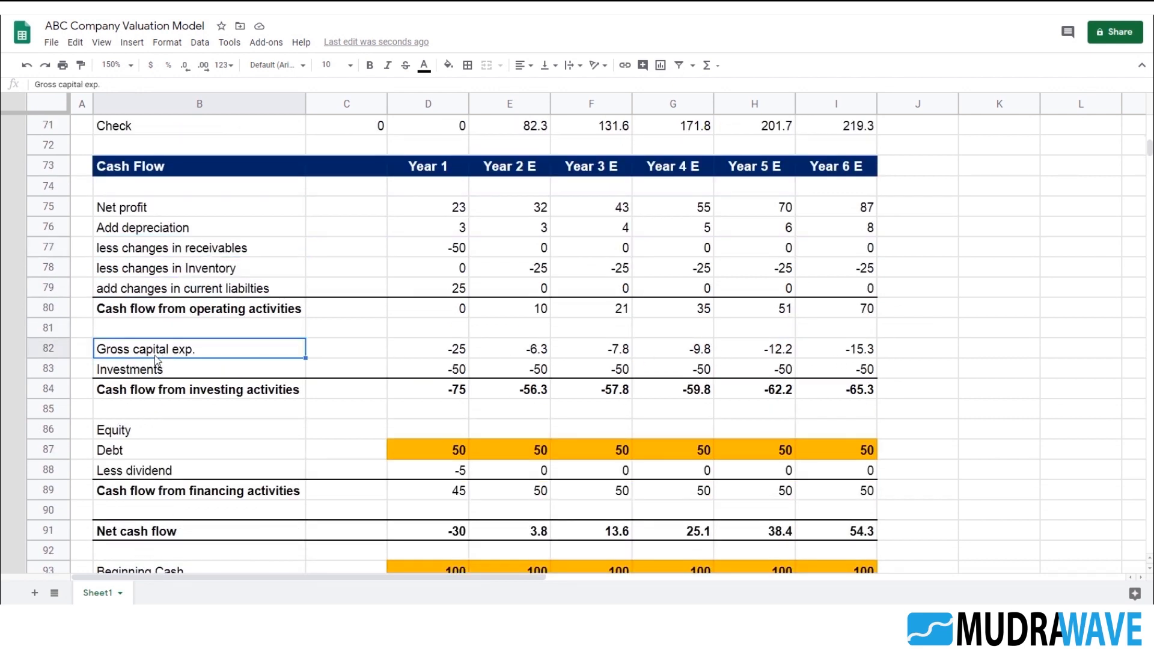
left_click(510, 356)
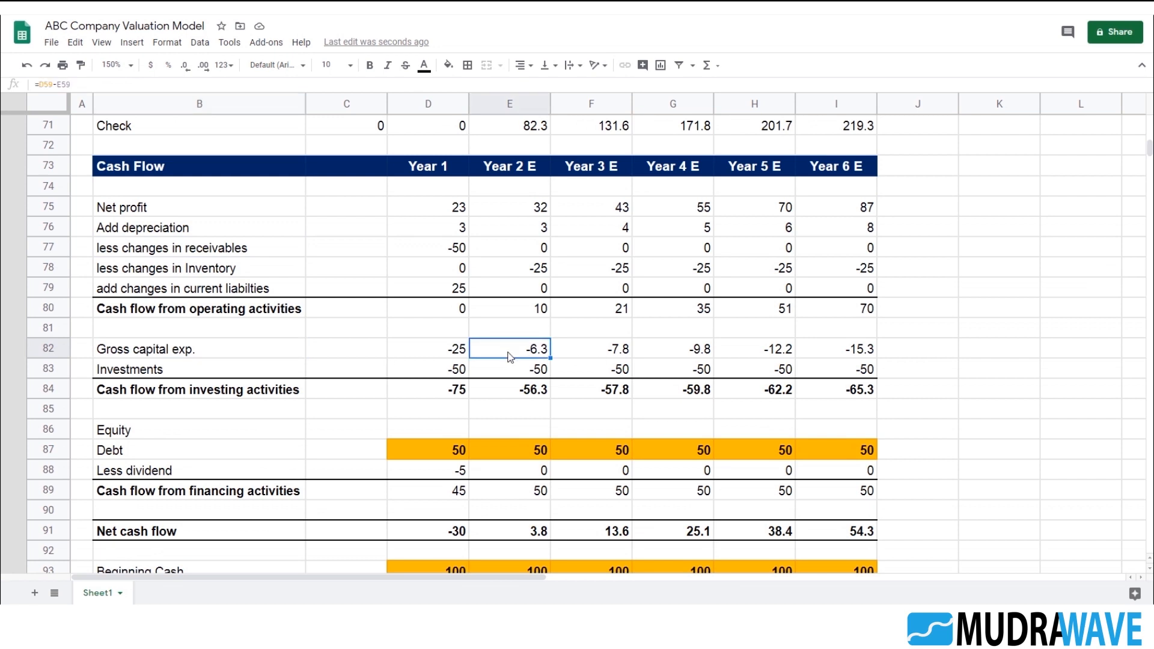
left_click(432, 353)
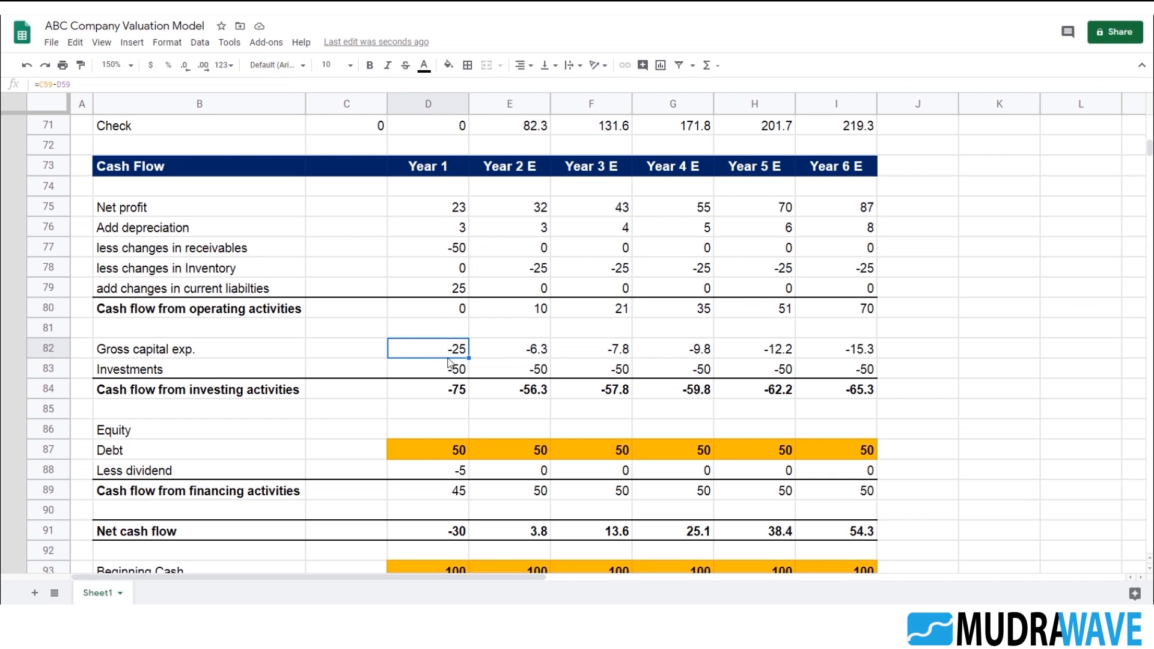
left_click(525, 357)
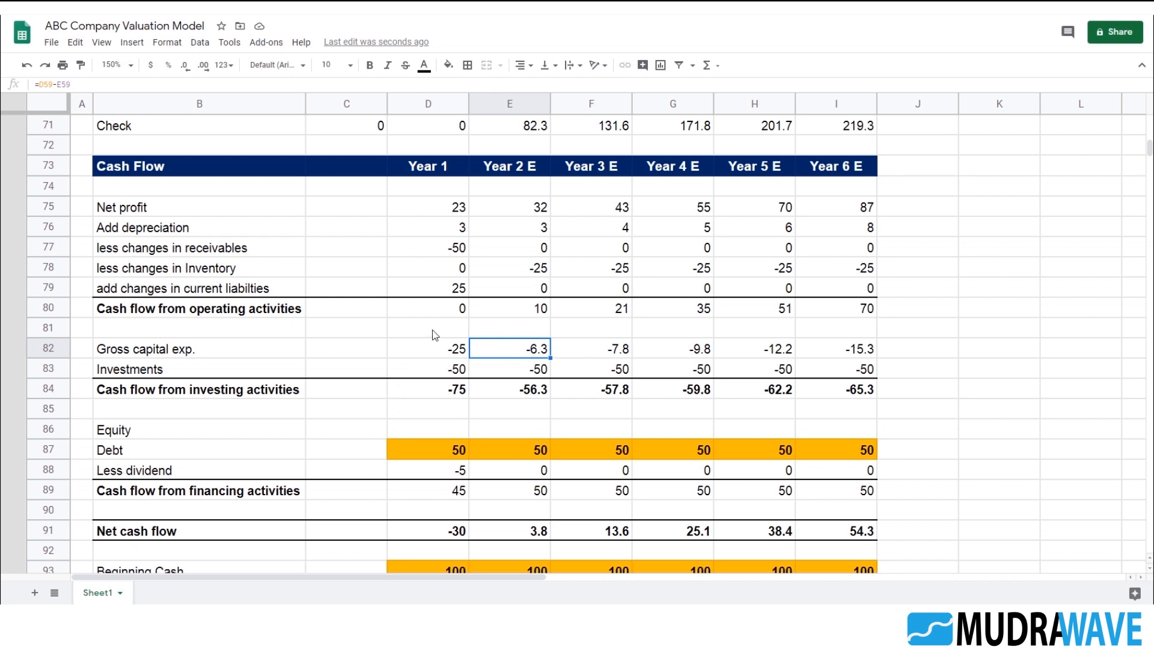
left_click(606, 353)
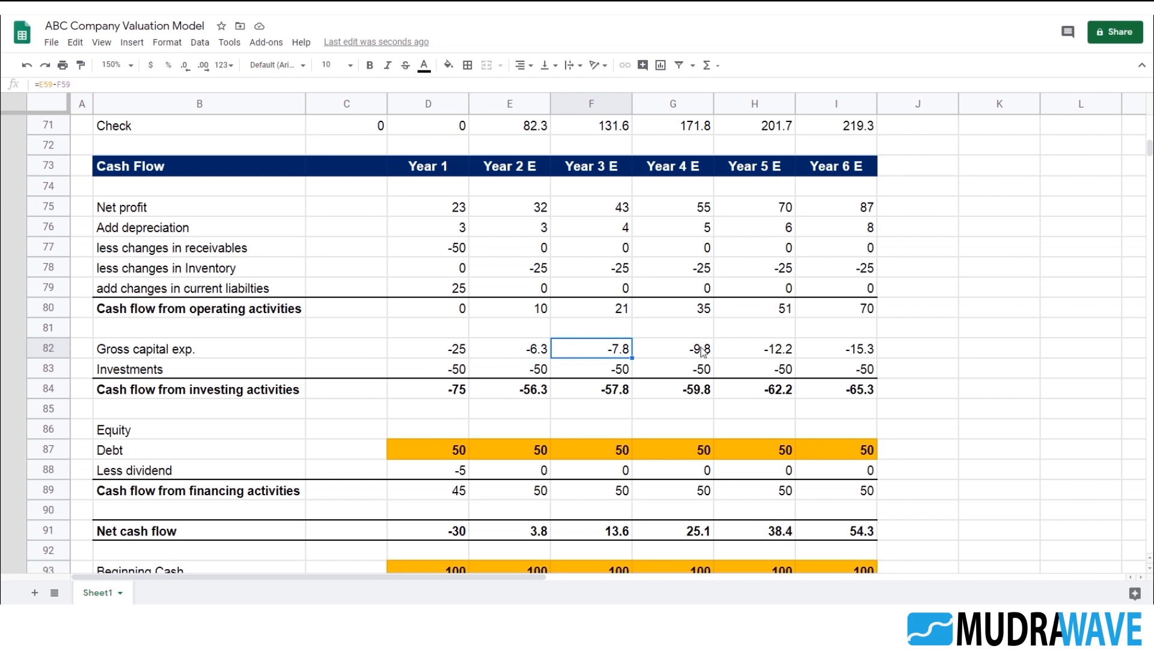
left_click(516, 354)
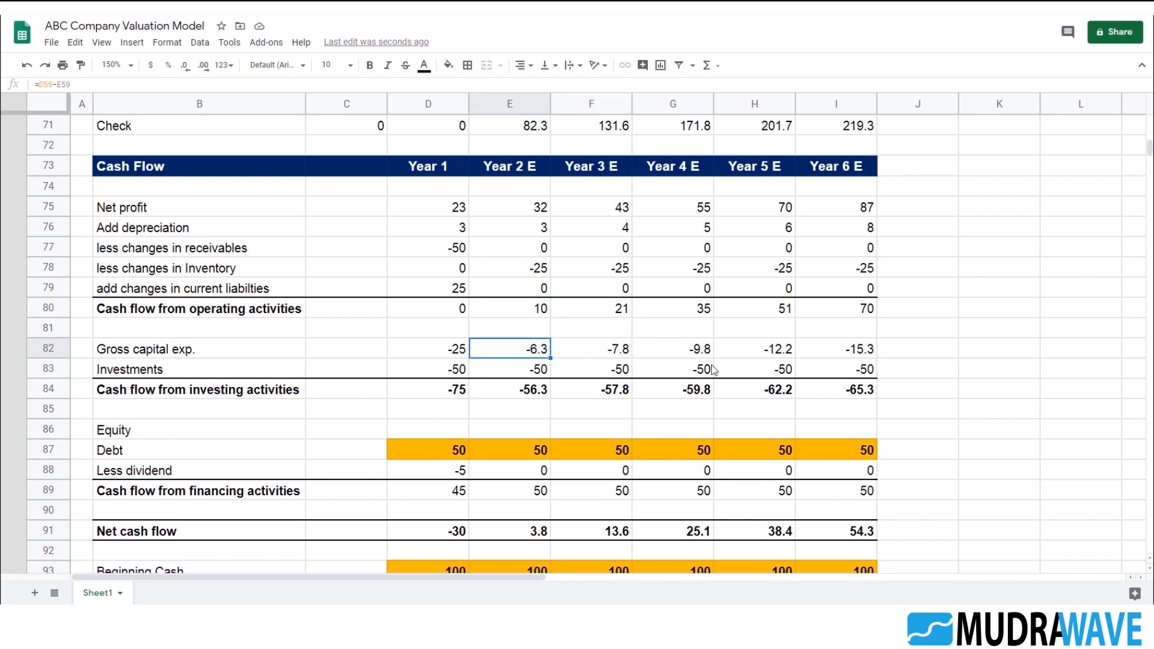
left_click(515, 368)
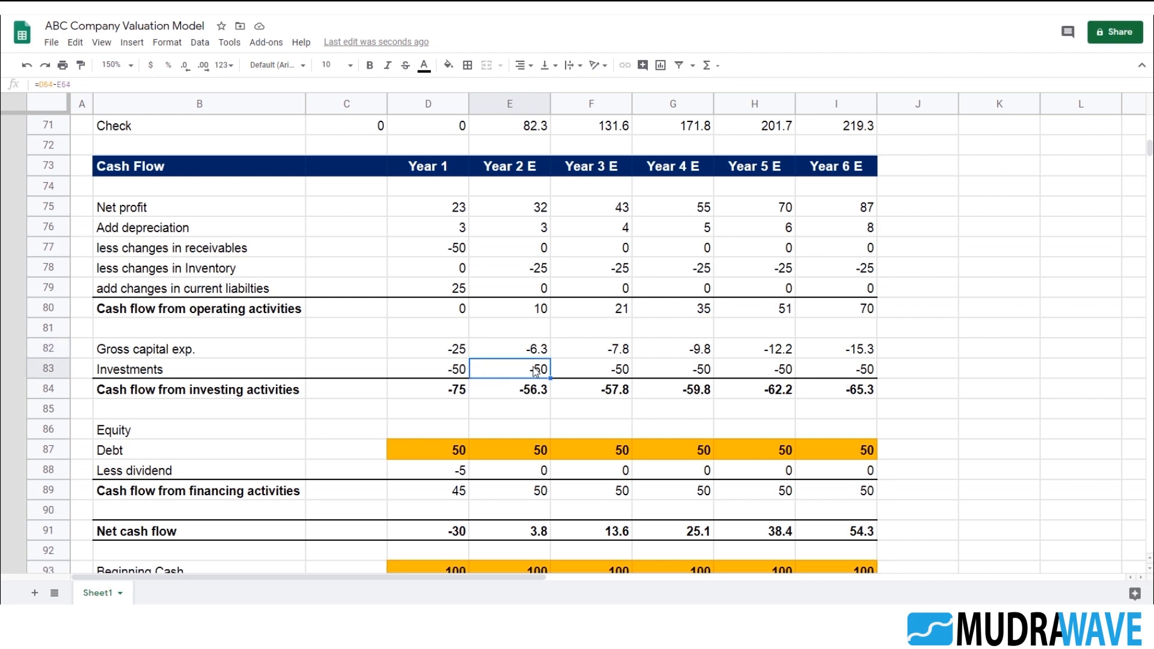
scroll(478, 369, "up", 5)
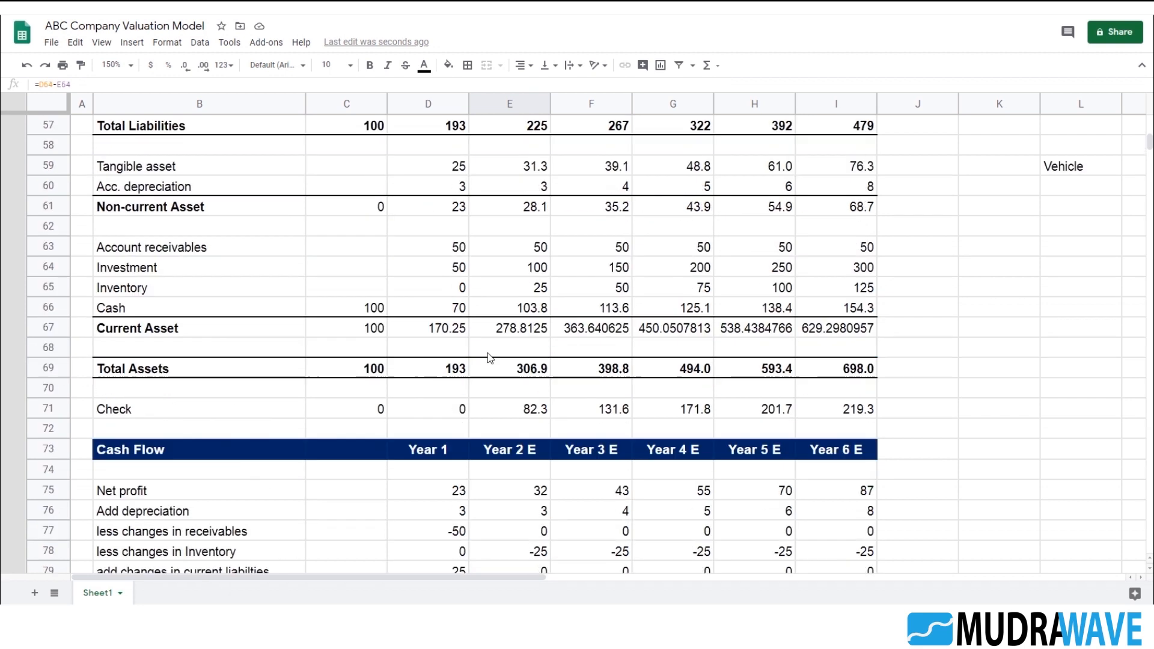
scroll(701, 411, "down", 6)
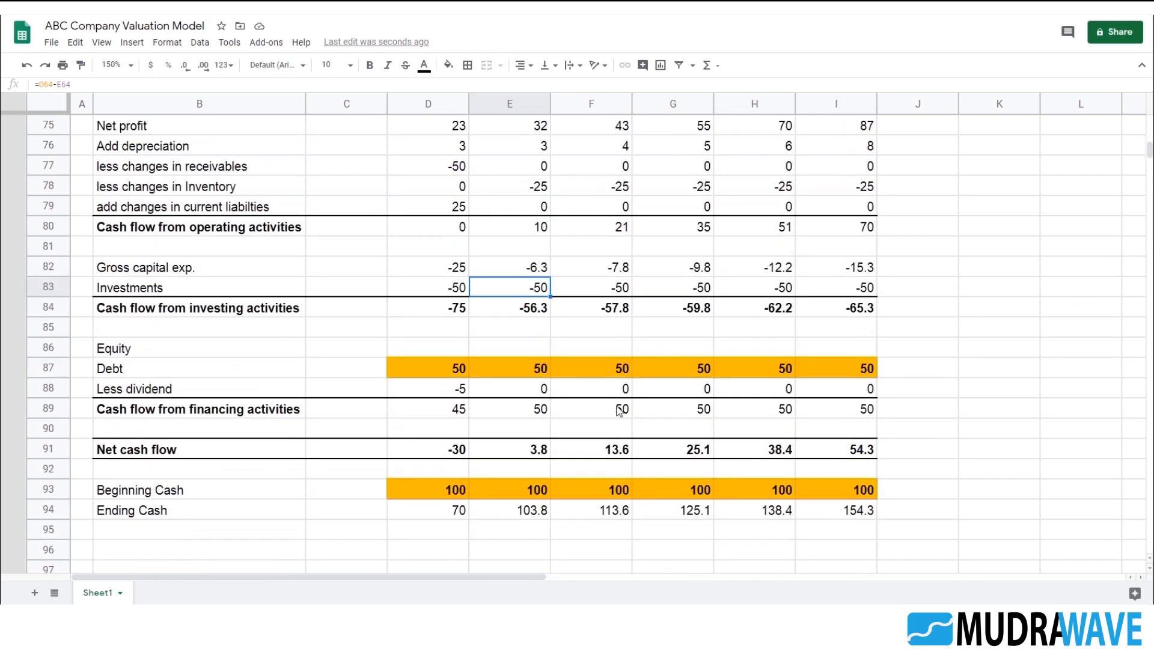
scroll(669, 359, "down", 1)
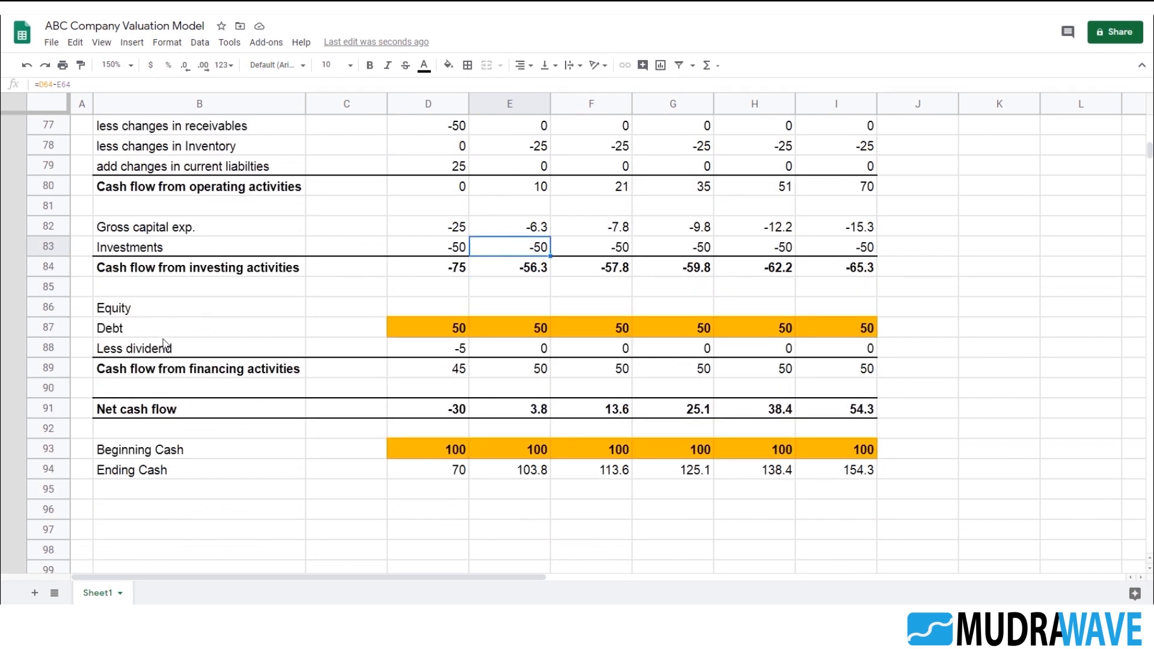
- Set the Year 2 E Debt in the Cash Flow, cell E87, to 25
left_click(438, 329)
left_click(520, 329)
left_click(601, 329)
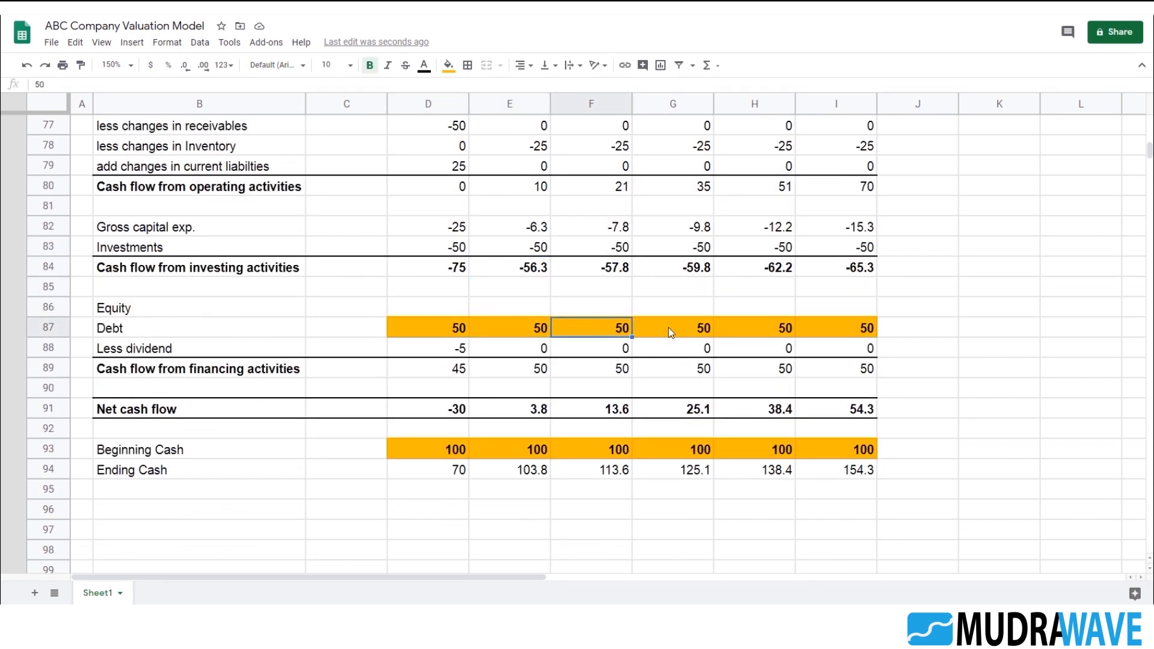
left_click(683, 329)
left_click(748, 335)
left_click(843, 335)
left_click(535, 332)
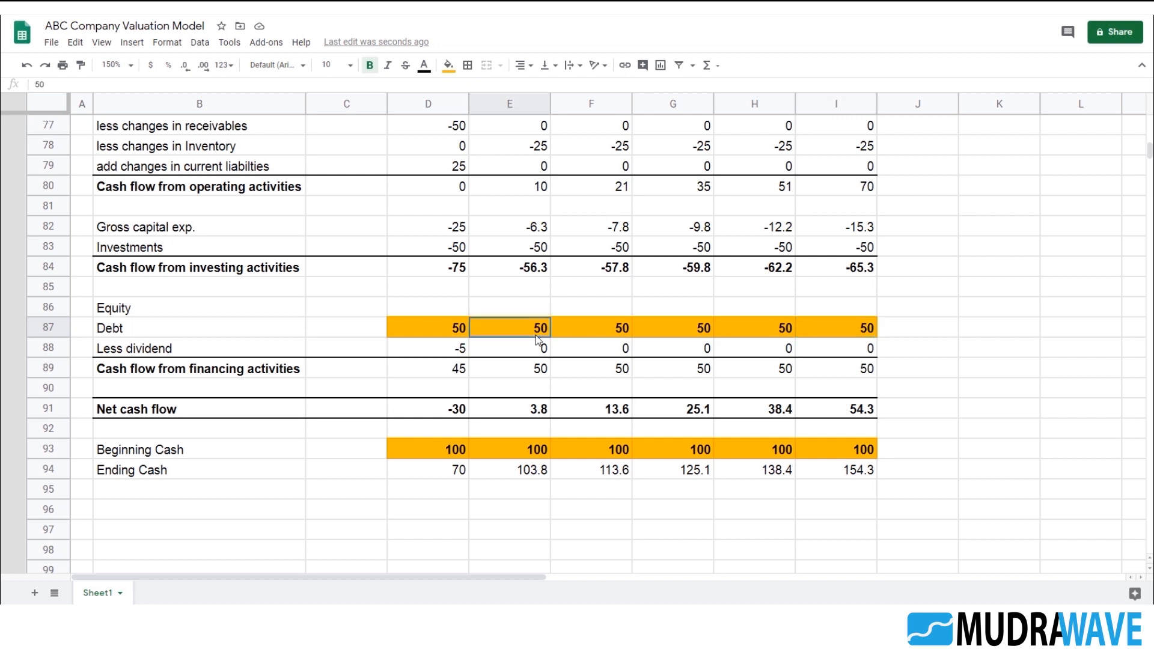
type("25")
key("Tab")
- Link the Year 3 E Debt in F87 to the previous year with =E87 and fill it across to I87
type("=")
key("Left")
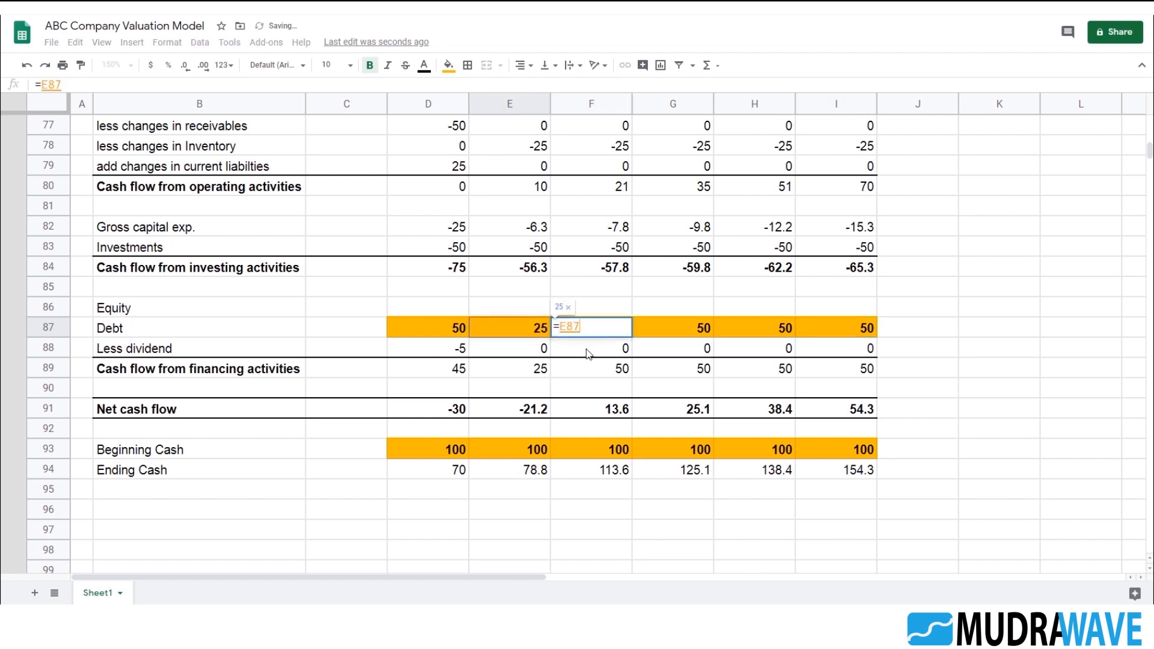
key("Return")
key("Up")
key("shift+Right")
key("shift+Right")
key("shift+Right")
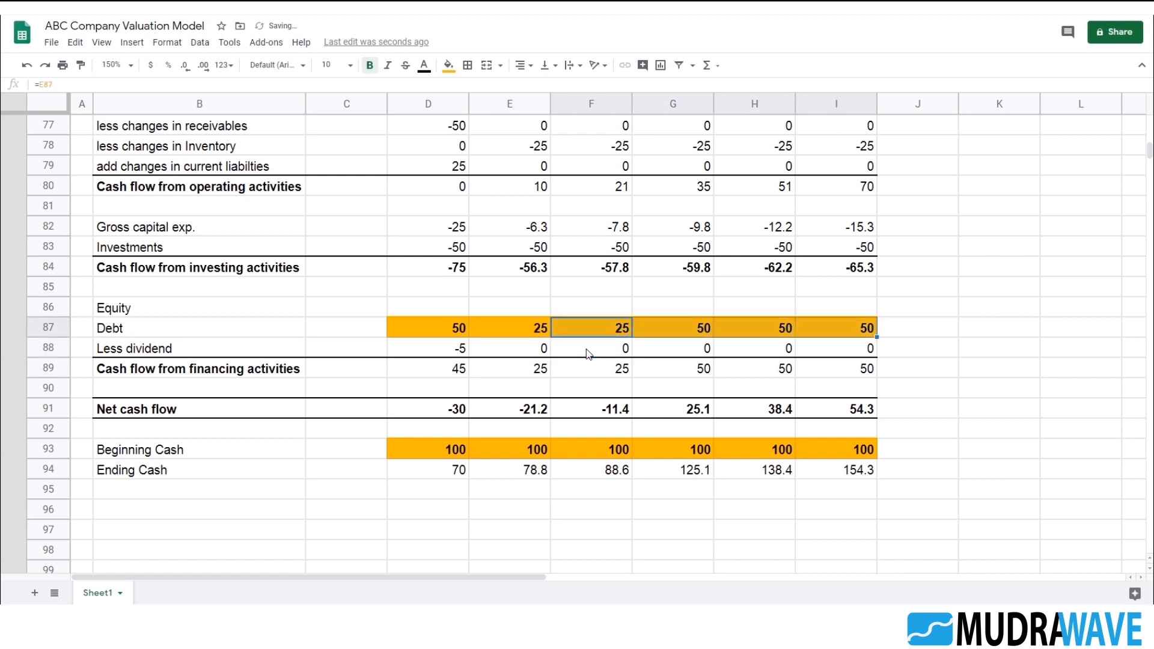
key("ctrl+r")
key("Left")
key("Left")
key("Right")
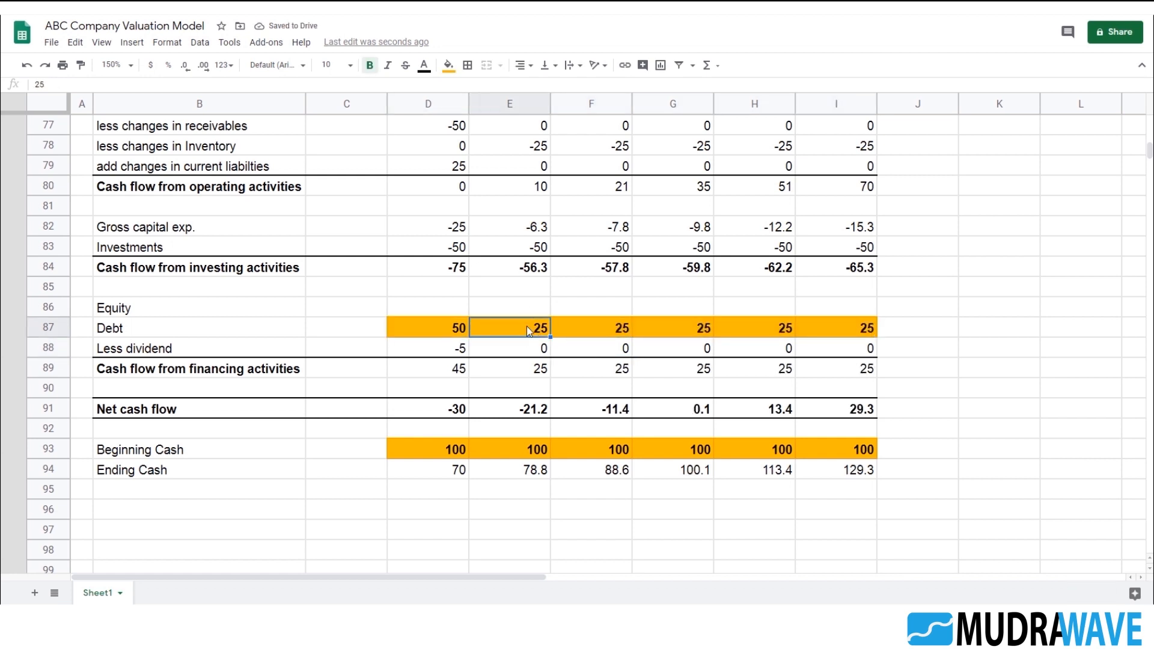
- Format the Current Asset values in D67:I67 to one decimal place
scroll(529, 326, "up", 7)
scroll(533, 328, "up", 1)
scroll(543, 404, "down", 1)
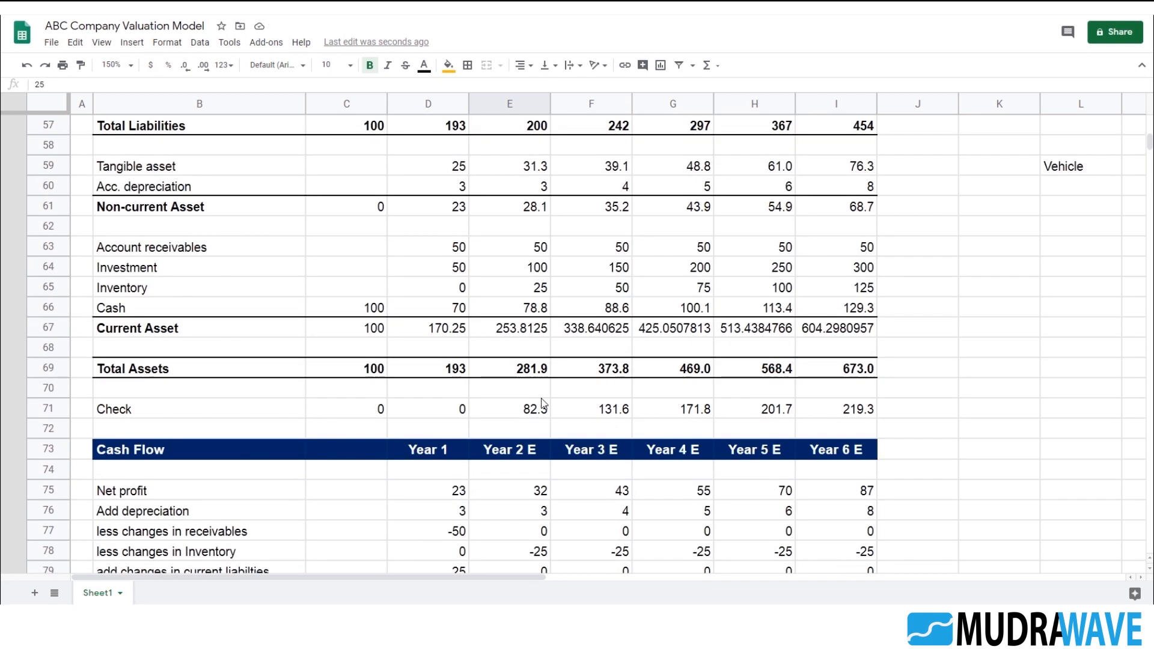
left_click_drag(428, 327, 839, 329)
left_click(185, 73)
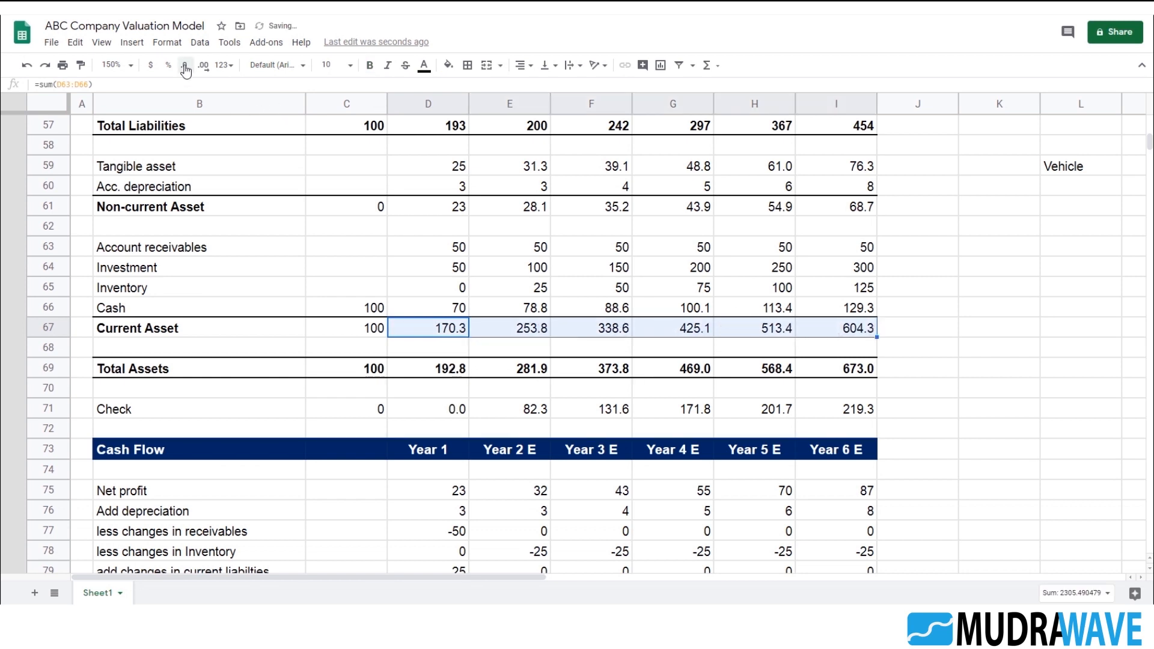
- Change the Year 2 E Borrowings / loan formula in E51 to =D51+E87, adding the new debt to the prior balance
scroll(515, 385, "up", 1)
scroll(425, 348, "up", 1)
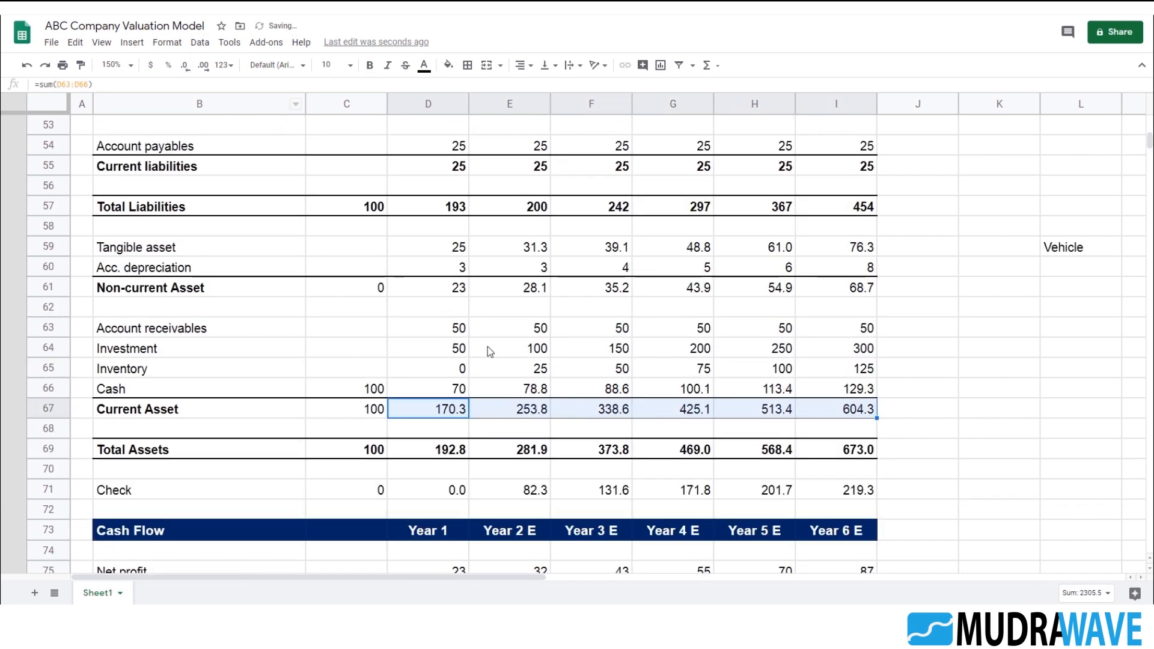
left_click(518, 329)
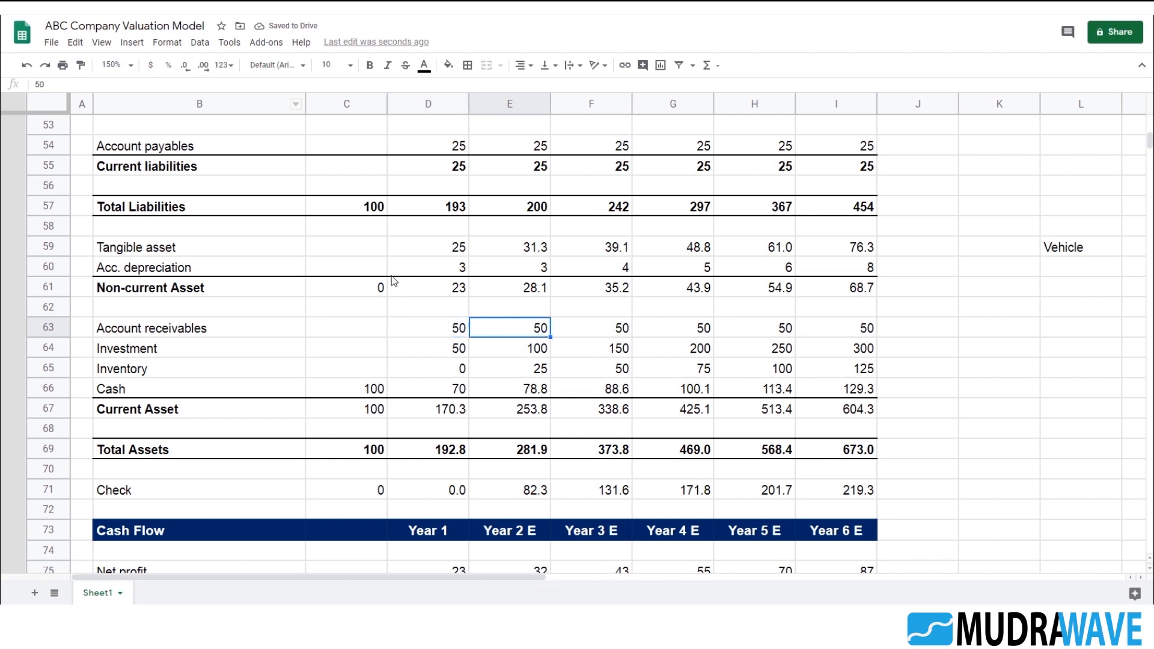
scroll(504, 389, "up", 3)
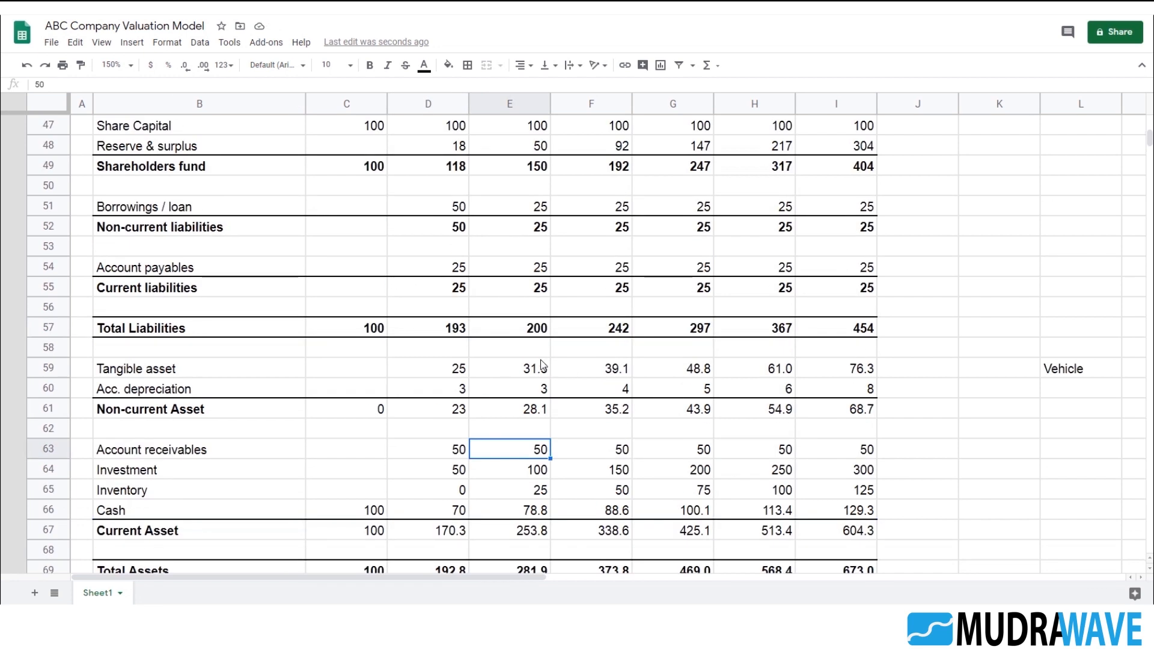
left_click(529, 211)
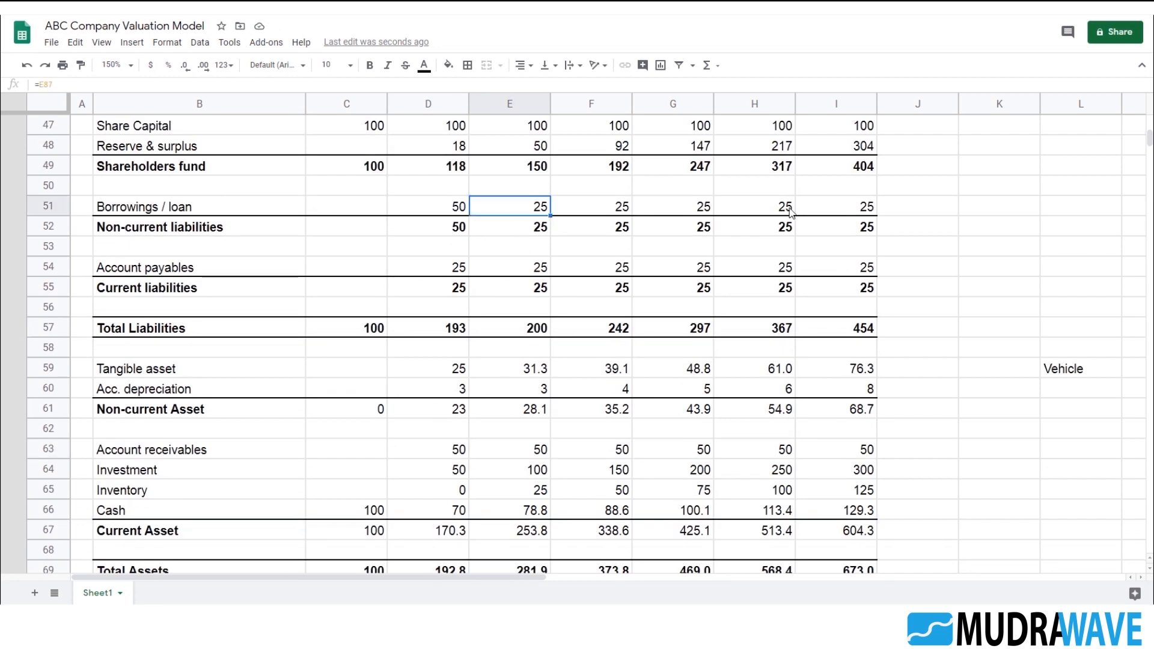
type("=D51+")
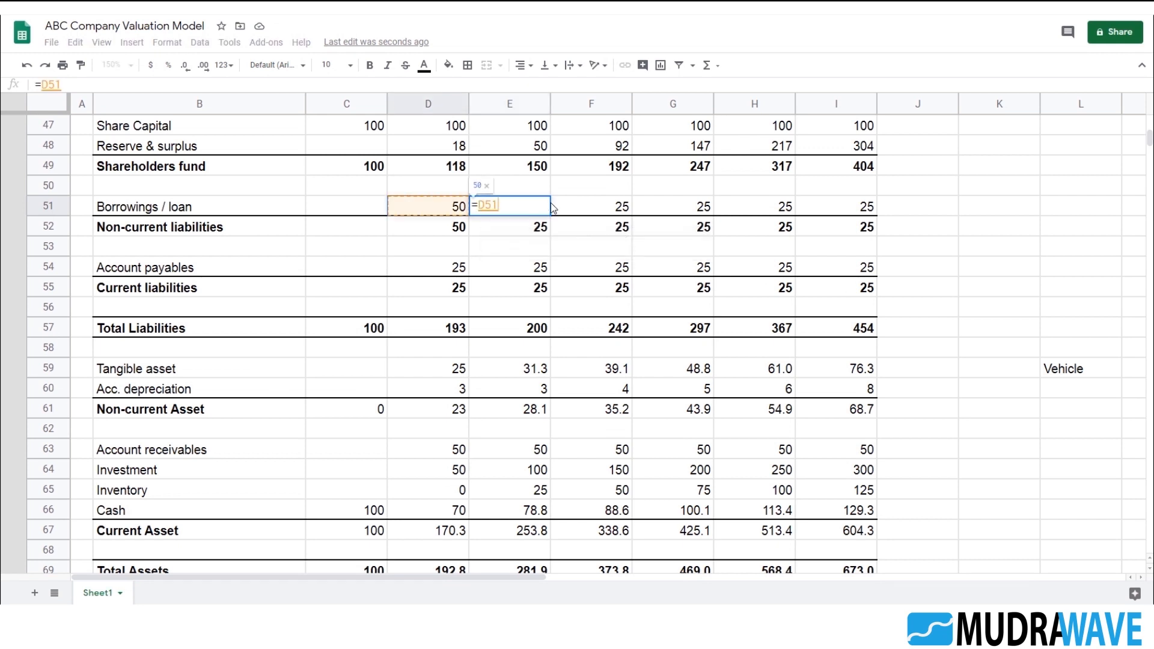
scroll(551, 216, "down", 5)
scroll(552, 232, "down", 9)
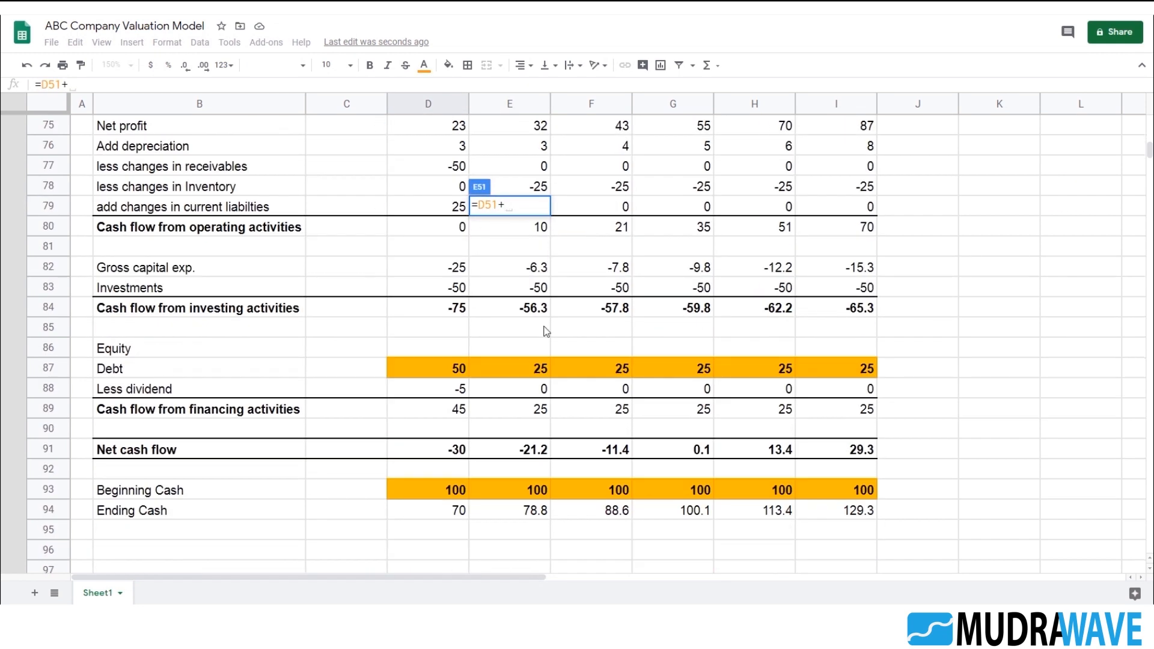
left_click(541, 369)
key("Return")
scroll(632, 368, "up", 6)
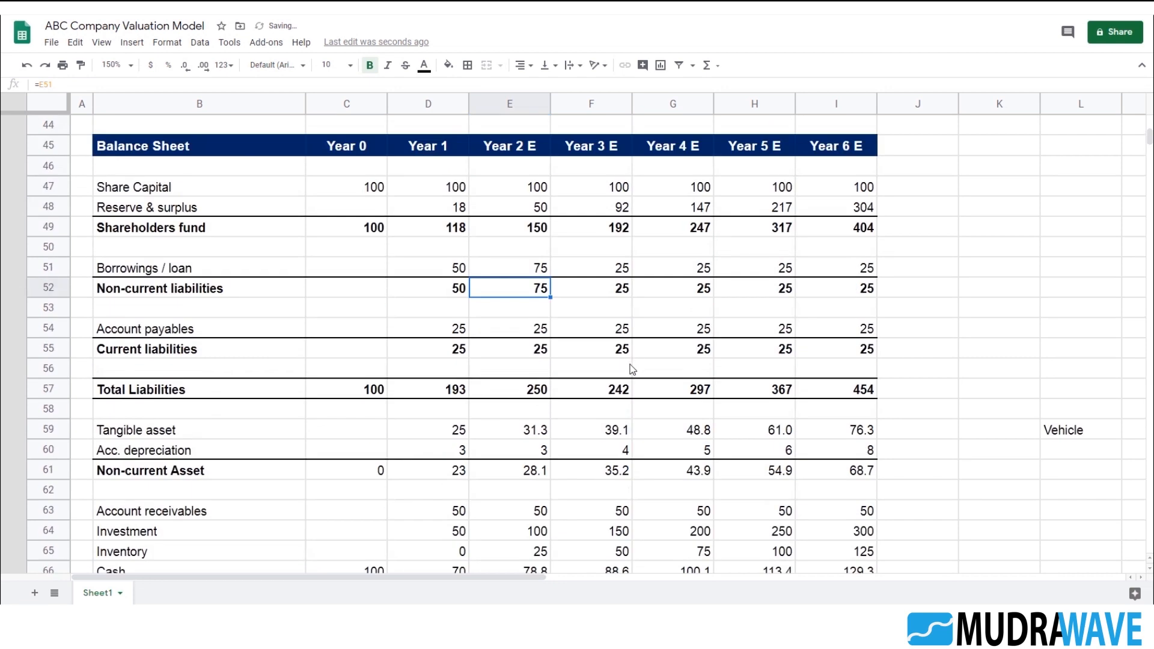
- Fill the Borrowings / loan formula from E51 across to Year 6 E in I51
key("Up")
key("shift+Right")
key("shift+Right")
key("shift+Right")
key("shift+Right")
key("ctrl+r")
- Examine the Balance Sheet totals and the Check row for Year 2 E to Year 6 E
scroll(643, 371, "down", 6)
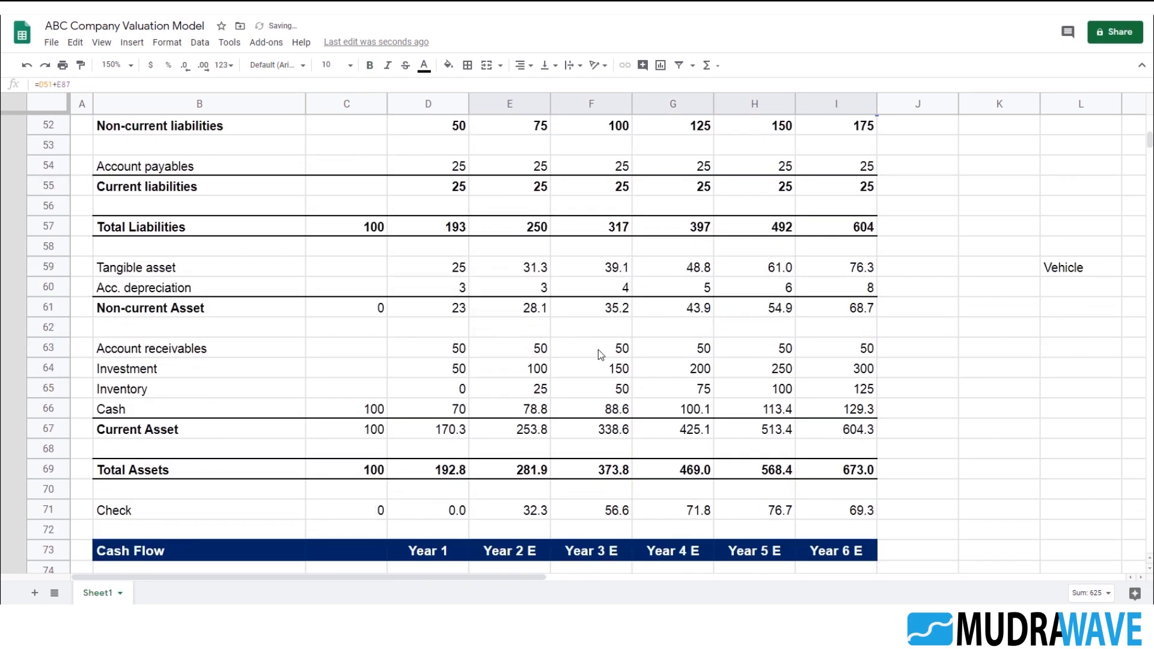
scroll(599, 353, "up", 2)
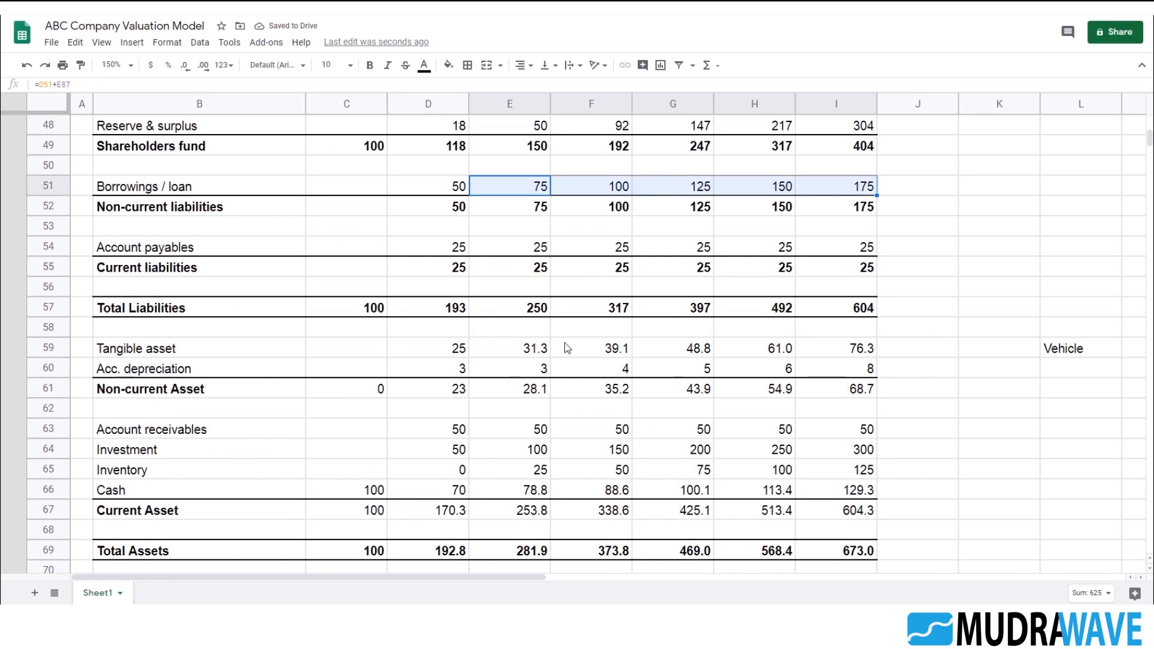
scroll(566, 348, "down", 5)
left_click(529, 391)
key("Right")
key("Right")
key("Right")
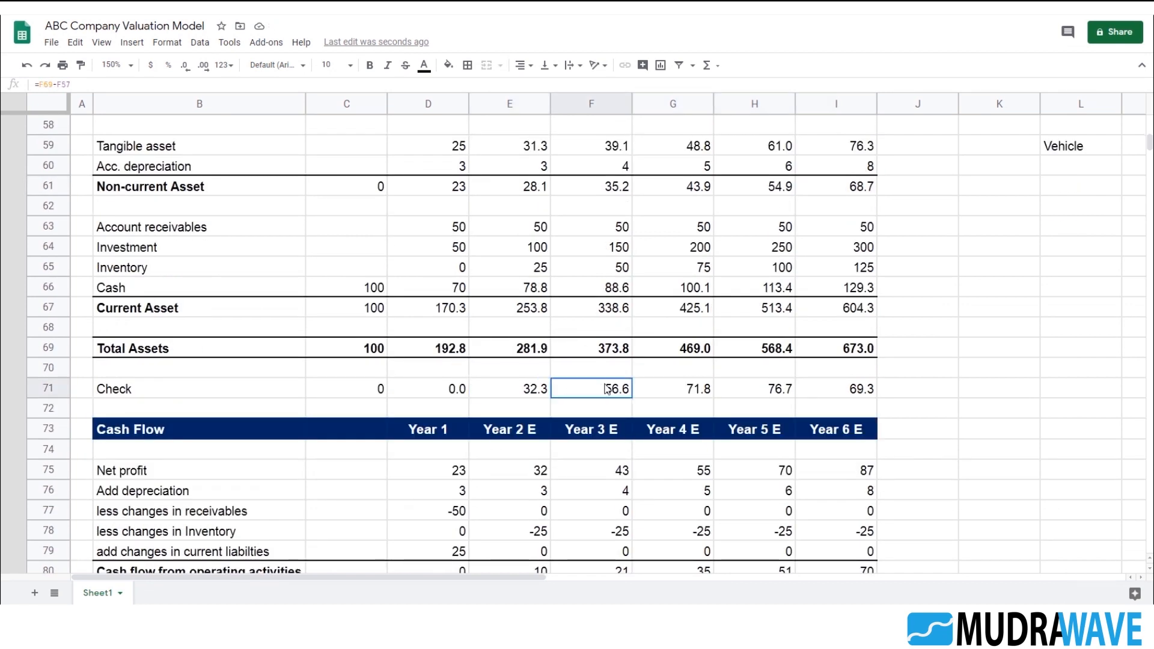
left_click(874, 390)
- Link the Year 2 E Beginning Cash in E93 to the Year 1 Ending Cash with =D94
scroll(546, 435, "down", 7)
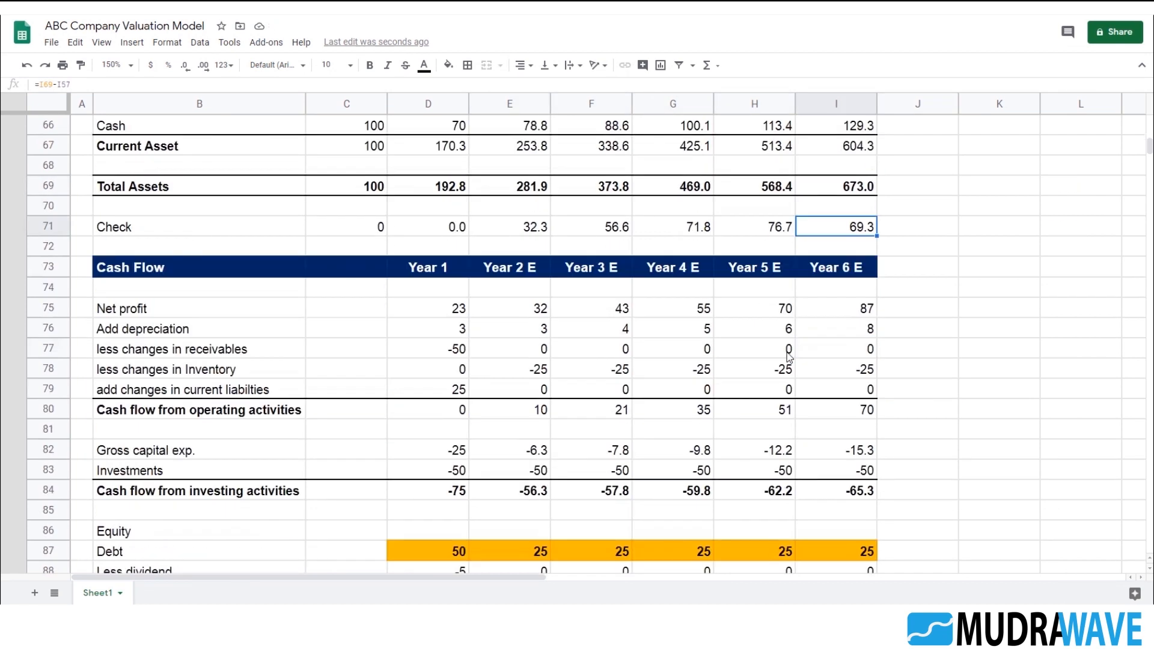
left_click(545, 435)
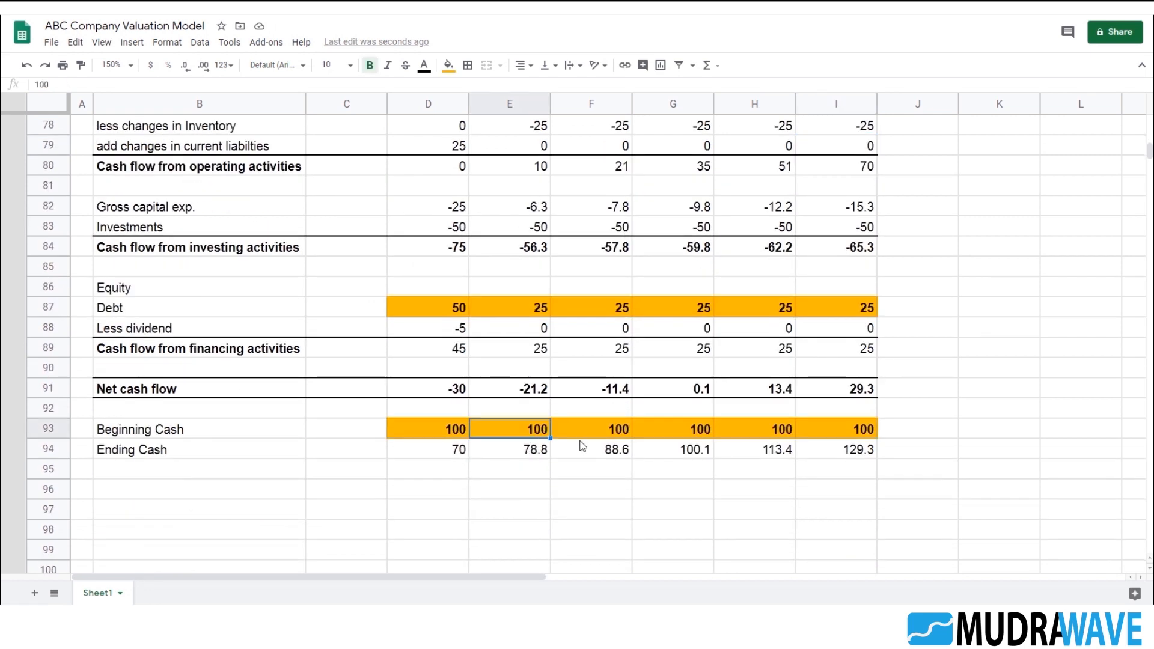
type("=")
key("Down")
key("Left")
key("Return")
key("Up")
key("Left")
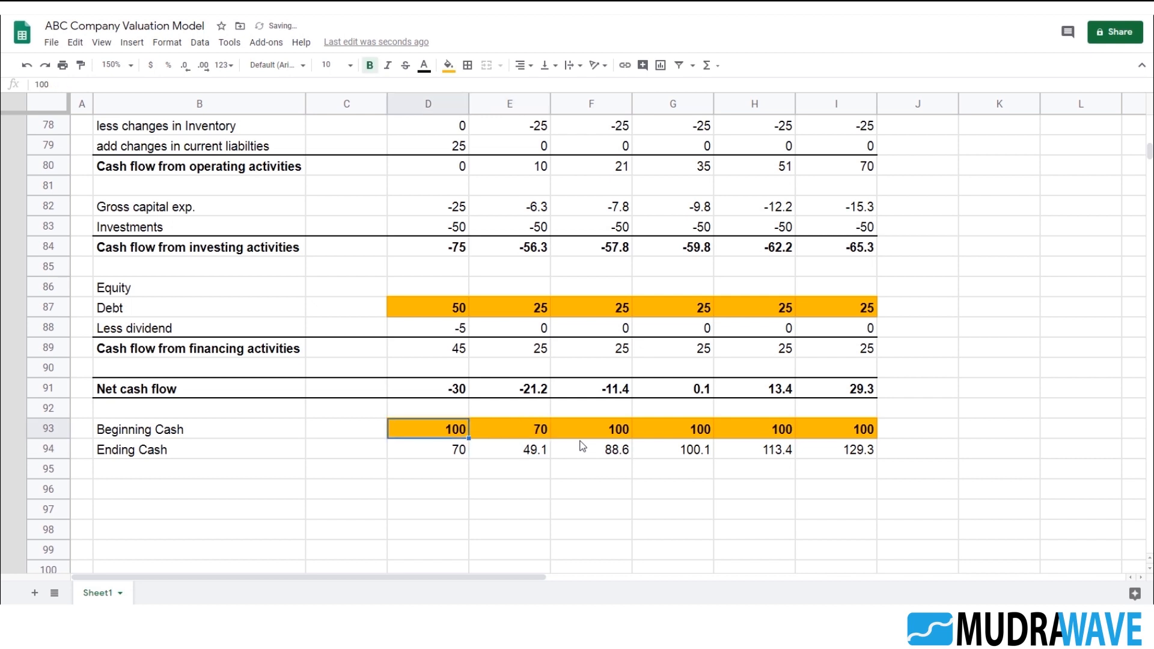
- Fill the Beginning Cash formula from E93 across to Year 6 E in I93
key("Right")
key("shift+Right")
key("shift+Right")
key("shift+Right")
key("shift+Right")
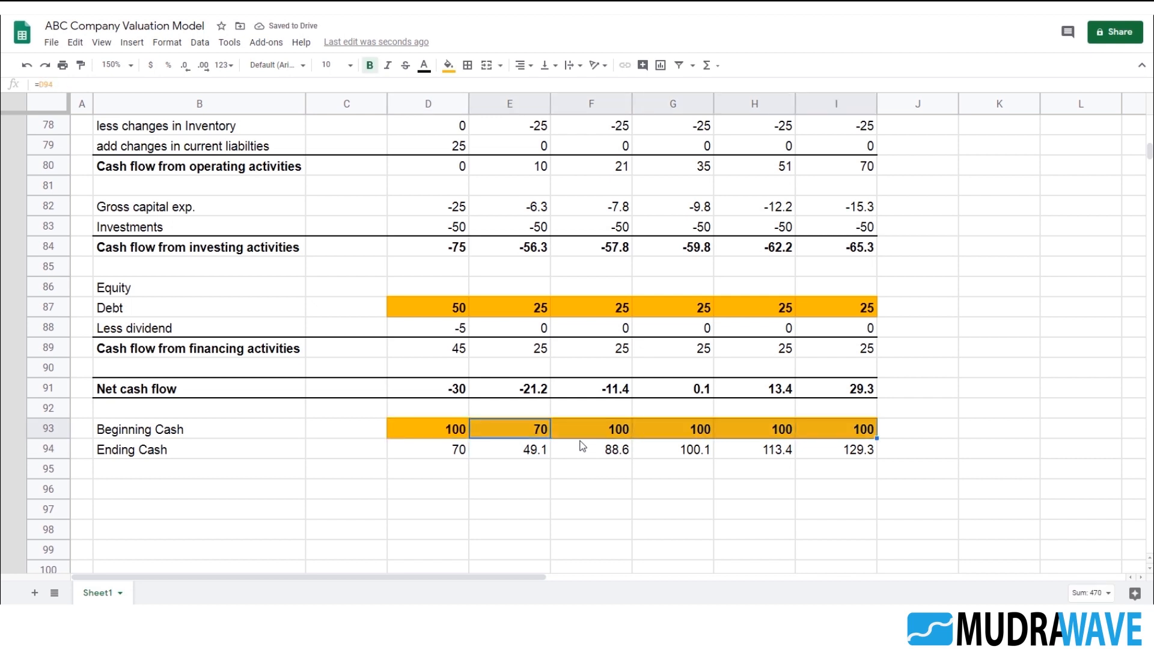
key("ctrl+r")
key("Right")
key("Right")
key("Right")
key("Right")
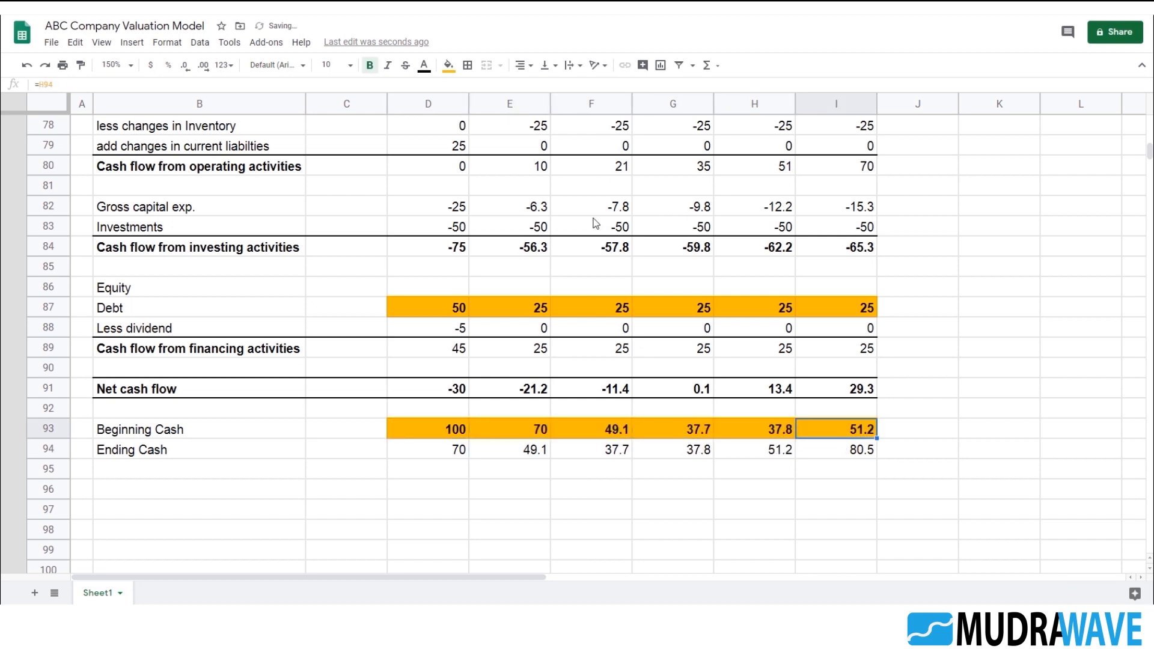
- Recheck the Year 2 E to Year 6 E Check values and locate the Gross capital exp. row in the Cash Flow
scroll(588, 360, "up", 1)
scroll(588, 359, "up", 5)
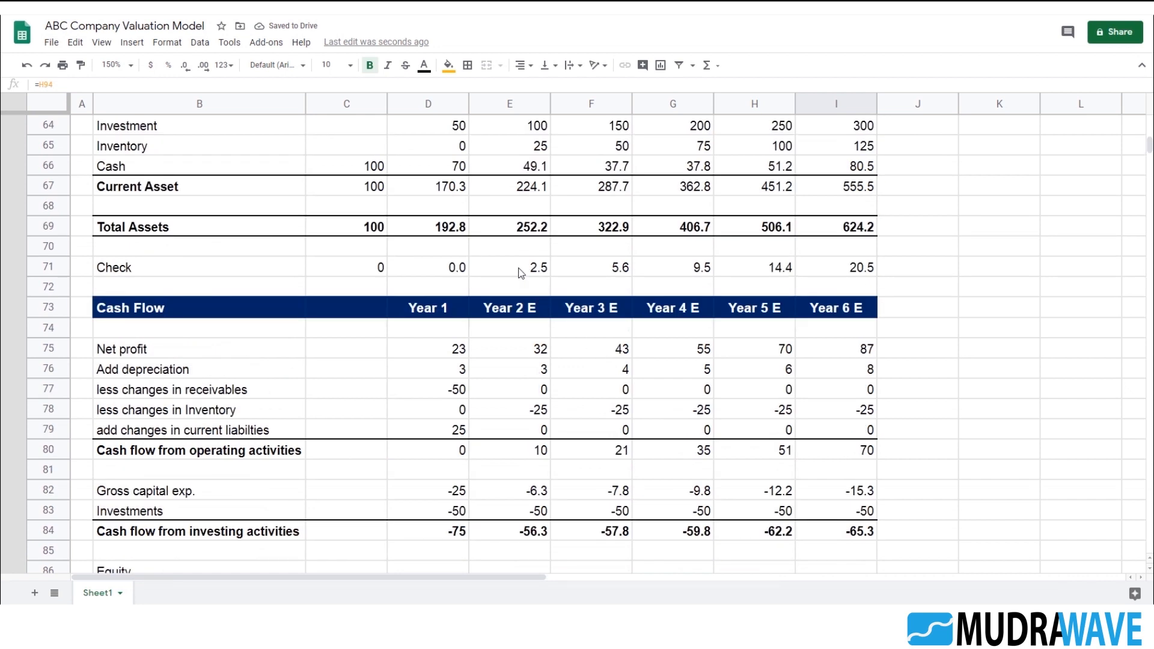
left_click_drag(520, 273, 830, 268)
scroll(549, 340, "down", 2)
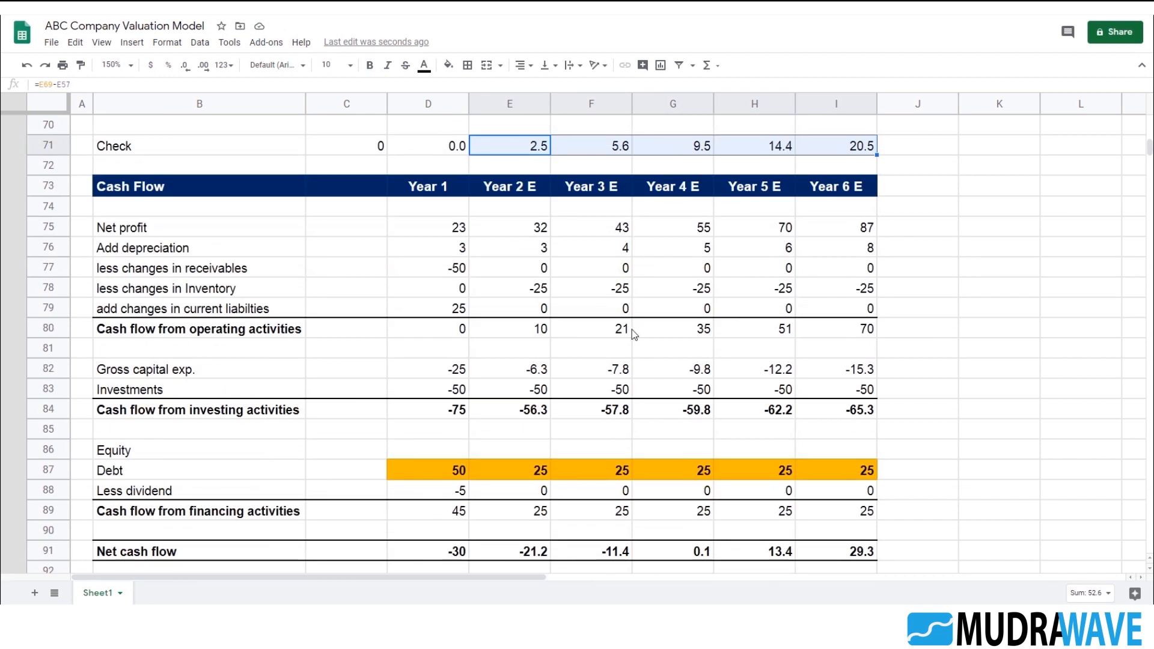
left_click(156, 373)
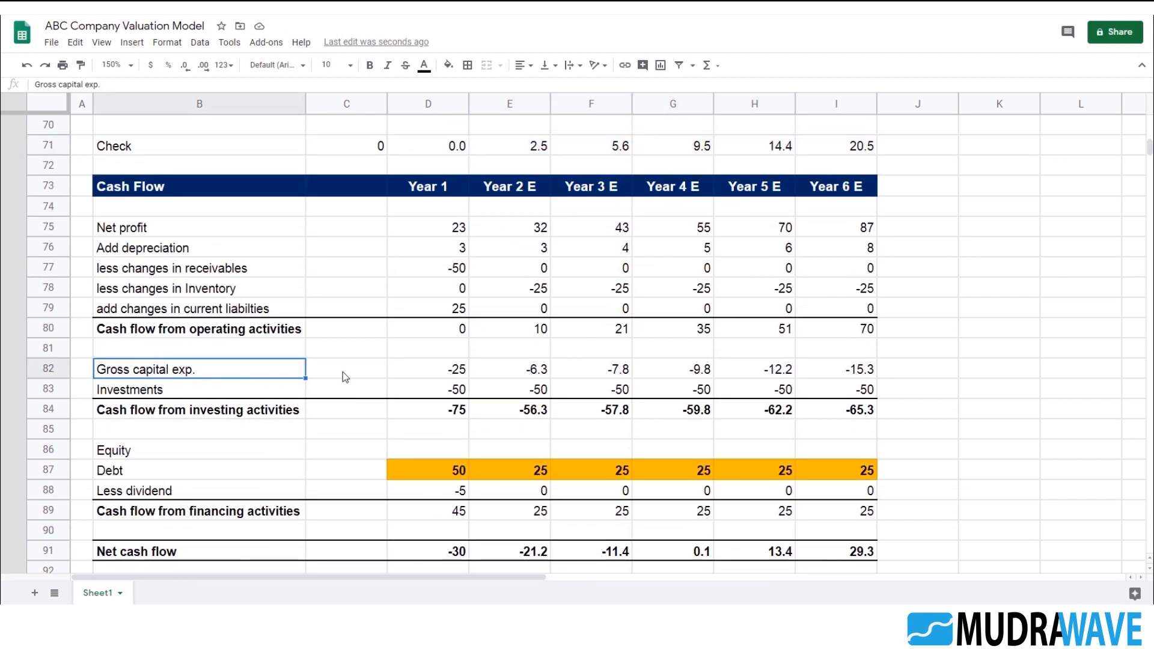
- Change the Year 2 E Gross capital exp. formula in E82 to =D61-E59, based on the prior year's Non-current Asset
double_click(518, 369)
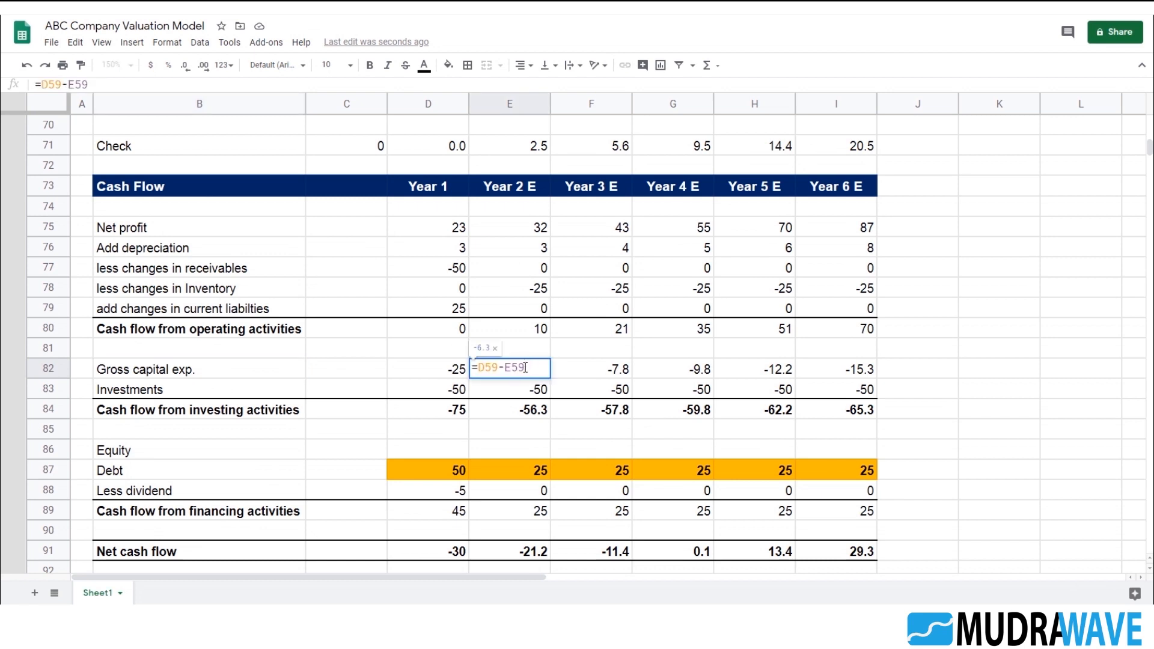
key("Escape")
double_click(528, 377)
scroll(528, 380, "up", 3)
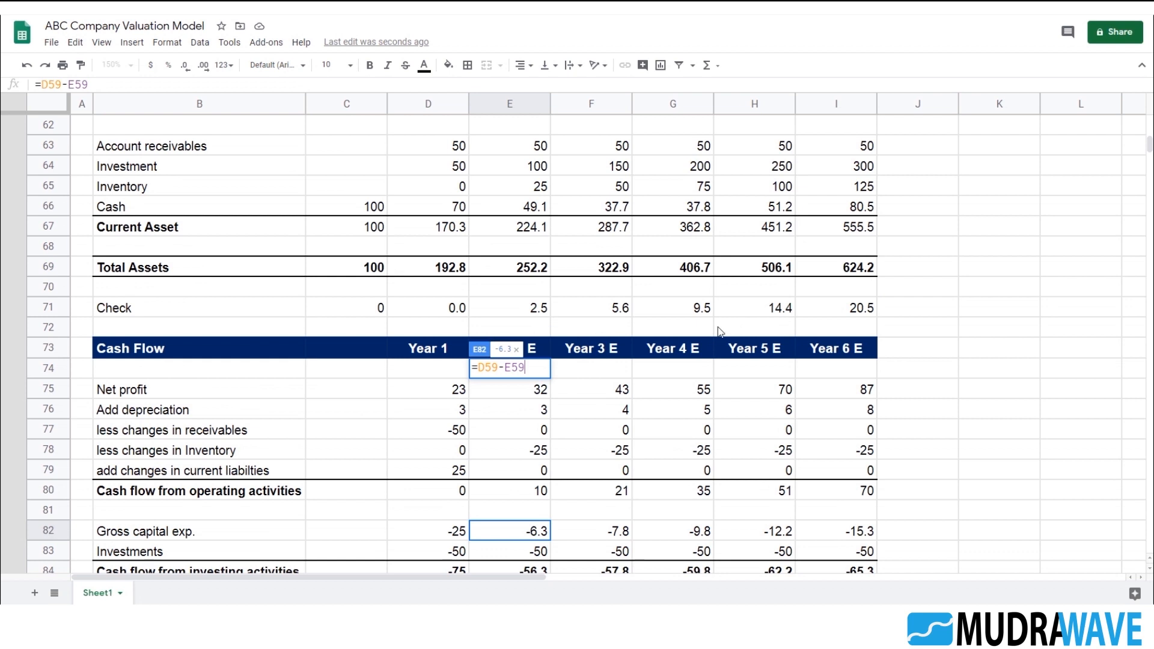
scroll(707, 363, "up", 5)
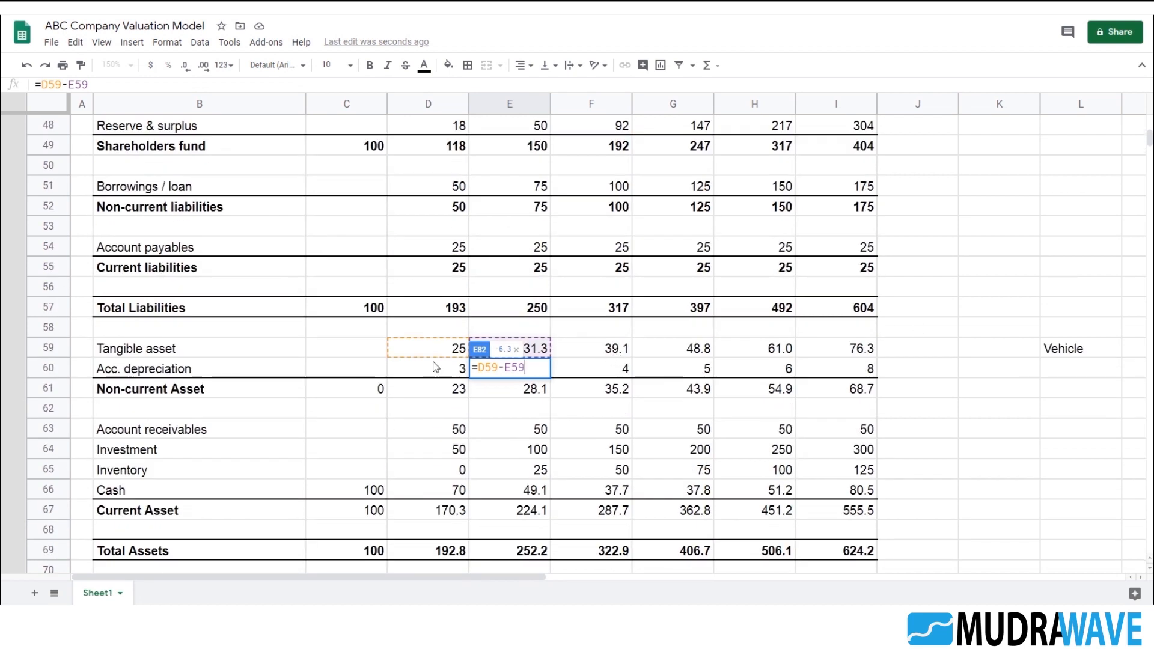
scroll(428, 368, "down", 1)
scroll(457, 348, "down", 1)
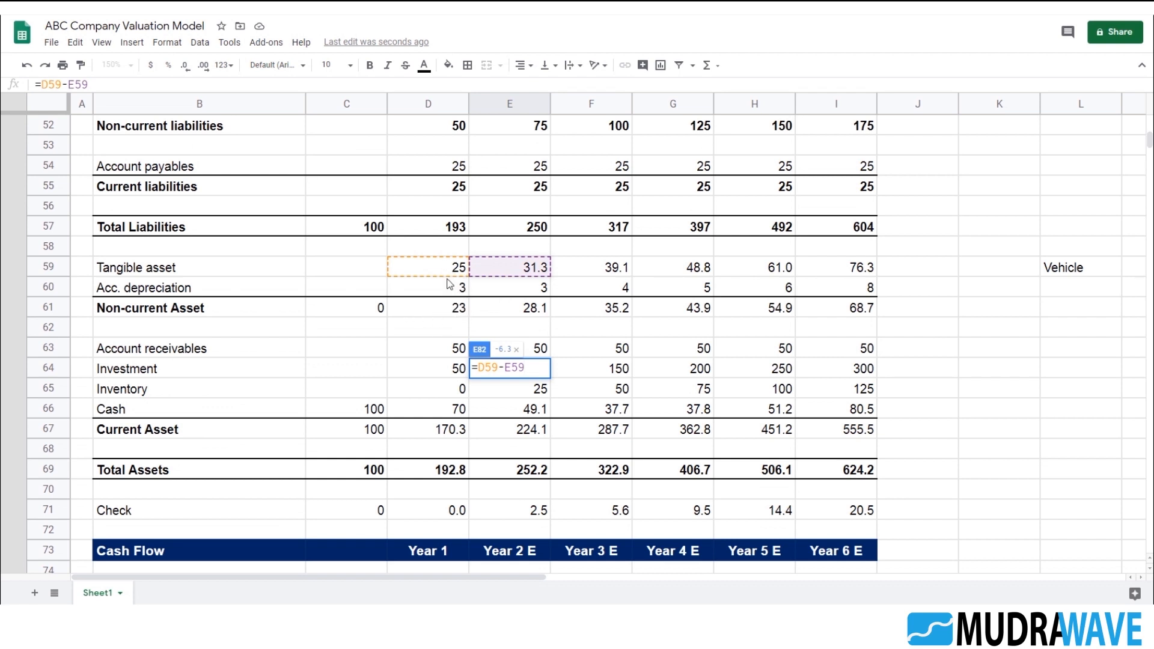
left_click(500, 366)
key("BackSpace")
left_click(448, 310)
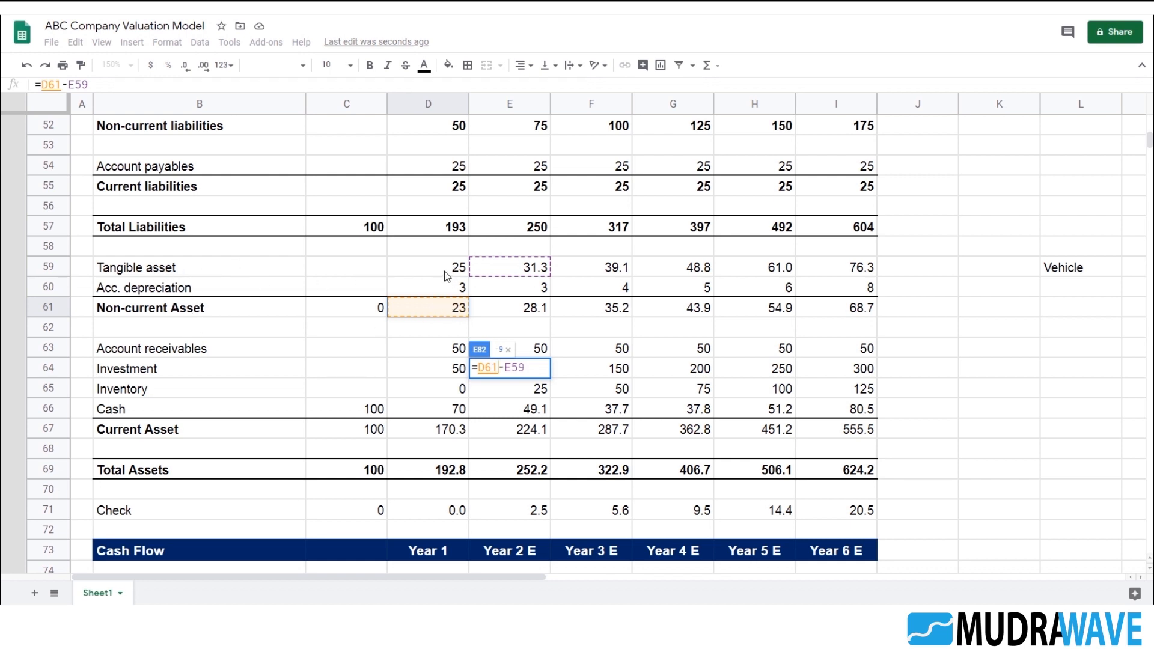
key("Return")
- Fill the revised Gross capital exp. formula from E82 across to Year 6 E in I82
scroll(625, 300, "down", 2)
scroll(618, 343, "up", 1)
scroll(549, 391, "down", 2)
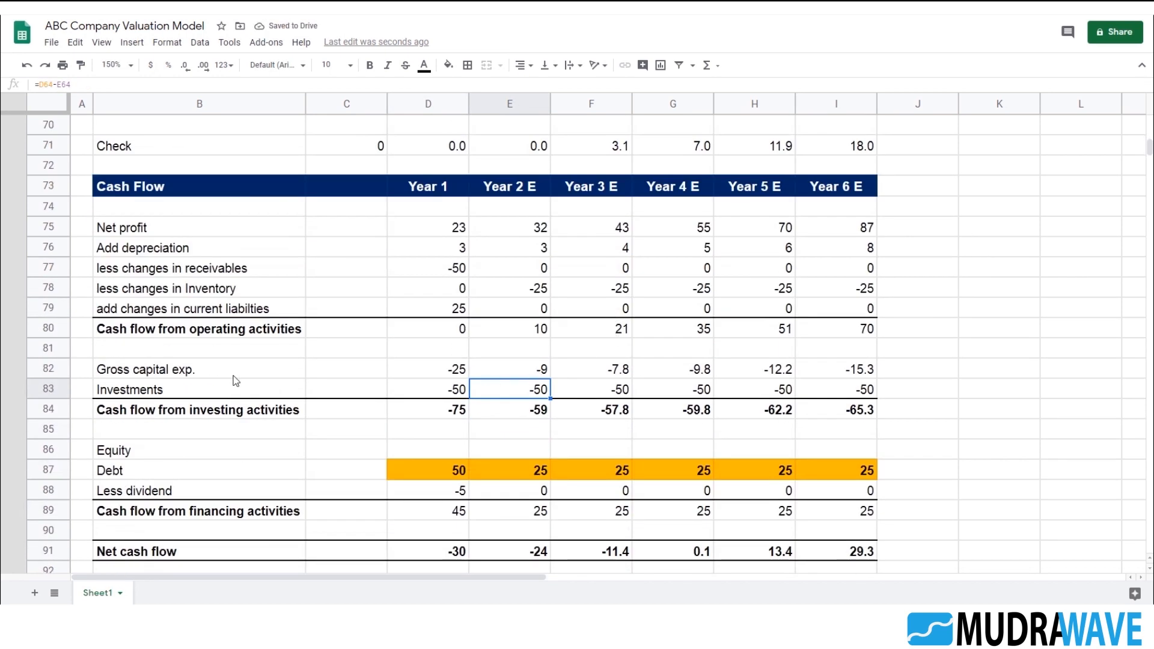
left_click_drag(541, 373, 822, 371)
key("ctrl+r")
scroll(672, 344, "up", 2)
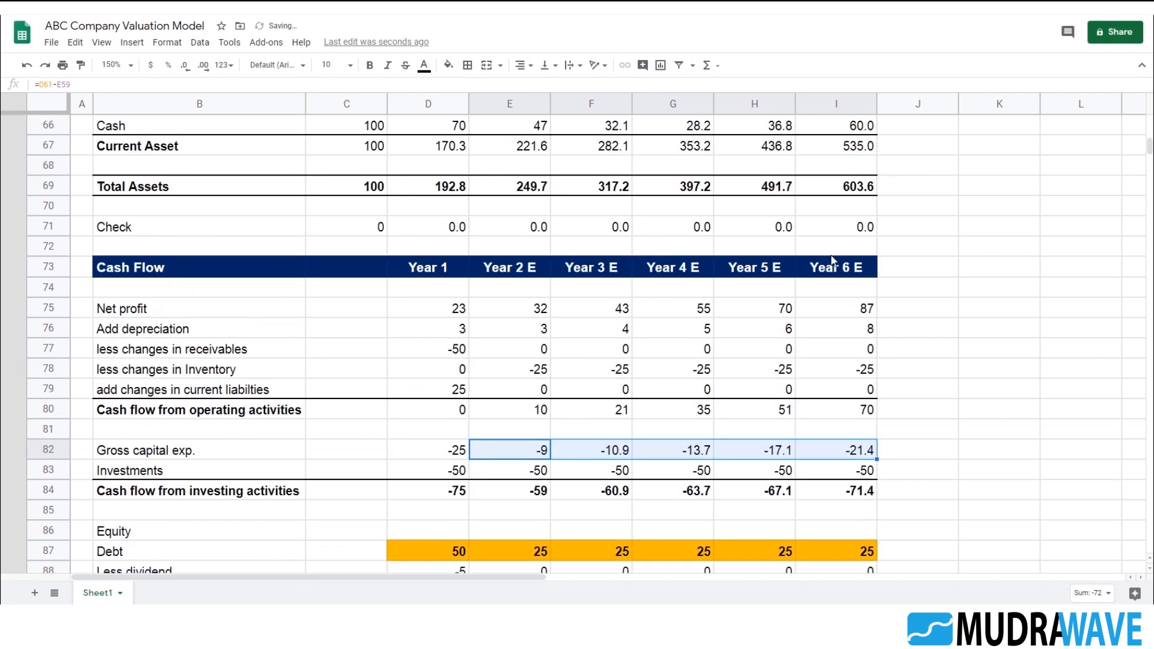
- Review the Check row from Year 0 to Year 6 E and the Beginning and Ending Cash rows
left_click(860, 231)
left_click(364, 231)
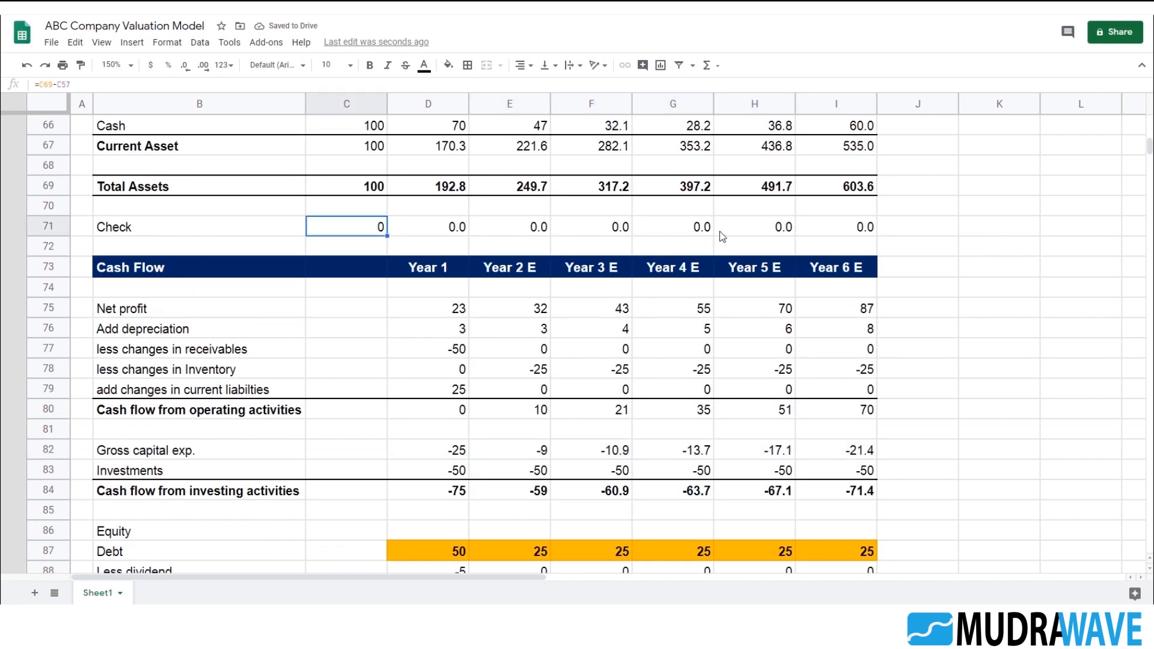
scroll(722, 236, "down", 5)
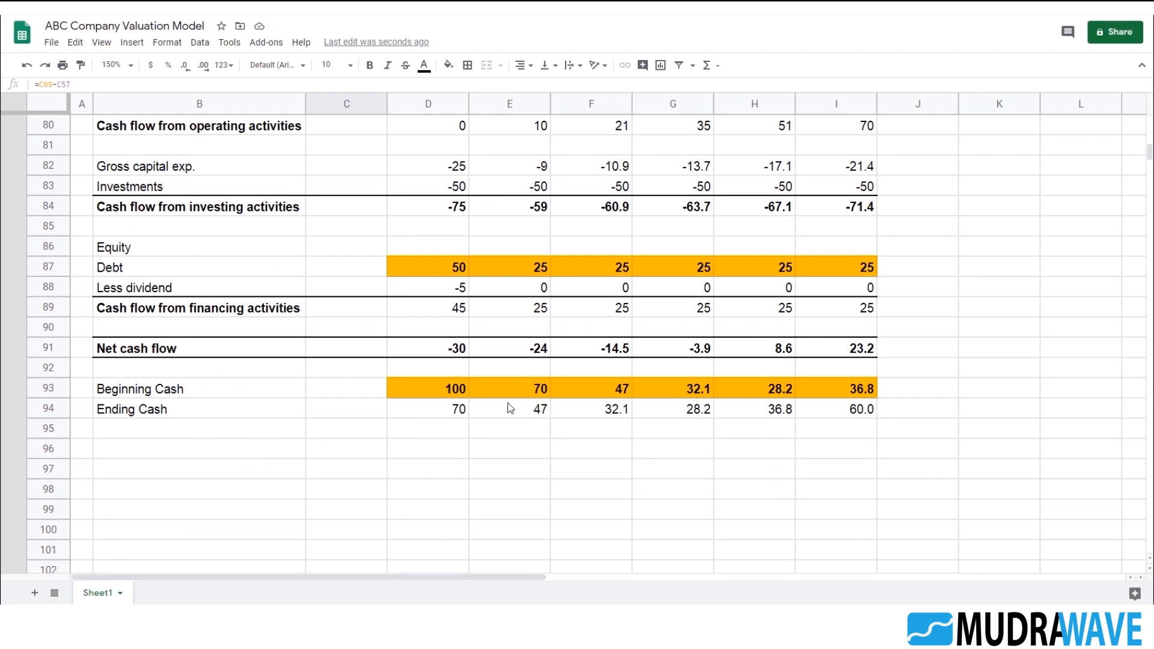
scroll(802, 406, "up", 7)
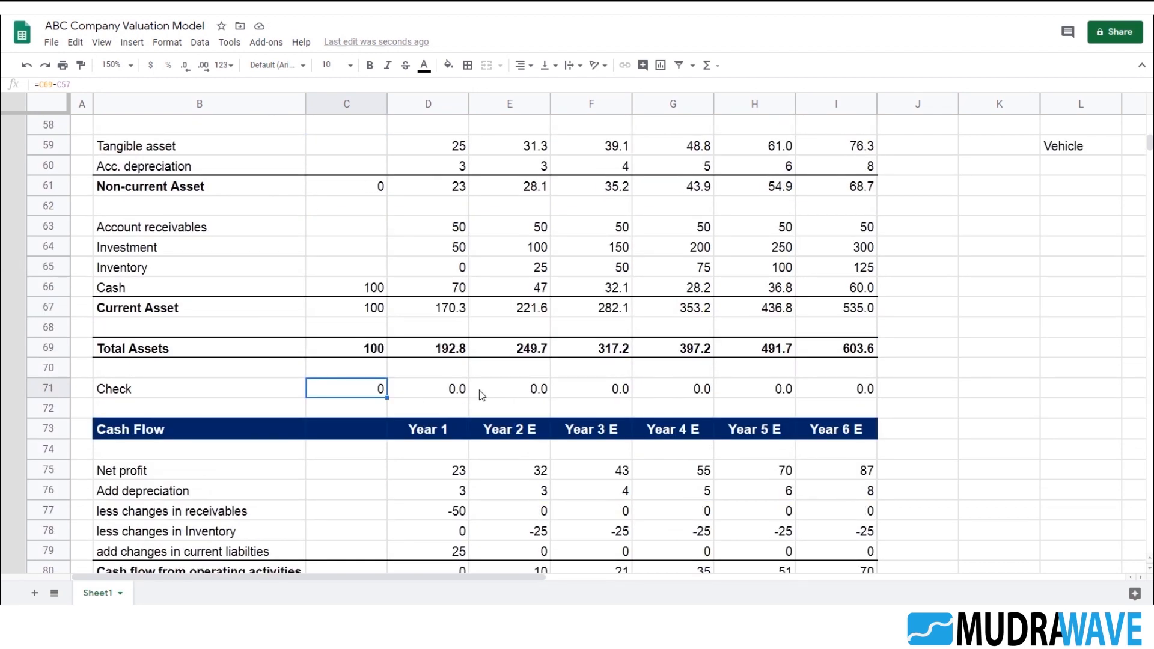
left_click(455, 395)
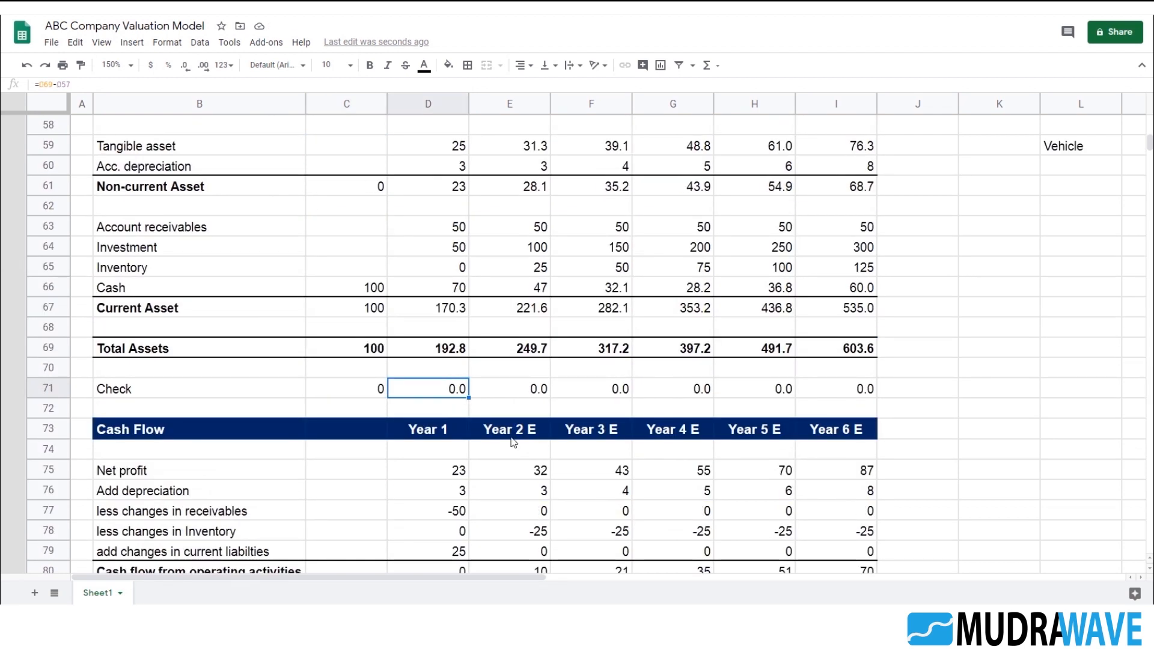
scroll(511, 449, "down", 2)
scroll(527, 361, "up", 3)
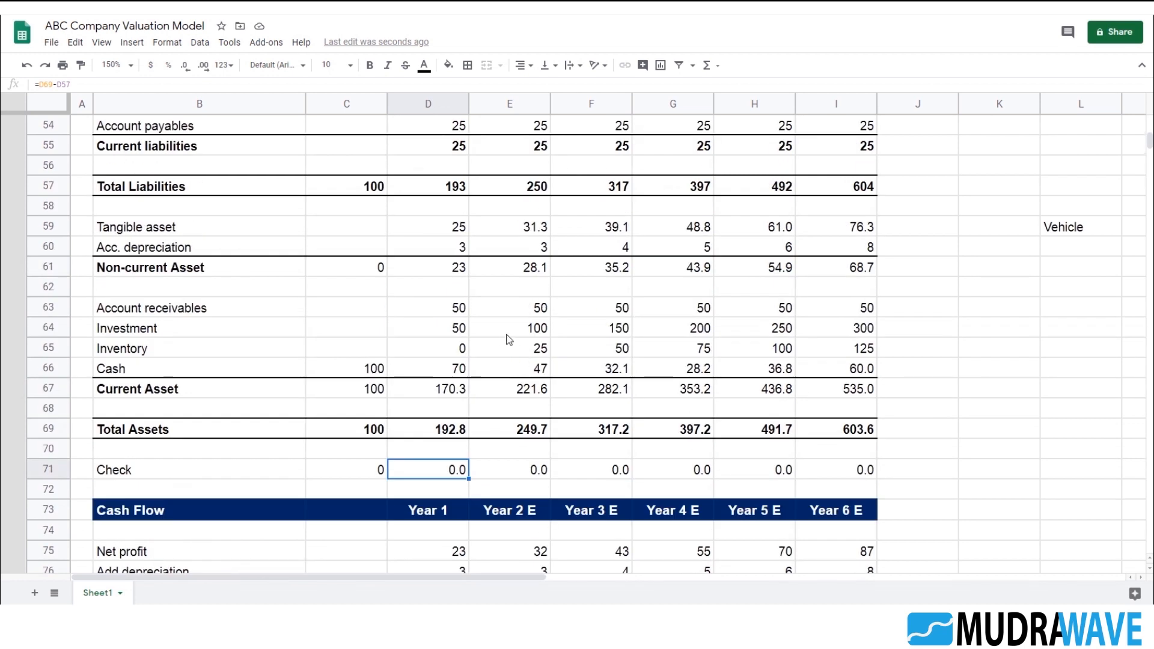
- Fill the Check formula from C71 across to I71 so the row uses its no-decimals format
left_click(186, 65)
left_click_drag(361, 469, 852, 475)
key("ctrl+r")
left_click(920, 451)
- Examine the Balance Sheet, the Cash Flow down to Ending Cash, and the Financing row's Equity entry
scroll(640, 437, "up", 2)
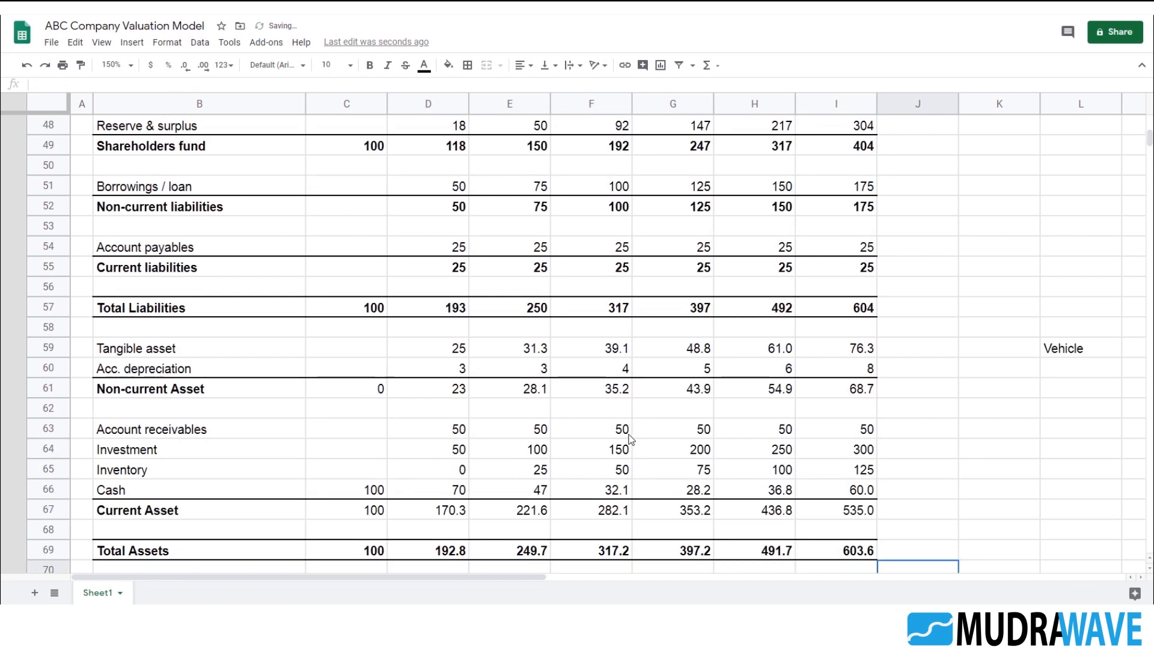
scroll(641, 442, "up", 4)
scroll(645, 425, "down", 3)
scroll(646, 424, "down", 7)
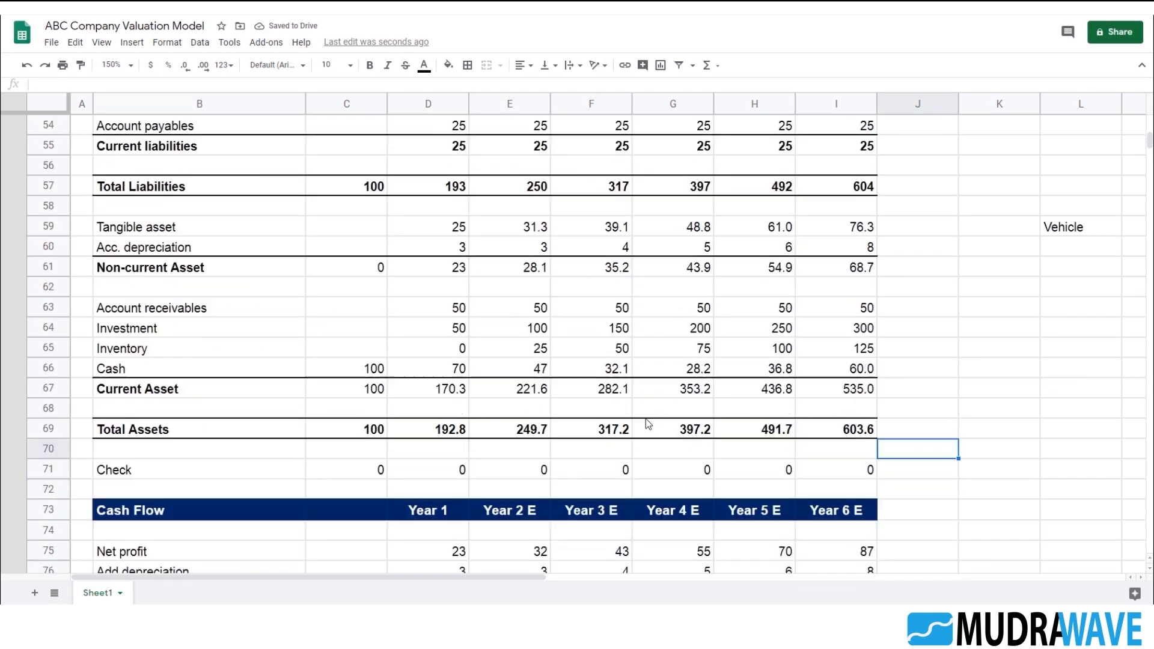
scroll(652, 413, "down", 3)
left_click(480, 475)
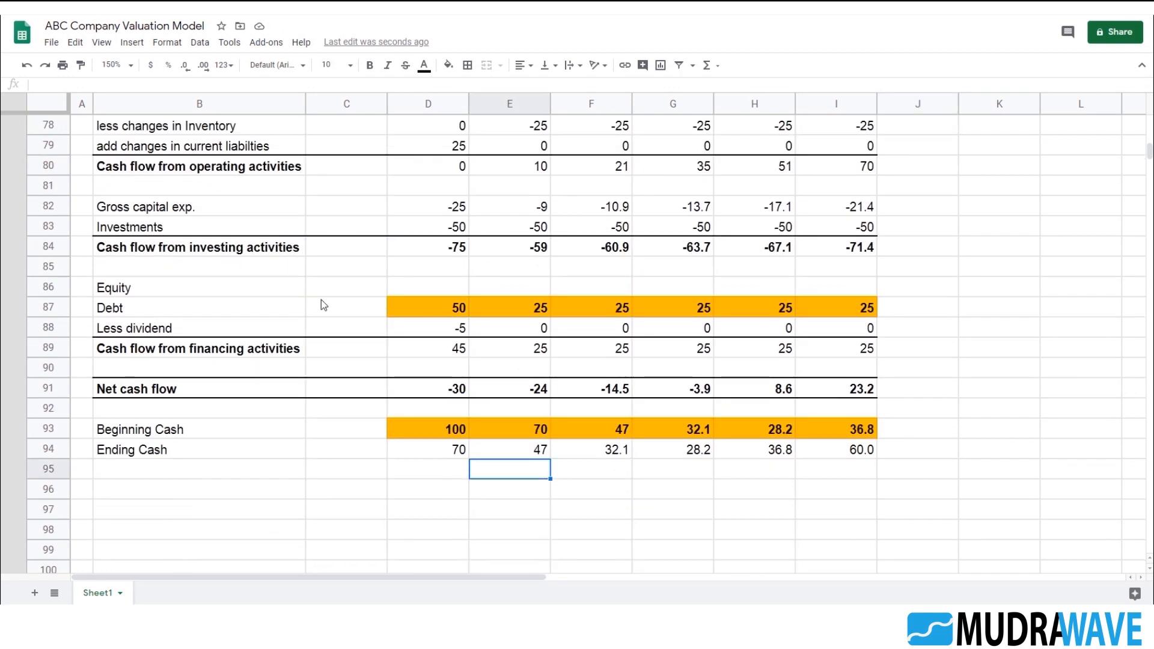
scroll(559, 301, "up", 6)
scroll(565, 297, "up", 15)
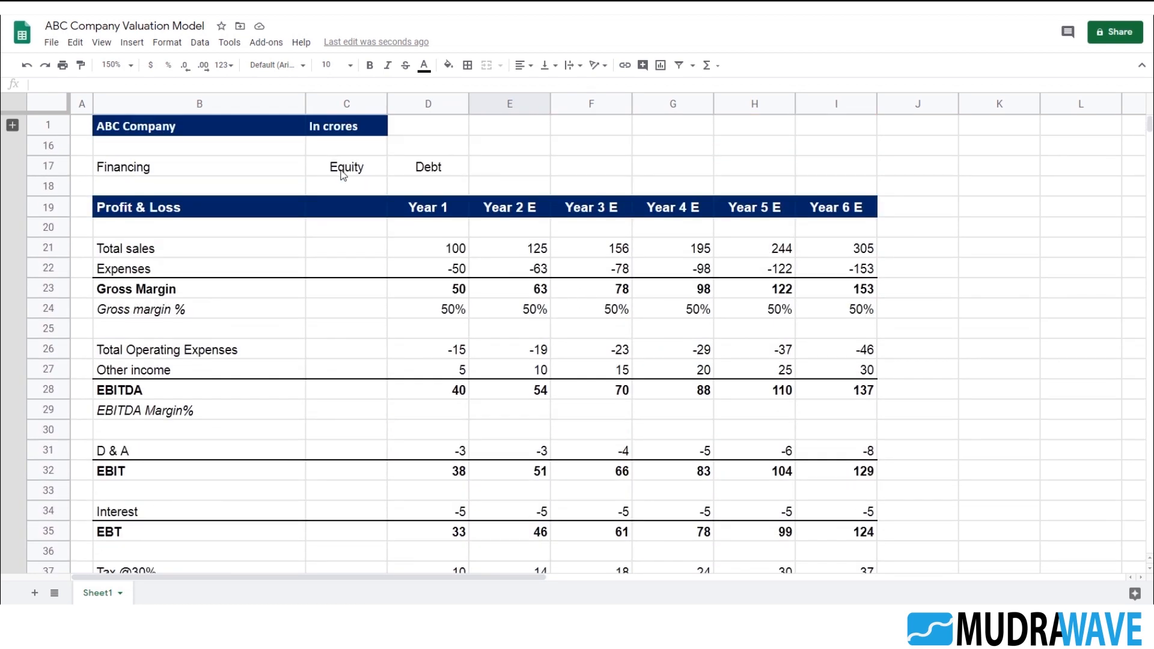
left_click(343, 173)
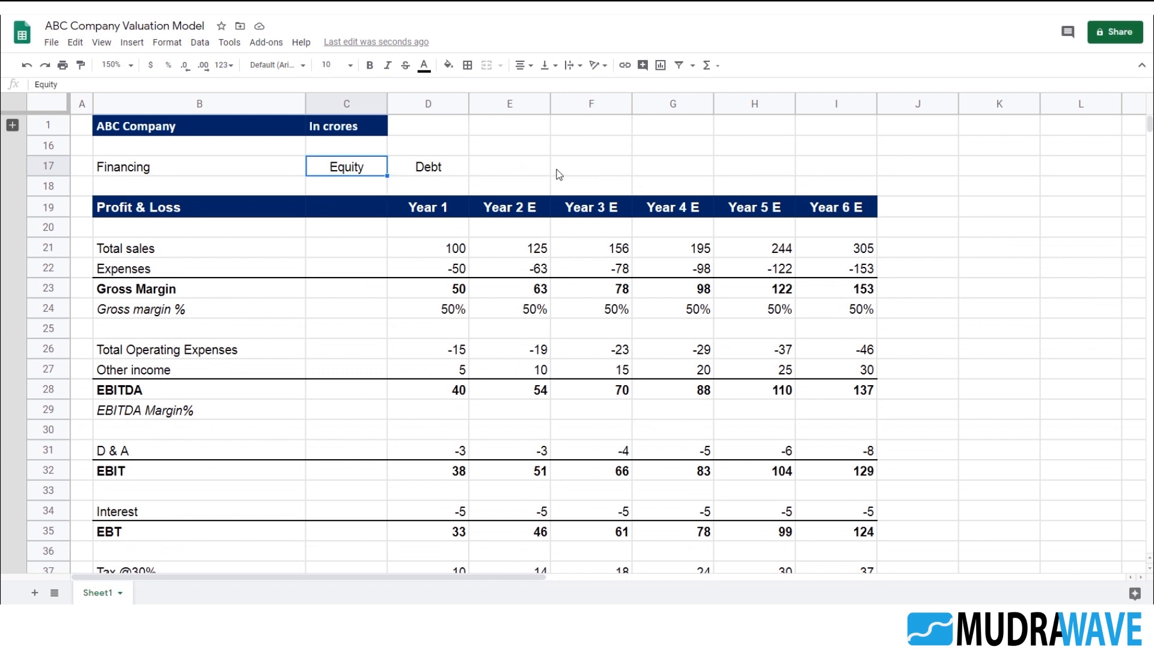
- Enter Free Cash flow to firm in E17 beside Debt, and shorten that label to FCFF
left_click(523, 171)
type("Free Cash flow to firm")
key("Return")
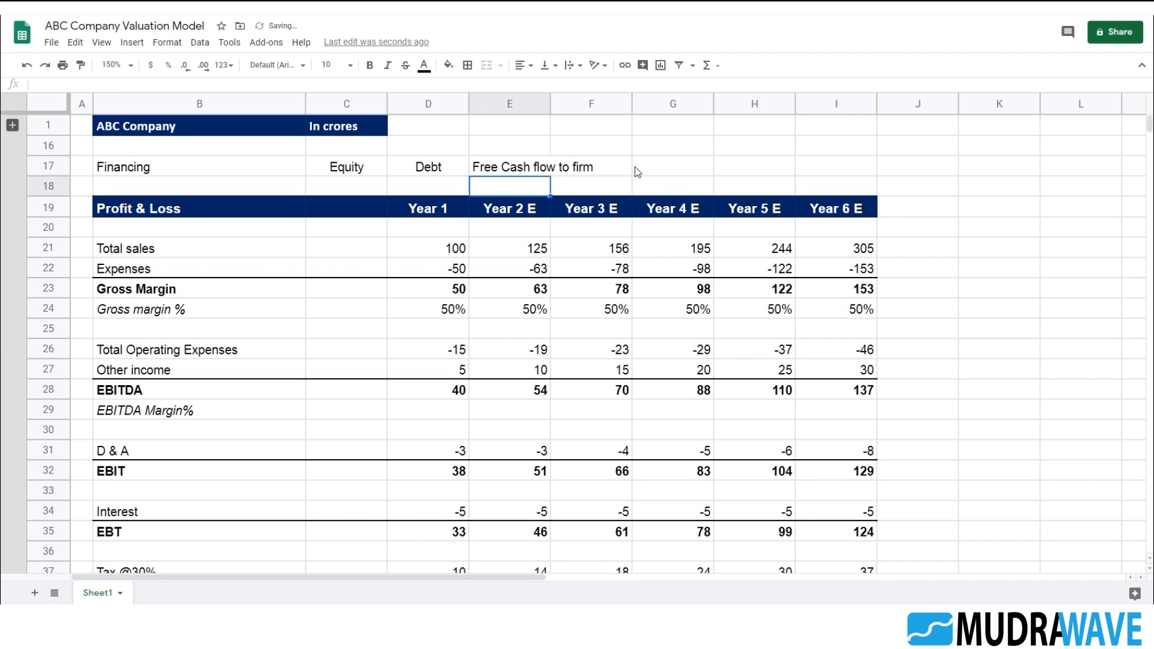
left_click(525, 173)
type("FCFF")
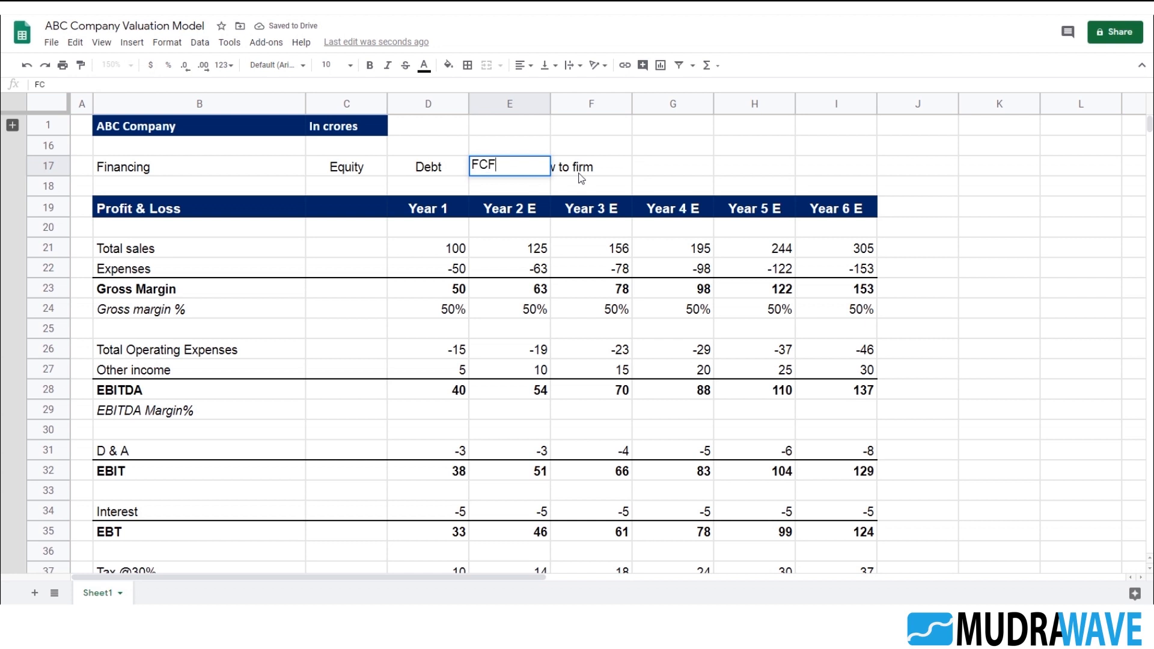
key("Return")
- Add the label Net Income in B97 below the Cash Flow's Ending Cash row
scroll(591, 377, "down", 14)
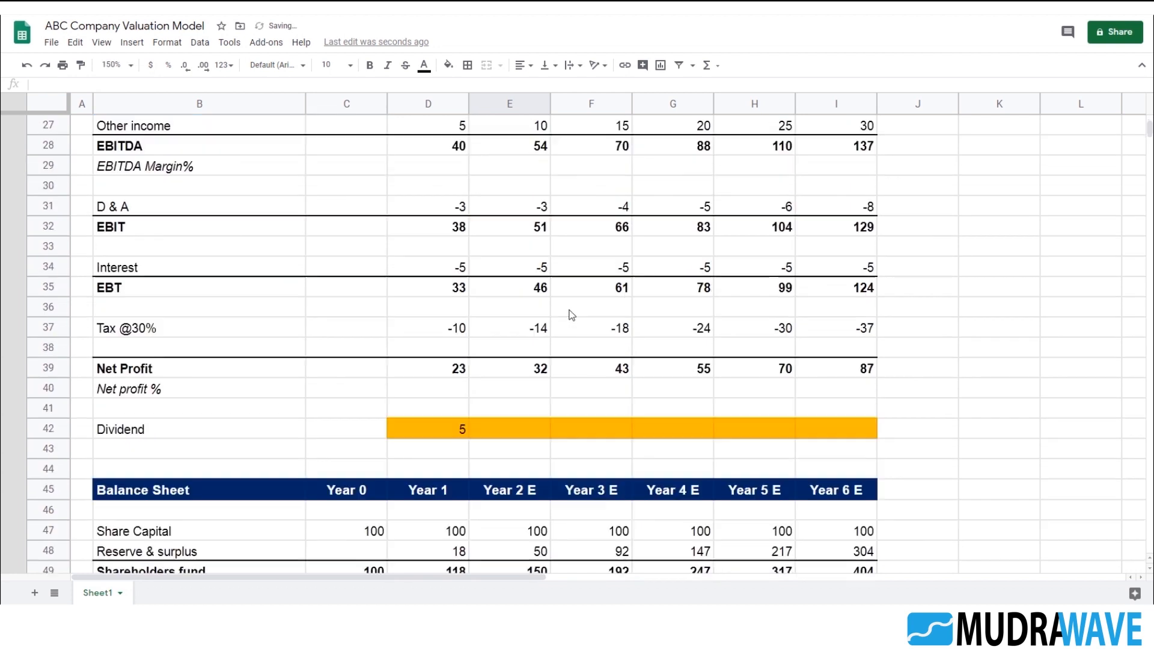
scroll(573, 311, "down", 10)
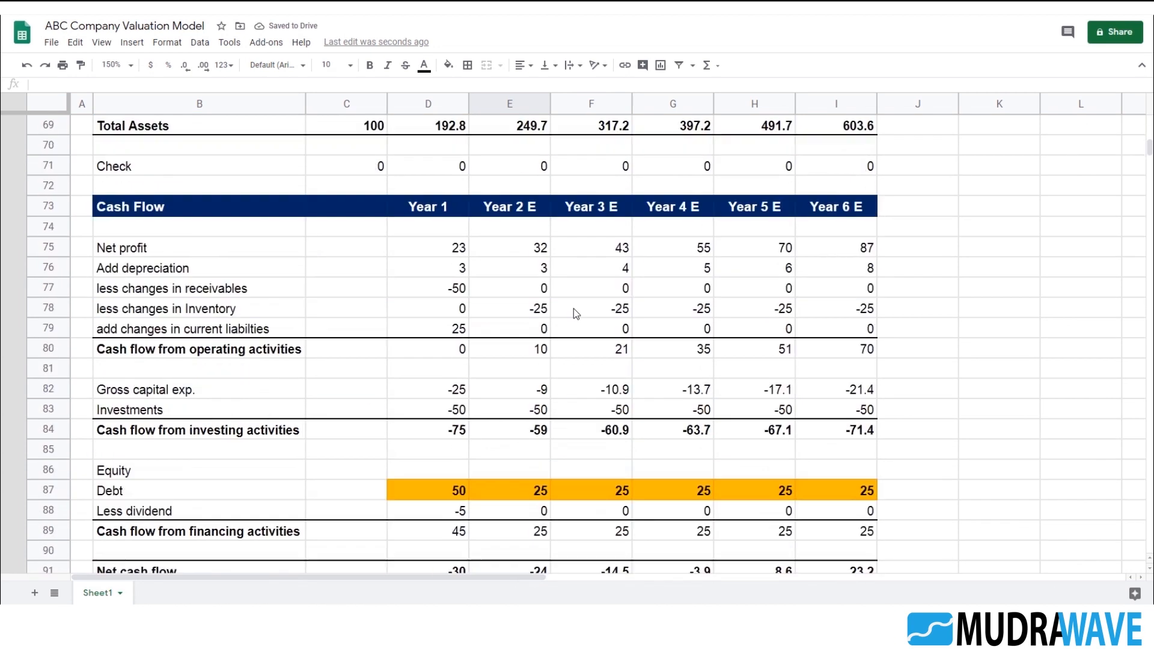
left_click(161, 335)
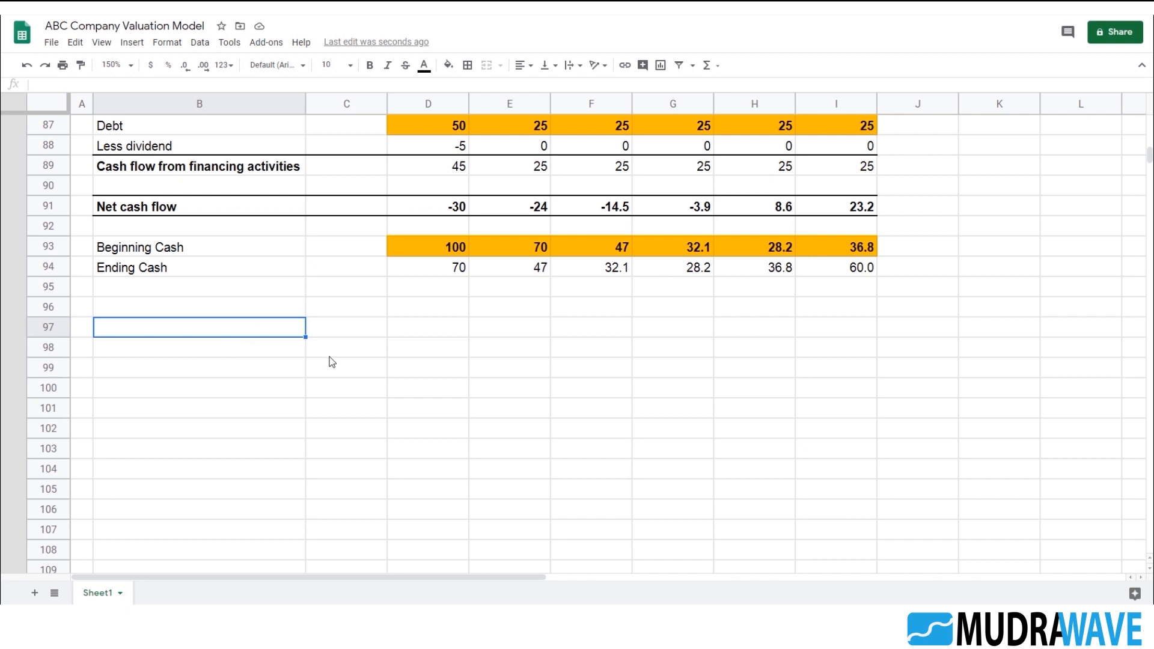
type("Net Income")
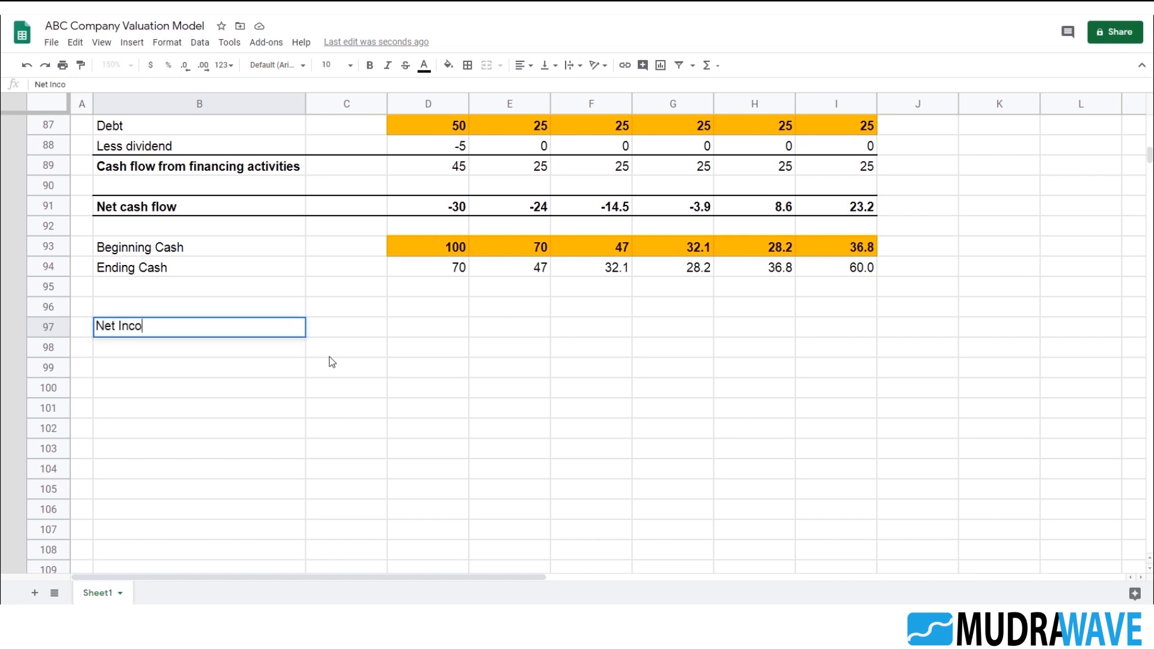
key("Return")
key("Up")
key("Up")
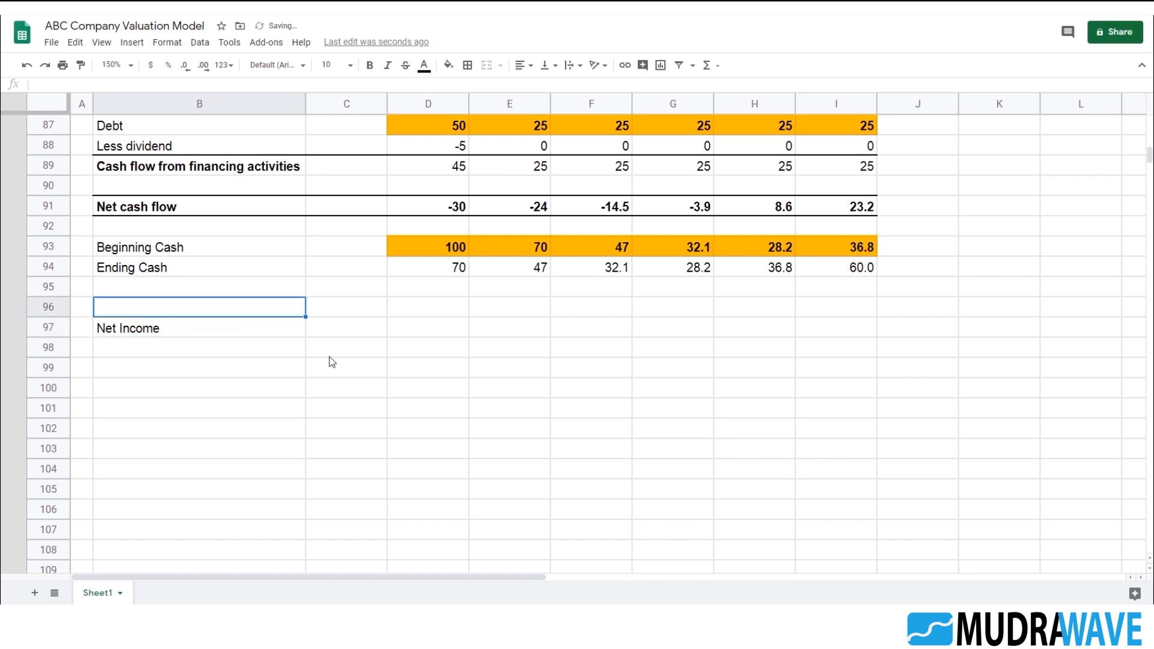
- Add the label Add Depreciation in B98 beneath Net Income
left_click(146, 349)
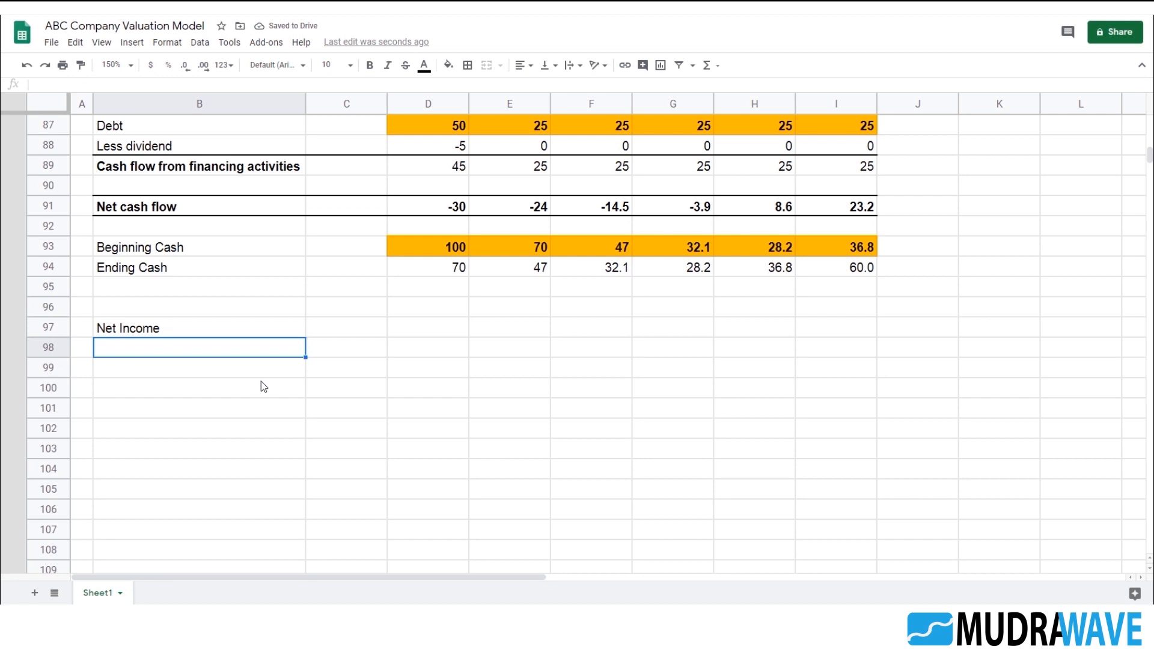
type("Add P")
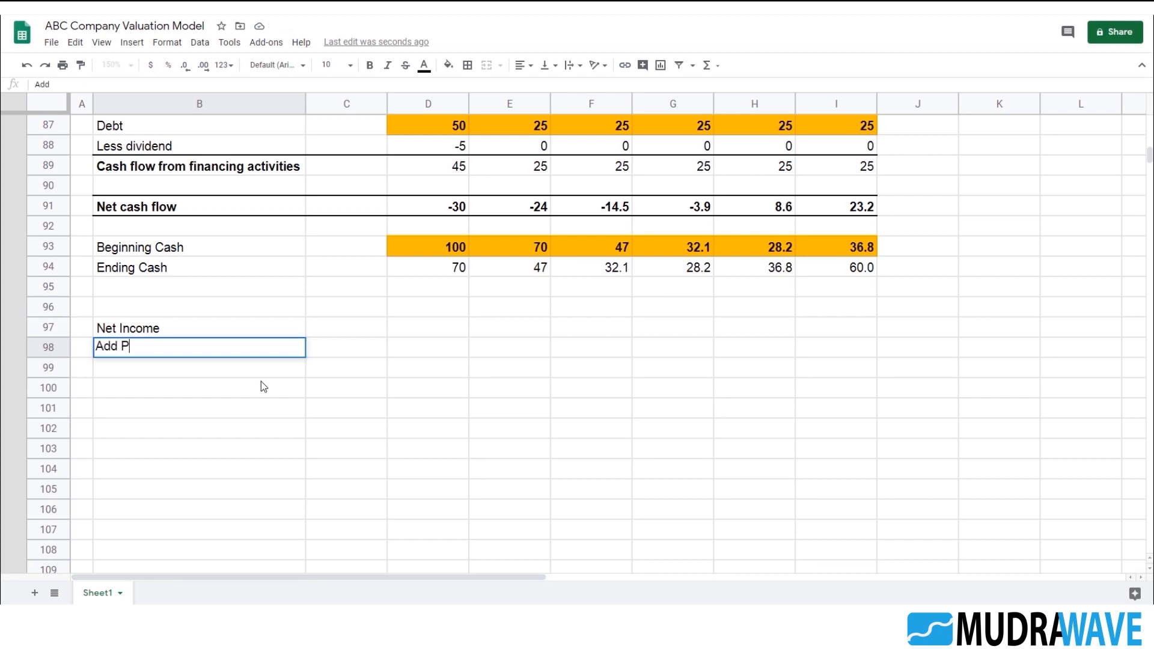
key("BackSpace")
type("Depreciation")
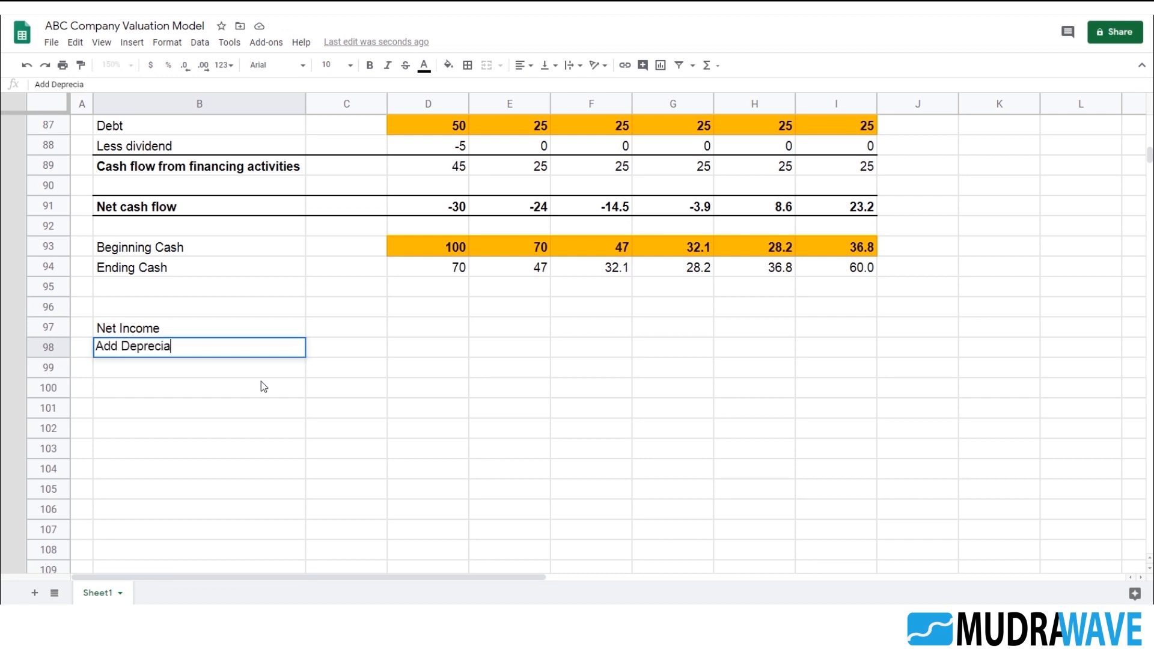
key("Return")
key("Up")
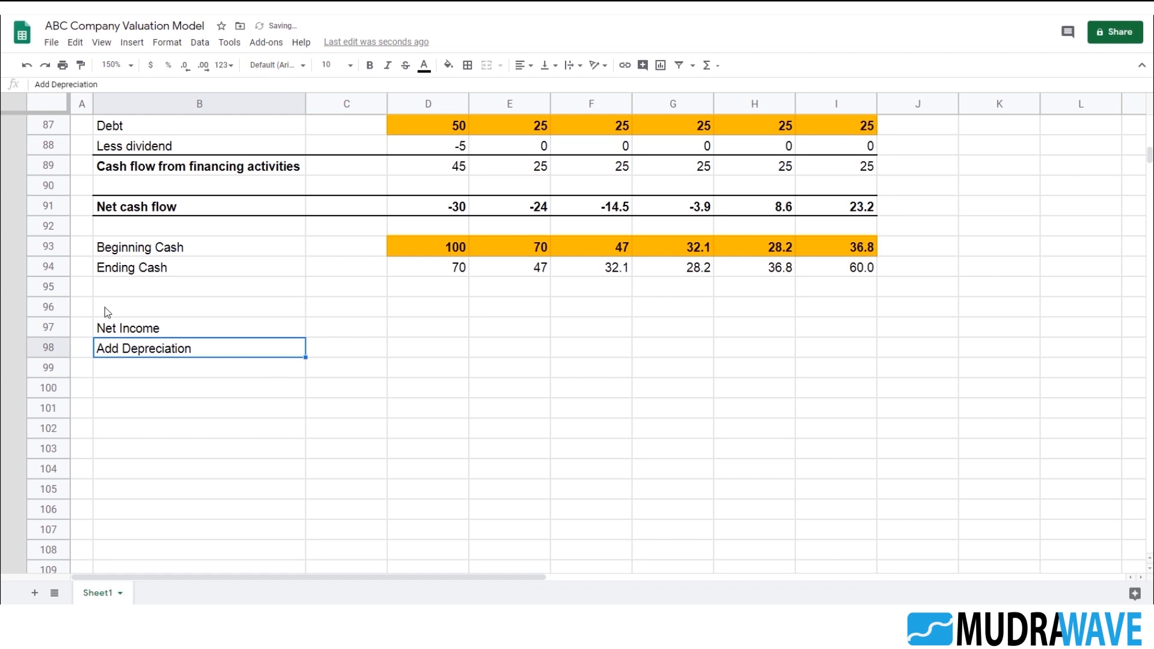
- Add the label Add Interest (1-tax rate) in B99 beneath Add Depreciation
scroll(121, 328, "down", 1)
left_click(125, 328)
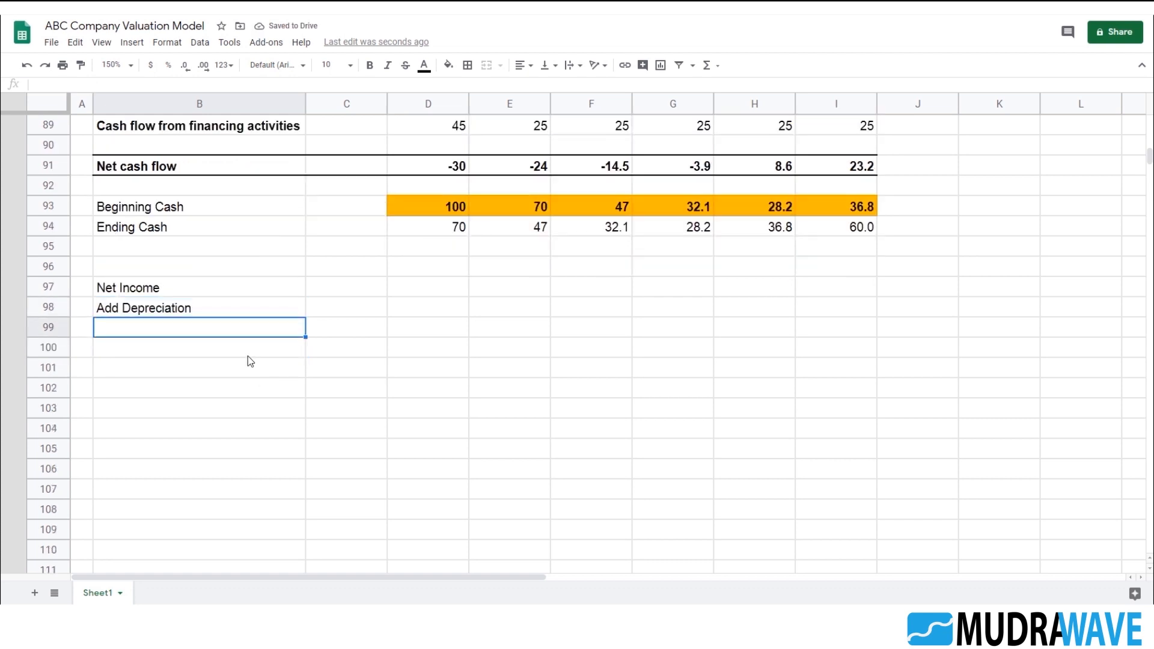
type("Add INt")
key("BackSpace")
key("BackSpace")
type("nterest ")
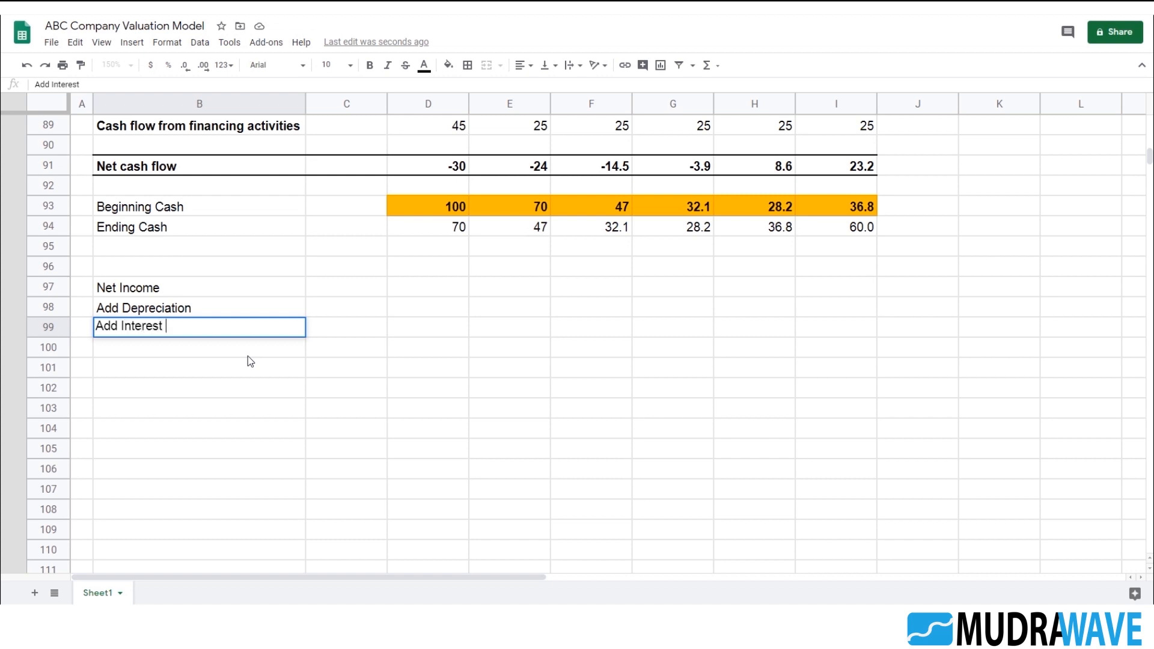
type("(1-tax rate)")
key("Return")
key("Up")
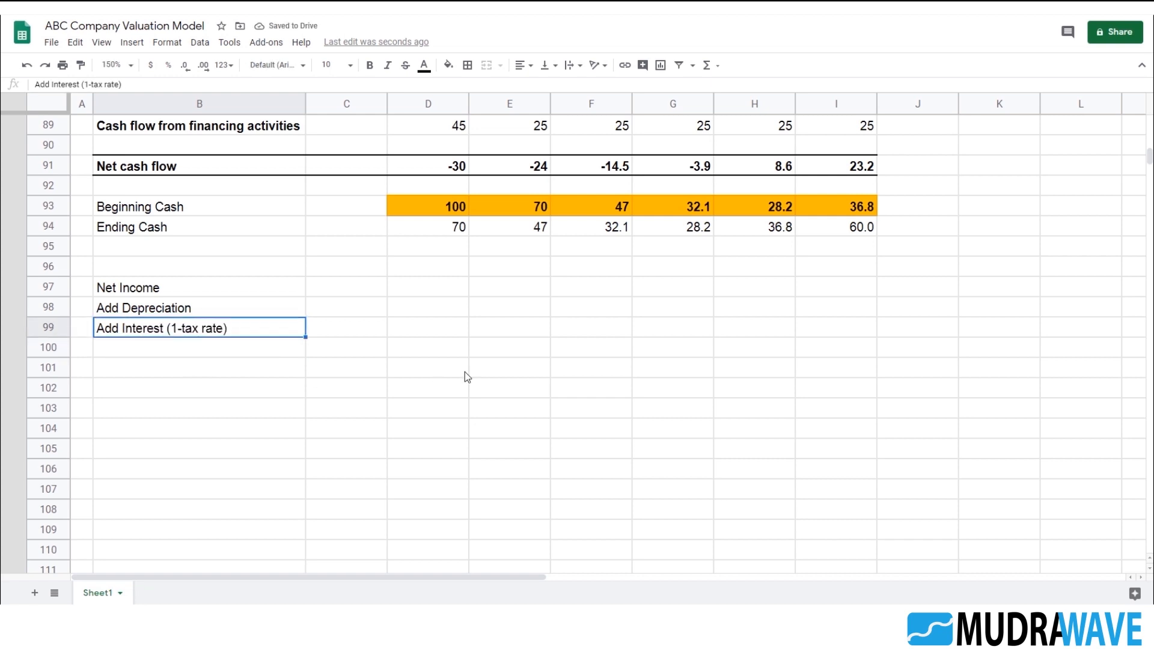
- Review the Equity, Debt and FCFF entries in the Financing row above Profit & Loss
scroll(445, 363, "up", 5)
scroll(414, 353, "up", 20)
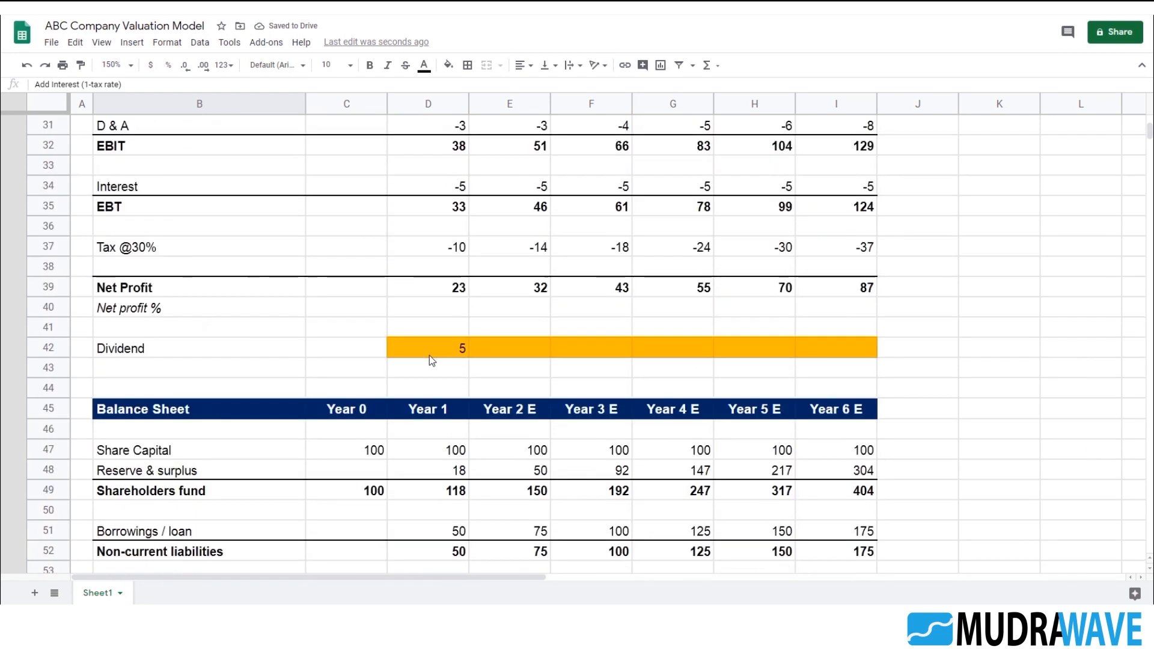
scroll(430, 355, "up", 2)
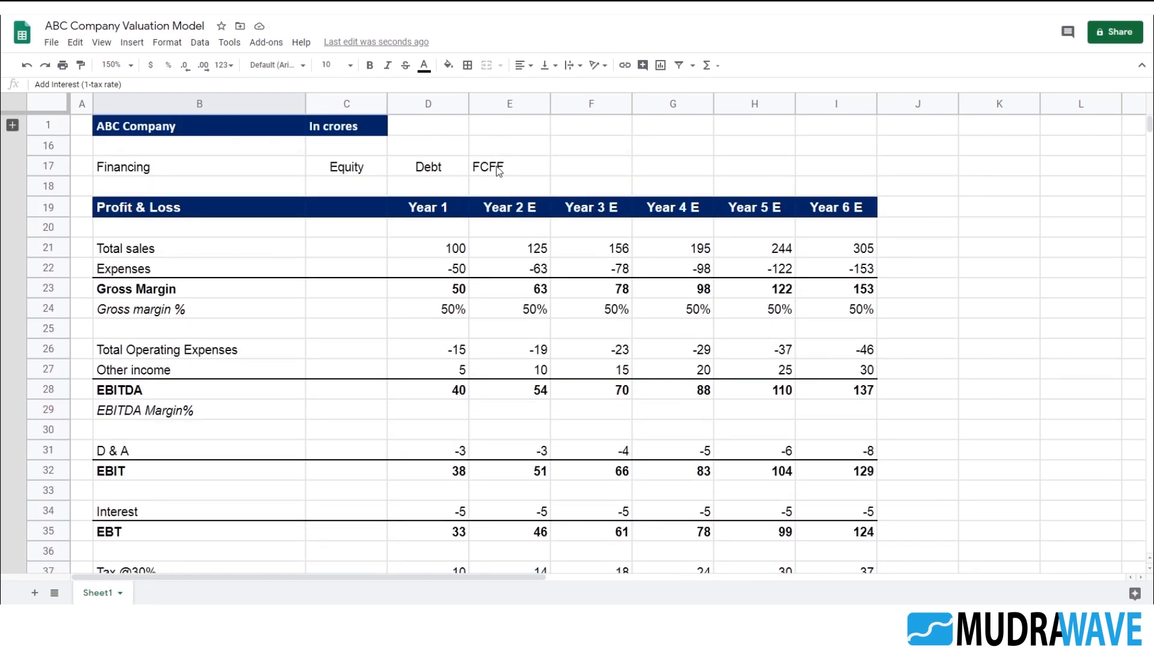
left_click_drag(424, 171, 355, 169)
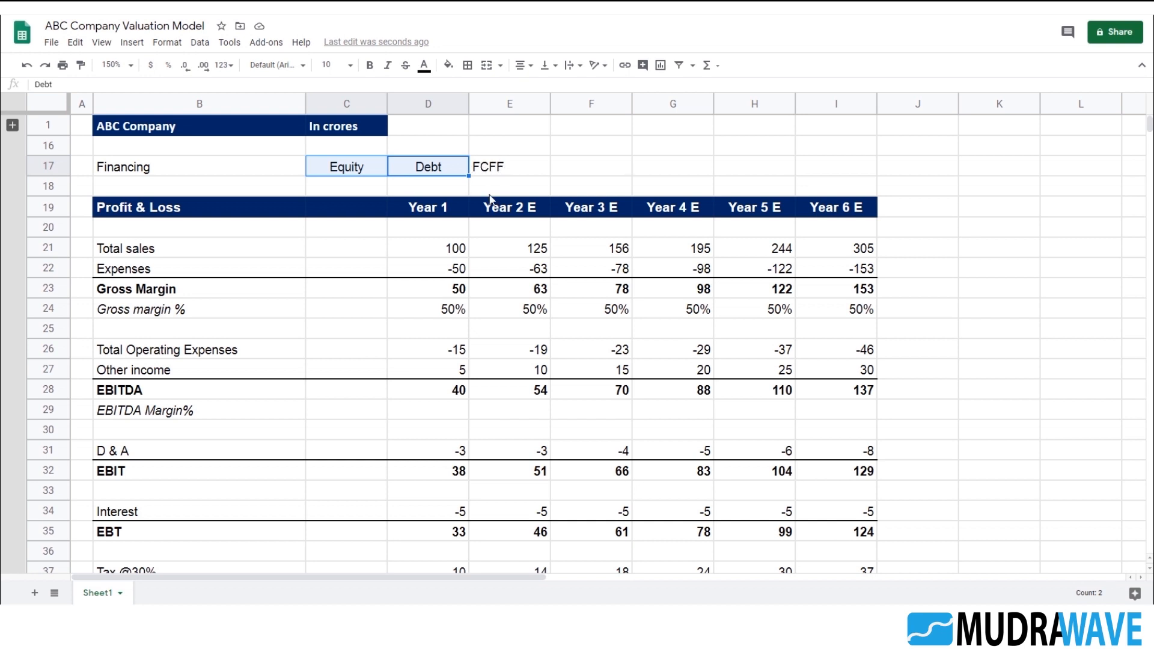
left_click(506, 167)
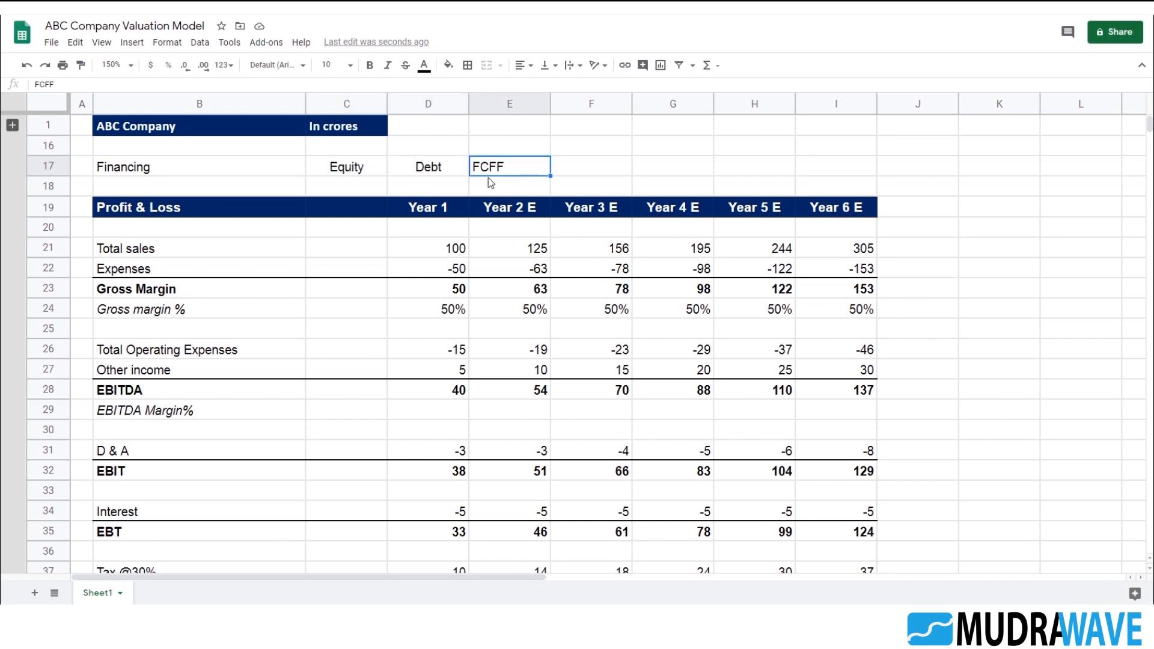
left_click(434, 171)
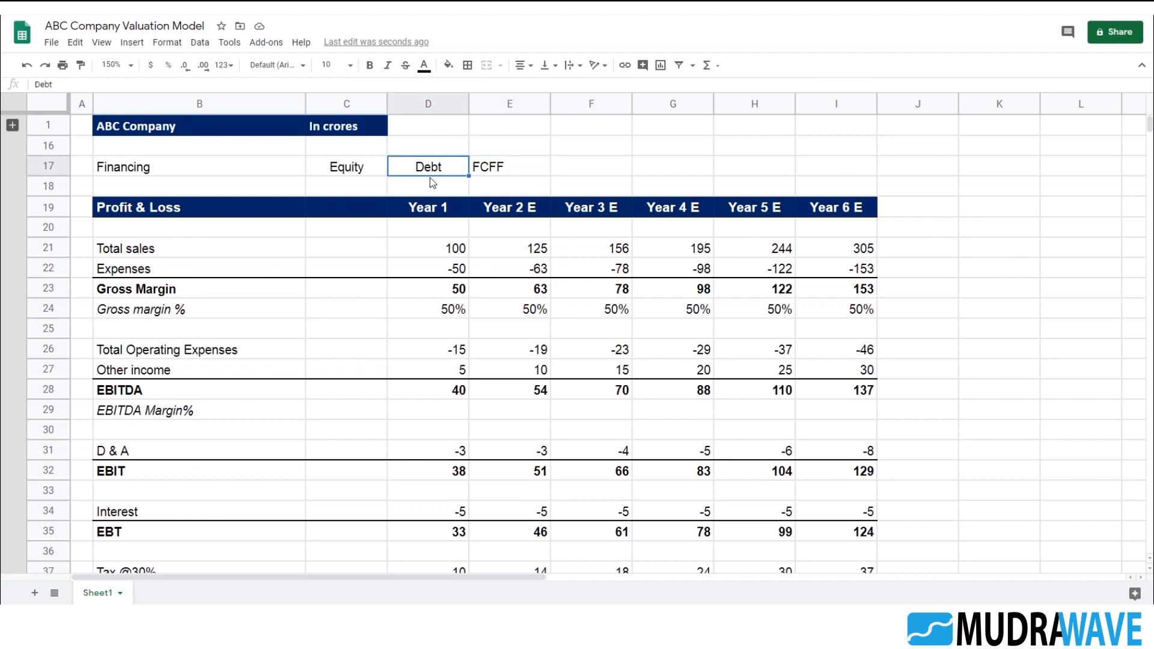
- Add the row labels Changes in working capital, Capex and FCFF in B100:B102, below Add Interest (1-tax rate)
scroll(489, 258, "down", 10)
scroll(488, 252, "down", 11)
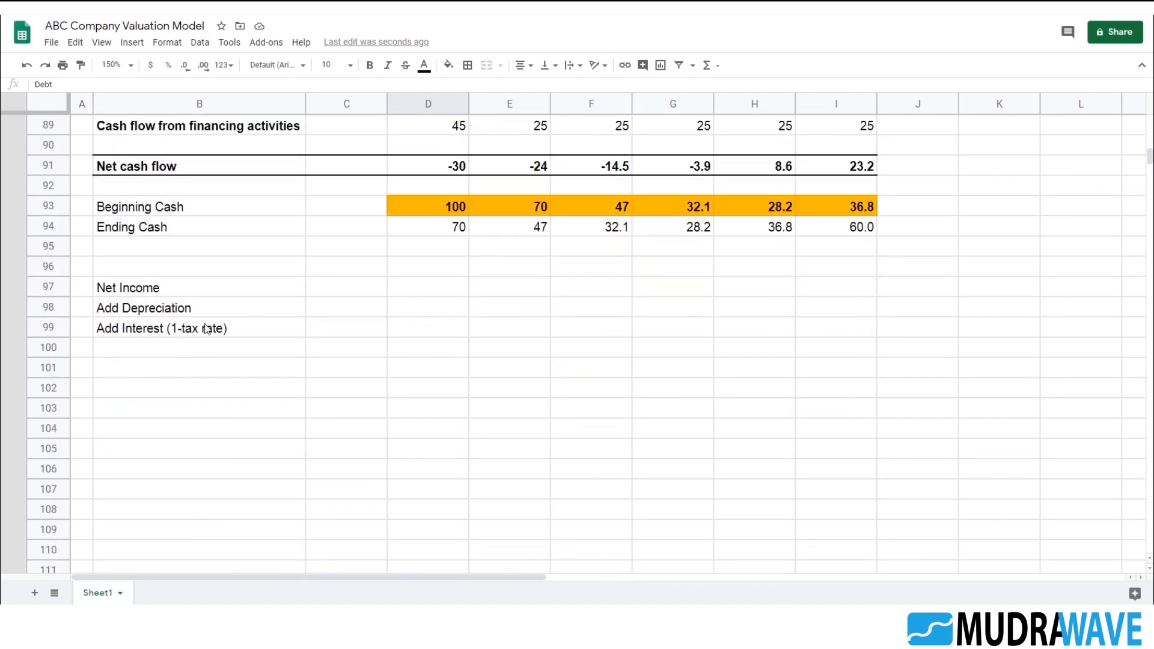
left_click(206, 329)
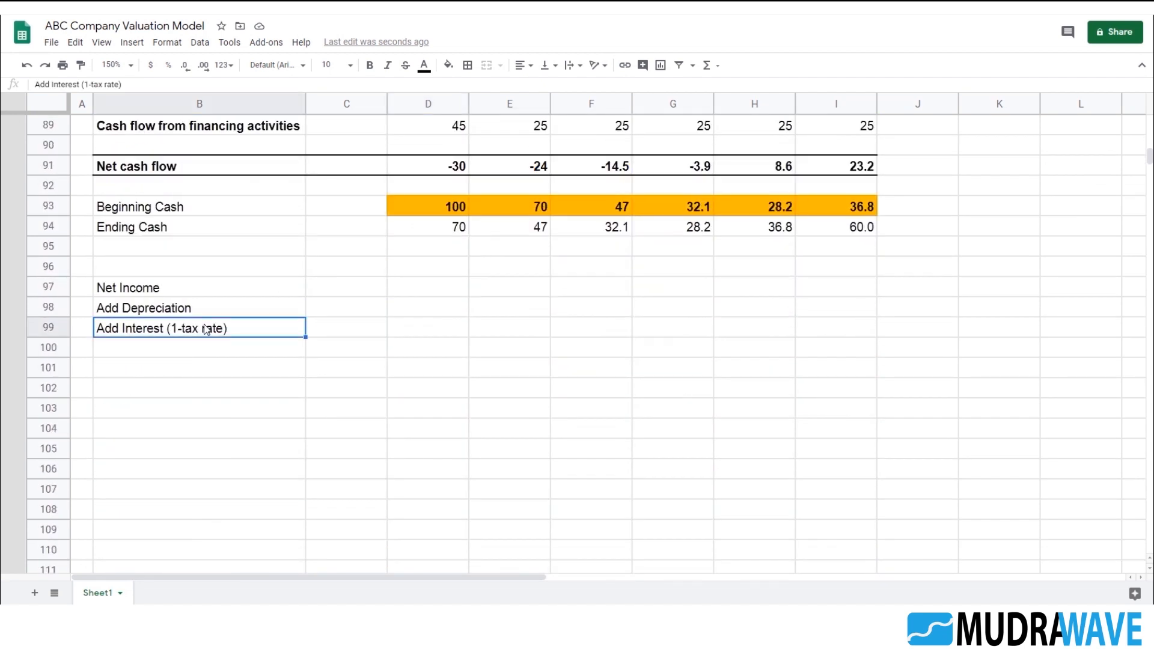
left_click(257, 348)
type("Changes in working capital")
key("Return")
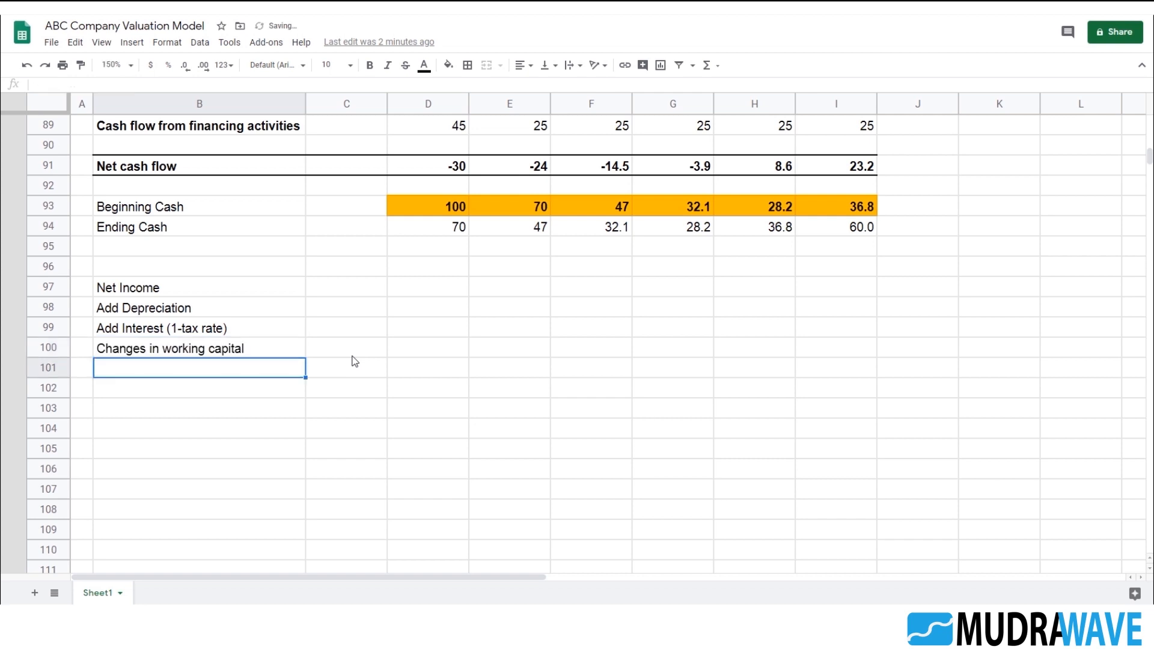
type("Capex")
key("Return")
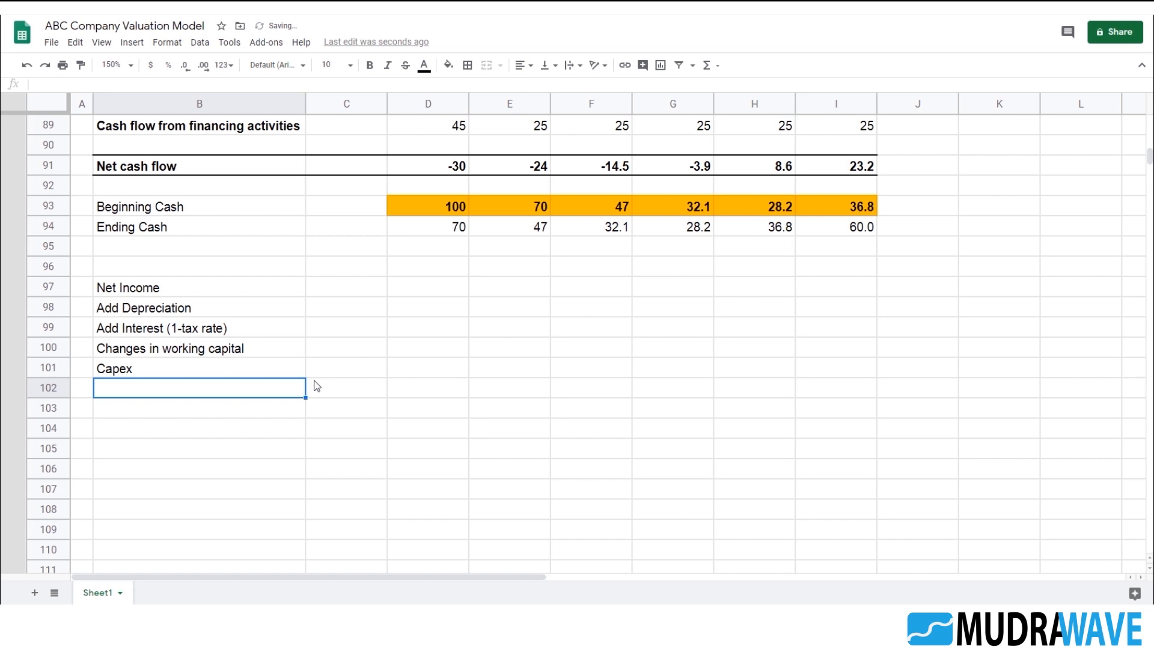
type("FCF")
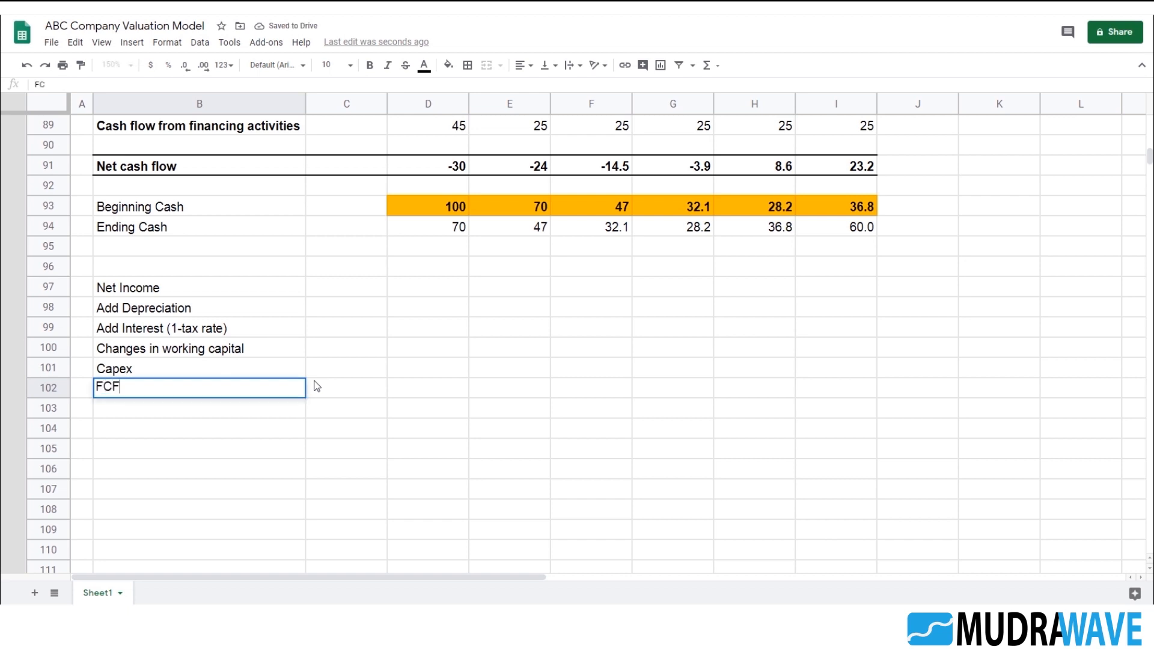
type("F")
key("Return")
- Format the FCFF row from B102 to I102 with a top border and bold, dark blue text
key("Up")
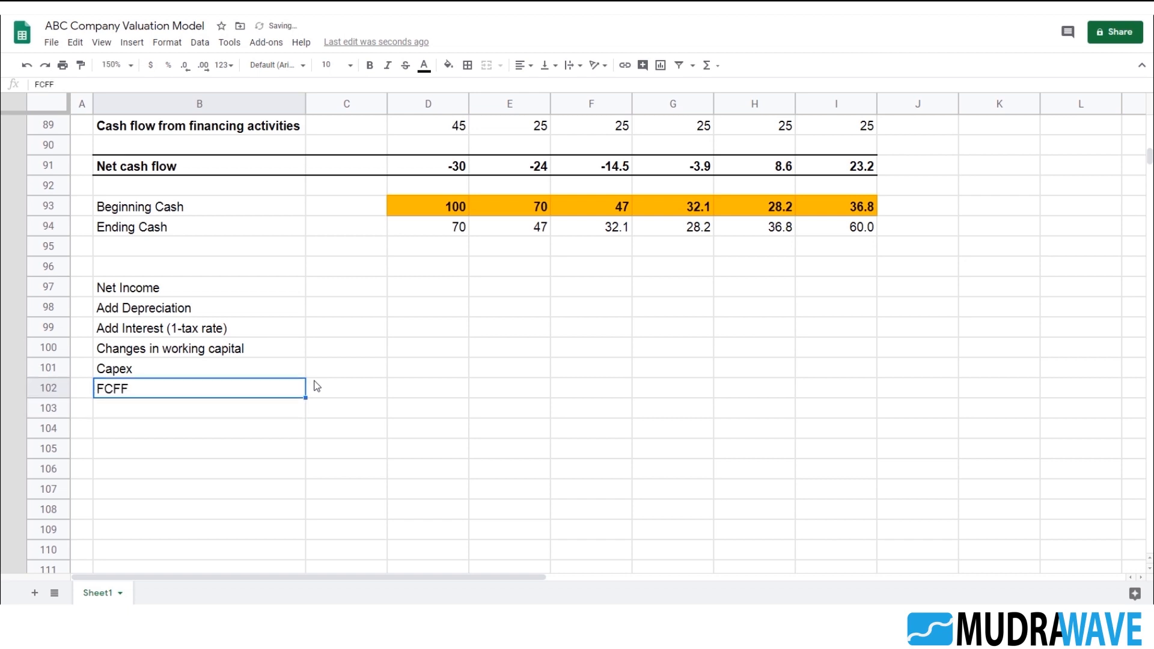
key("shift+Right")
key("shift+Right")
key("shift+Right")
key("shift+Right")
key("shift+Right")
key("shift+Right")
key("shift+Right")
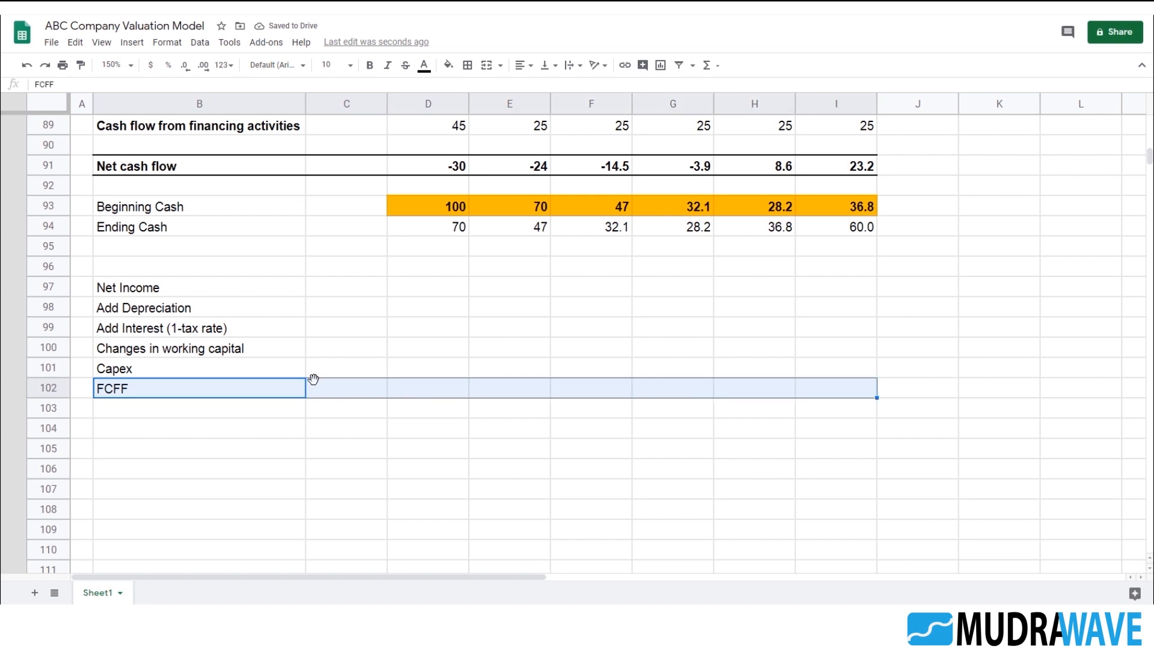
left_click(468, 65)
left_click(488, 110)
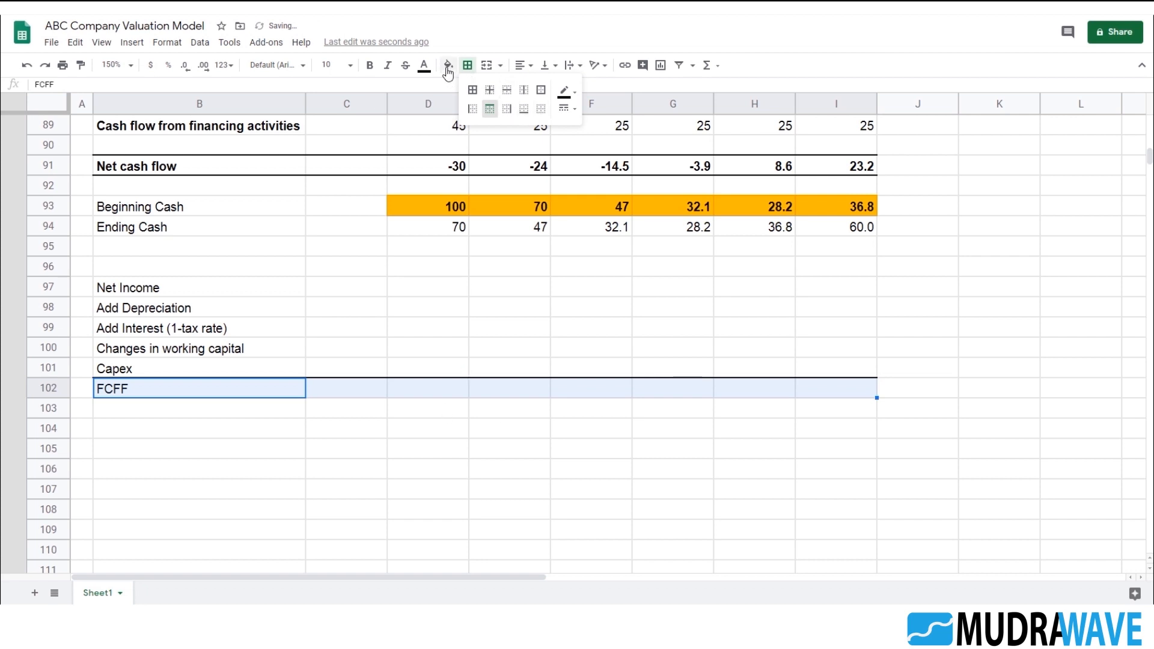
left_click(428, 67)
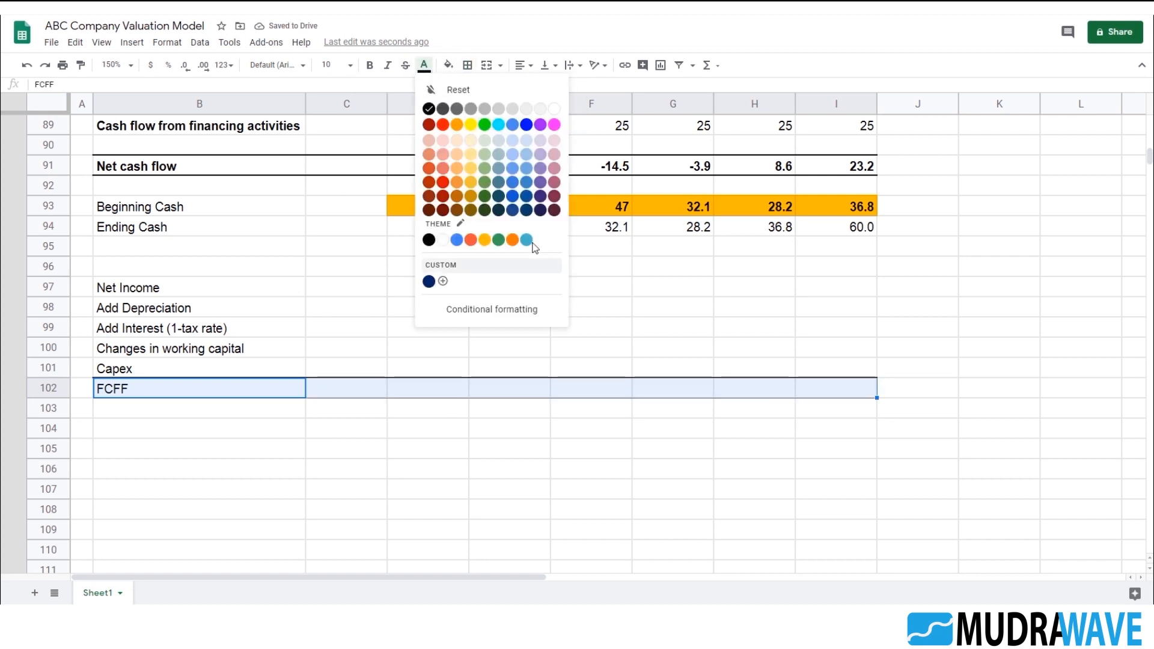
left_click(529, 207)
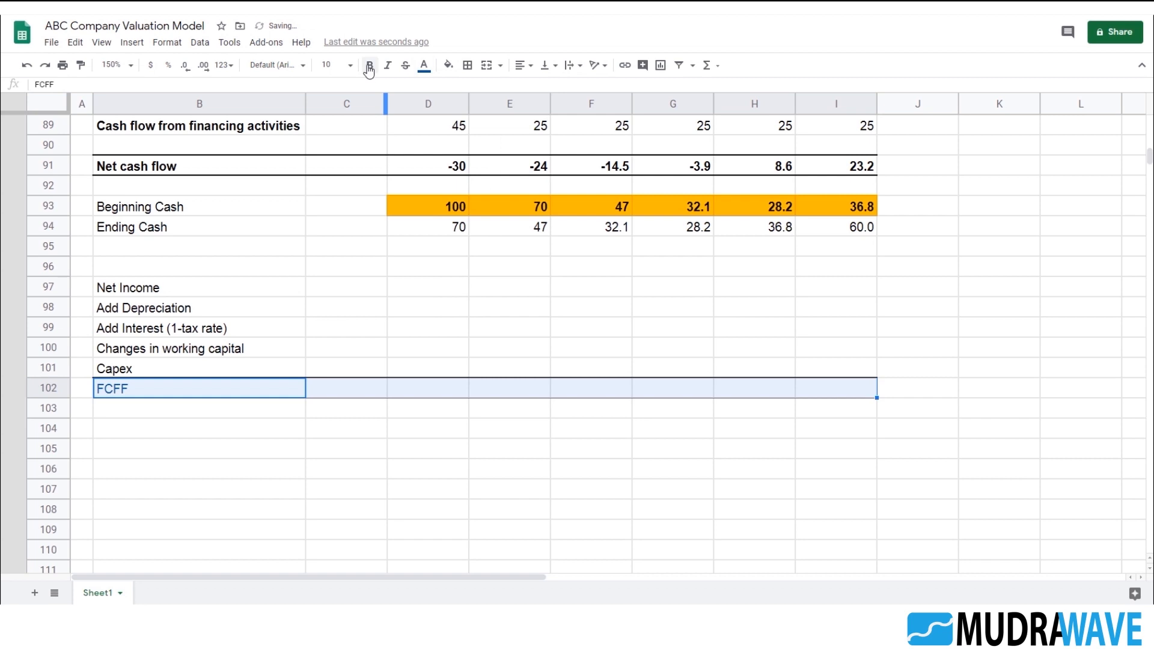
left_click(453, 431)
left_click(179, 288)
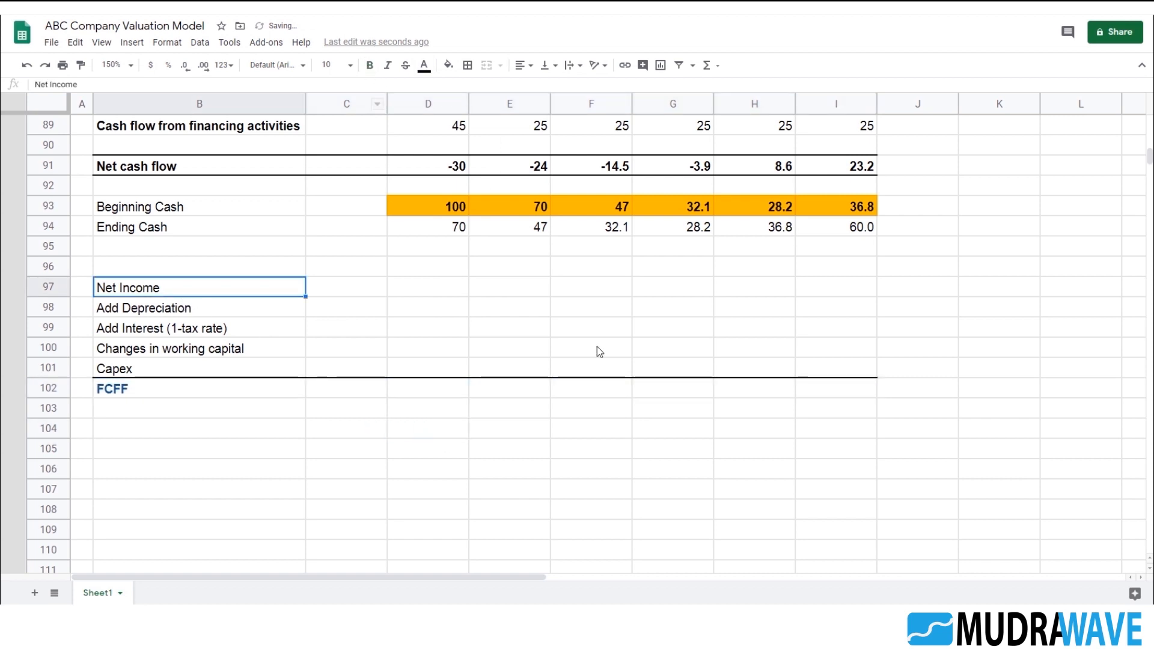
key("Right")
key("Right")
type("=")
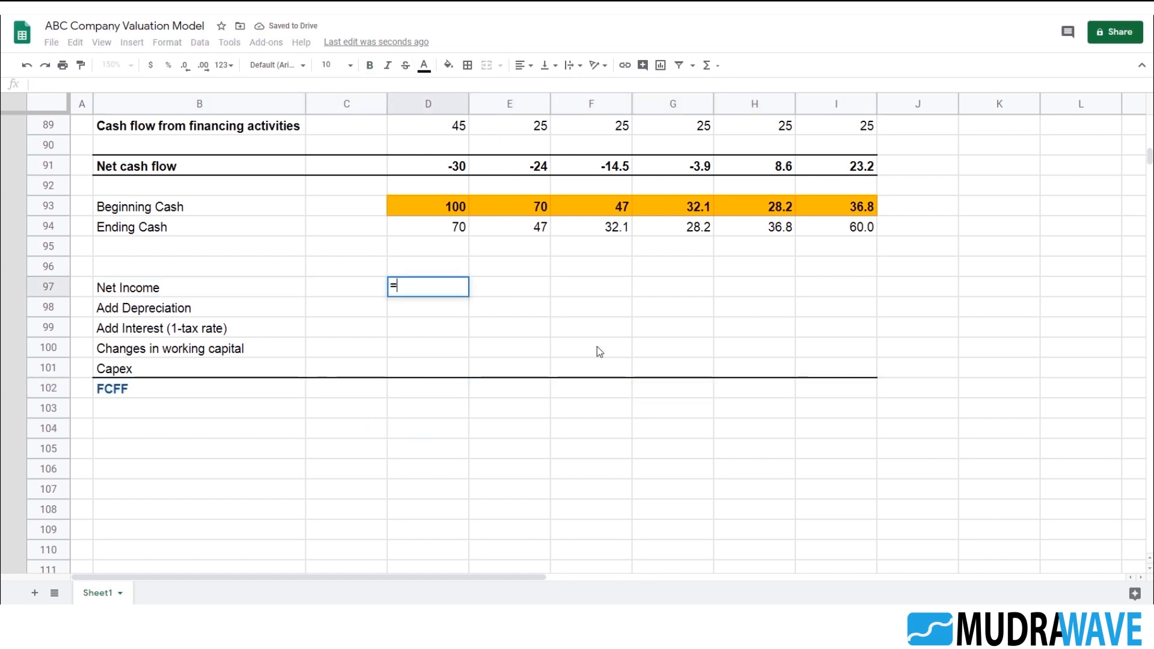
scroll(514, 273, "up", 2)
key("Escape")
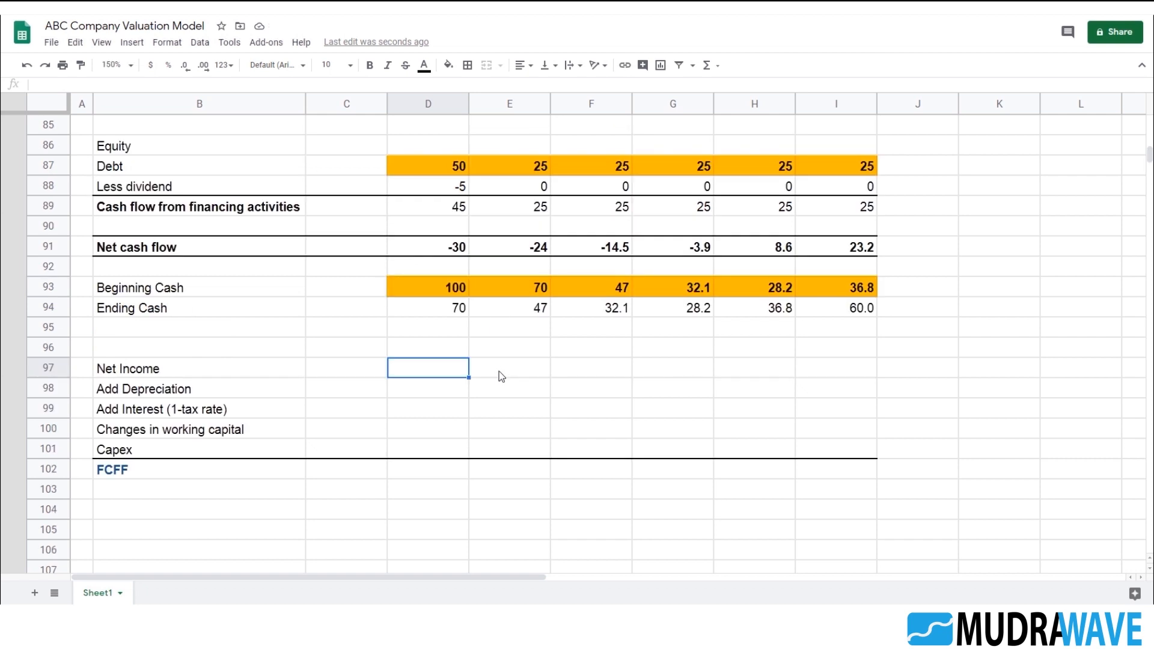
- Link the Year 2 E Net Income in E97 to the Profit & Loss net profit in E39
left_click(510, 373)
type("=")
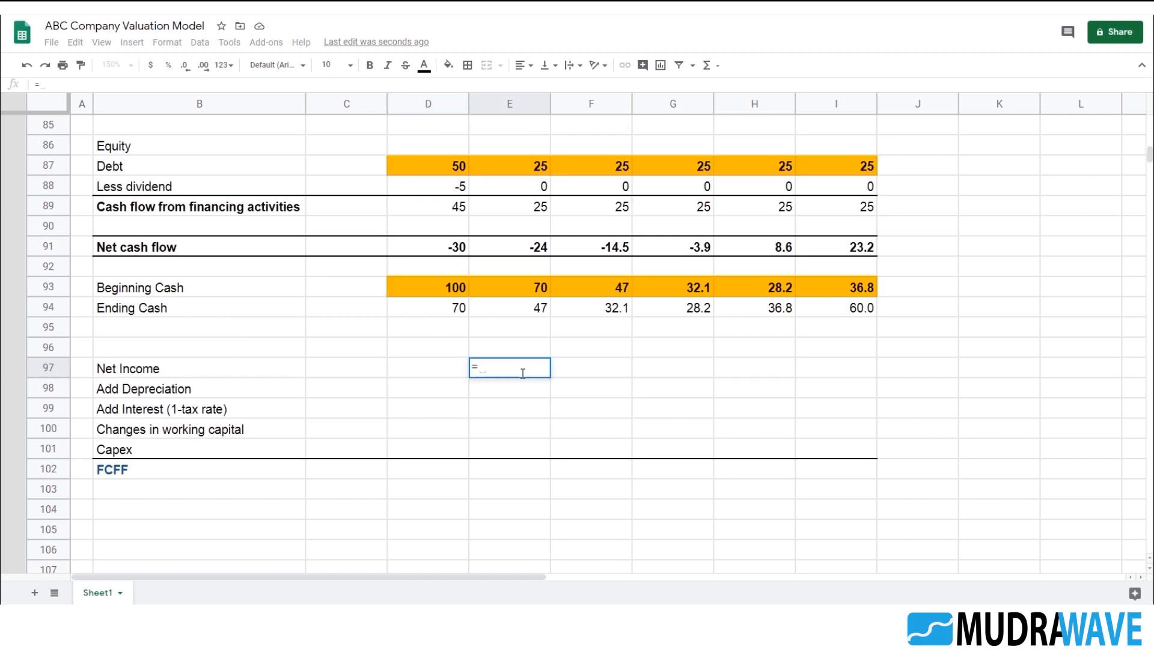
scroll(554, 369, "up", 15)
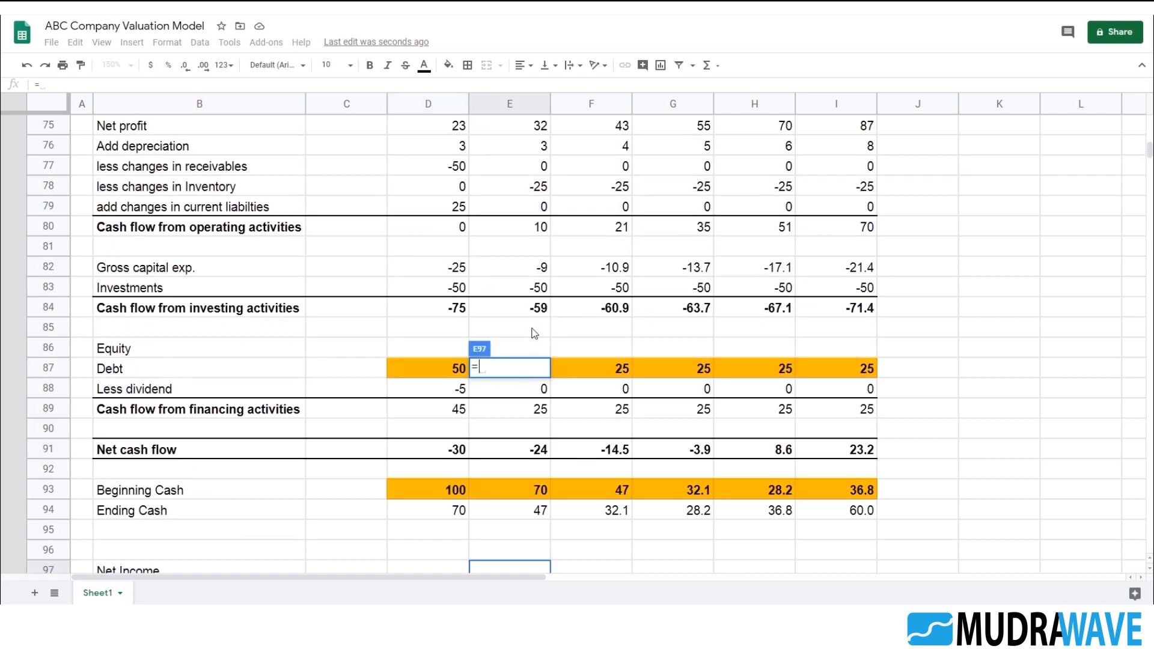
scroll(535, 322, "up", 5)
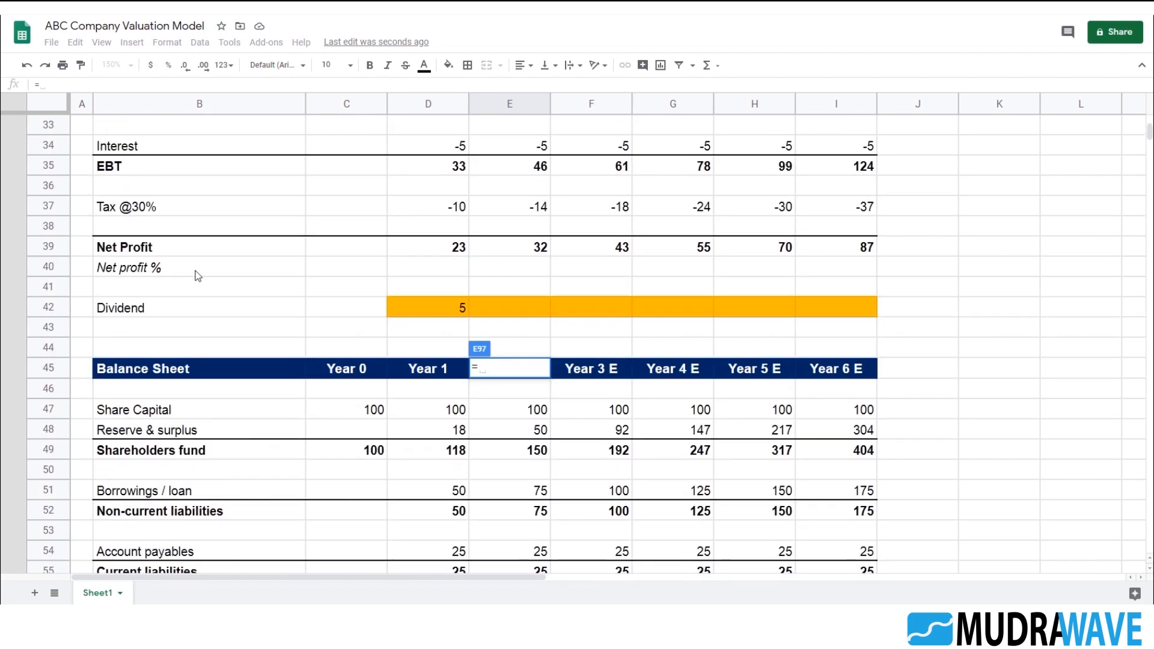
left_click(523, 253)
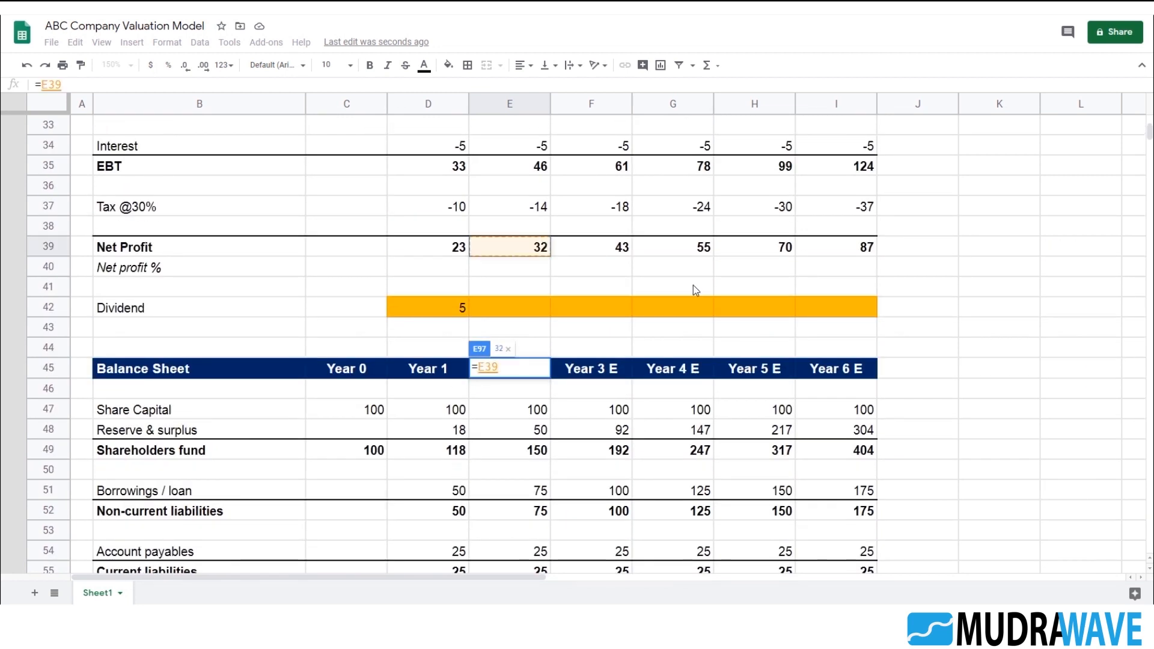
key("Return")
- Set Add Depreciation for Year 2 E in E98 to the Profit & Loss D & A in E31 with its sign reversed
scroll(726, 315, "down", 3)
scroll(726, 316, "down", 2)
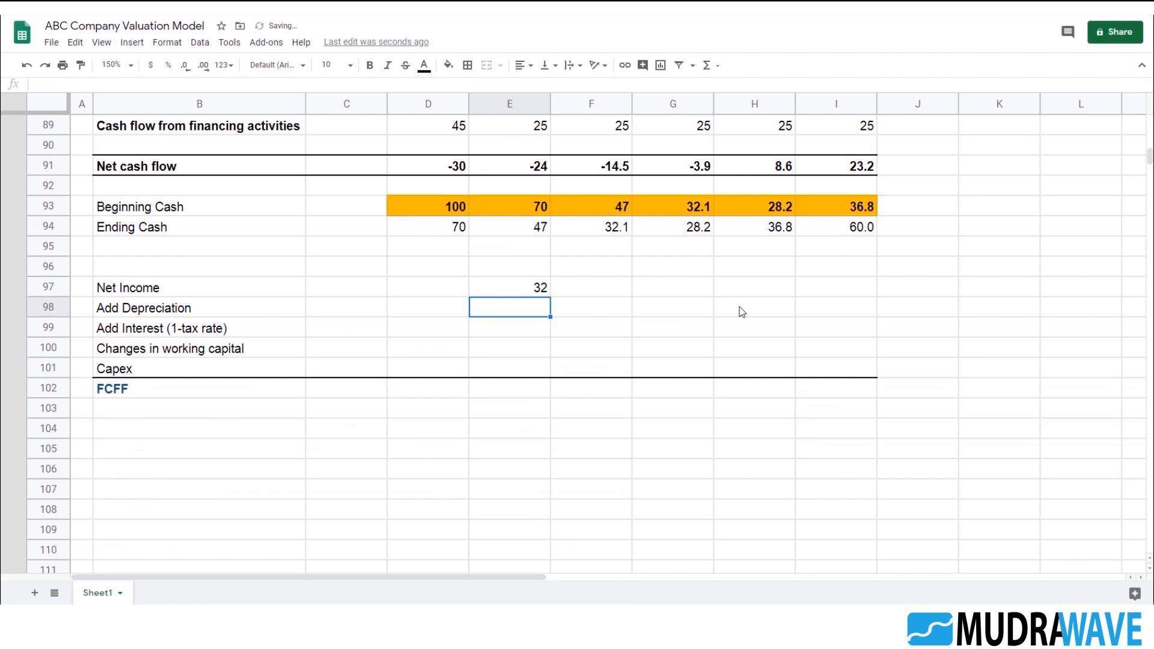
type("=")
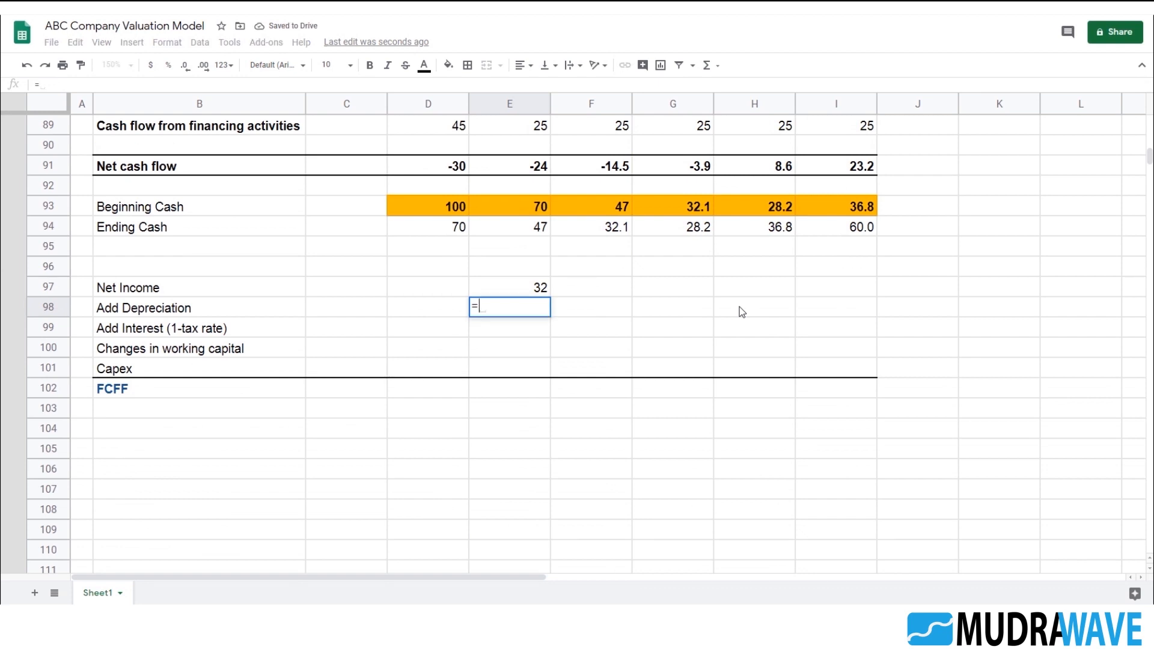
scroll(515, 296, "up", 2)
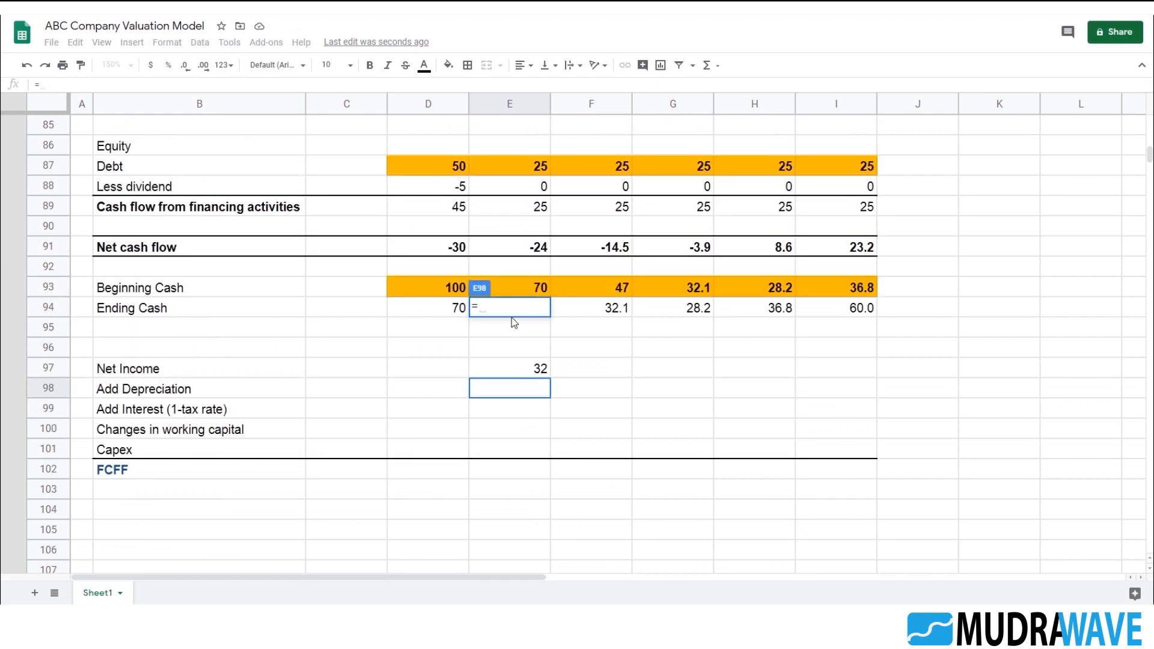
scroll(512, 322, "up", 7)
scroll(491, 361, "down", 2)
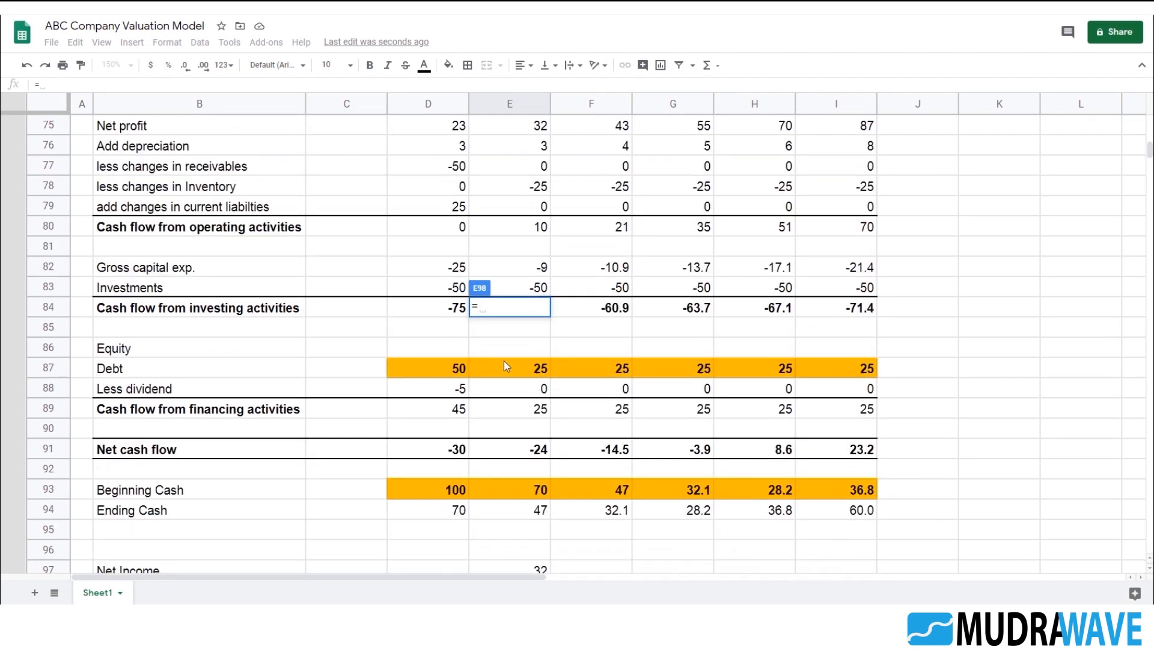
scroll(463, 337, "up", 2)
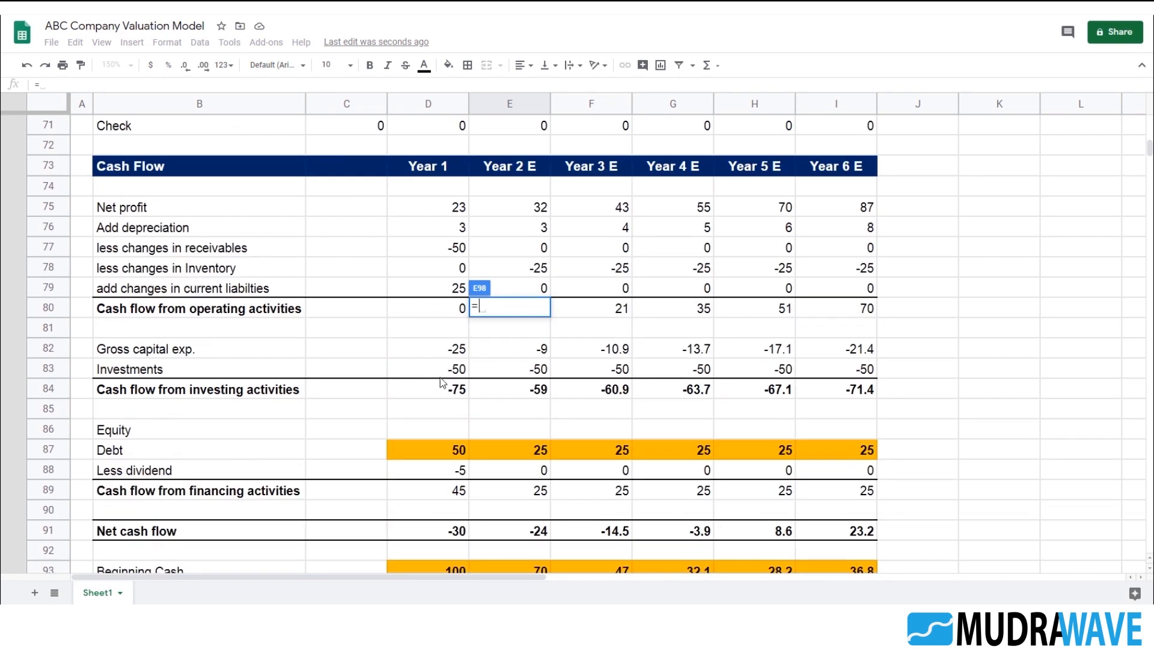
scroll(442, 376, "down", 1)
scroll(450, 366, "up", 12)
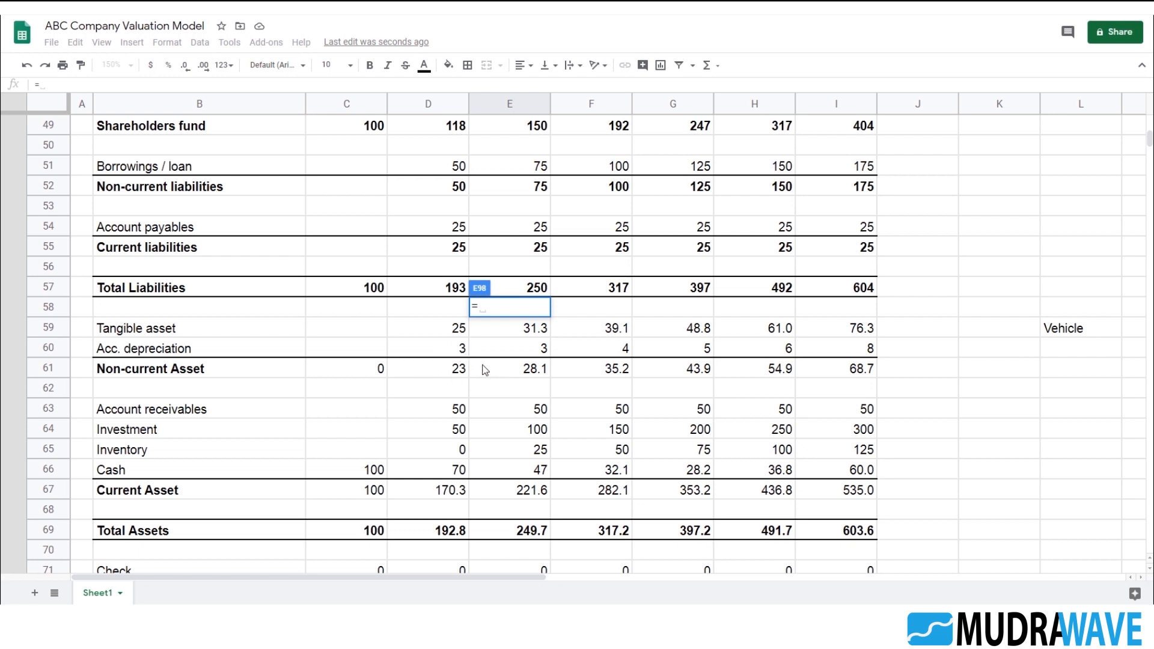
scroll(488, 369, "down", 3)
scroll(489, 415, "up", 4)
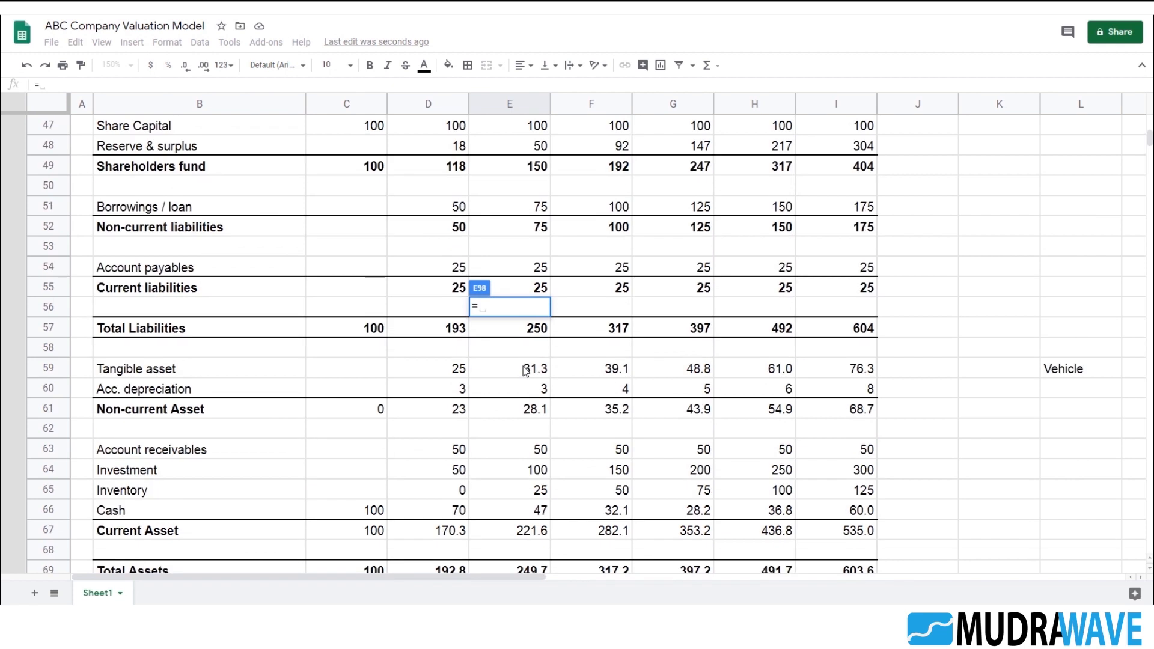
scroll(525, 400, "up", 8)
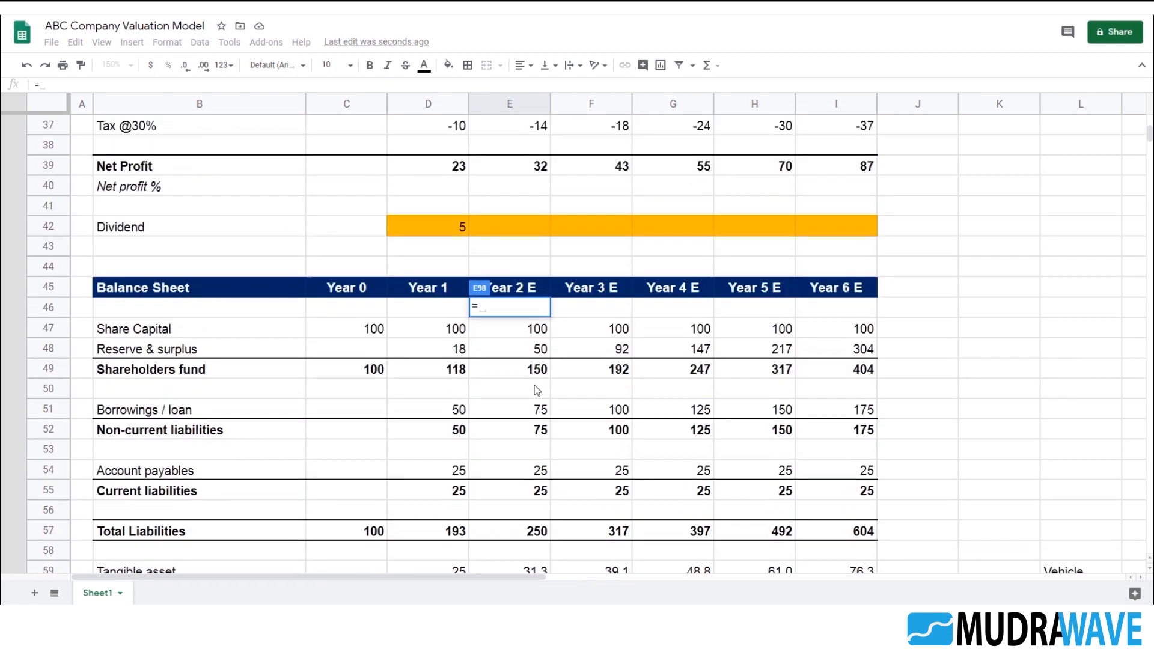
scroll(310, 377, "up", 2)
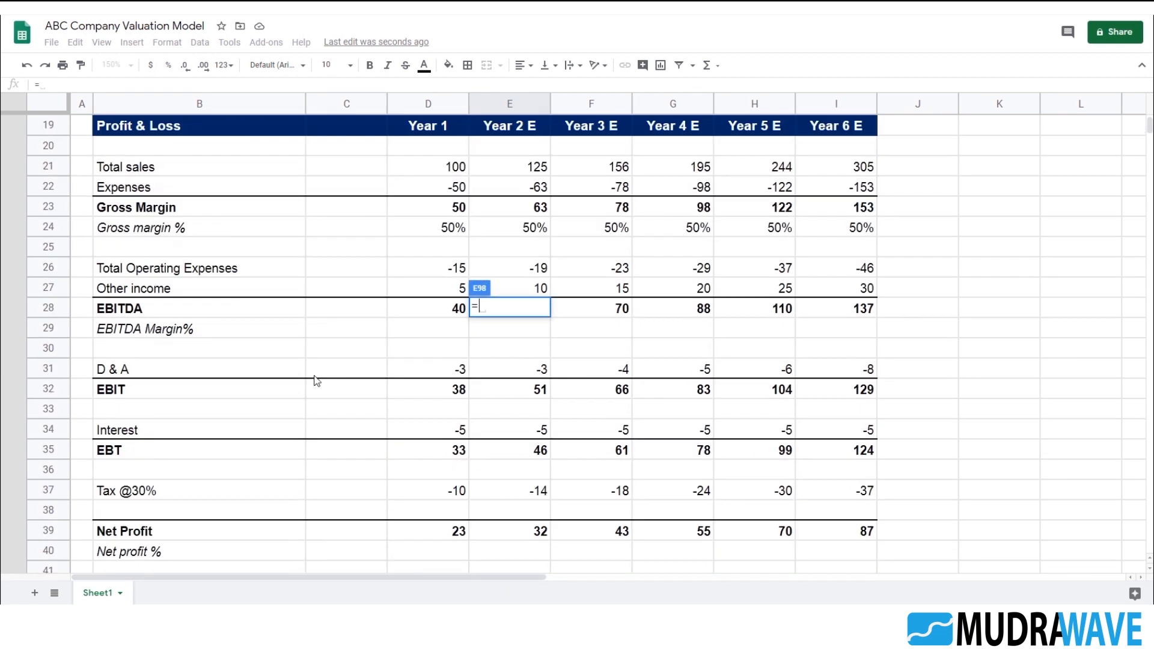
left_click(517, 370)
left_click(44, 83)
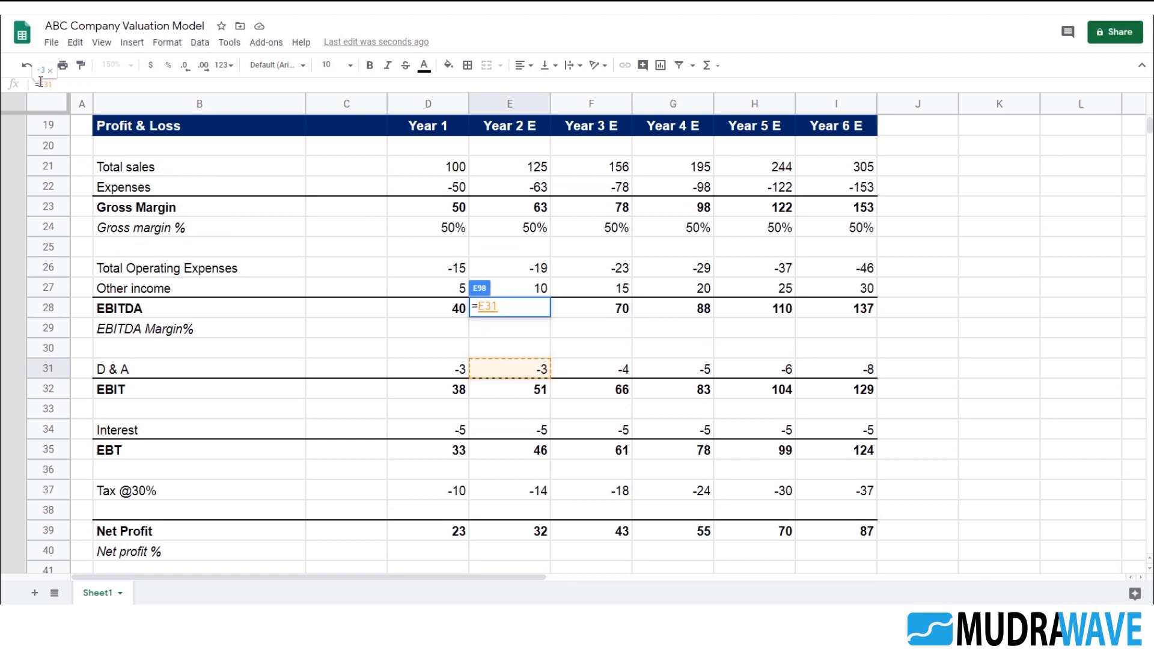
key("Return")
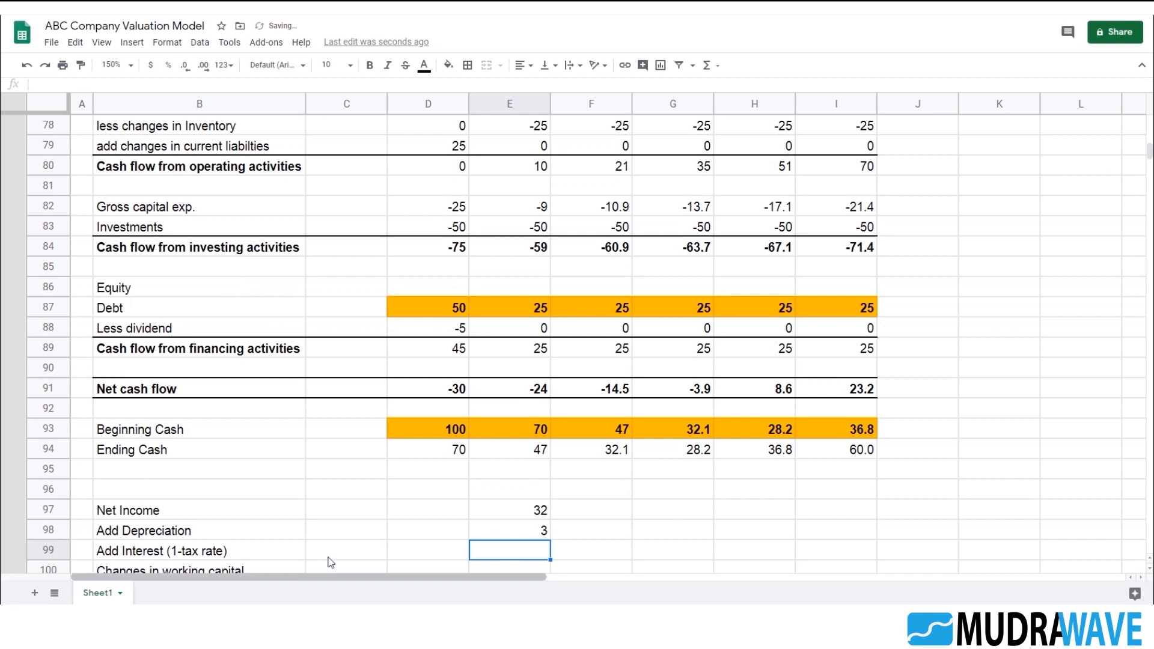
- Examine the Year 1 tangible asset in the balance sheet and the Year 2 E D & A formula in the Profit & Loss
scroll(515, 491, "up", 9)
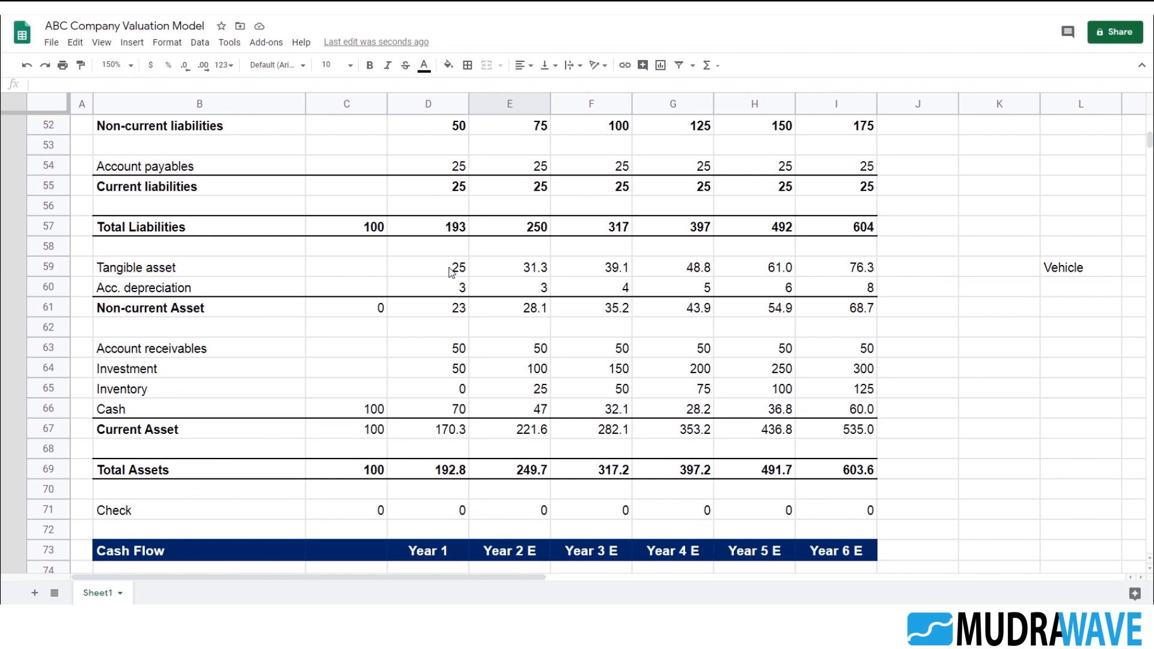
left_click(455, 269)
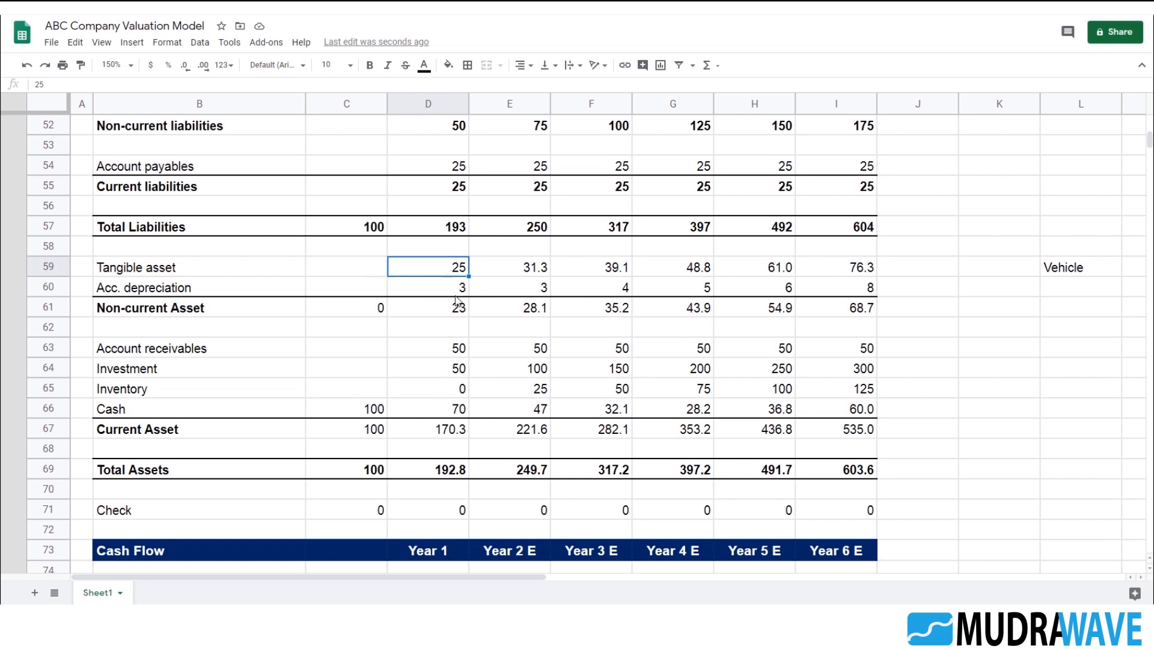
scroll(509, 330, "up", 10)
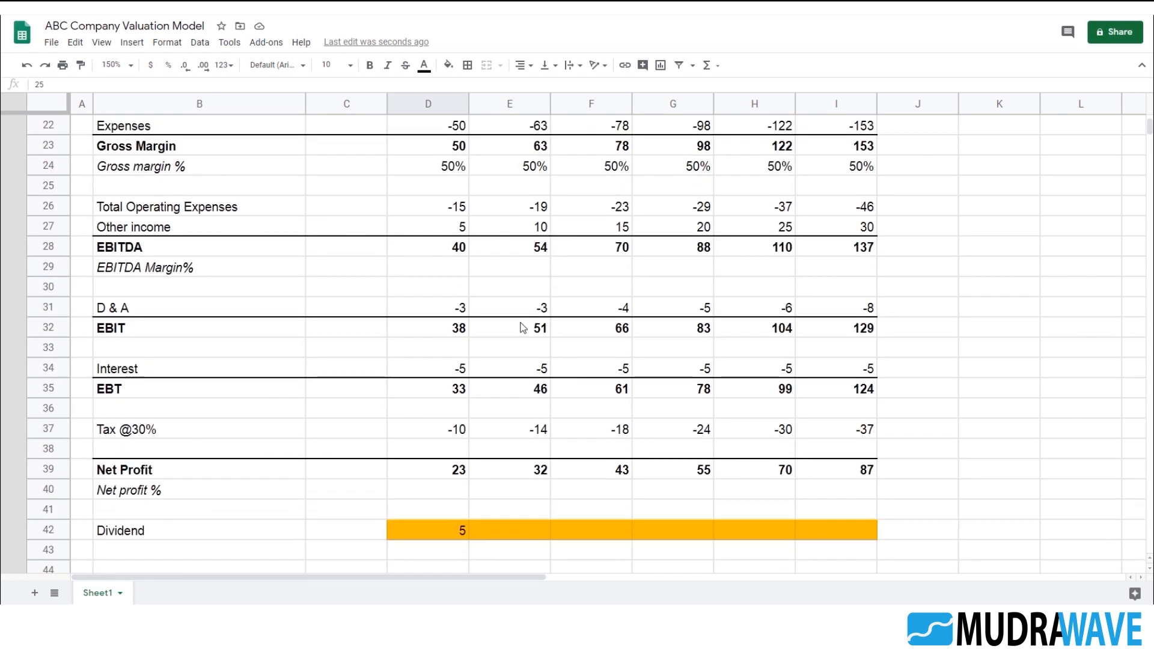
left_click(522, 354)
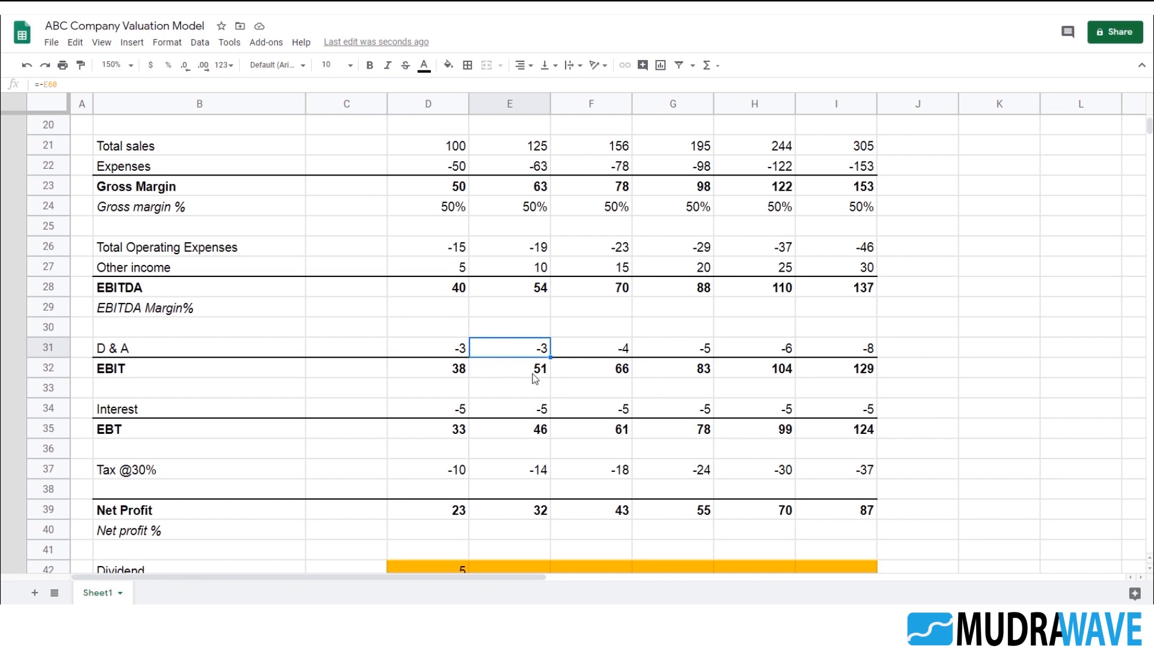
scroll(535, 380, "down", 1)
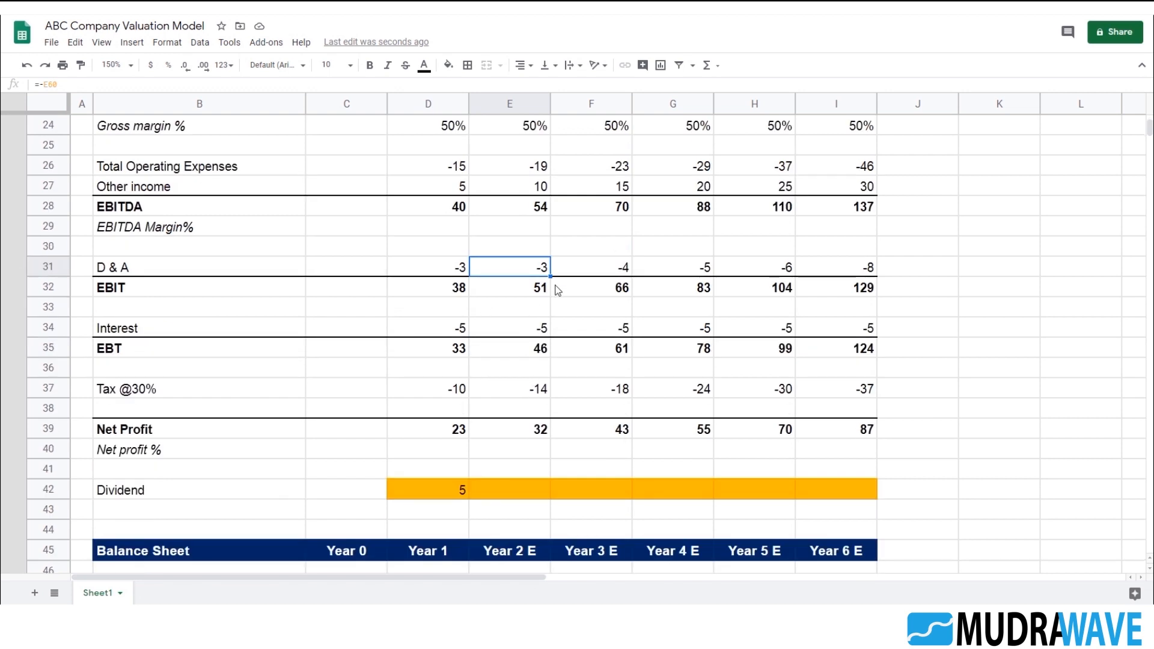
scroll(529, 274, "up", 1)
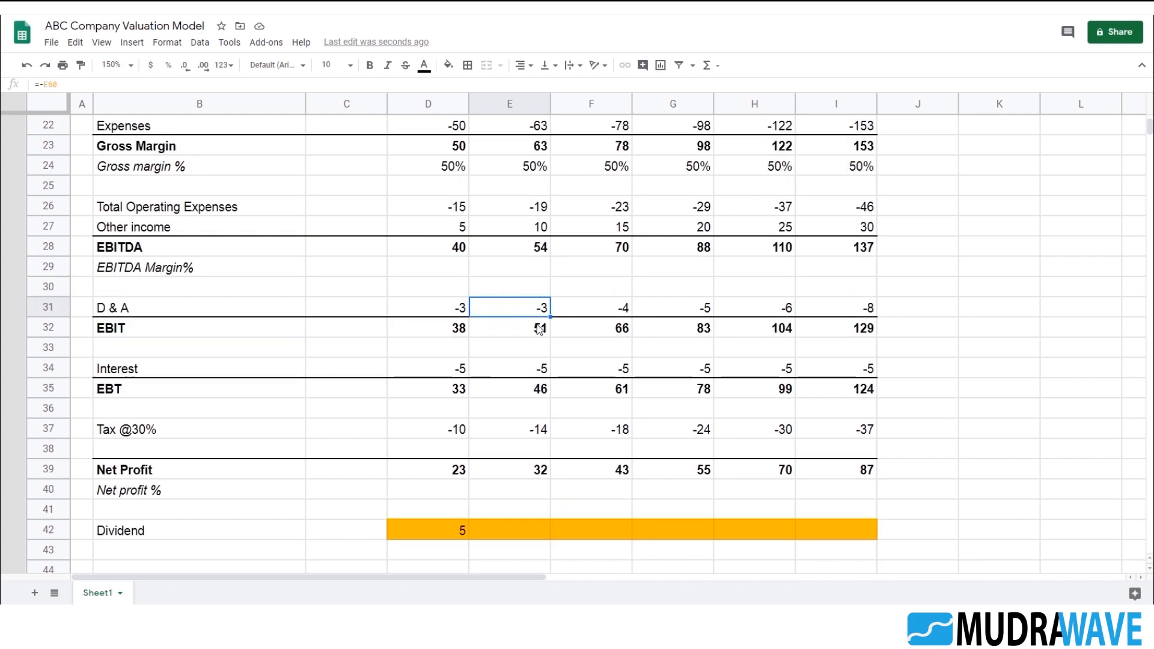
scroll(541, 300, "down", 5)
scroll(544, 310, "down", 12)
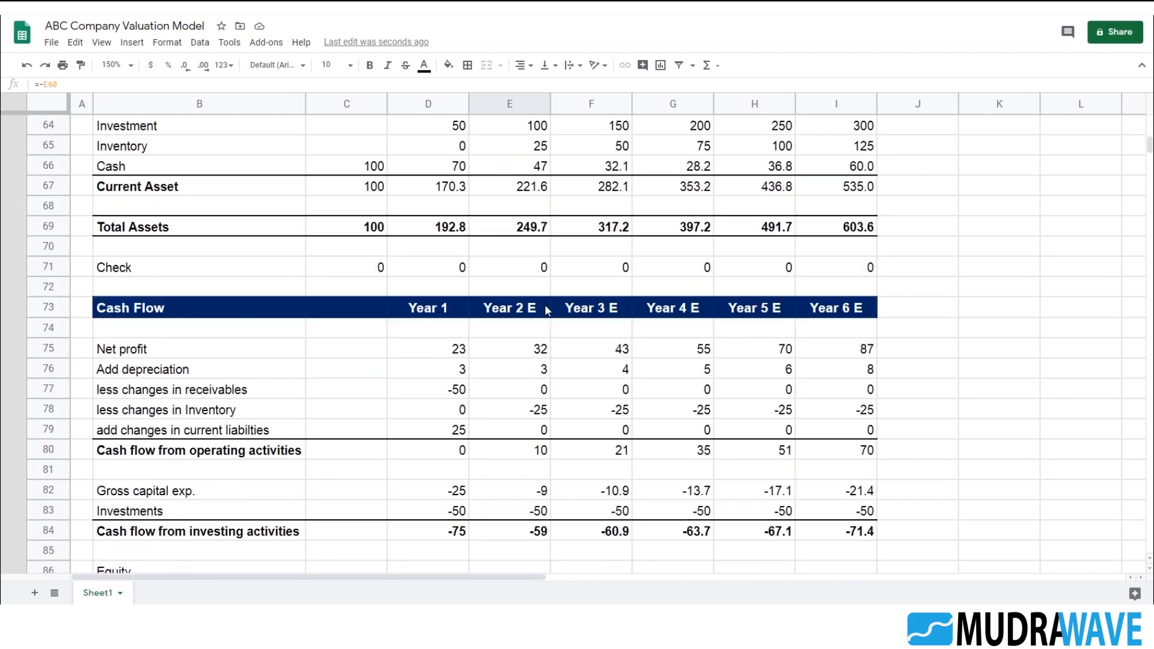
- Calculate the Year 2 E Add Interest (1-tax rate) in E99 as the Profit & Loss interest E34 times (1-30%)
scroll(550, 304, "down", 1)
left_click(547, 428)
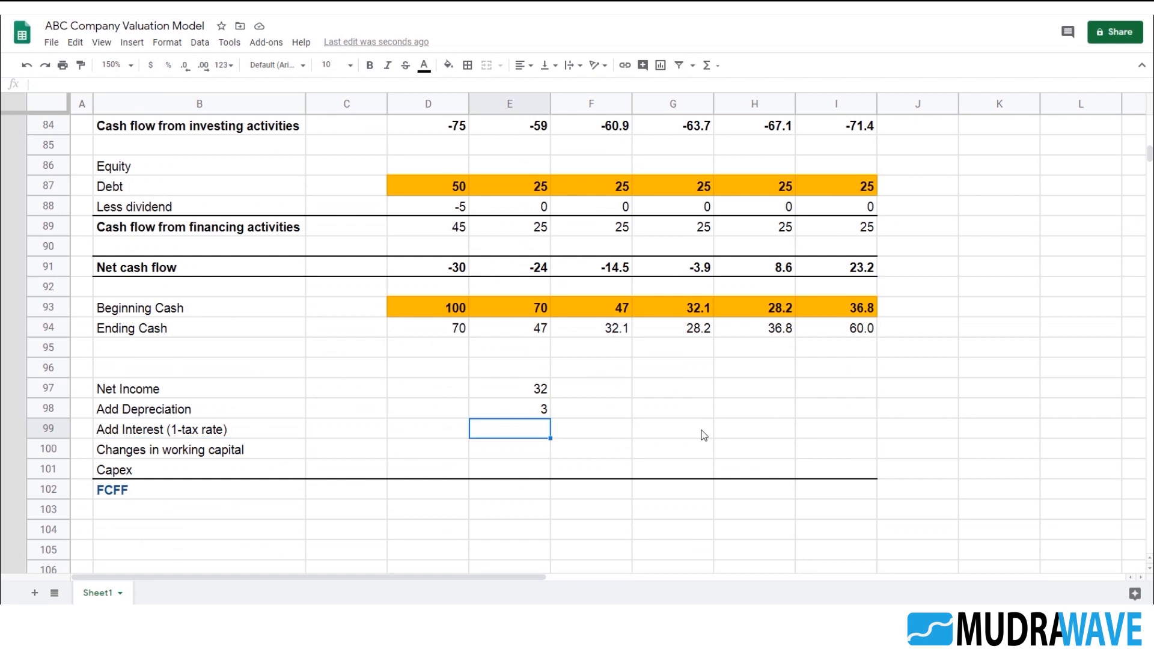
type("=")
scroll(478, 482, "up", 18)
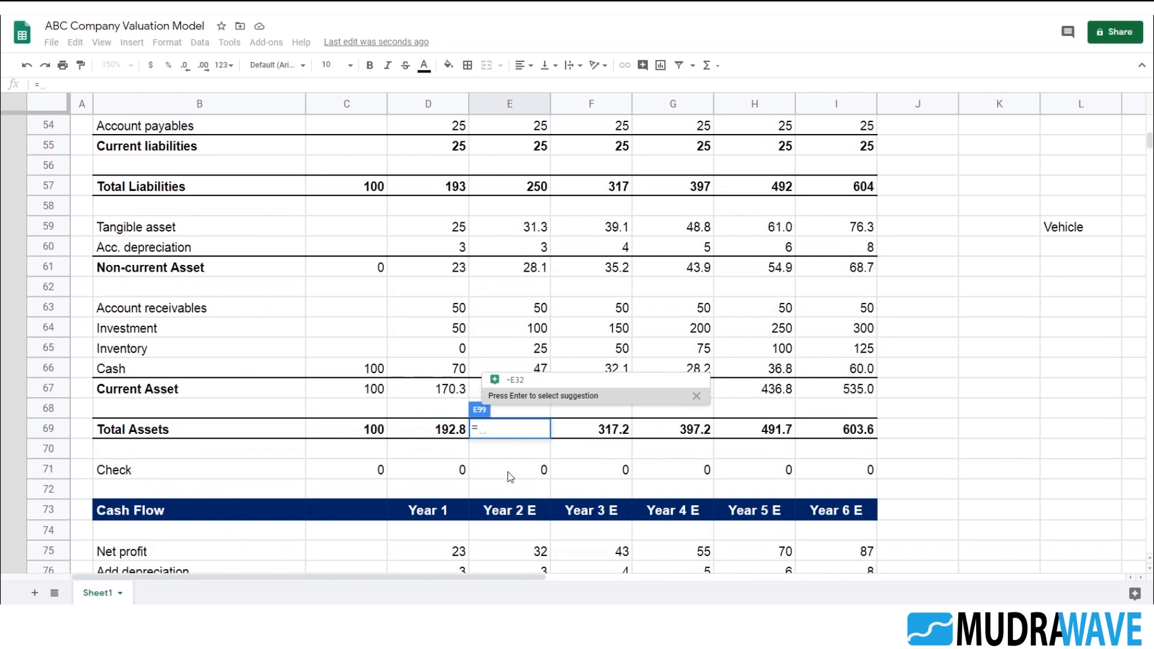
scroll(521, 471, "up", 2)
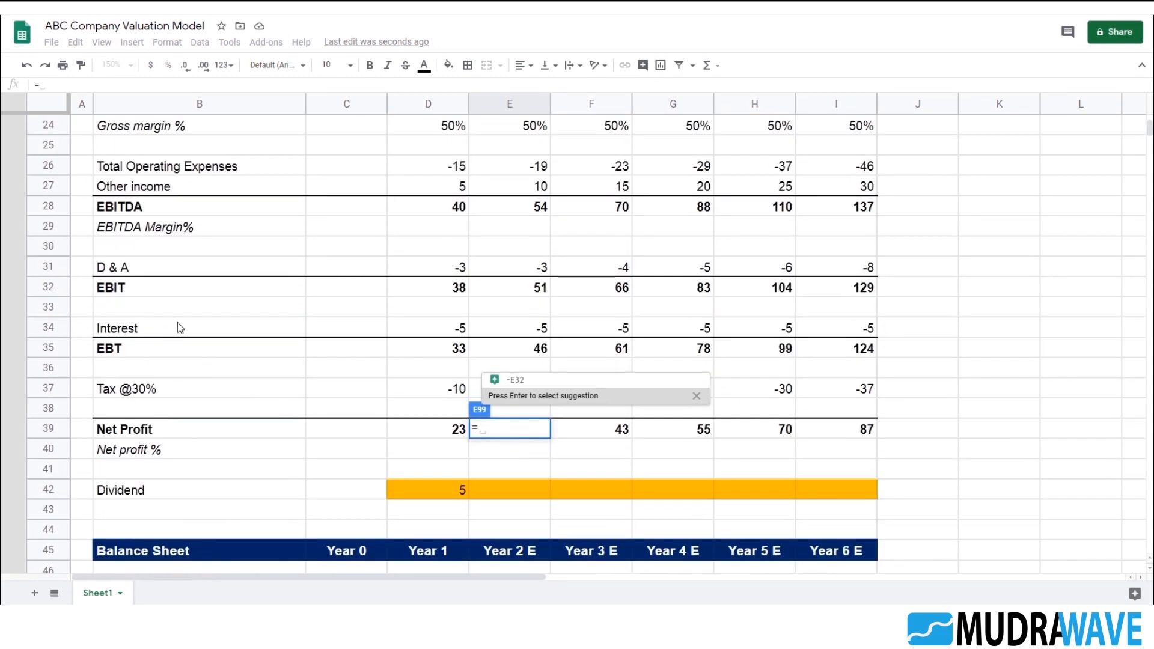
left_click(527, 328)
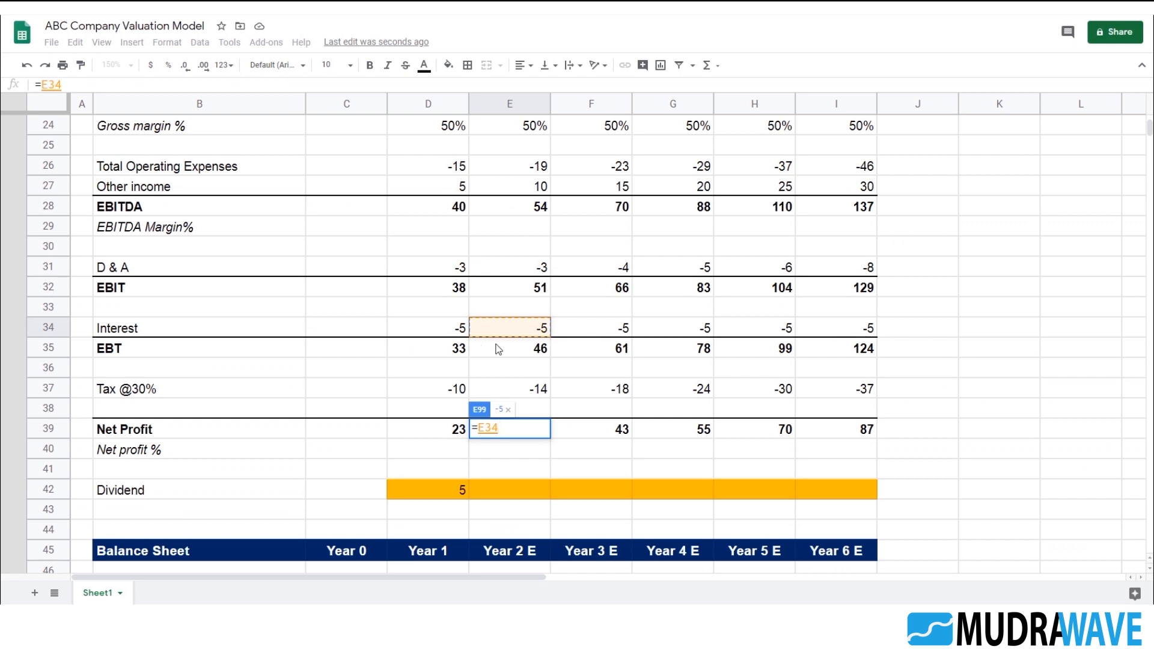
left_click(107, 84)
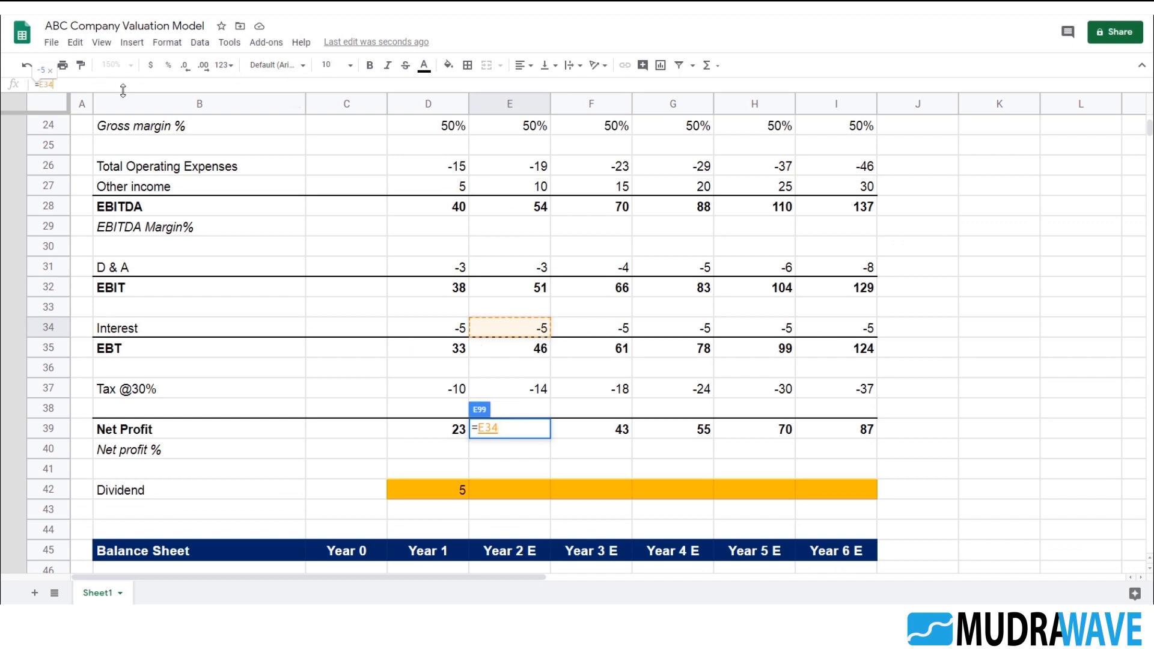
type("*")
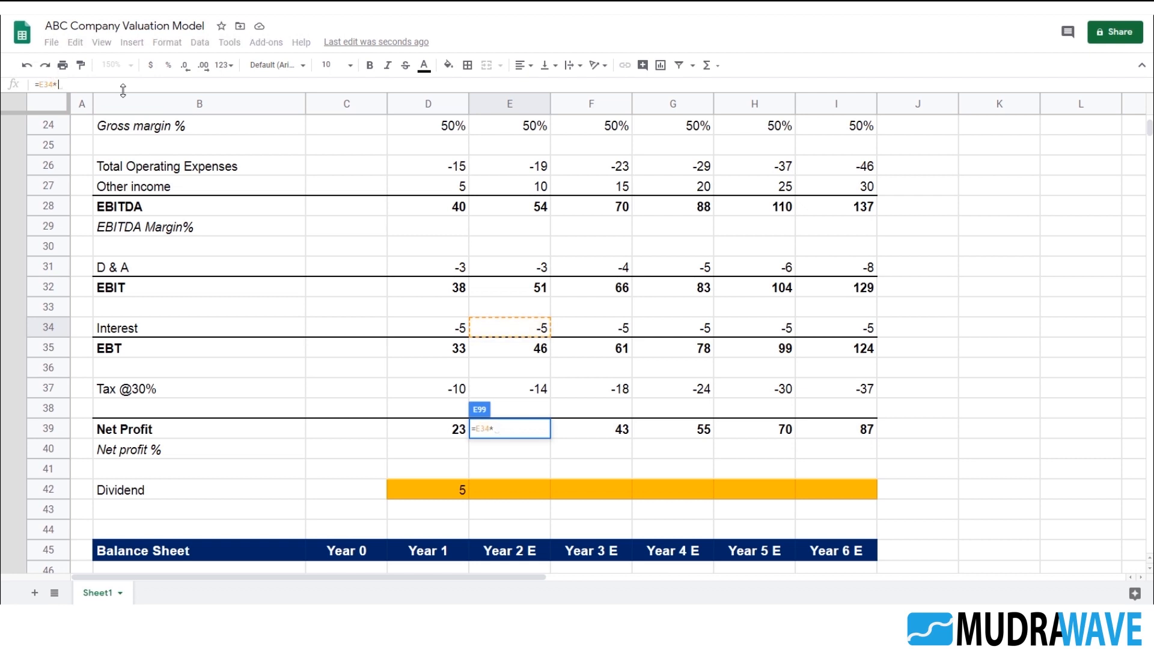
type("(")
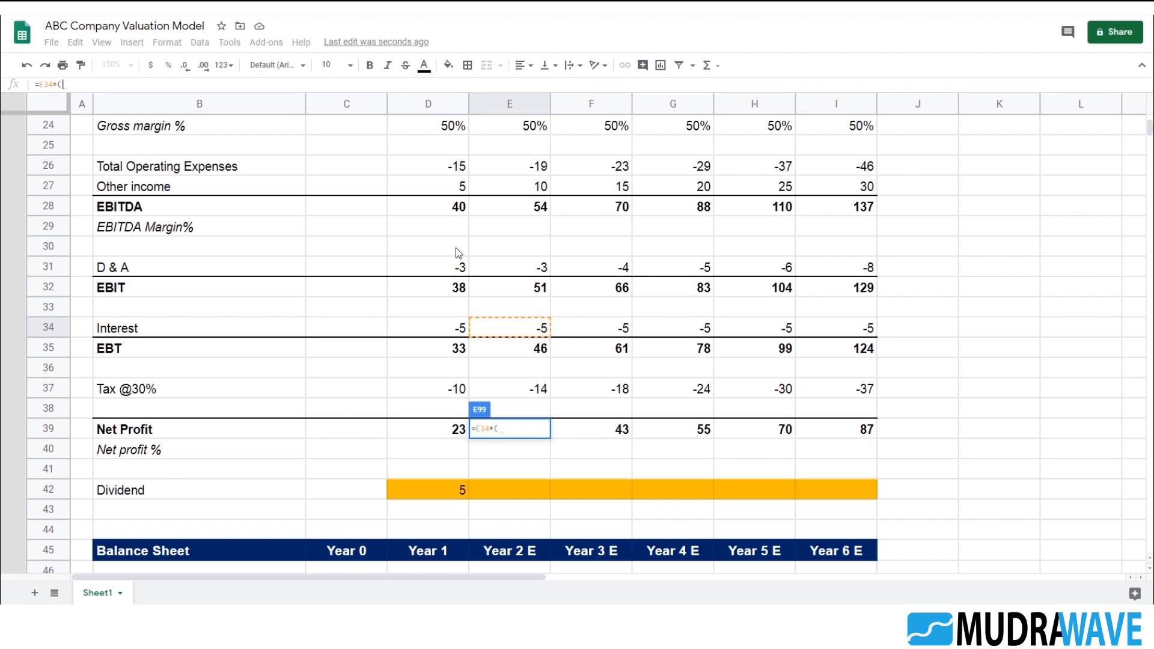
type("1-30%)")
key("Return")
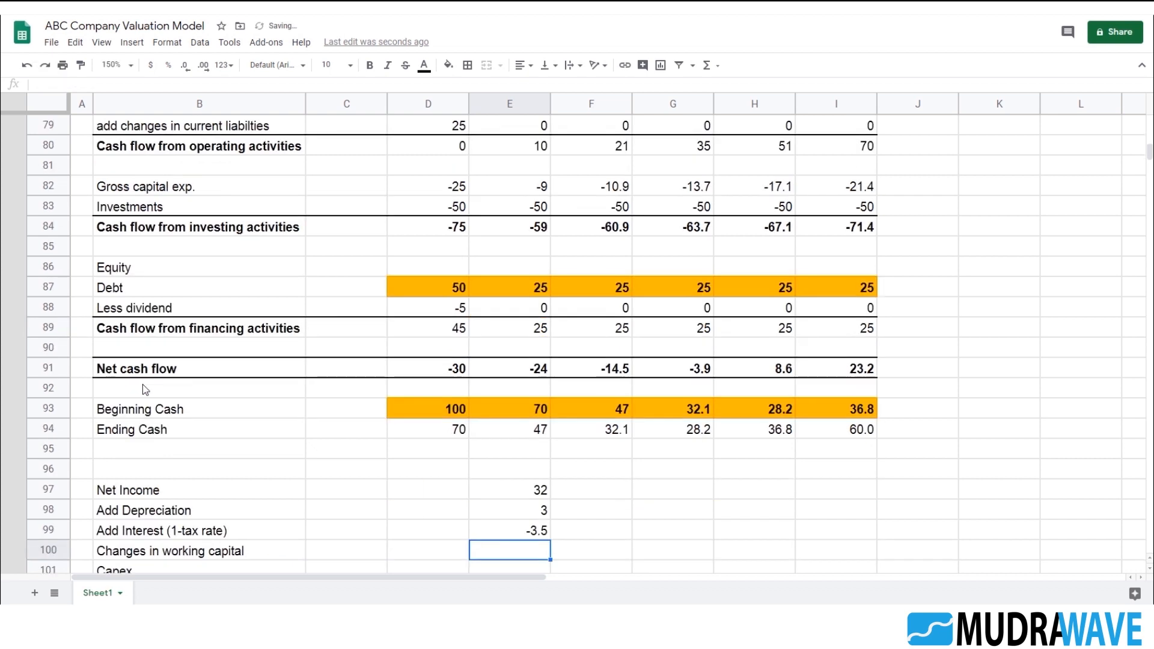
- Reverse the sign of the after-tax interest in E99 by changing its formula to =-(E34*(1-30%))
left_click(543, 451)
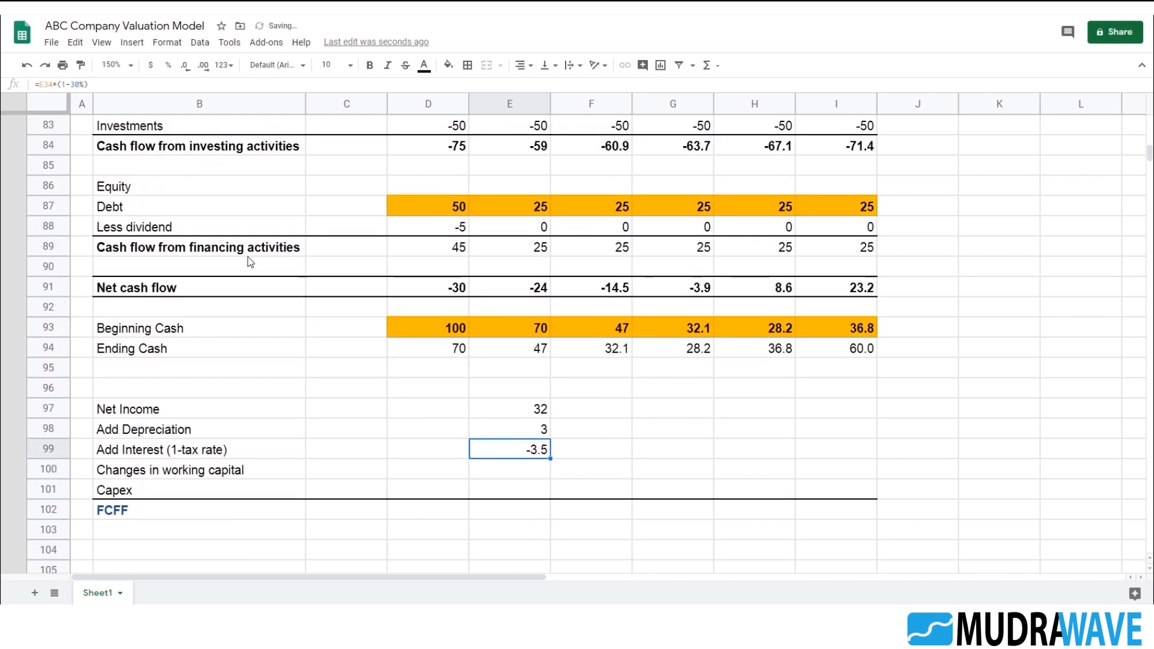
left_click(40, 82)
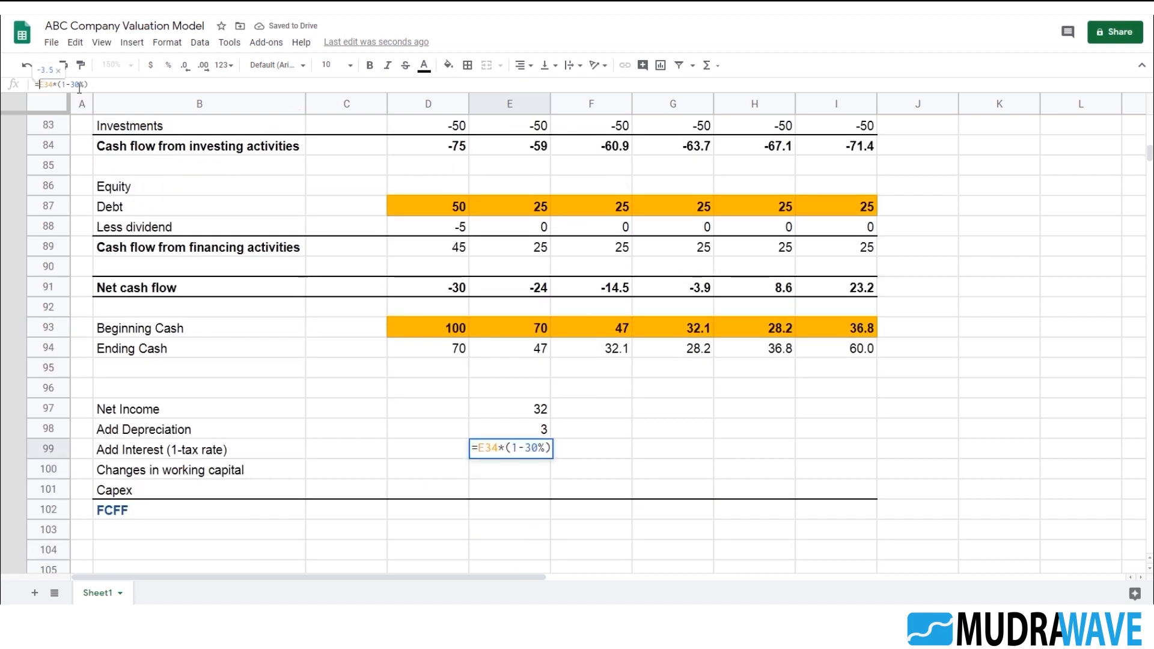
type("(")
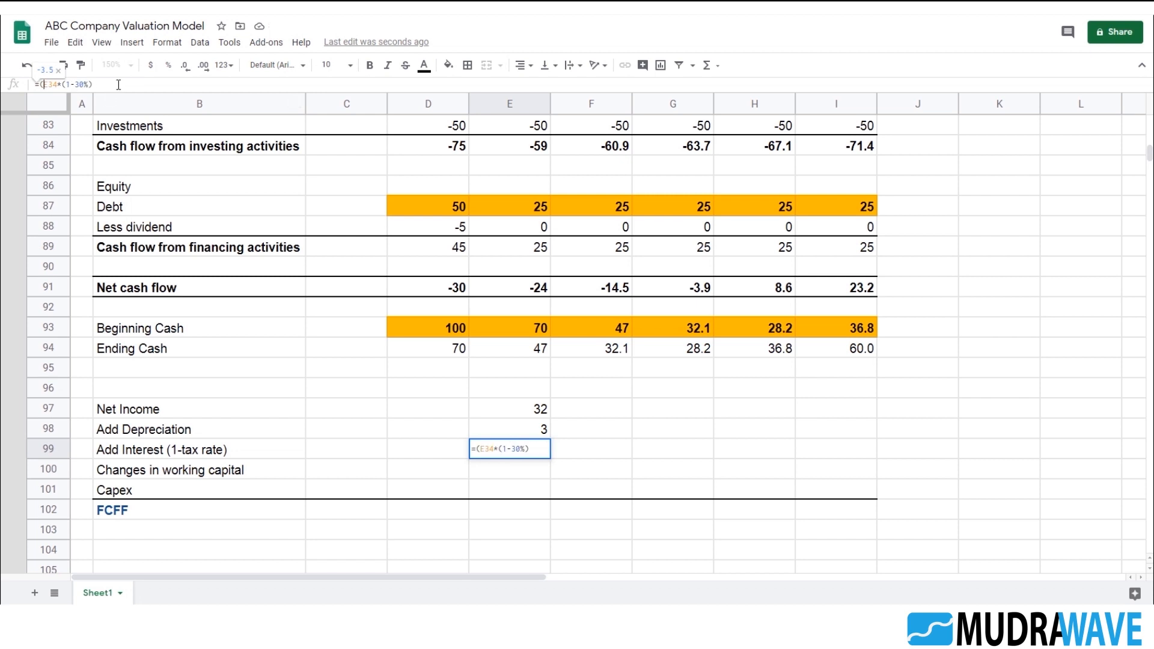
type(")")
left_click(41, 84)
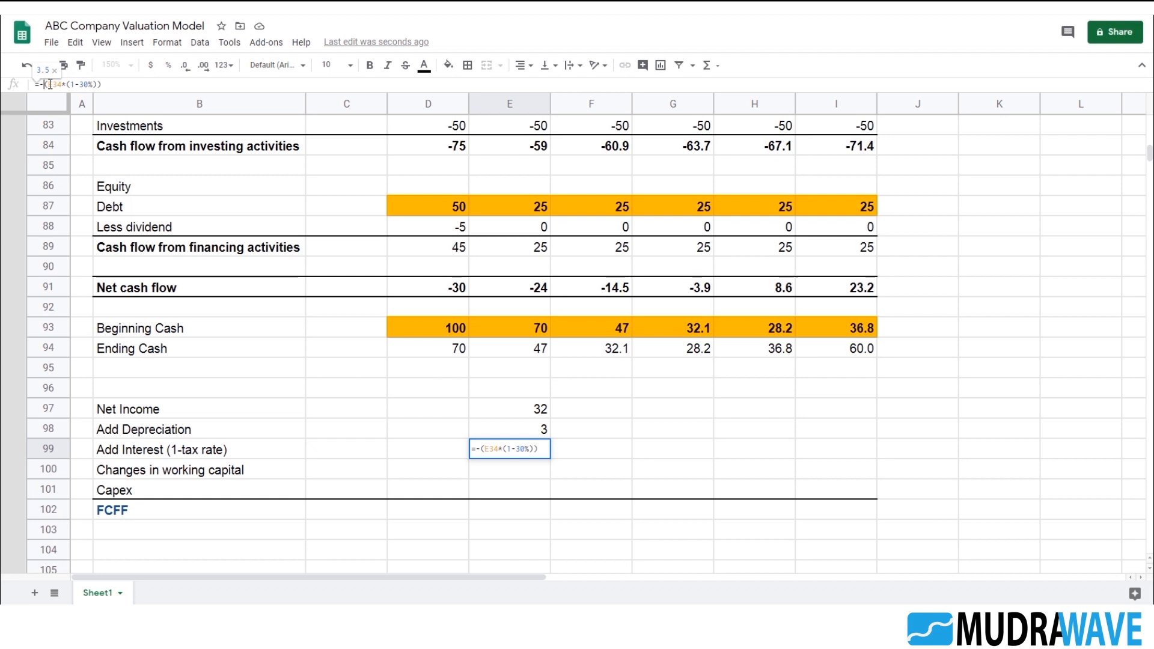
key("Return")
left_click(514, 451)
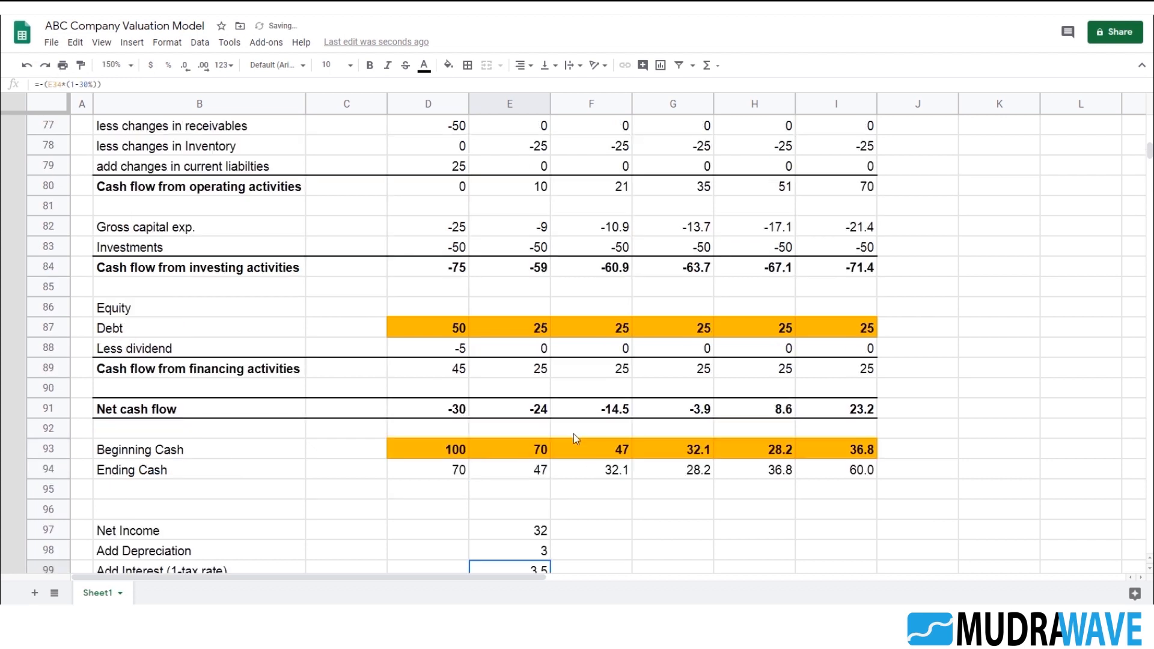
scroll(586, 442, "up", 9)
scroll(550, 373, "up", 10)
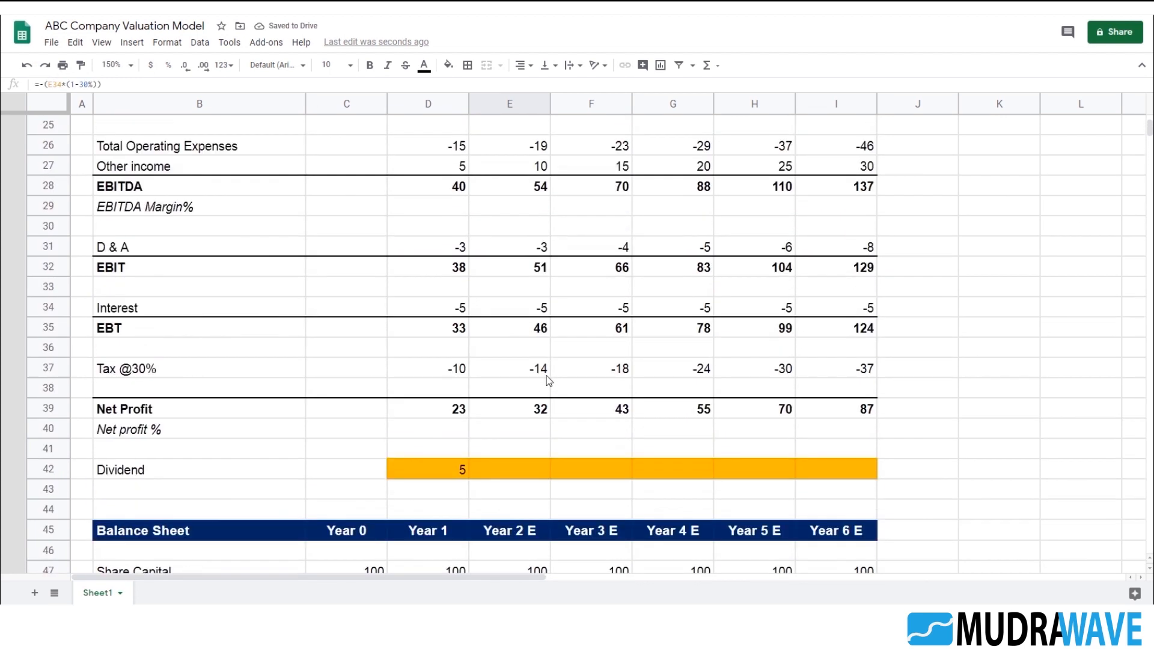
left_click(456, 314)
type("=")
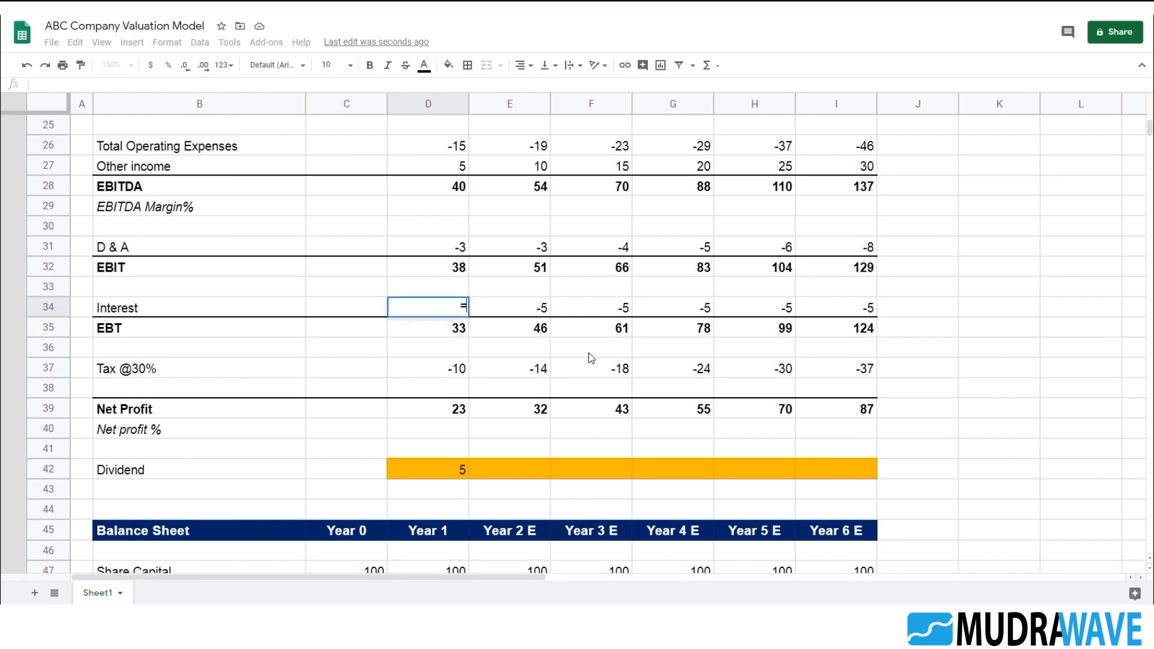
key("Escape")
- Rename the Interest label in B34 of the Profit & Loss as "Interest @ 8%"
double_click(168, 308)
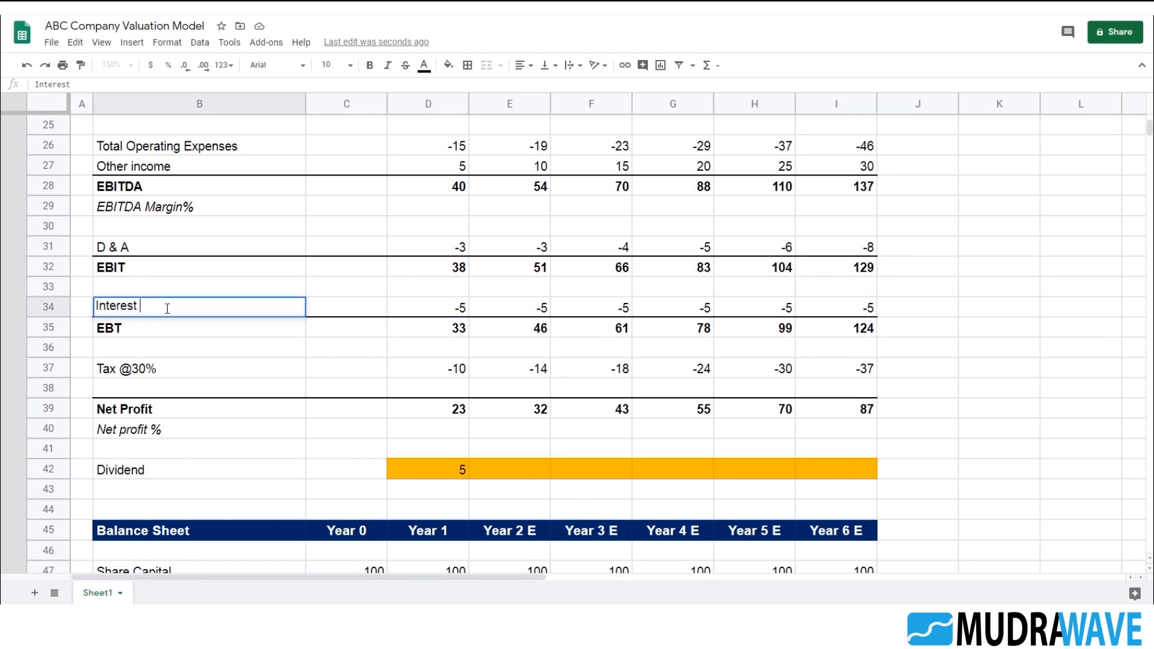
type("@ 8%")
key("Return")
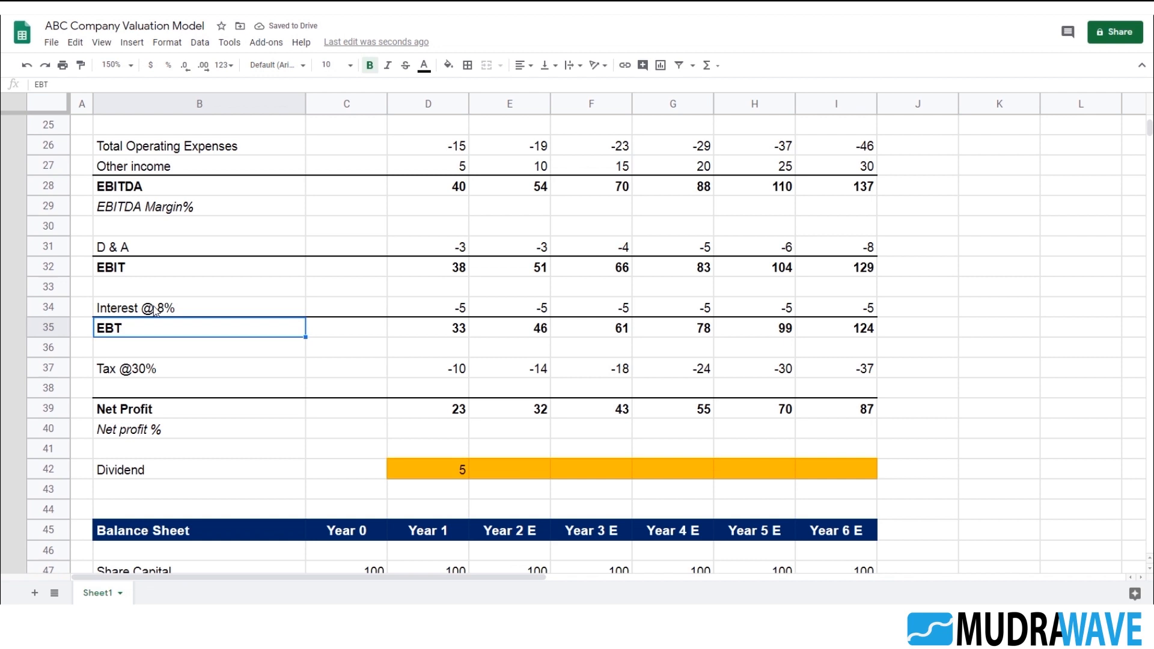
- Calculate the Year 1 interest in D34 as 8% of the balance sheet's Borrowings / loan in D51
left_click(450, 311)
type("=")
scroll(478, 337, "down", 7)
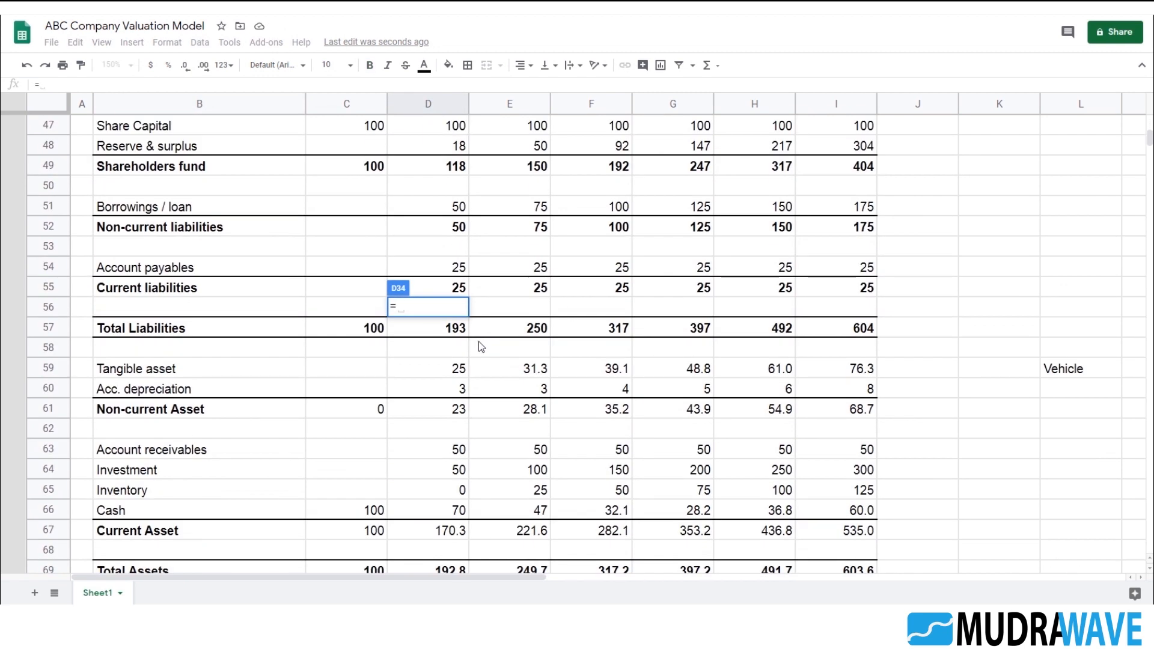
scroll(415, 418, "down", 3)
scroll(423, 424, "up", 6)
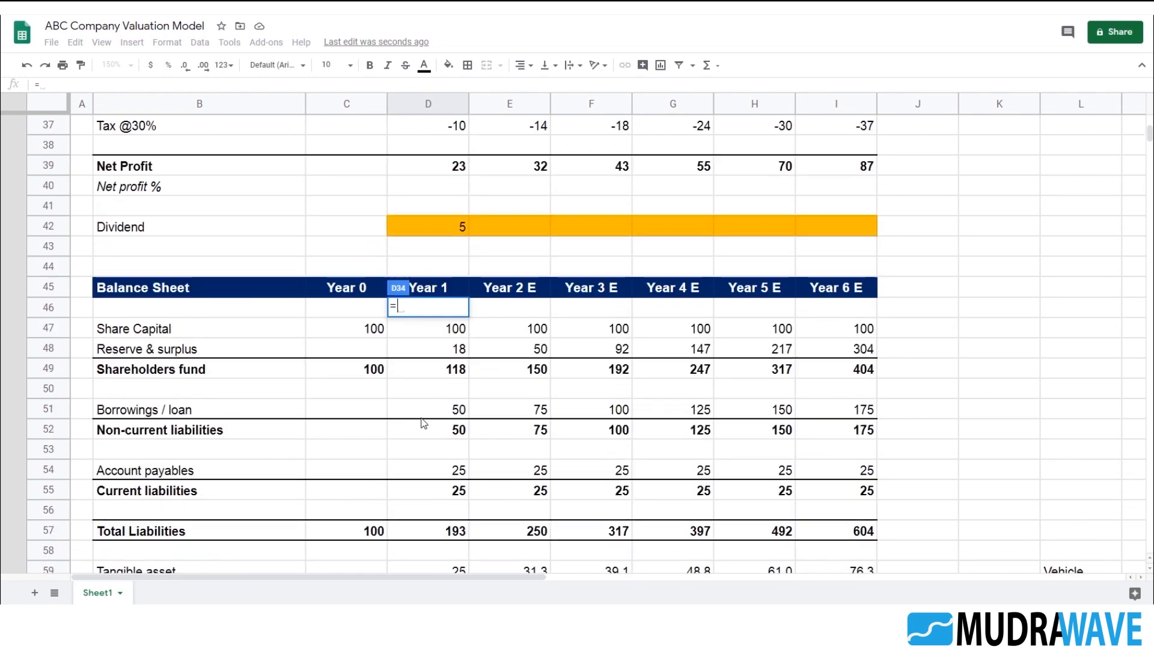
left_click(439, 407)
type("*8%")
key("Return")
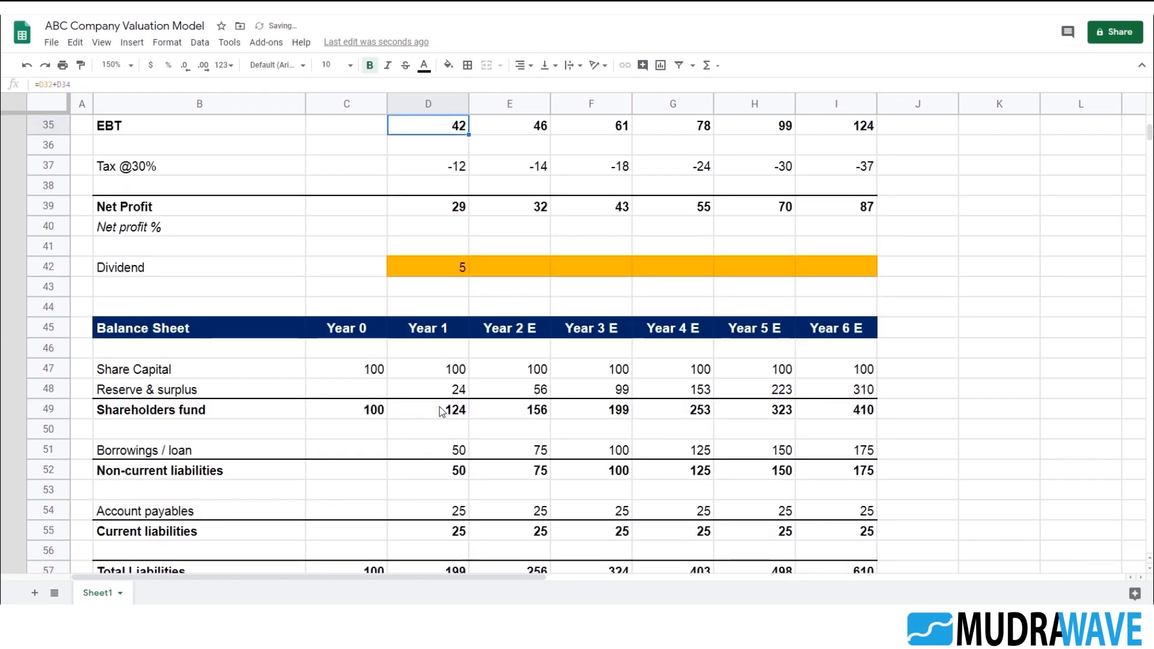
- Copy the Year 1 interest formula from D34 across to Year 6 E in I34
scroll(469, 410, "up", 4)
left_click_drag(455, 350, 838, 351)
key("ctrl+r")
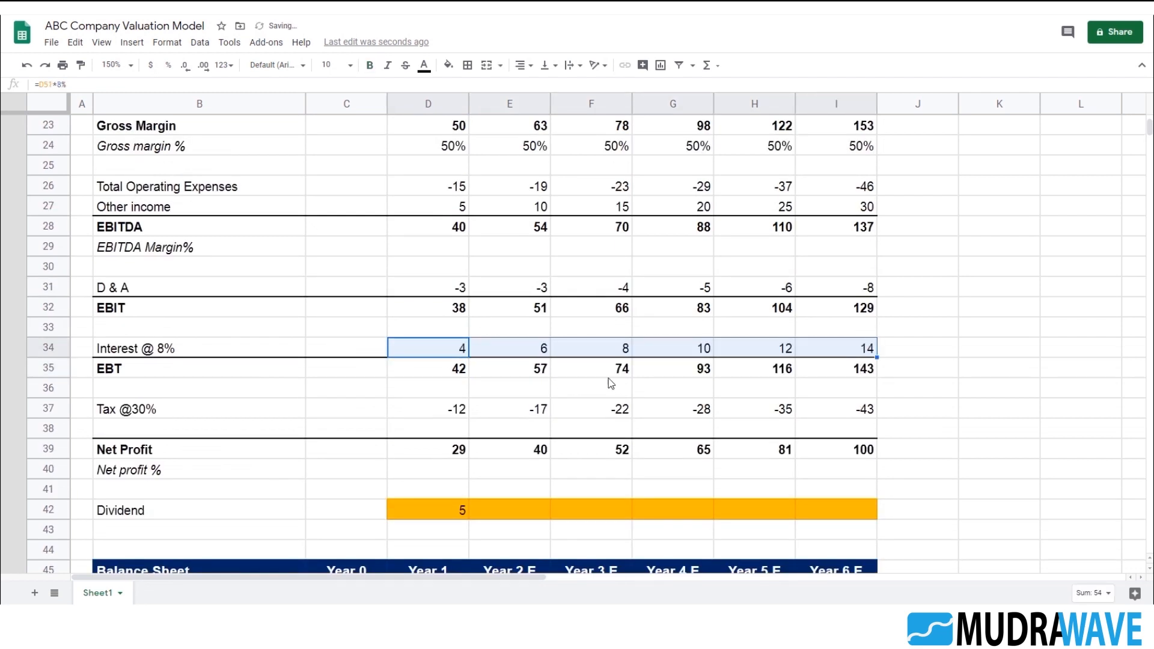
- Examine the Year 2 E interest formula, the Year 1 and Year 2 E Debt in the cash flow, and the balance sheet borrowings
left_click(575, 374)
left_click(530, 347)
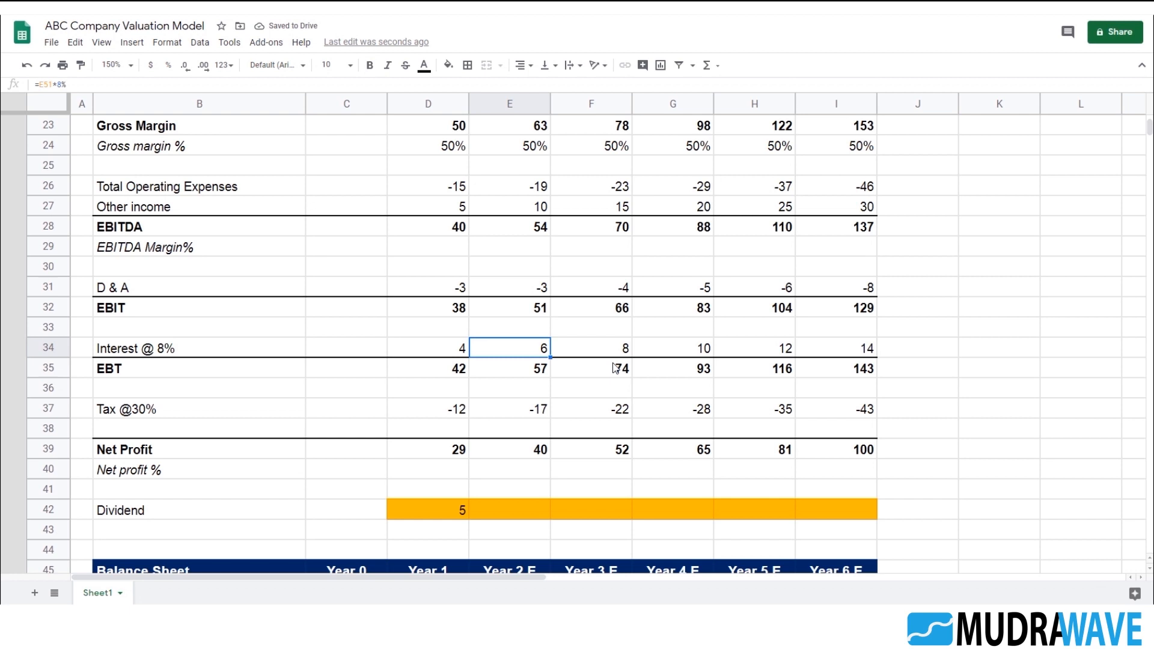
scroll(649, 340, "down", 9)
scroll(648, 337, "down", 9)
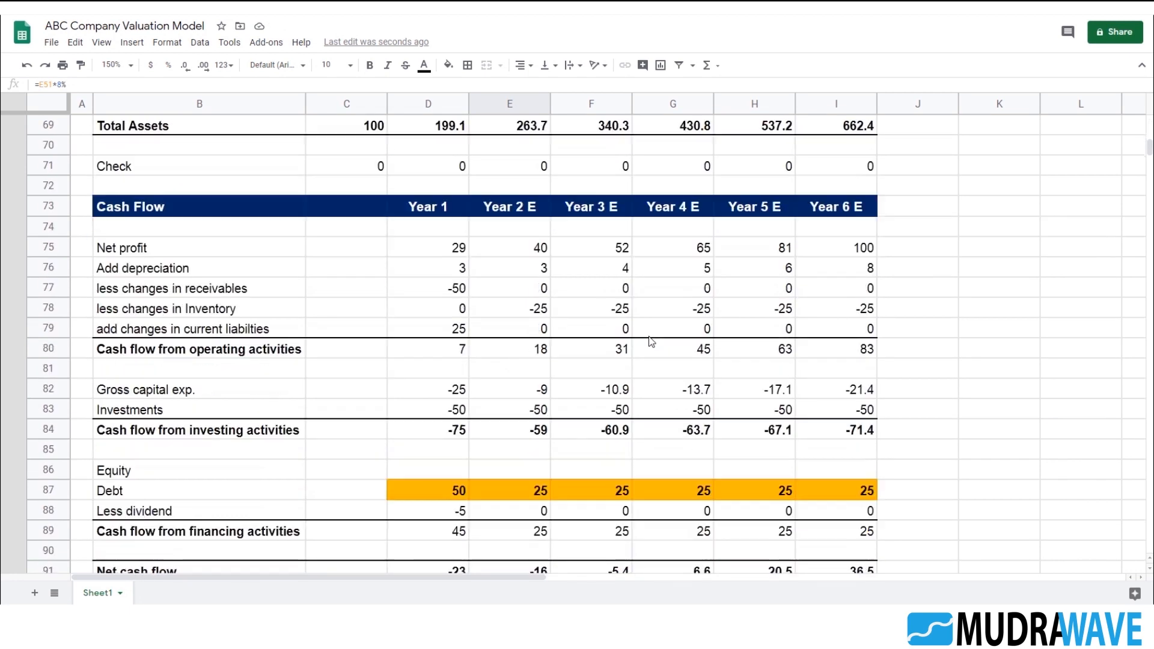
left_click(462, 369)
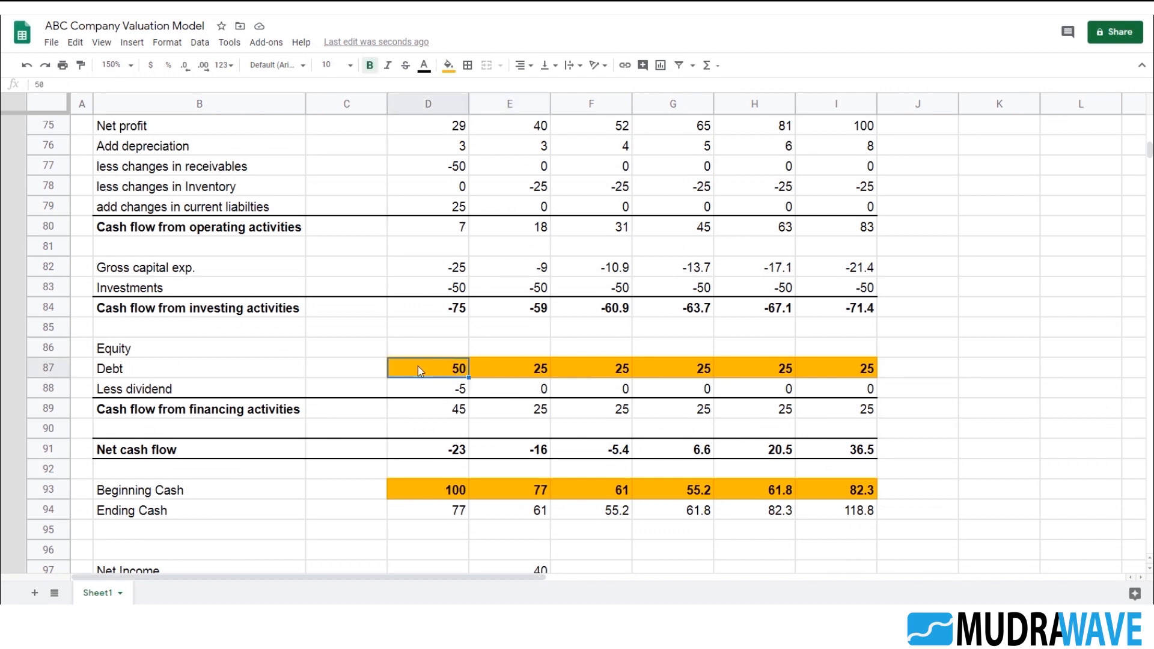
left_click(527, 371)
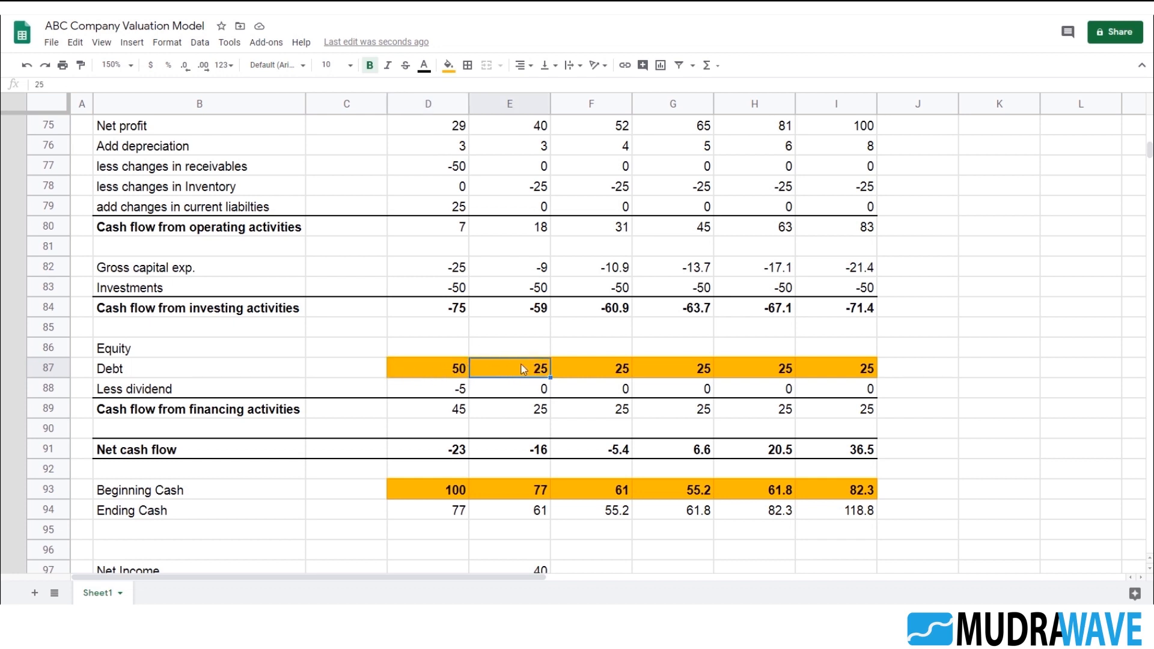
scroll(520, 368, "up", 10)
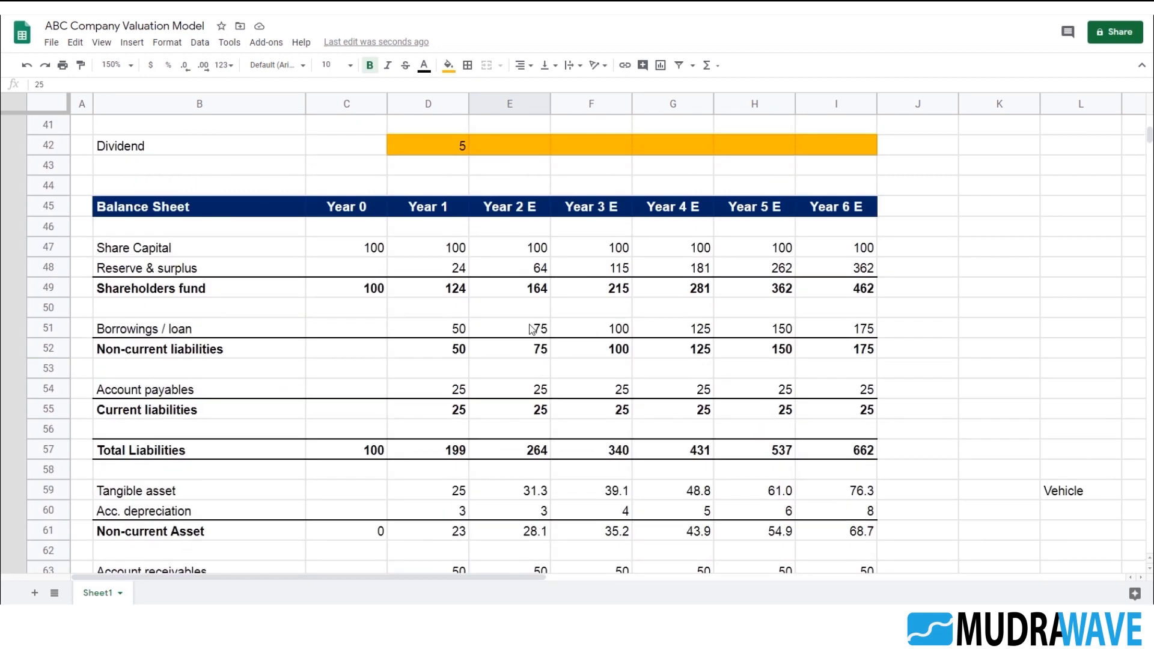
scroll(531, 330, "down", 10)
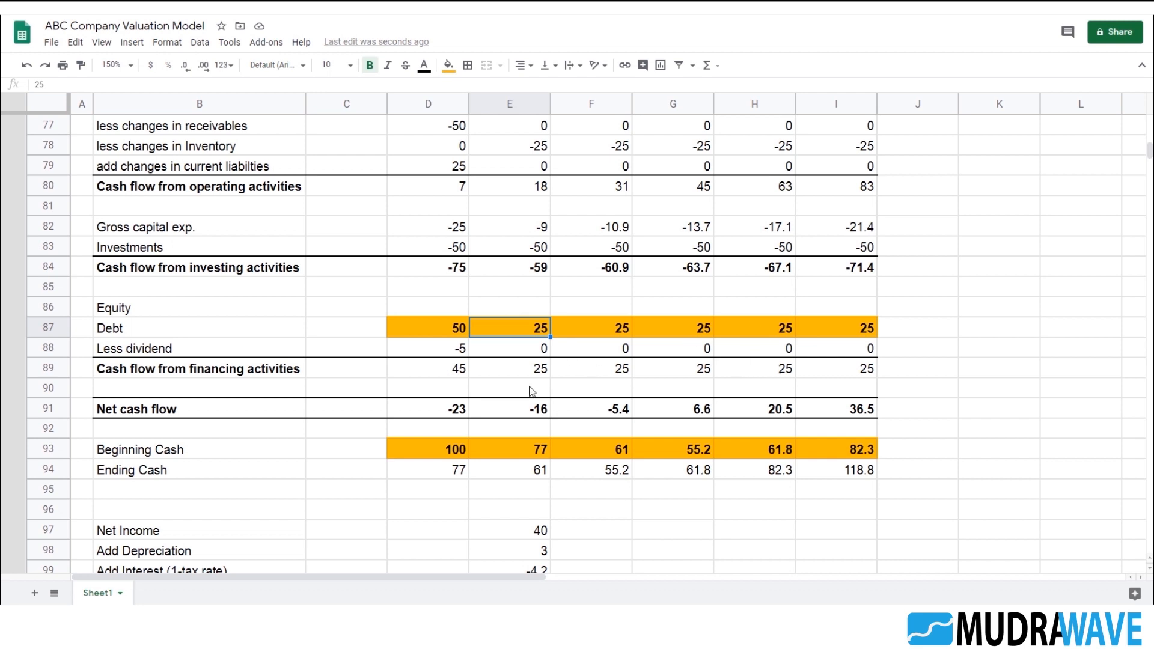
- Calculate the Year 2 E changes in working capital in E100 by adding the cash flow's receivables, inventory and current liabilities changes, E77+E78+E79
scroll(531, 391, "down", 4)
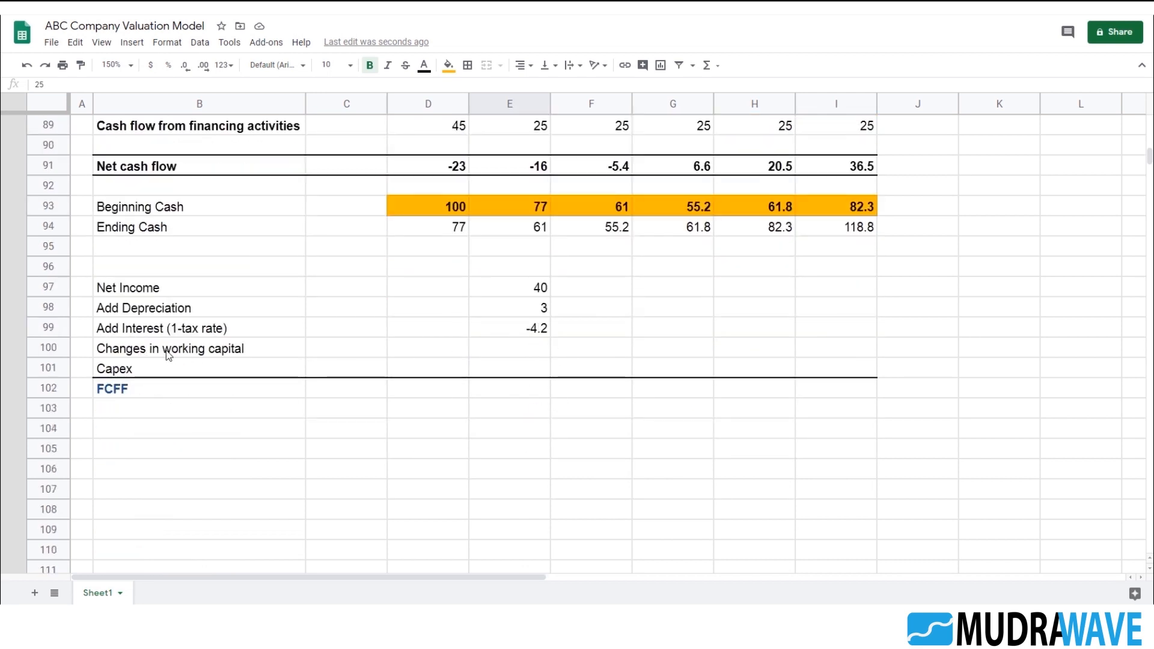
left_click(169, 356)
left_click(511, 350)
scroll(589, 400, "up", 1)
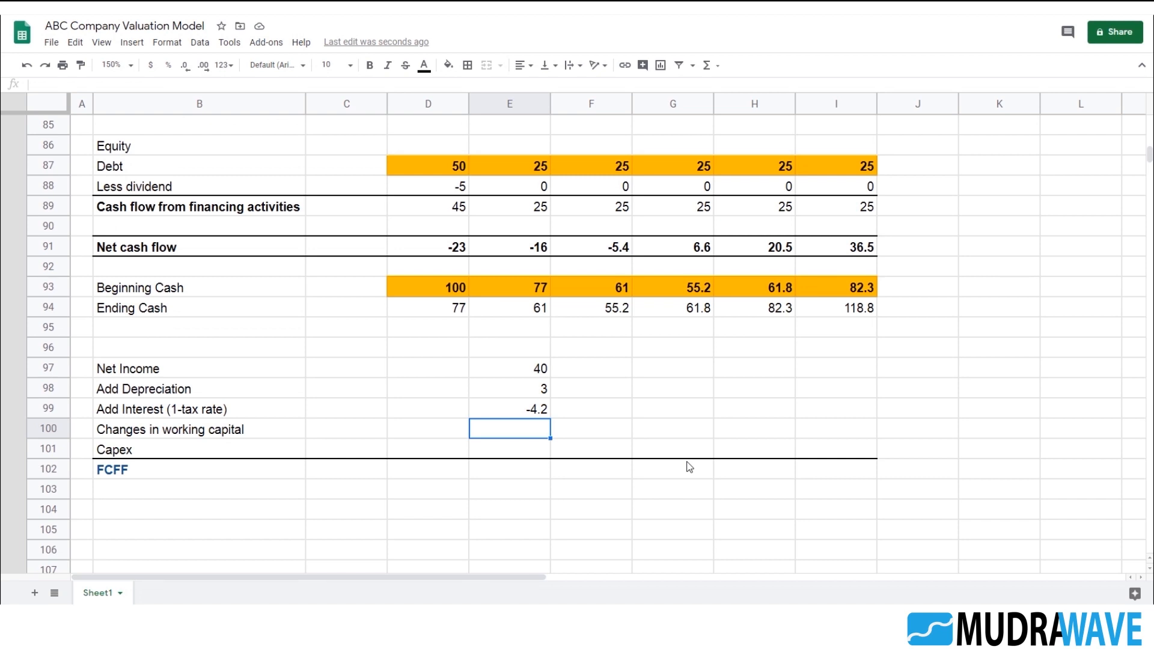
type("=")
scroll(525, 344, "up", 4)
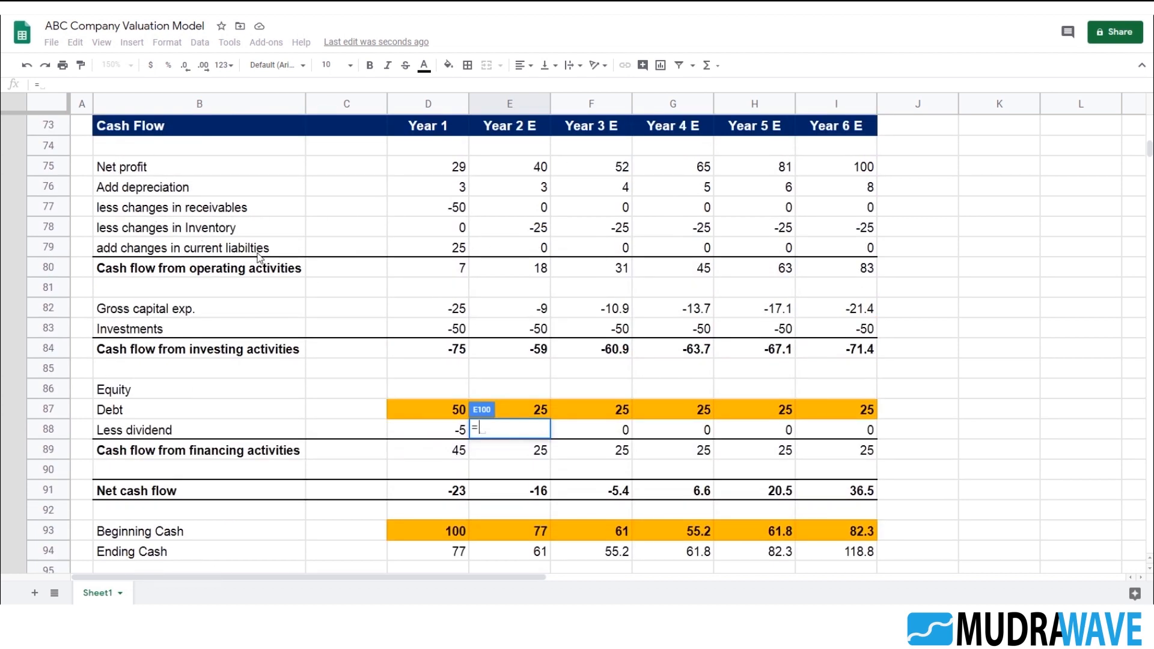
scroll(281, 258, "up", 5)
scroll(280, 252, "up", 4)
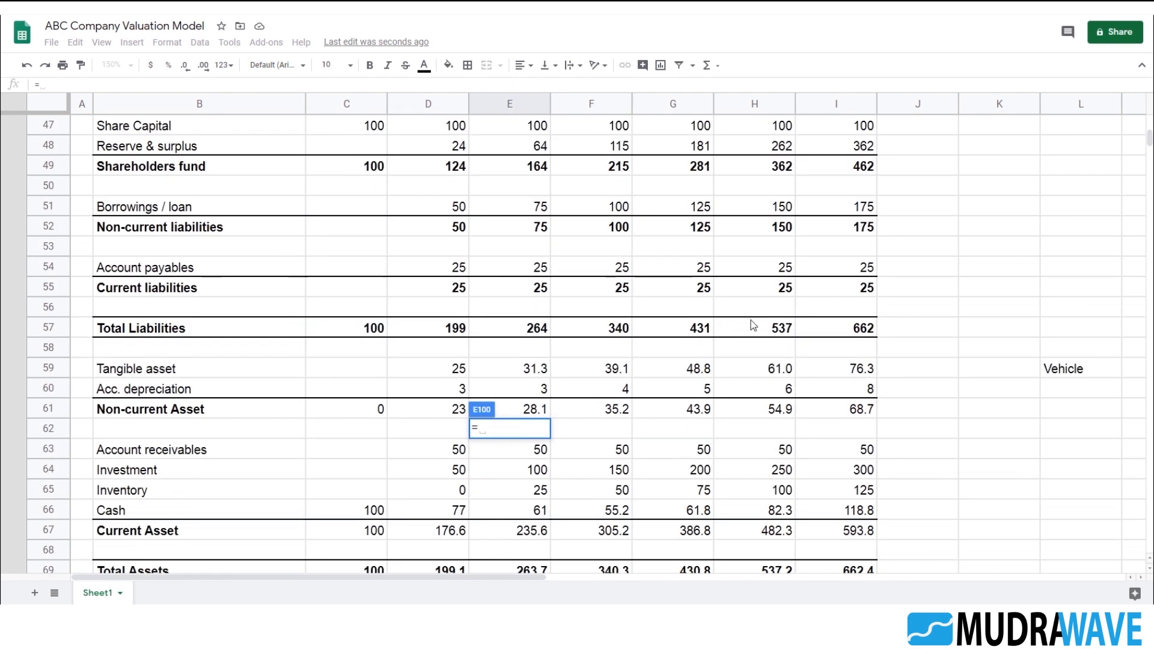
scroll(430, 280, "down", 7)
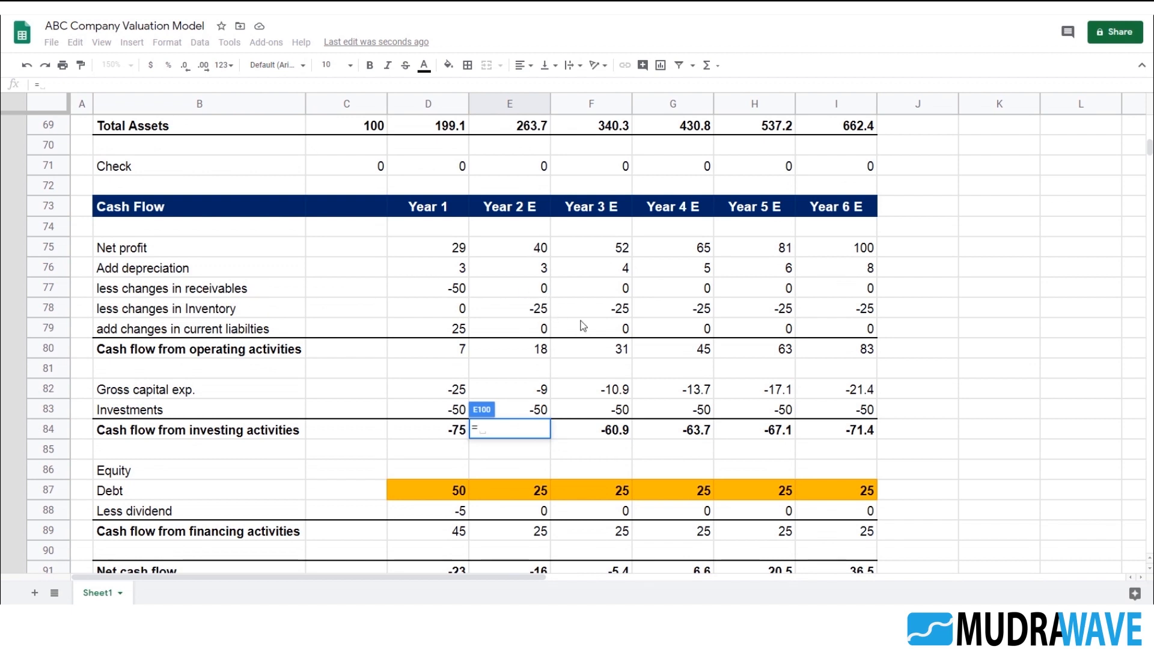
left_click(543, 291)
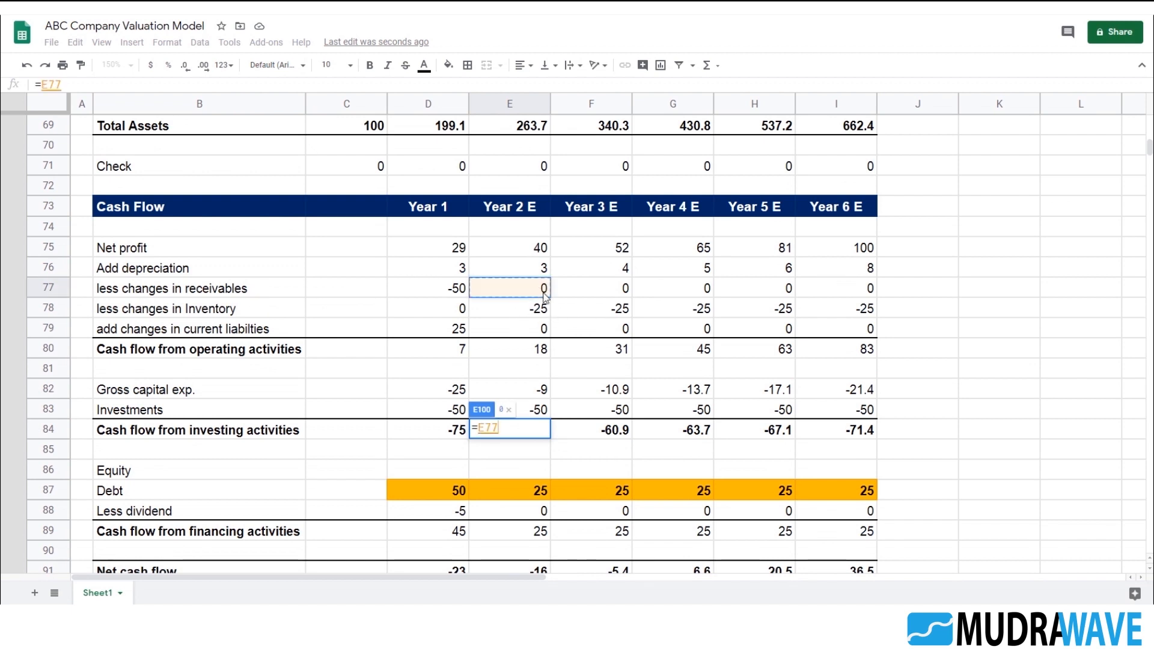
type("+")
left_click(545, 308)
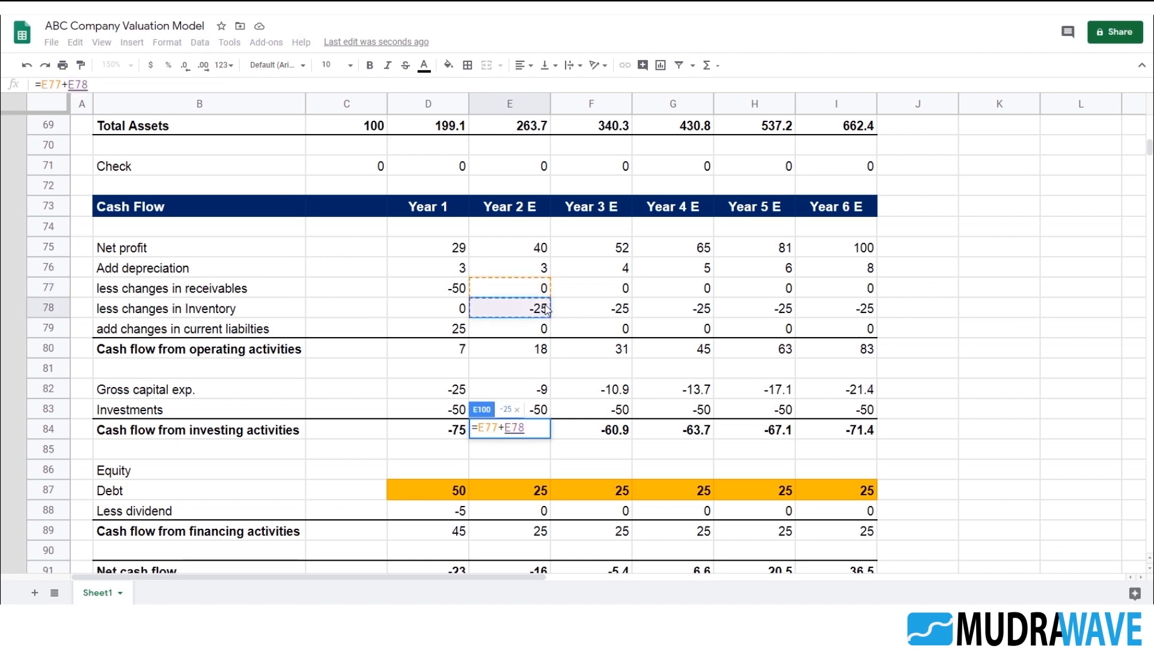
type("+")
left_click(544, 331)
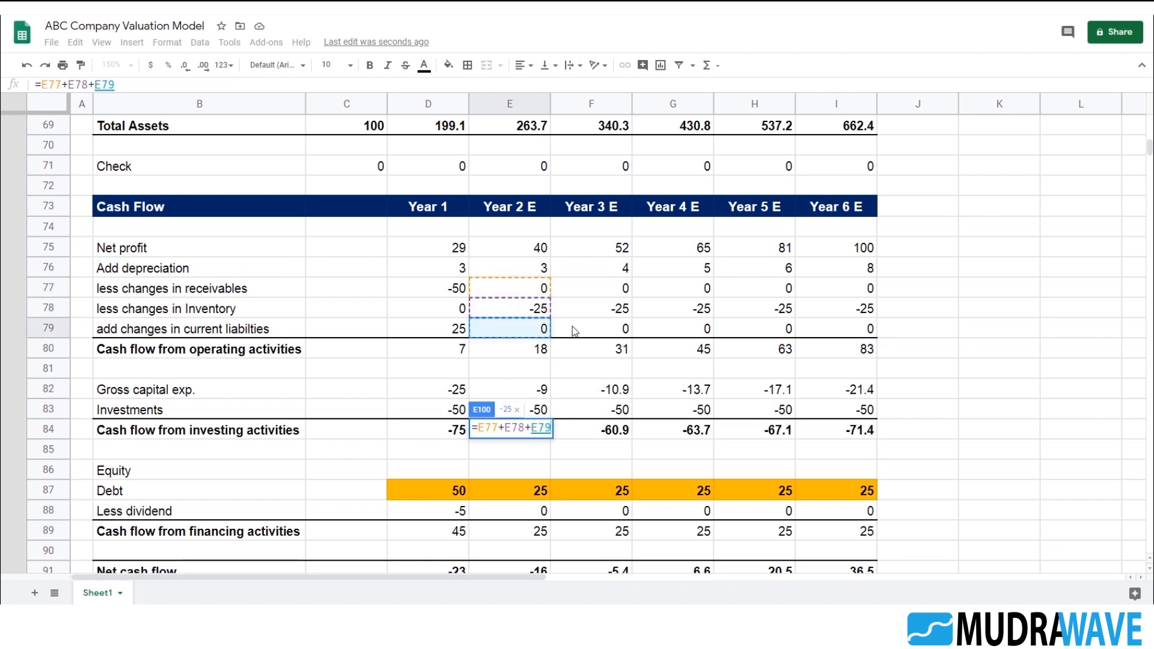
key("Return")
key("Up")
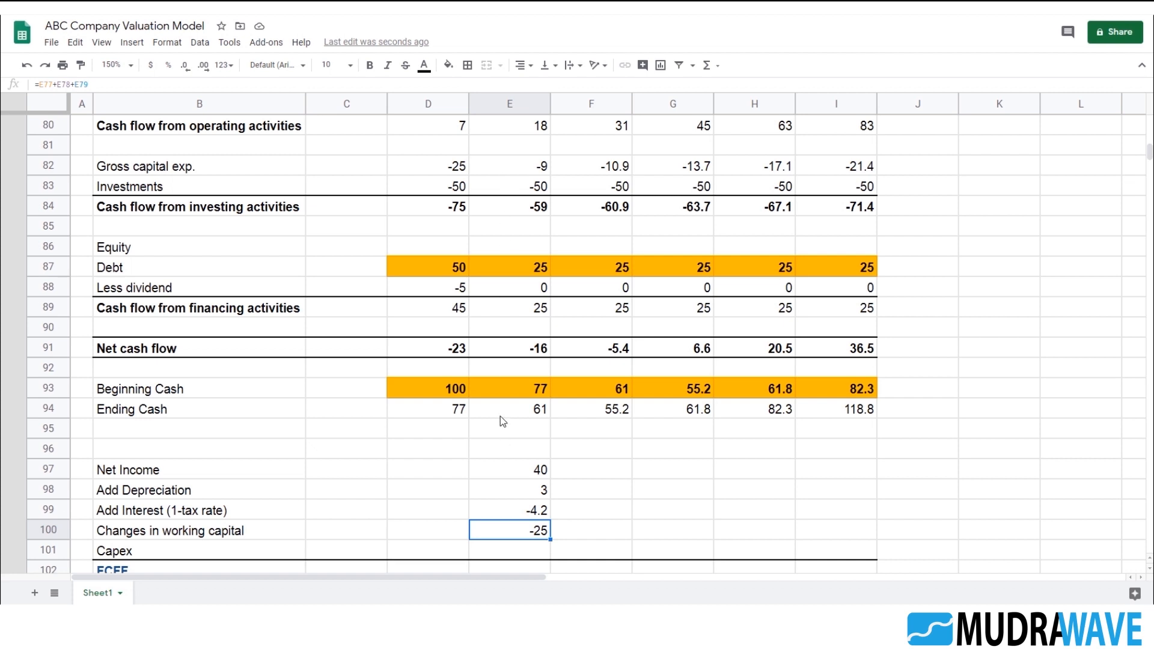
- Examine the Year 1 and Year 2 E inventory in the balance sheet and the Year 2 E figures in the Profit & Loss
scroll(500, 416, "up", 9)
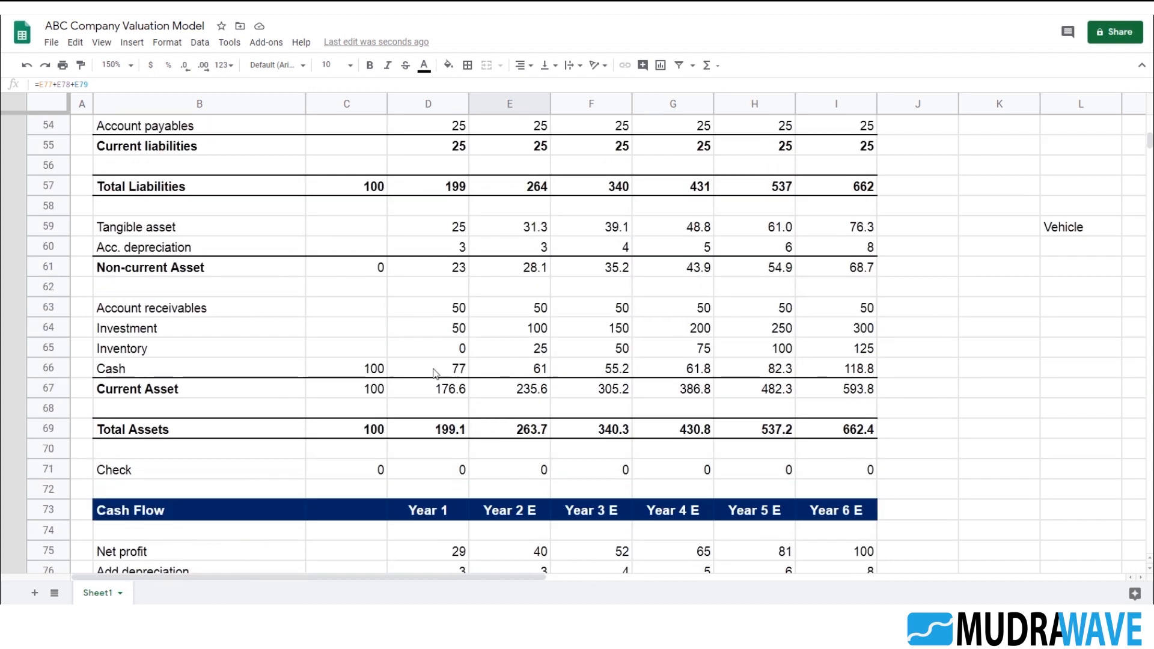
left_click(458, 348)
left_click(523, 354)
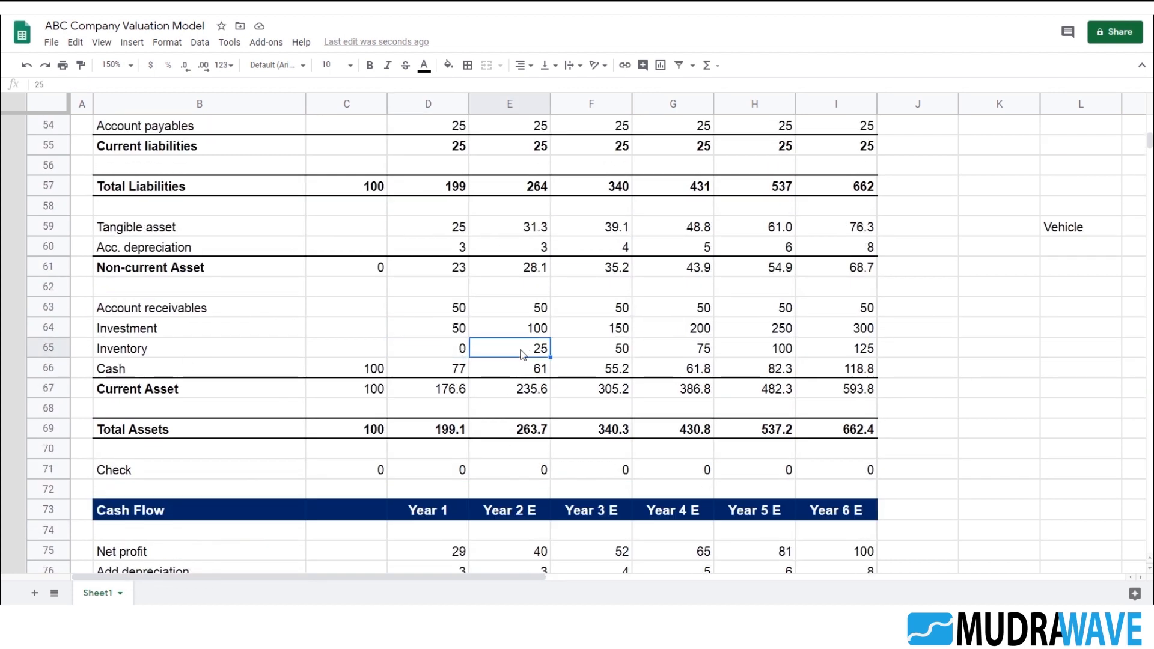
scroll(527, 358, "up", 10)
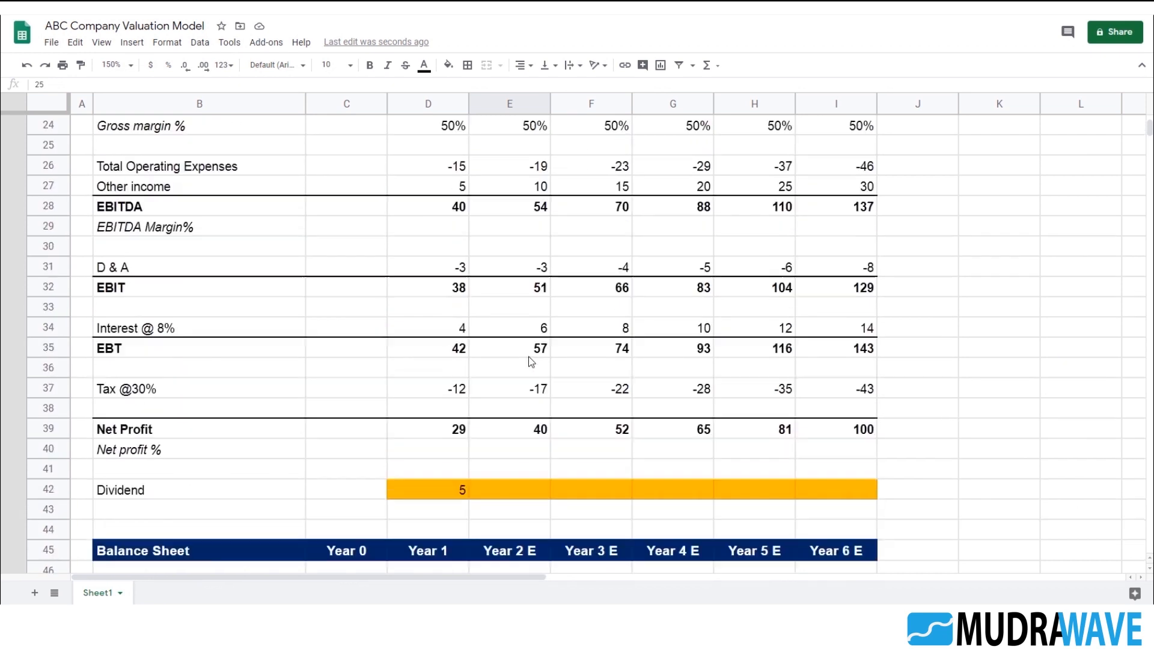
scroll(529, 356, "up", 3)
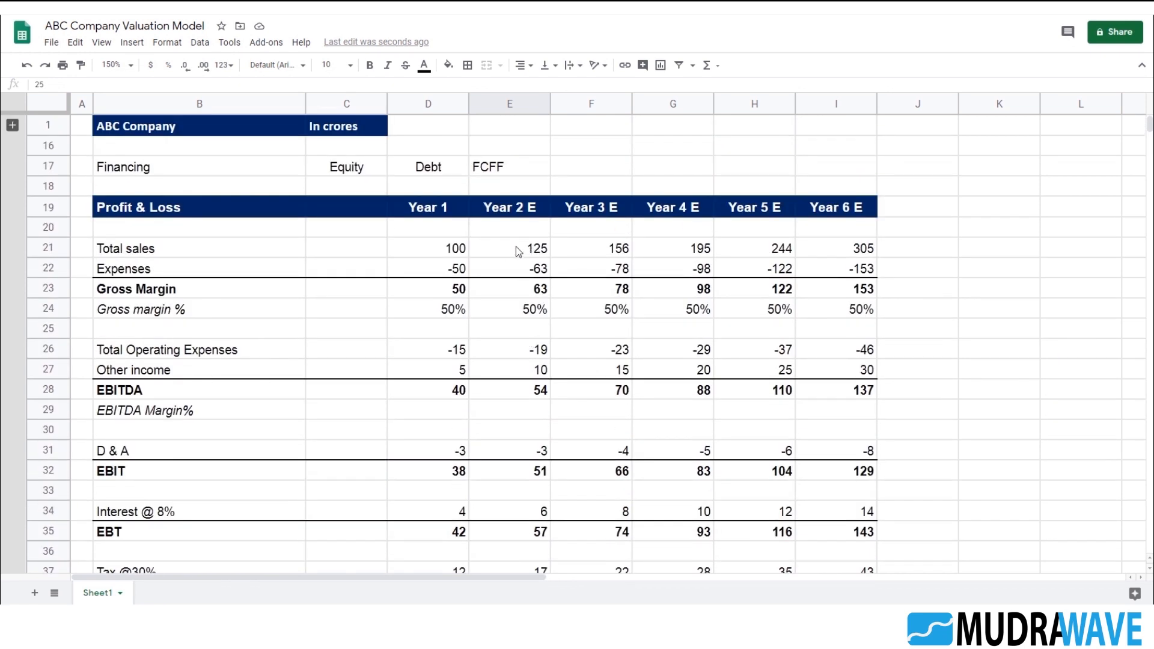
scroll(549, 306, "down", 18)
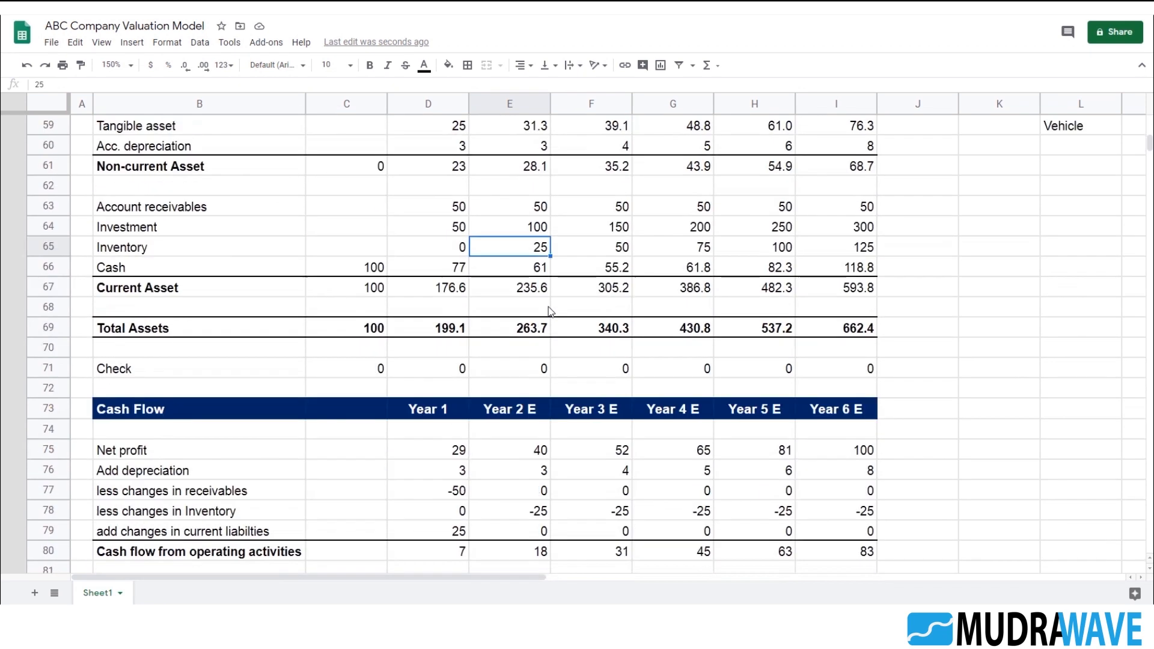
- Link the Year 2 E Capex in E101 to the cash flow's Gross capital exp. in E82
scroll(548, 311, "down", 7)
left_click(532, 326)
type("=")
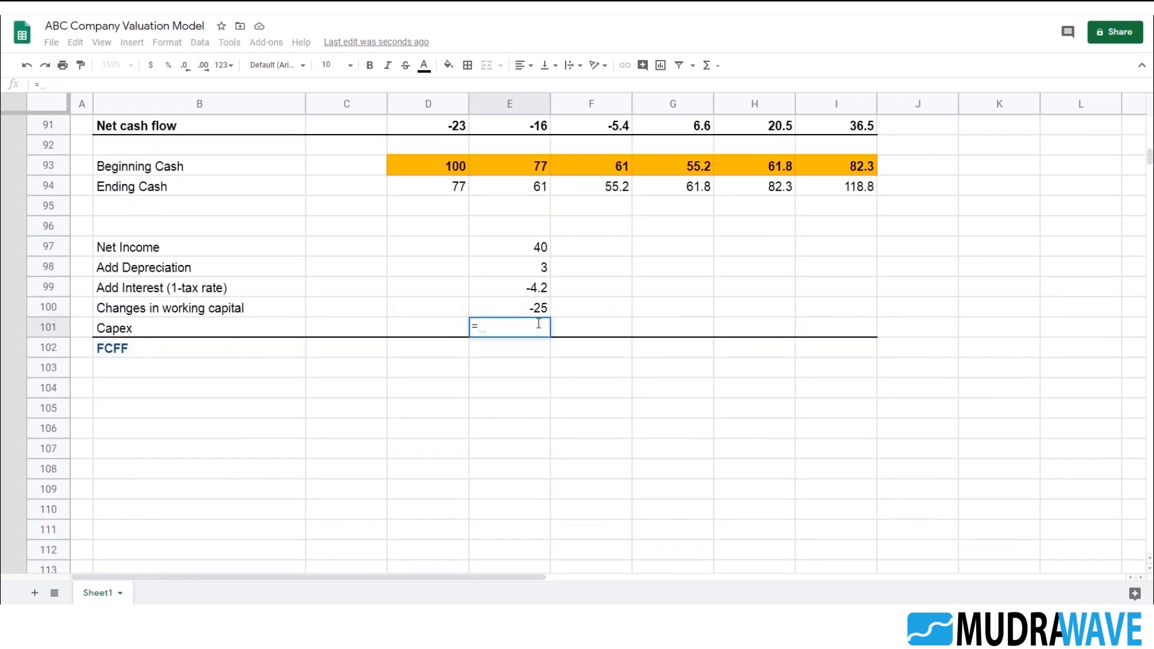
scroll(517, 313, "up", 3)
scroll(271, 282, "up", 2)
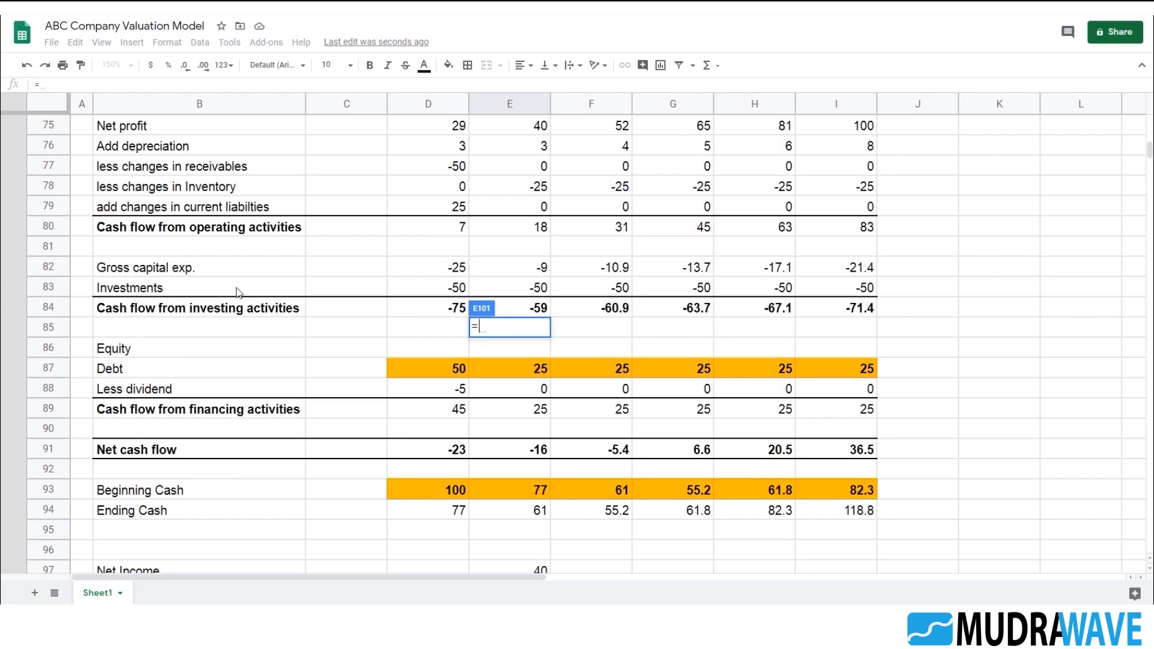
left_click(508, 271)
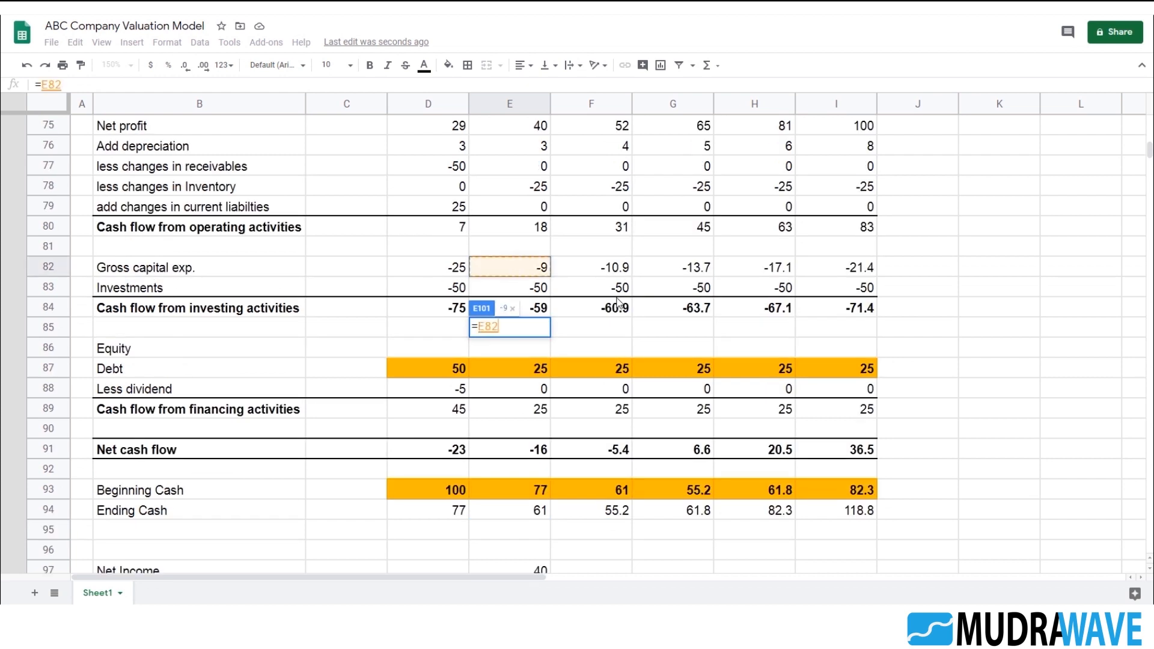
key("Return")
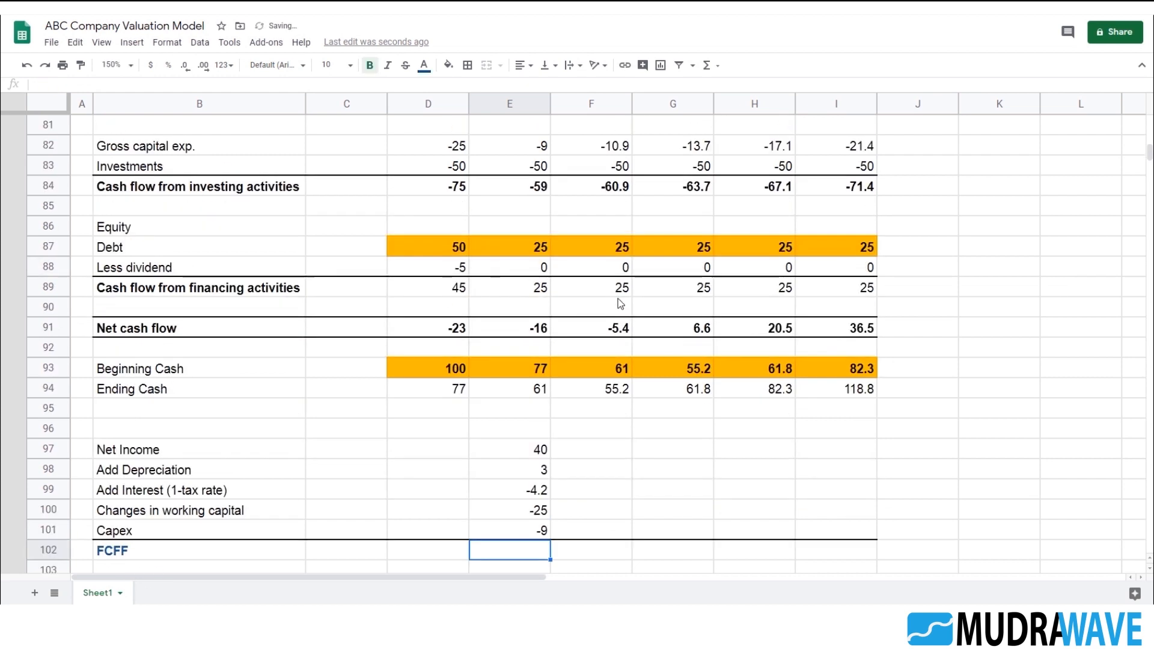
- Calculate the Year 2 E FCFF in E102 as the sum of E97:E101
scroll(707, 388, "down", 1)
left_click_drag(534, 368, 538, 457)
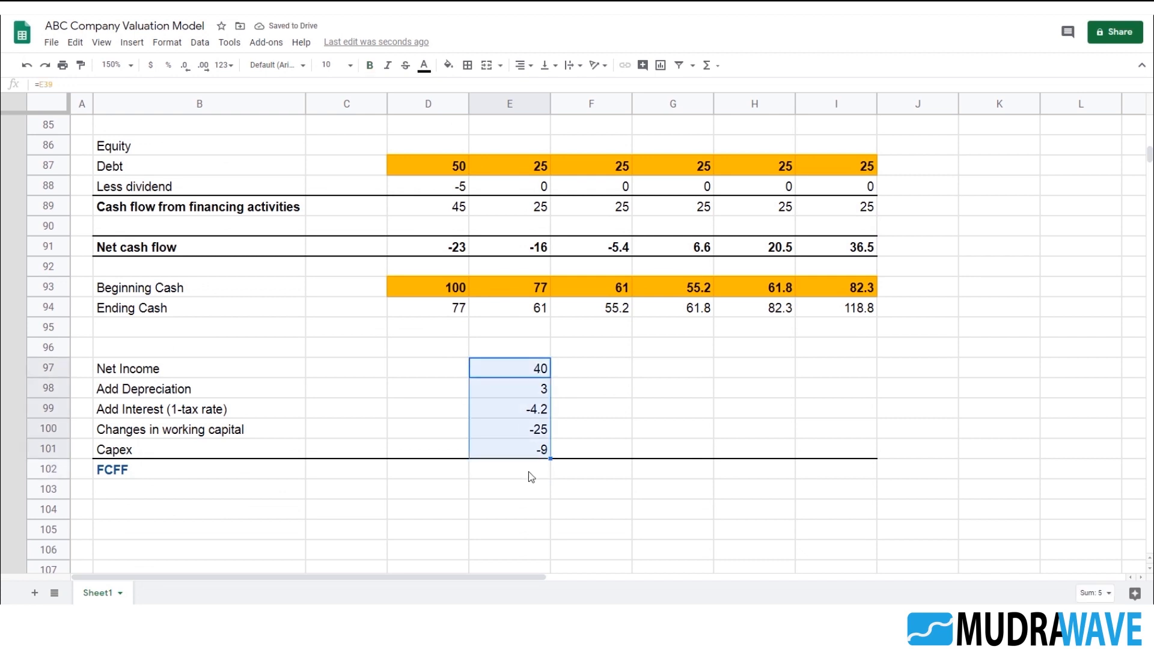
left_click(531, 470)
type("=sum(")
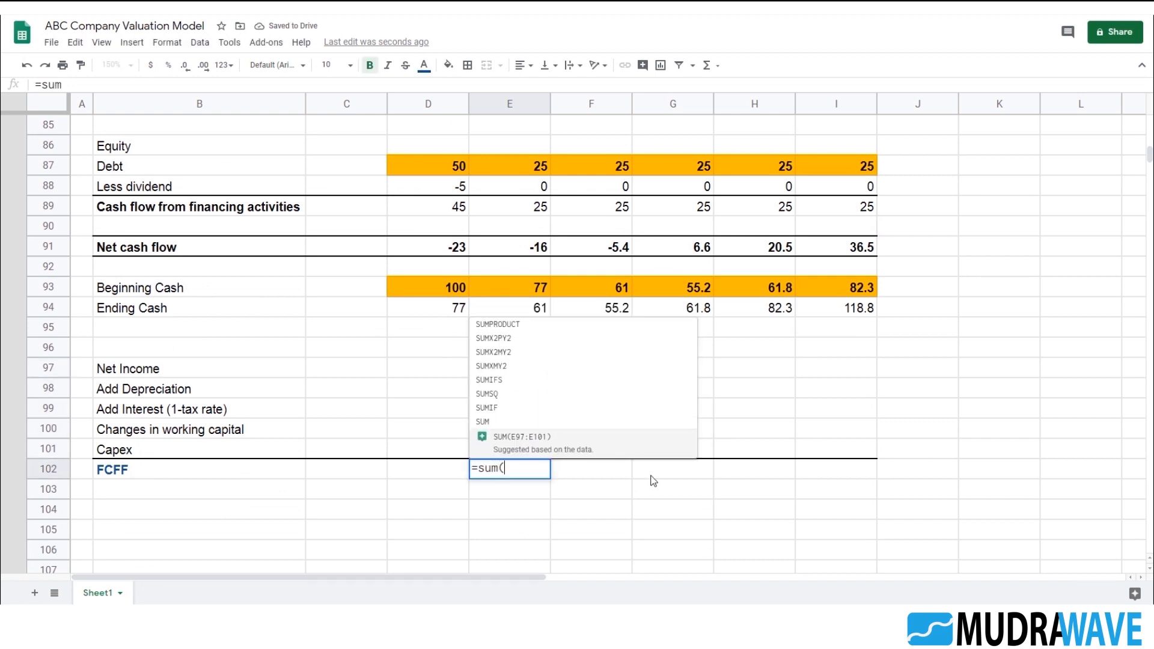
type("E97:E101)")
key("Return")
- Copy the Year 2 E formulas in E97:E102, from Net Income through FCFF, across to Year 6 E in column I
key("Up")
key("shift+Up")
key("shift+Up")
key("shift+Up")
key("shift+Up")
key("shift+Up")
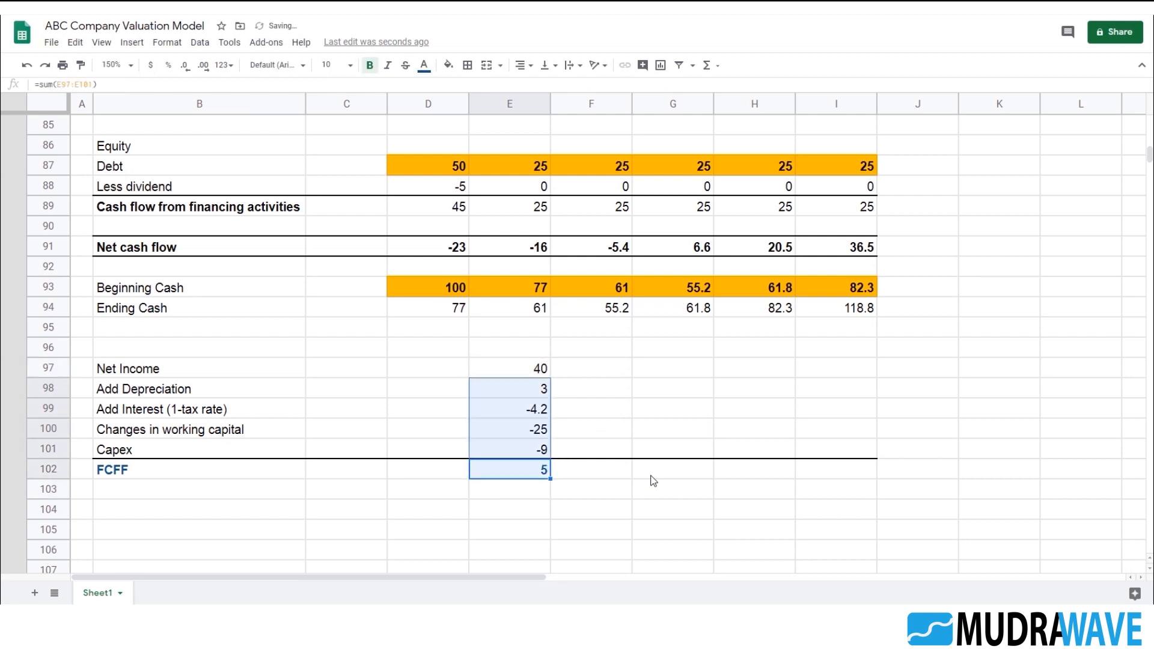
key("shift+Right")
key("shift+Right")
key("shift+Right")
key("shift+Right")
key("ctrl+r")
- Review the FCFF of each year from Year 2 E to Year 6 E, along with the working capital and Capex rows
left_click(532, 470)
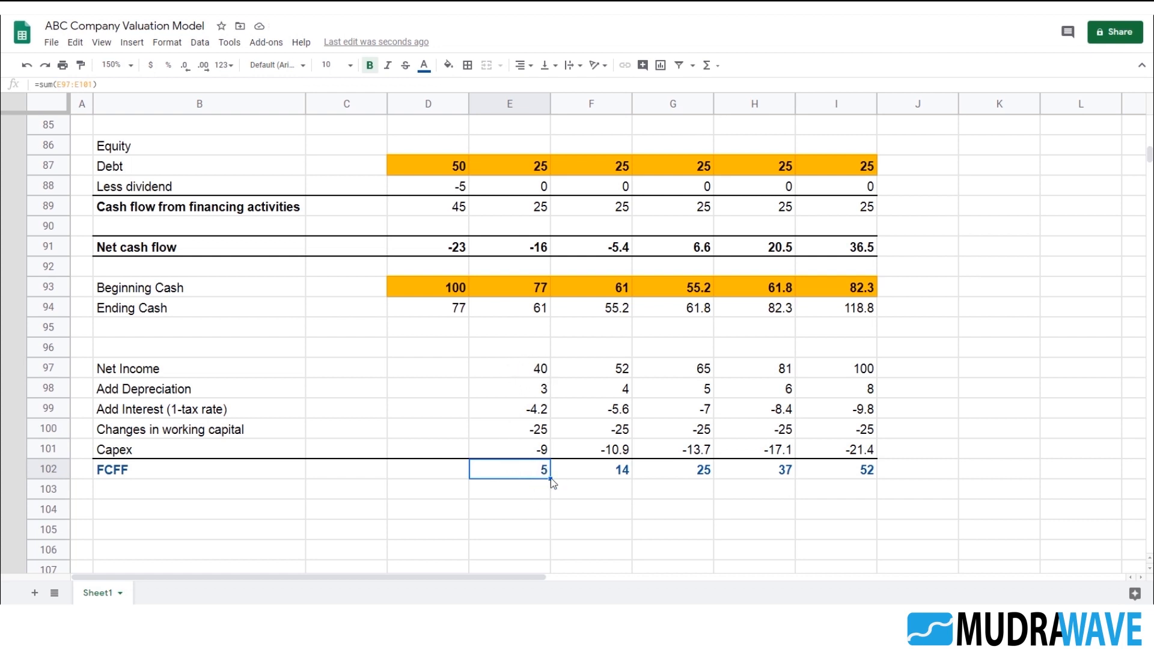
left_click(609, 477)
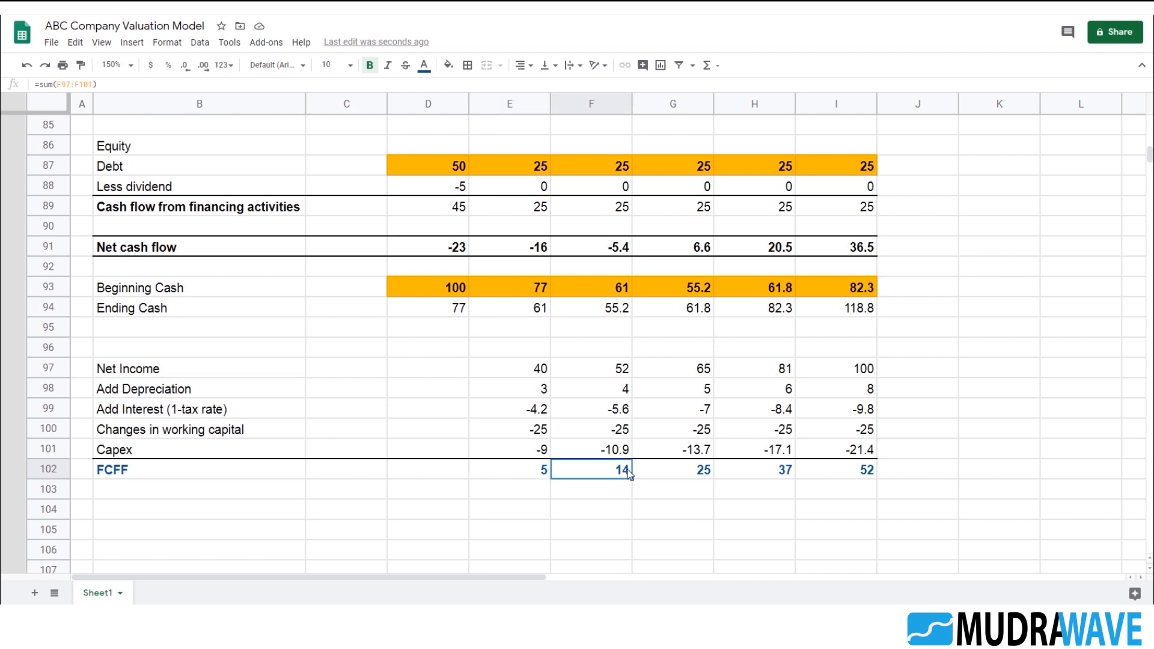
left_click(710, 478)
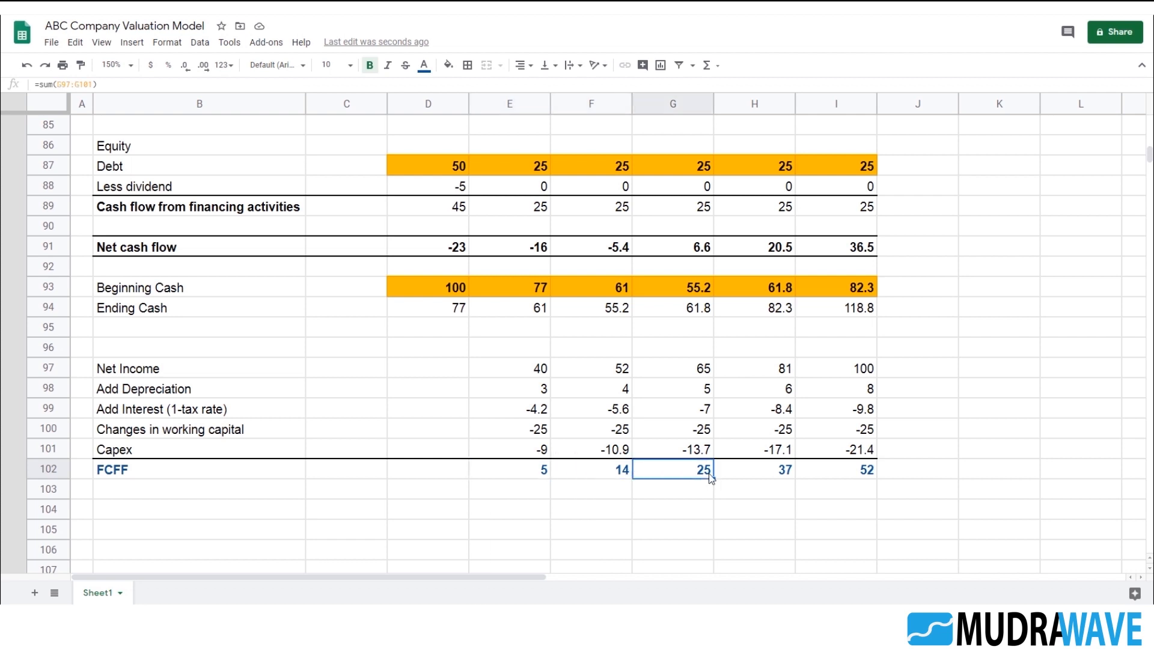
left_click(775, 483)
left_click(850, 475)
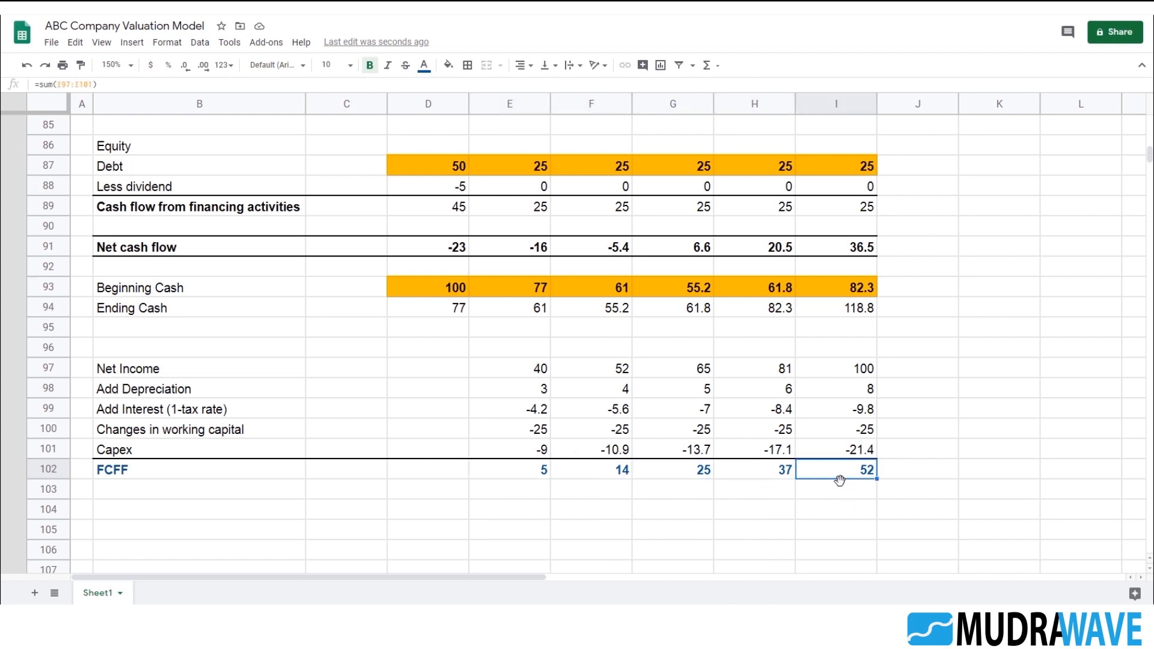
left_click(512, 475)
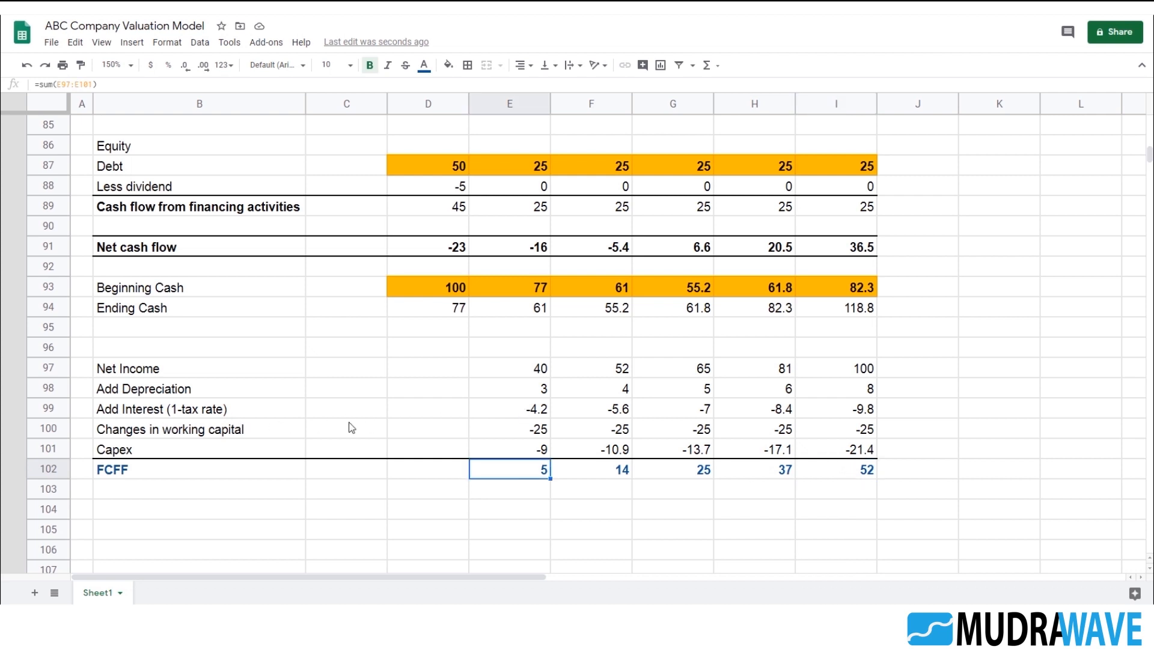
left_click_drag(216, 431, 218, 451)
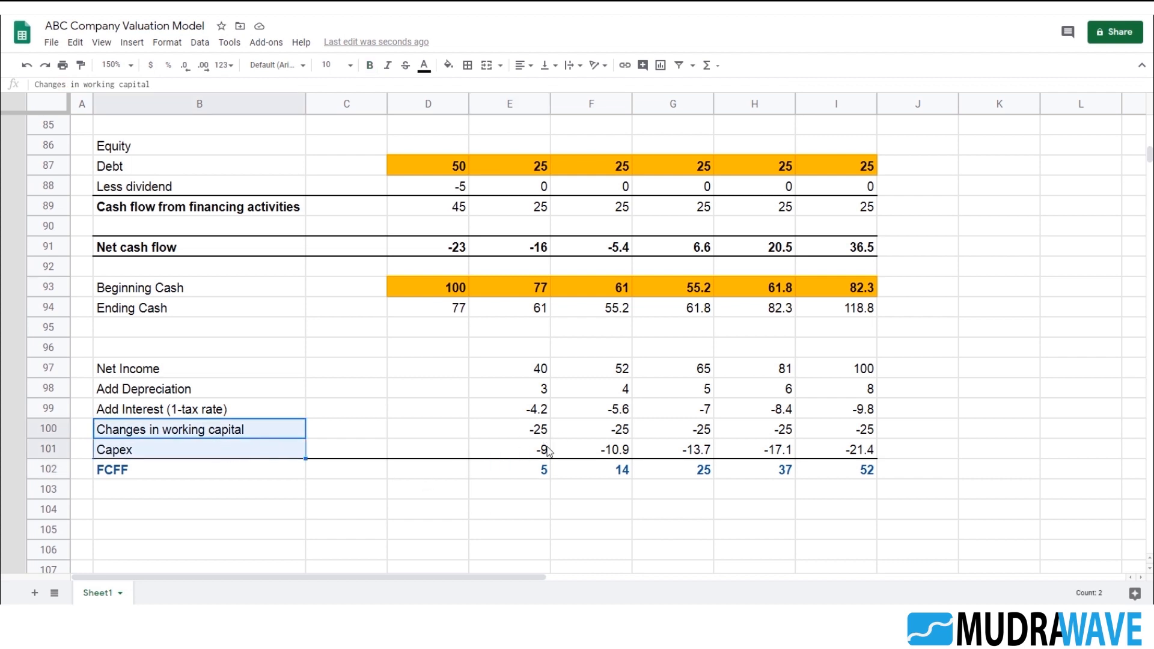
left_click(546, 477)
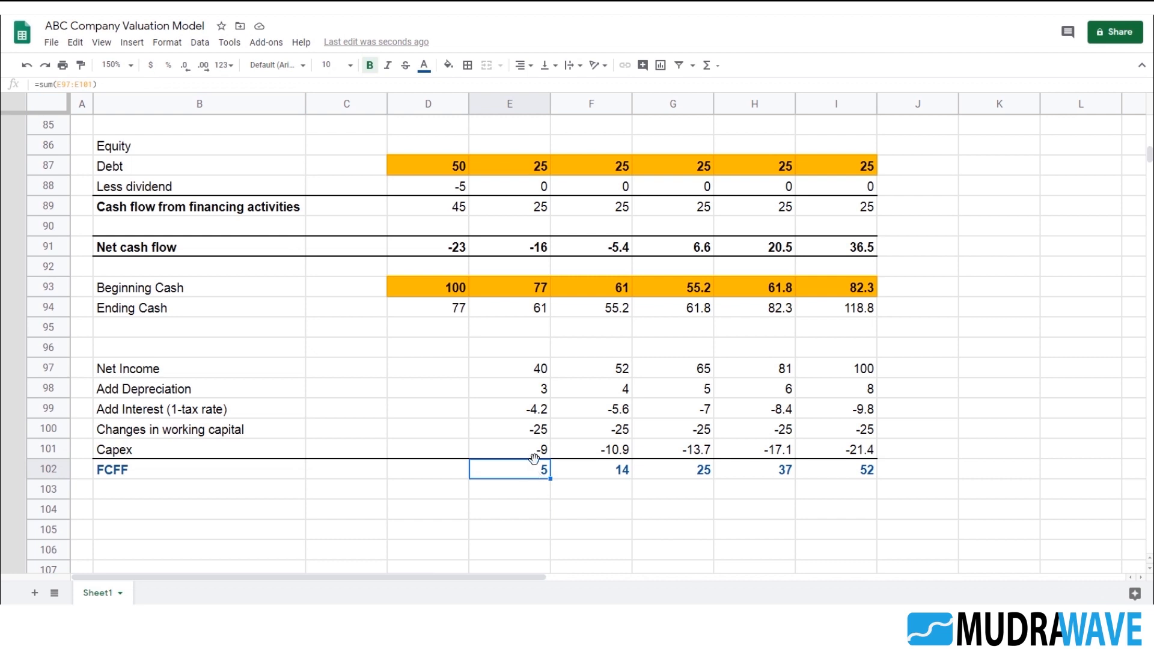
- Compare the Year 2 E Net Profit in the Profit & Loss with the FCFF in E102, and review the FCFF row through Year 6 E
scroll(514, 424, "up", 4)
scroll(514, 424, "up", 15)
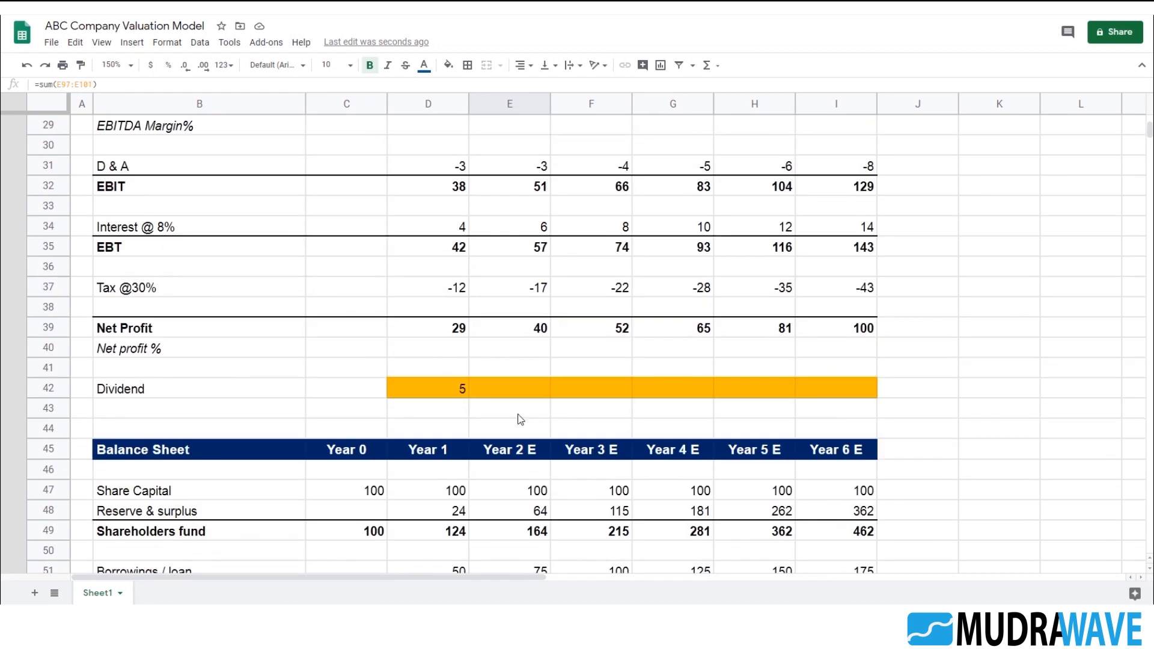
left_click(539, 329)
scroll(537, 347, "down", 18)
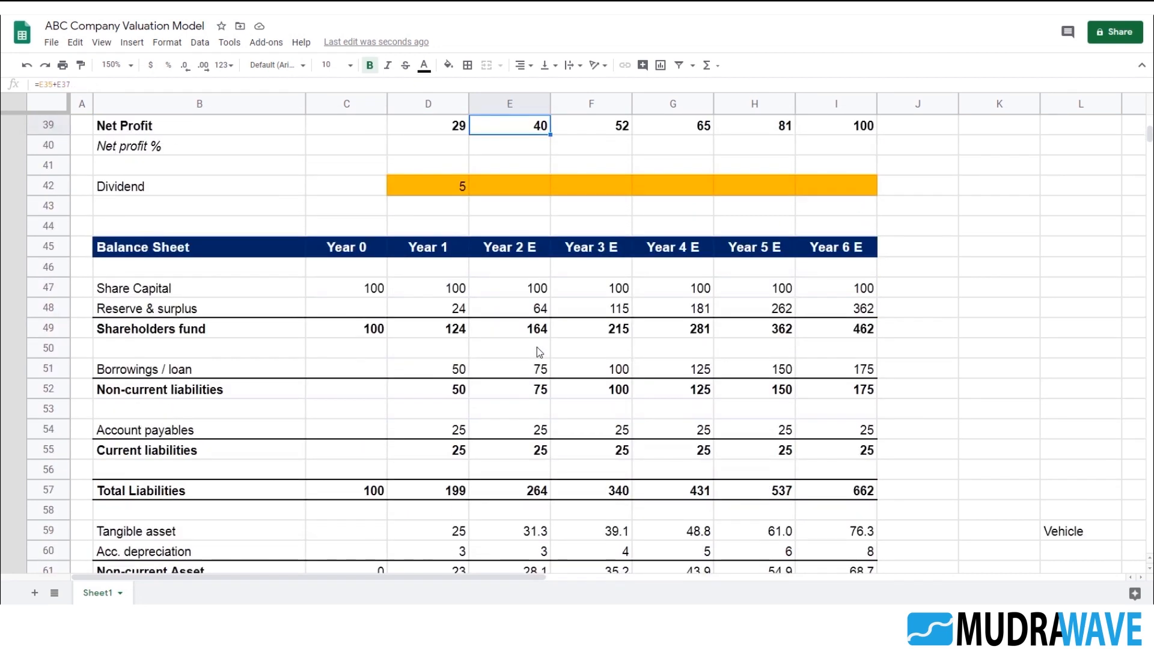
scroll(538, 346, "down", 3)
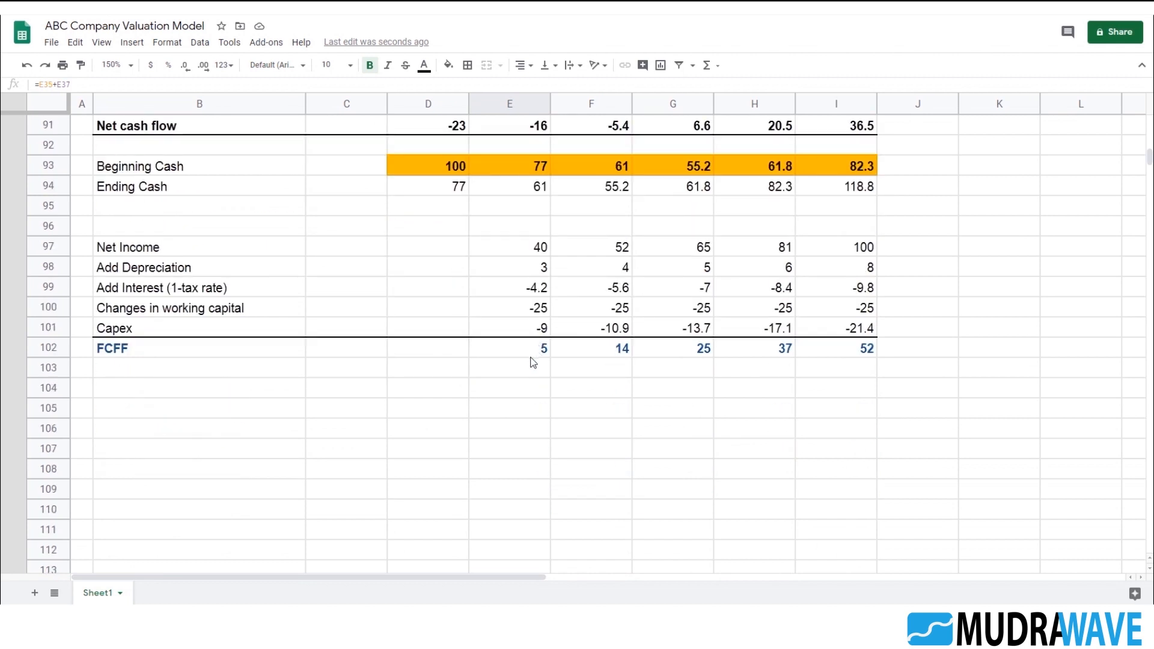
left_click(488, 356)
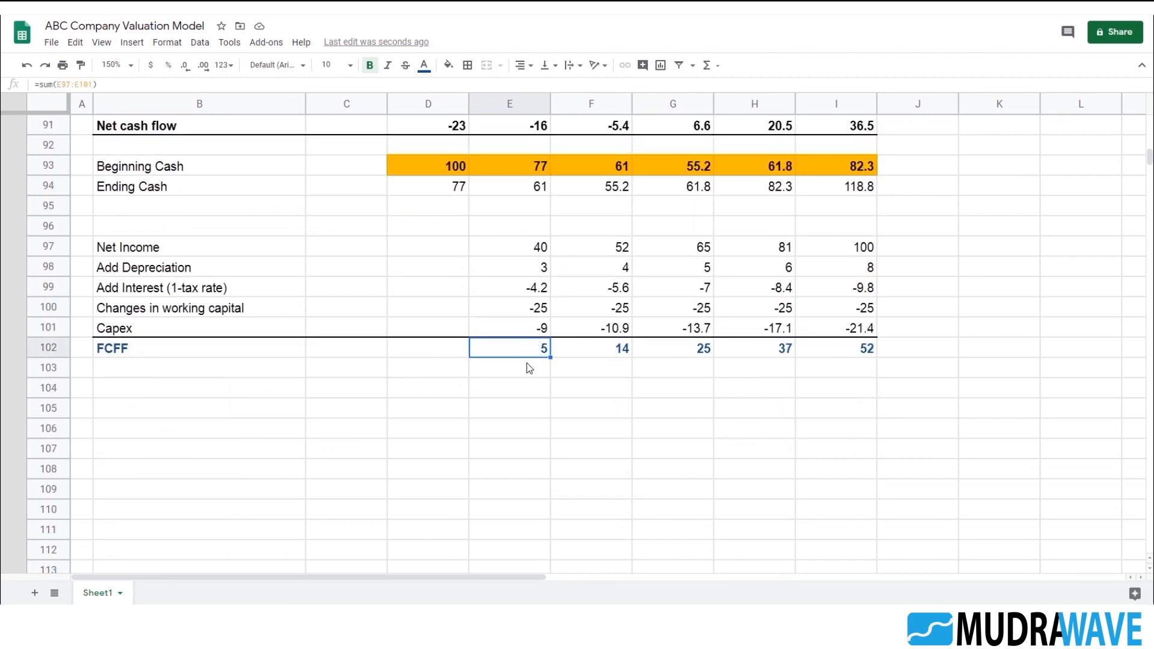
scroll(527, 358, "up", 2)
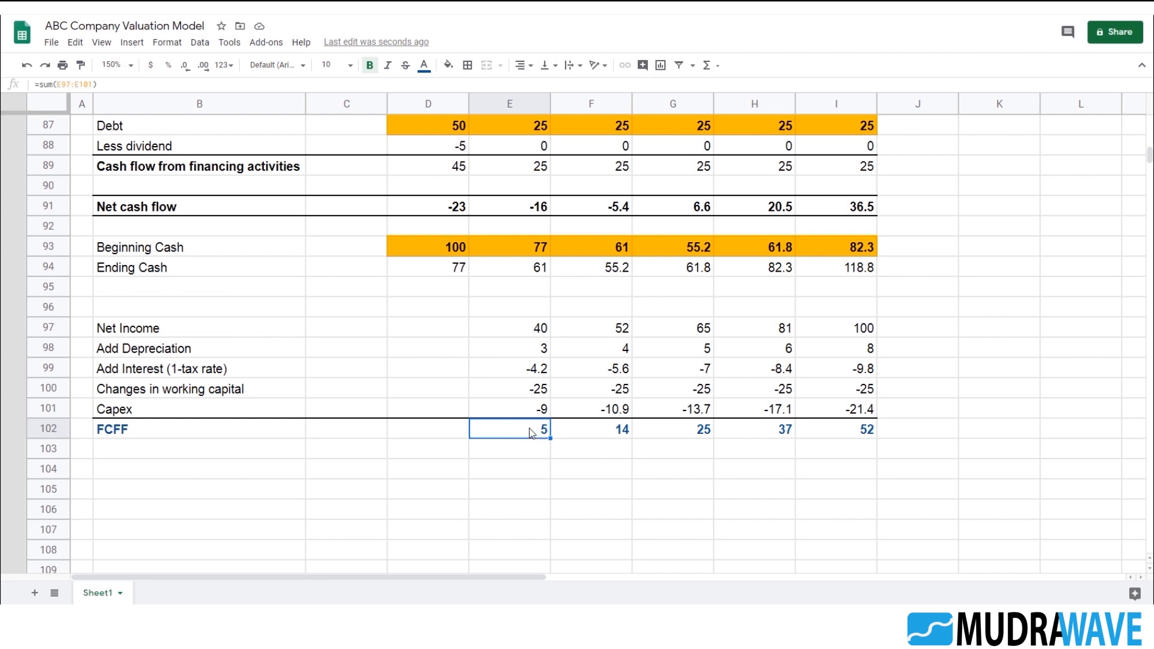
left_click_drag(531, 433, 840, 435)
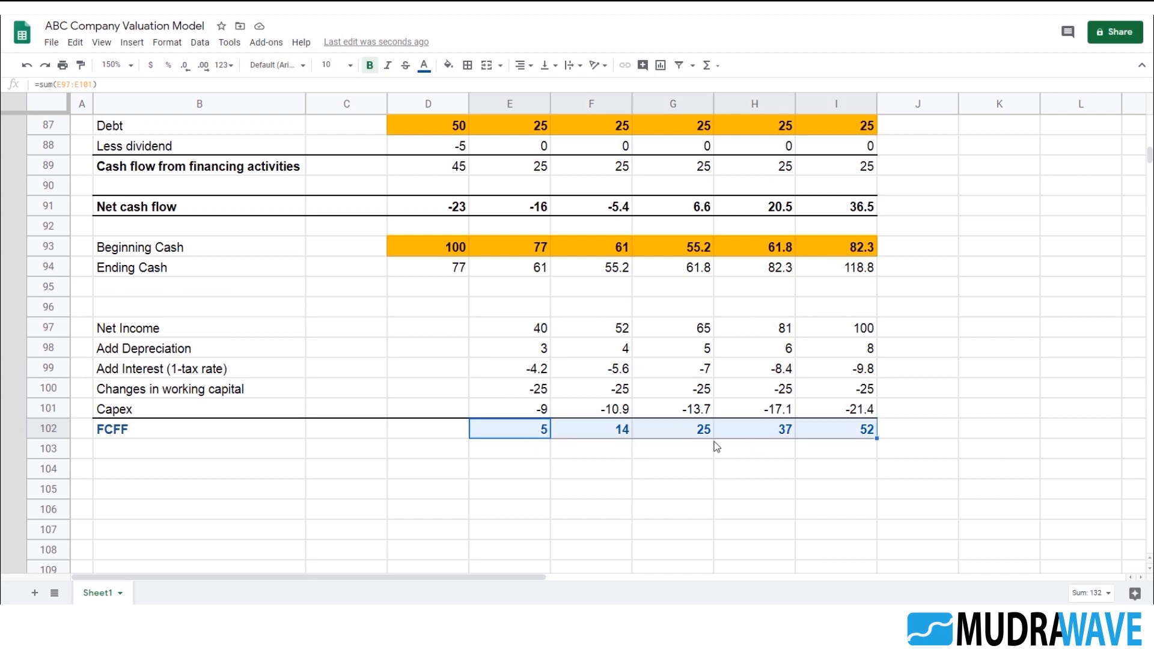
left_click(507, 437)
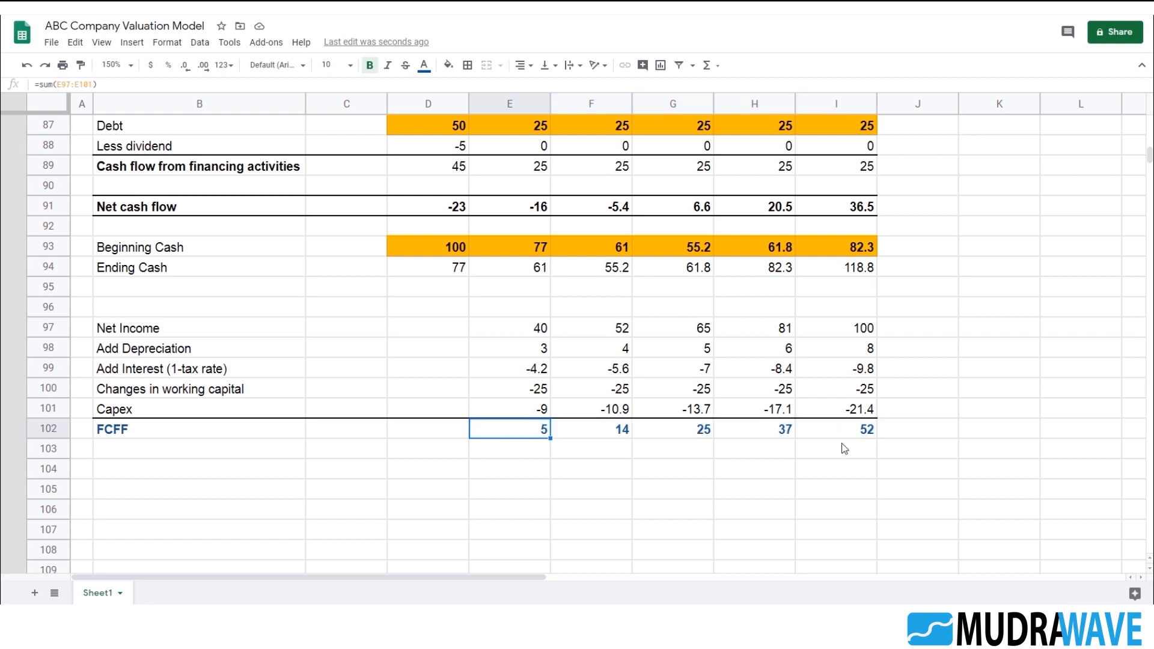
- Review the Financing row at the top of the sheet, covering Equity, Debt and FCFF as funding sources
scroll(571, 449, "up", 20)
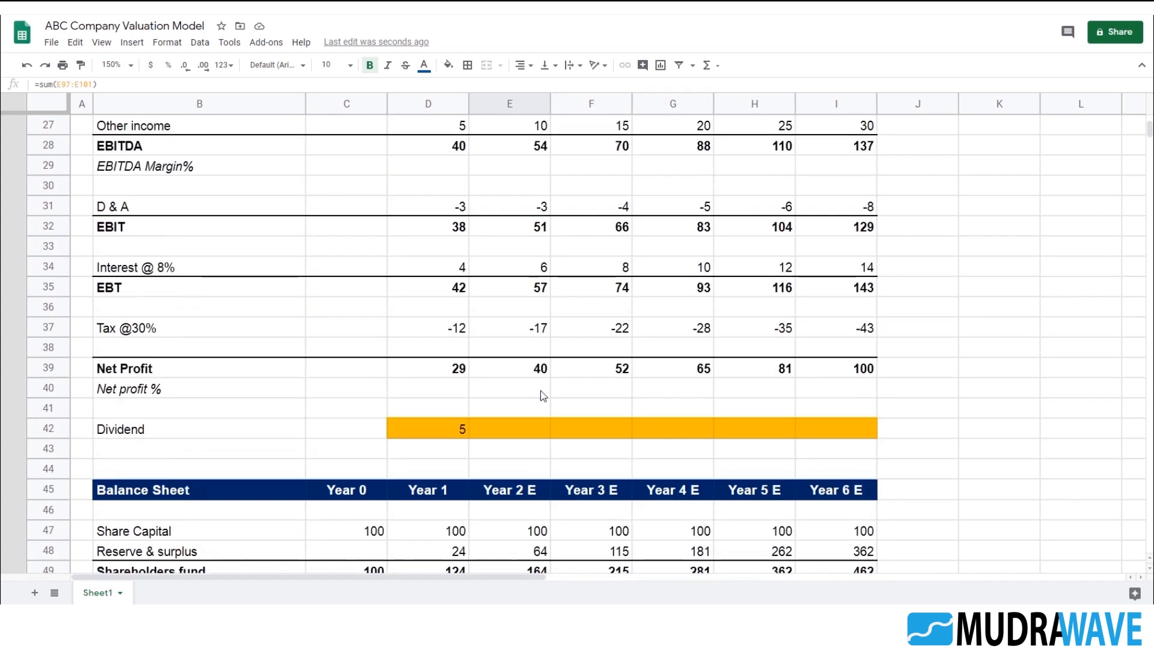
scroll(543, 396, "up", 5)
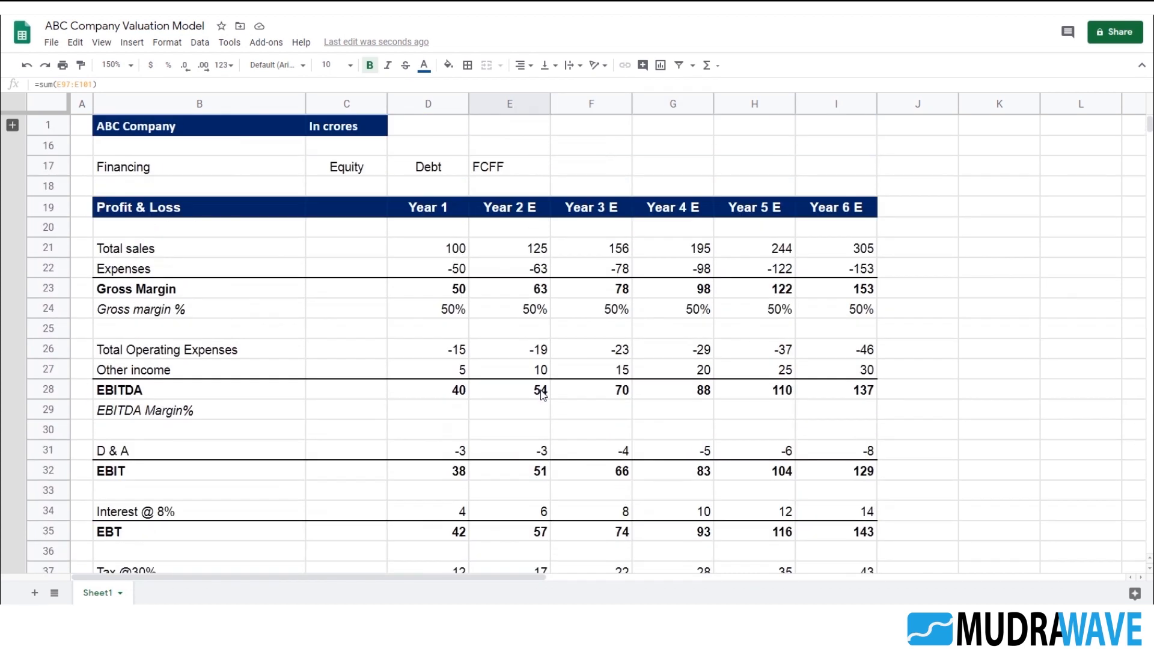
left_click(349, 169)
left_click(223, 169)
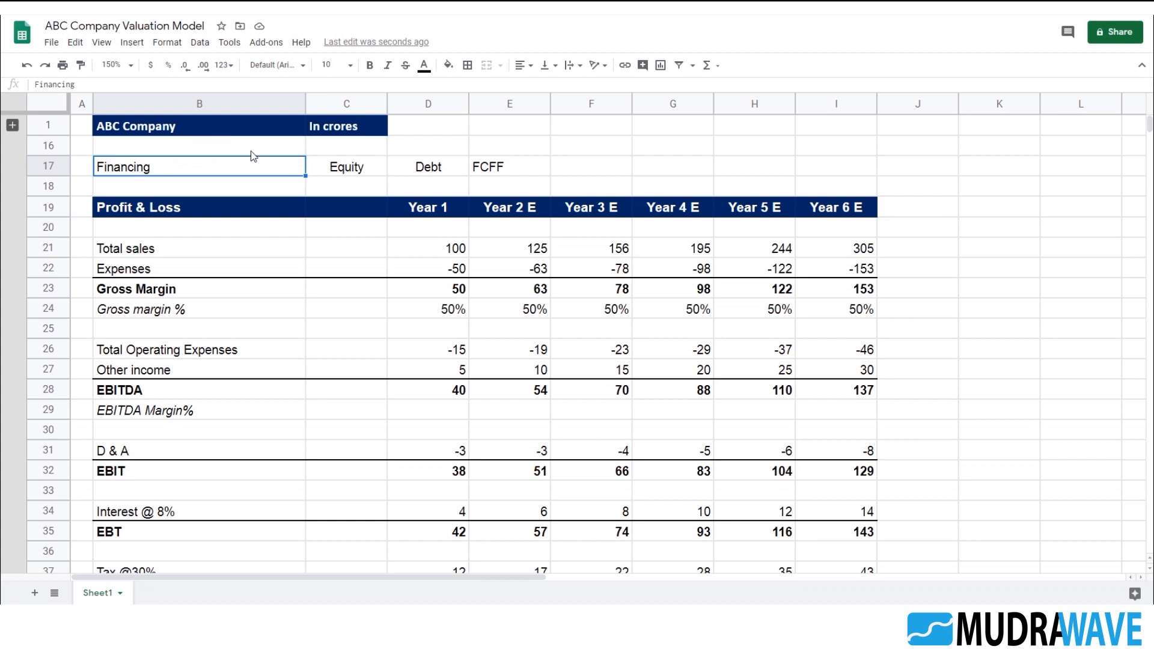
left_click(517, 171)
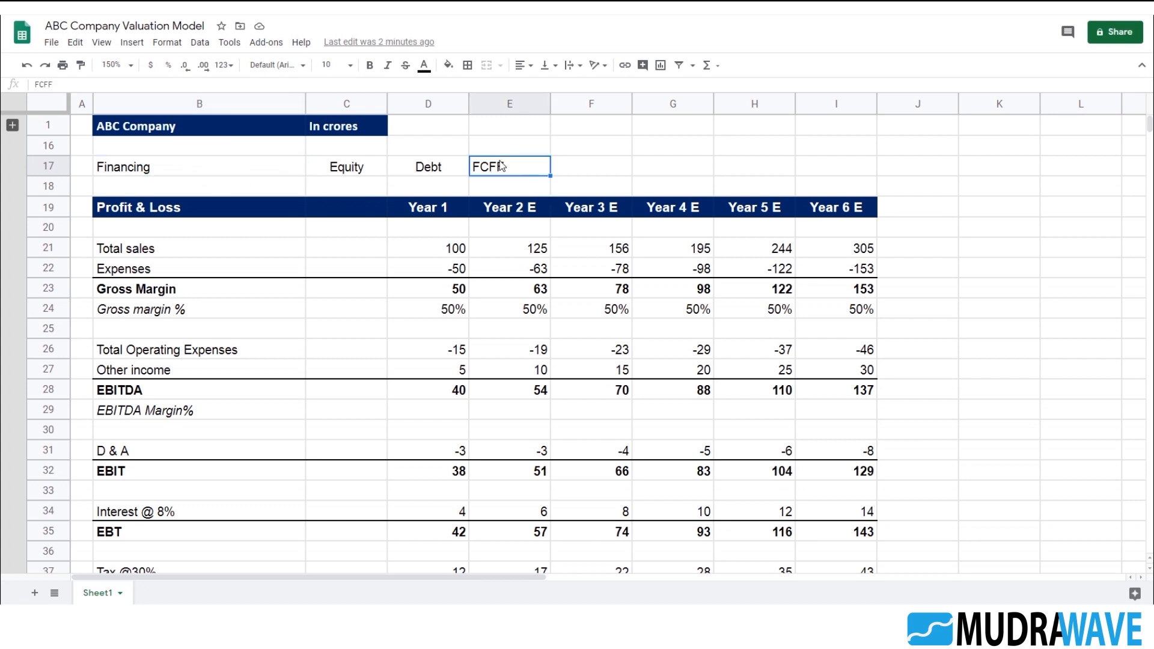
left_click_drag(341, 171, 424, 171)
- Review the FCFF build-up from Net Income through Add Depreciation and Add Interest (1-tax rate) to the FCFF row
scroll(515, 266, "down", 6)
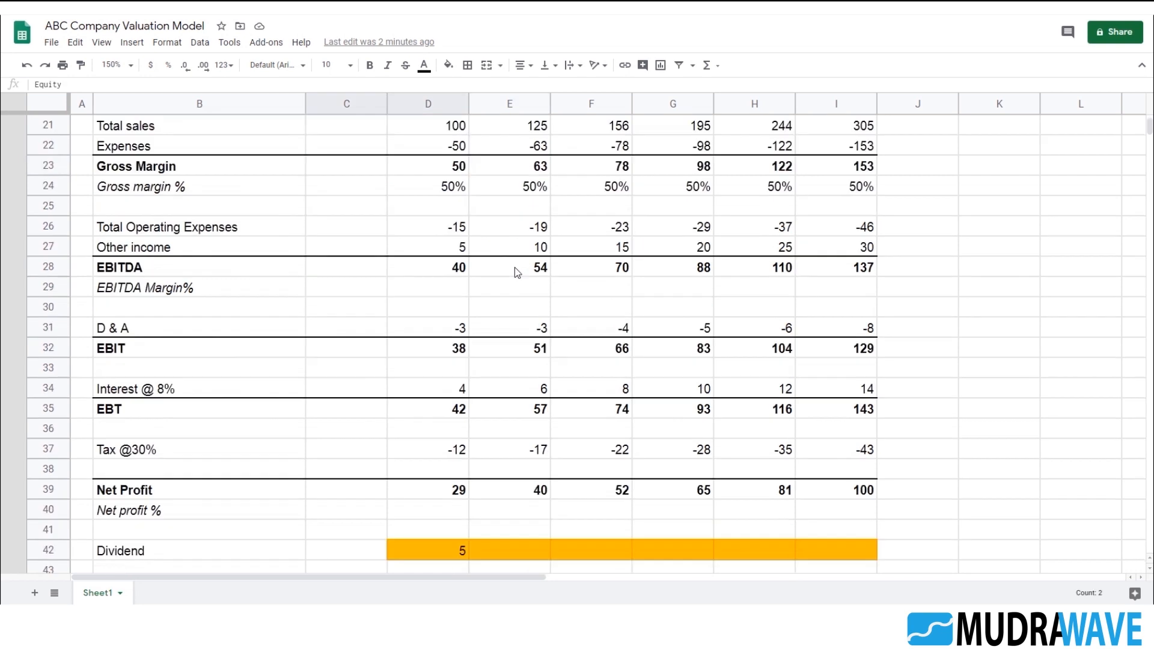
scroll(515, 265, "down", 10)
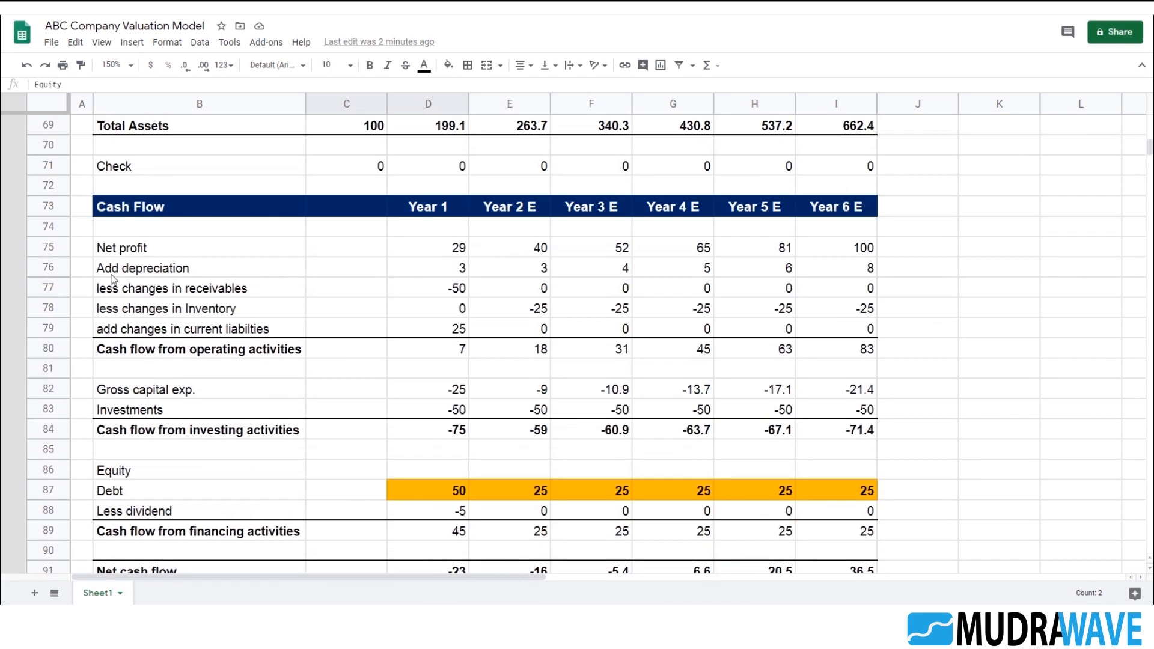
scroll(198, 274, "down", 6)
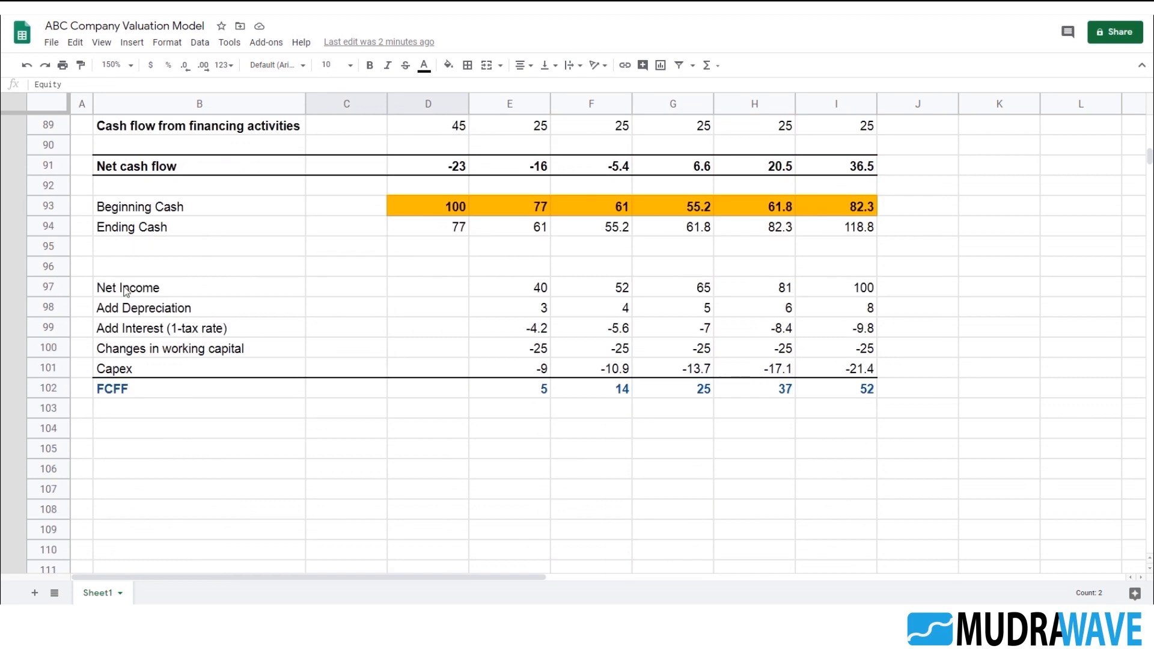
left_click(177, 296)
left_click(150, 312)
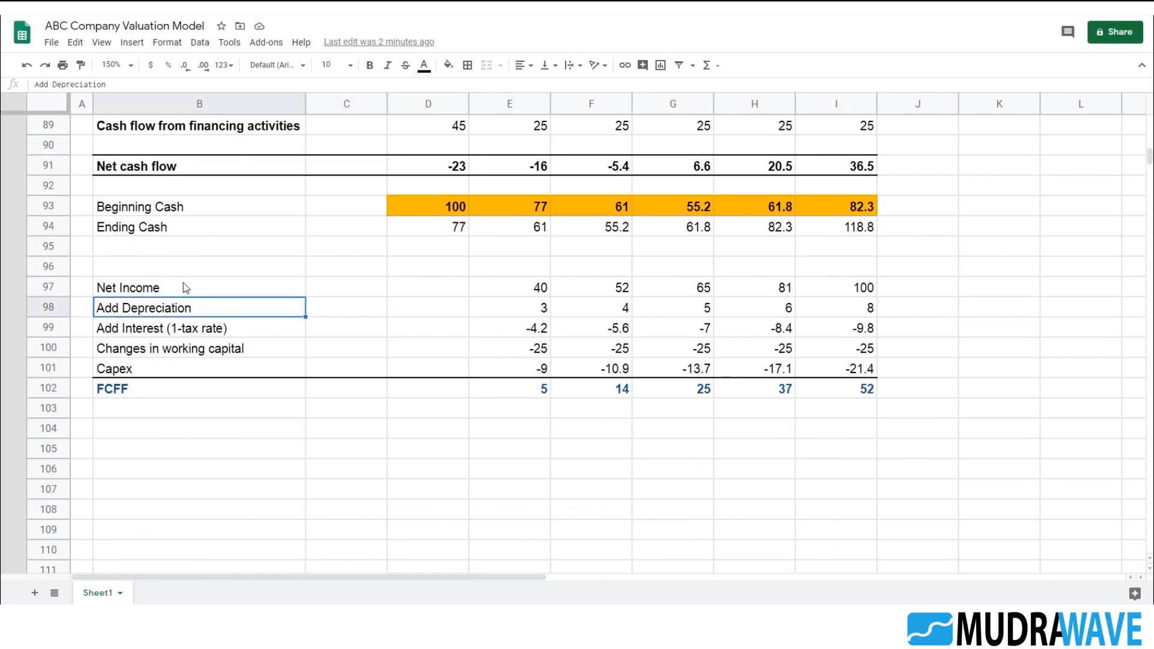
left_click(157, 330)
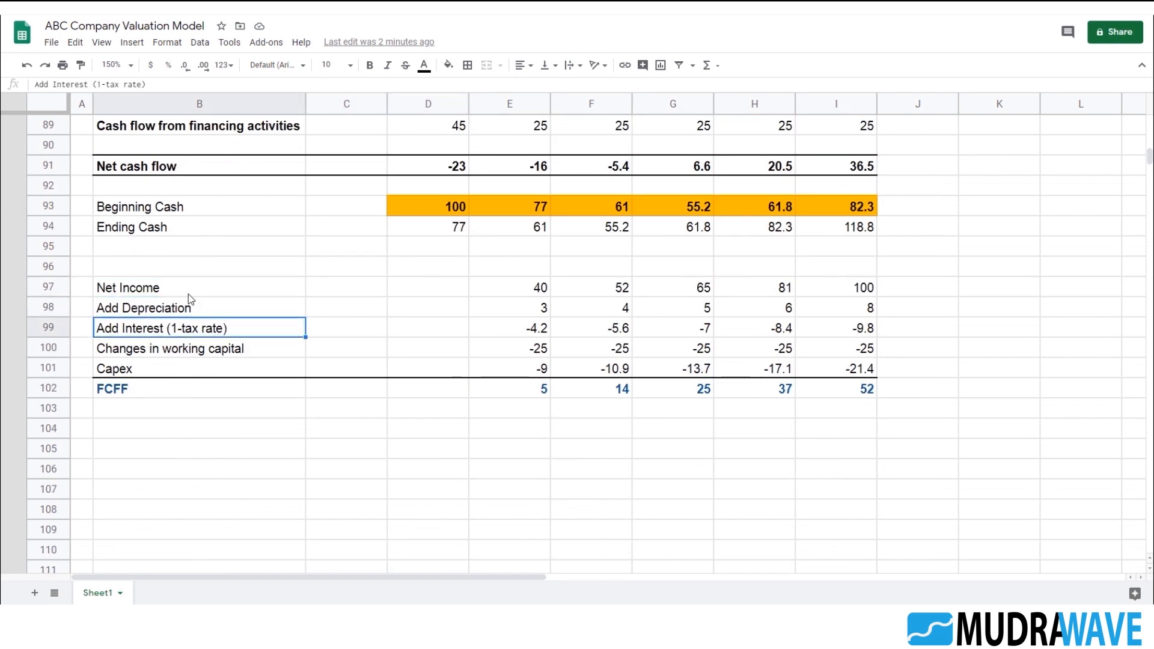
left_click(146, 313)
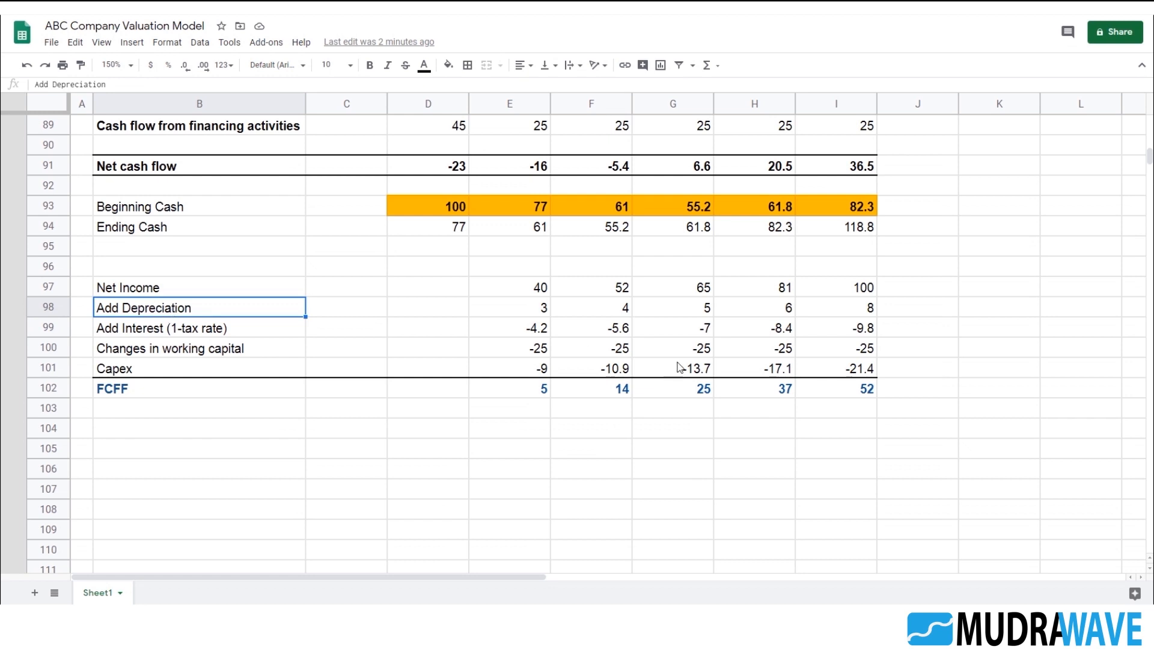
left_click(597, 308)
left_click(186, 293)
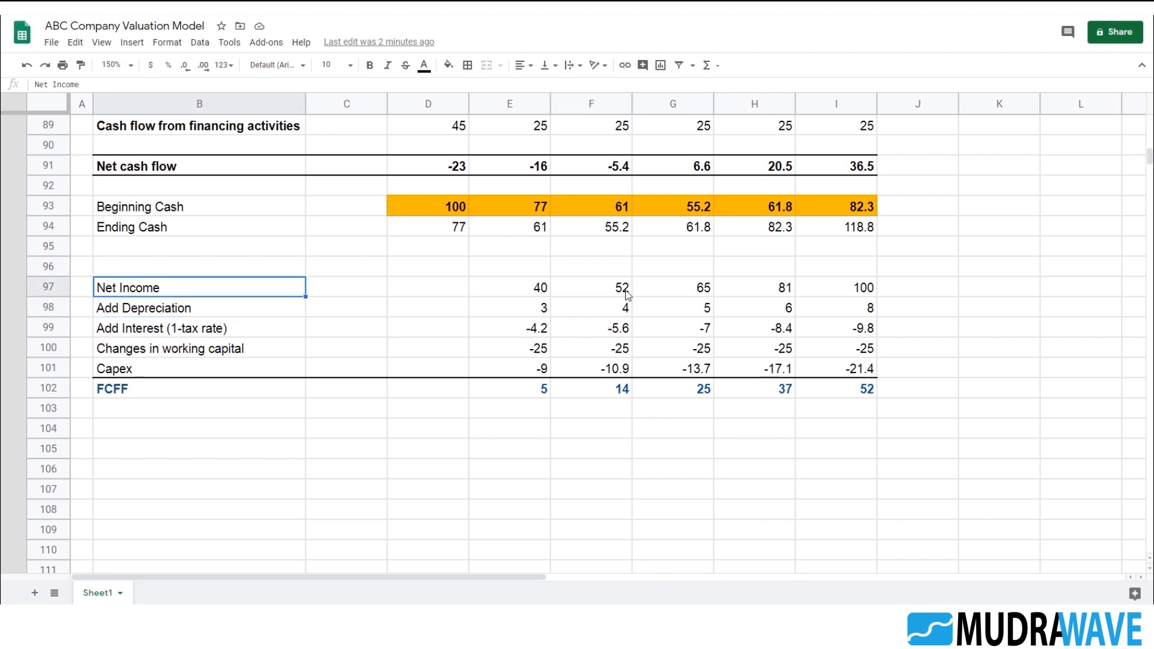
left_click(618, 292)
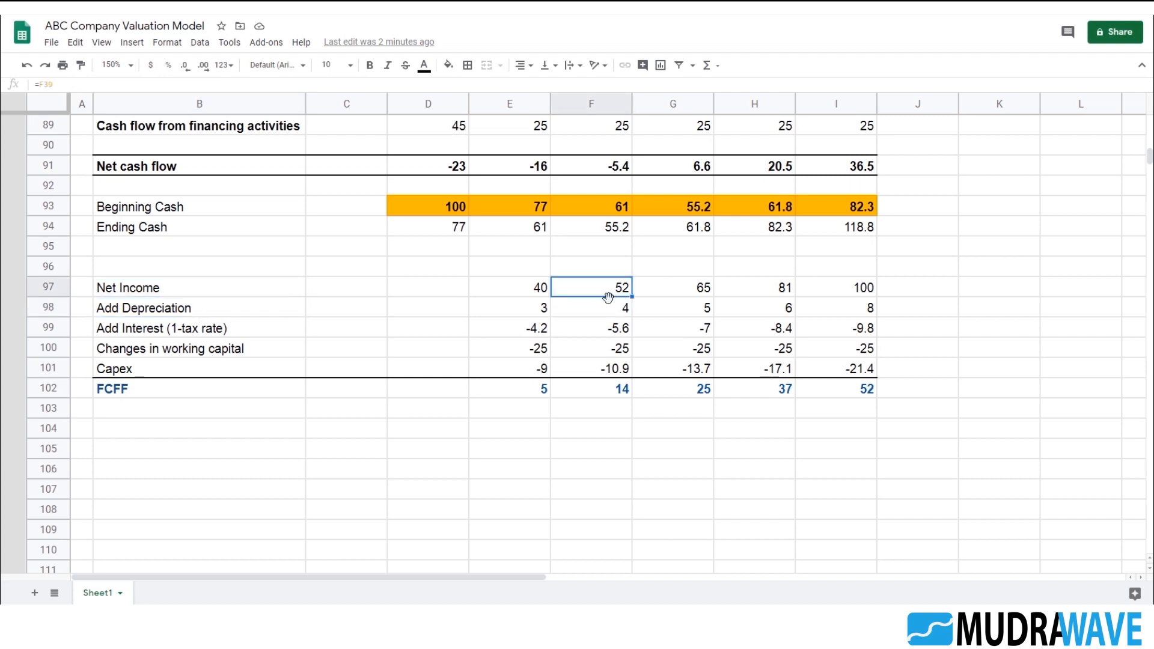
left_click(182, 331)
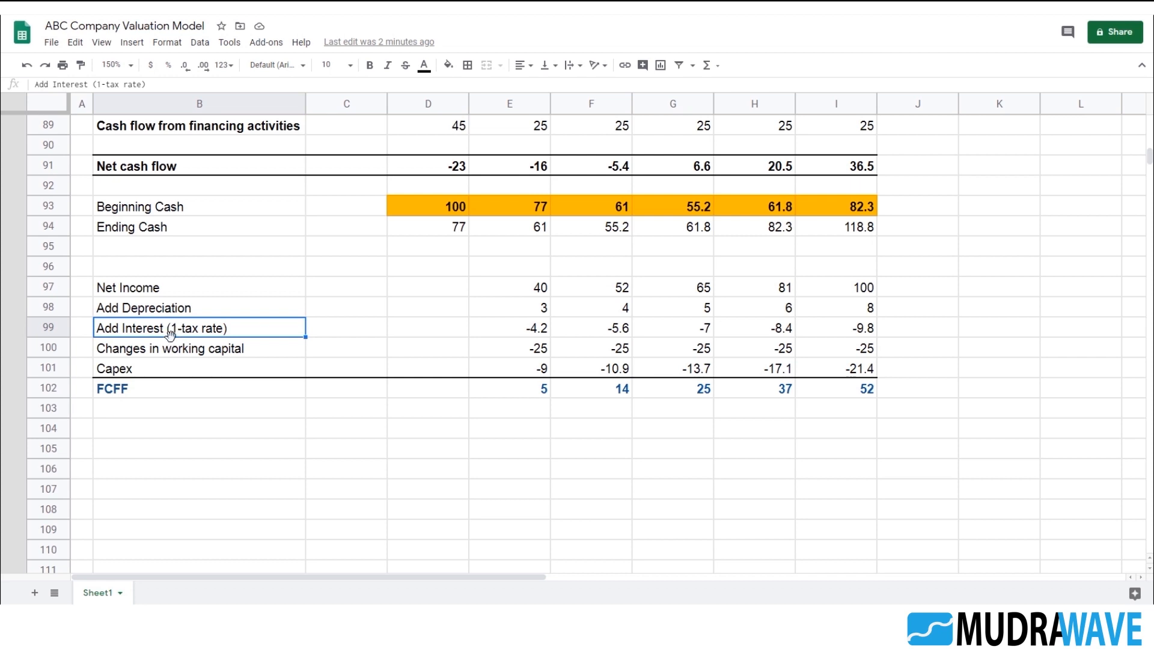
left_click(117, 391)
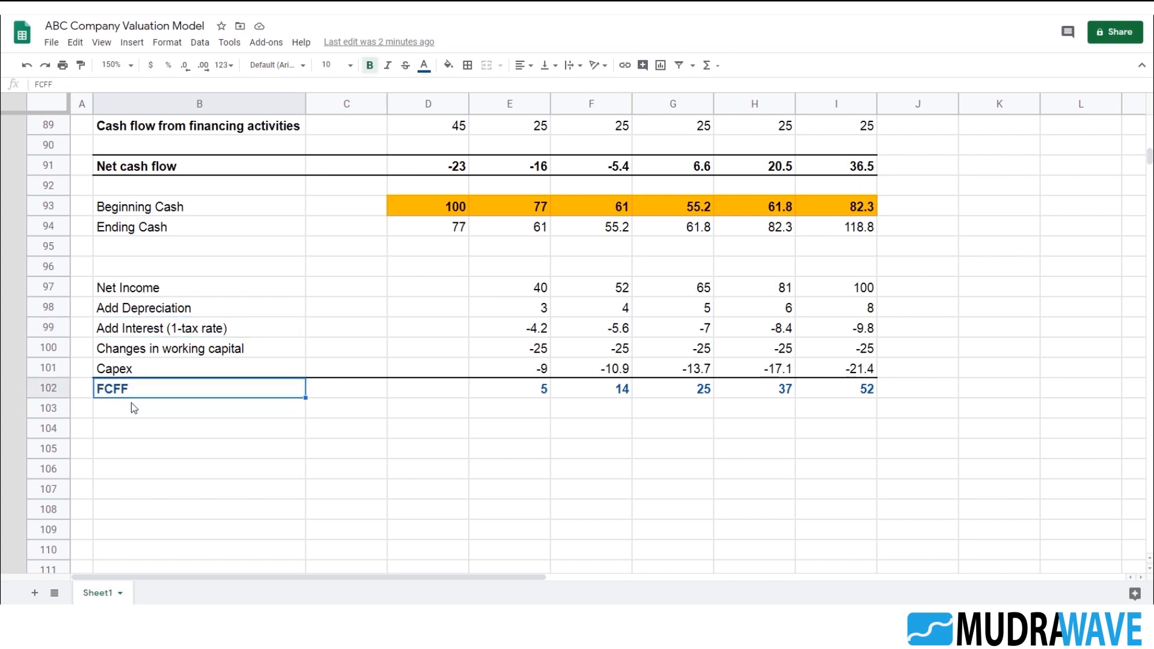
- Label B104, below the FCFF calculation, as "Operating Activities"
left_click(156, 422)
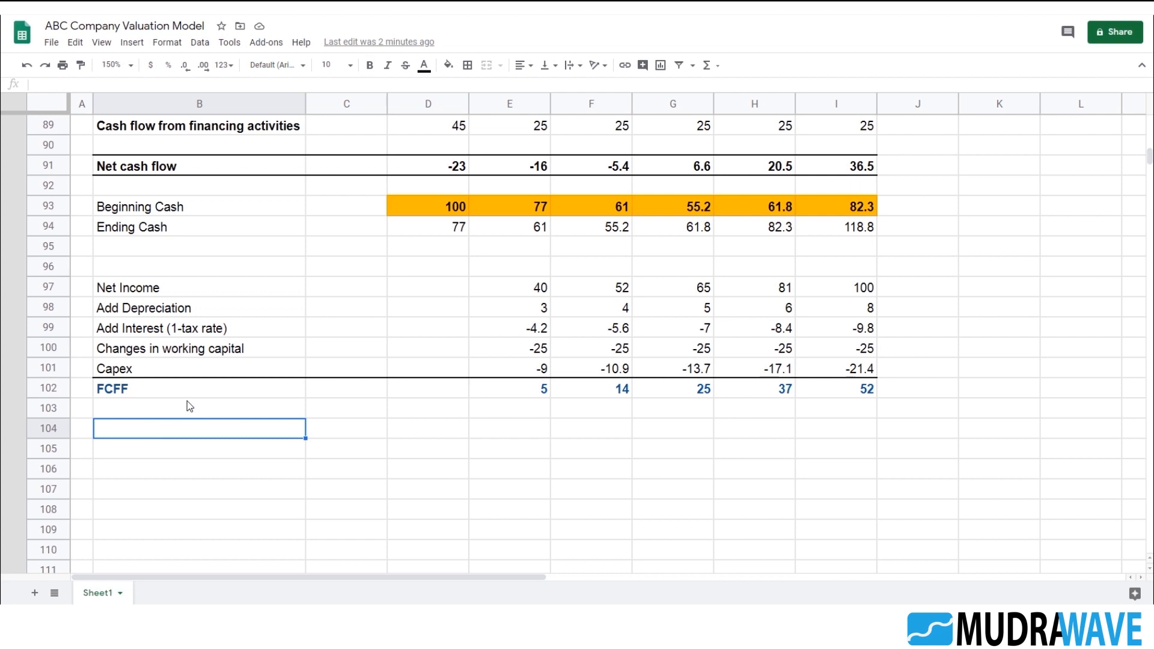
scroll(249, 420, "down", 2)
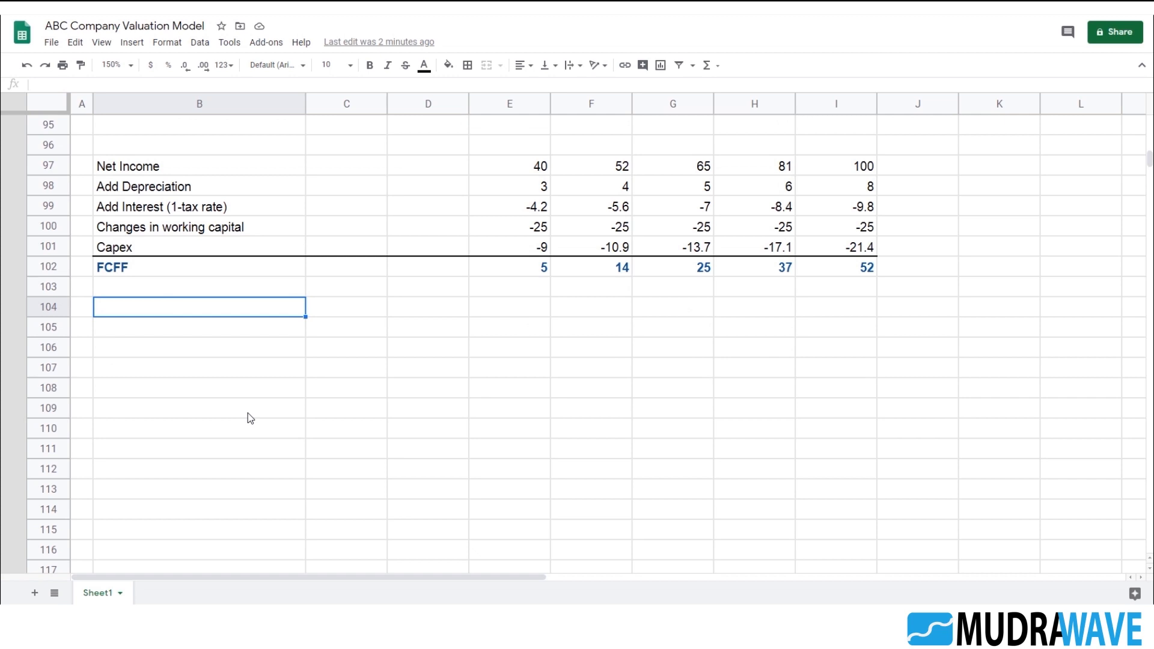
type("Operati")
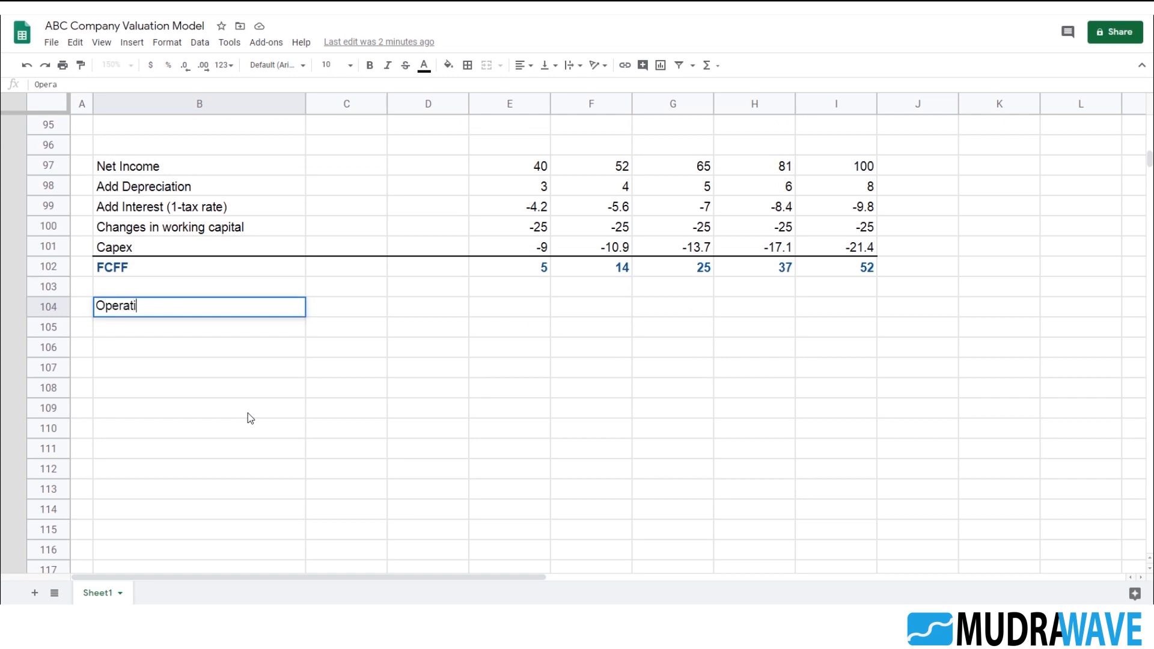
type("ng Activities")
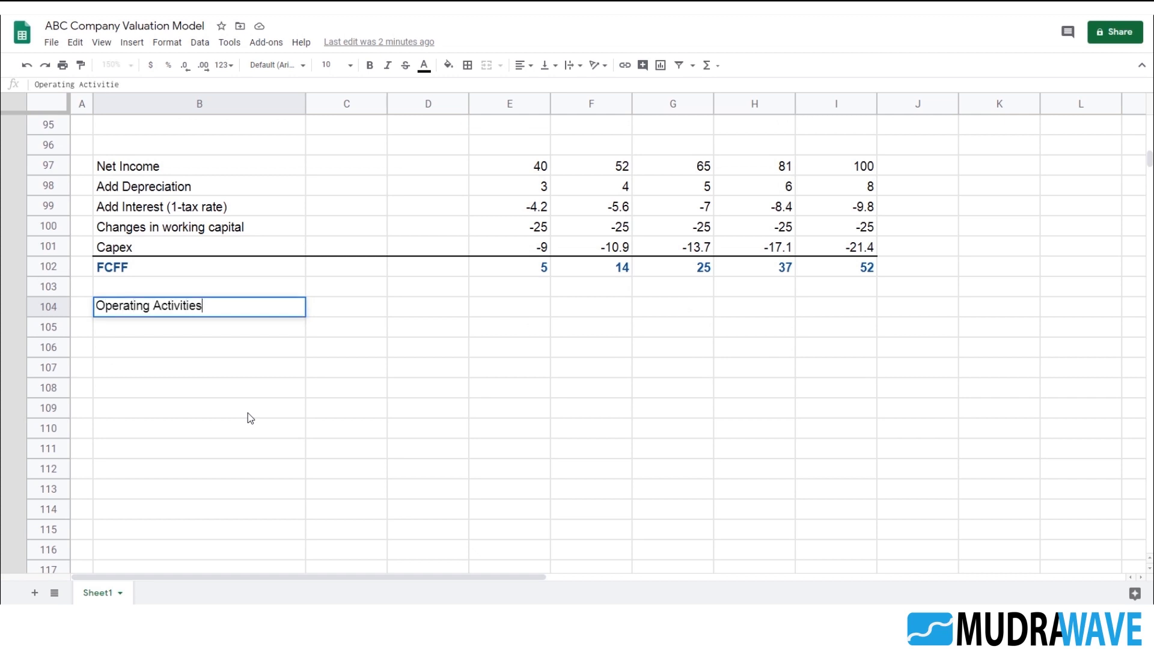
key("Return")
key("Tab")
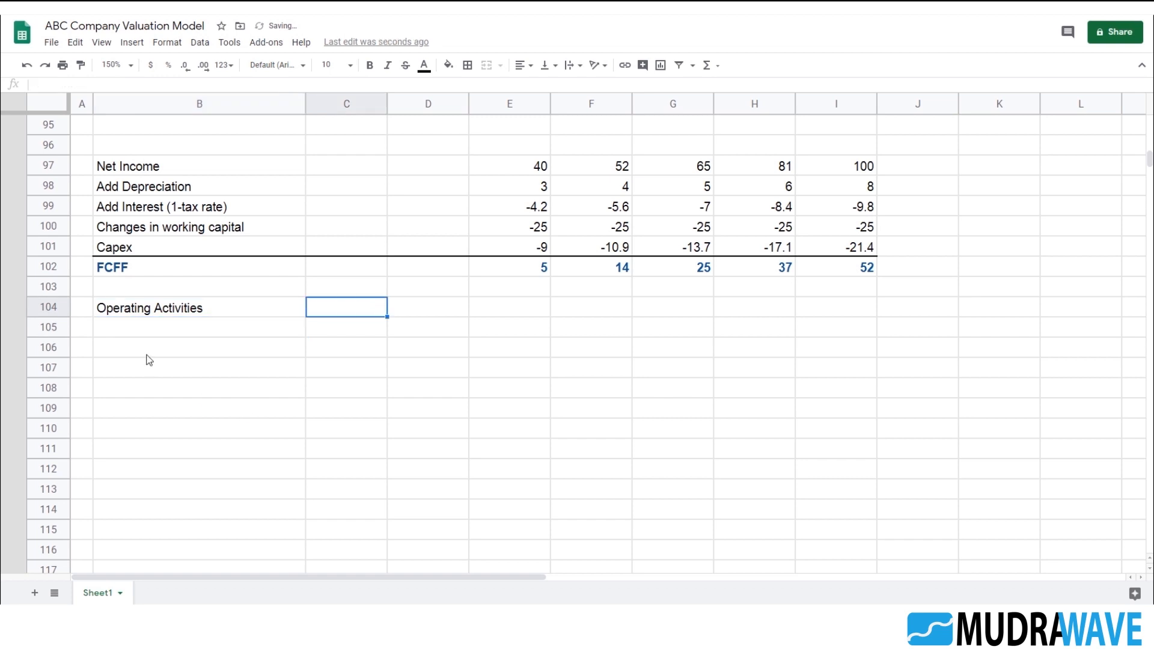
- Link E104 to the Year 2 E Cash flow from operating activities in E80
scroll(150, 367, "up", 1)
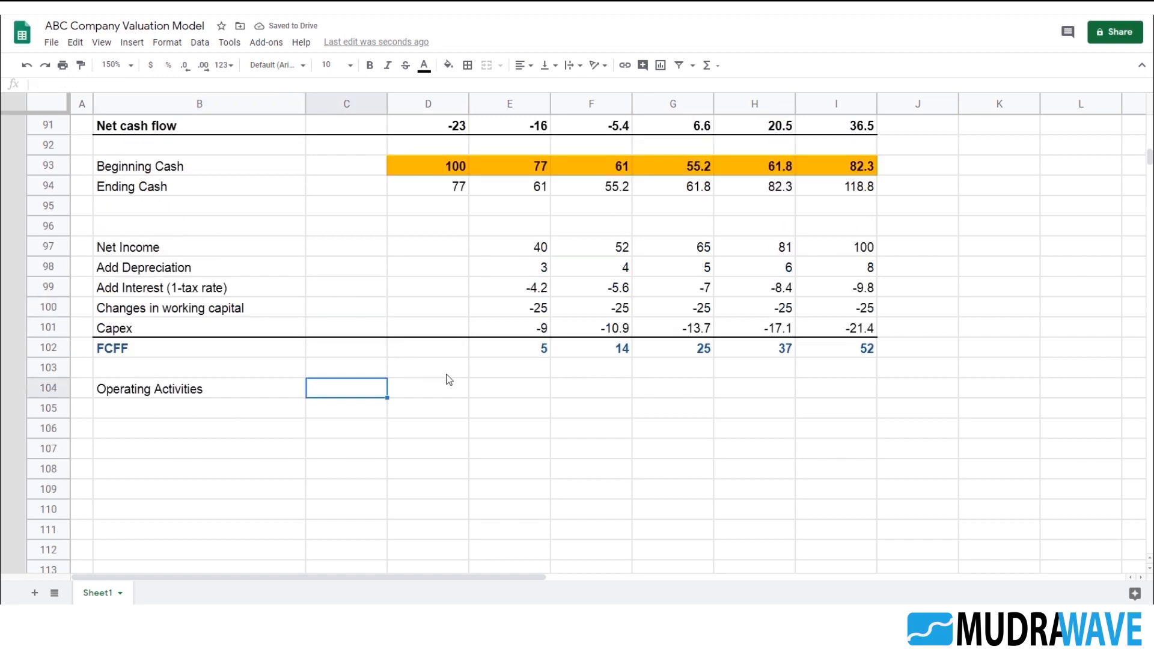
left_click(493, 387)
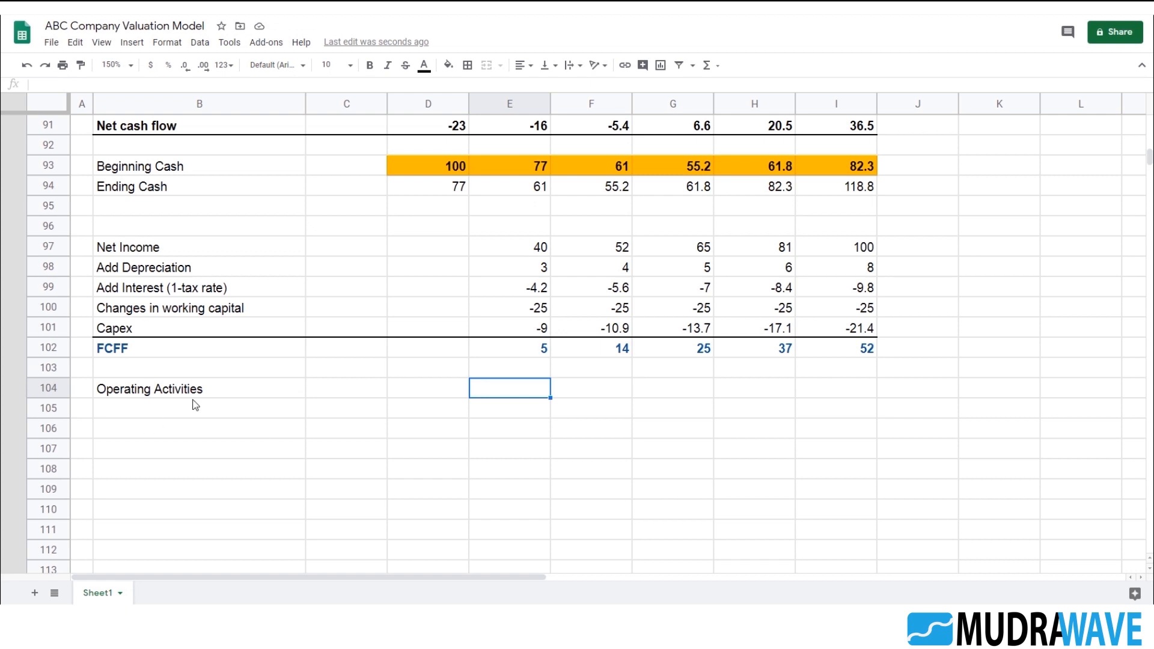
type("=")
scroll(551, 377, "up", 6)
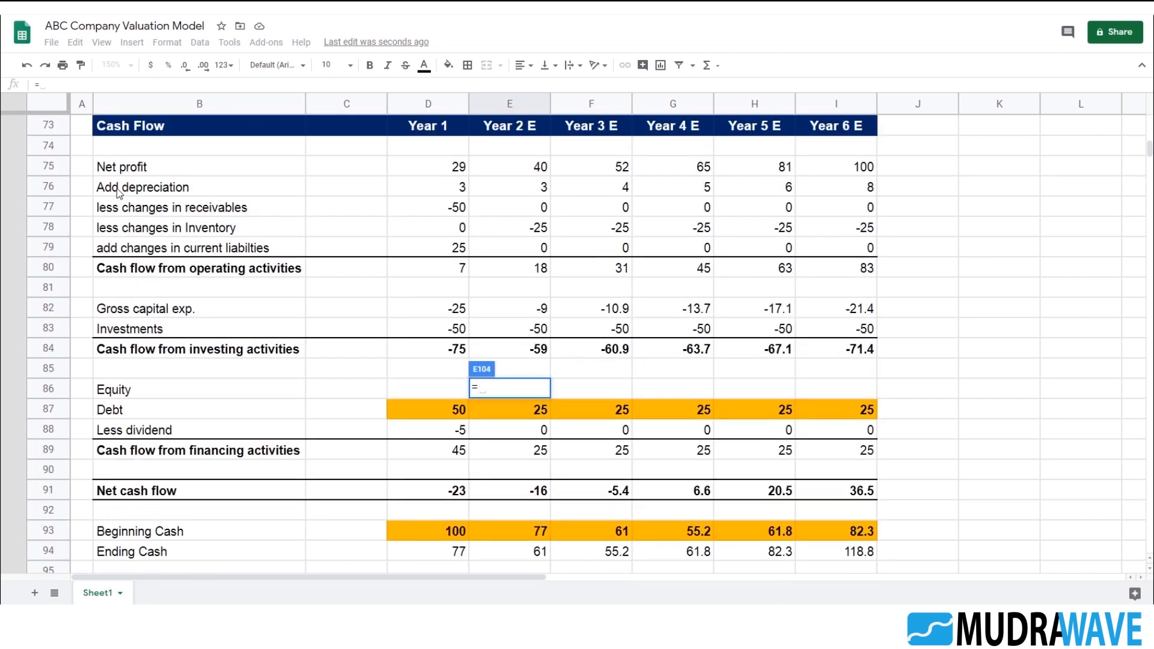
left_click(538, 272)
key("Return")
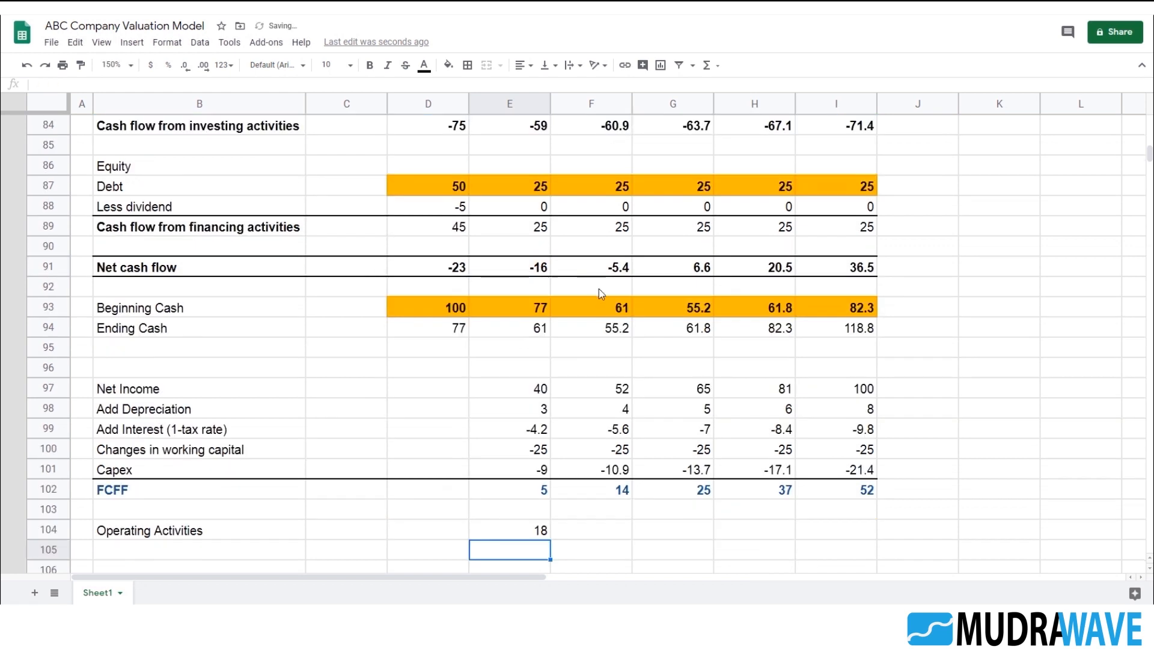
- Copy the Operating Activities formula in E104 across to Year 6 E in column I
scroll(595, 287, "down", 2)
left_click_drag(527, 407, 852, 415)
key("ctrl+r")
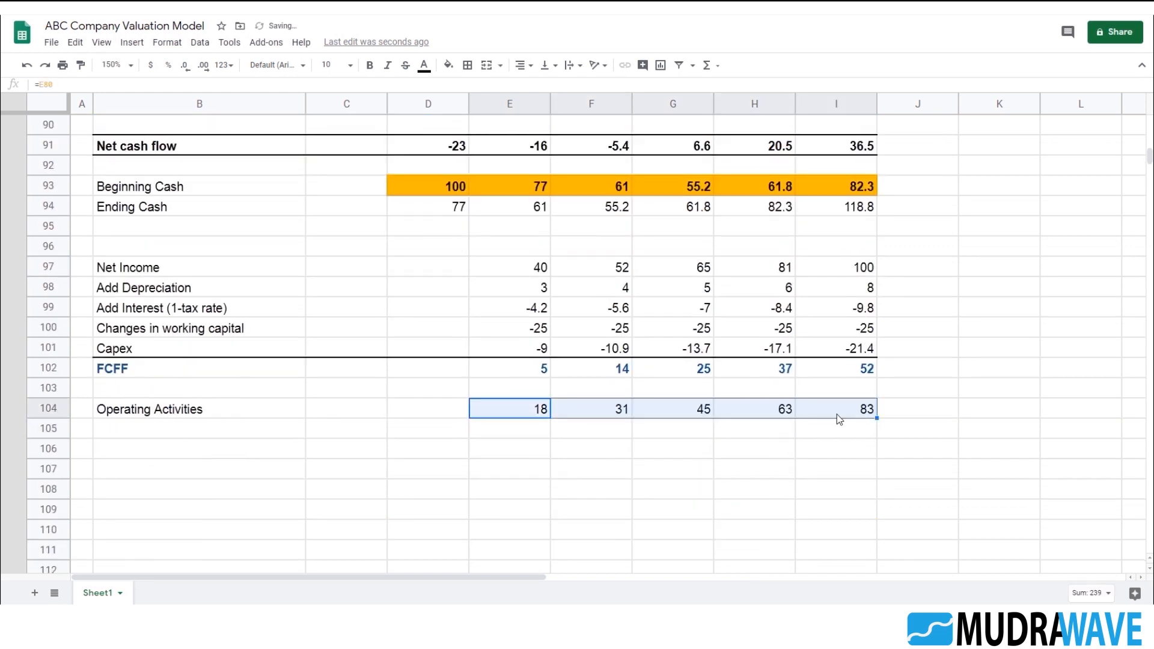
left_click(526, 429)
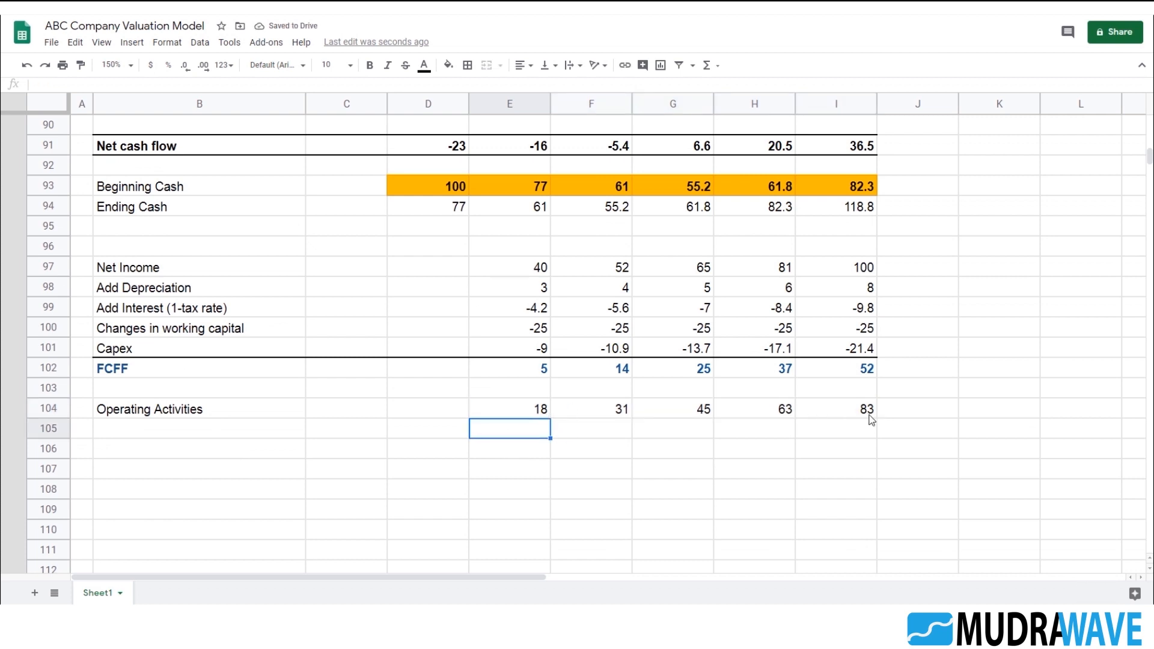
- Examine the Cash Flow items behind operating activities: net profit, depreciation, and changes in receivables, inventory and current liabilities
left_click(204, 428)
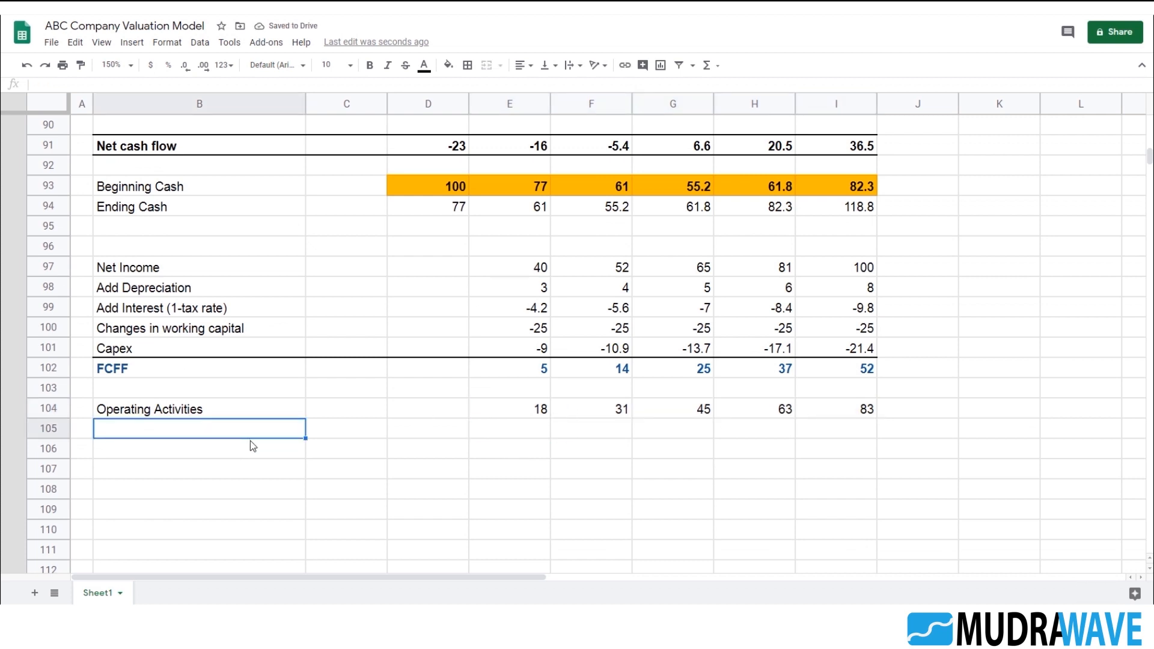
left_click(175, 335)
scroll(237, 349, "up", 7)
scroll(236, 347, "up", 1)
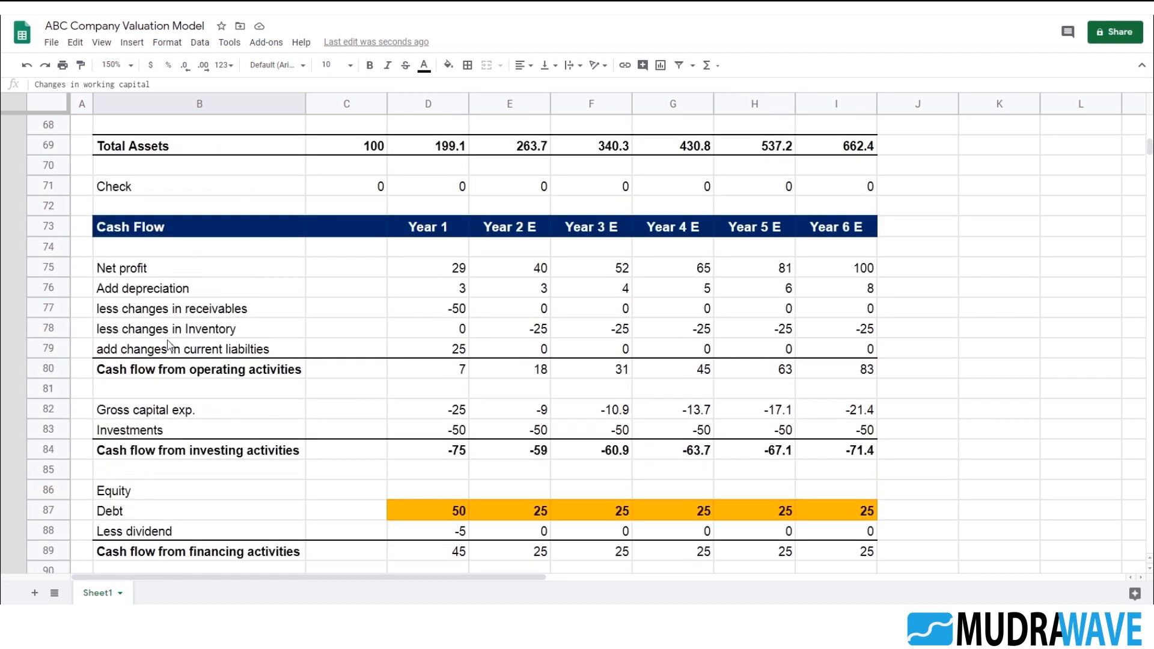
left_click_drag(187, 315, 193, 353)
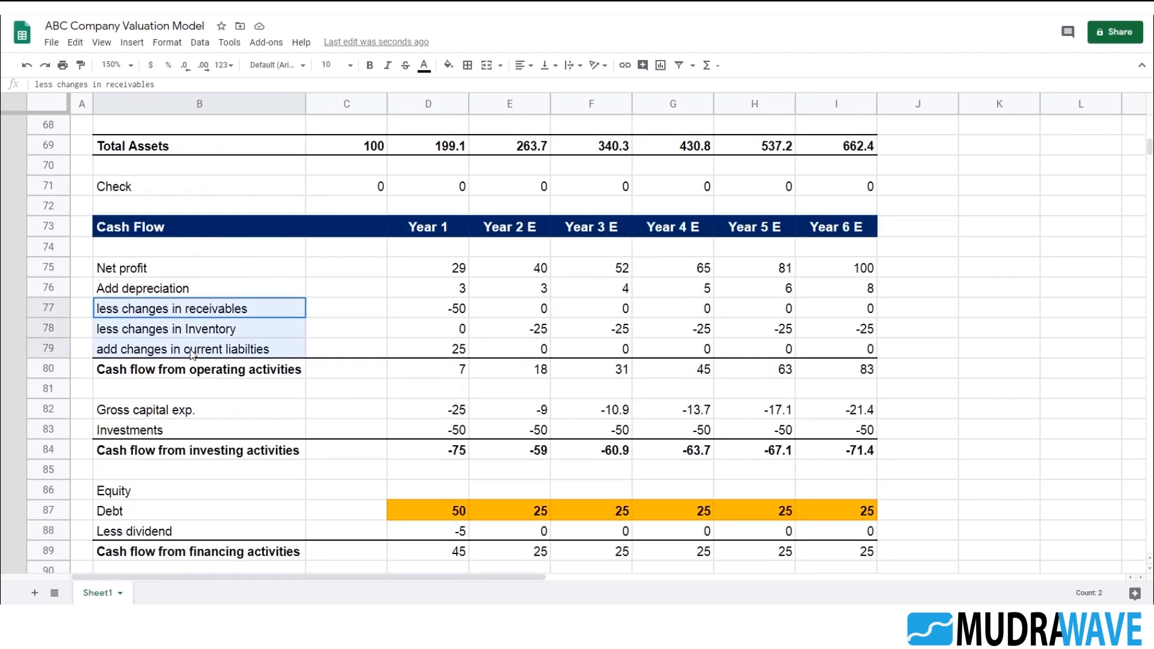
left_click(129, 272)
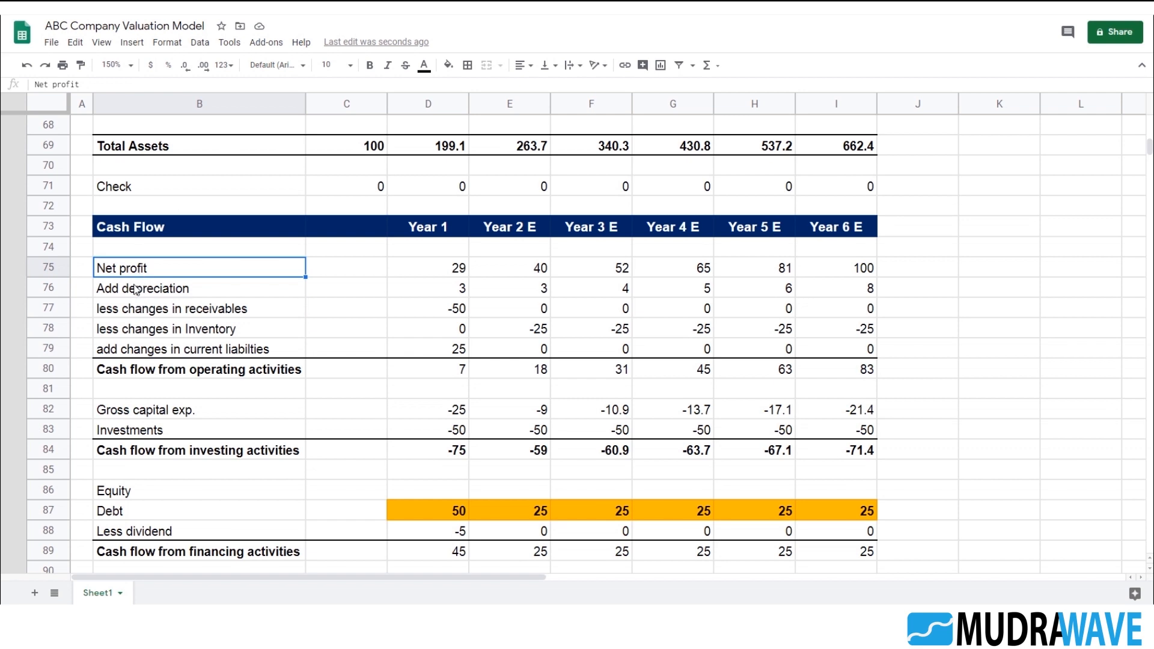
left_click(137, 291)
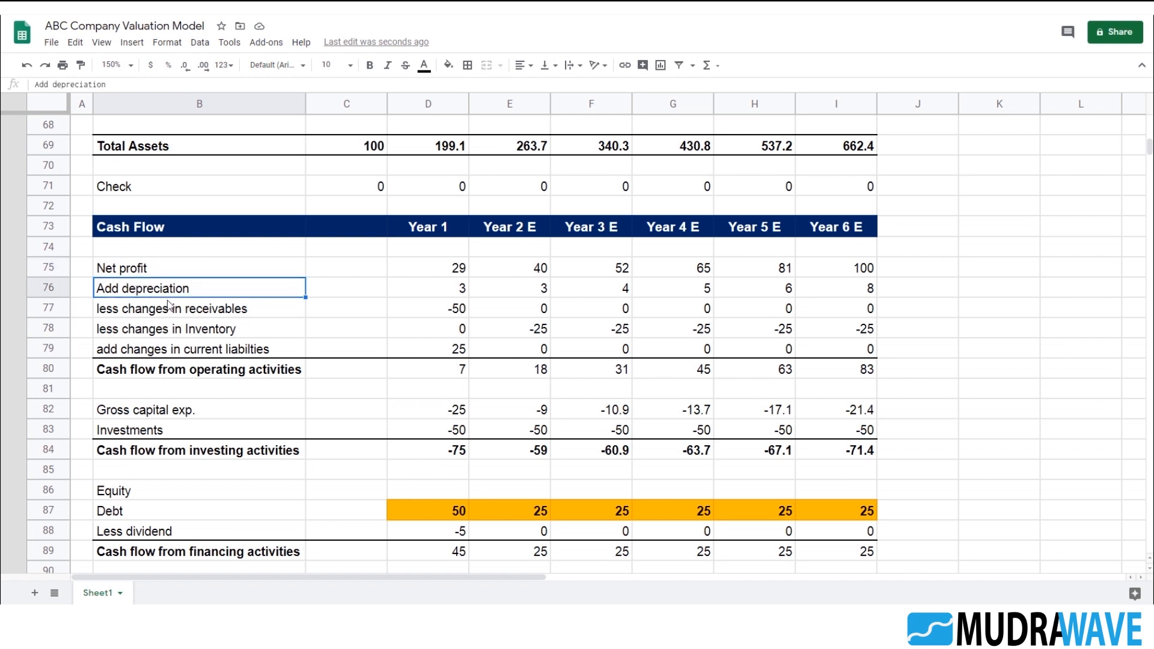
left_click_drag(166, 272, 166, 351)
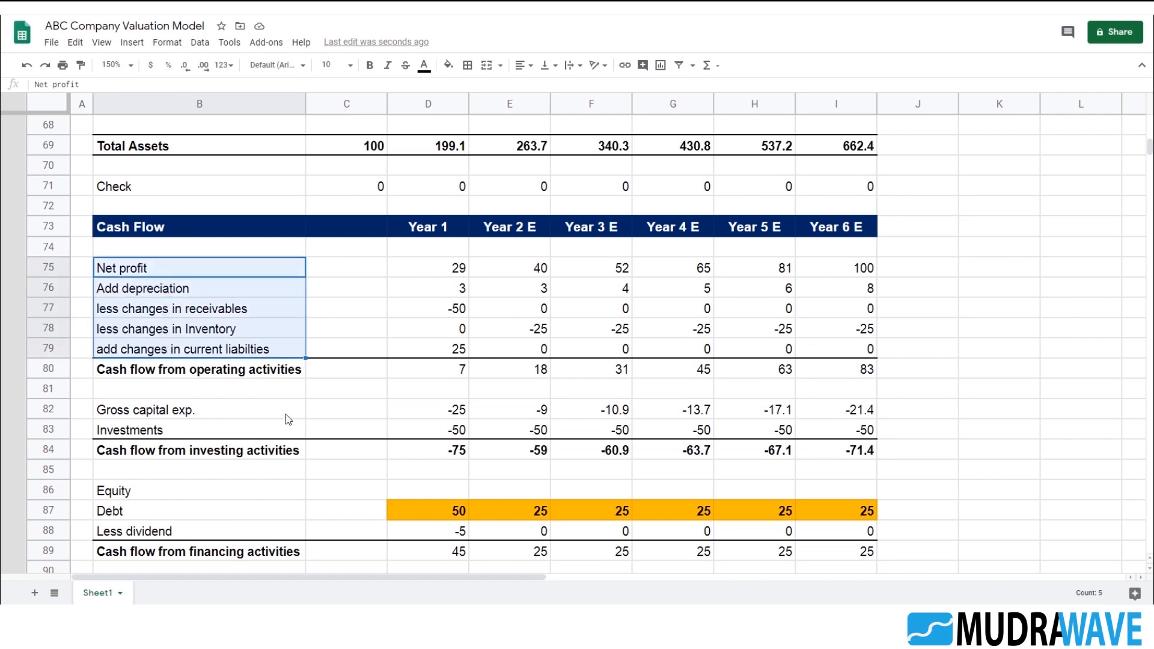
- Compare Year 2 E net income, depreciation and working capital changes in E97, E98 and E100 with Operating Activities in E104
scroll(286, 414, "down", 5)
scroll(287, 407, "down", 2)
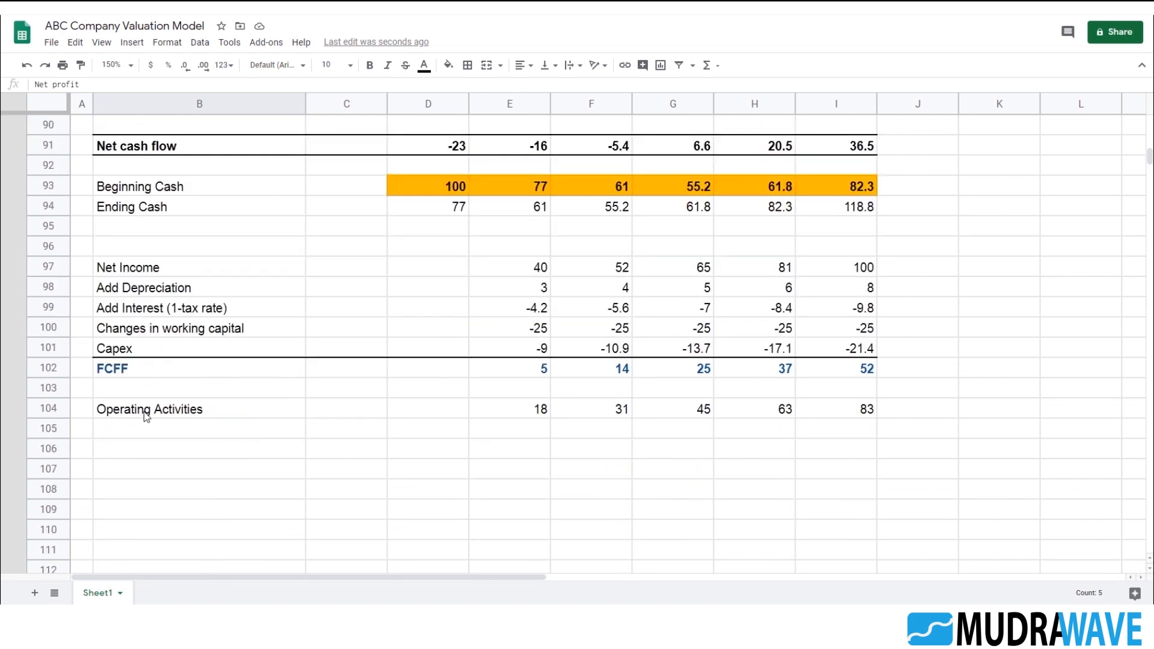
left_click(195, 415)
left_click_drag(161, 271, 165, 328)
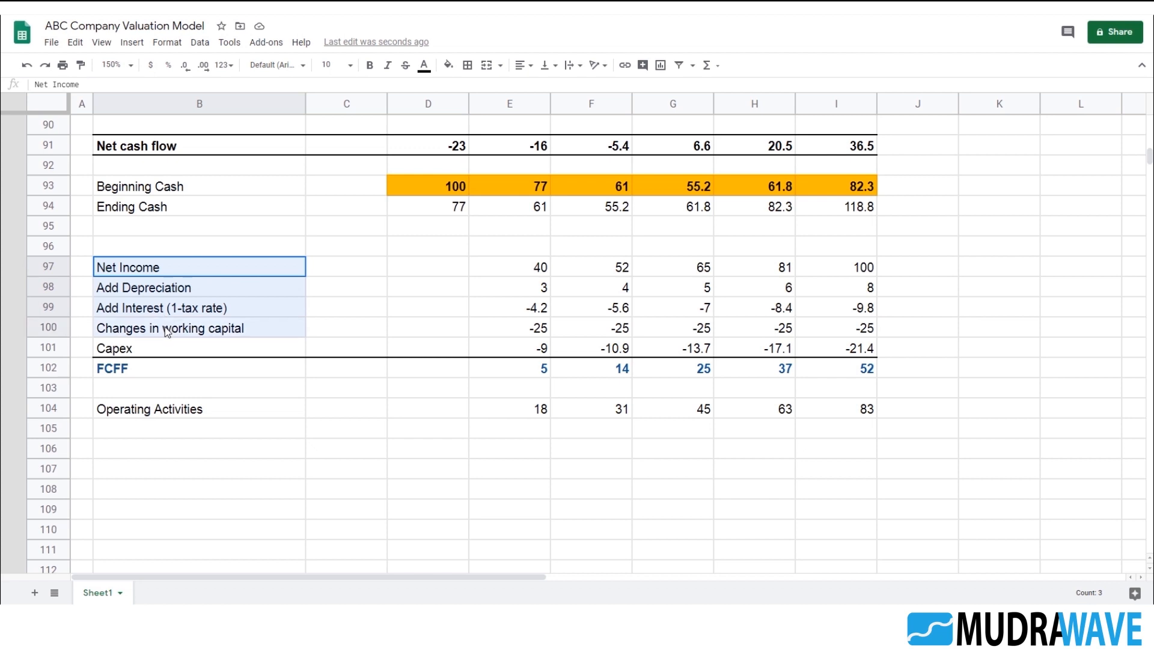
left_click(353, 314)
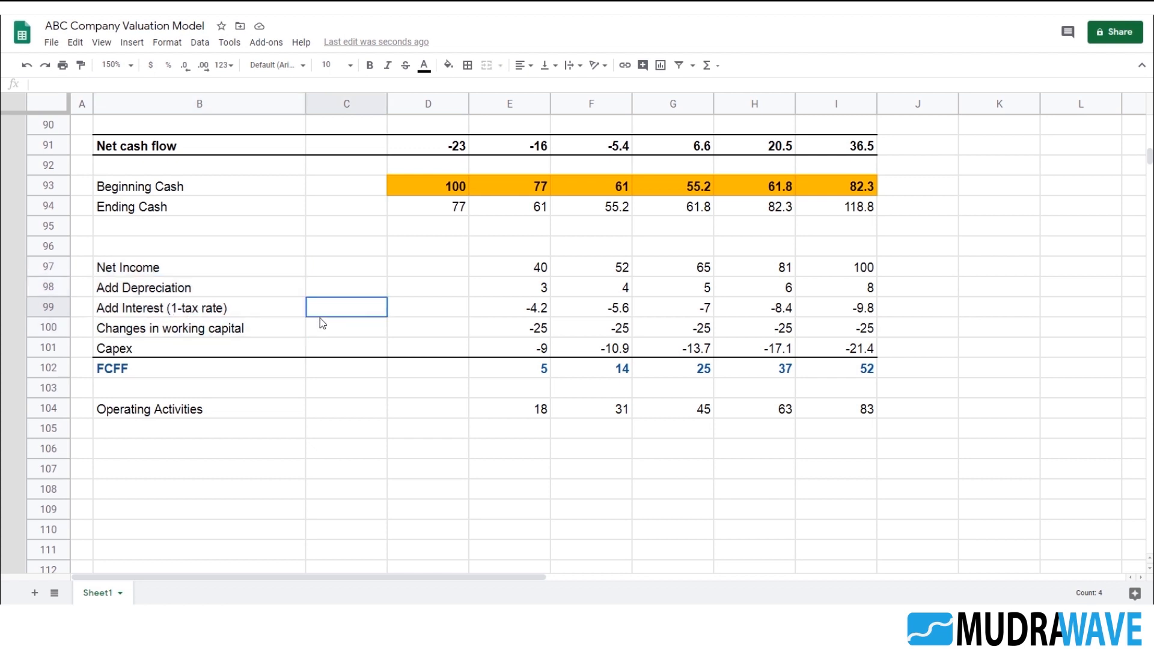
left_click(225, 332)
left_click(144, 292, "ctrl")
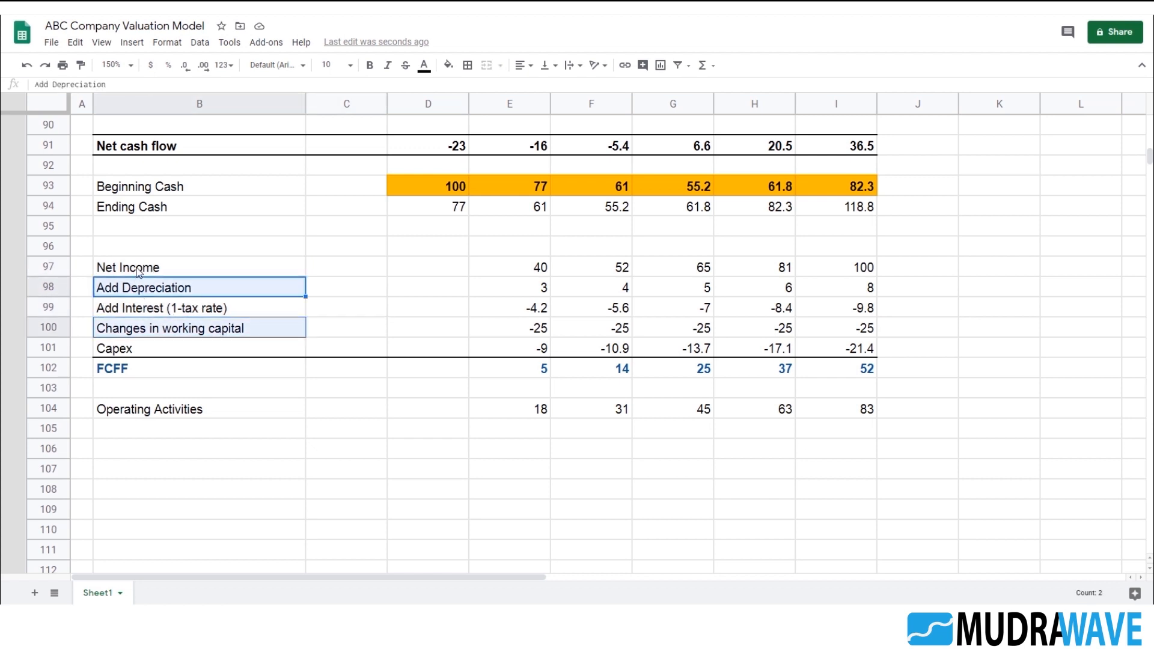
left_click(138, 274, "ctrl")
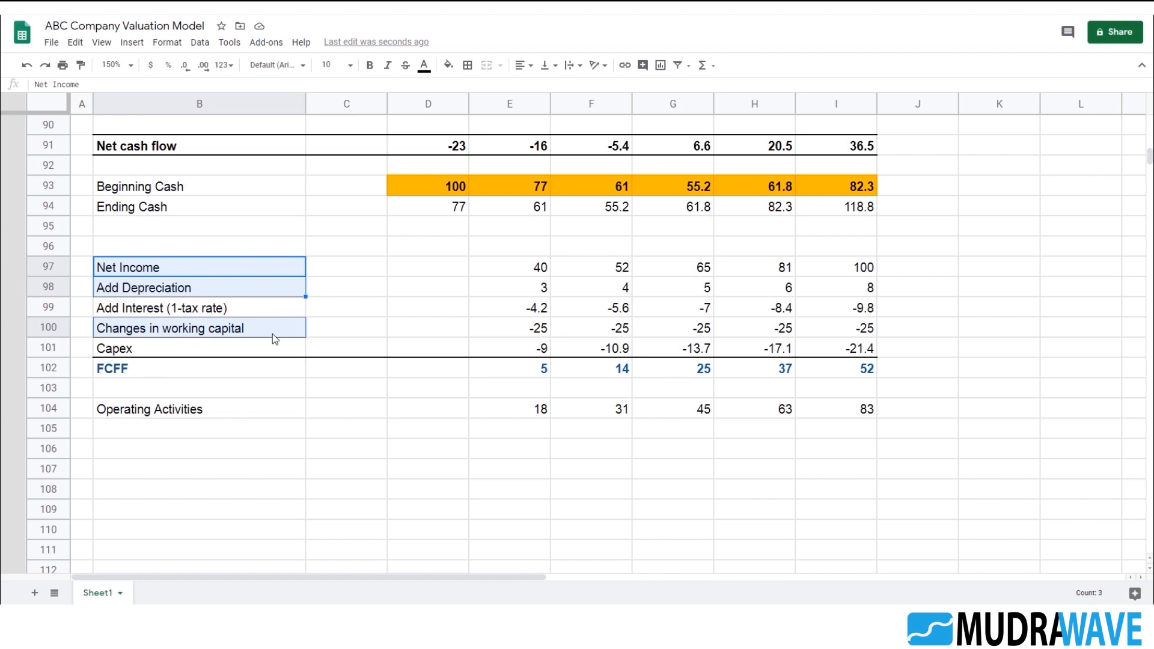
left_click(520, 334)
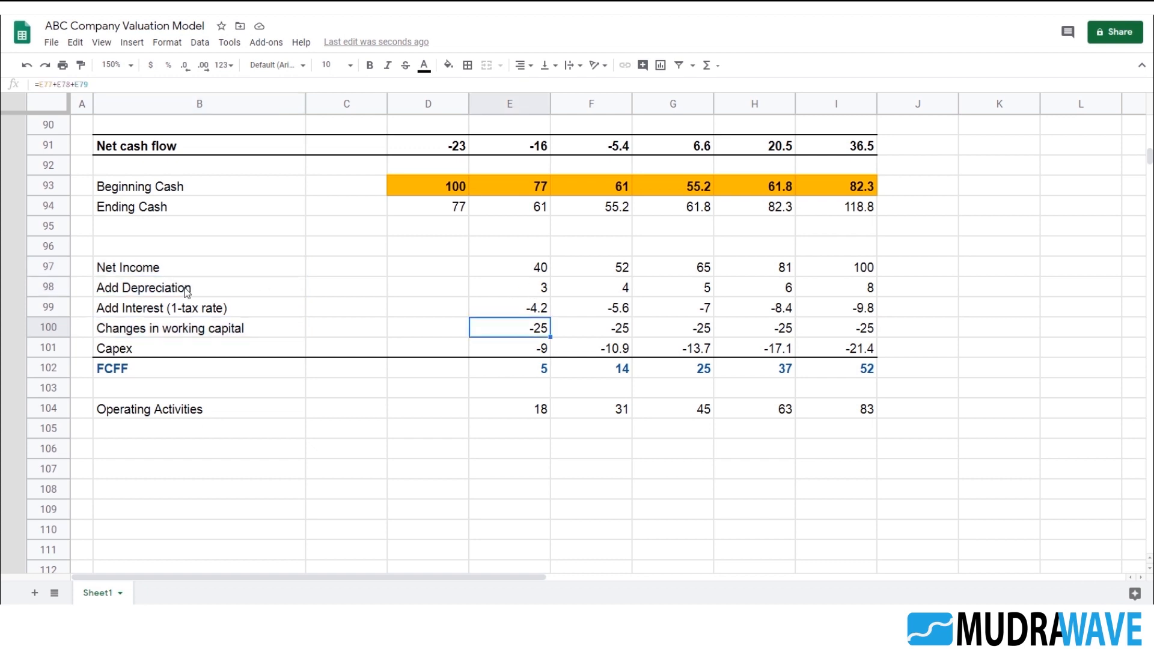
left_click(540, 291, "ctrl")
left_click(490, 270, "ctrl")
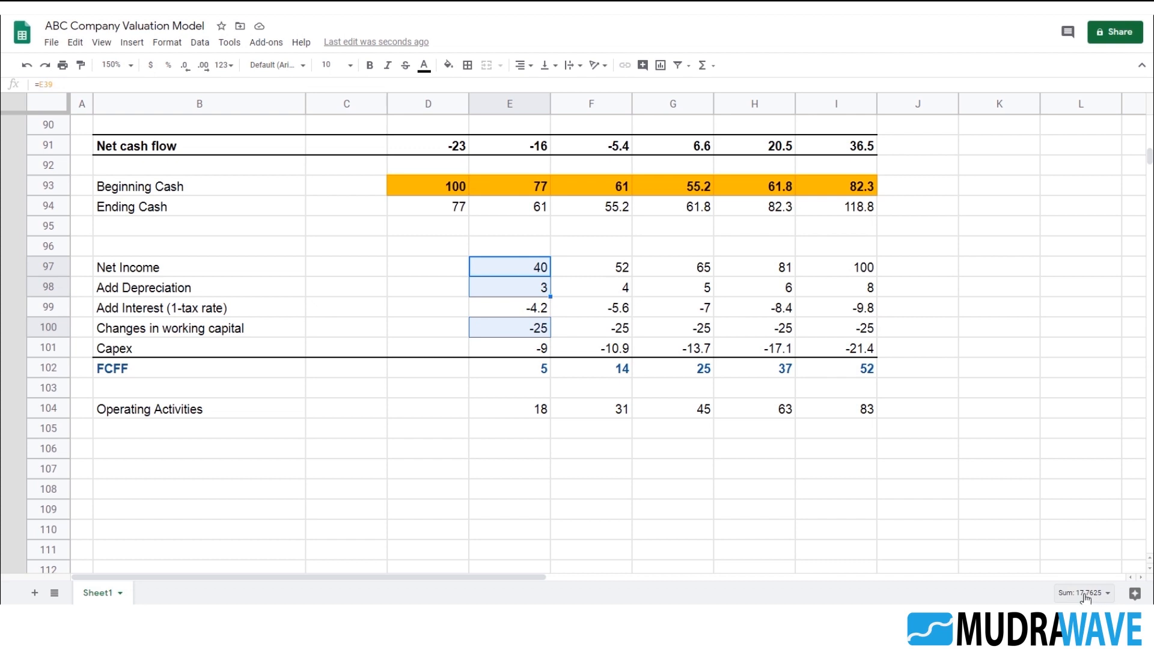
left_click(532, 418)
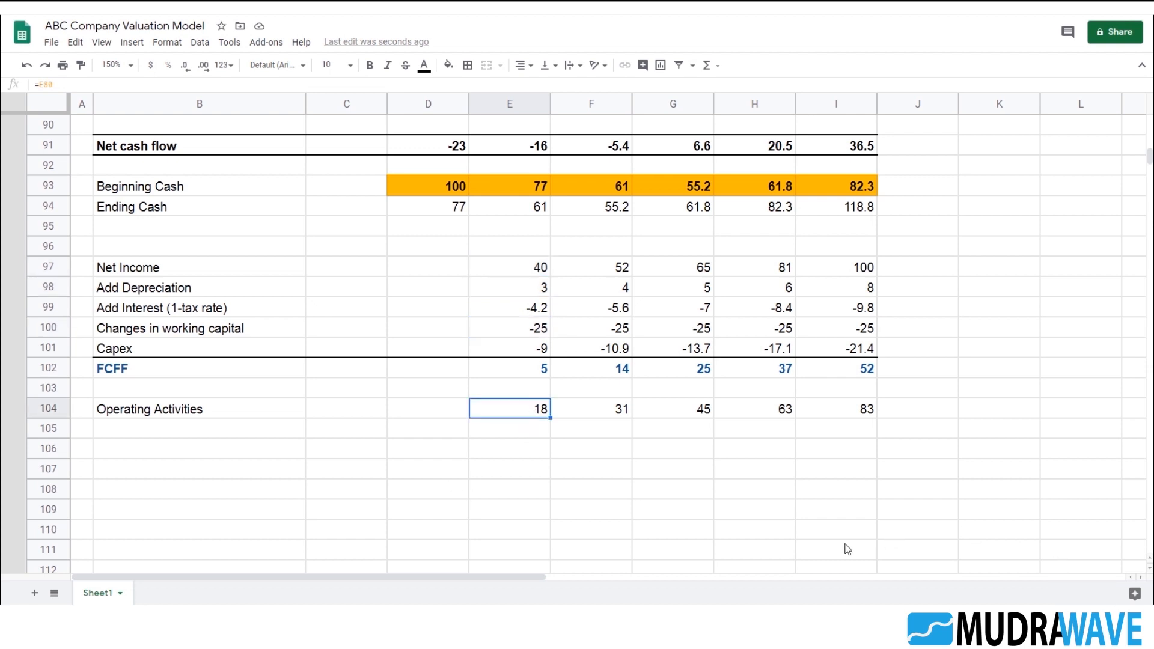
- Temporarily show extra decimal places for the Operating Activities value in E104, restoring the whole-number display
left_click(186, 68)
left_click(204, 66)
left_click(204, 66)
left_click(203, 67)
left_click(187, 68)
left_click(187, 67)
left_click(187, 67)
left_click(180, 432)
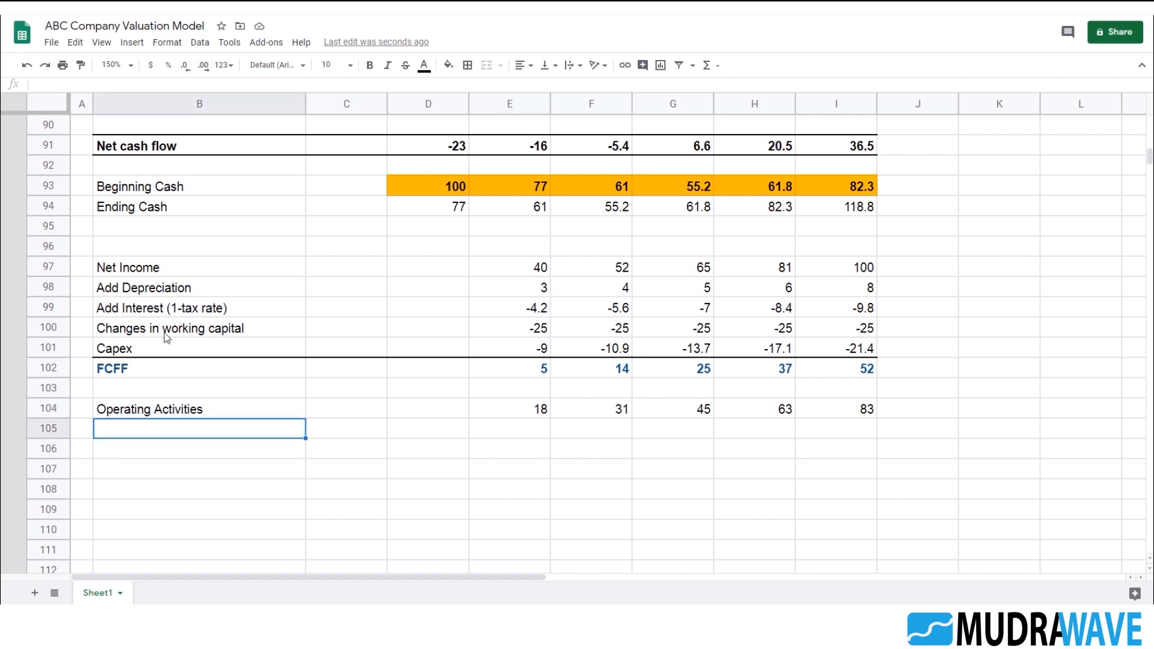
left_click(151, 314)
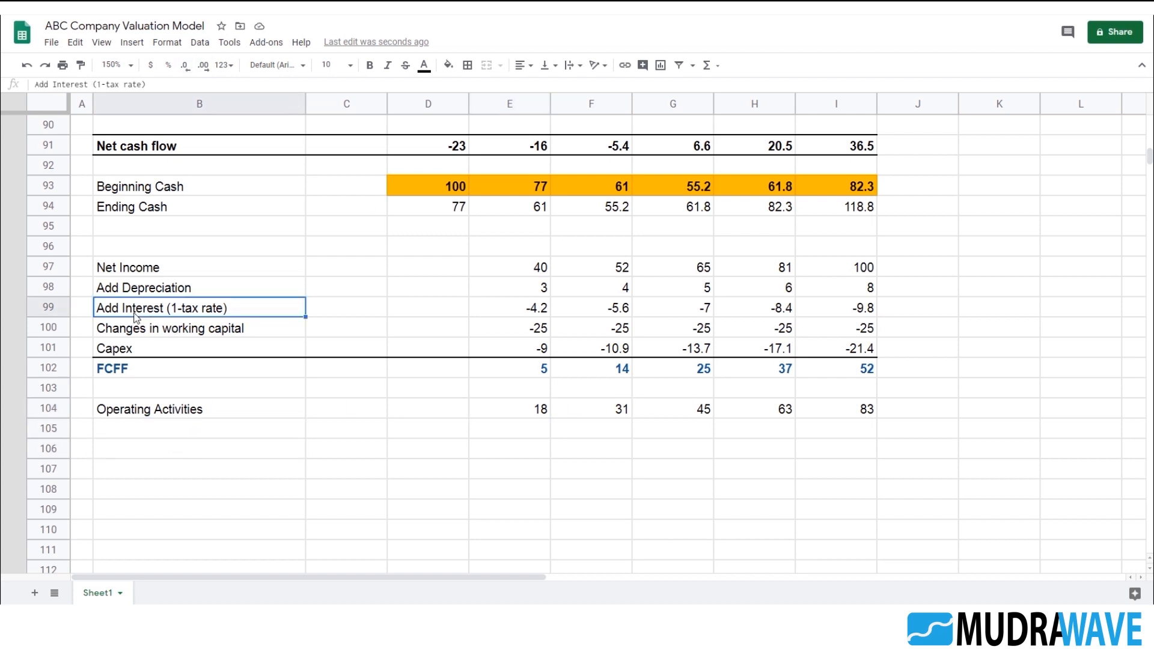
type("c")
left_click(170, 437)
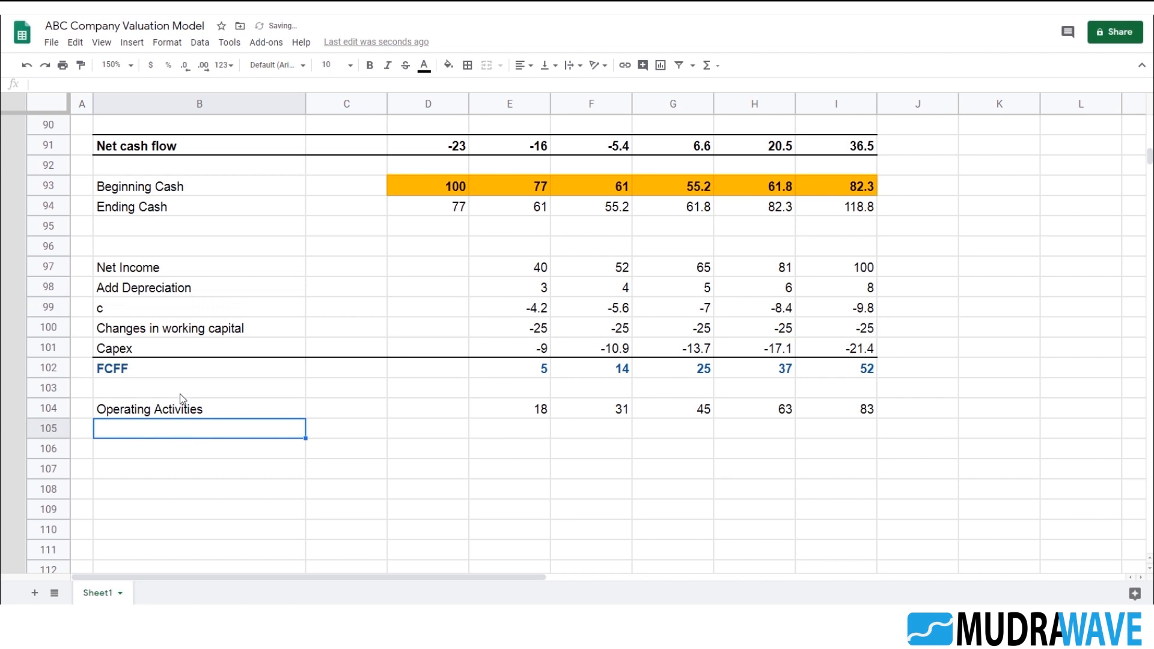
key("ctrl+z")
- Copy the "Add Interest (1-tax rate)" and "Capex" labels from B99 and B101 to B105 and B106
key("ctrl+c")
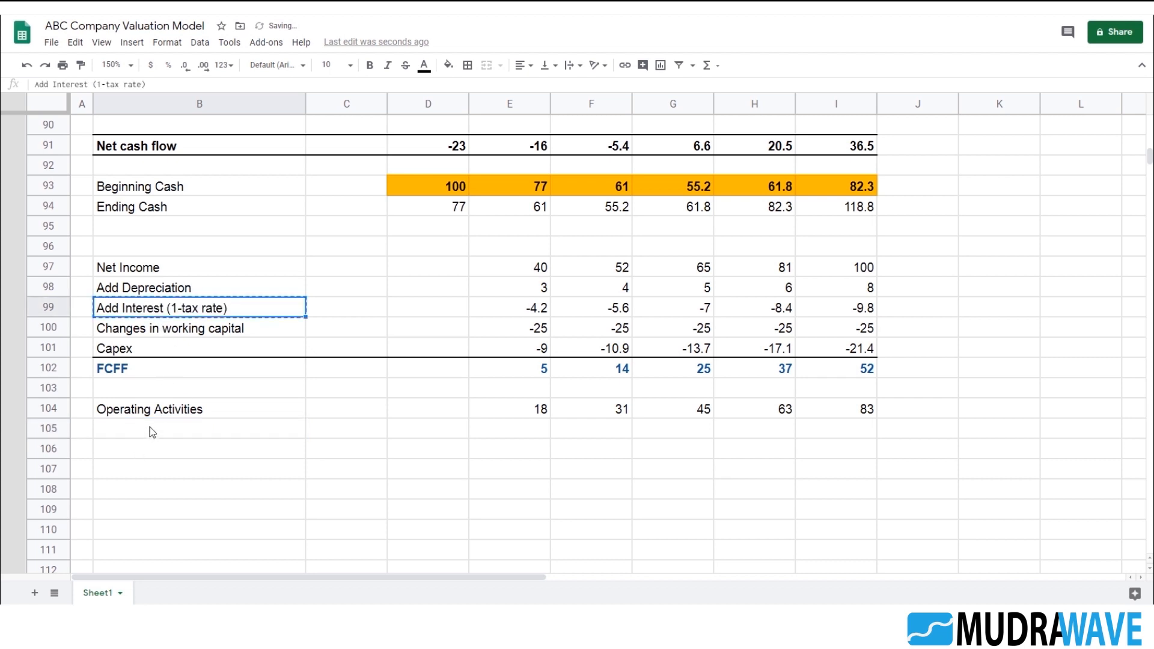
left_click(166, 437)
key("ctrl+v")
left_click(137, 349)
key("ctrl+c")
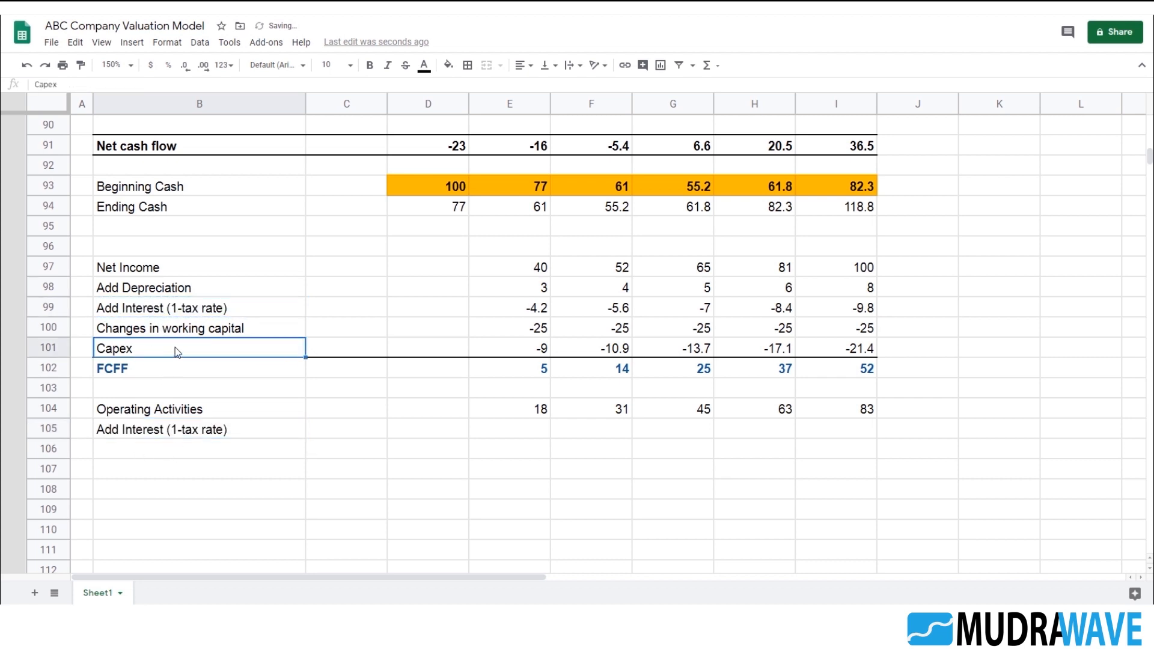
left_click(162, 452)
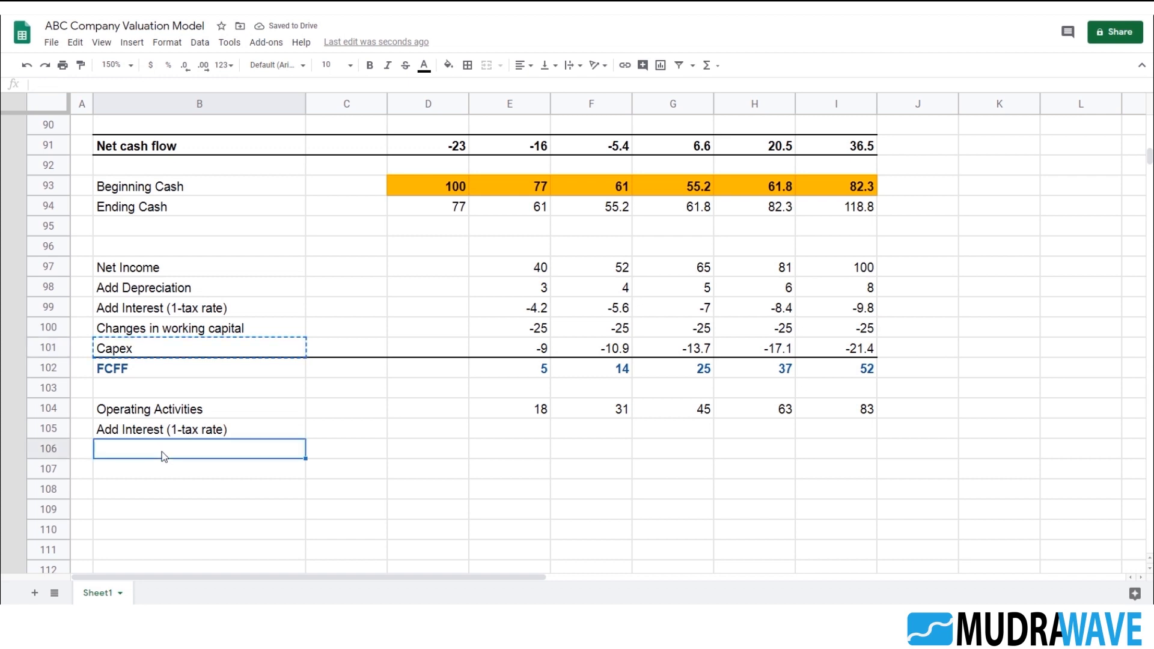
key("ctrl+v")
left_click(183, 492)
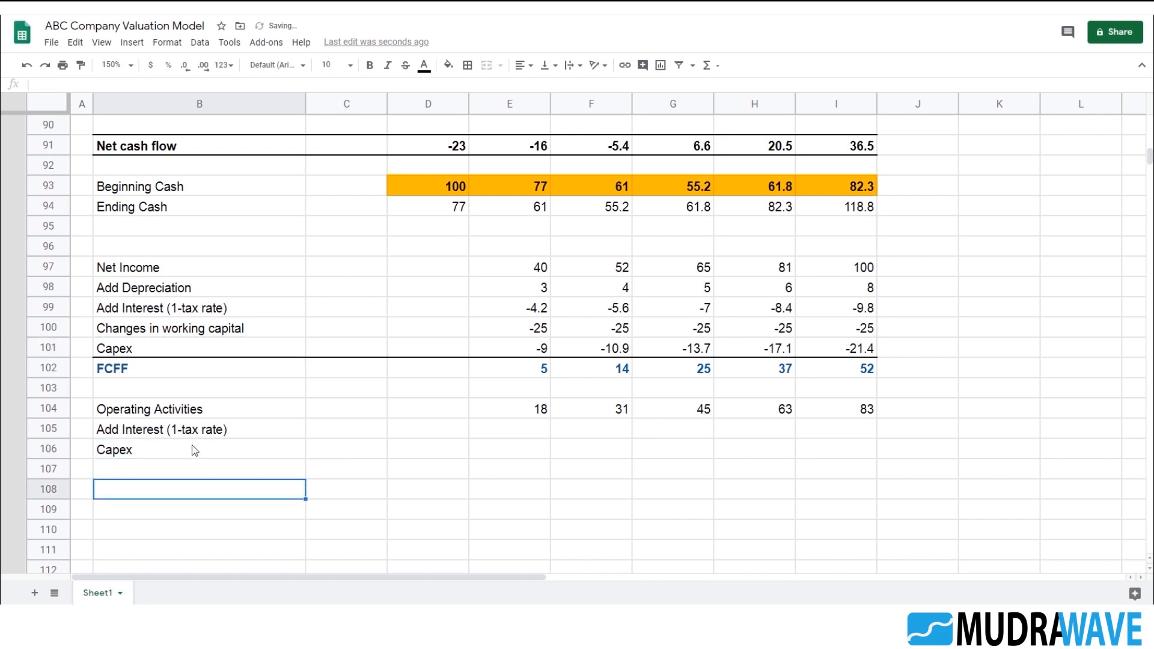
- Copy the formatted FCFF row B102:I102 to row 107, starting in B107
left_click_drag(117, 373, 865, 374)
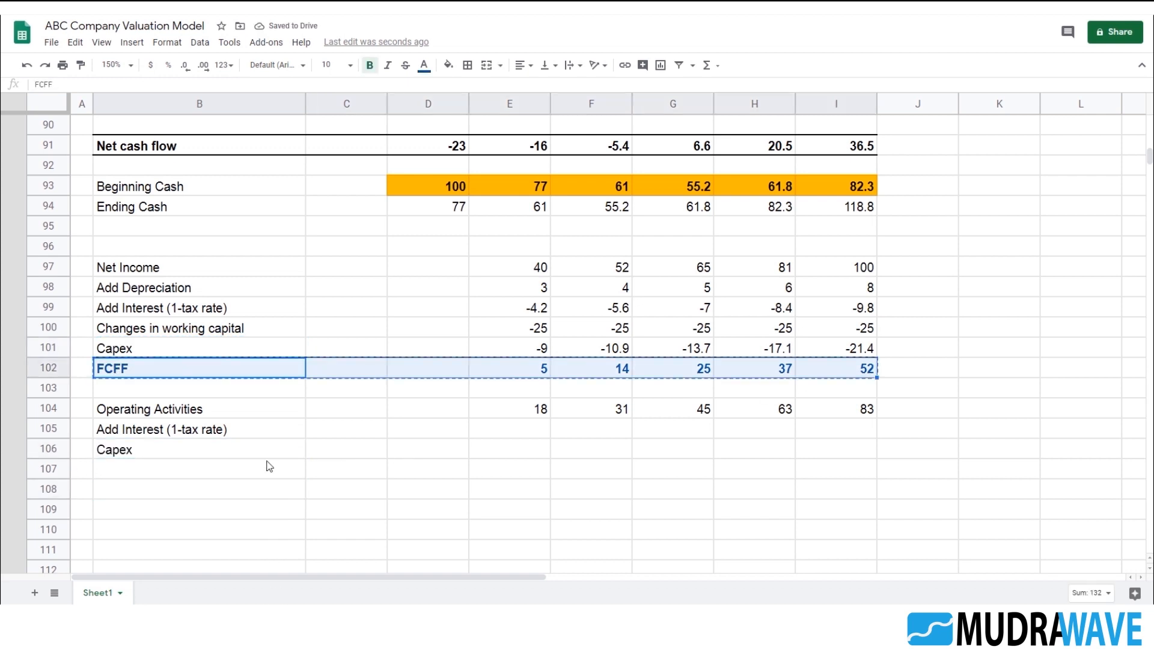
key("ctrl+c")
left_click(222, 469)
key("ctrl+v")
- Replace the pasted FCFF formula in E107 with =sum(E104:E106)
left_click(523, 469)
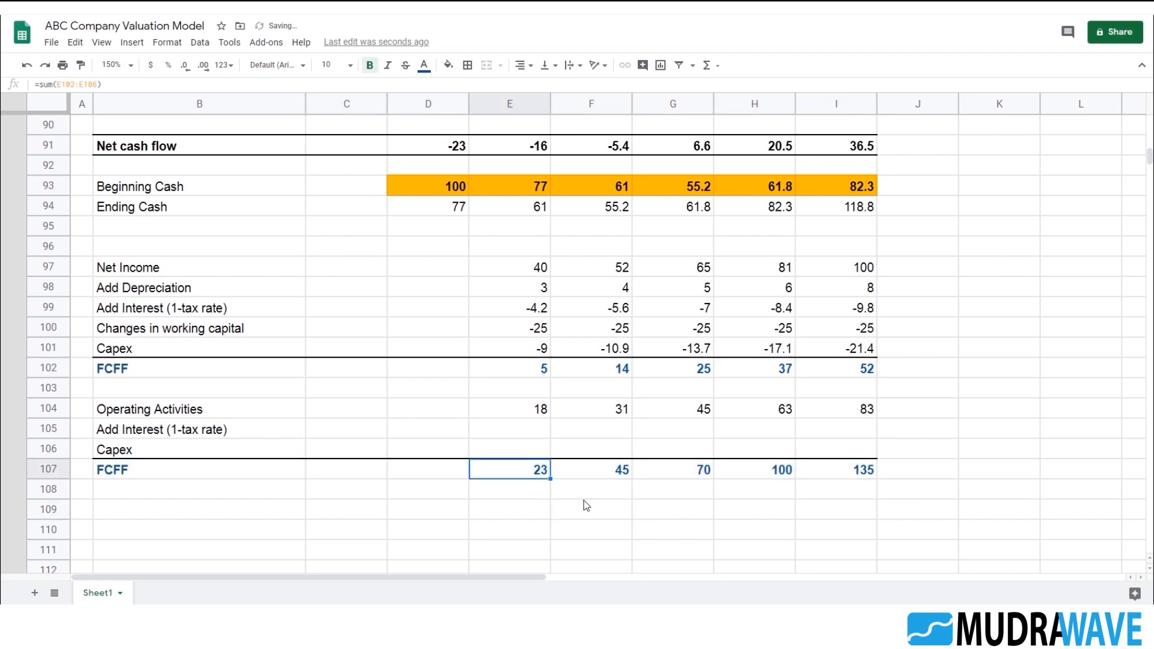
type("=sum")
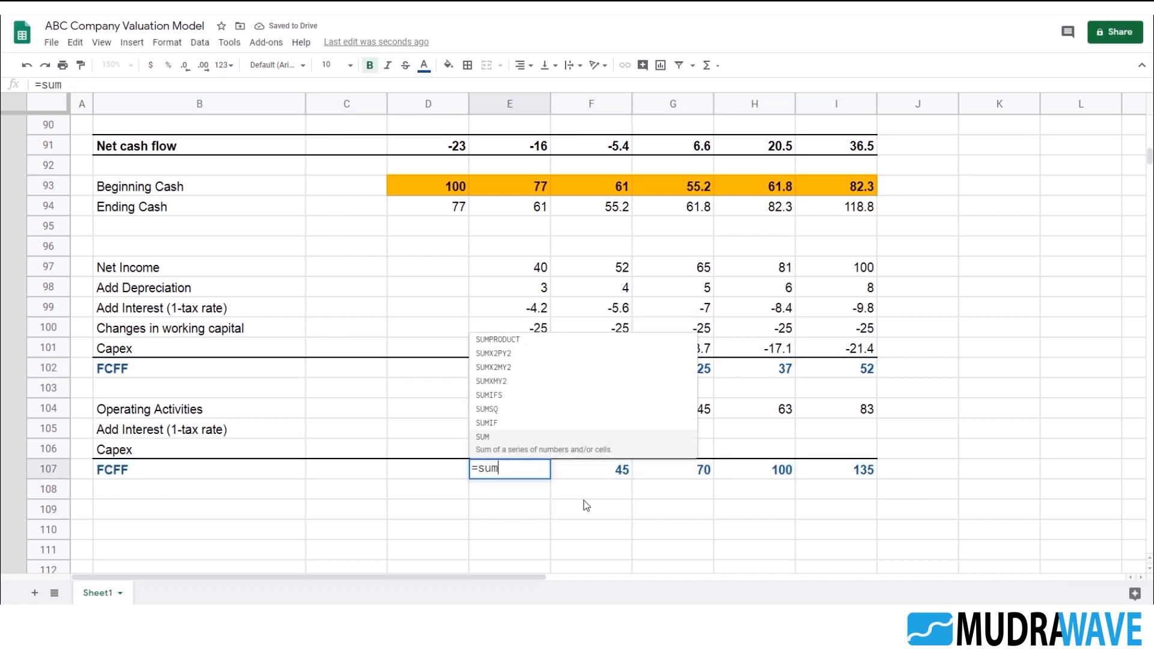
type("(")
key("Up")
key("shift+Up")
key("shift+Up")
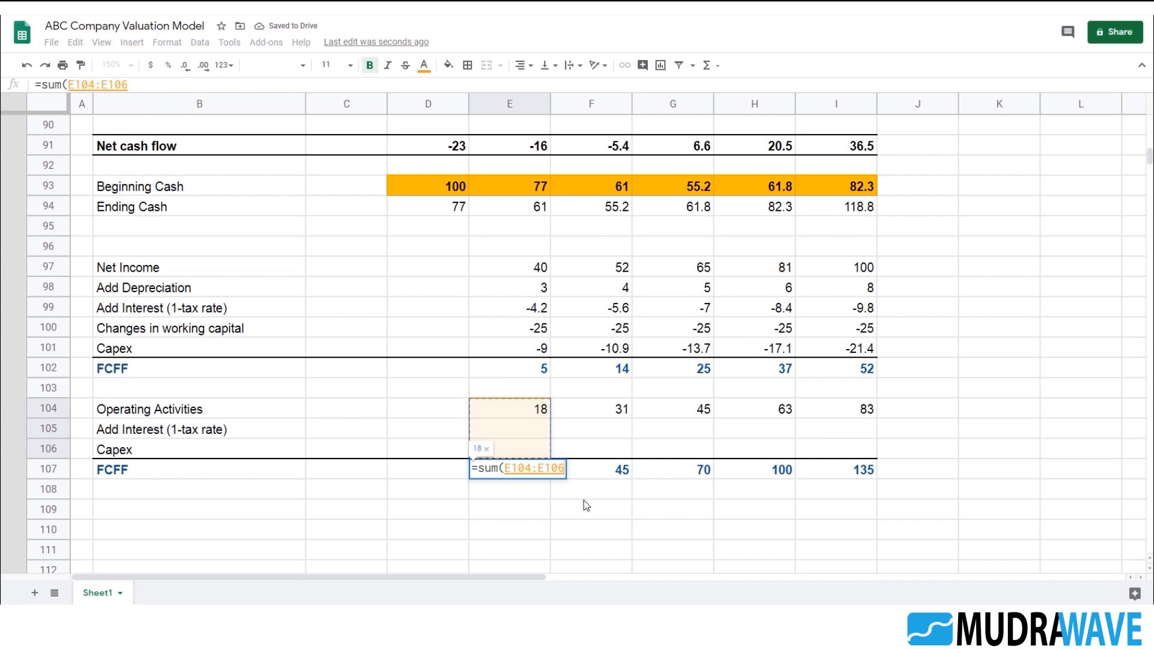
type(")")
key("Return")
- Fill the FCFF sum in E107 across to Year 6 E in column I
key("Up")
key("shift+Right")
key("shift+Right")
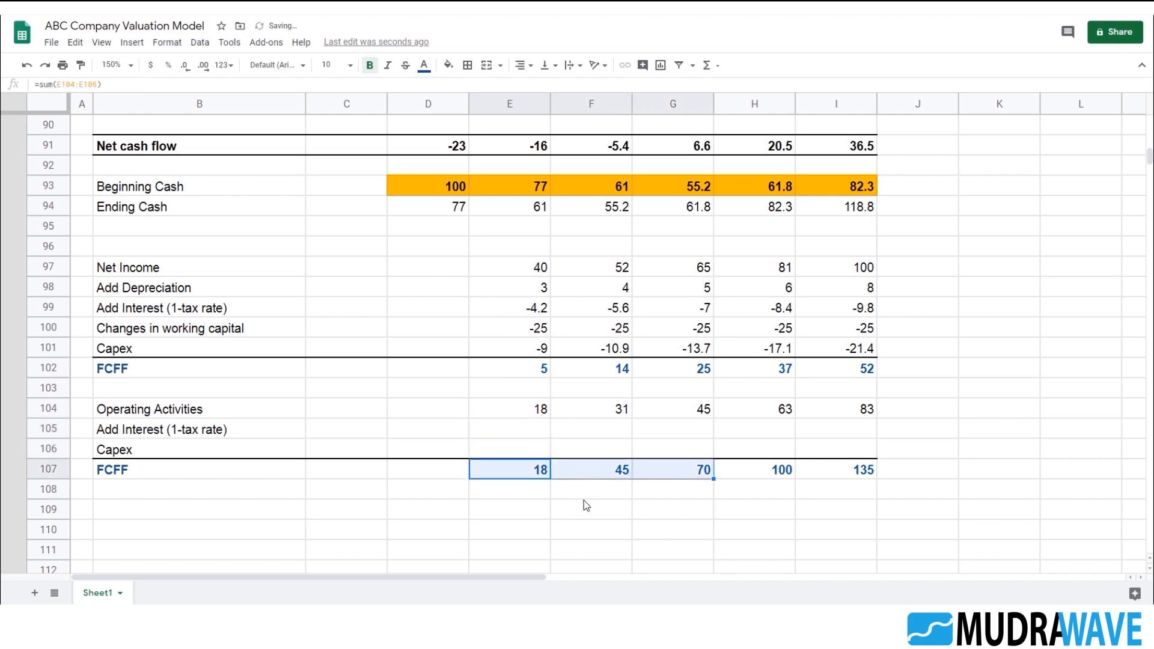
key("shift+Right")
key("shift+Right")
key("ctrl+r")
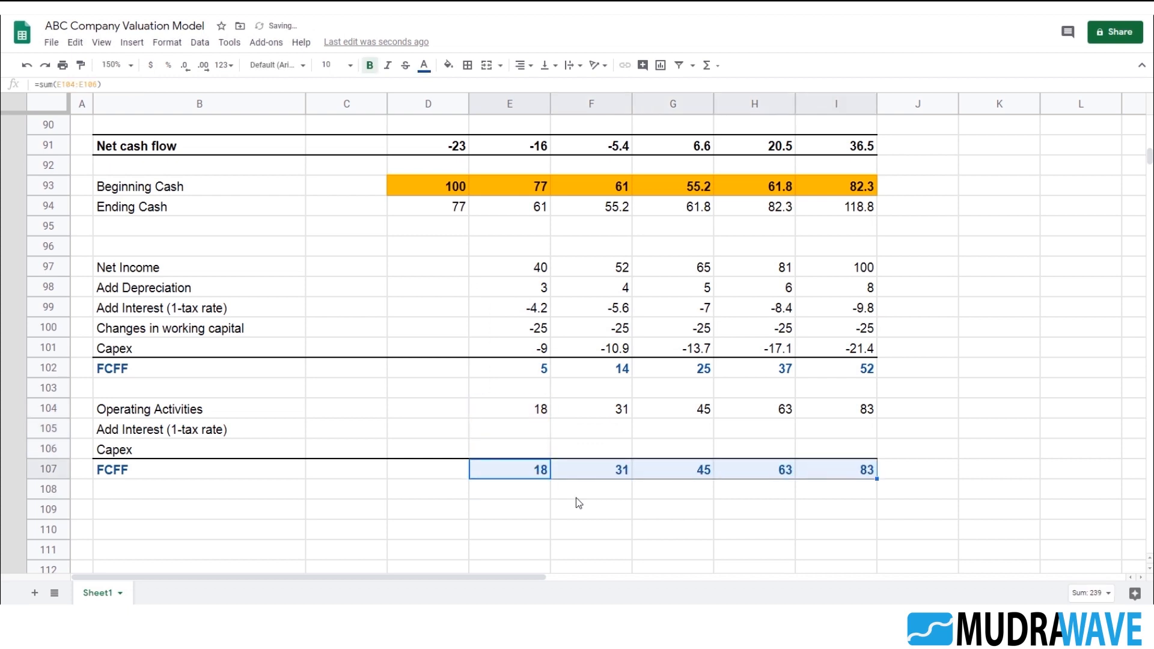
- Link E105 to the Year 2 E interest adjustment in E99, and E106 to the Year 2 E capex in E101
left_click(248, 429)
left_click(548, 433)
type("=")
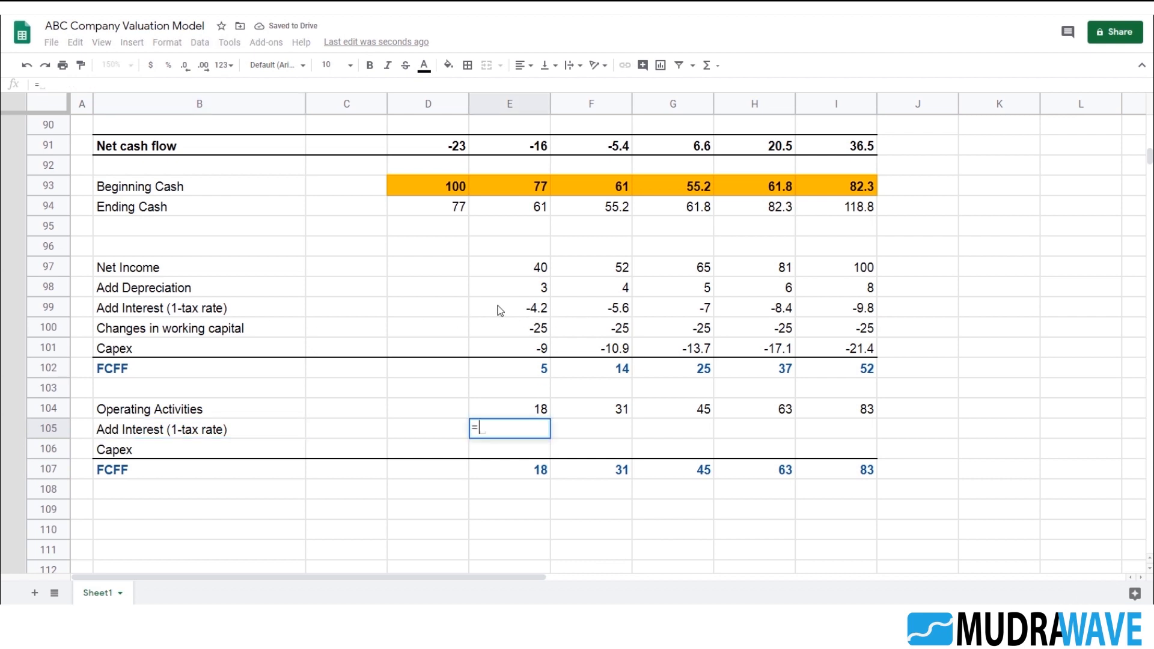
left_click(523, 313)
key("Return")
type("=")
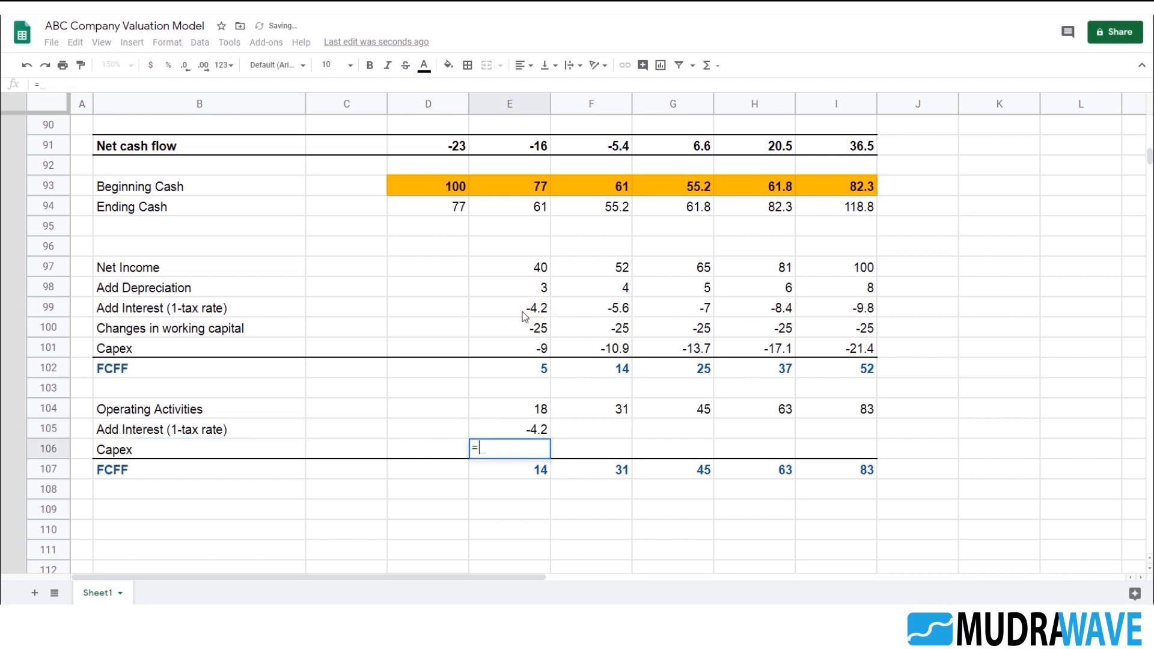
left_click(529, 355)
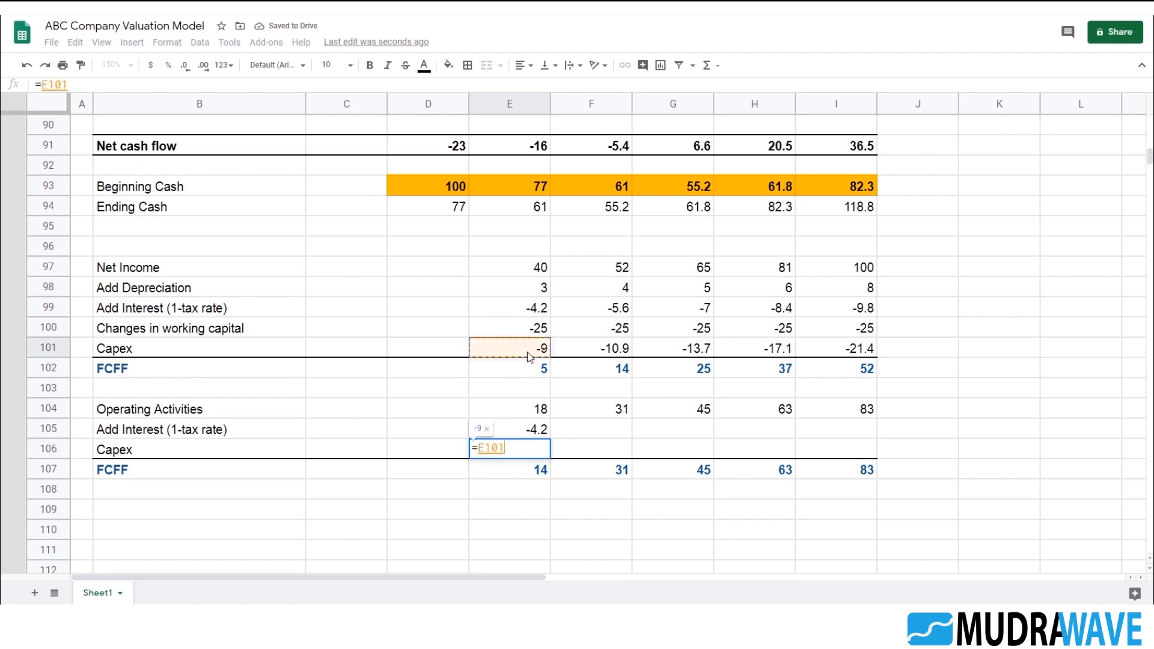
key("Return")
- Fill the interest and capex links in E105:E106 across to Year 6 E in column I
key("Up")
key("shift+Up")
key("shift+Up")
key("shift+Down")
key("shift+Right")
key("shift+Right")
key("shift+Right")
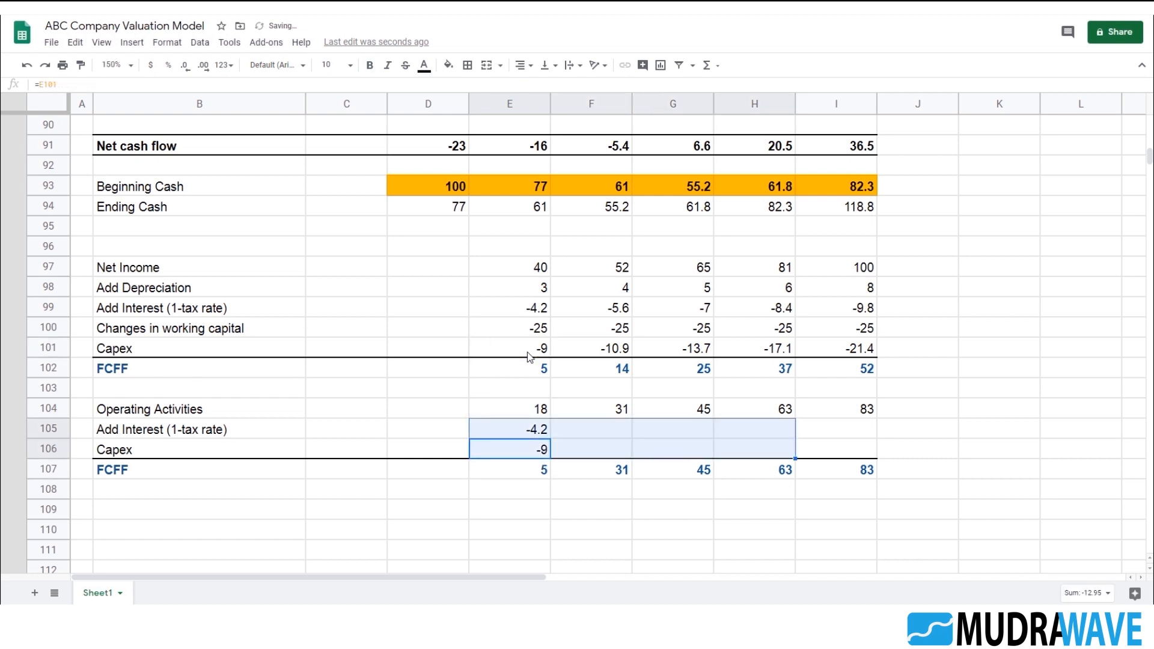
key("shift+Right")
key("ctrl+r")
left_click(962, 434)
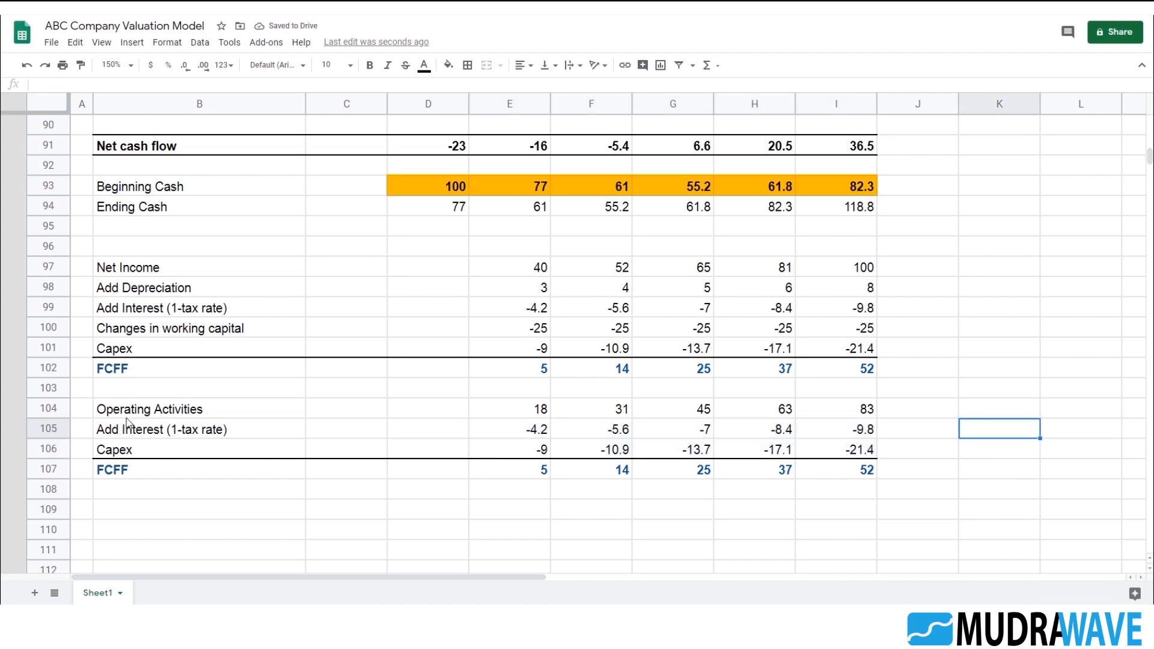
- Label B109, below the second FCFF calculation, as "EBIT"
left_click(188, 413)
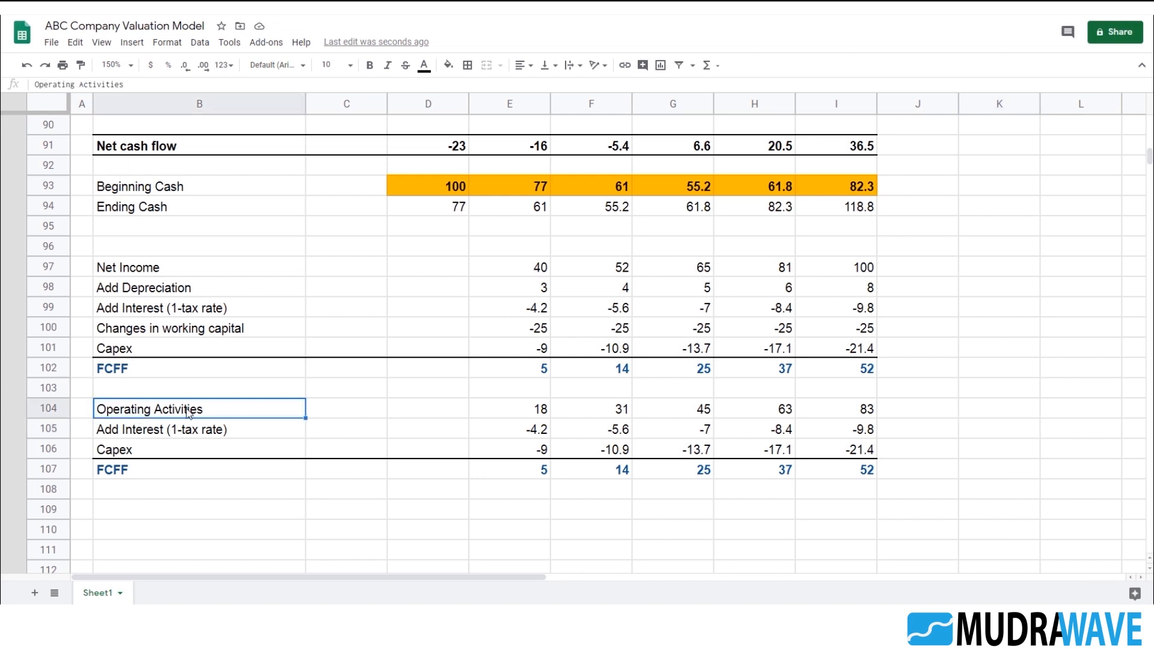
left_click(145, 515)
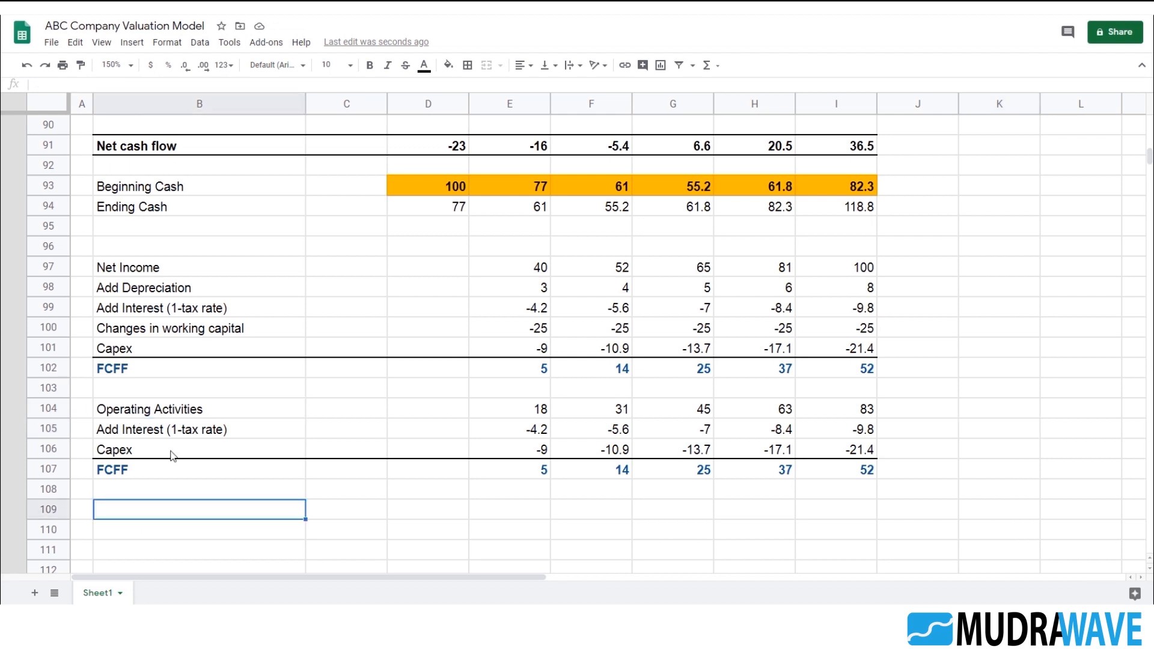
scroll(257, 445, "down", 1)
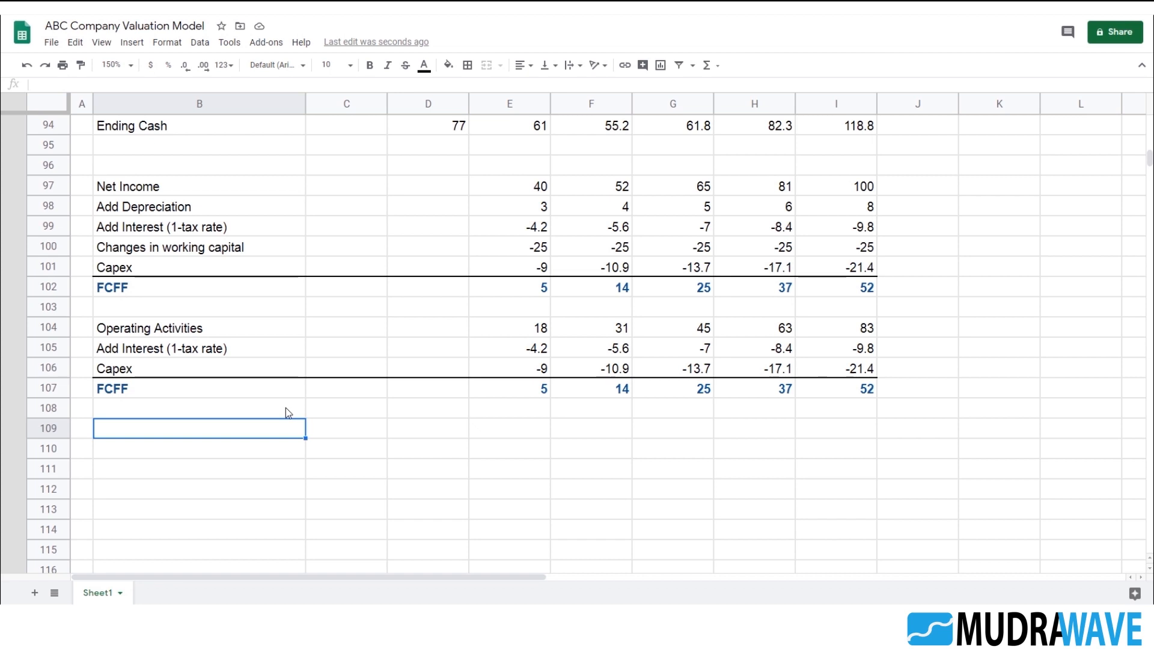
scroll(280, 407, "down", 1)
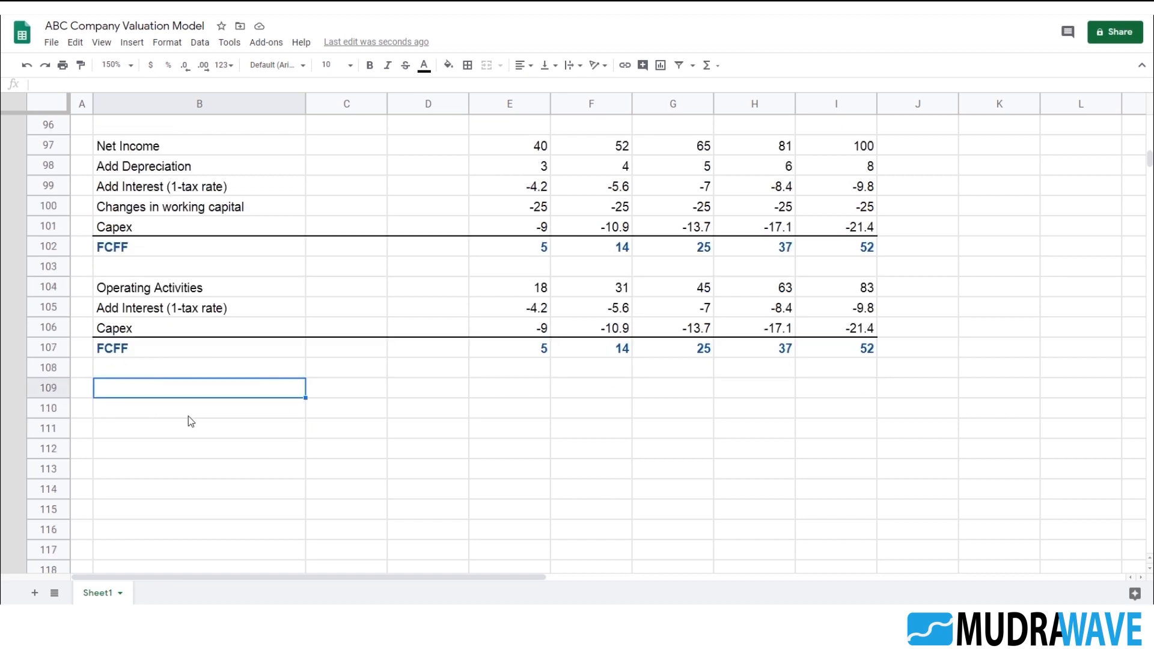
type("EBIT")
key("Return")
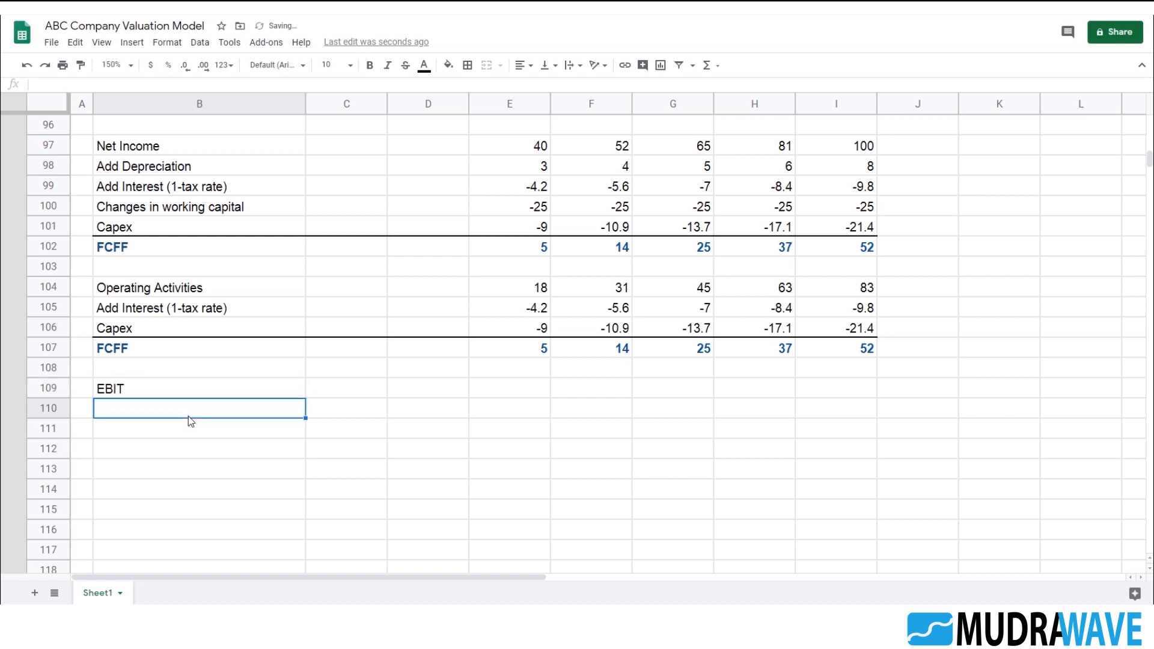
- Label B110, below EBIT in the third FCFF calculation, as "Operating taxes"
scroll(237, 374, "up", 10)
scroll(248, 373, "up", 15)
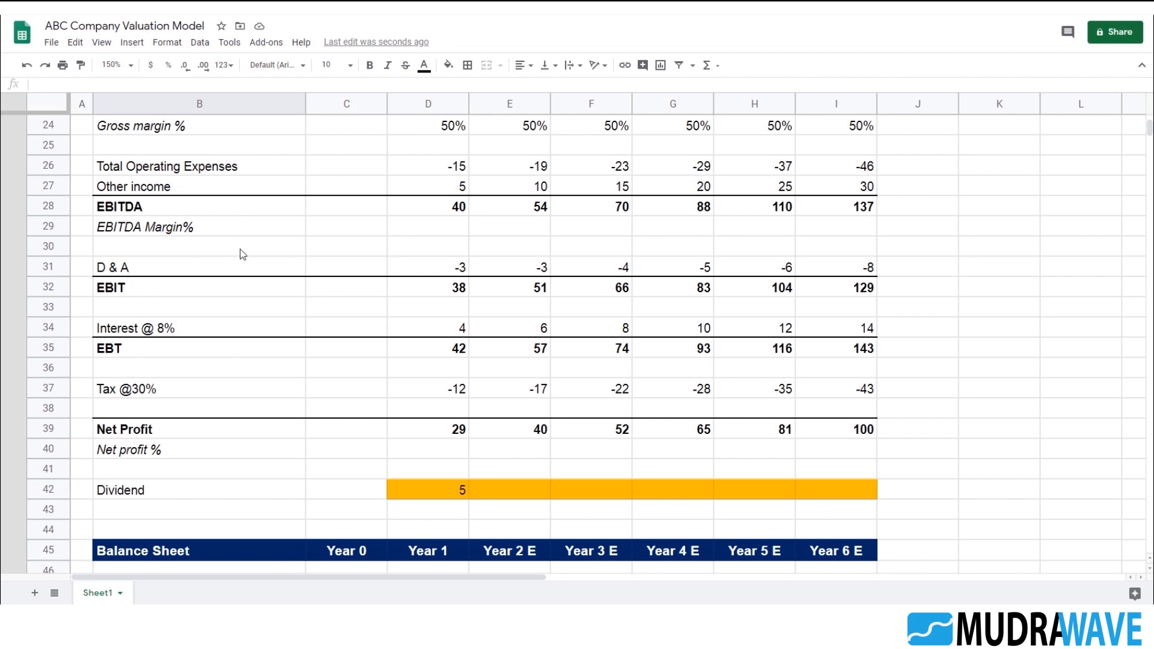
scroll(236, 295, "down", 15)
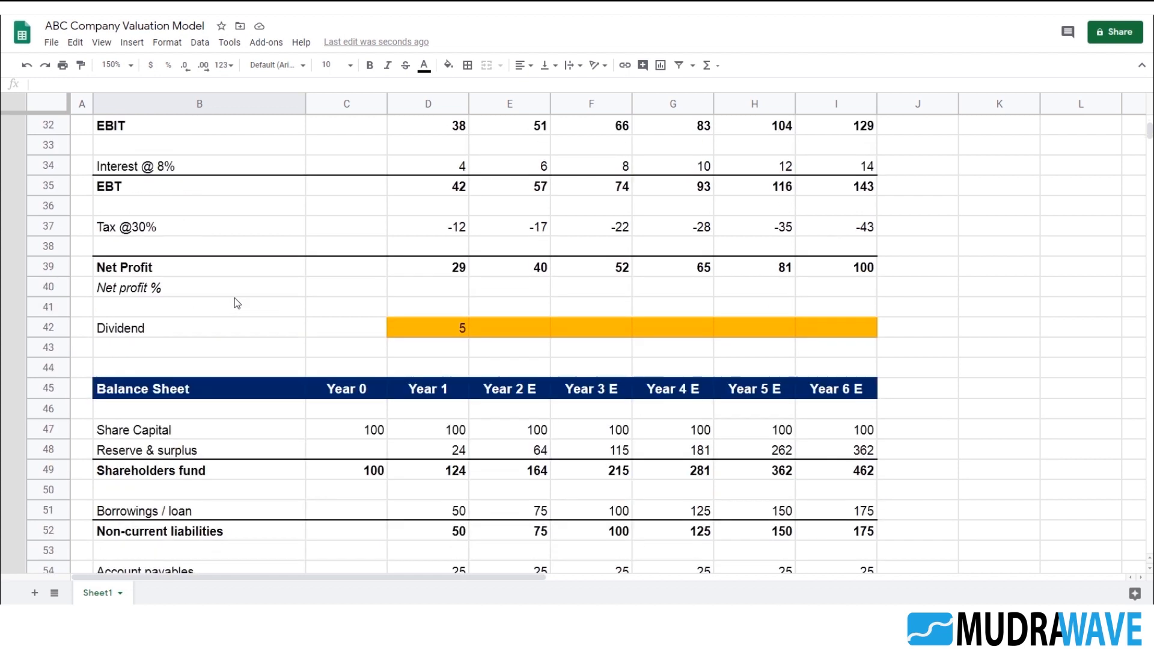
scroll(238, 295, "down", 6)
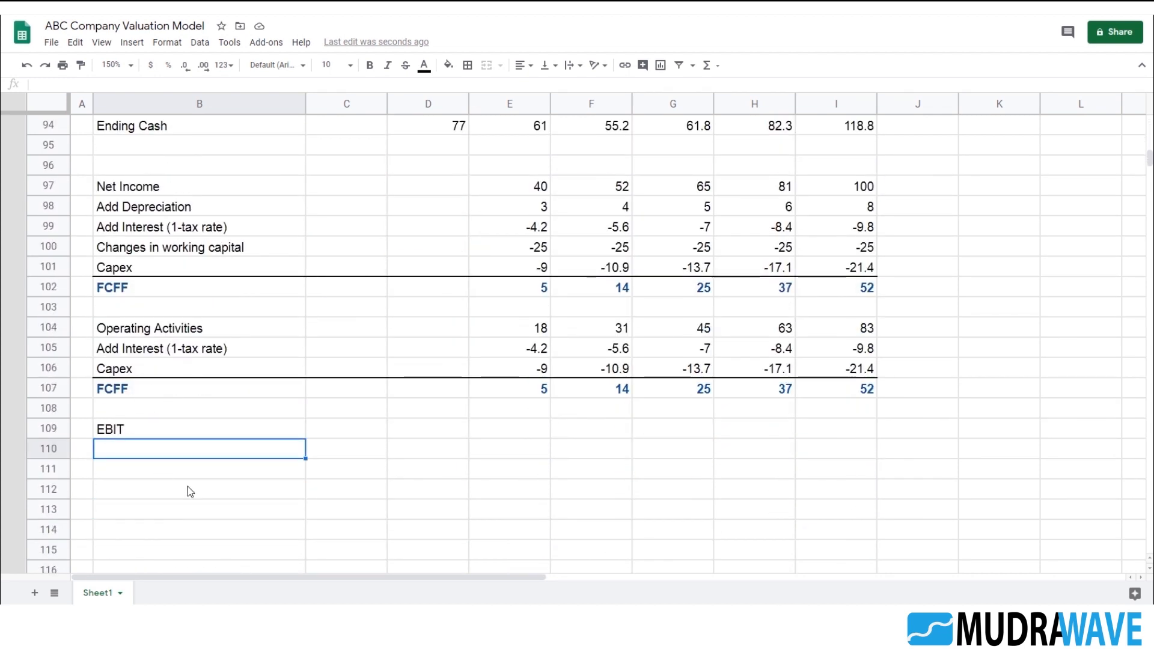
type("Opeat")
key("BackSpace")
key("BackSpace")
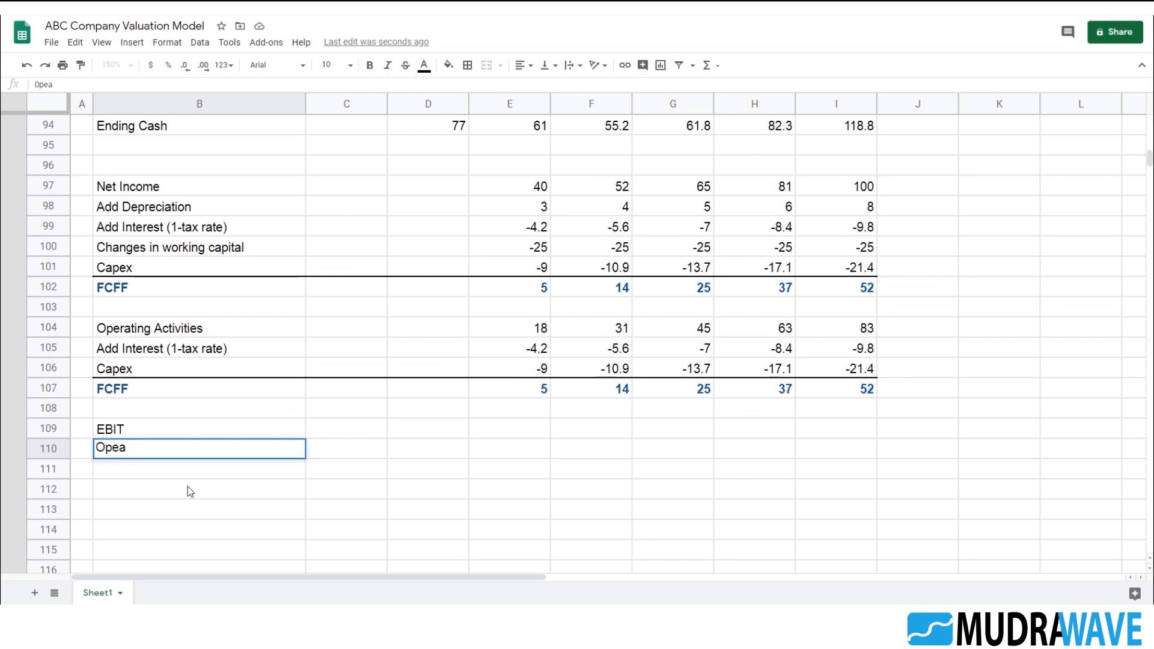
type("rating taxes")
key("Return")
key("Up")
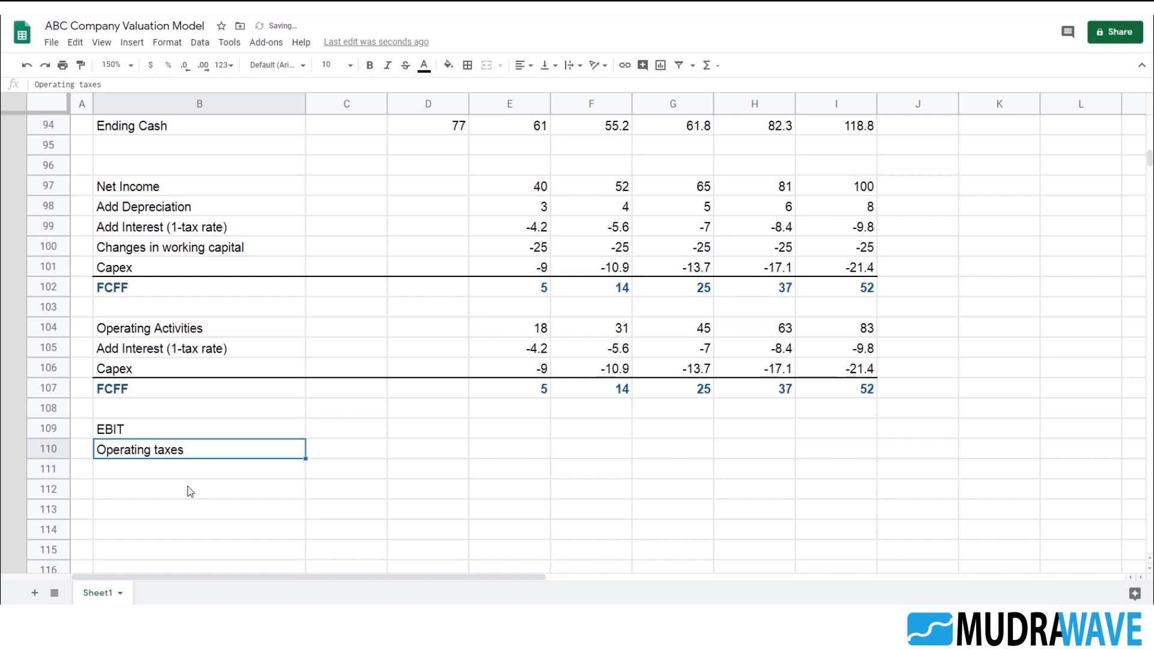
- Link E108 to the Year 2 E EBIT in E32 of the income statement
key("Right")
key("Right")
key("Right")
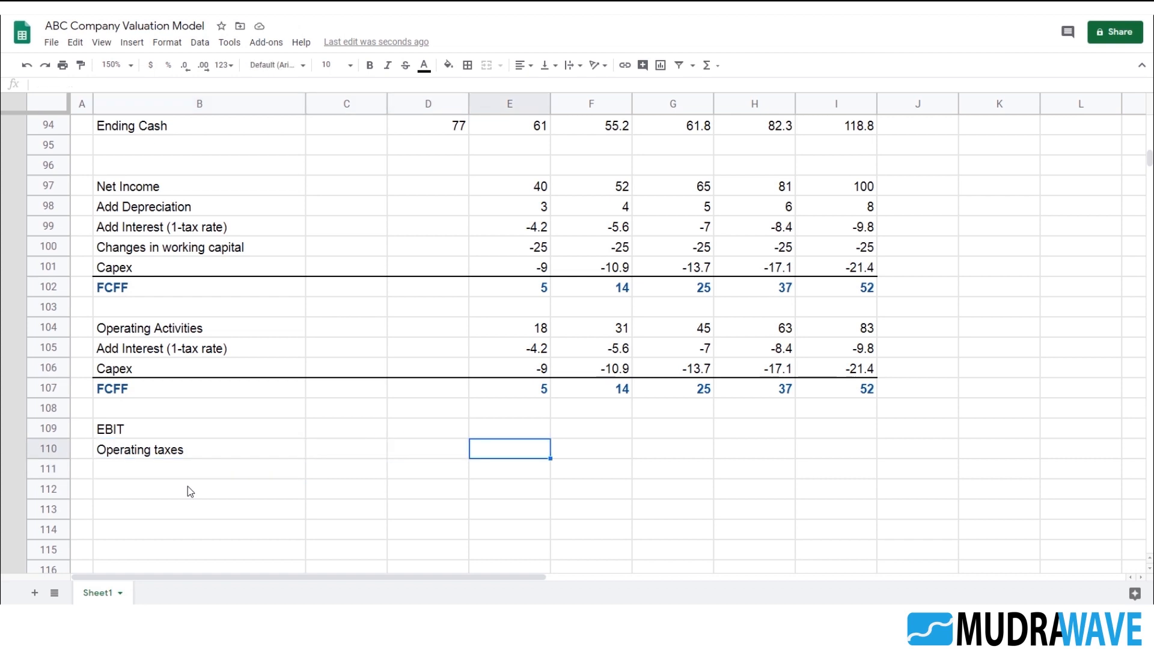
key("Up")
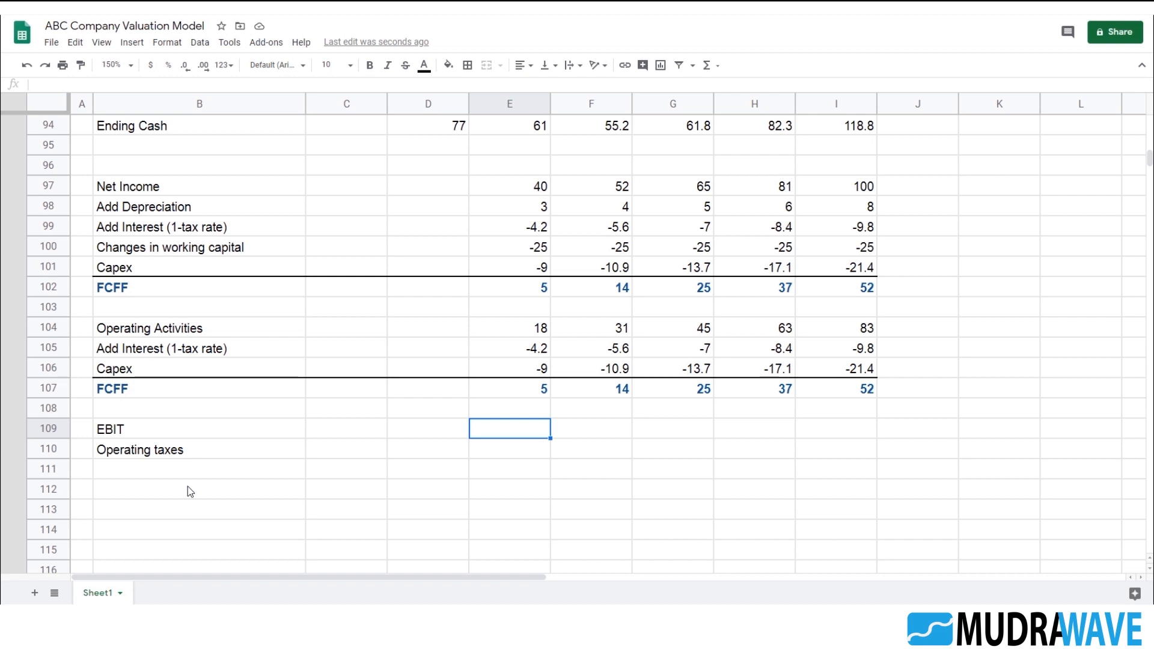
key("Up")
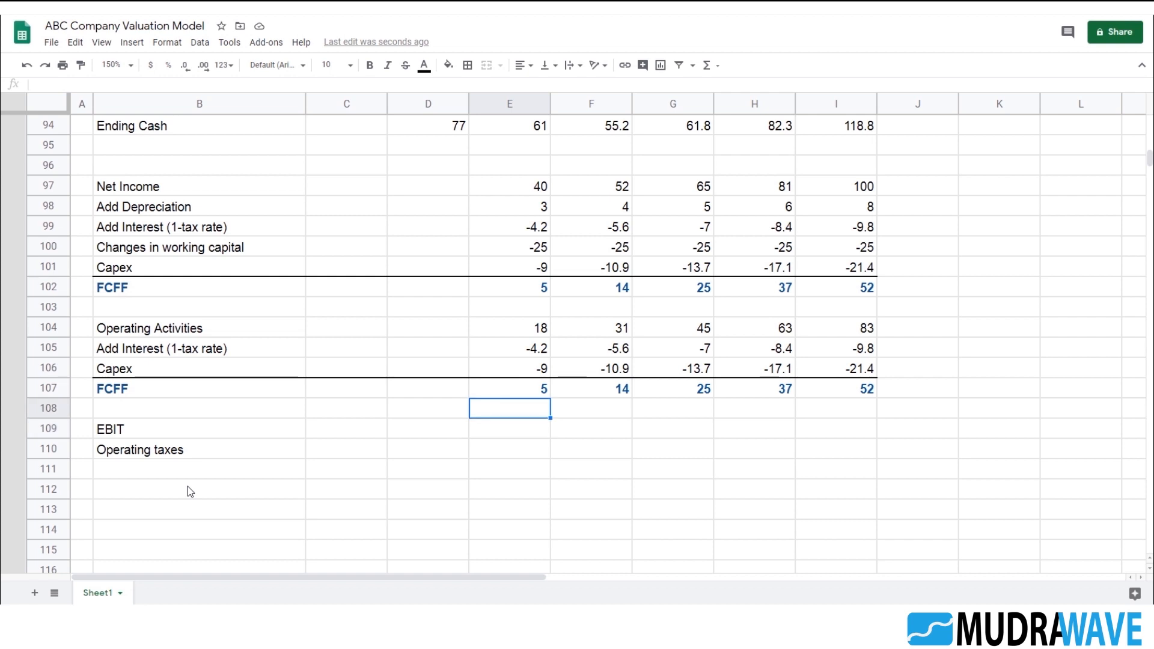
type("=")
scroll(492, 448, "up", 18)
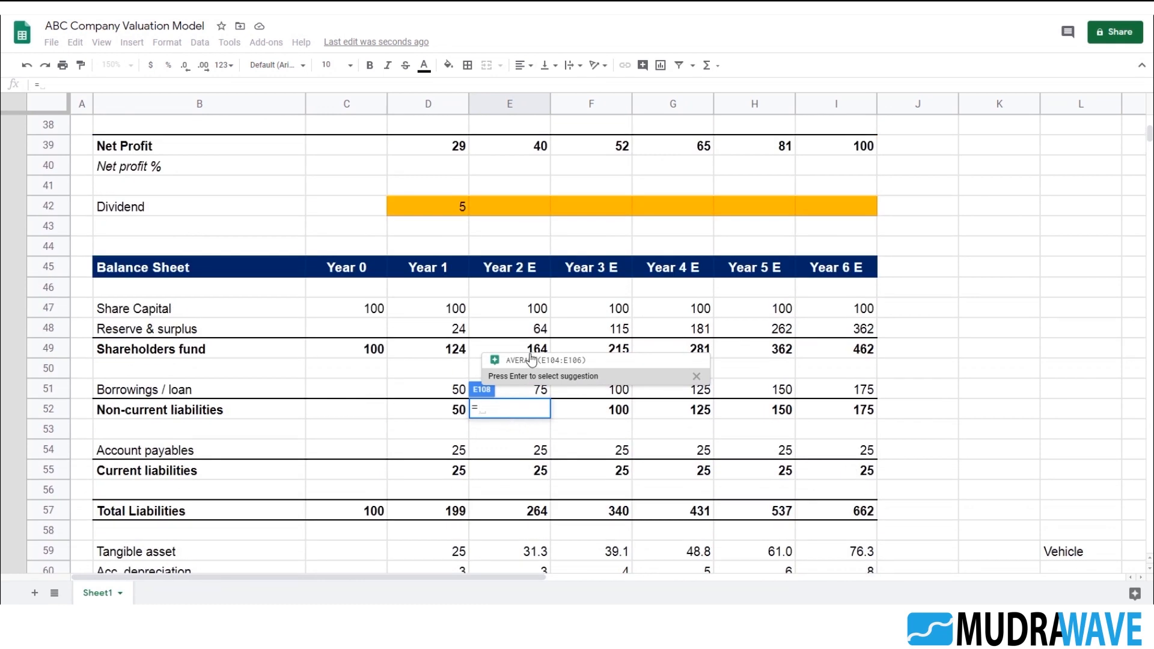
scroll(561, 259, "up", 5)
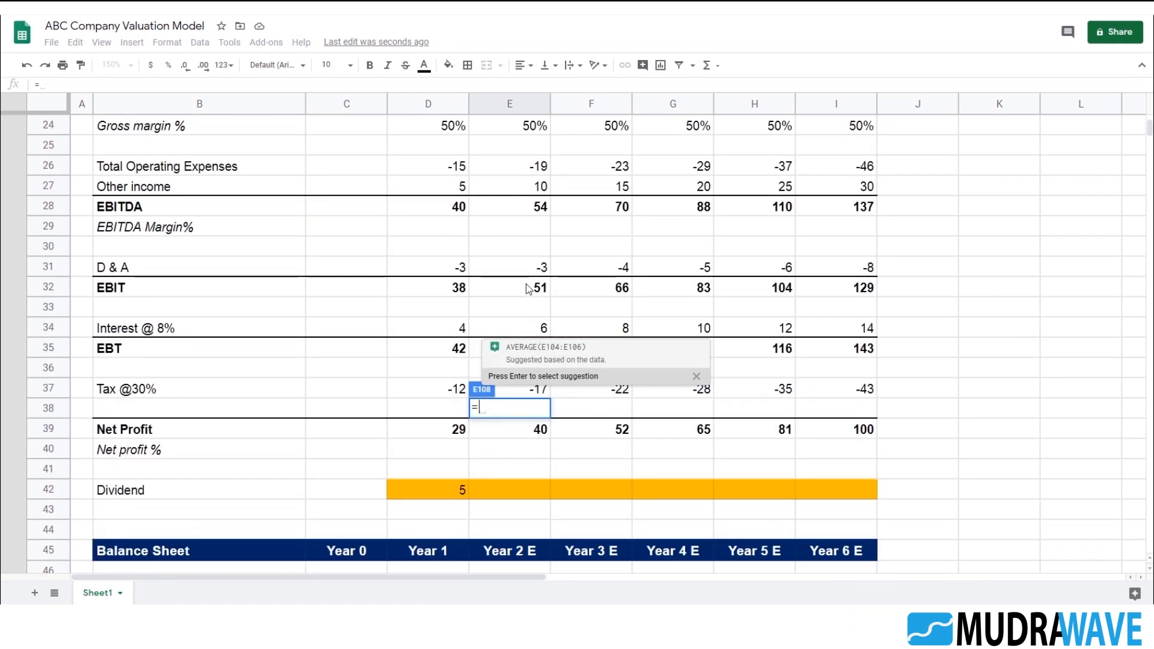
left_click(532, 293)
key("Return")
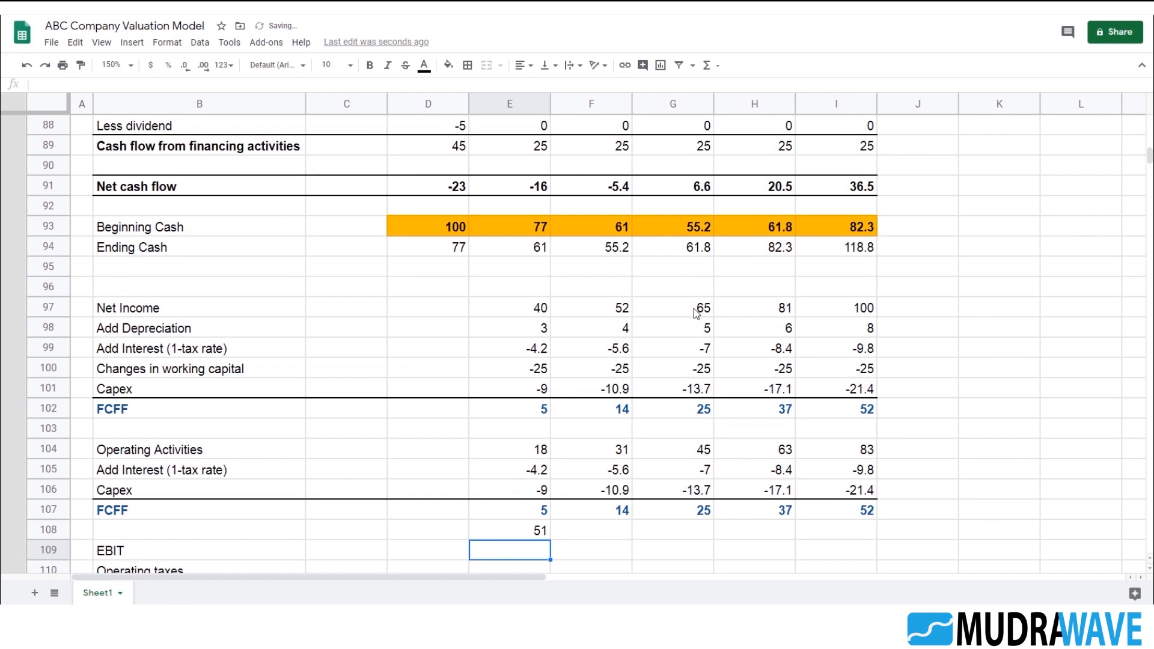
- Move the EBIT link from E108 down to E109, in the EBIT row
scroll(397, 392, "down", 1)
left_click(525, 368)
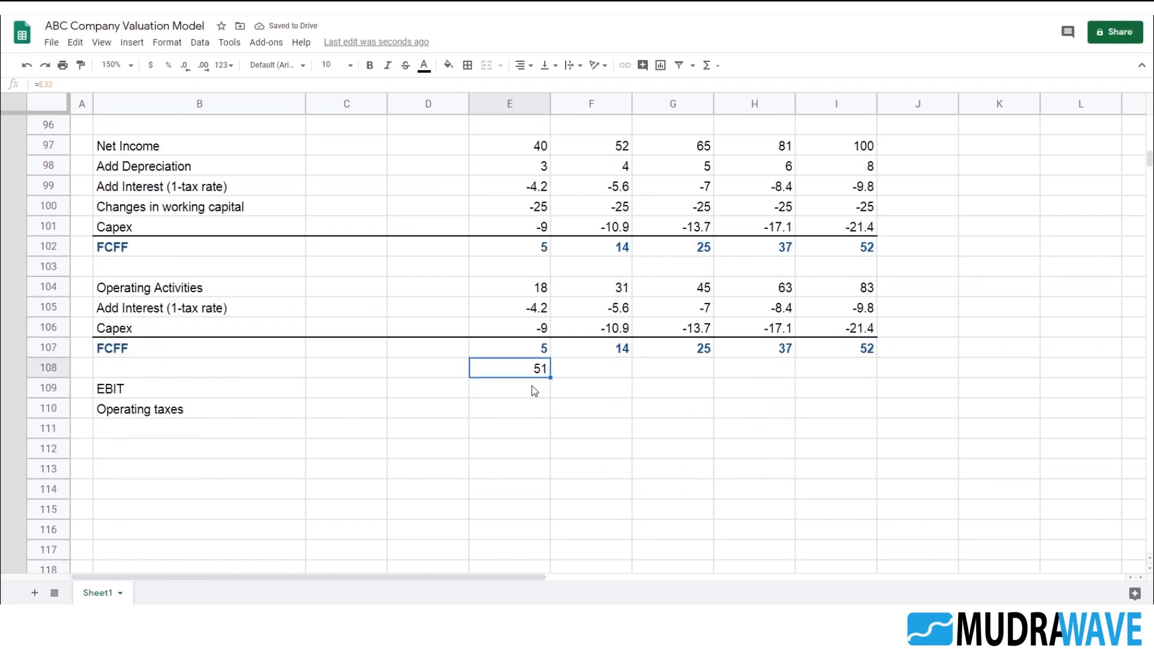
left_click(525, 390)
type("51")
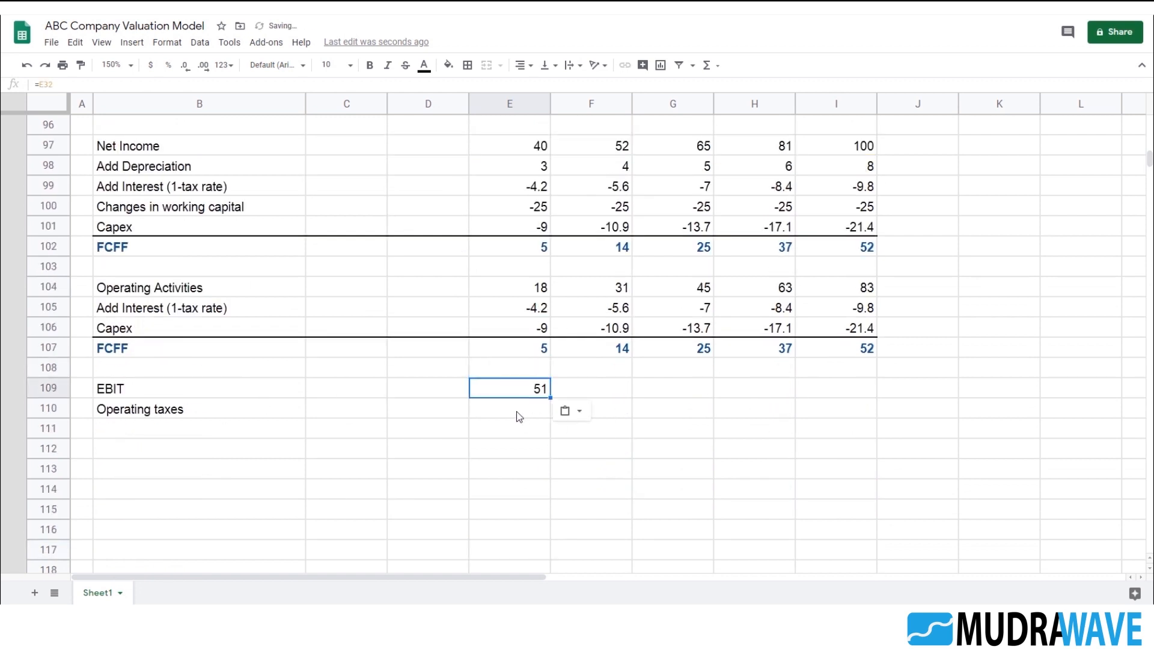
- Calculate the Year 2 E operating taxes in E110 as =-(E109*30%)
left_click(518, 412)
type("=")
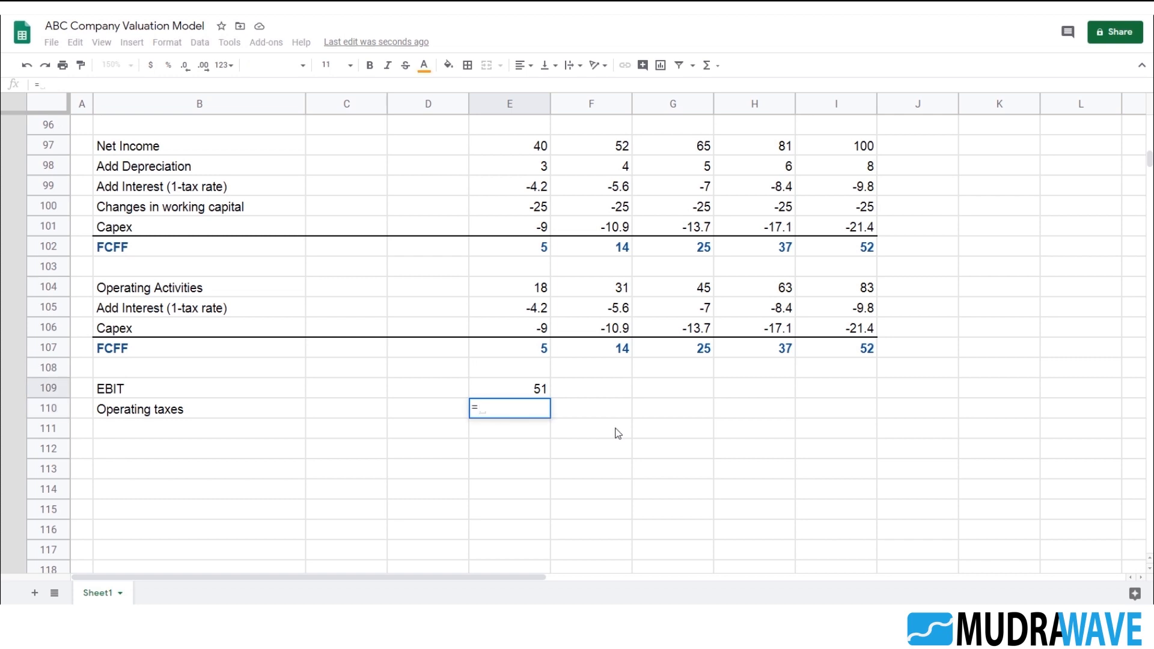
type("-(")
key("Up")
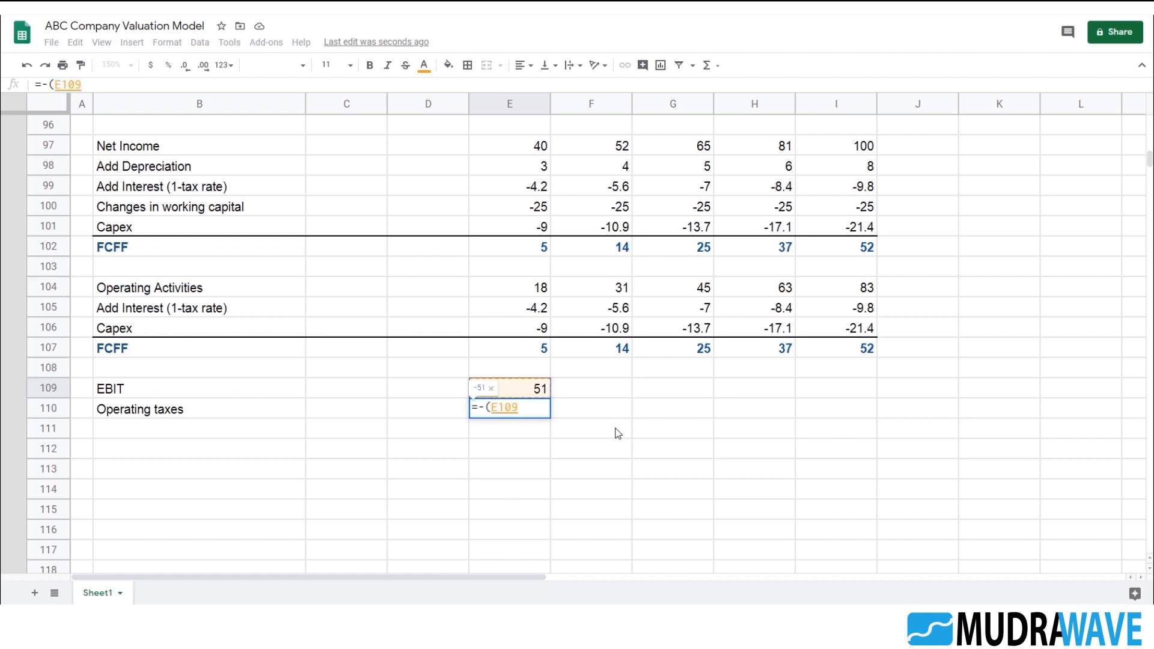
type("*30%)")
key("Return")
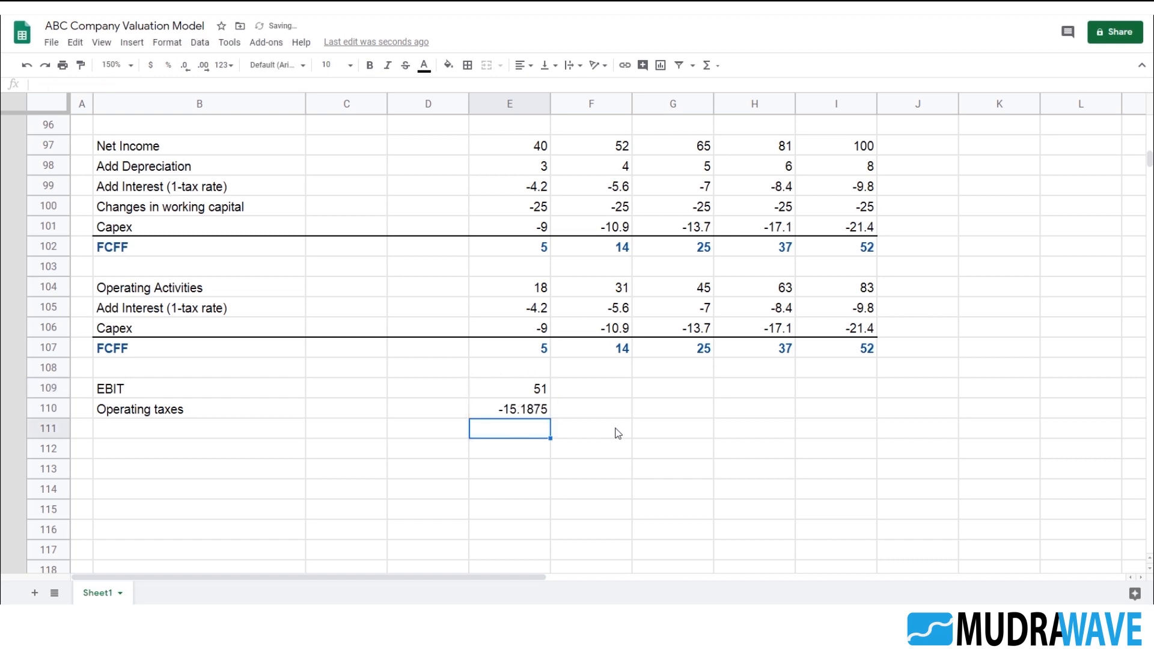
- Format the operating taxes in E110 to show no decimal places
key("Up")
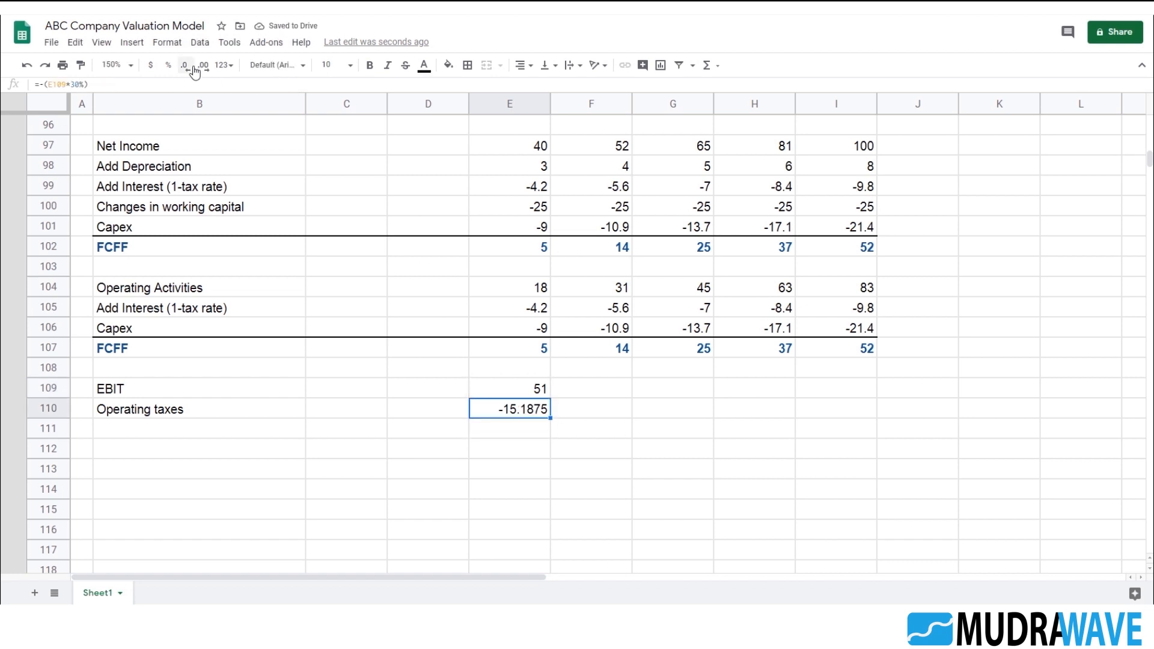
left_click(186, 65)
left_click(187, 65)
left_click(186, 66)
left_click(187, 65)
- Label B111 as "Nopat" and add a top border across B111:I111
left_click(244, 432)
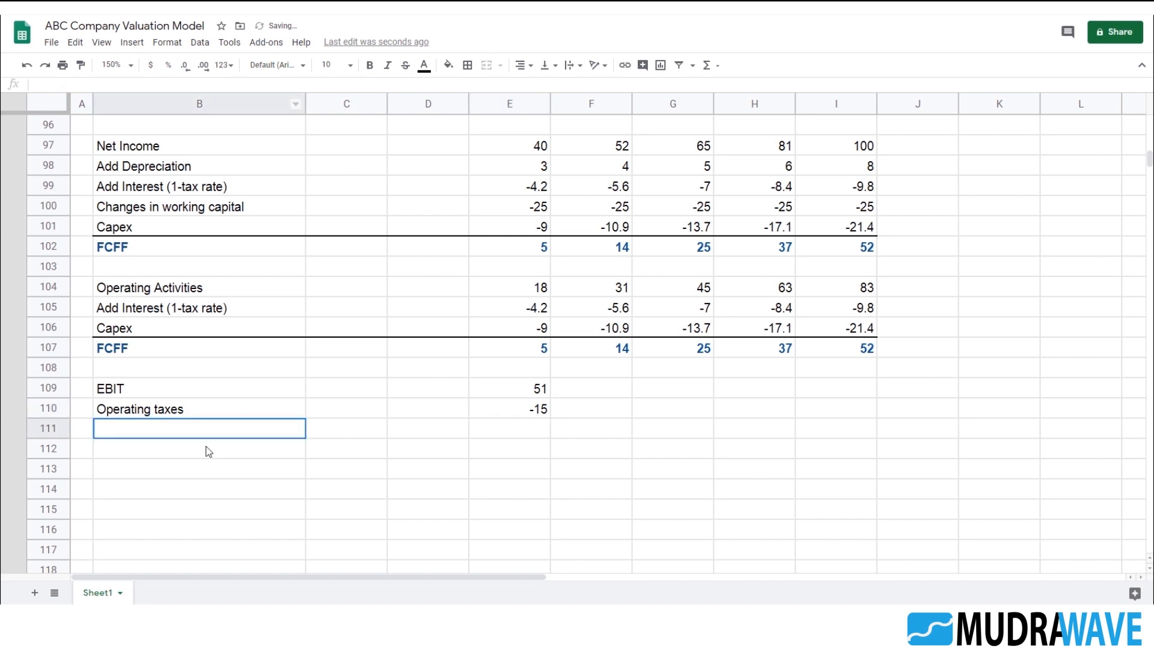
type("Nopat")
key("Return")
key("Up")
key("shift+Right")
key("shift+Right")
key("shift+Right")
key("shift+Right")
key("shift+Right")
key("shift+Right")
key("shift+Right")
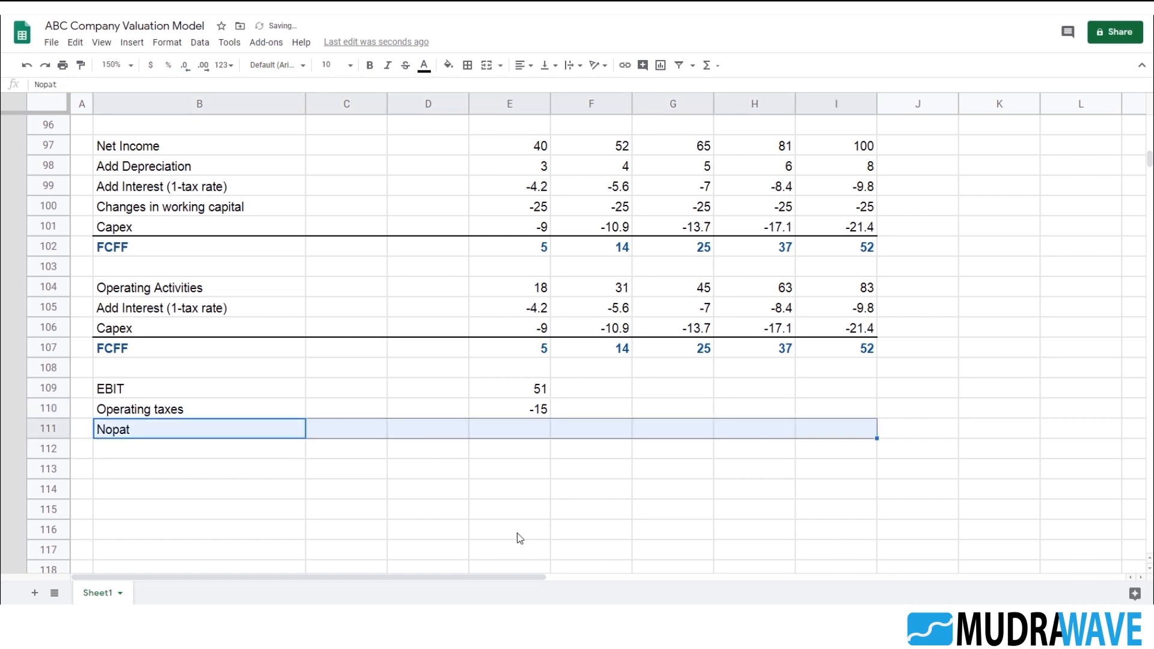
left_click(467, 65)
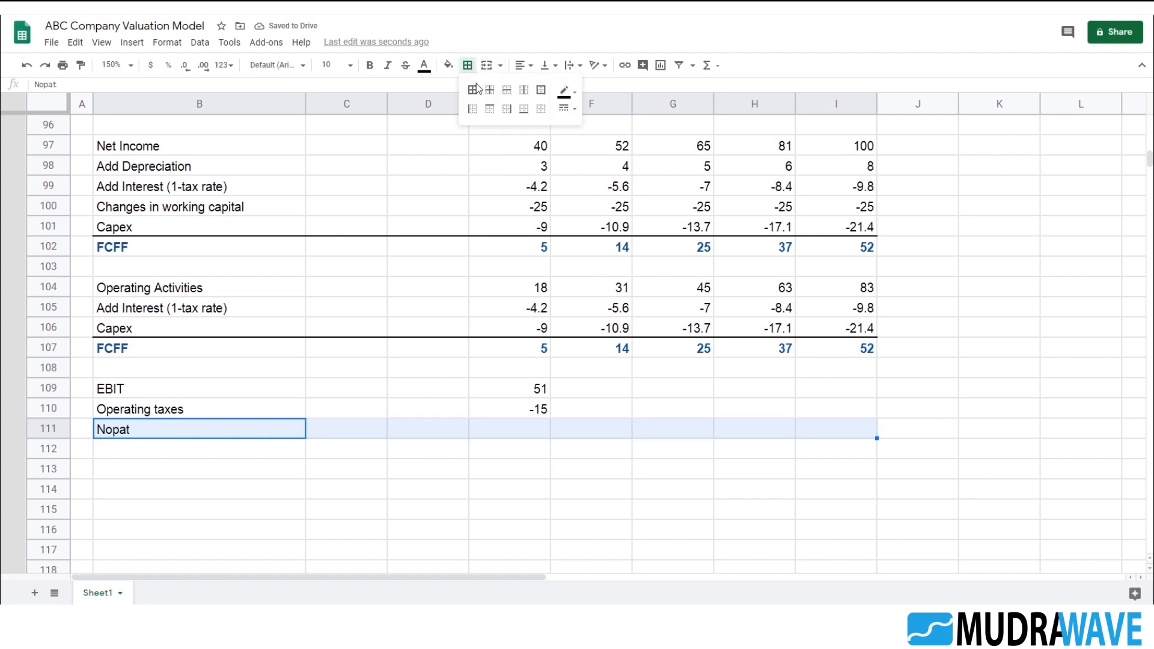
left_click(490, 110)
- Calculate the Year 2 E Nopat in E111 by adding EBIT in E109 and operating taxes in E110
left_click(541, 430)
type("=")
key("Up")
key("Up")
type("+")
key("Up")
key("Return")
- Fill the EBIT, operating taxes and Nopat formulas in E109:E111 across to Year 6 E in column I
key("Up")
key("Up")
key("shift+Right")
key("shift+Right")
key("shift+Right")
key("shift+Right")
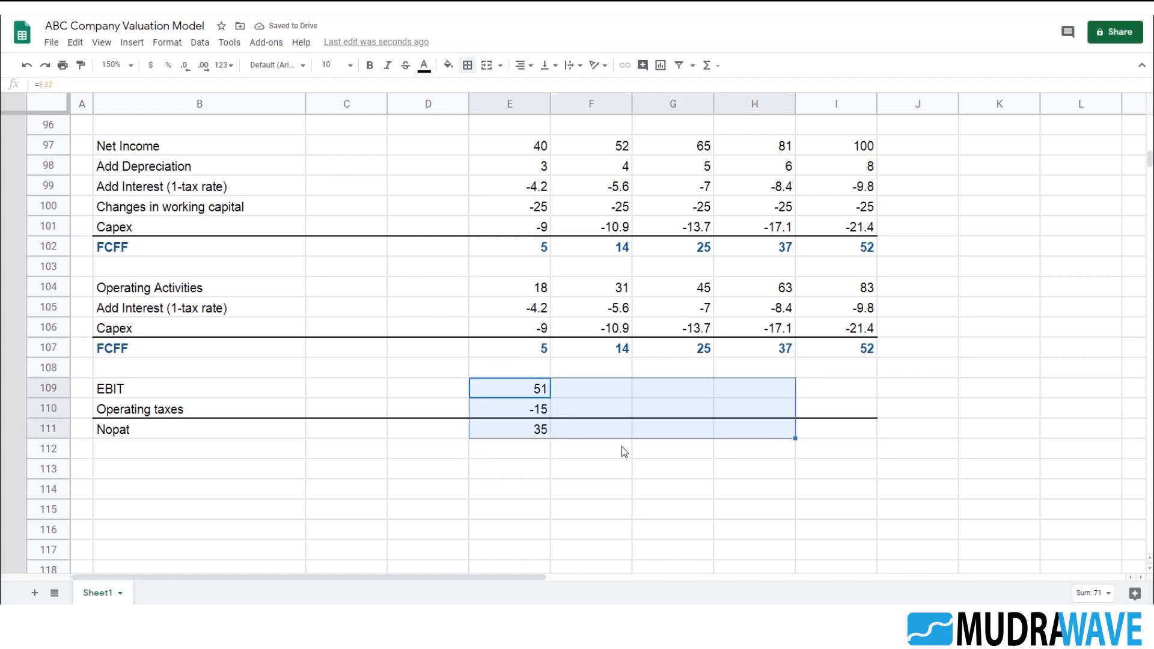
key("Delete")
key("ctrl+v")
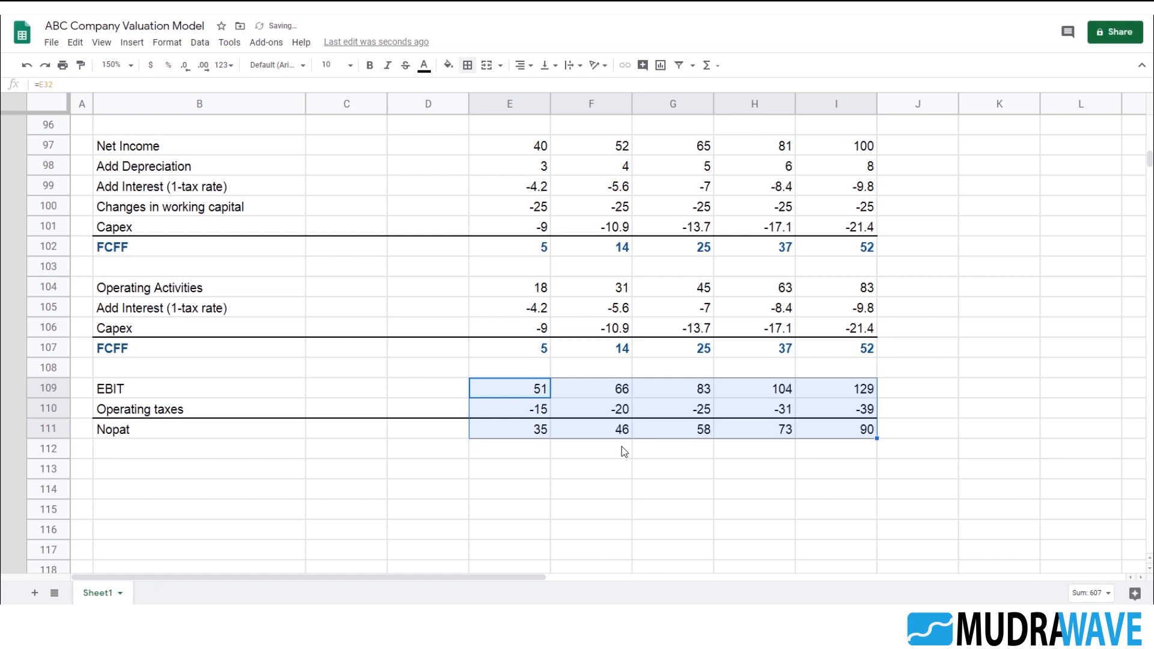
- Change the label in B111 to the all-caps "NOPAT"
key("Right")
key("Down")
key("Down")
key("Left")
key("Left")
key("Left")
key("Left")
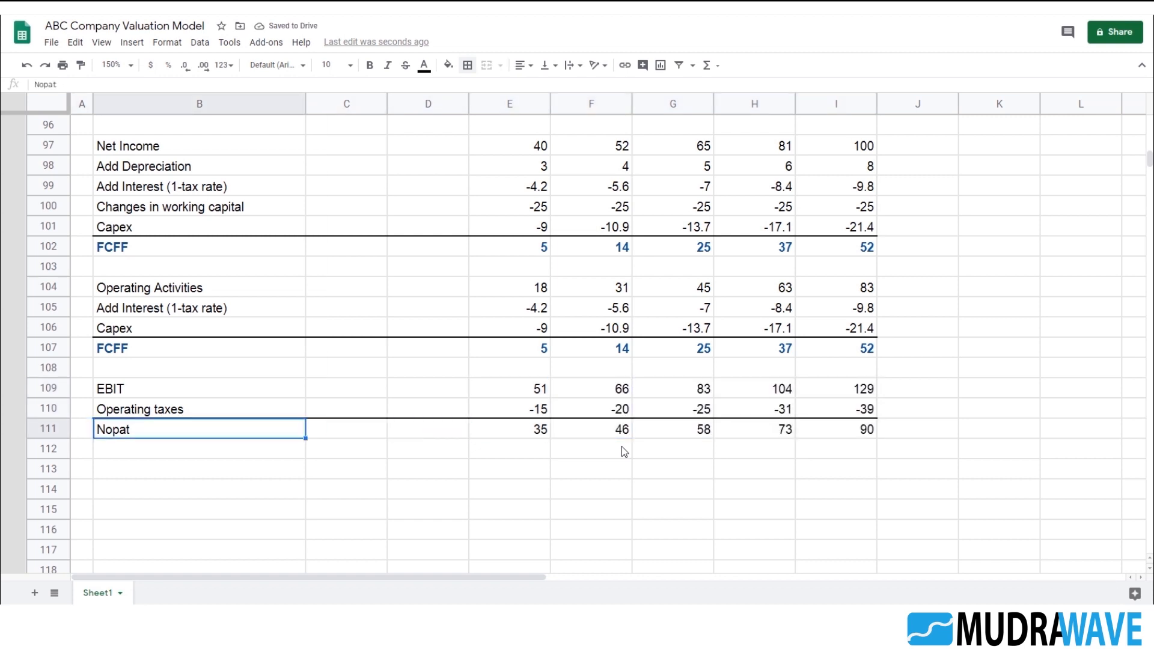
type("NOPAT")
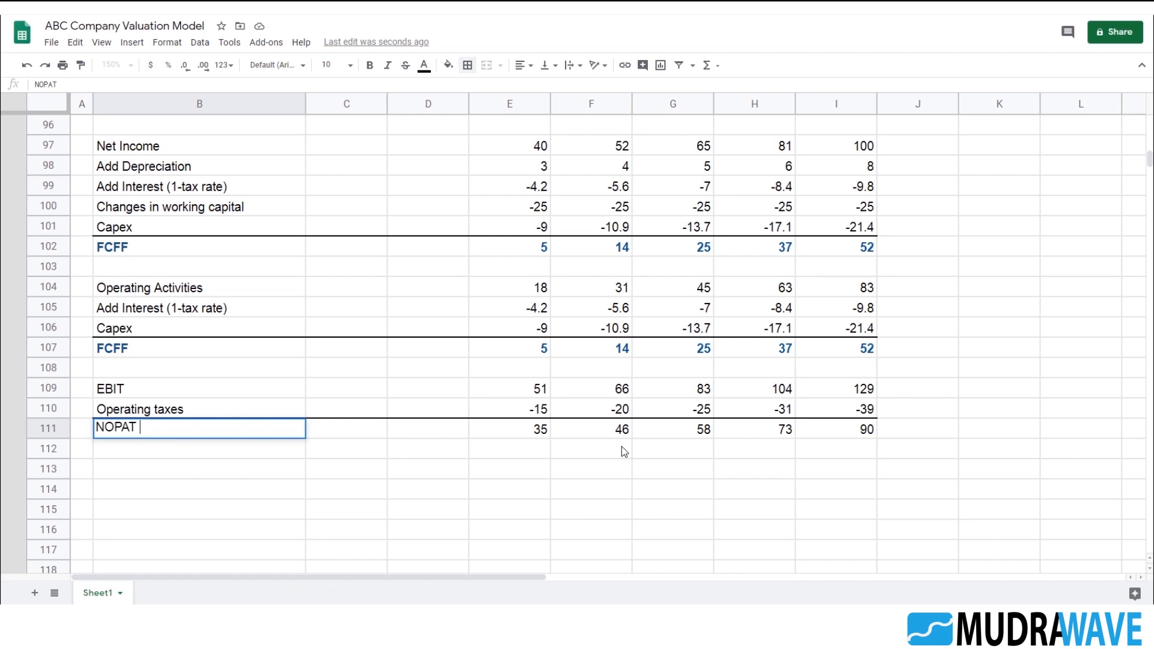
key("Return")
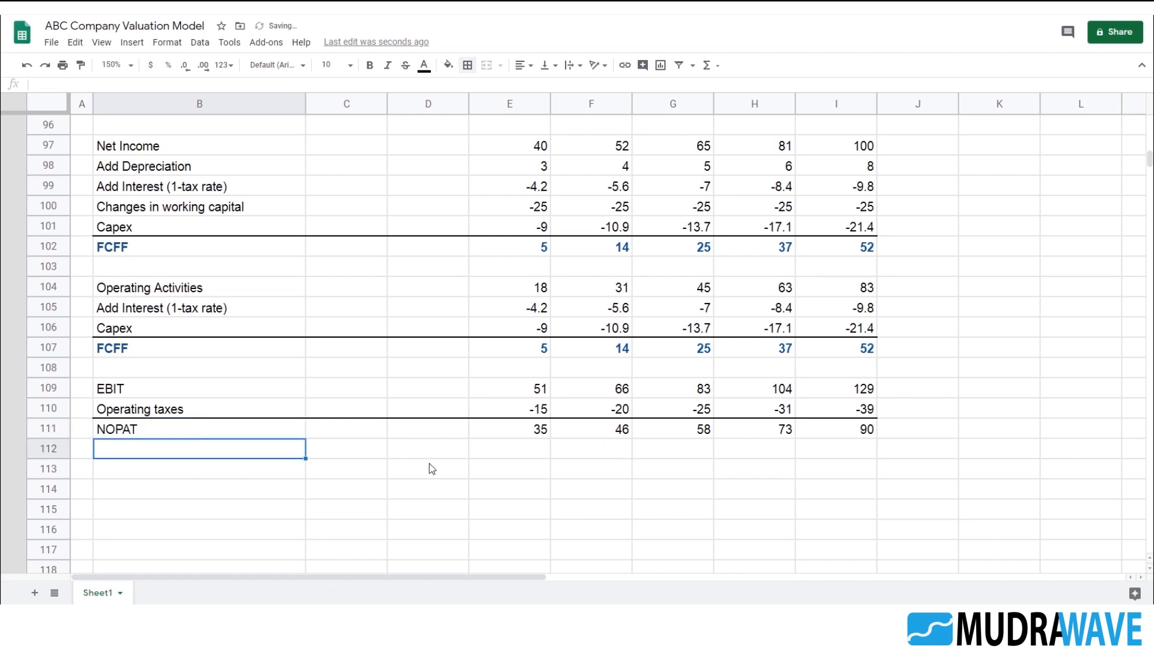
- Format the NOPAT row B111:I111 in bold dark blue text with a top border
left_click(129, 430)
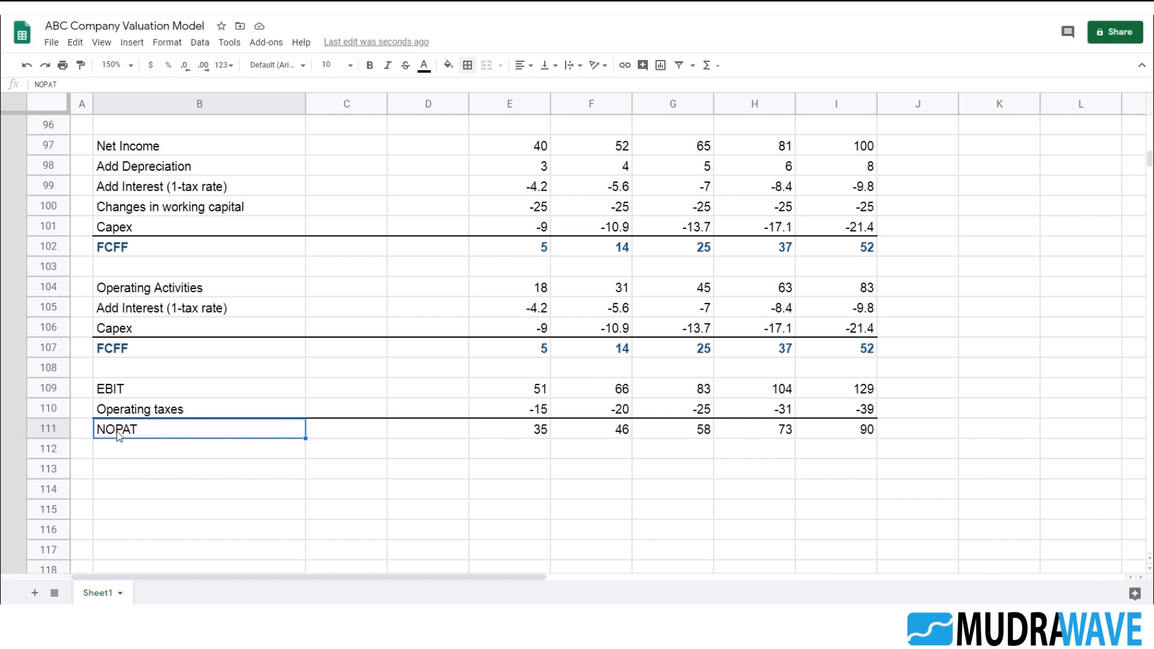
left_click_drag(514, 435, 814, 428)
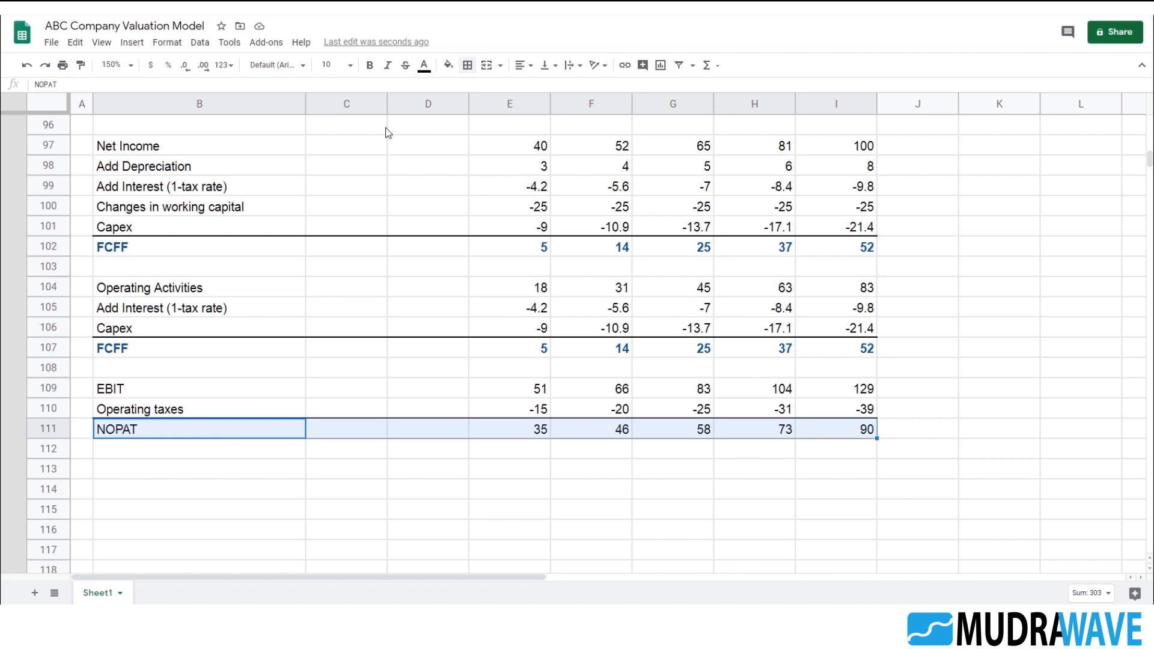
left_click(467, 65)
left_click(490, 110)
left_click(448, 66)
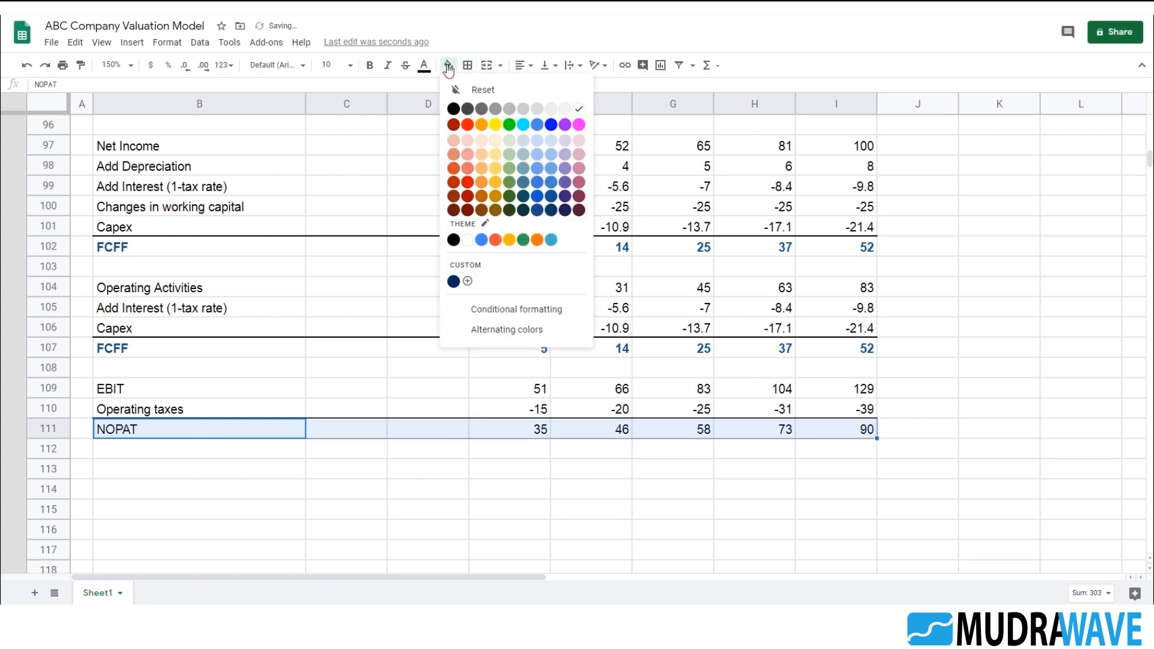
left_click(425, 66)
left_click(530, 210)
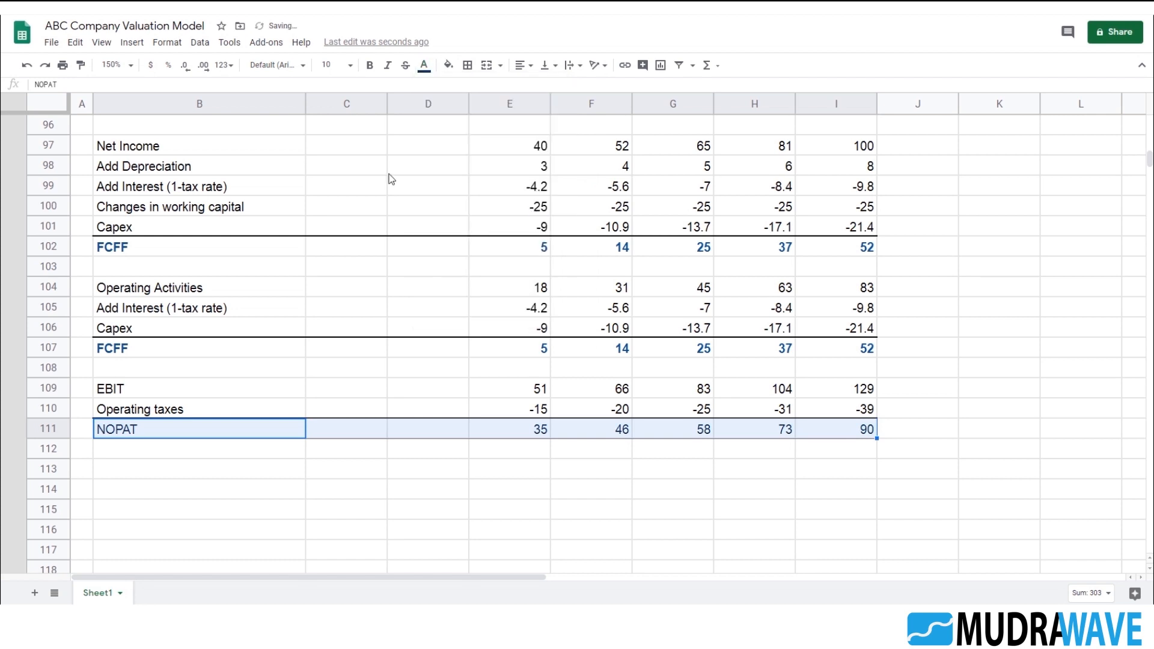
left_click(370, 65)
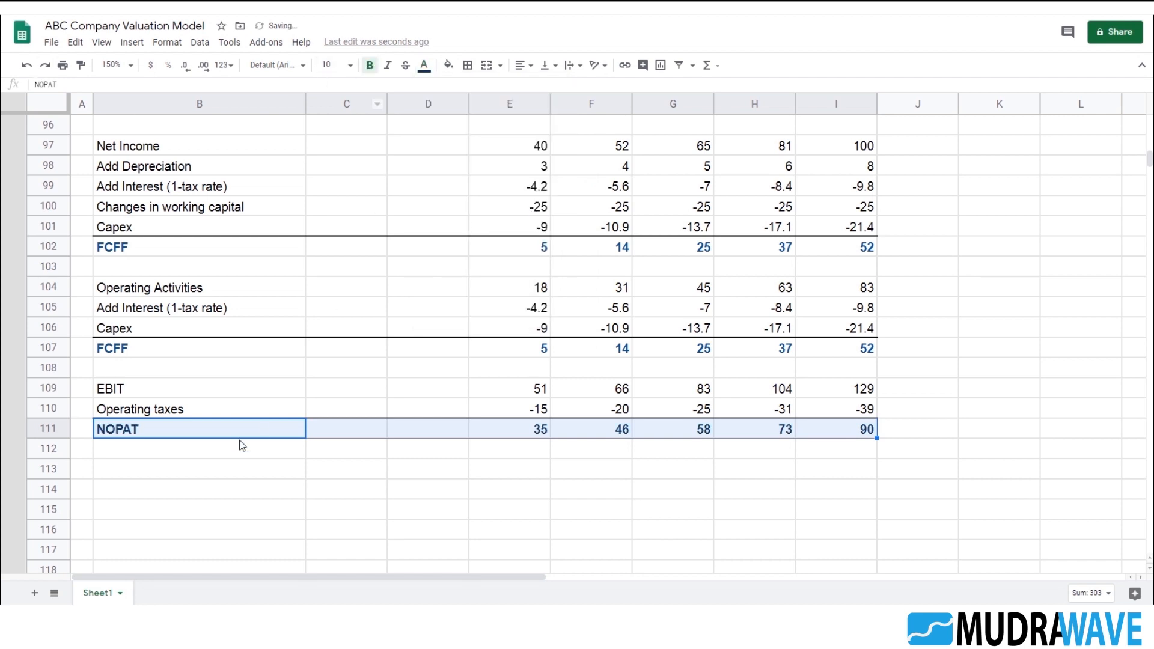
- Review the EBIT, interest, tax and net profit lines in the Profit & Loss section against the NOPAT calculation
left_click(258, 429)
left_click(183, 456)
scroll(240, 463, "down", 1)
left_click(171, 431)
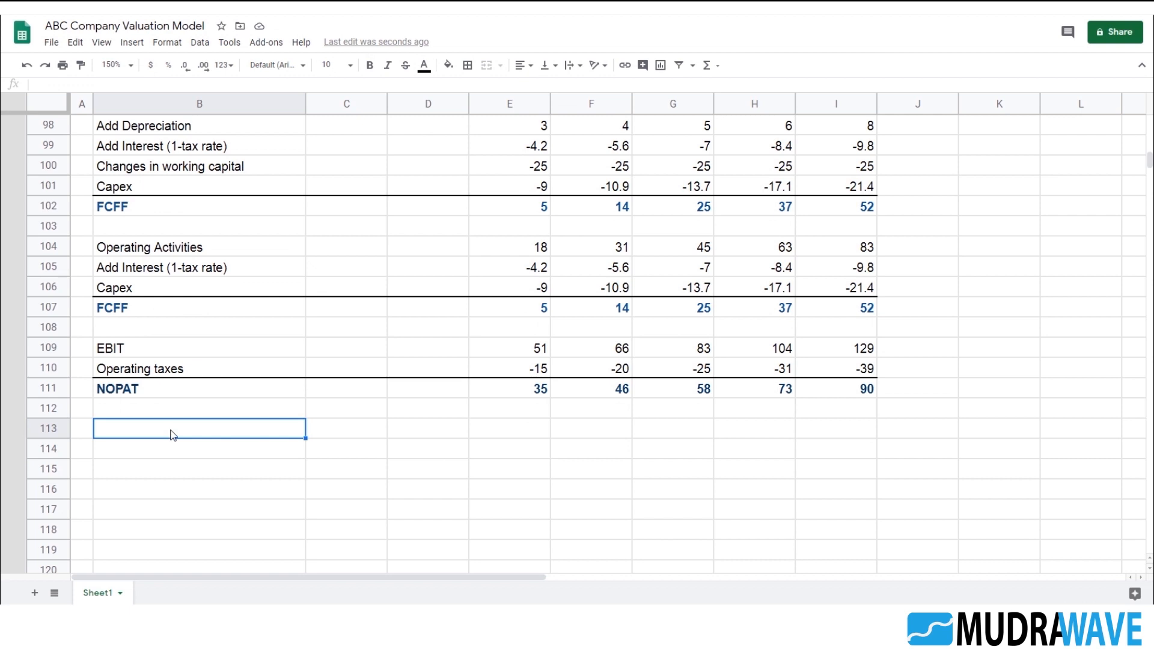
scroll(164, 303, "up", 15)
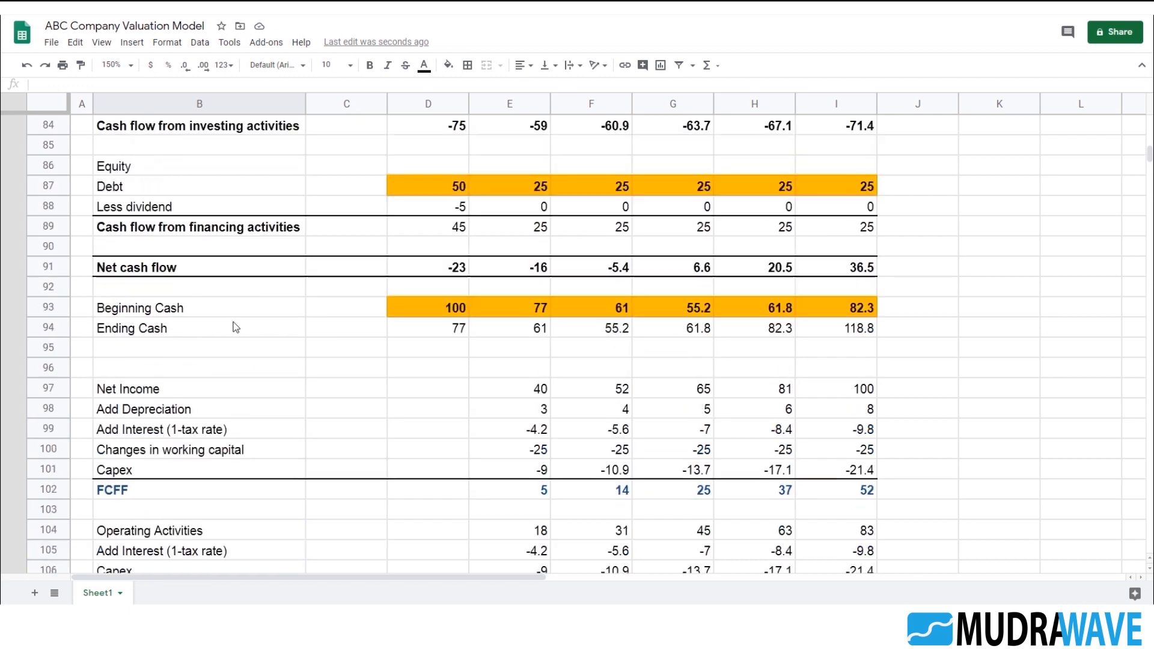
scroll(243, 308, "up", 8)
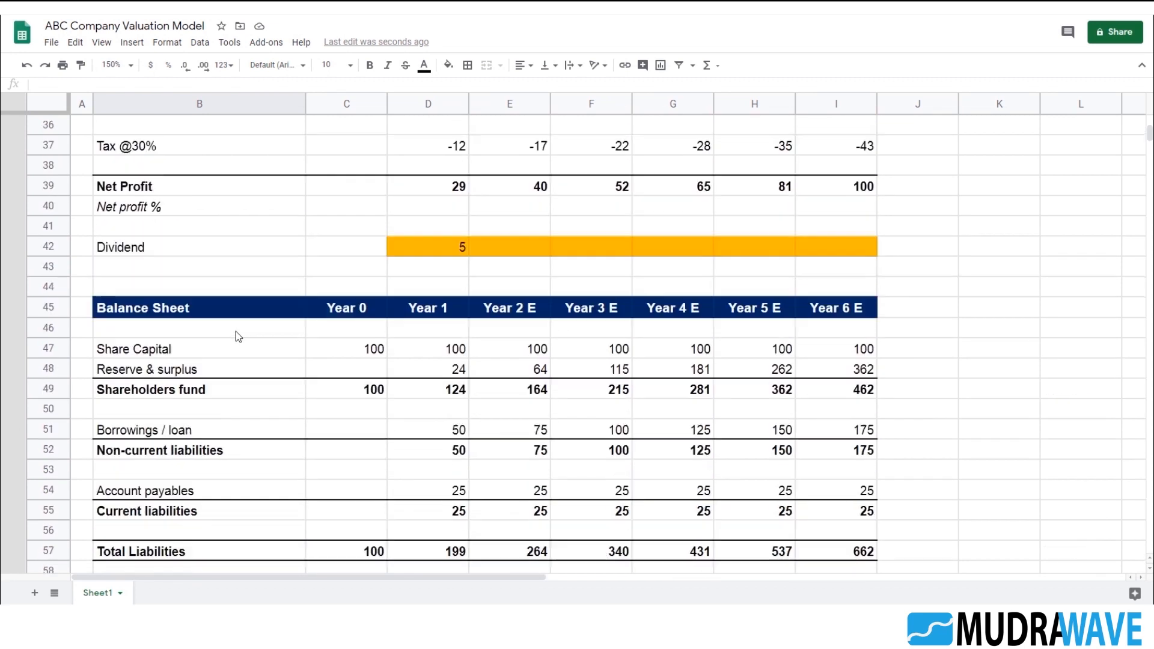
scroll(164, 372, "down", 2)
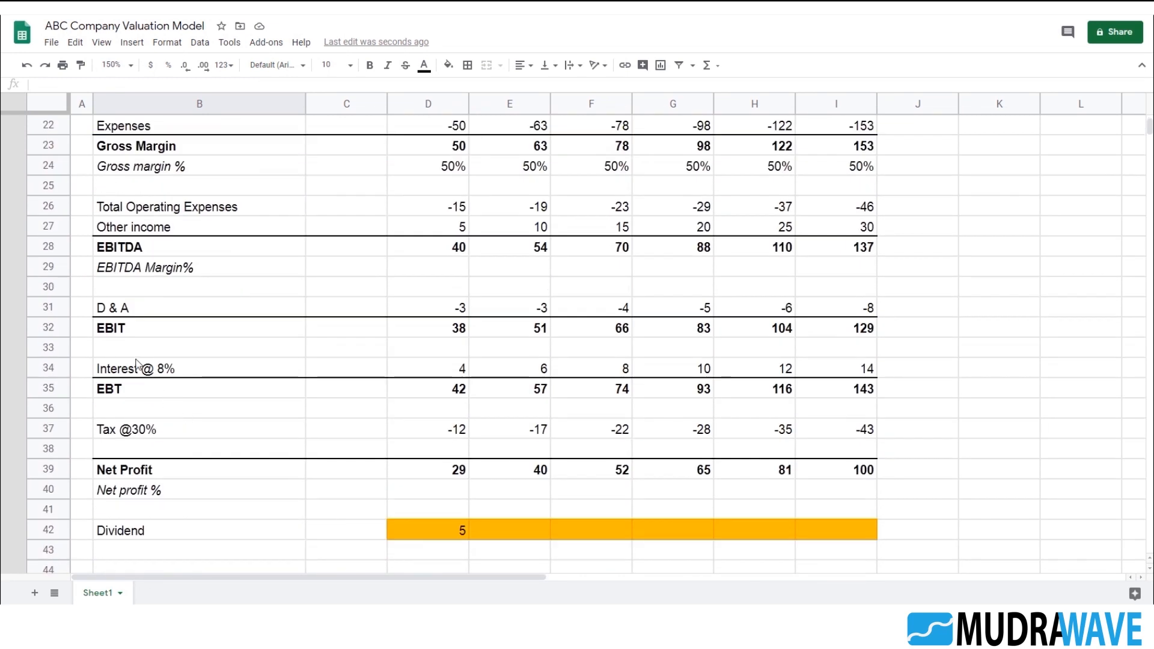
left_click(123, 329)
scroll(351, 366, "down", 20)
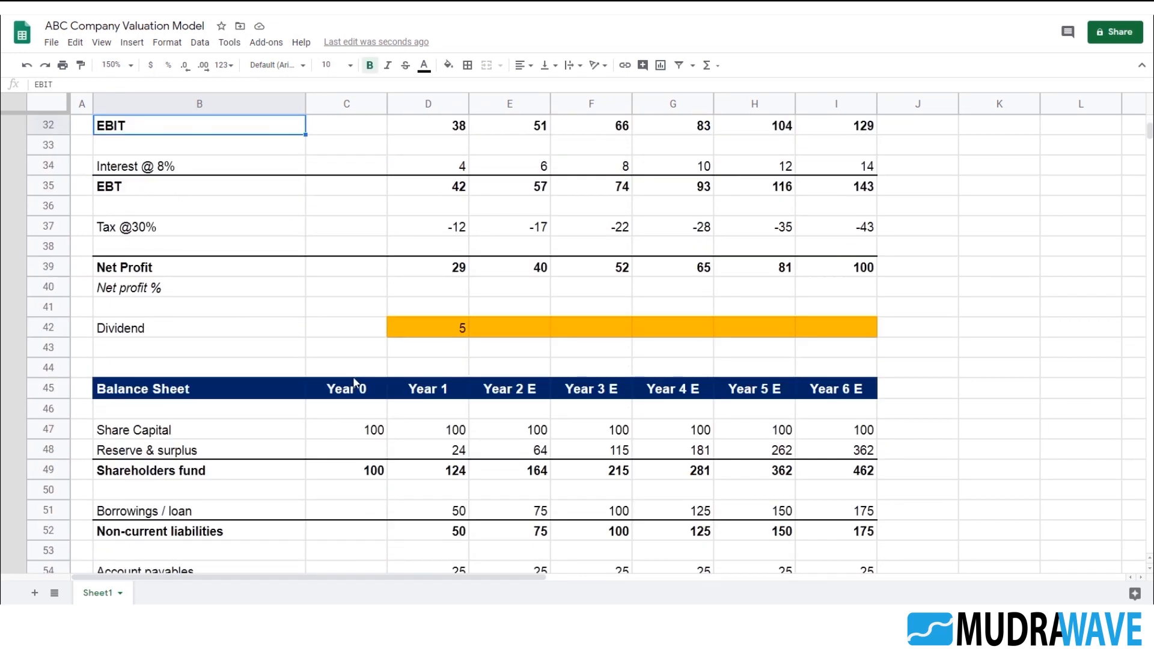
scroll(348, 362, "down", 4)
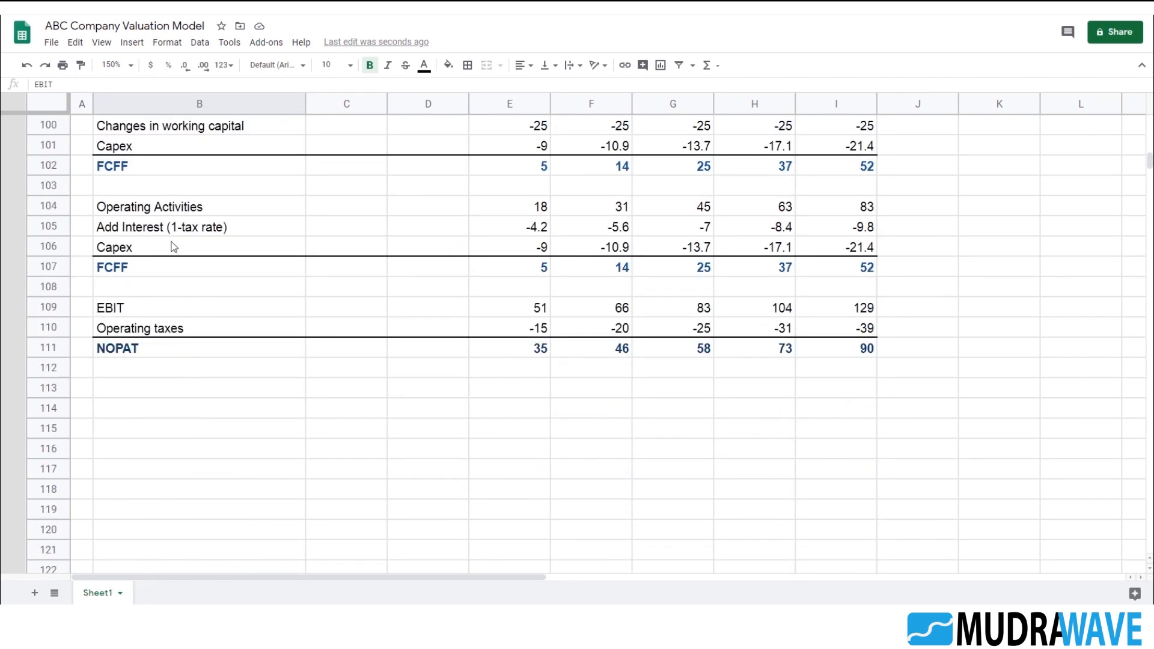
- Copy the "Add Depreciation" label from B98 into B113, below the NOPAT block
scroll(211, 283, "up", 1)
left_click(164, 173)
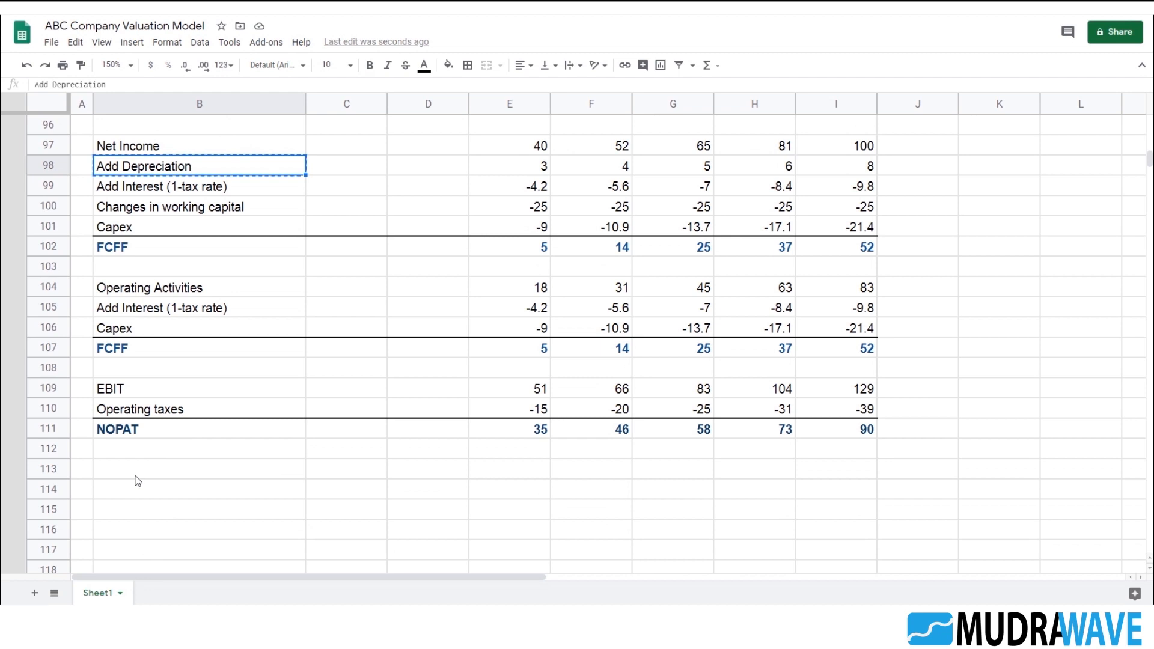
key("ctrl+c")
left_click(160, 468)
key("ctrl+v")
- Copy the "Changes in working capital" label from B100 into B114
left_click(169, 191)
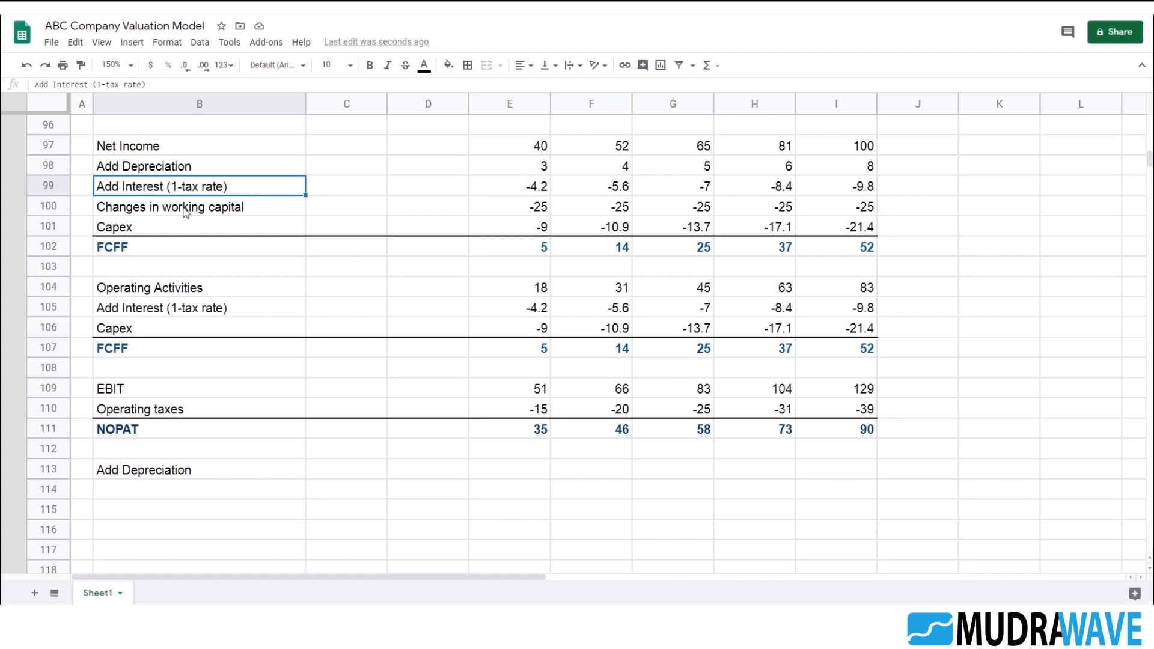
left_click(178, 410)
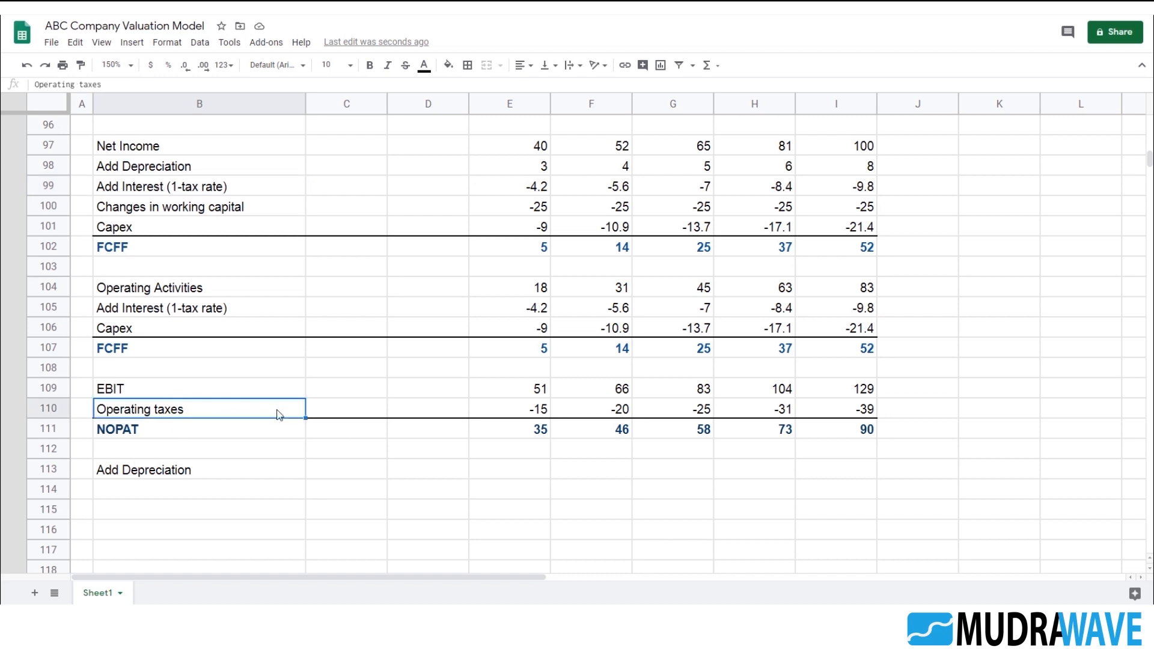
left_click(156, 208)
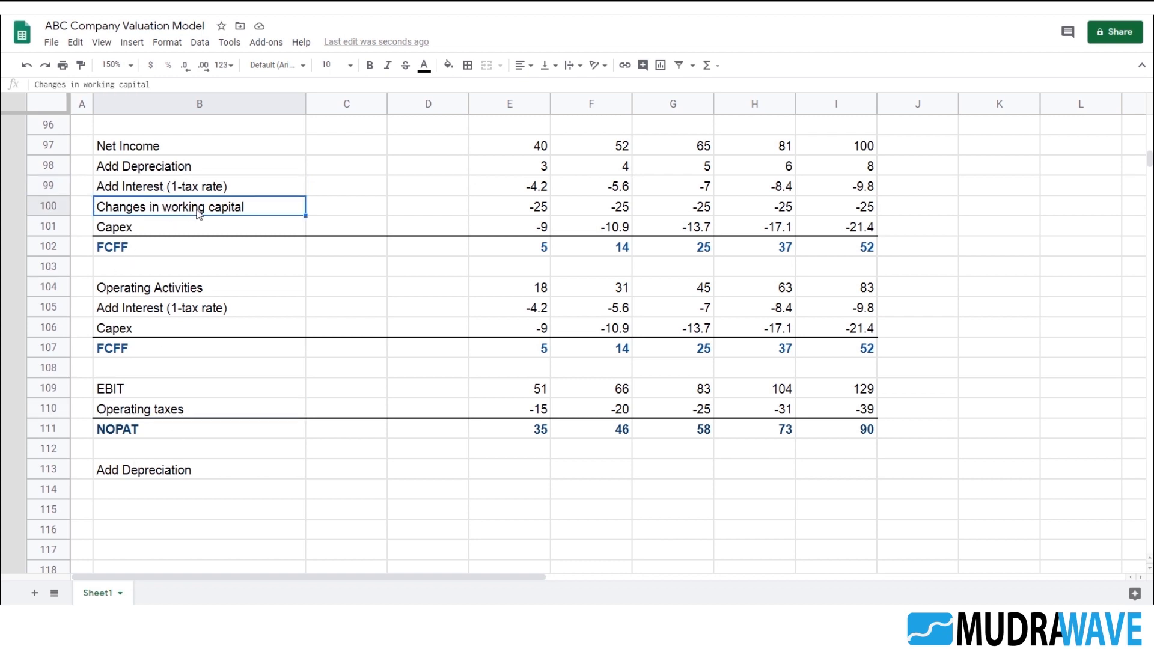
key("ctrl+c")
left_click(179, 495)
key("ctrl+v")
- Copy the "Capex" label from B101 into B115
left_click(125, 223)
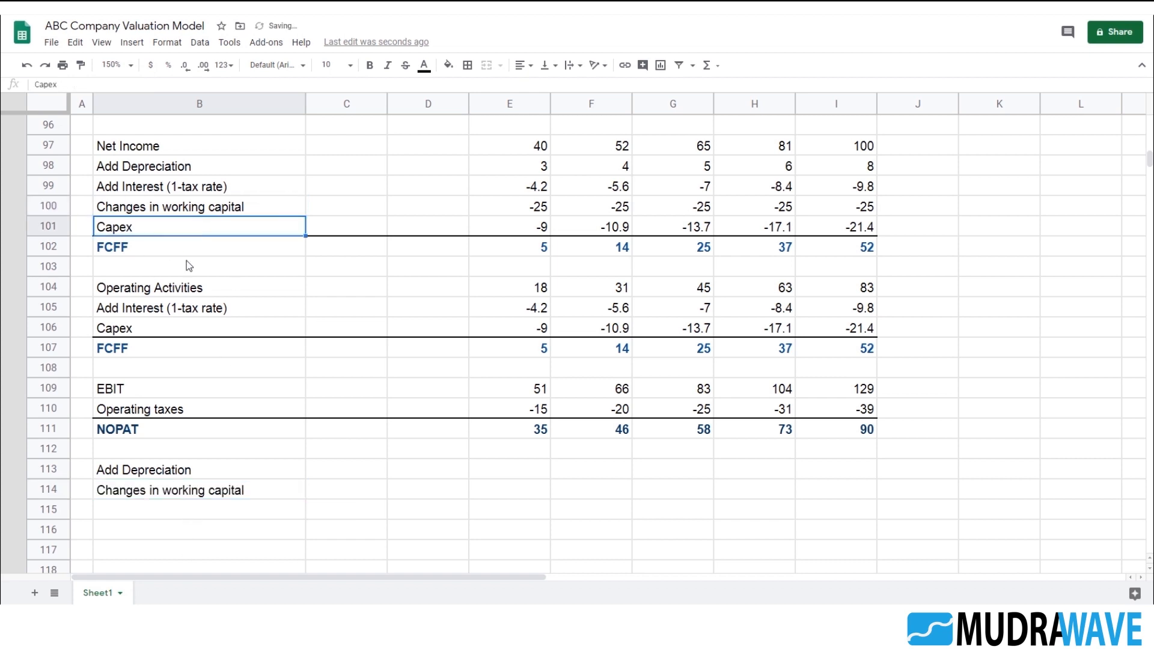
left_click(172, 512)
key("ctrl+v")
left_click(158, 529)
scroll(209, 468, "down", 2)
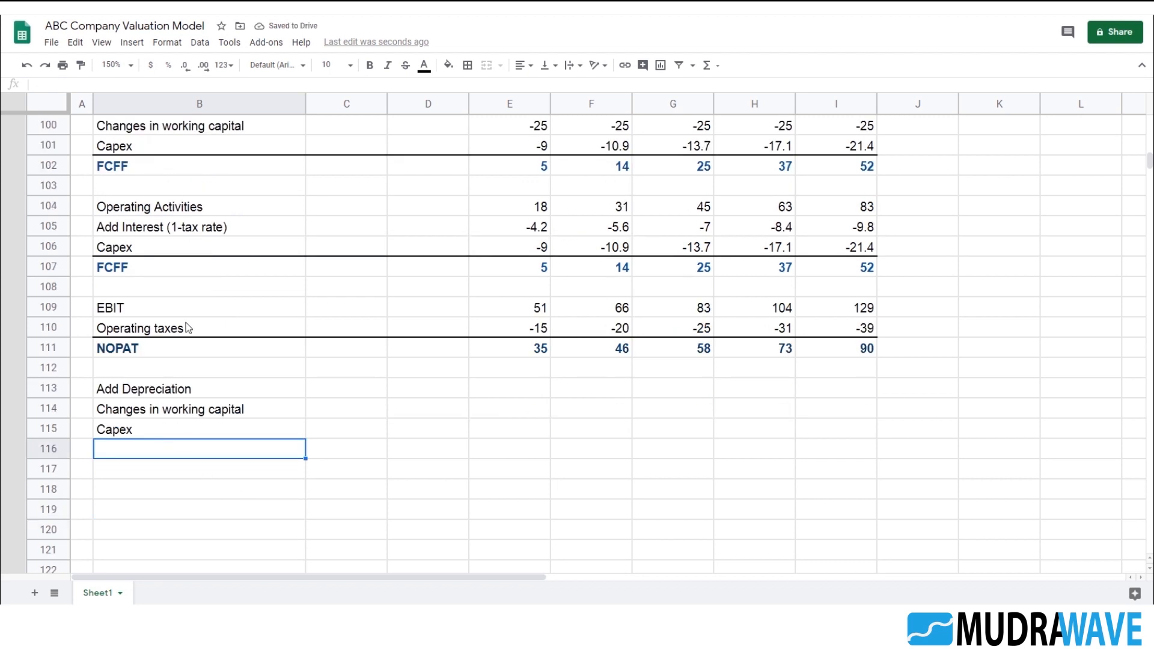
- Copy the formatted FCFF row B107:I107 into row 116, starting at B116
left_click(122, 271)
left_click(872, 268, "shift")
key("ctrl+c")
left_click(293, 448)
key("ctrl+v")
left_click(281, 497)
left_click(193, 452)
left_click(544, 452)
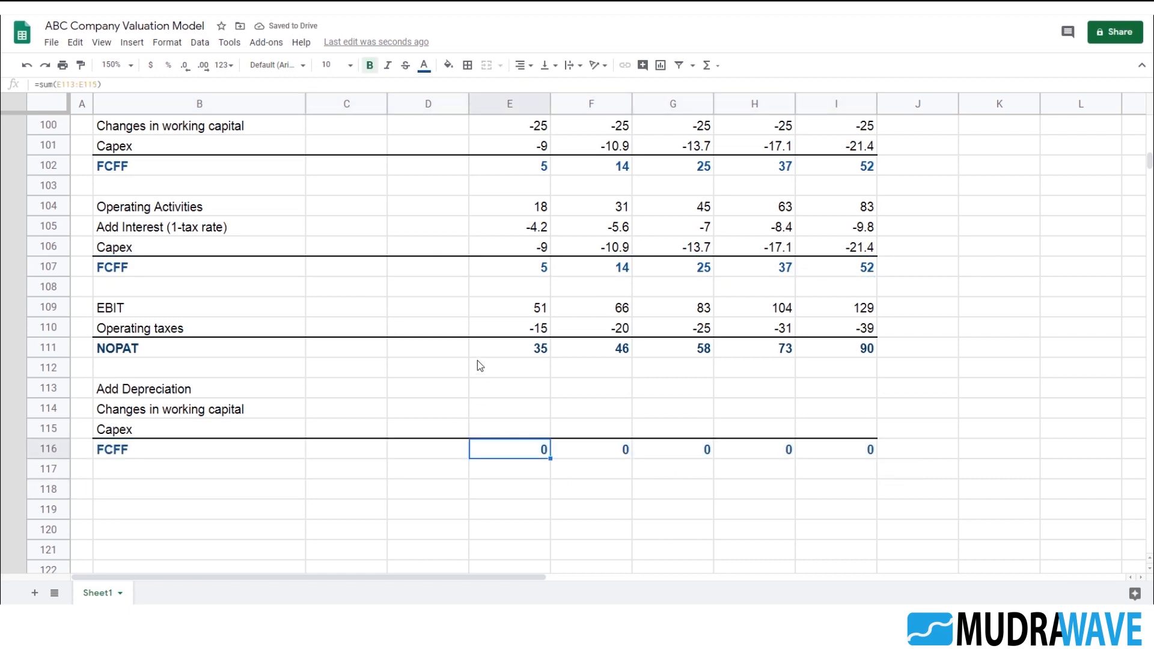
- Link the Year 2 E depreciation in E113 to E98
left_click(525, 385)
type("=")
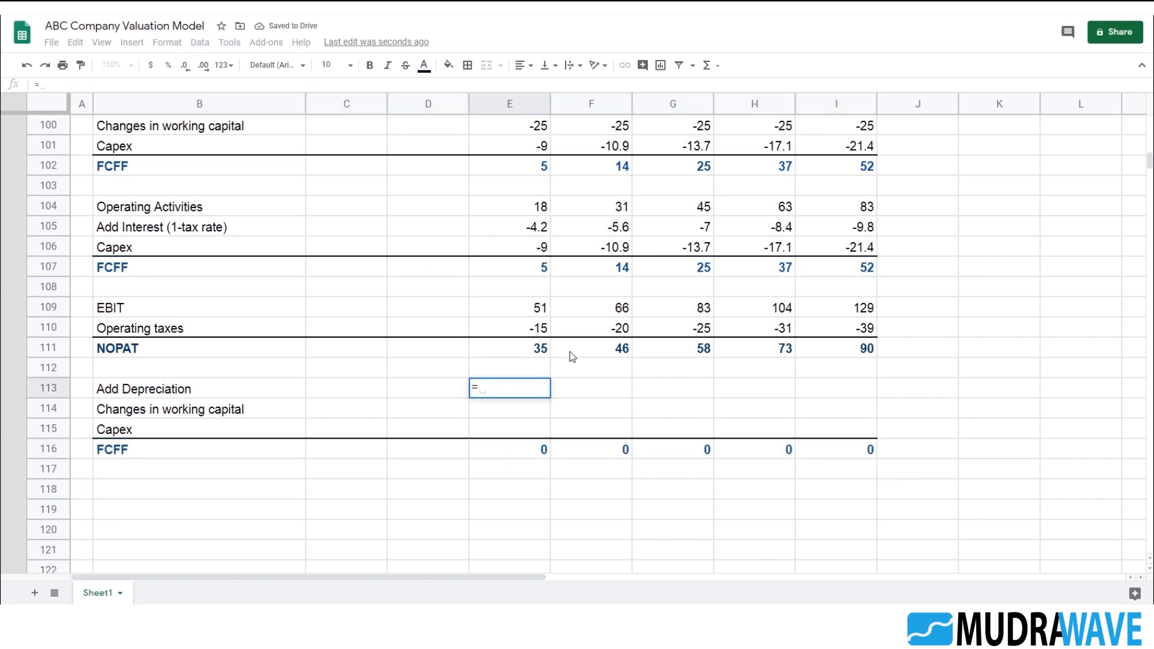
scroll(550, 332, "up", 3)
left_click(521, 255)
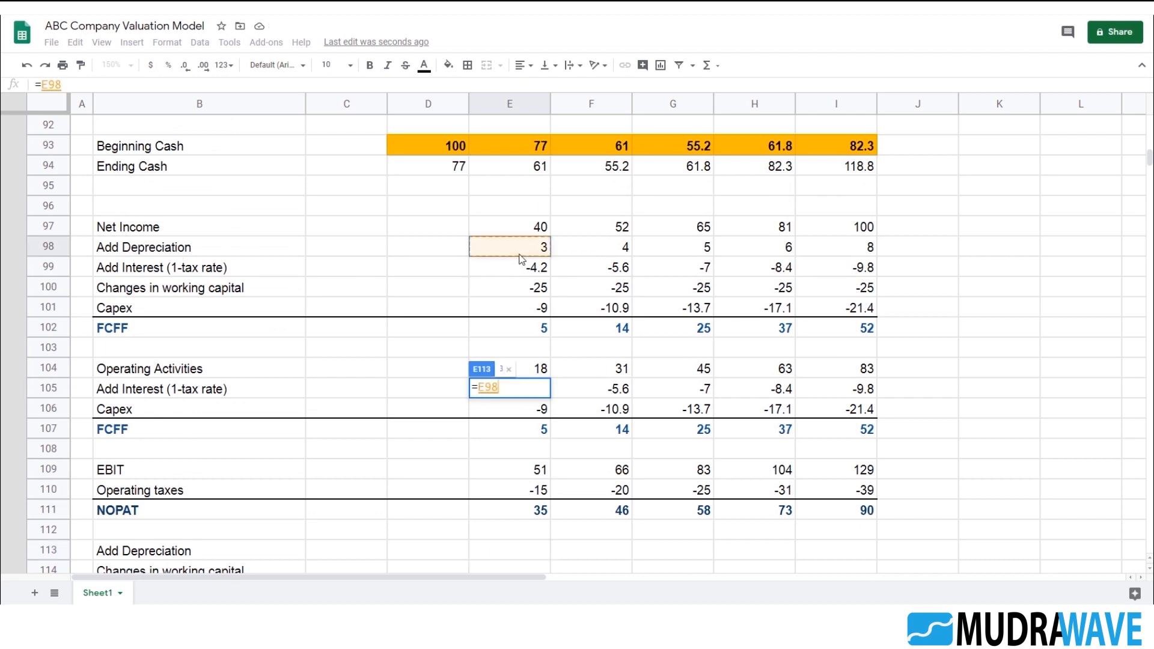
key("Return")
- Link the Year 2 E changes in working capital in E114 to E100 and the Capex in E115 to E101
type("=")
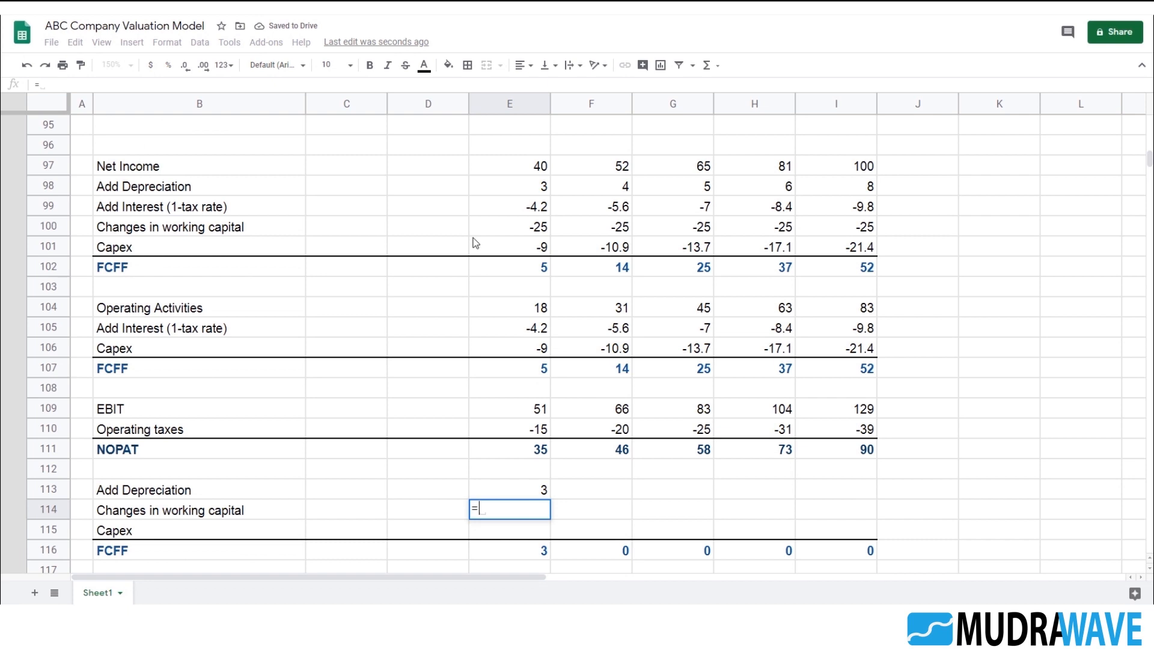
left_click(537, 235)
key("Return")
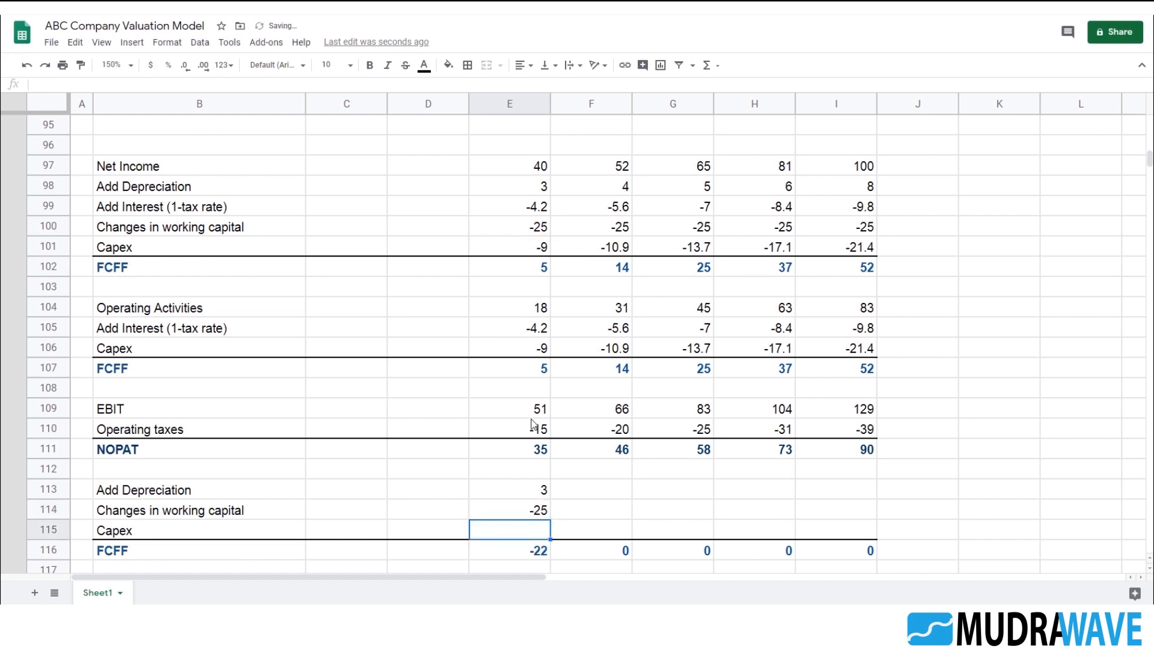
type("=")
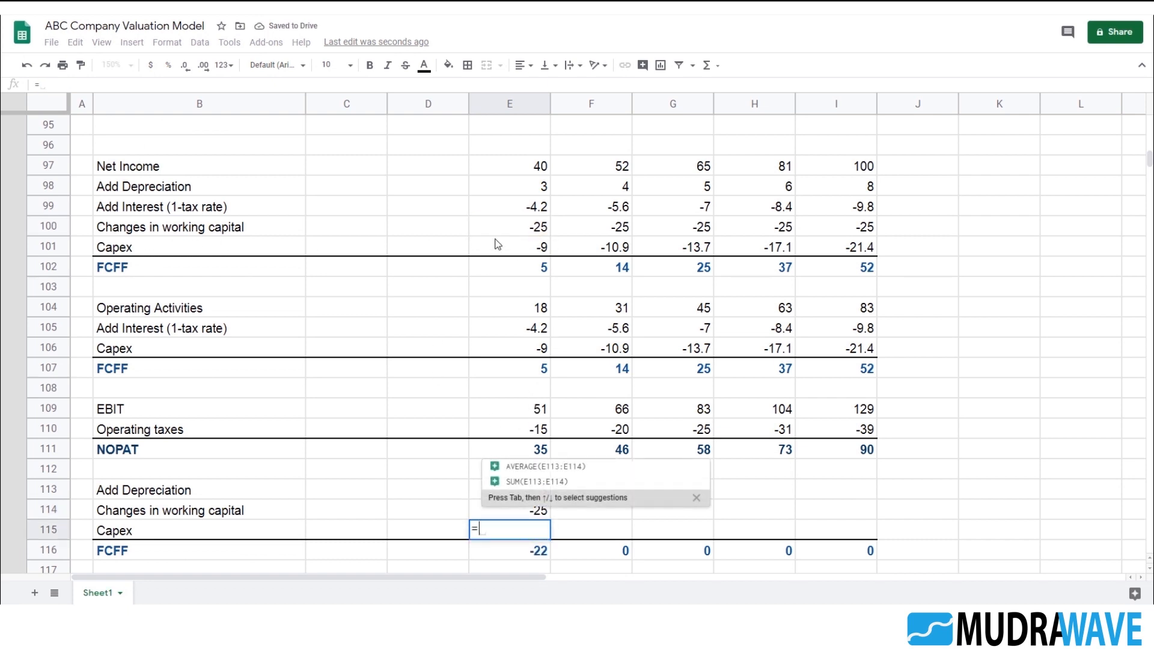
left_click(503, 244)
key("Return")
scroll(543, 456, "down", 2)
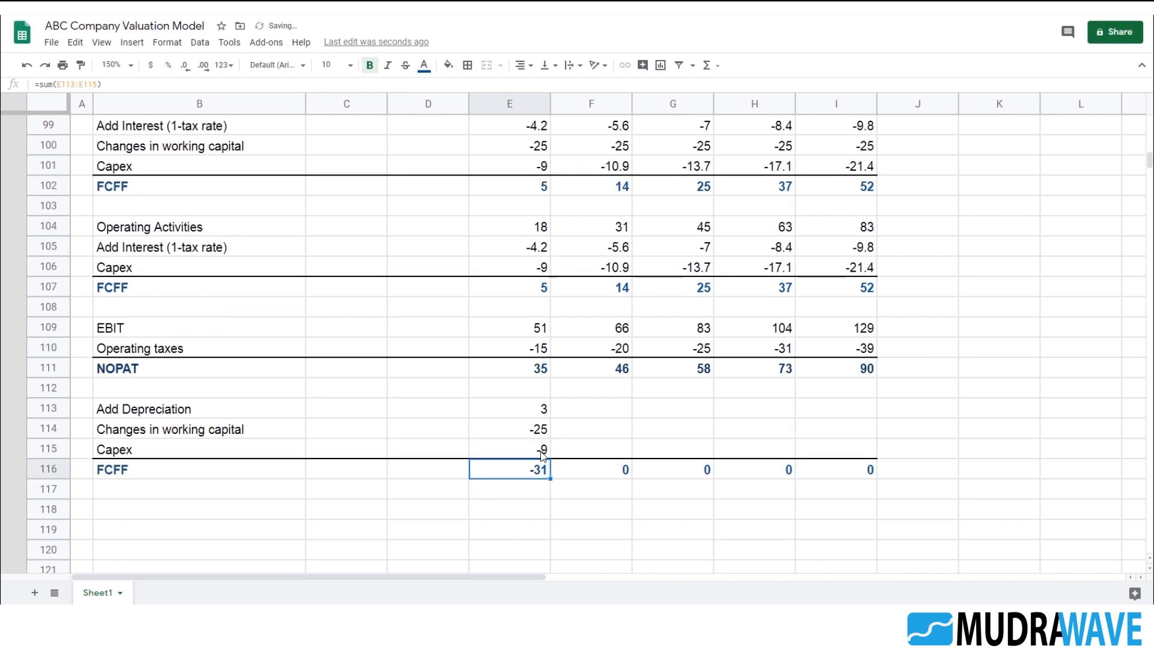
- Calculate the Year 2 E FCFF in E116 as the sum of E111:E115, so that NOPAT is included
type("=s")
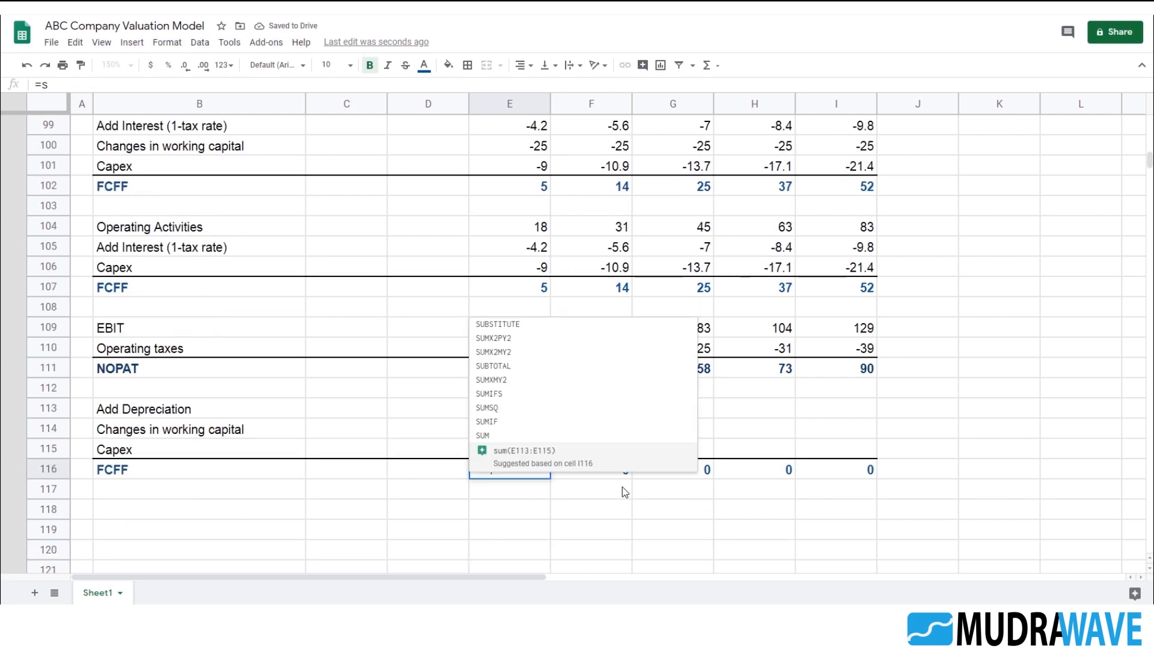
type("um(")
key("Up")
key("shift+Up")
key("shift+Up")
key("shift+Up")
key("shift+Up")
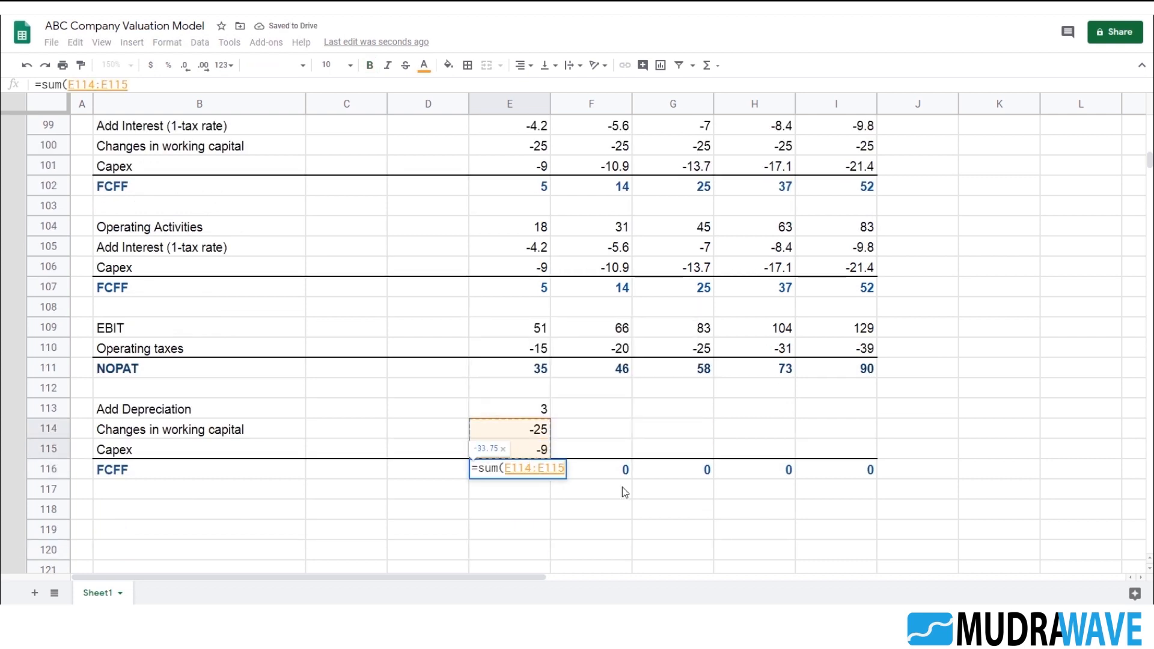
type(")")
key("Return")
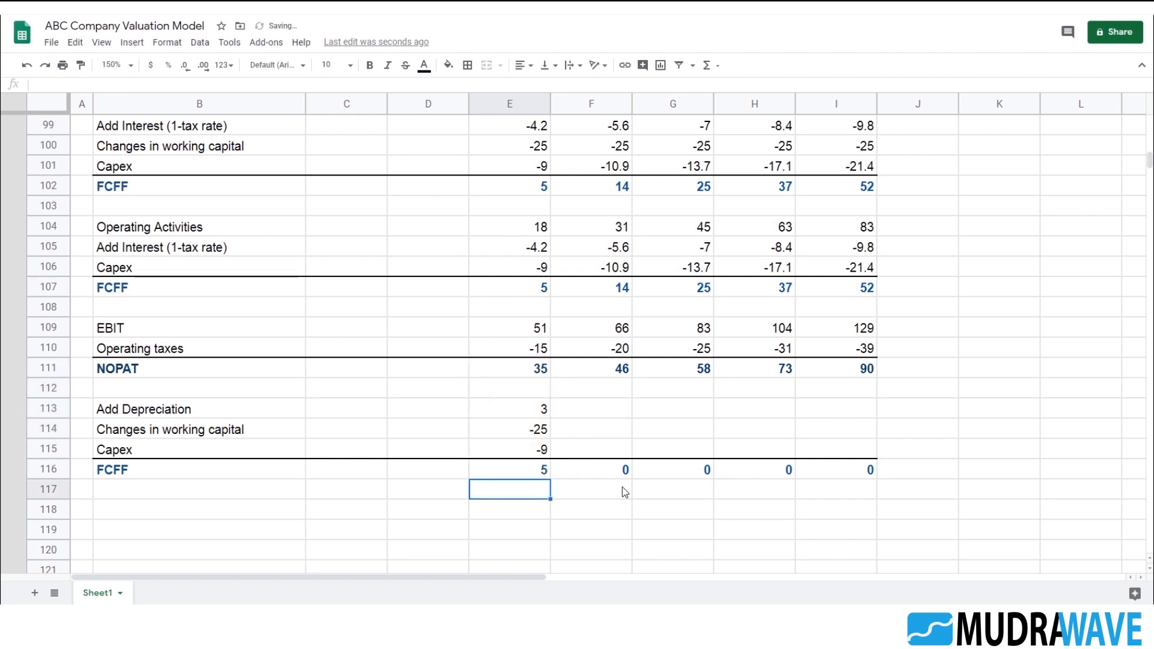
- Fill the FCFF formula in E116 across to Year 6 E in column I
key("Up")
key("shift+Right")
key("shift+Right")
key("shift+Right")
key("shift+Right")
key("ctrl+r")
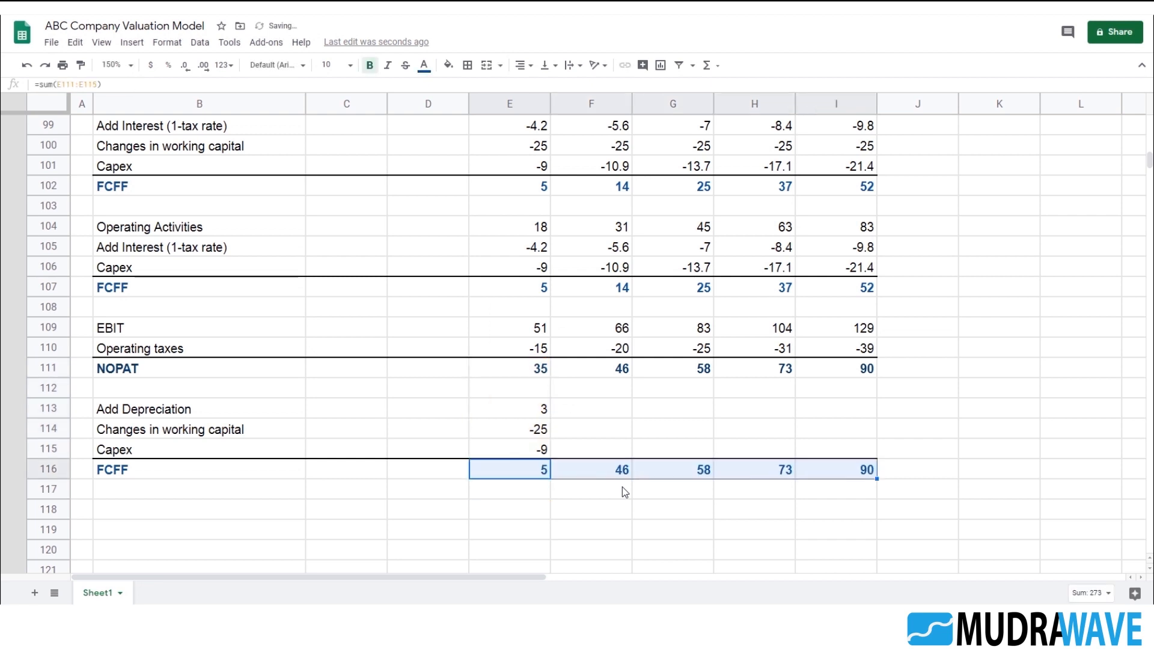
- Fill the depreciation, working capital and Capex formulas in E113:E115 across to Year 6 E in column I
key("Up")
key("Up")
key("Down")
key("shift+Up")
key("shift+Up")
key("shift+Right")
key("shift+Right")
key("shift+Right")
key("shift+Right")
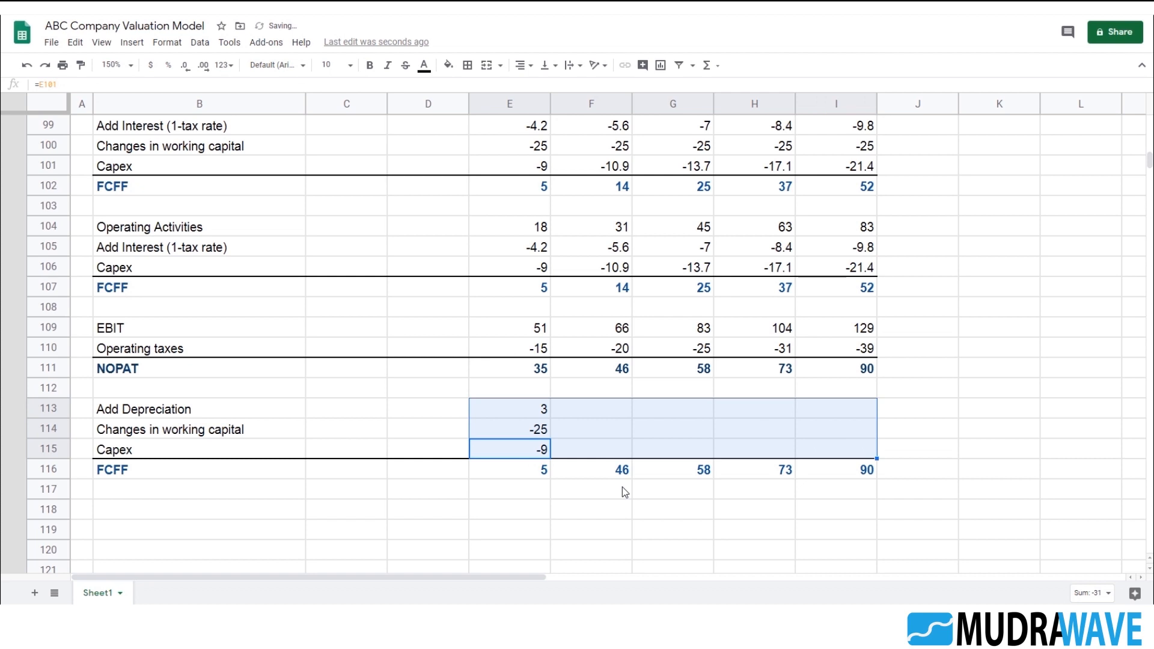
key("ctrl+r")
key("Down")
key("Down")
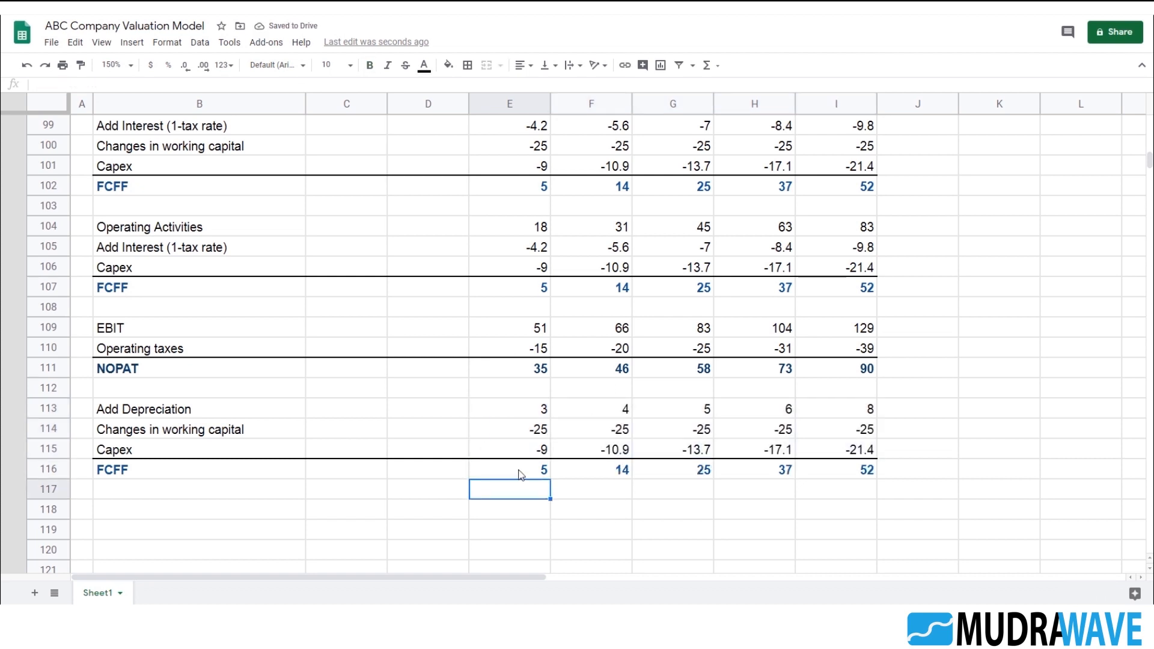
- Compare the FCFF results in rows 116, 107 and 102, and check the NOPAT, EBIT and after-tax interest lines
left_click_drag(521, 475, 804, 481)
left_click_drag(510, 290, 861, 295)
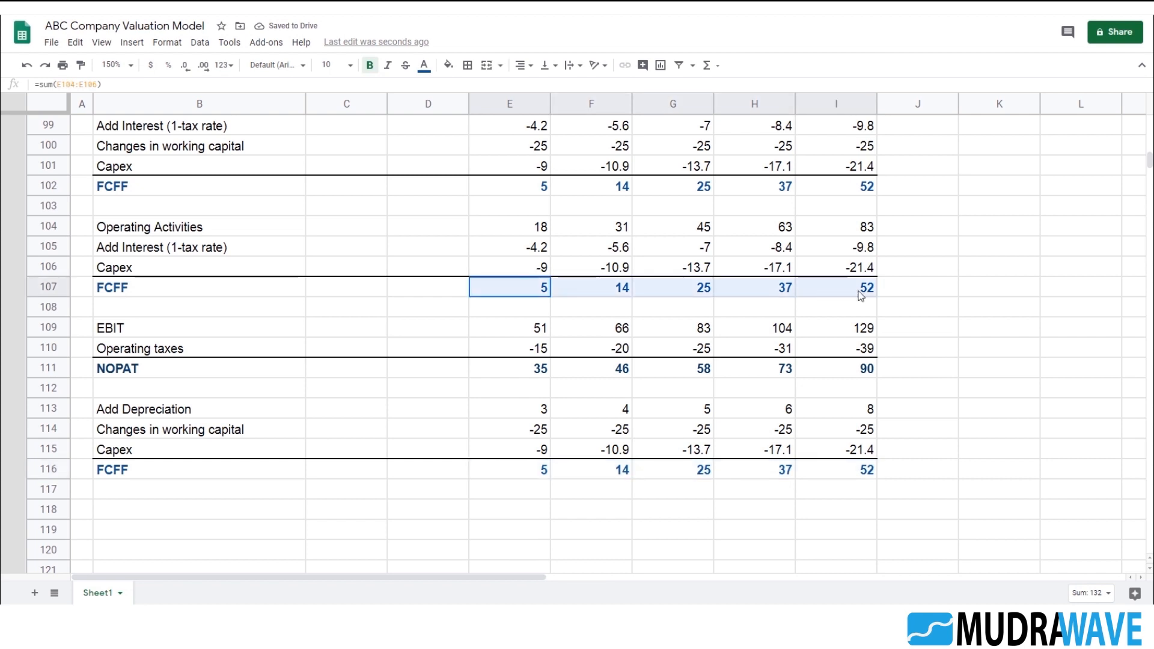
left_click_drag(510, 186, 849, 191)
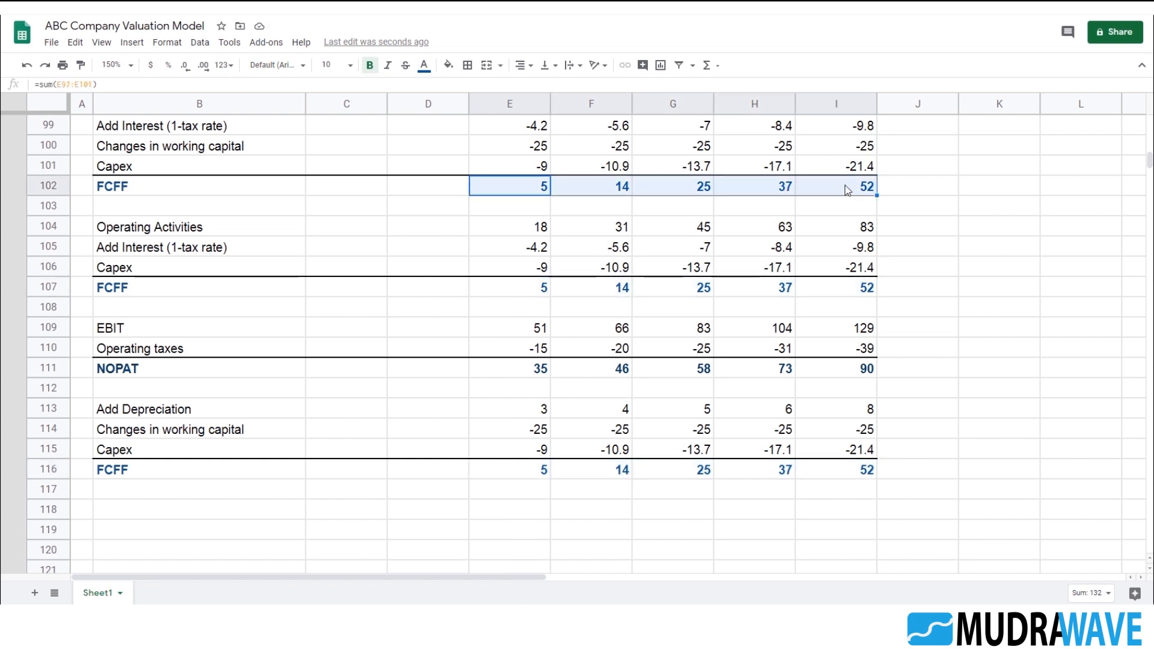
left_click(160, 373)
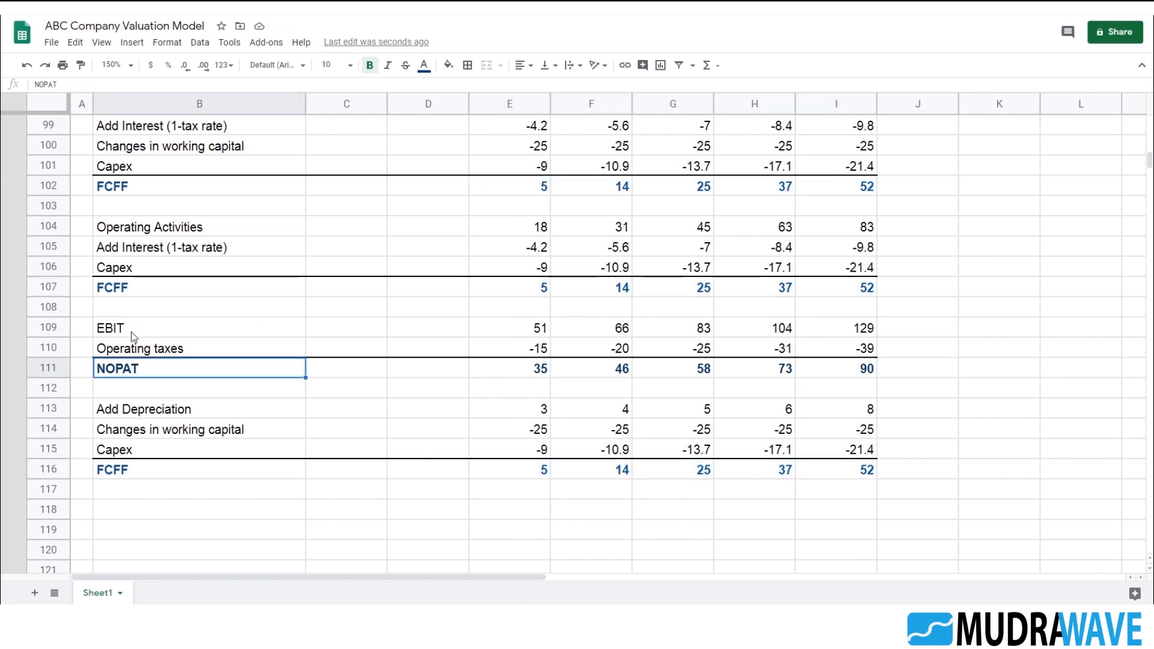
left_click(131, 332)
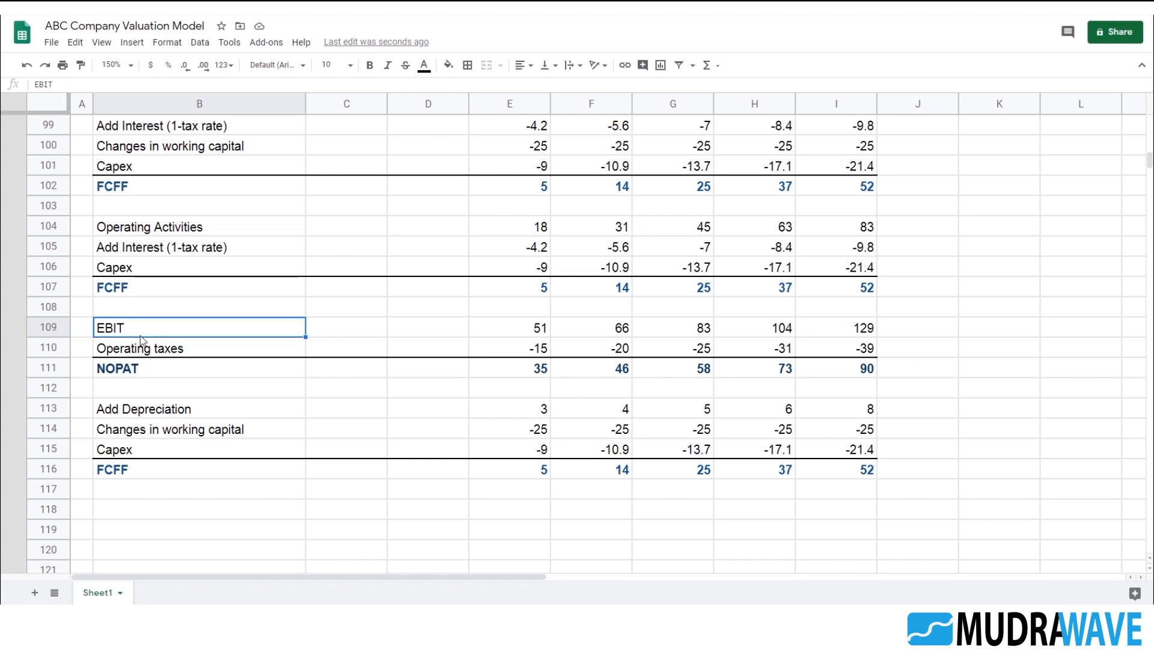
scroll(144, 339, "up", 2)
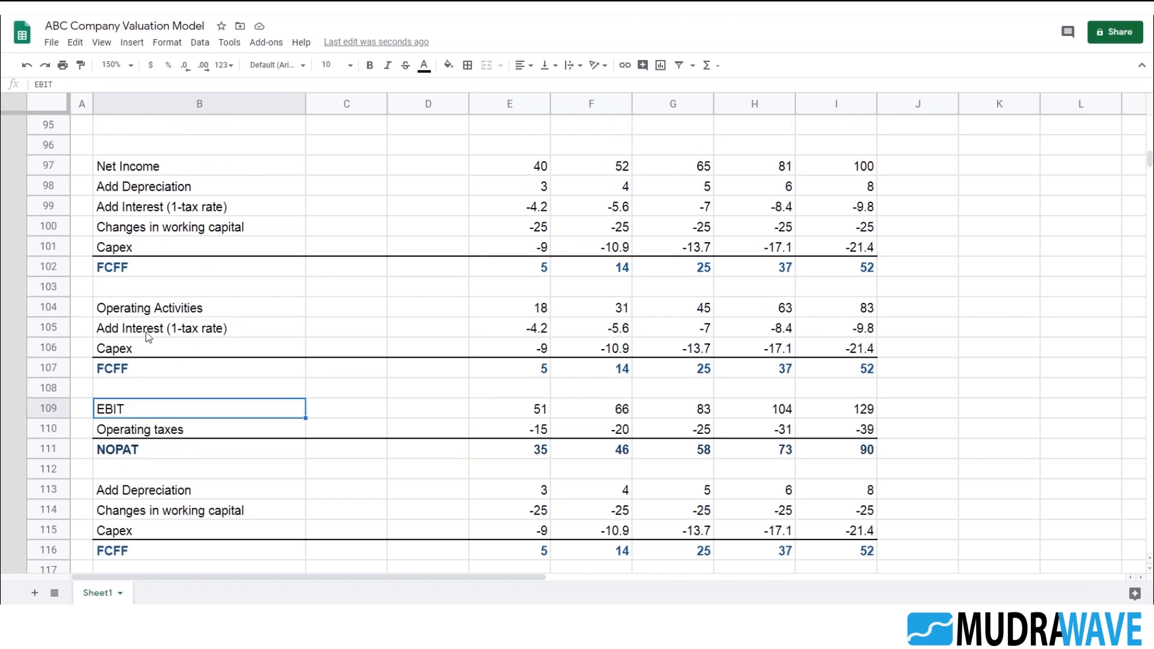
left_click(118, 334)
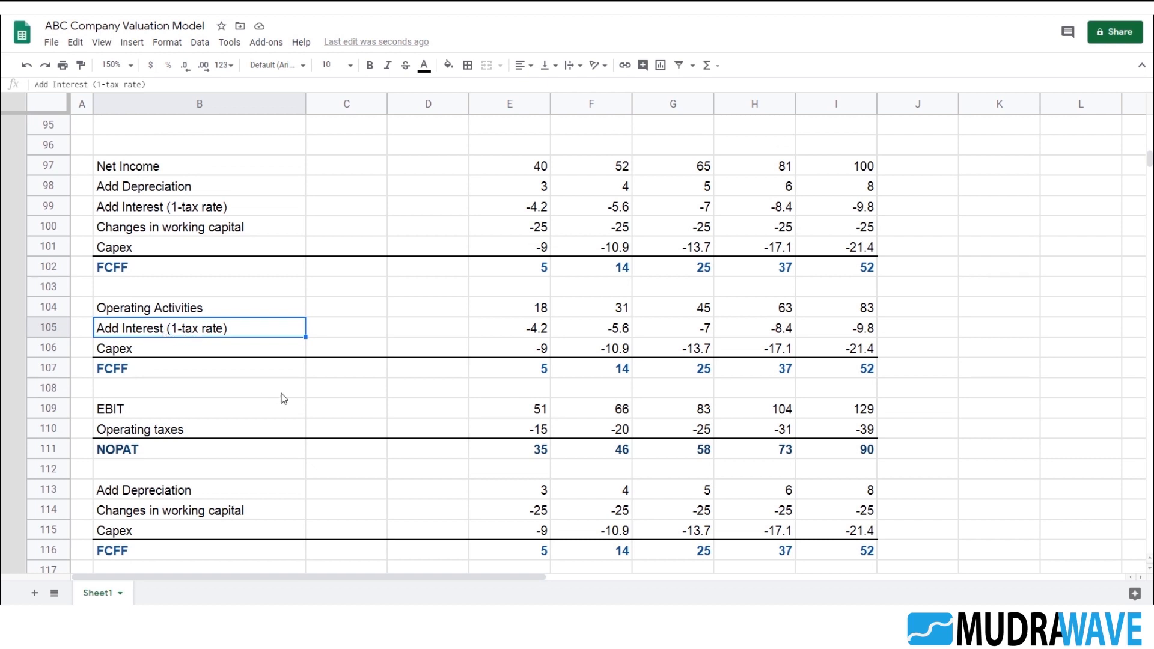
- Review the Debt and FCFF entries in the Financing row 17 against the EBIT-based FCFF calculation starting in row 109
scroll(283, 394, "up", 10)
scroll(284, 391, "up", 15)
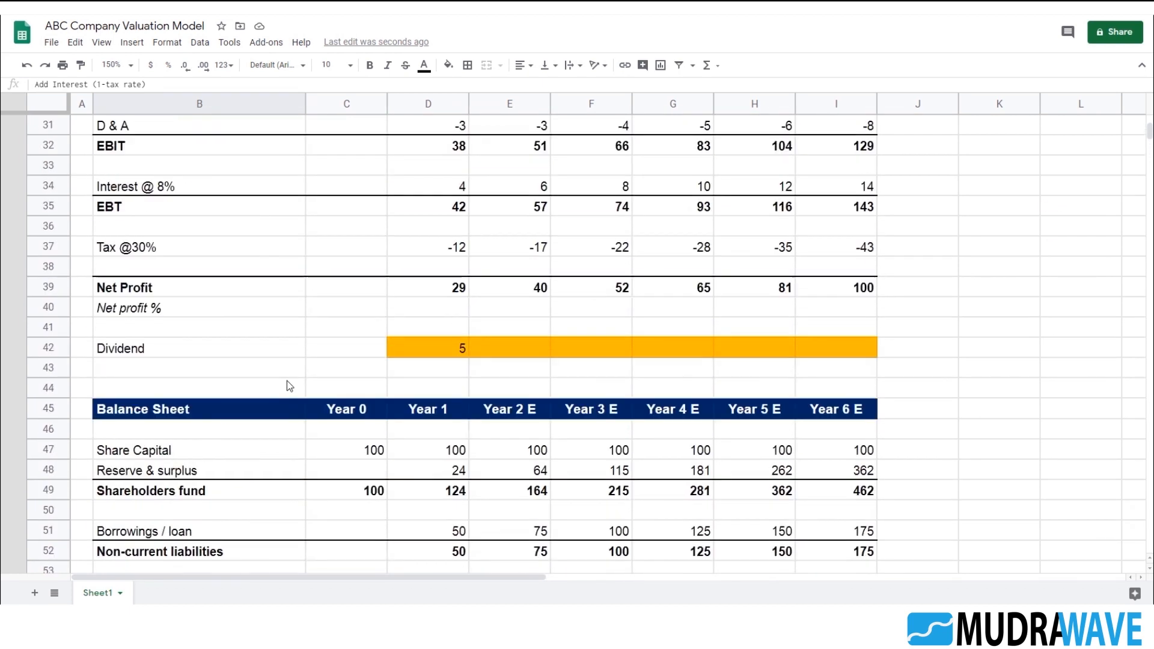
left_click(445, 166)
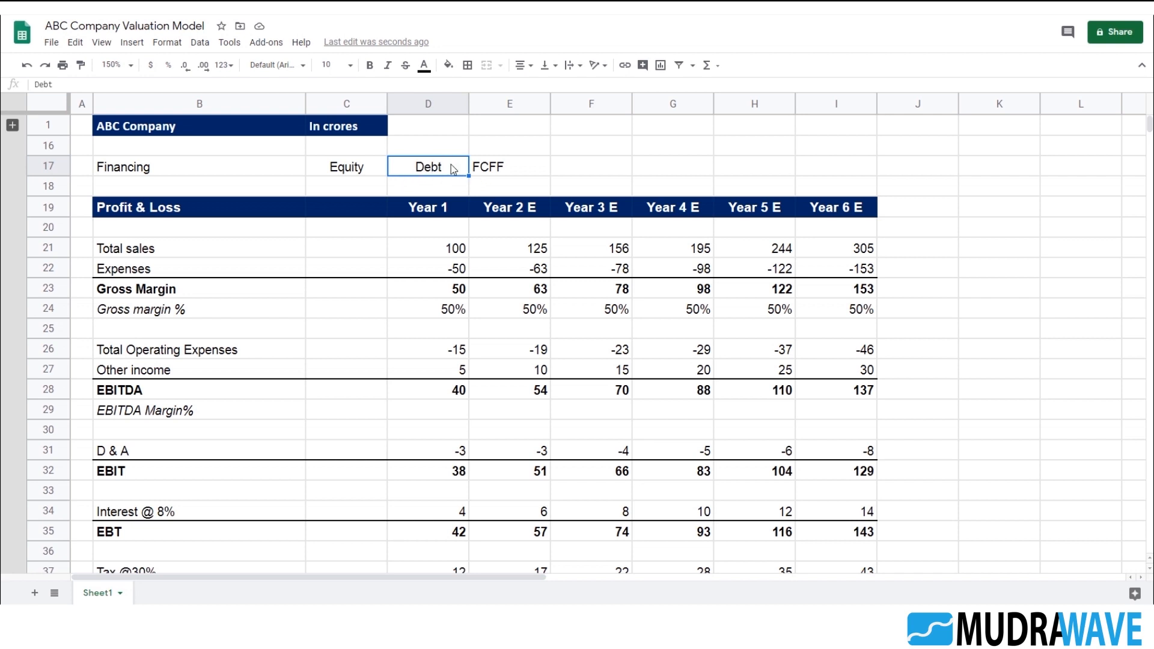
left_click(498, 174)
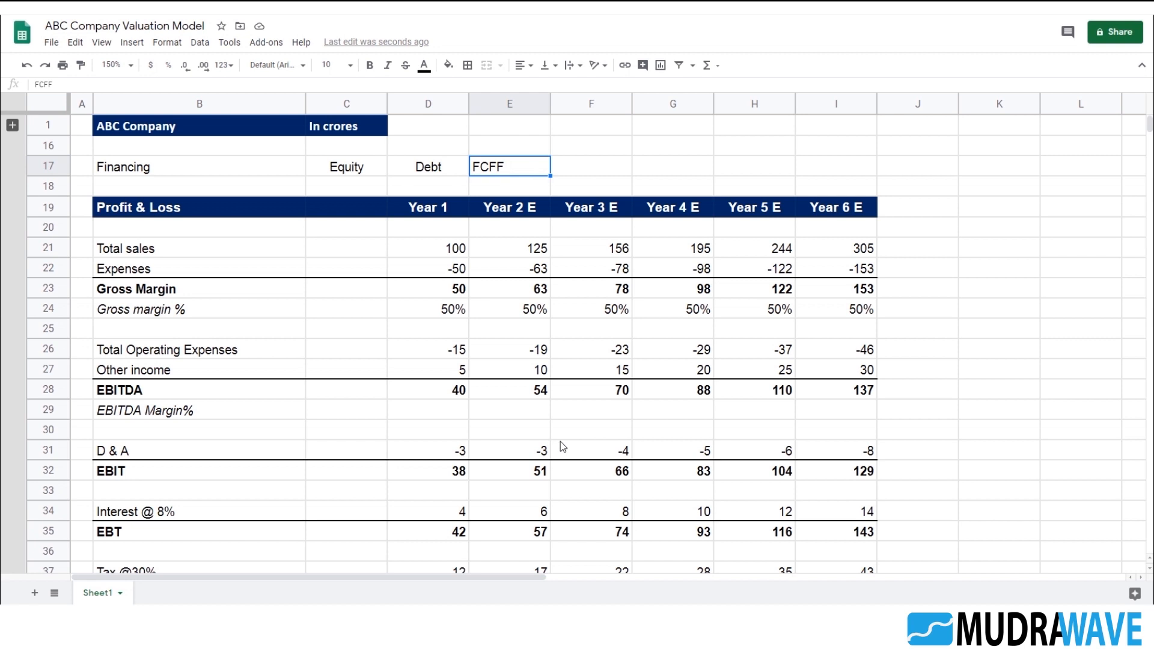
scroll(561, 442, "down", 20)
scroll(563, 414, "down", 7)
left_click(125, 246)
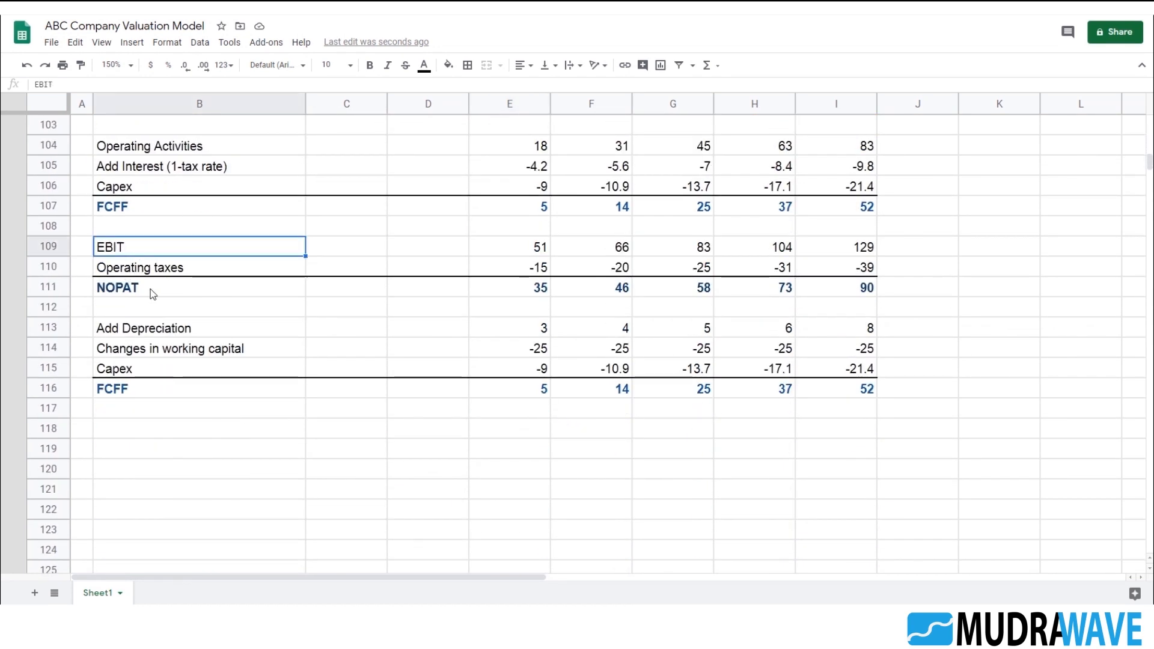
- Review the operating taxes formula in E110 and the NOPAT-based FCFF results across row 116
left_click(157, 269)
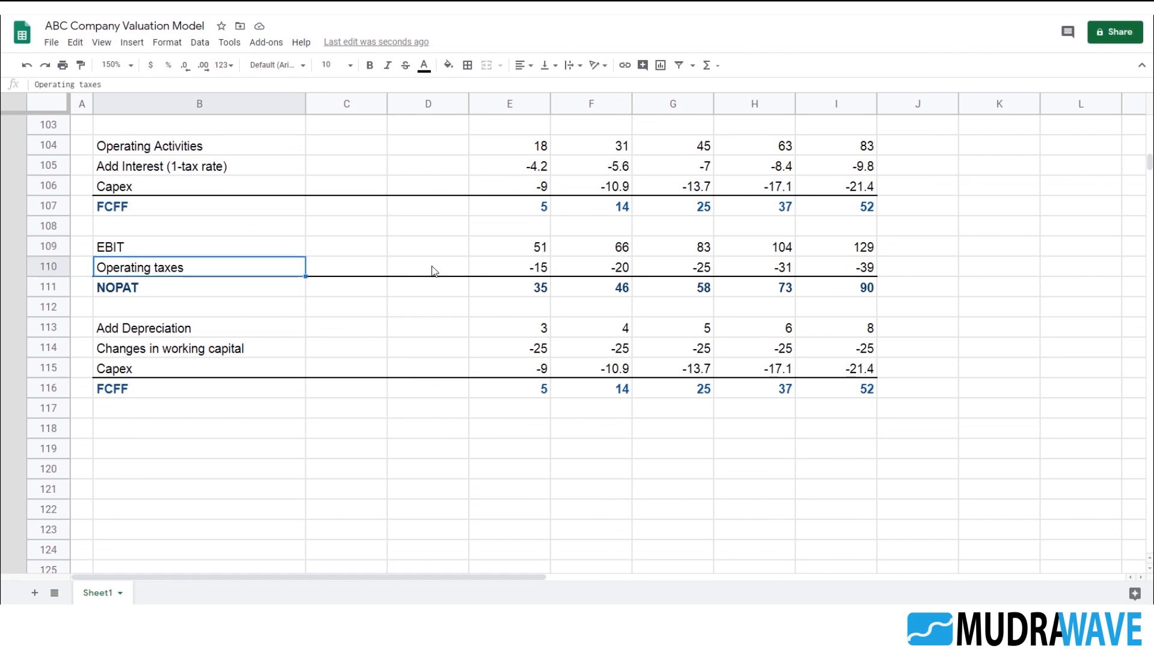
left_click(512, 268)
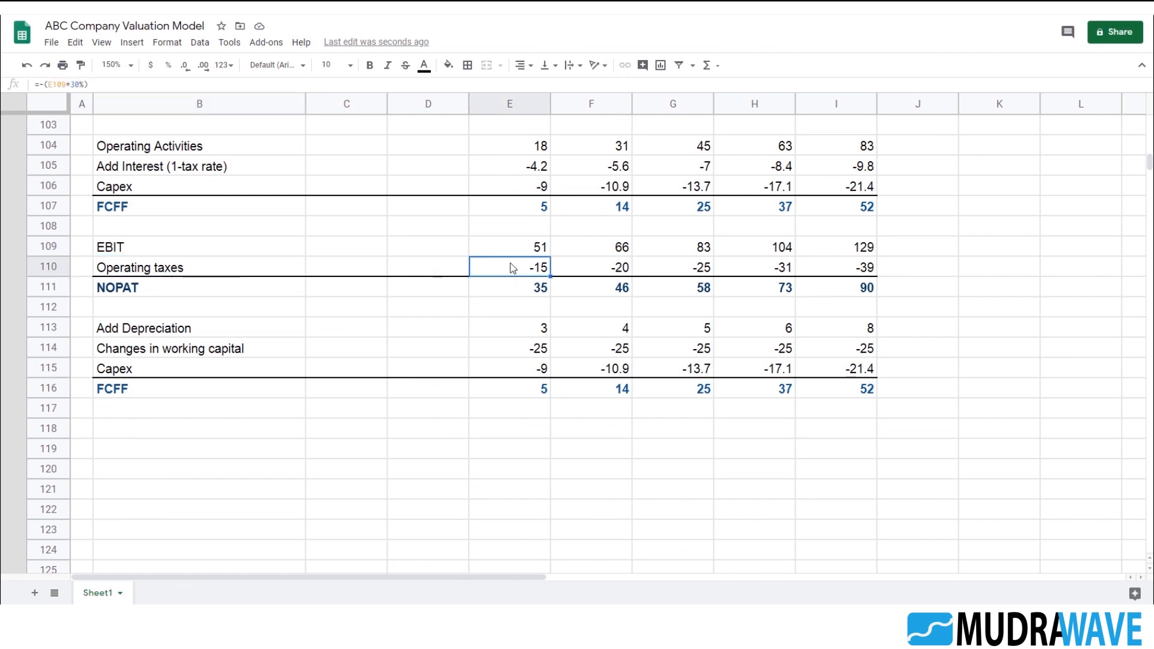
left_click(144, 394)
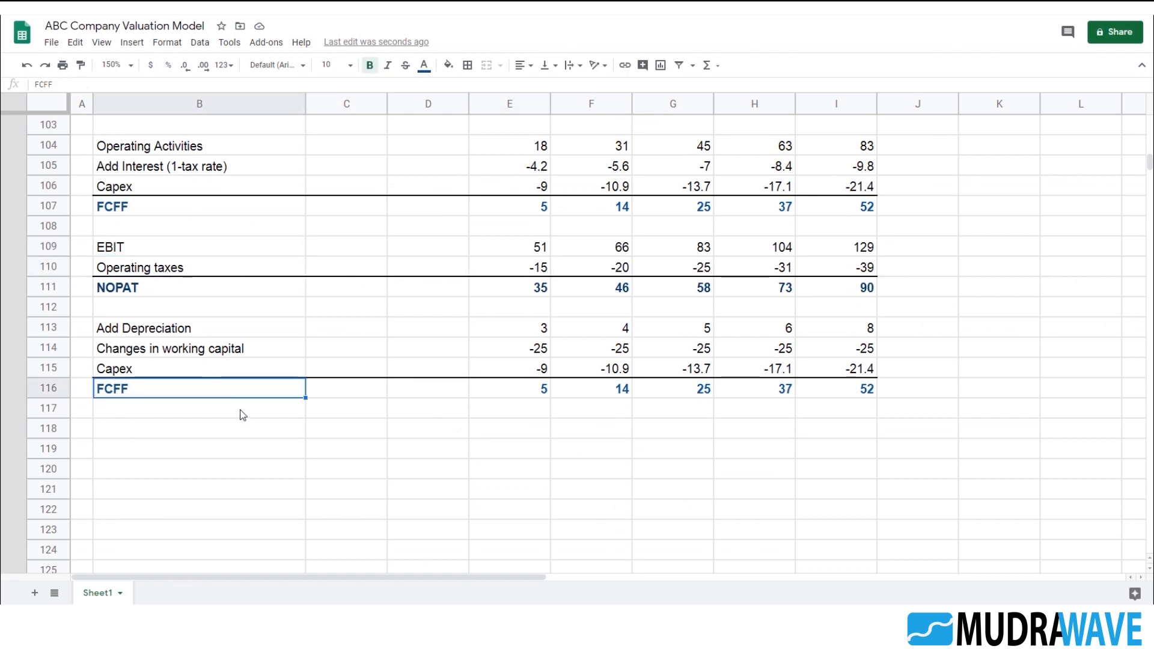
left_click_drag(122, 390, 853, 390)
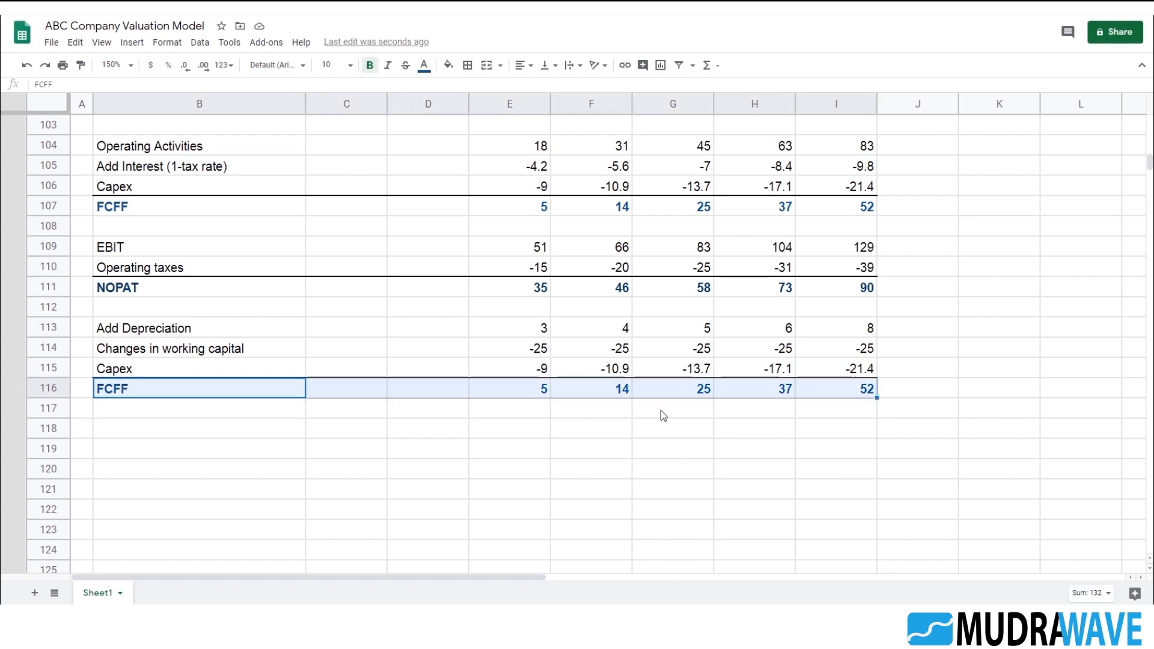
- Enter the heading "Weighted average cost of capital (WACC)" in B118, below the last FCFF row
left_click(172, 434)
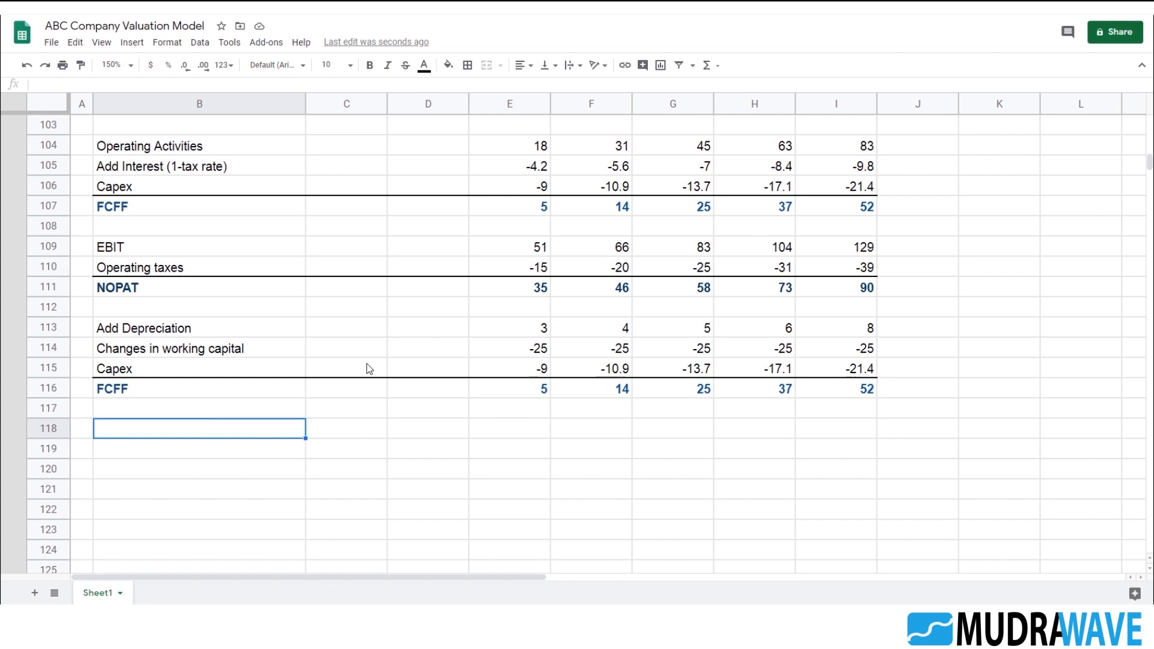
type("We")
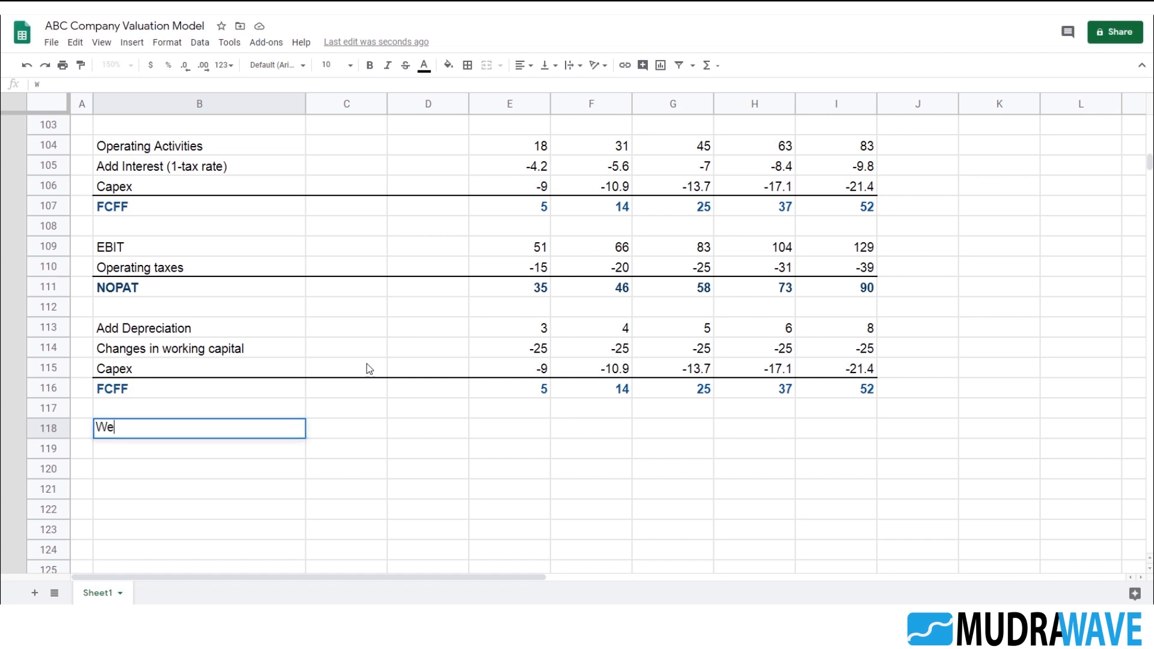
type("ighted average co")
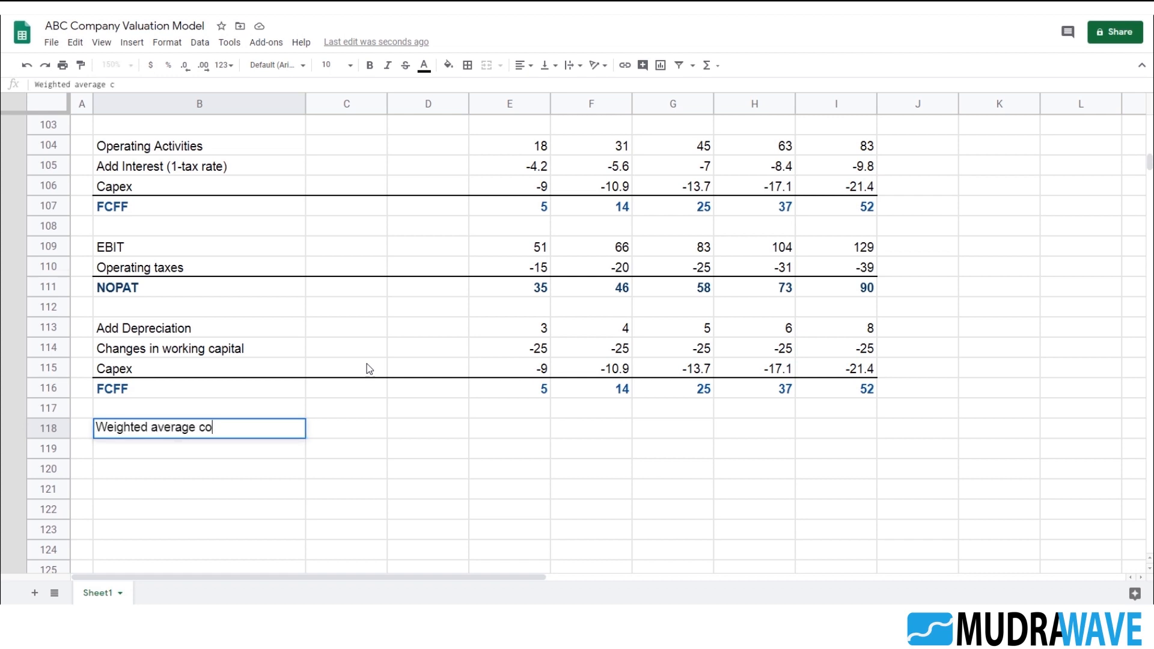
type("st of capital")
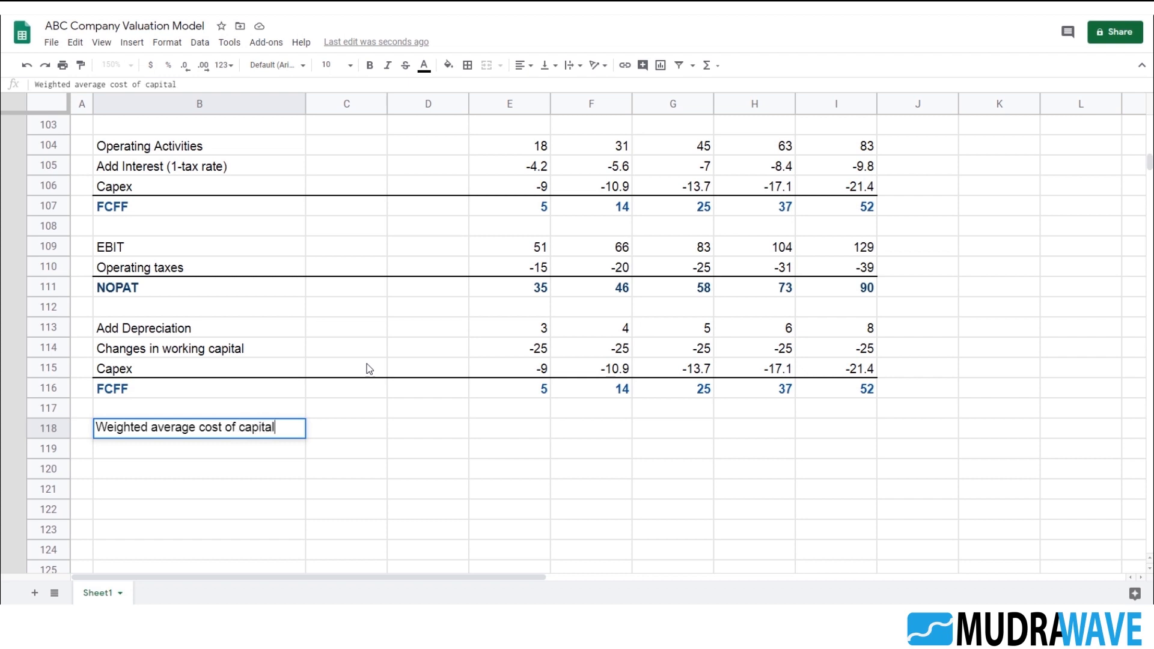
type(" (WACC)")
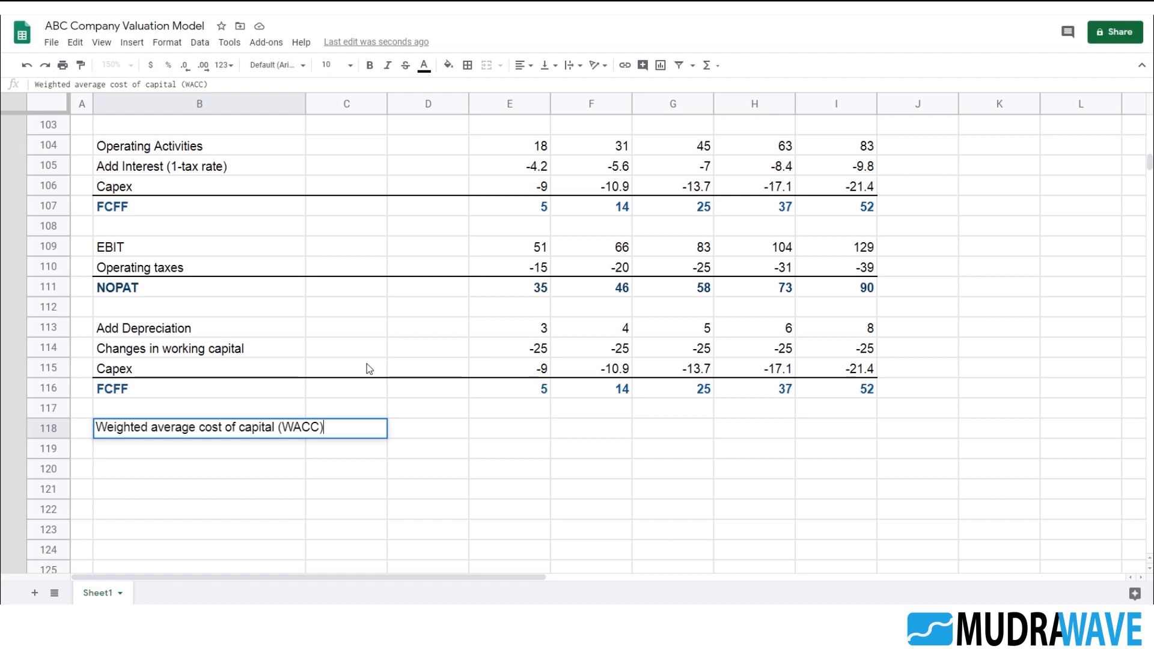
key("Return")
- Format the WACC heading in B118 as bold dark blue text
left_click(233, 437)
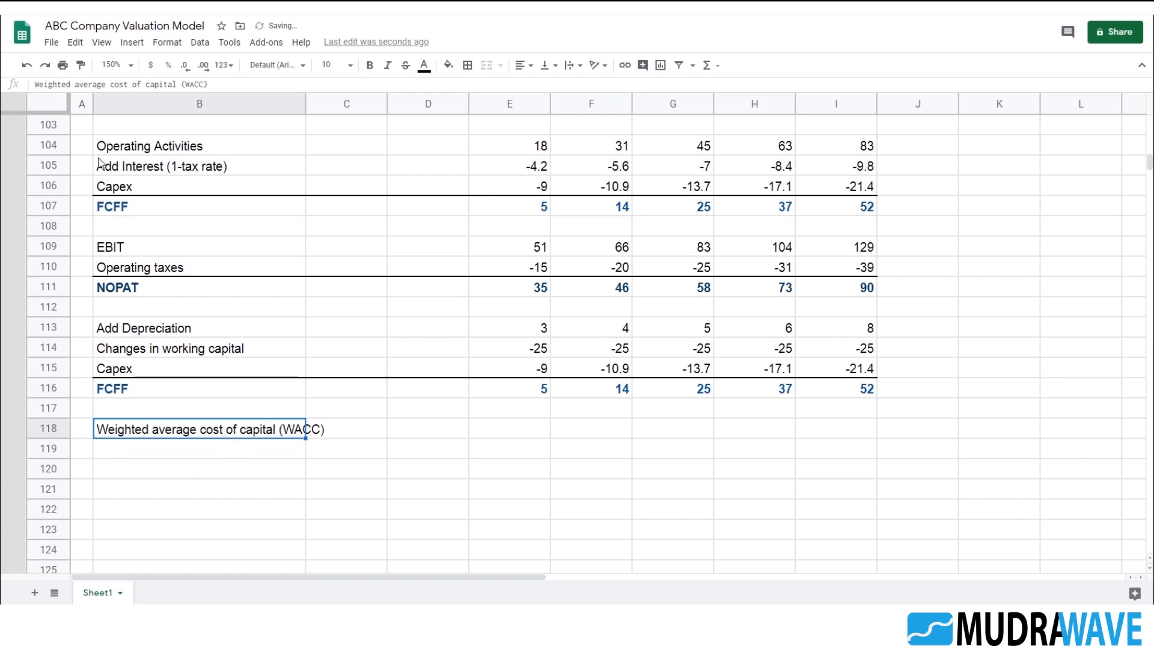
left_click(370, 65)
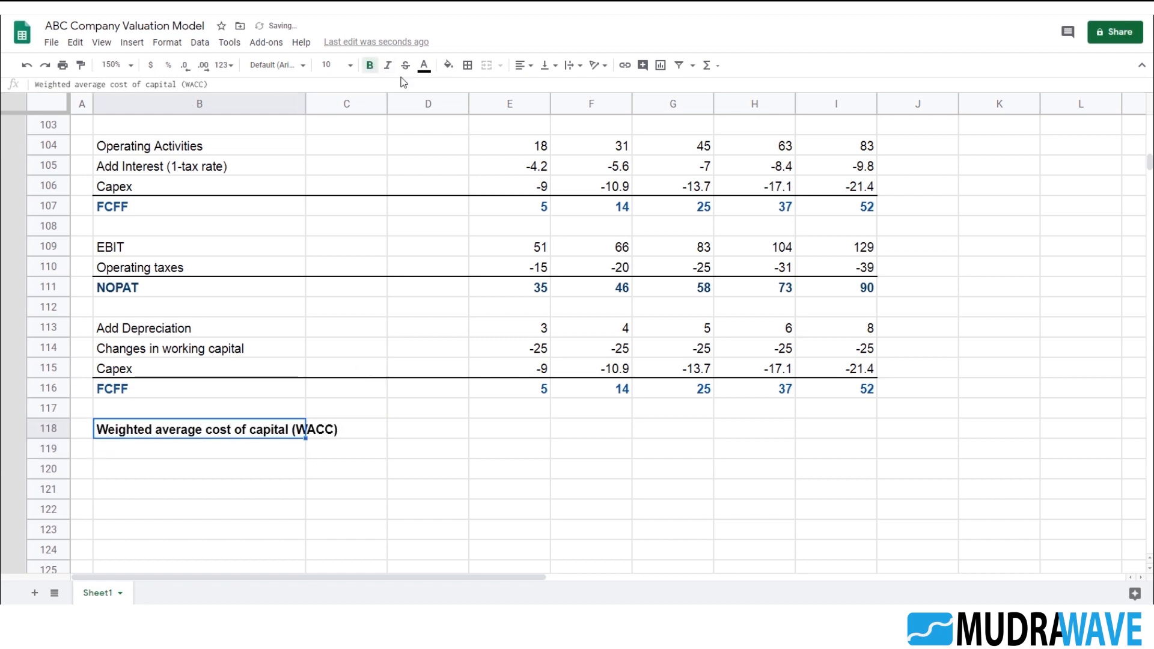
left_click(424, 65)
left_click(528, 215)
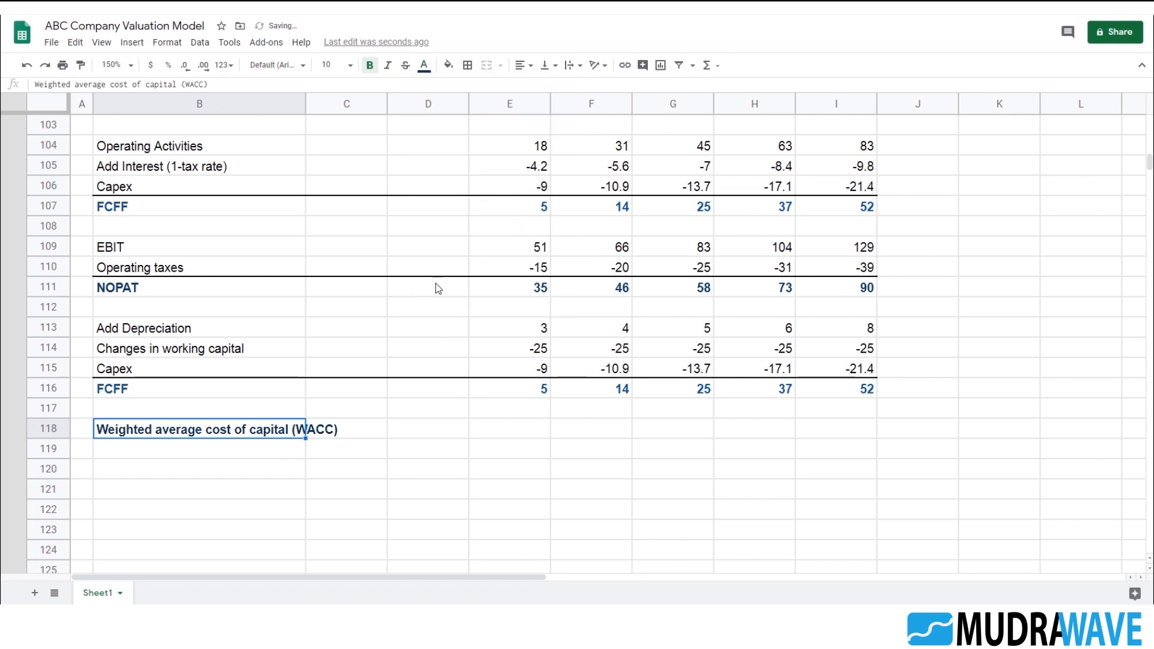
- Label cells B120 and B121 under the WACC heading as "Equity" and "Debt"
key("Down")
scroll(347, 466, "down", 1)
key("Down")
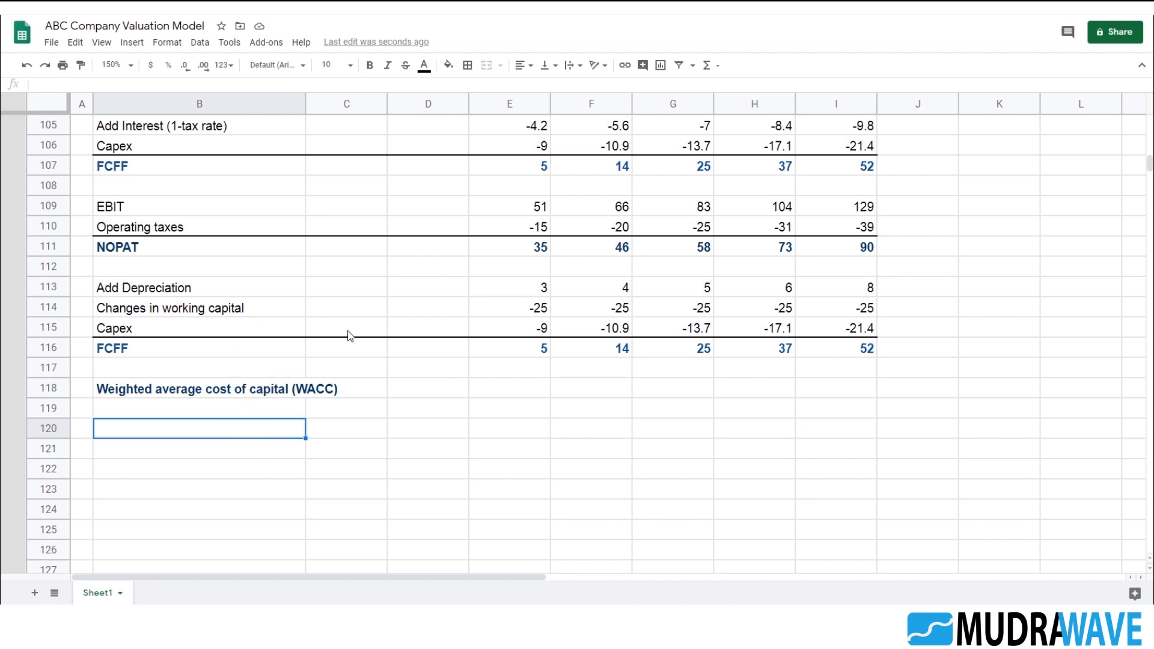
scroll(358, 337, "up", 8)
scroll(359, 336, "up", 20)
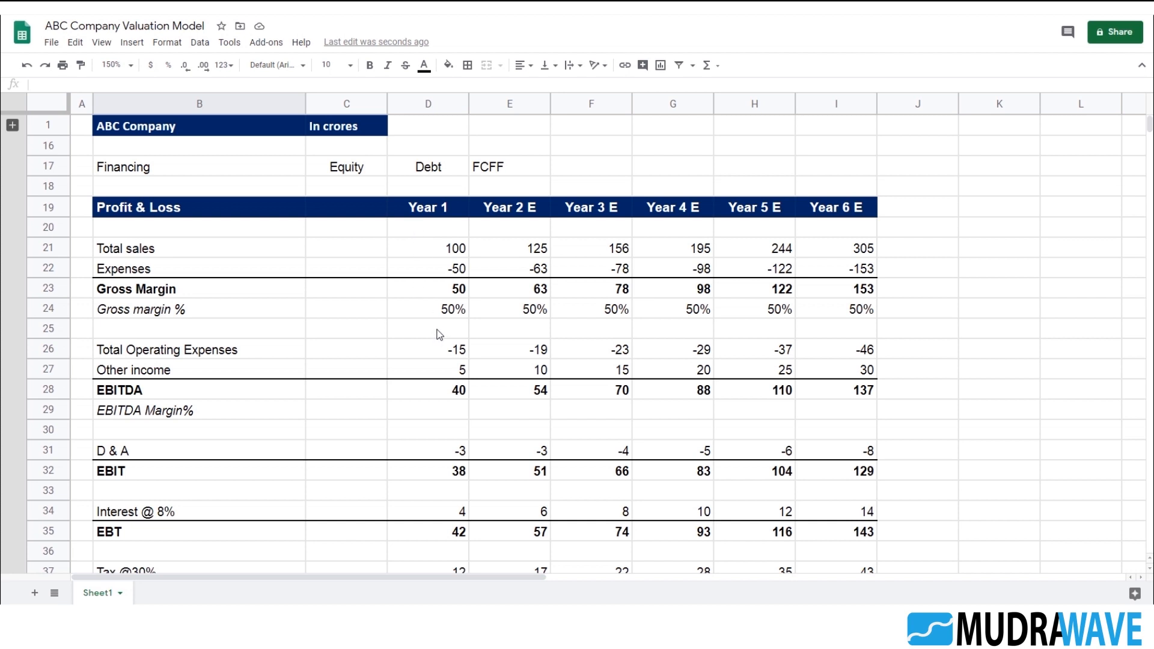
scroll(439, 335, "down", 20)
scroll(457, 241, "down", 9)
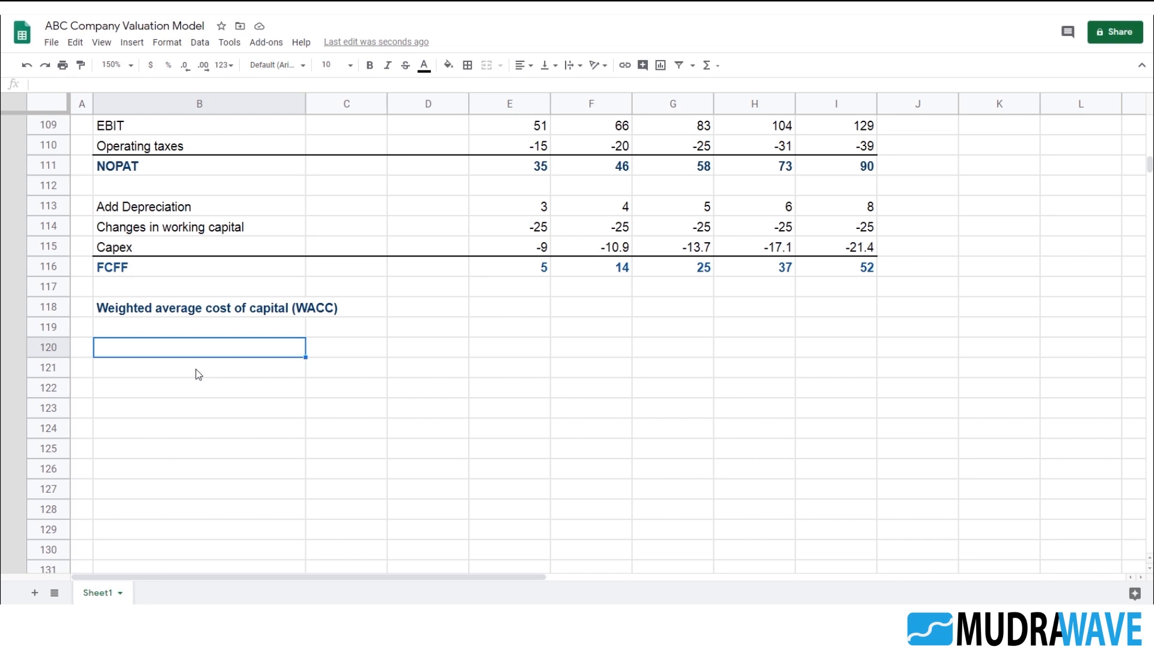
type("Equity")
key("Return")
type("Dent")
key("BackSpace")
key("BackSpace")
type("bt")
key("Return")
- Link the Equity amount in C120 to the Year 1 Shareholders fund in D49 of the Balance Sheet
key("Up")
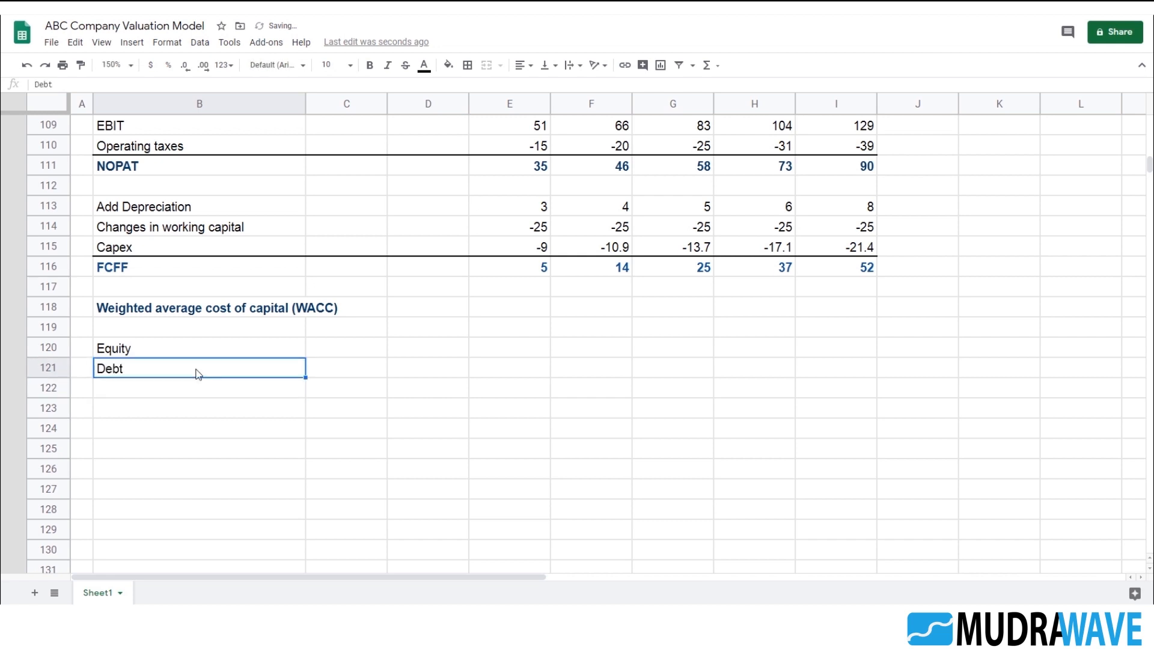
key("Up")
key("Right")
type("=")
scroll(399, 360, "up", 5)
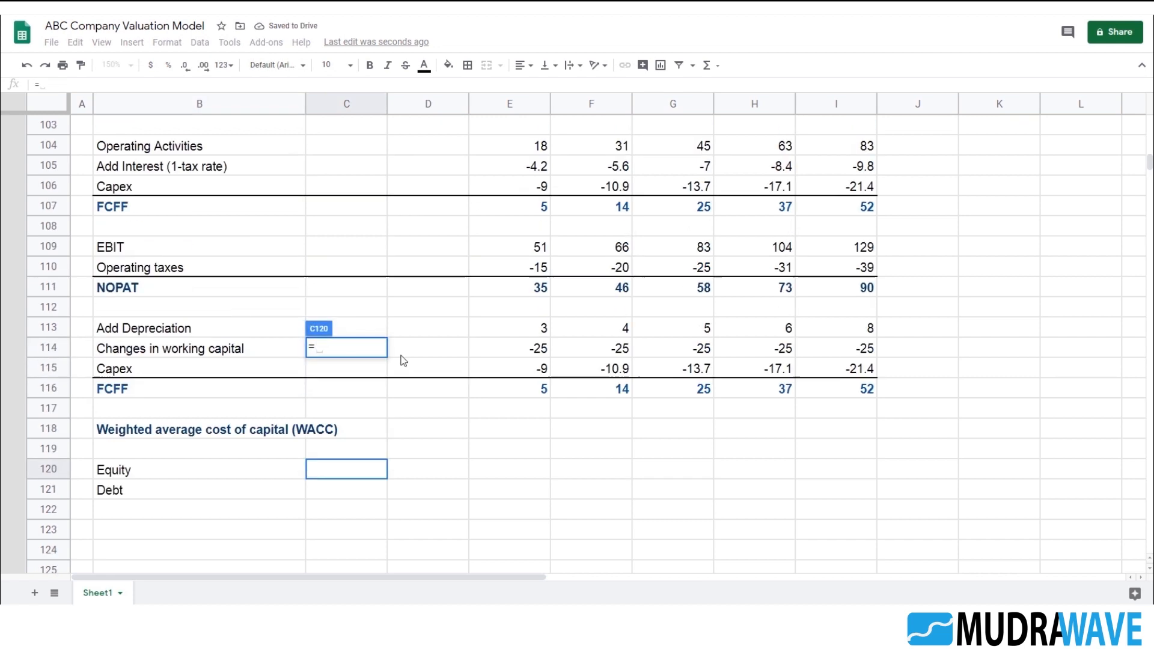
scroll(525, 340, "up", 10)
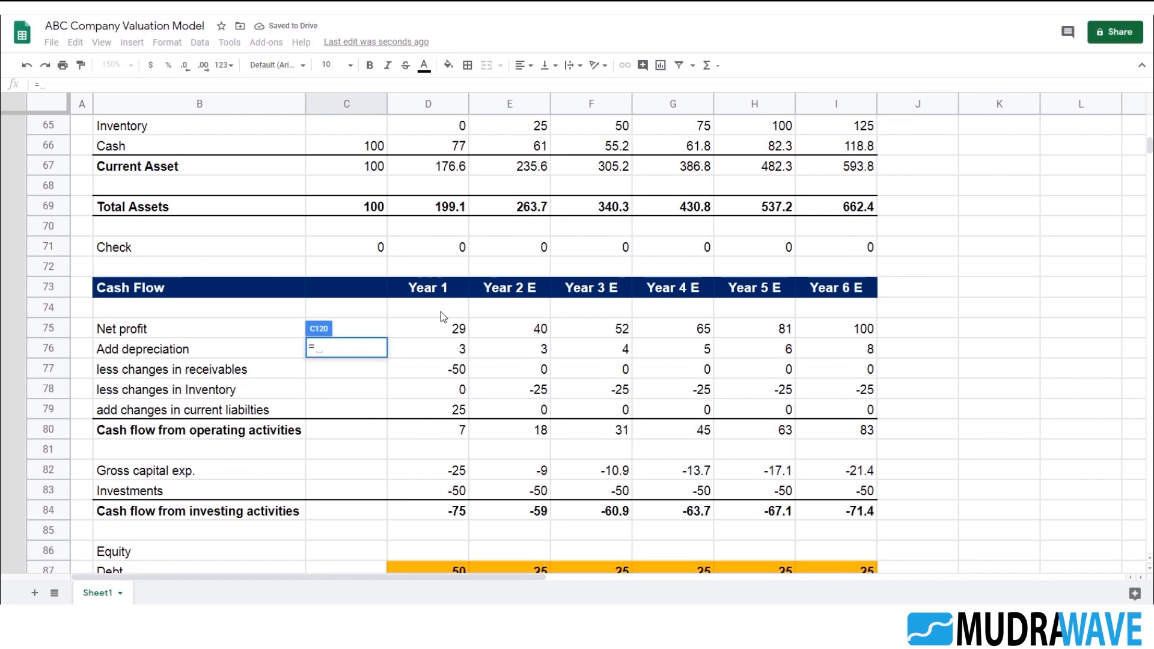
scroll(428, 387, "up", 7)
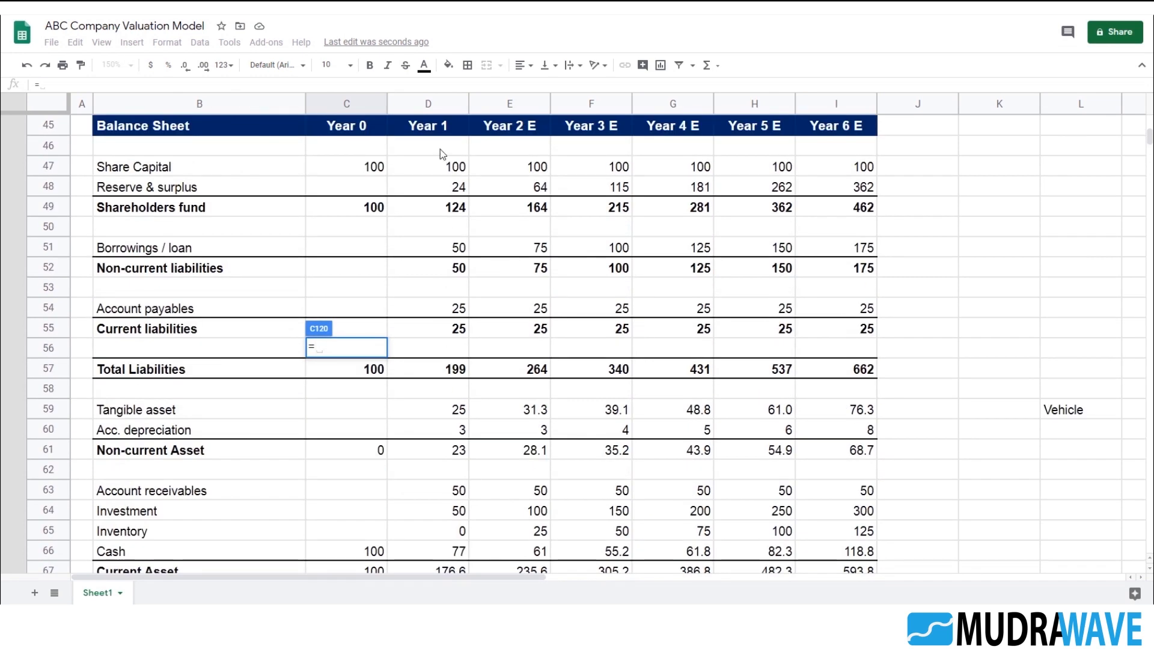
scroll(445, 243, "up", 1)
left_click(462, 253)
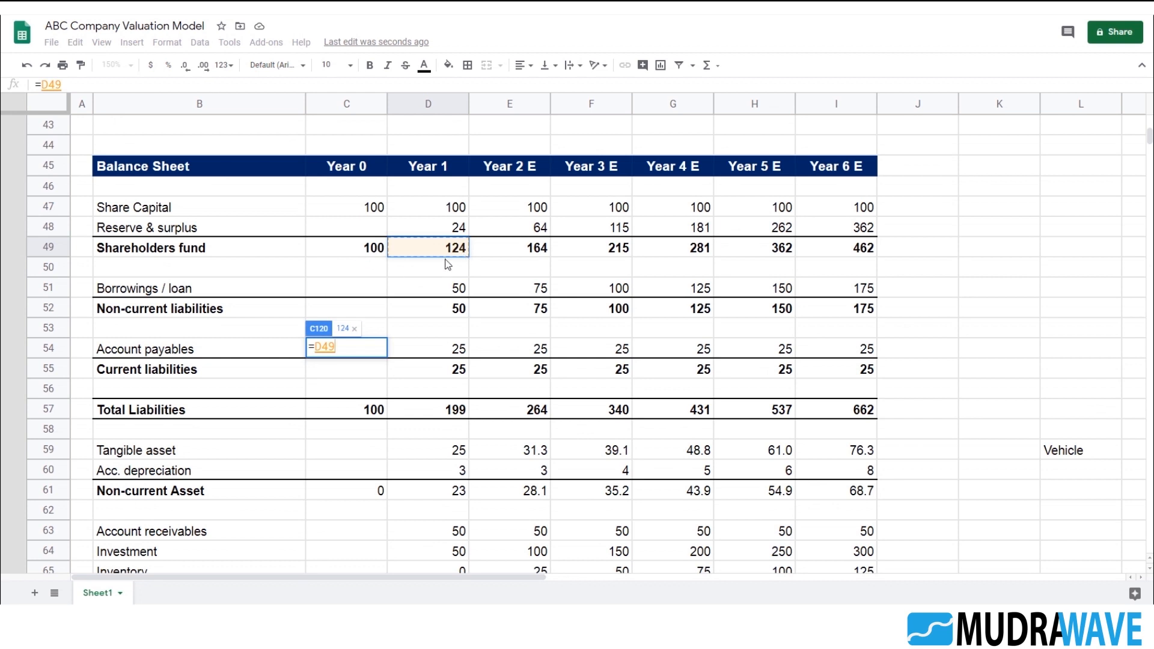
key("Return")
- Link the Debt amount in C121 to the Year 1 Borrowings / loan in D51 of the Balance Sheet
type("=")
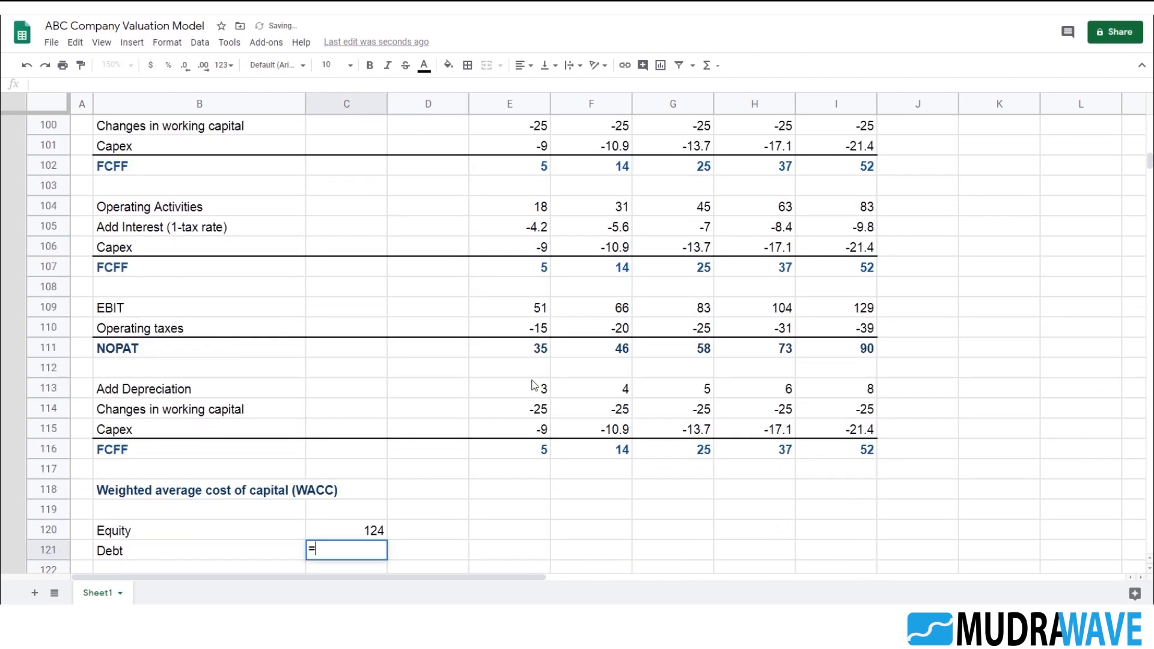
scroll(516, 365, "up", 3)
scroll(516, 359, "up", 12)
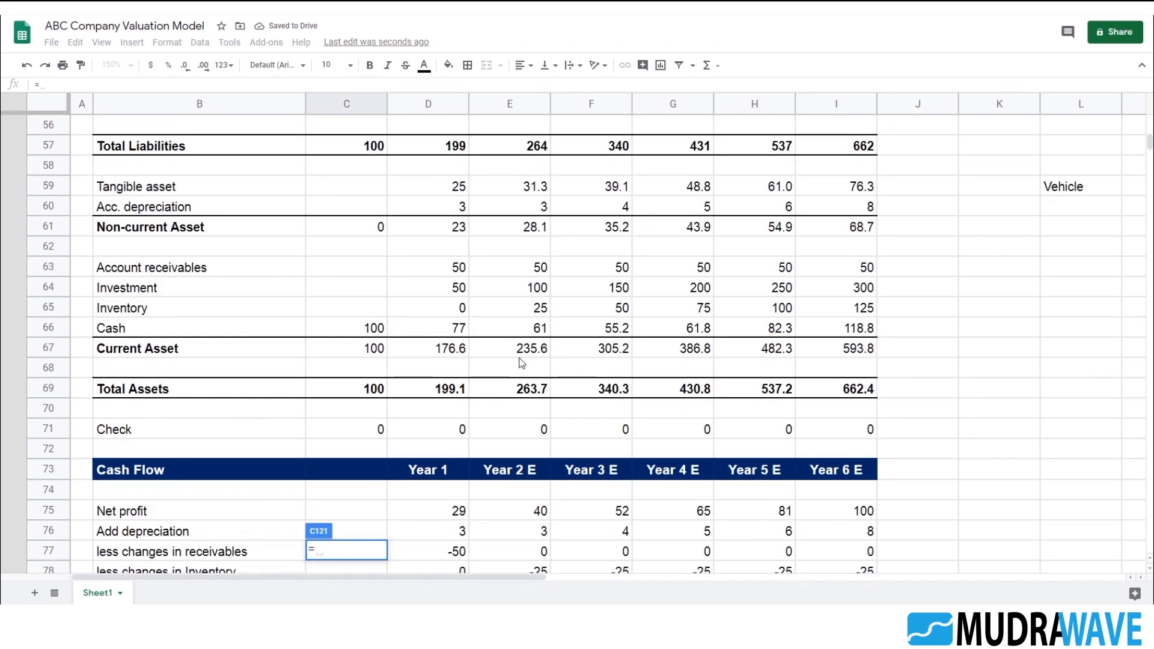
scroll(187, 338, "up", 3)
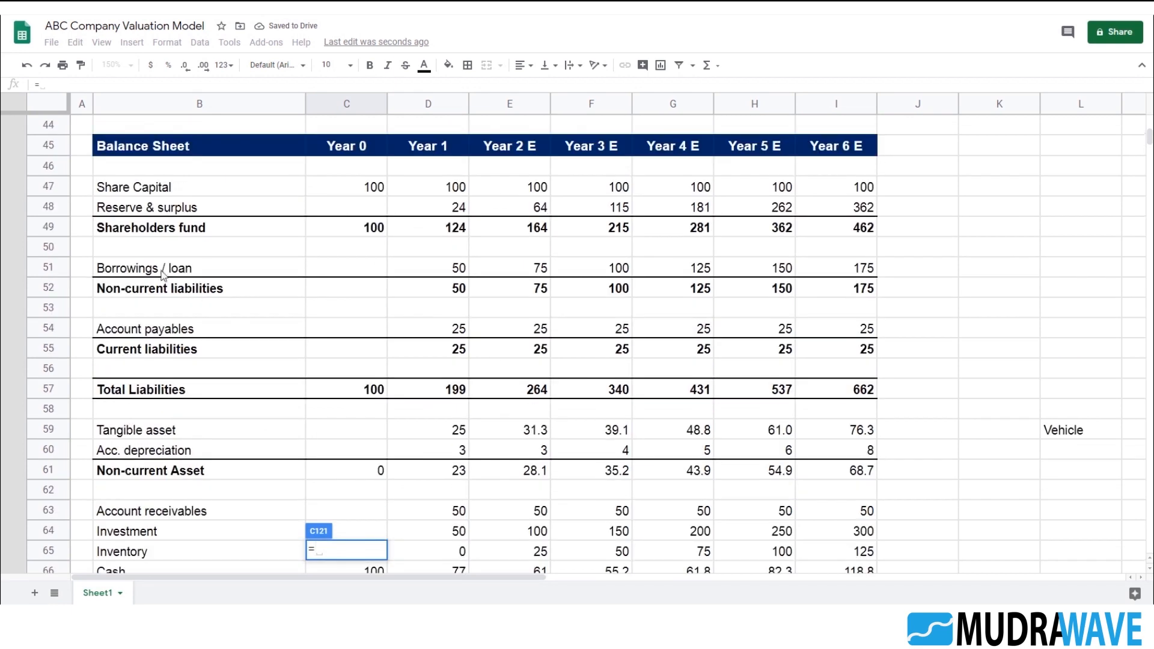
left_click(452, 271)
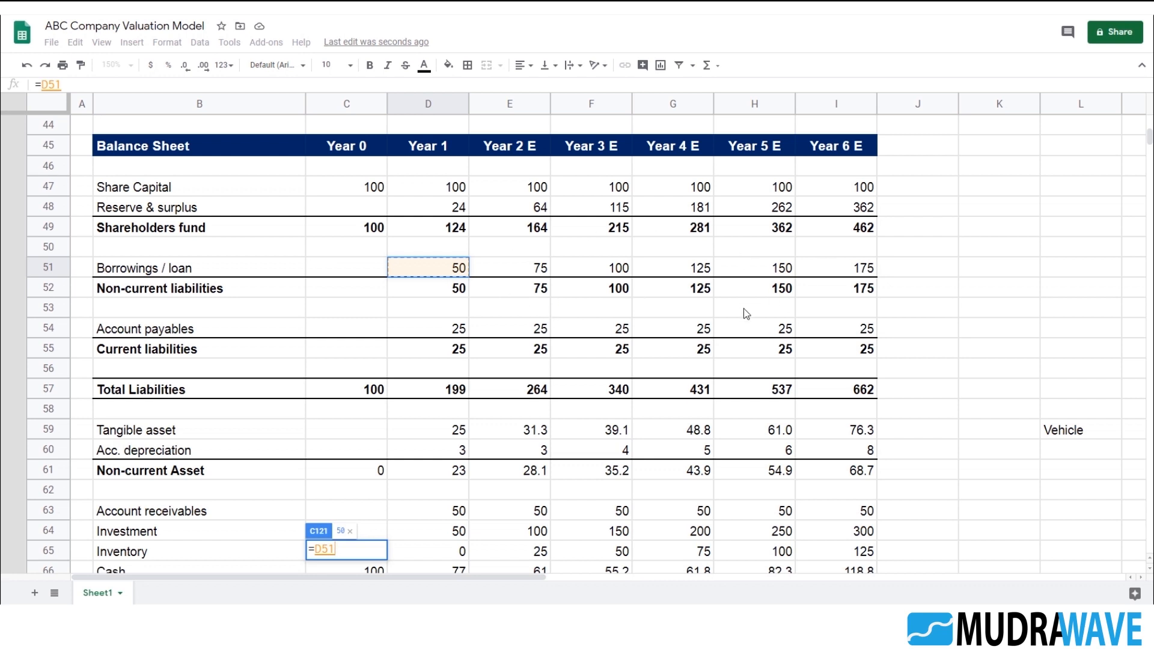
key("Return")
- Add a "Total" row in B122 with the sum of C120:C121 in C122
scroll(165, 474, "down", 1)
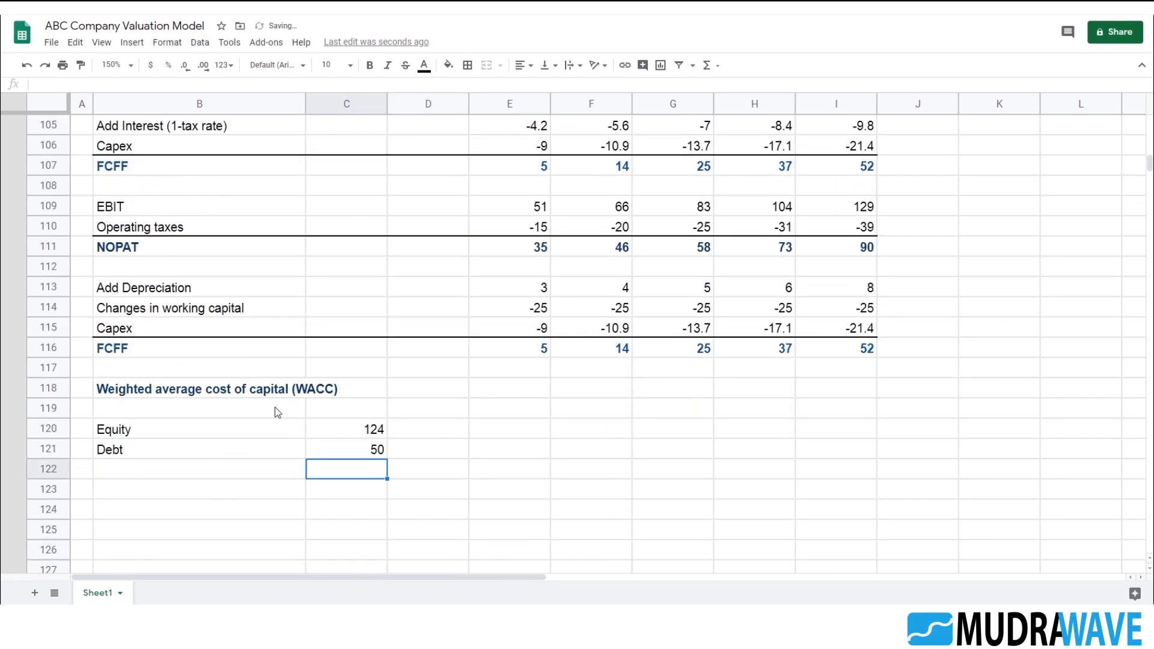
left_click(164, 473)
type("Total")
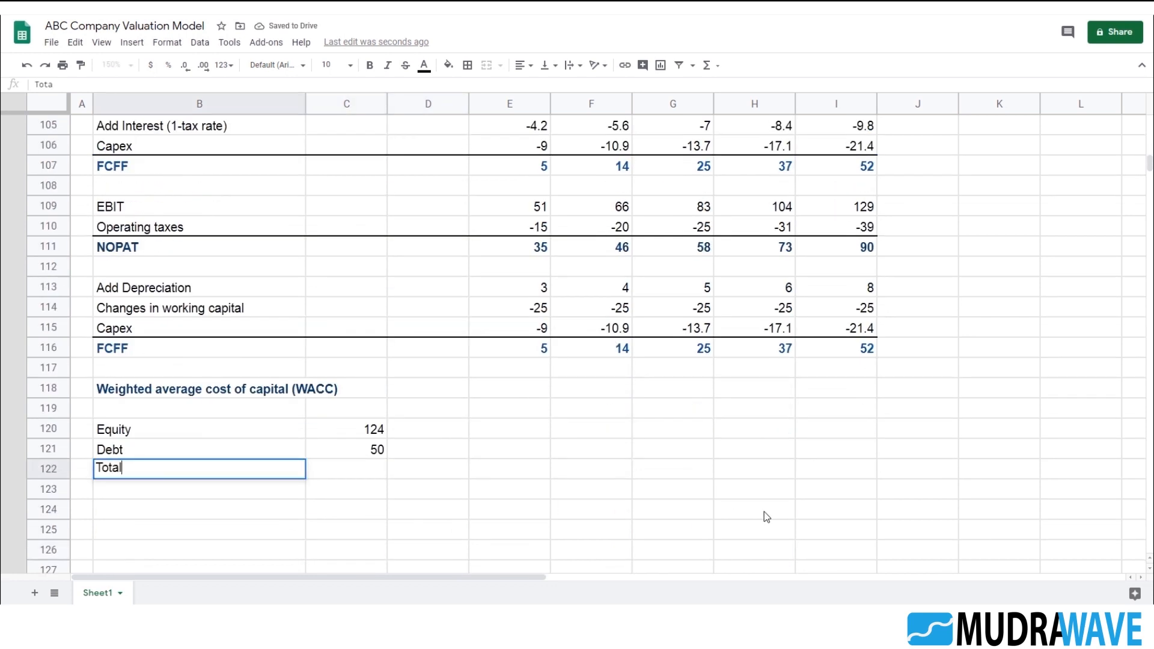
key("Tab")
type("=sum")
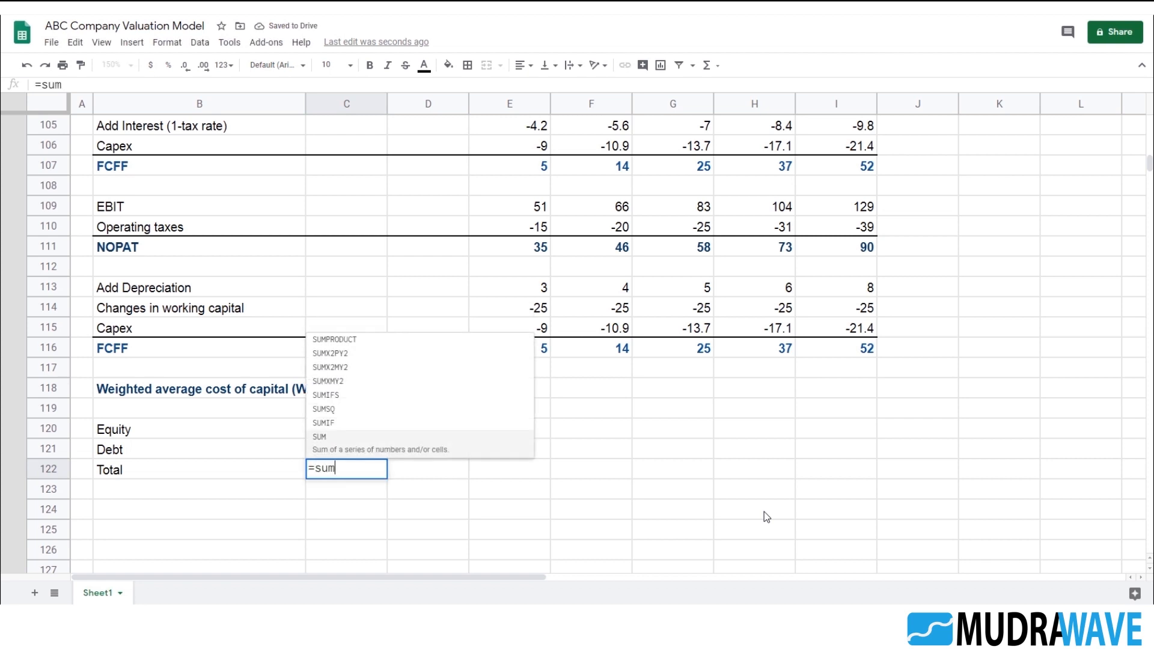
type("(")
key("Up")
key("shift+Up")
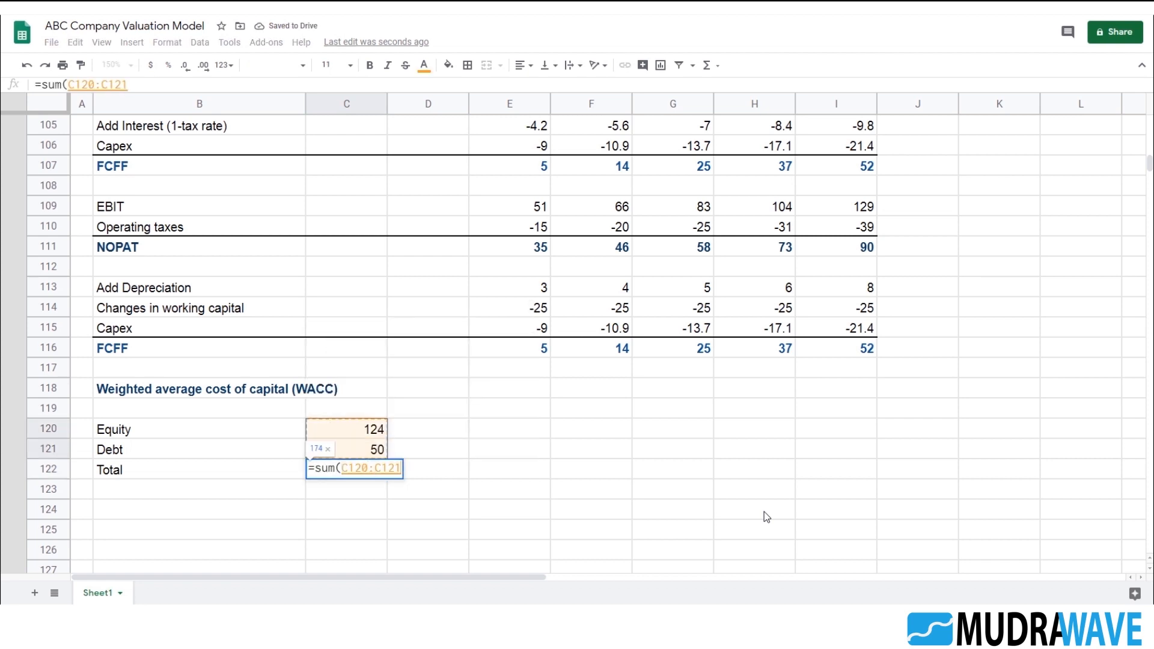
key("Return")
key("Up")
key("Up")
key("Up")
key("Right")
type("=")
key("Left")
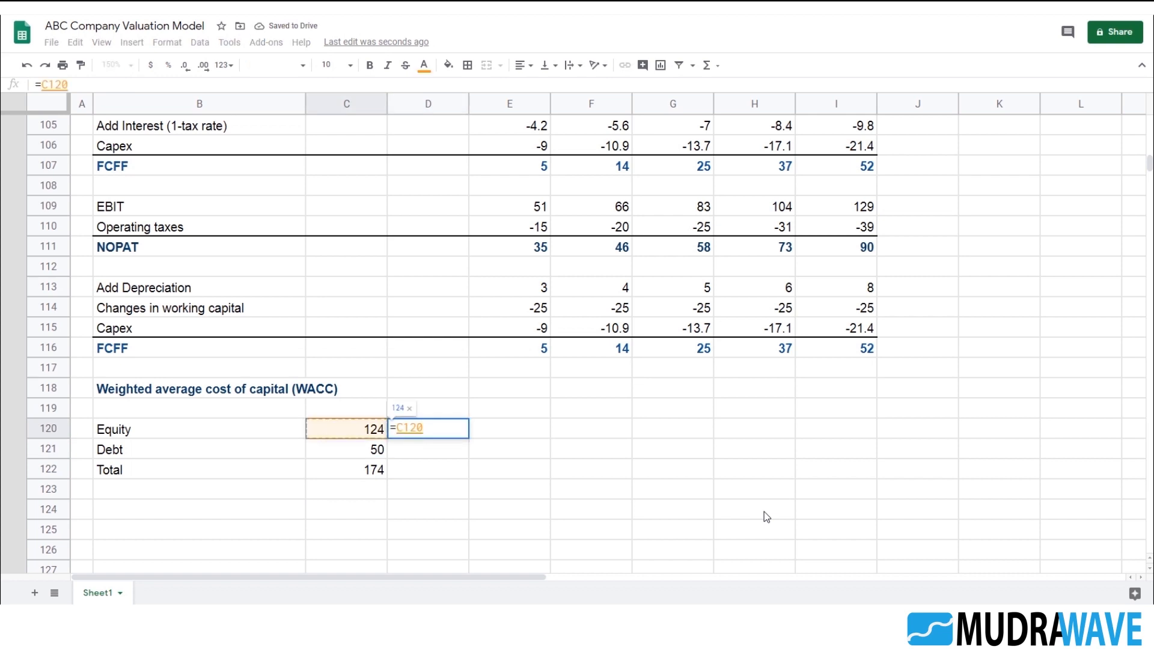
type("/")
key("Down")
key("Down")
key("Left")
key("Return")
key("Up")
key("Delete")
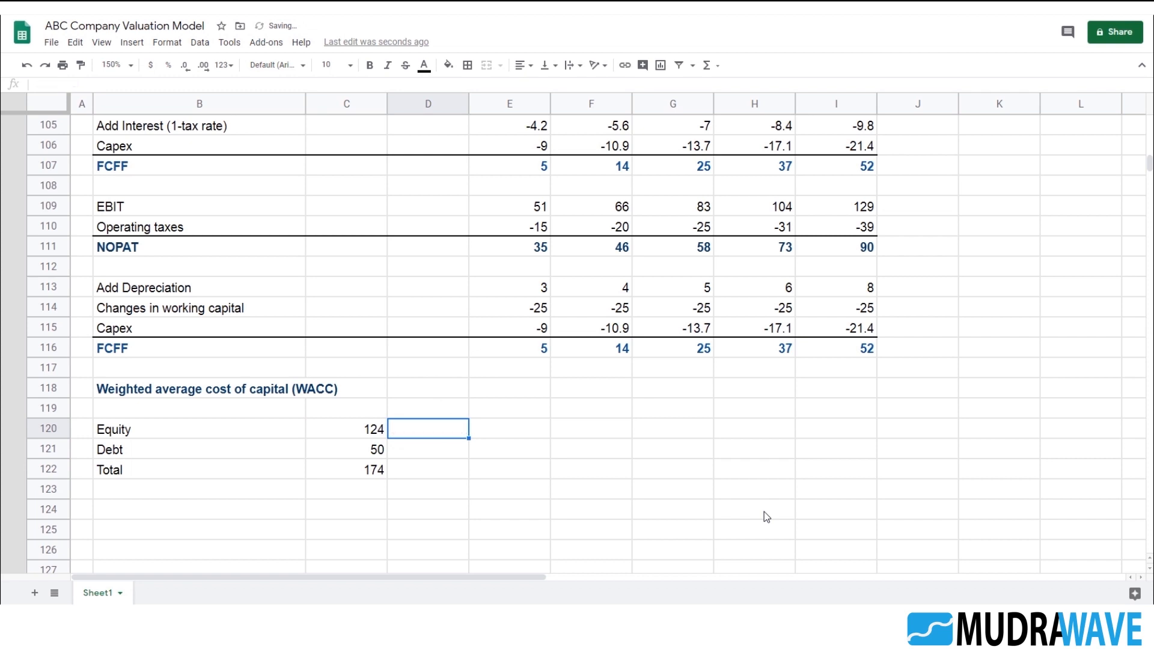
- Format the Total row B122:C122 with a top border and bold dark blue text
left_click_drag(142, 476, 376, 472)
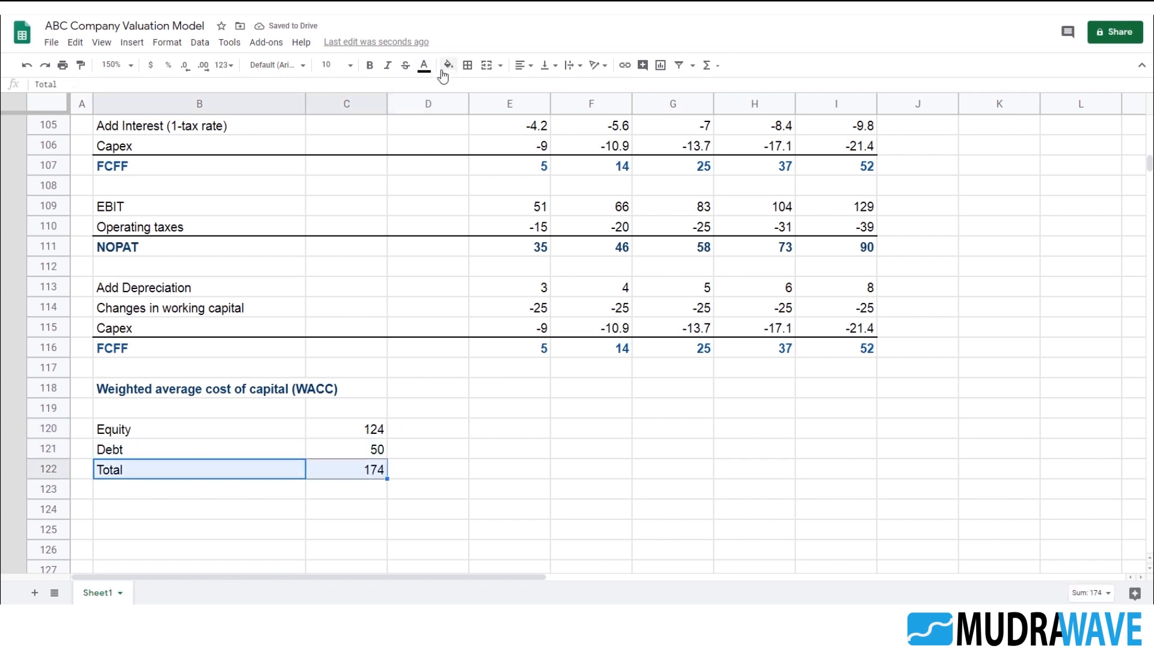
left_click(467, 65)
left_click(490, 109)
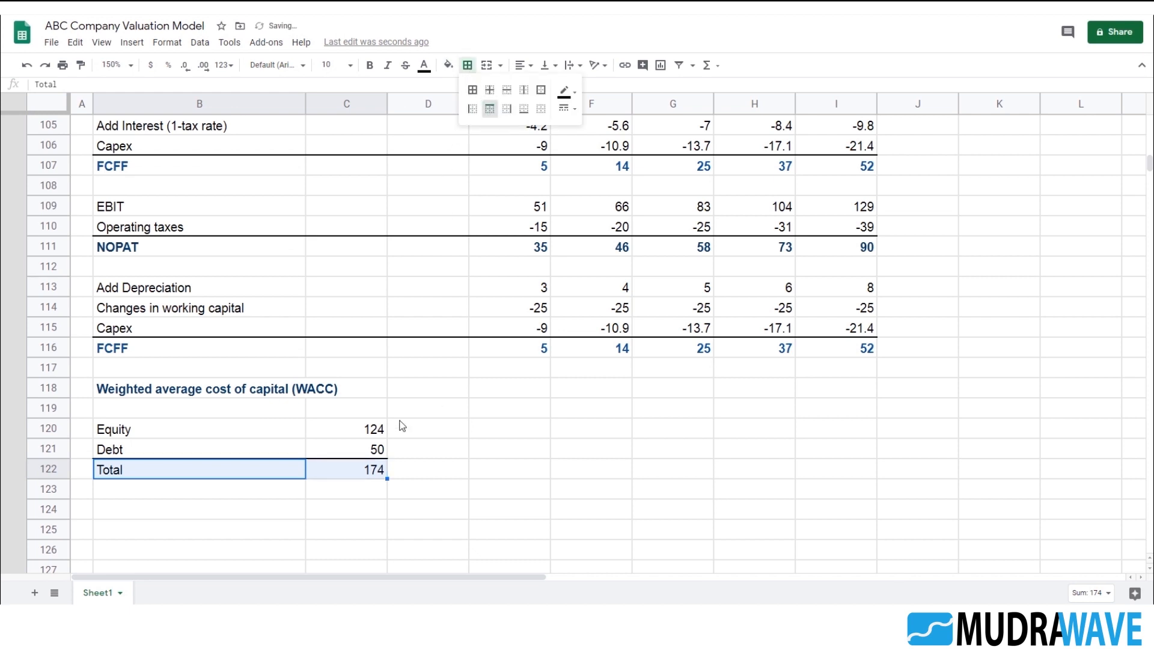
left_click(430, 433)
left_click_drag(142, 469, 365, 468)
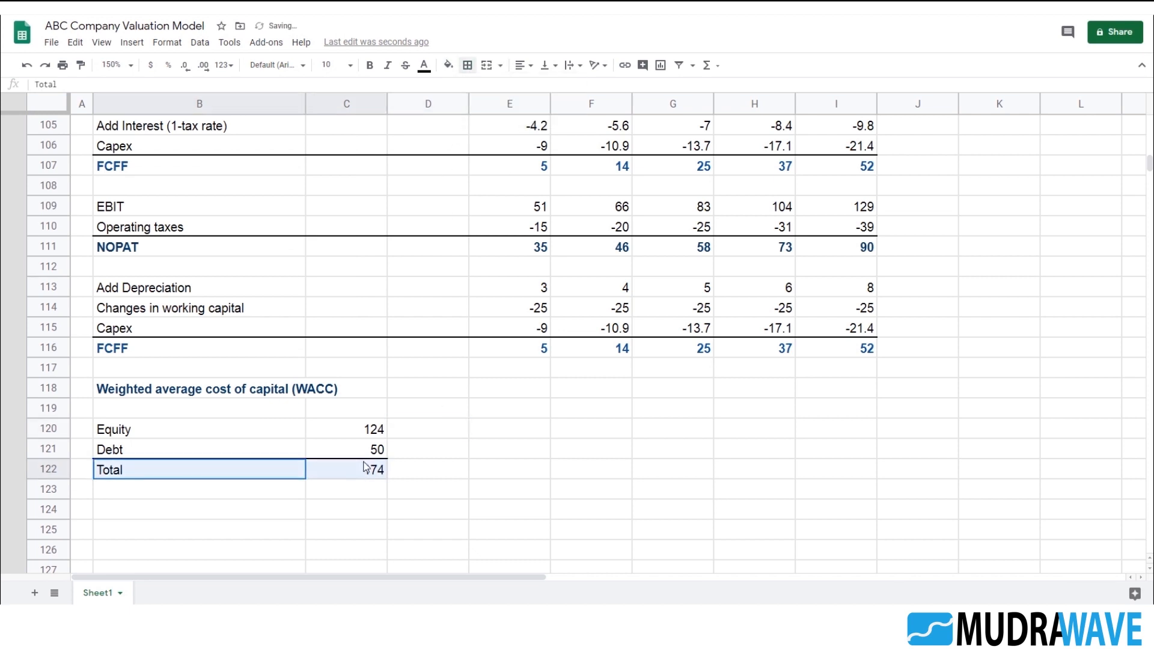
left_click(424, 65)
left_click(521, 209)
left_click(370, 65)
- Add the row labels "Weight in equity" in B124 and "Weight in Debt" in B125 below the capital total
left_click(175, 503)
scroll(181, 481, "down", 2)
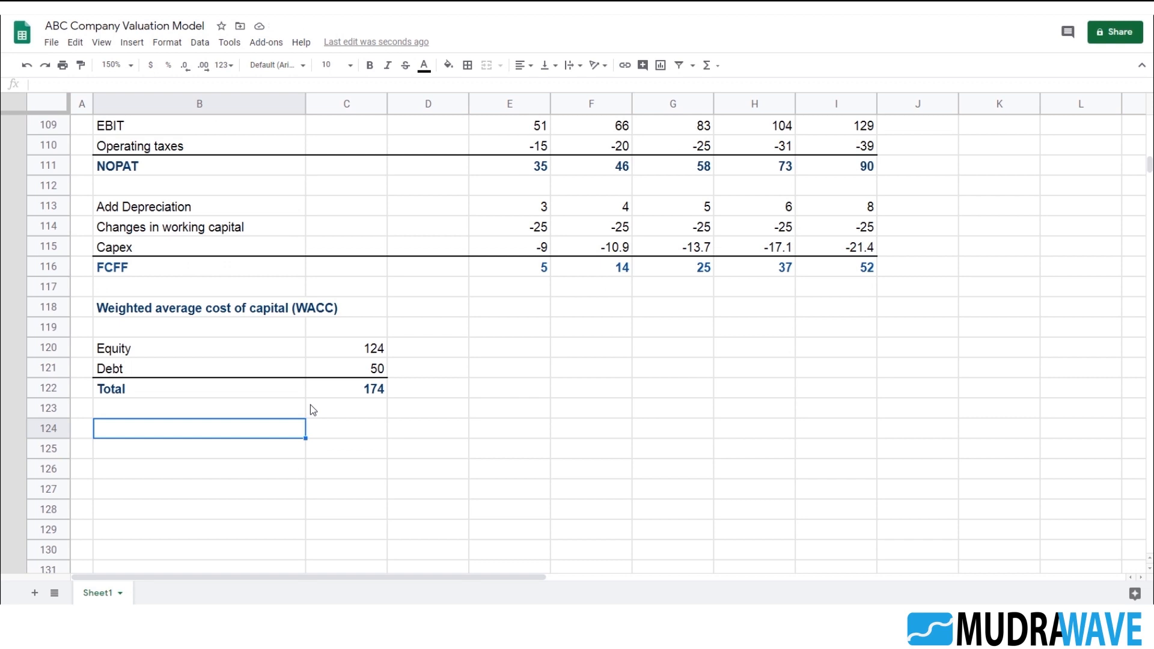
type("Weig")
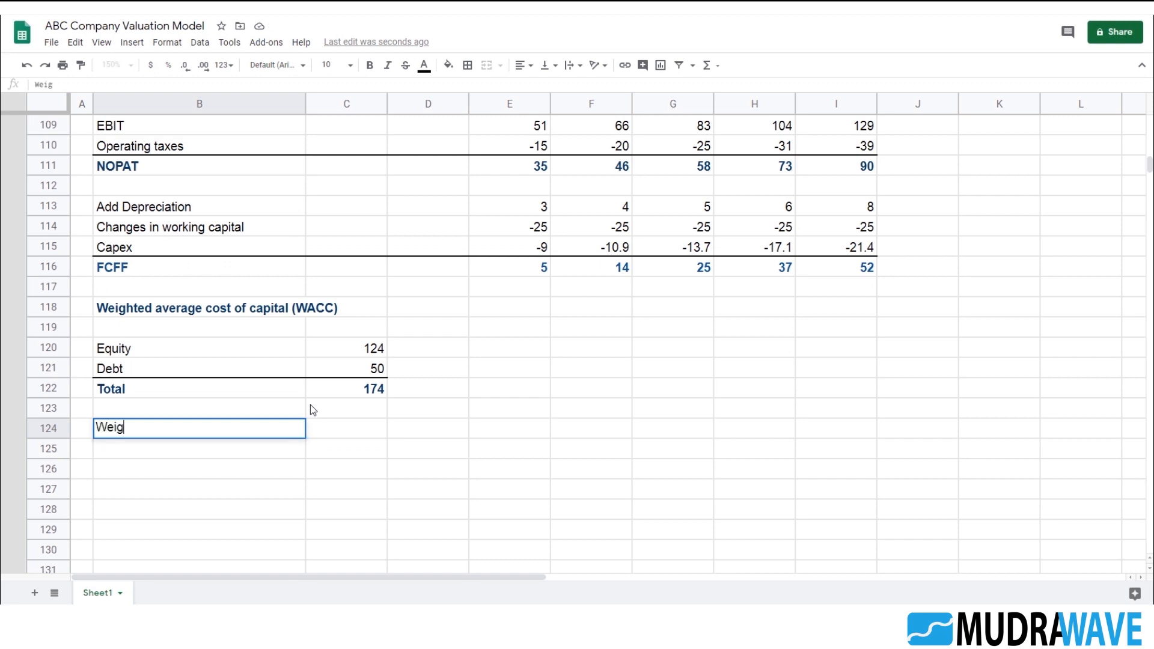
type("ht in equity")
key("Return")
type("Weight in De")
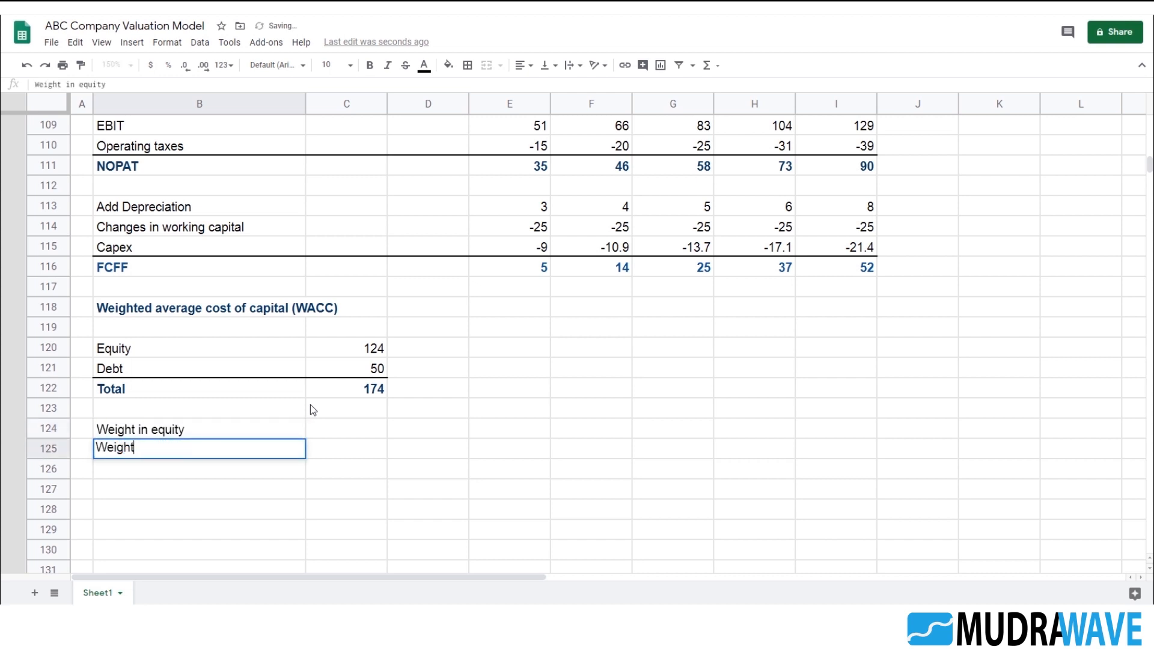
type("bt")
key("Up")
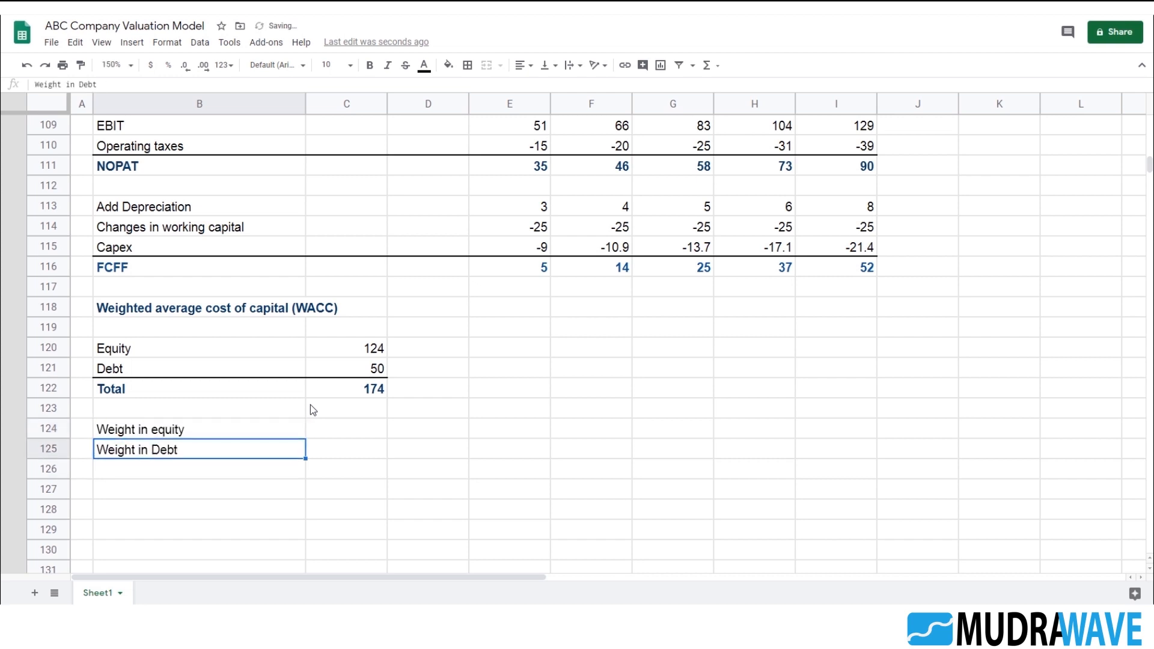
- Enter the formula =C120/C122-1 in C124 for the weight in equity
key("Right")
type("=")
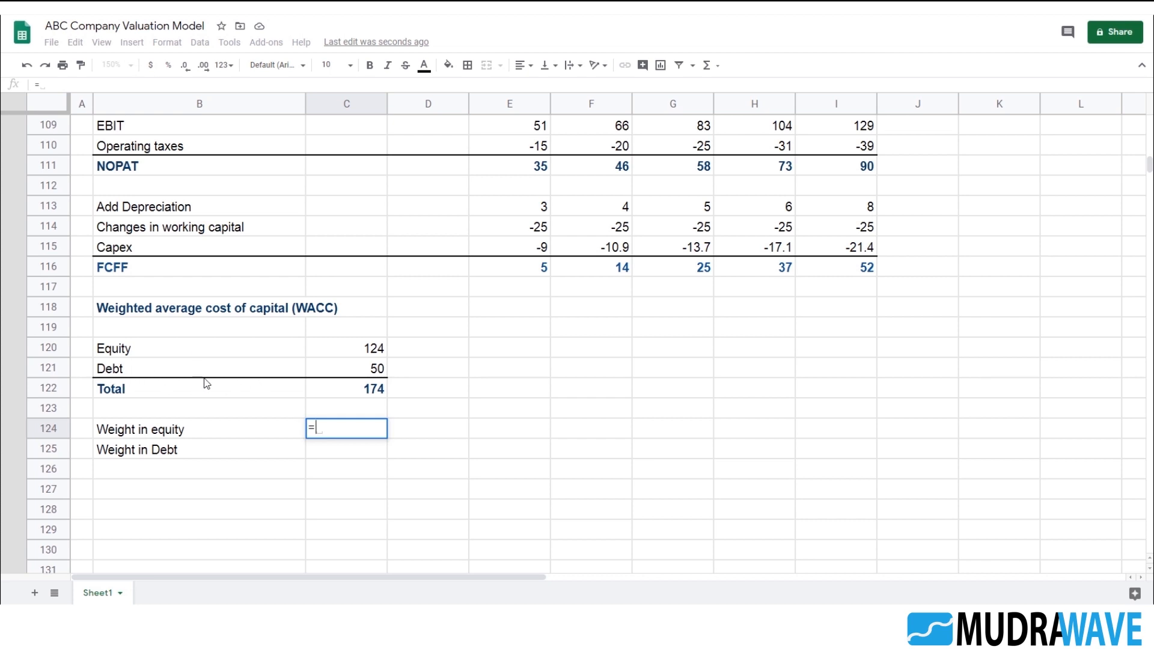
type("=")
key("Up")
key("Up")
key("Up")
key("Up")
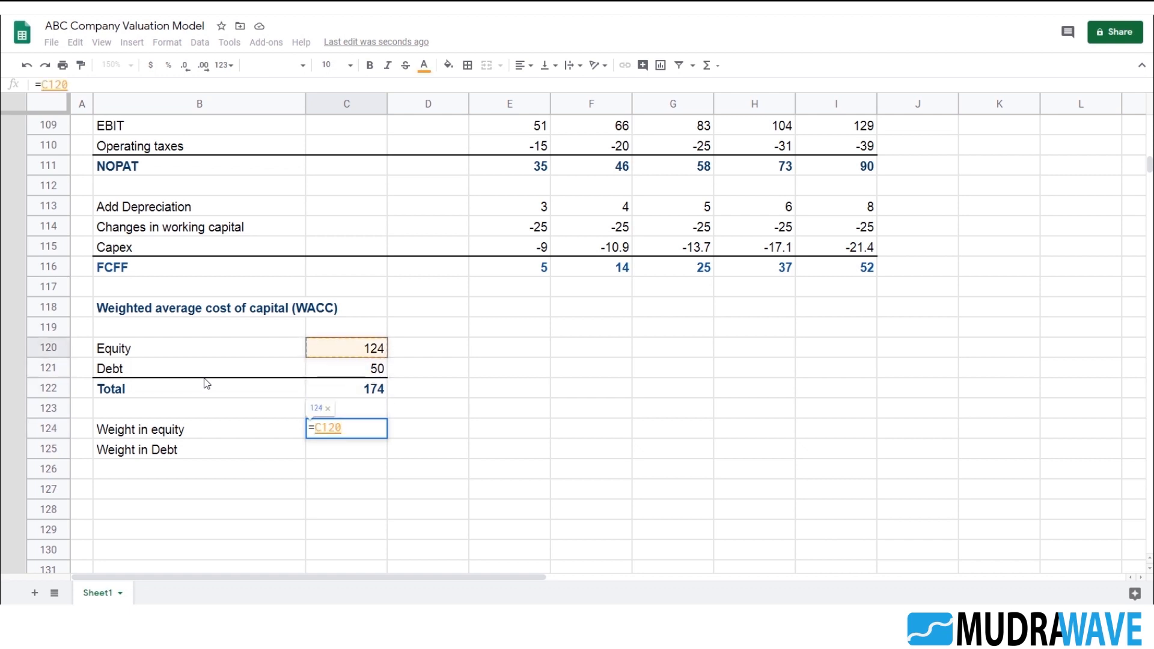
type("/")
key("Up")
key("Up")
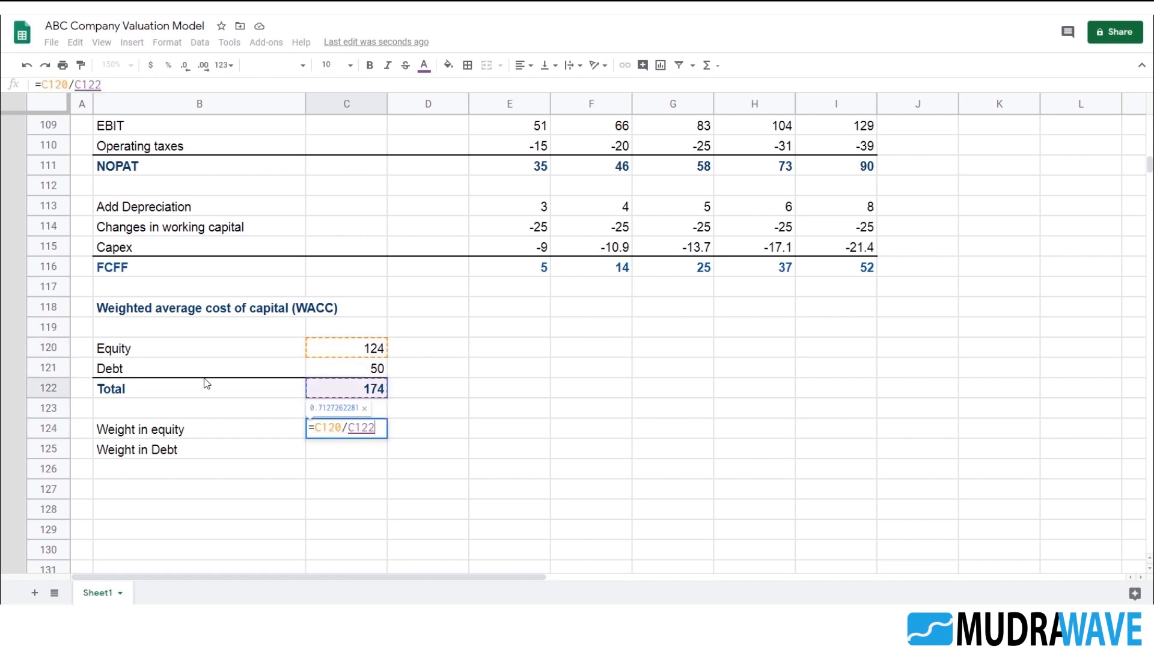
type("-1")
key("Return")
key("Up")
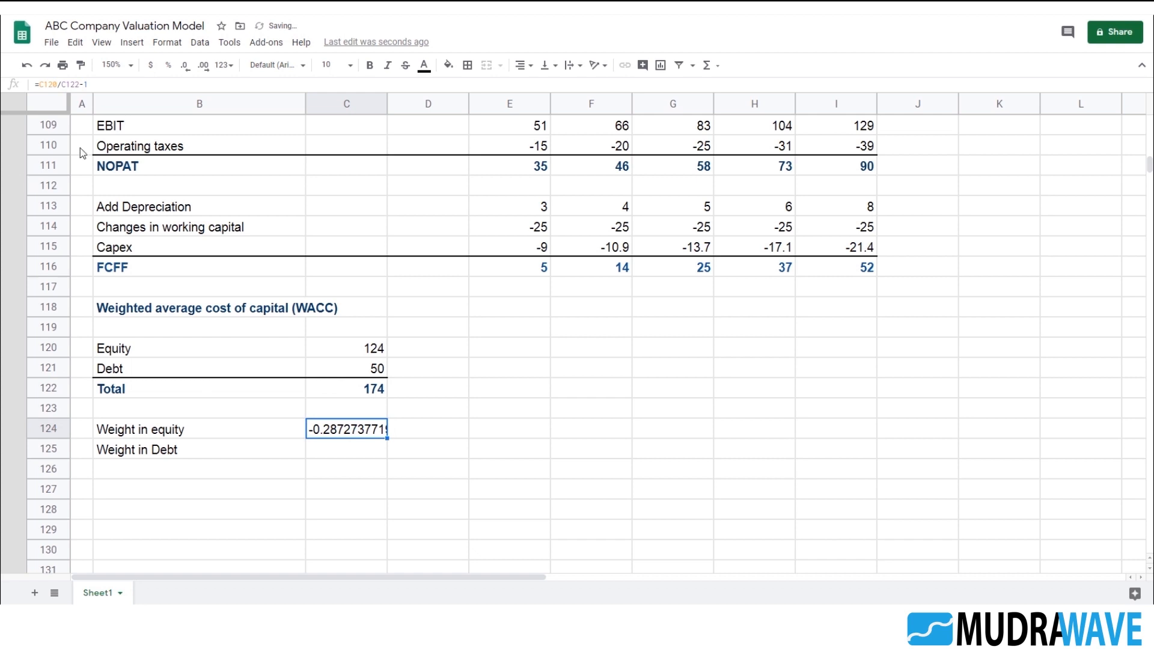
- Correct the weight in equity formula in C124 to =C120/C122 and format the cell as a percentage
left_click(103, 83)
key("BackSpace")
key("BackSpace")
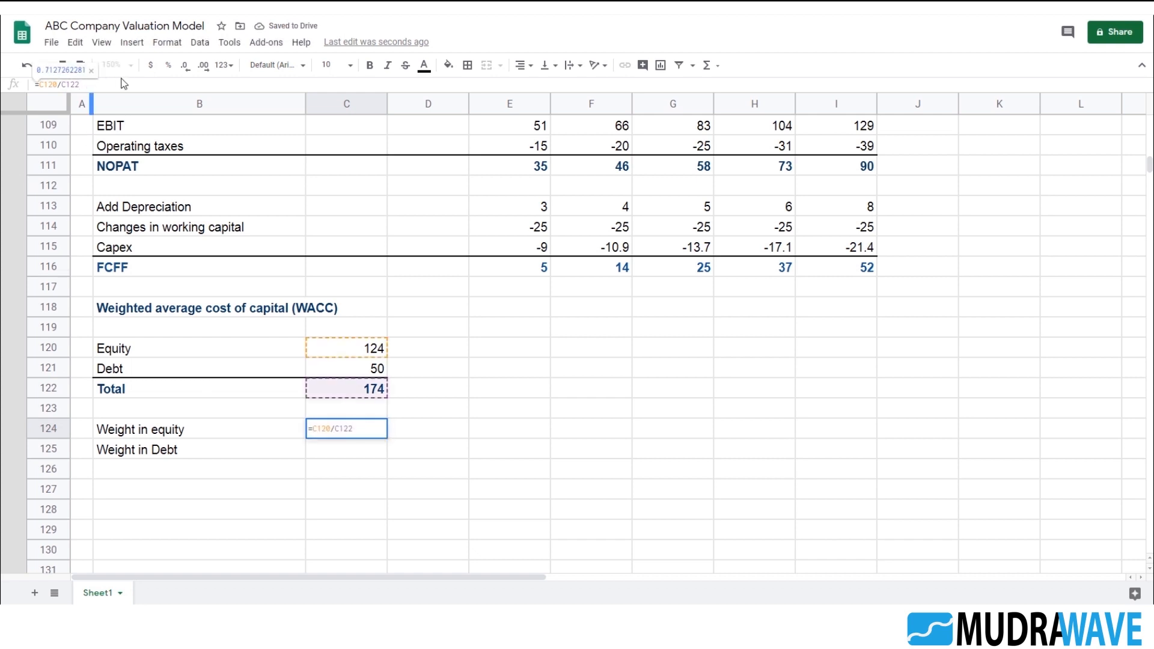
key("Return")
key("Up")
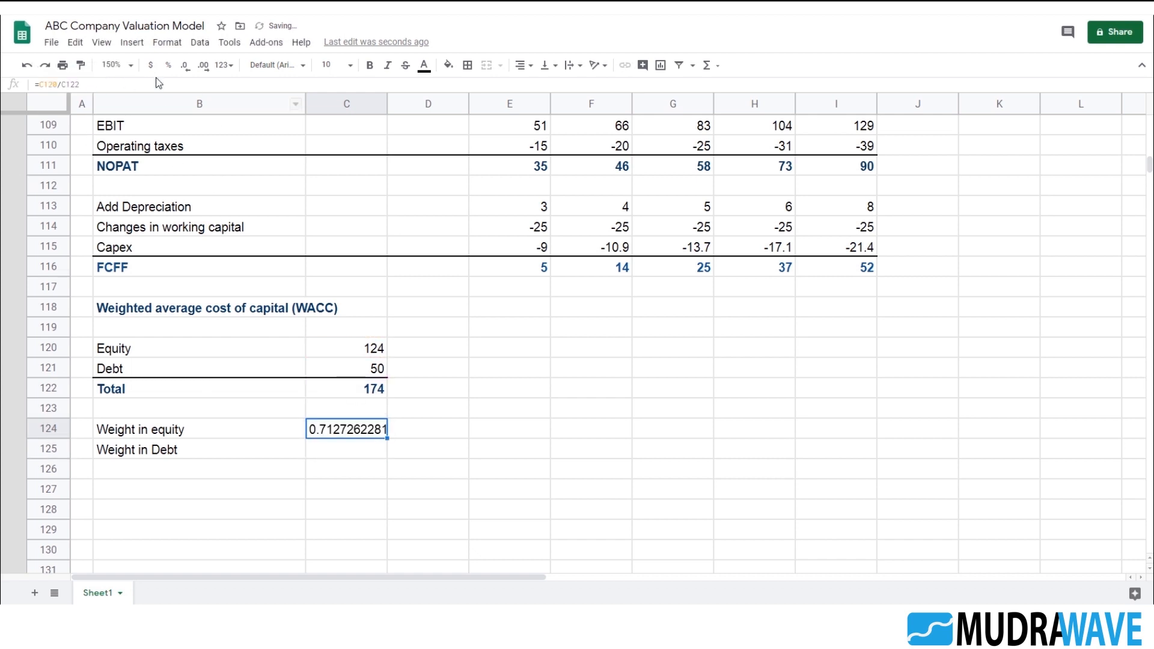
left_click(168, 65)
- Fill the weight formula from C124 down to C125 and correct it to =C121/C122 for the weight in debt
left_click(363, 446)
left_click_drag(362, 431, 364, 443)
key("ctrl+d")
double_click(367, 449)
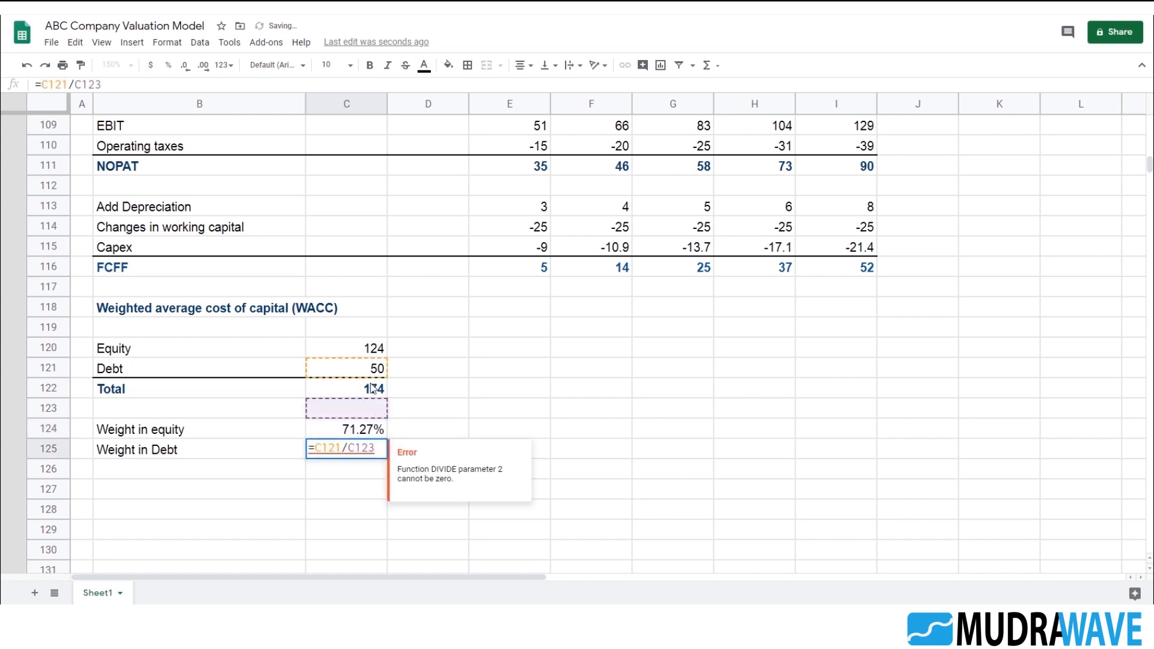
key("BackSpace")
key("BackSpace")
key("BackSpace")
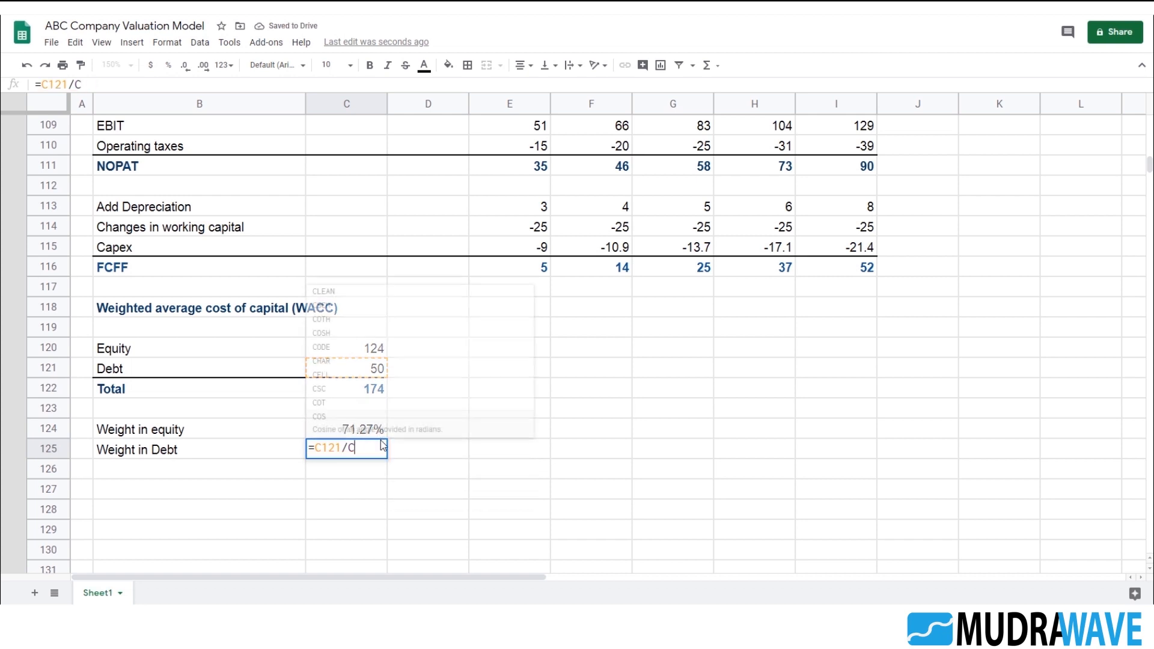
left_click(374, 391)
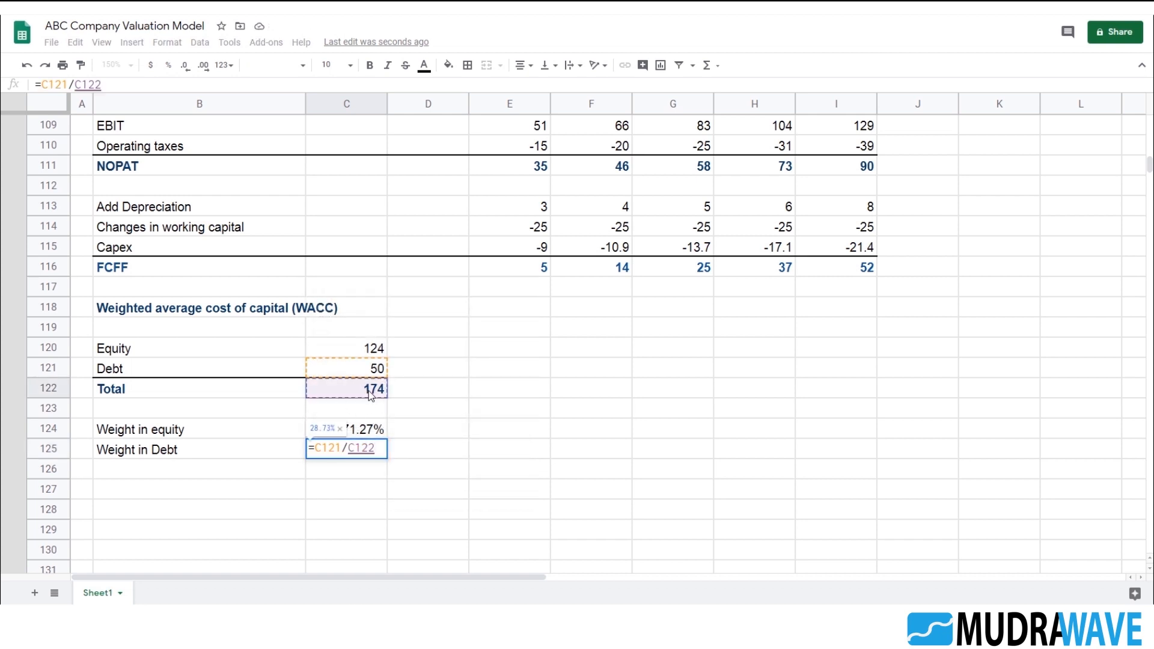
key("Return")
left_click(386, 457)
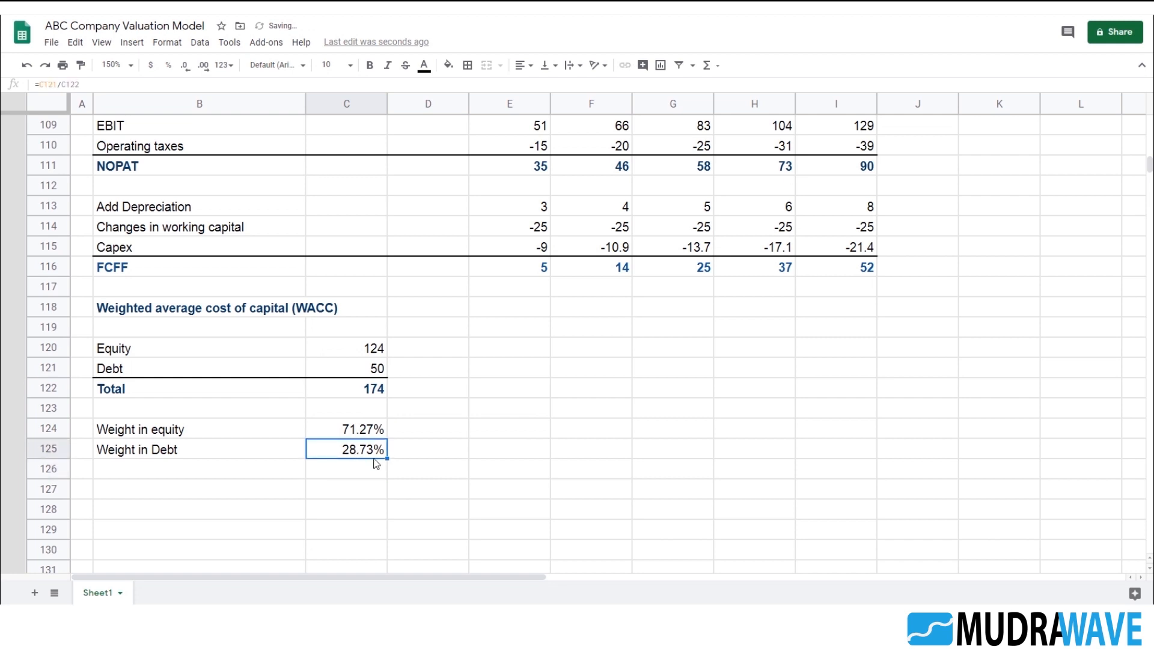
- Copy the Total row B122:C122 to B126:C126 to sum the equity and debt weights
left_click(259, 468)
left_click_drag(122, 390, 361, 390)
key("ctrl+c")
left_click(134, 470)
key("ctrl+v")
left_click(370, 505)
left_click(124, 432)
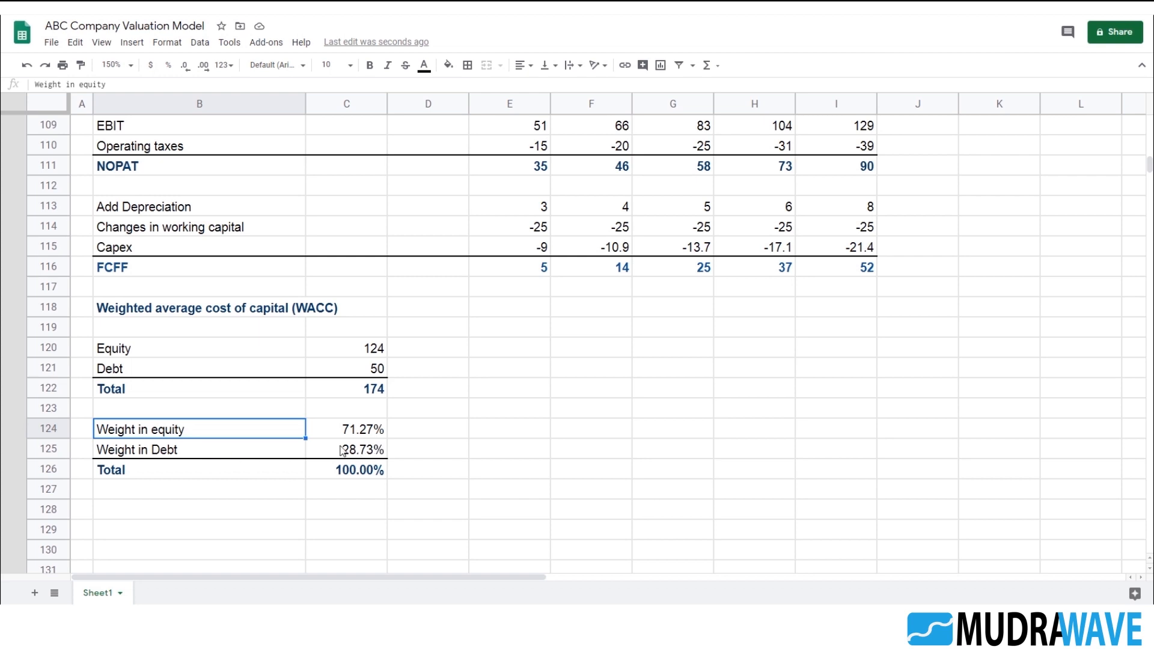
- Add the label "Cost of Equity" in B128 and begin another cost label in B129
scroll(271, 445, "down", 2)
left_click(155, 434)
scroll(211, 447, "down", 1)
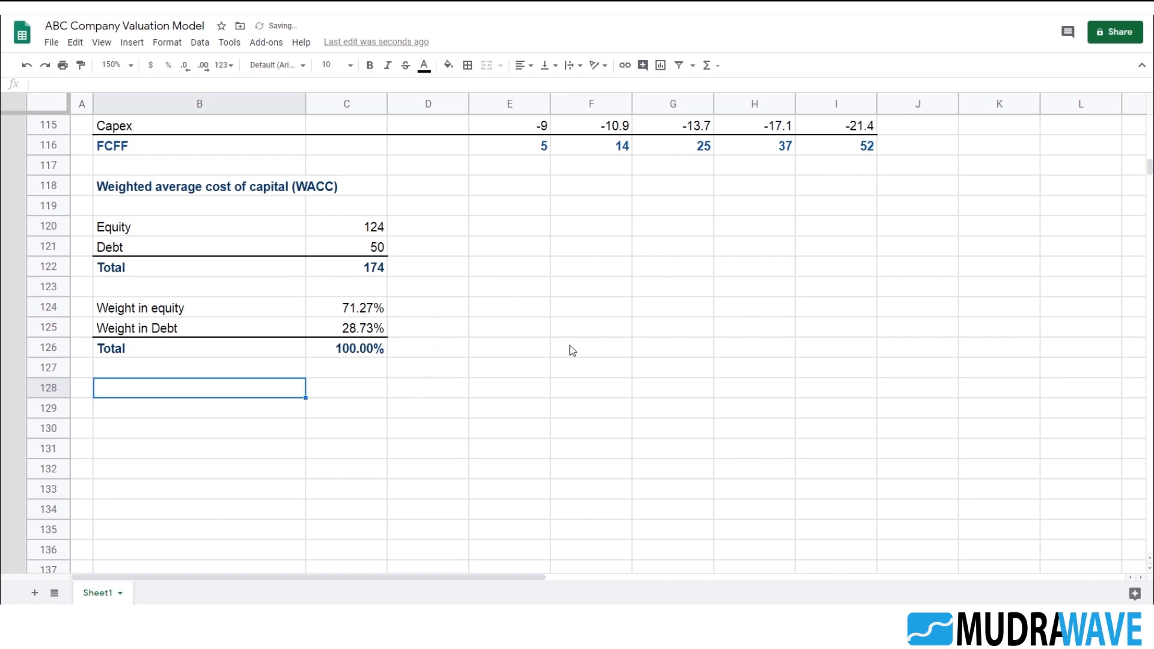
type("Cost of Equity")
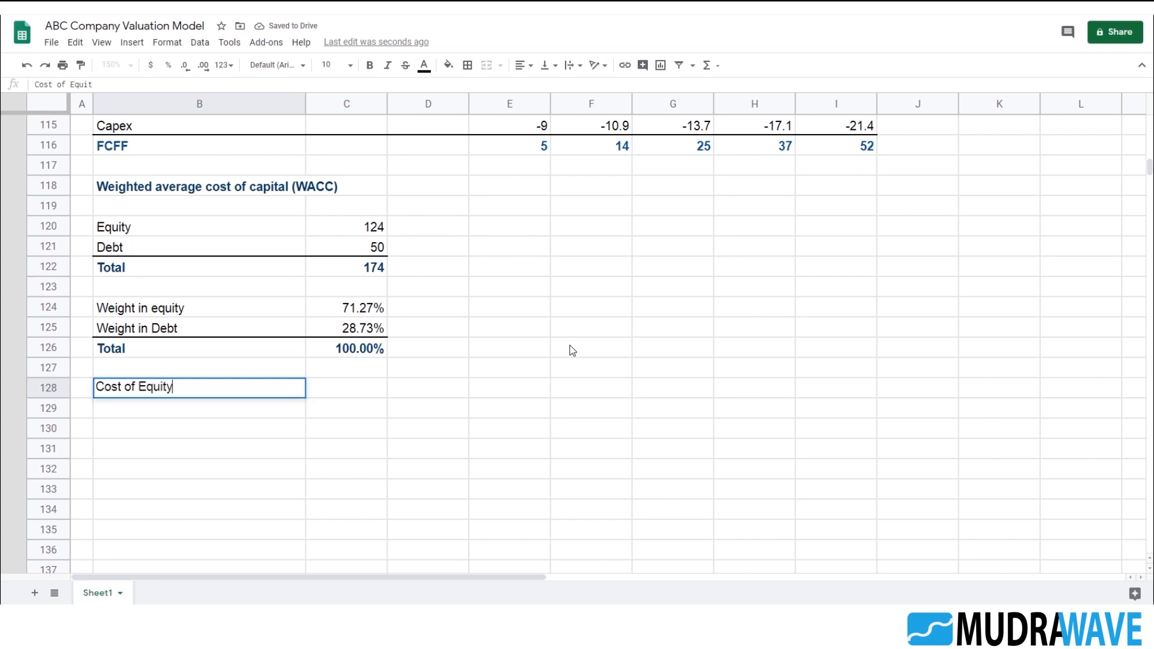
key("Return")
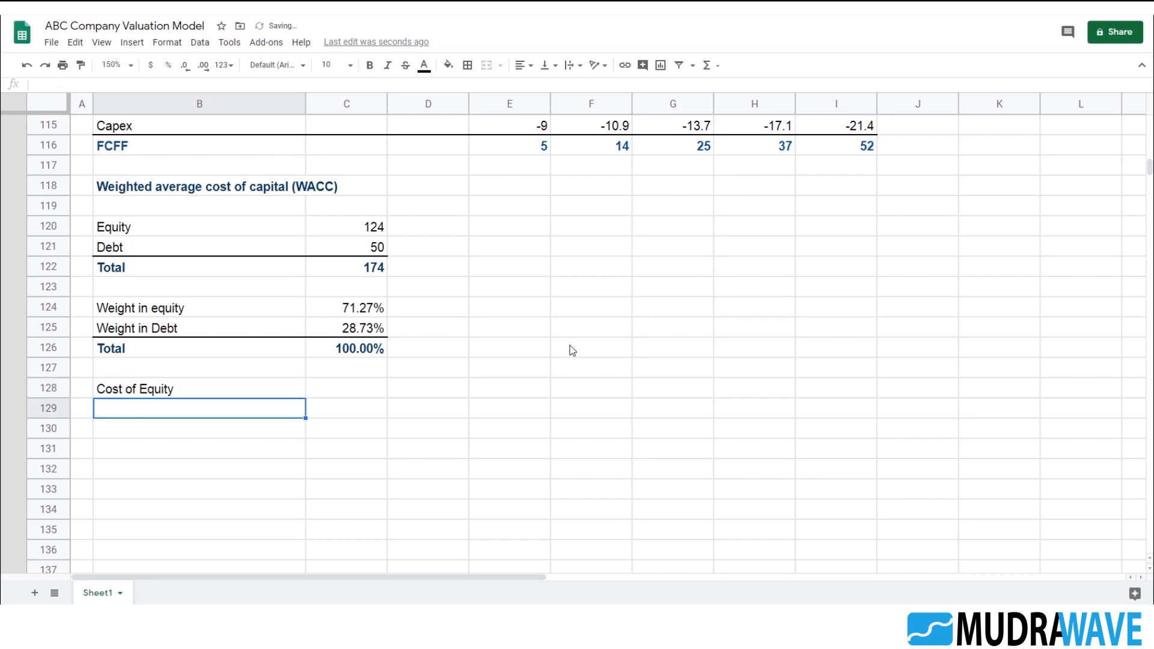
type("Cost O")
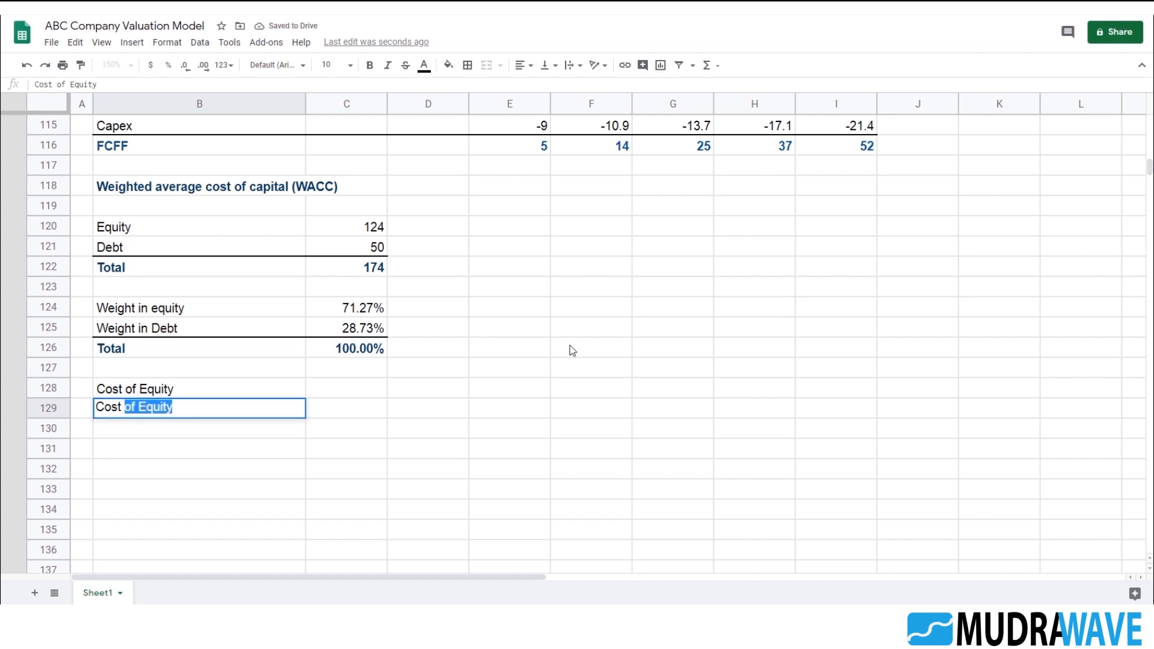
- Label the row below Cost of Equity as "Cost of Debt" in cell B129
key("BackSpace")
key("BackSpace")
type("of Deb")
key("Return")
key("Up")
- Enter 25% as the cost of equity in cell C128
key("Right")
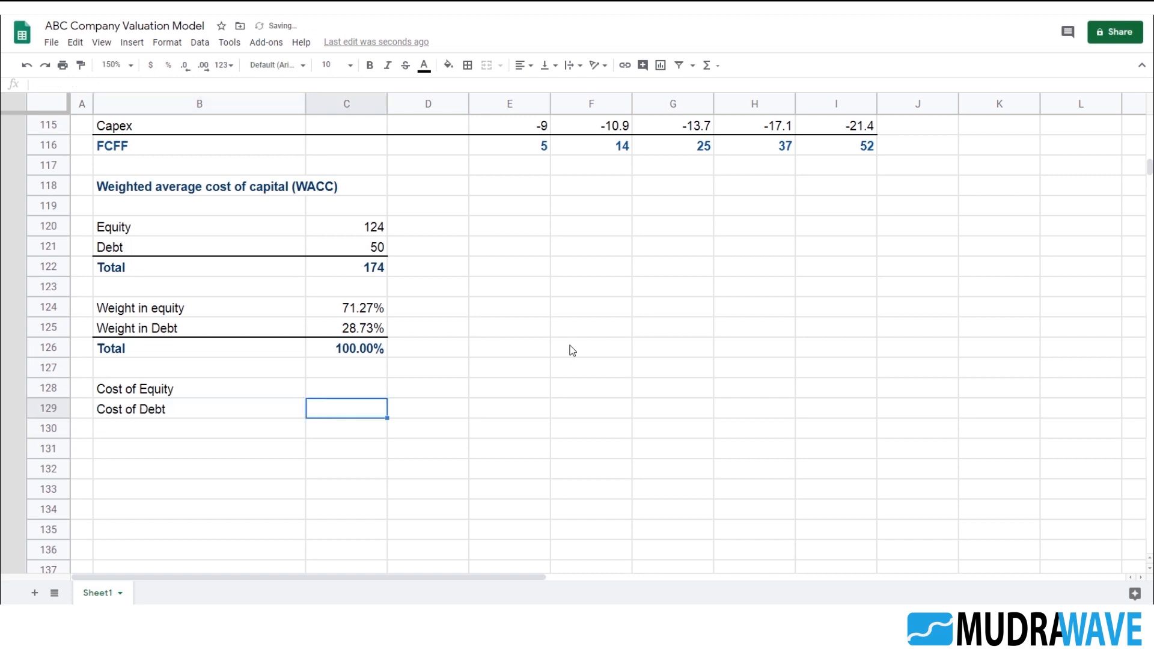
type("25%")
key("Return")
key("Up")
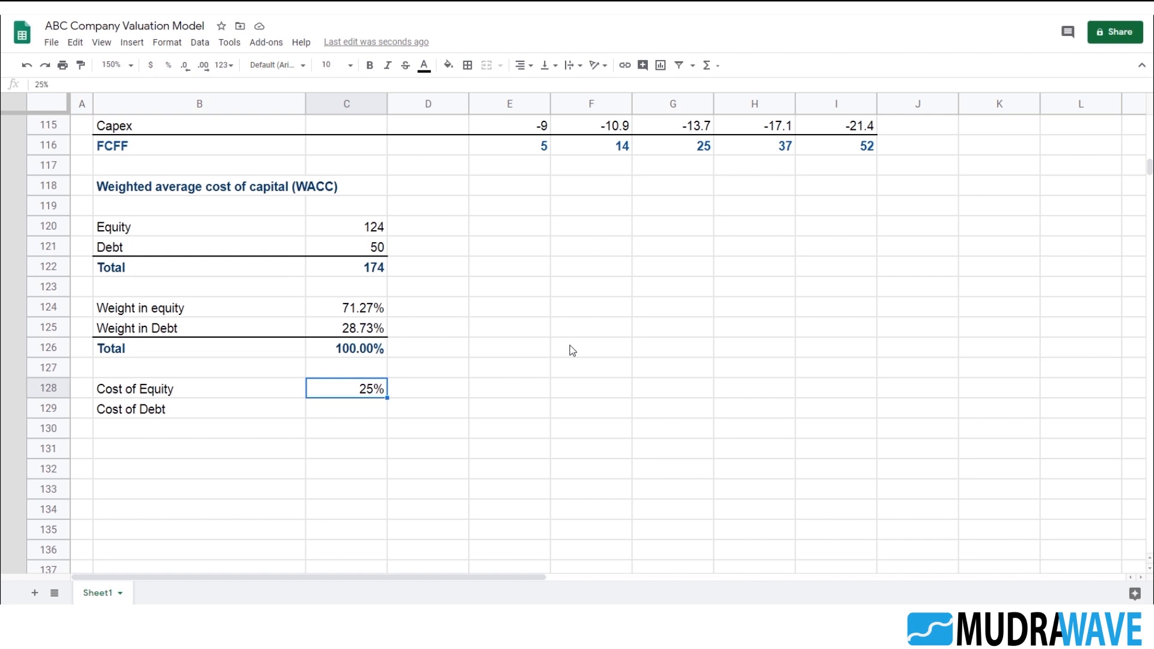
- Check the interest rate used in the income statement's interest row for Year 1 and Year 4 E
key("Down")
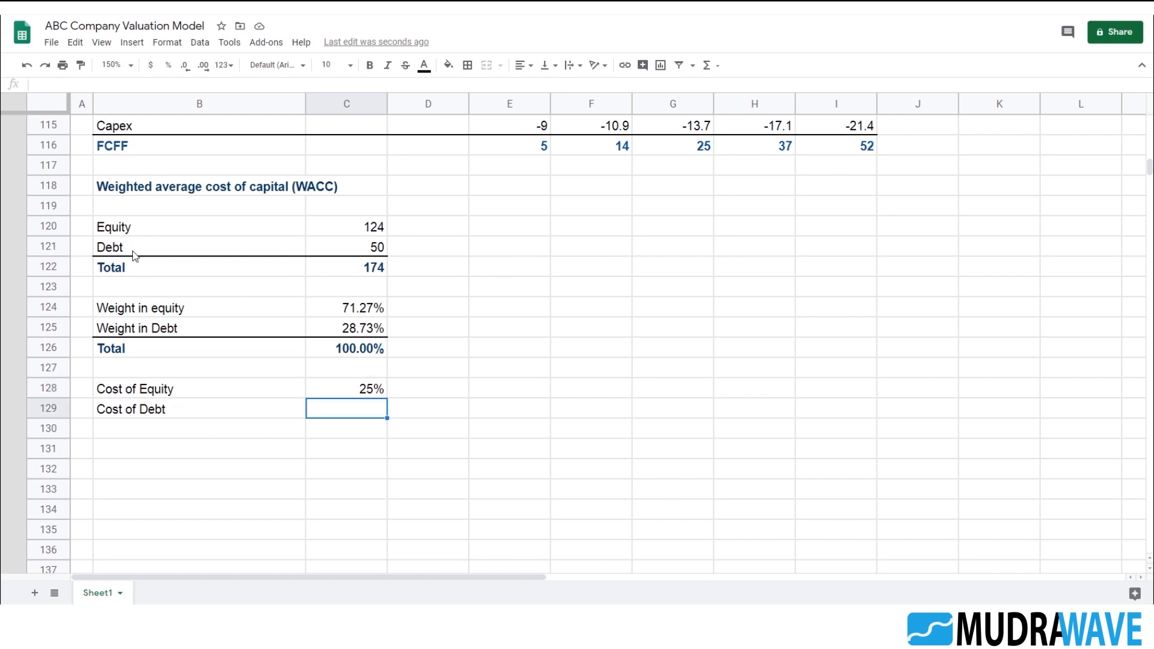
scroll(441, 331, "up", 13)
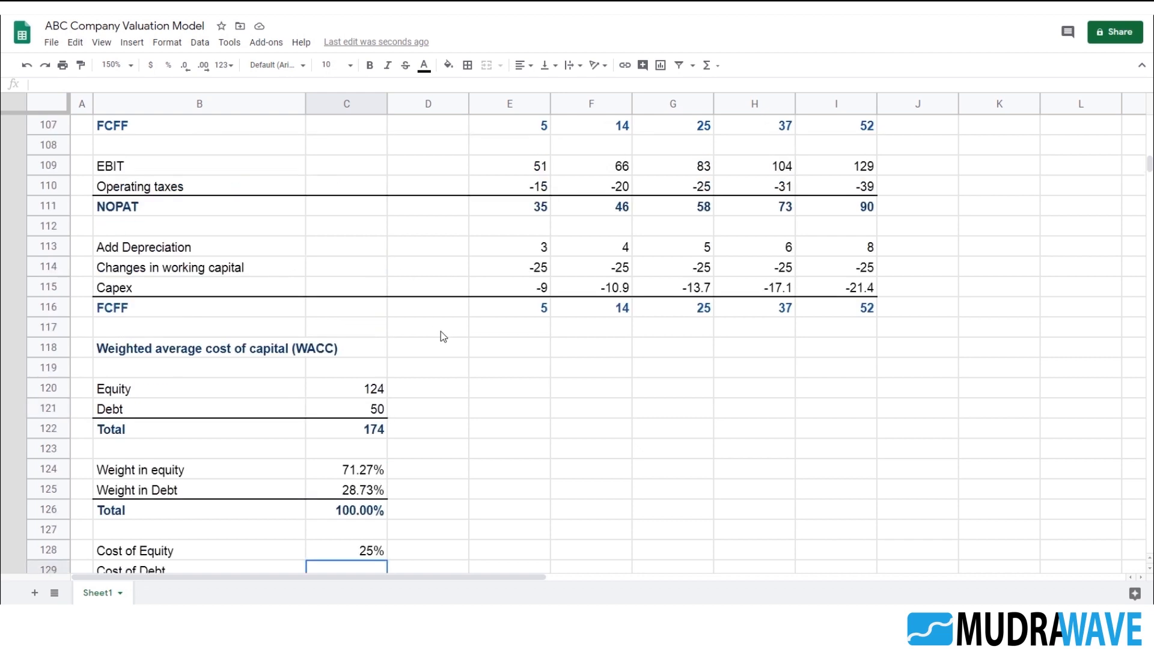
scroll(448, 315, "up", 19)
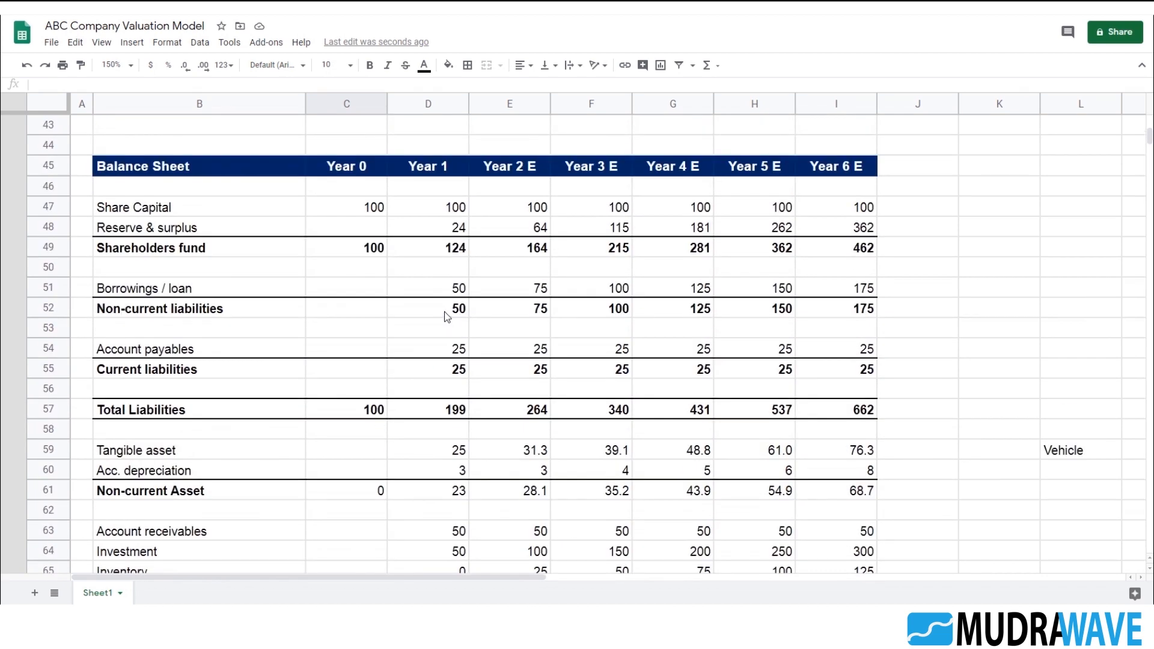
scroll(452, 310, "down", 2)
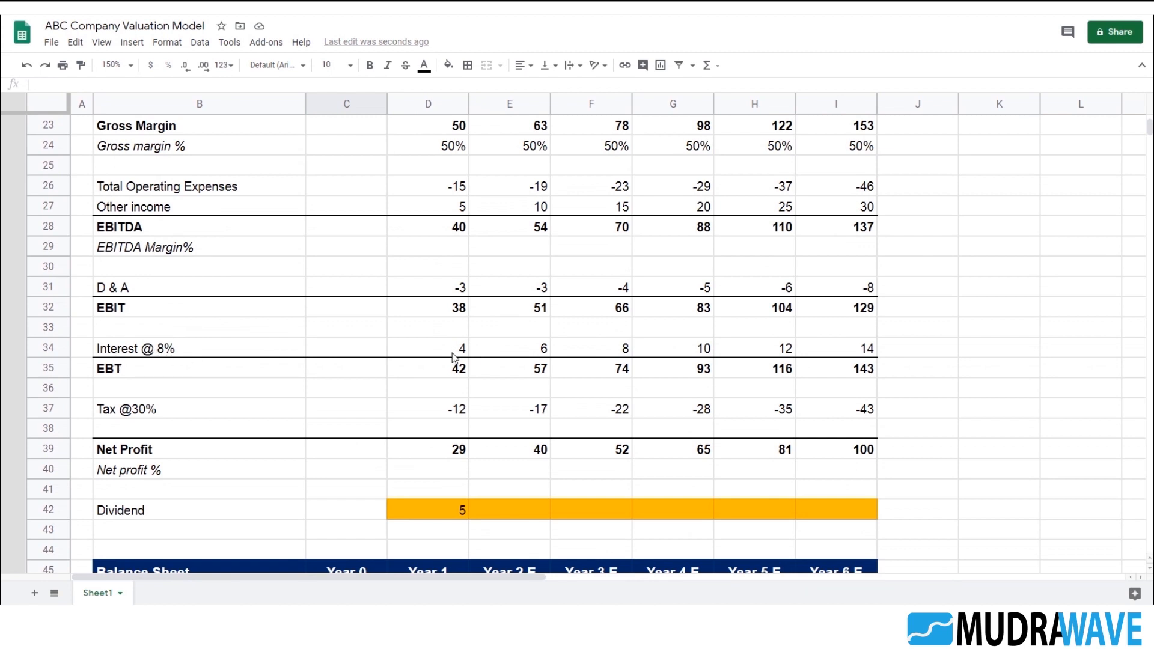
left_click(455, 352)
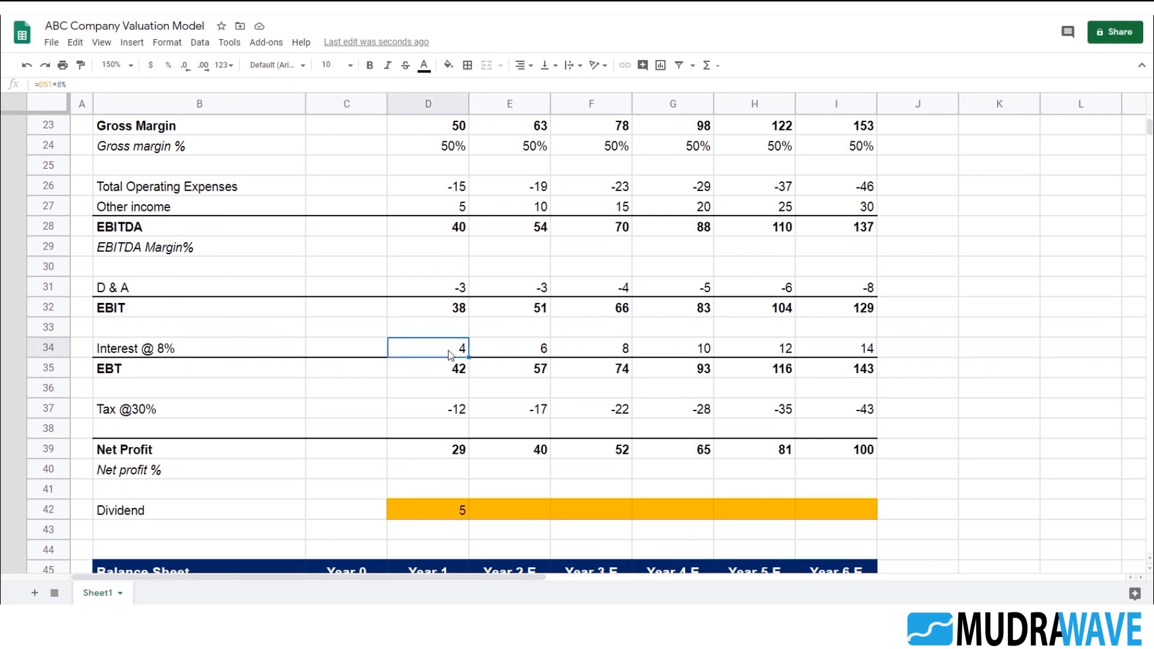
left_click(699, 352)
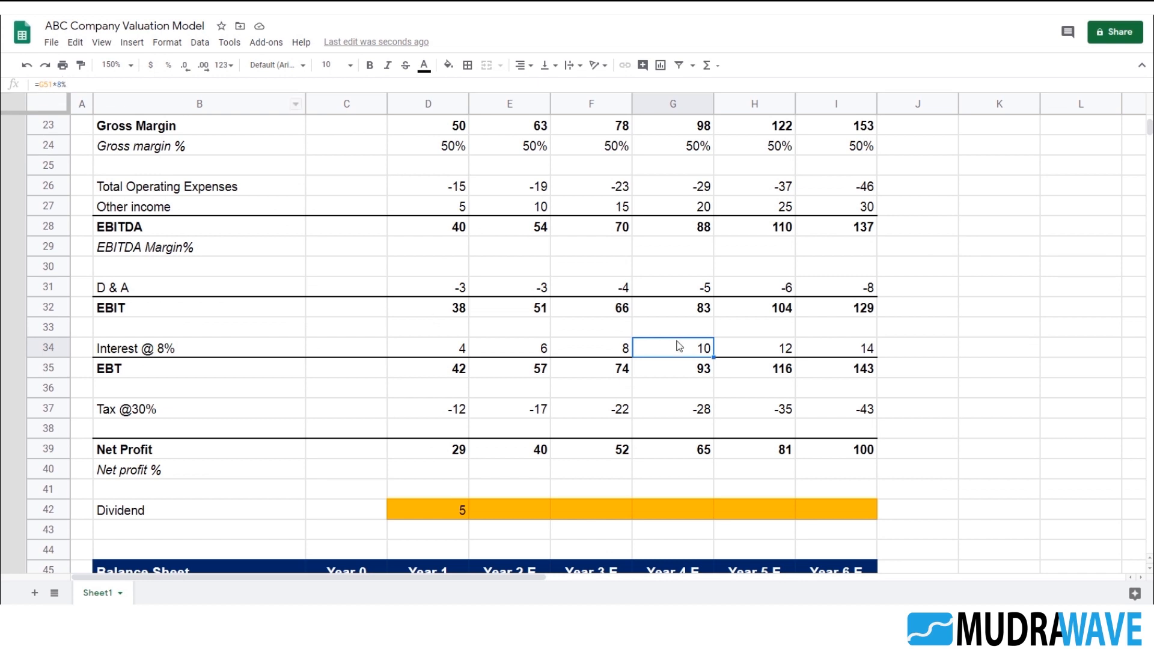
scroll(677, 341, "down", 8)
scroll(616, 382, "down", 20)
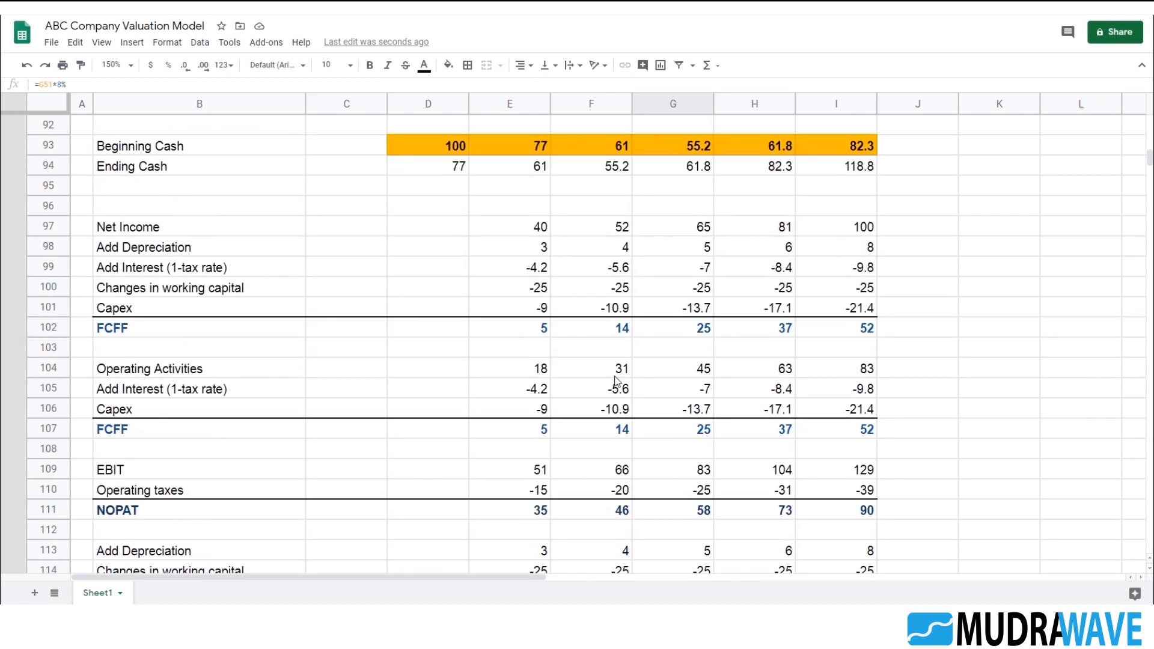
- Enter 8% as the cost of debt in cell C129
left_click(358, 309)
type("8%")
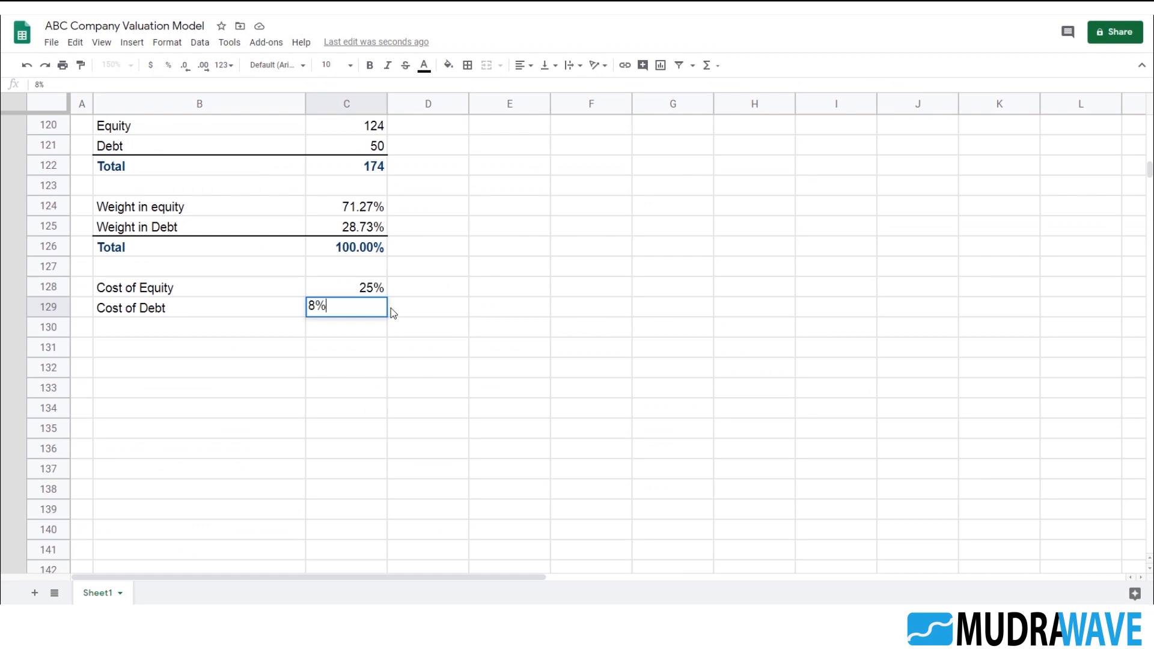
key("Return")
key("Left")
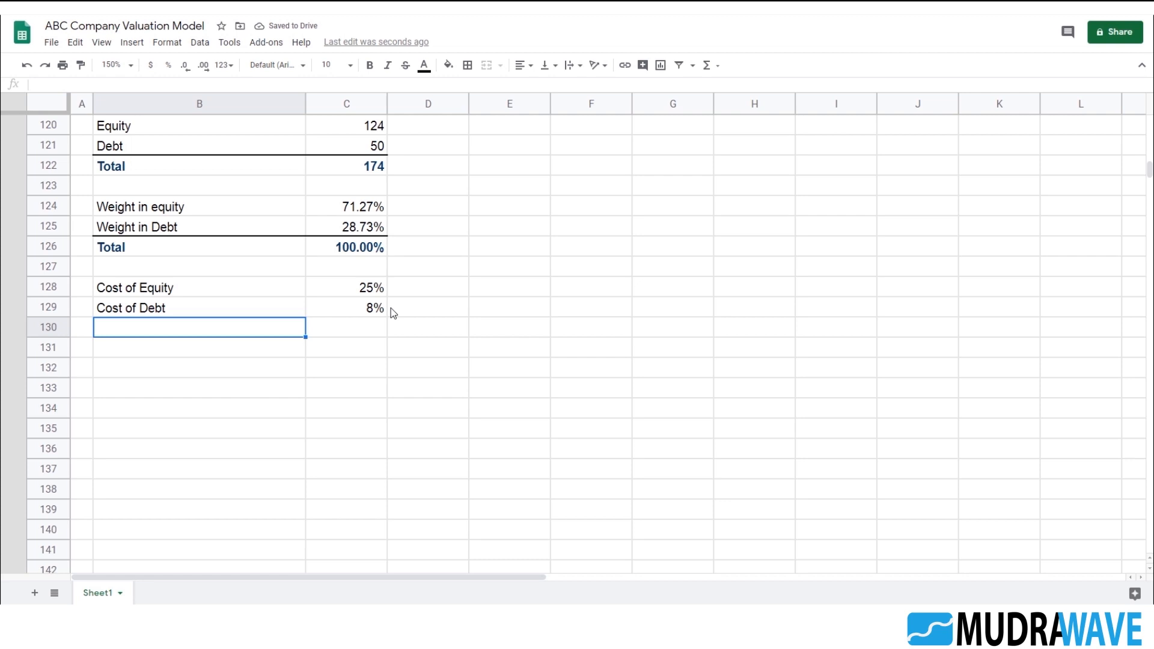
- Add the row label "WACC" in cell B131, leaving one blank row below Cost of Debt
key("Down")
type("WACC")
key("Return")
key("Up")
- Calculate WACC in cell C131 from the costs and weights of equity and debt with =C128*C124+C129*C125
key("Right")
type("=")
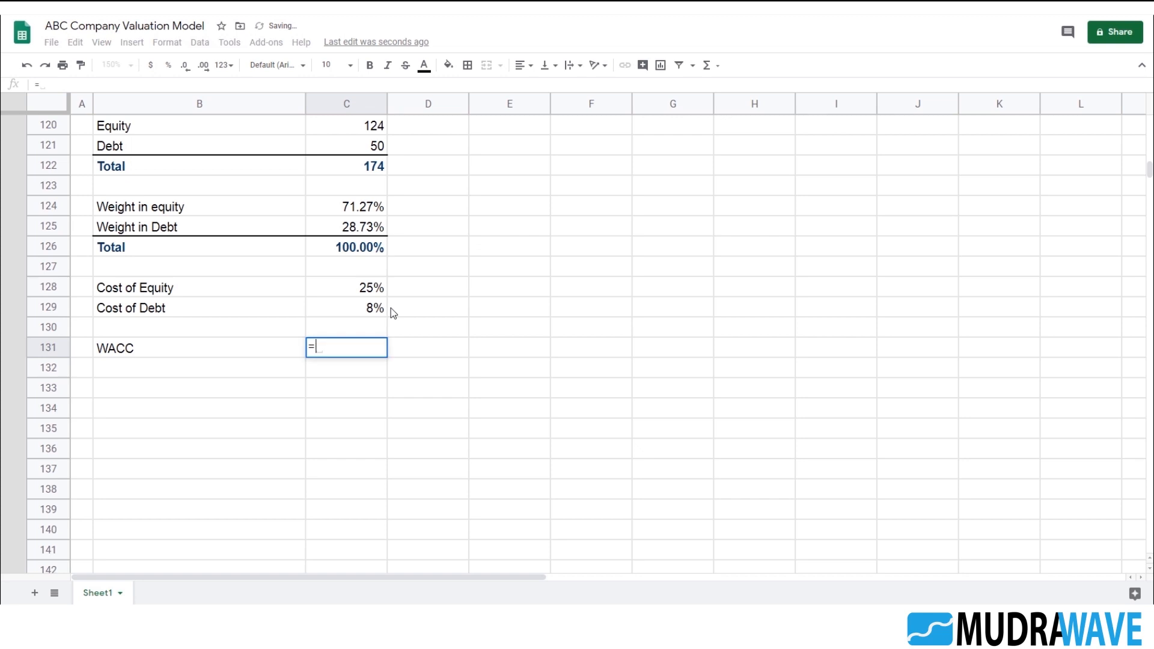
scroll(466, 369, "up", 1)
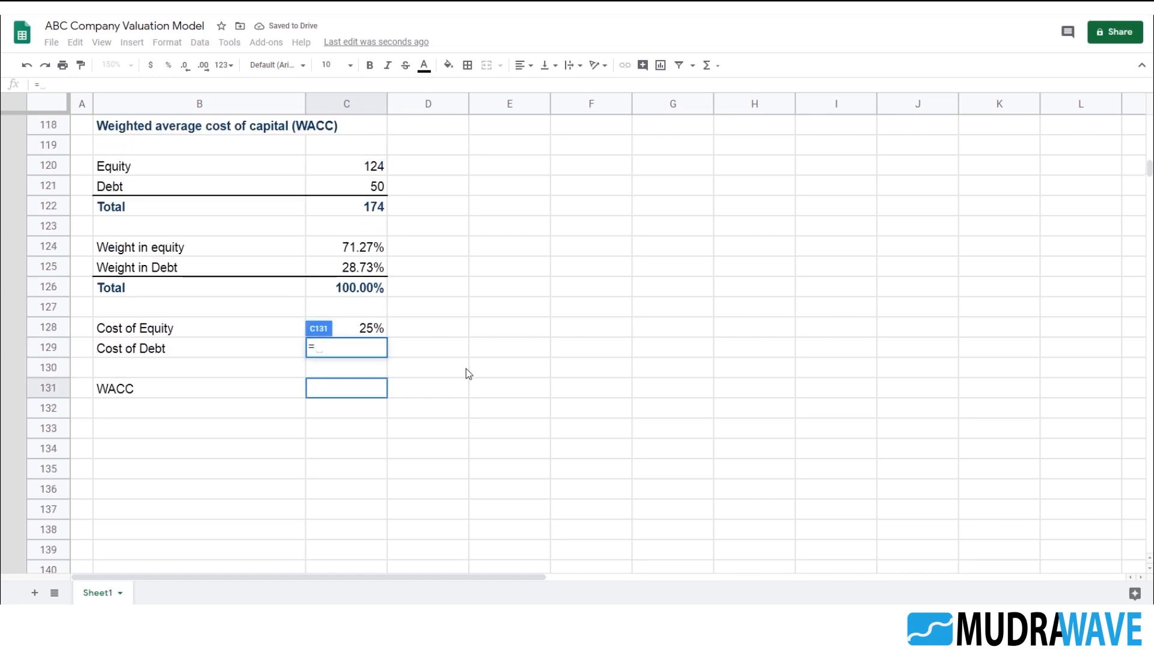
left_click(366, 330)
type("*")
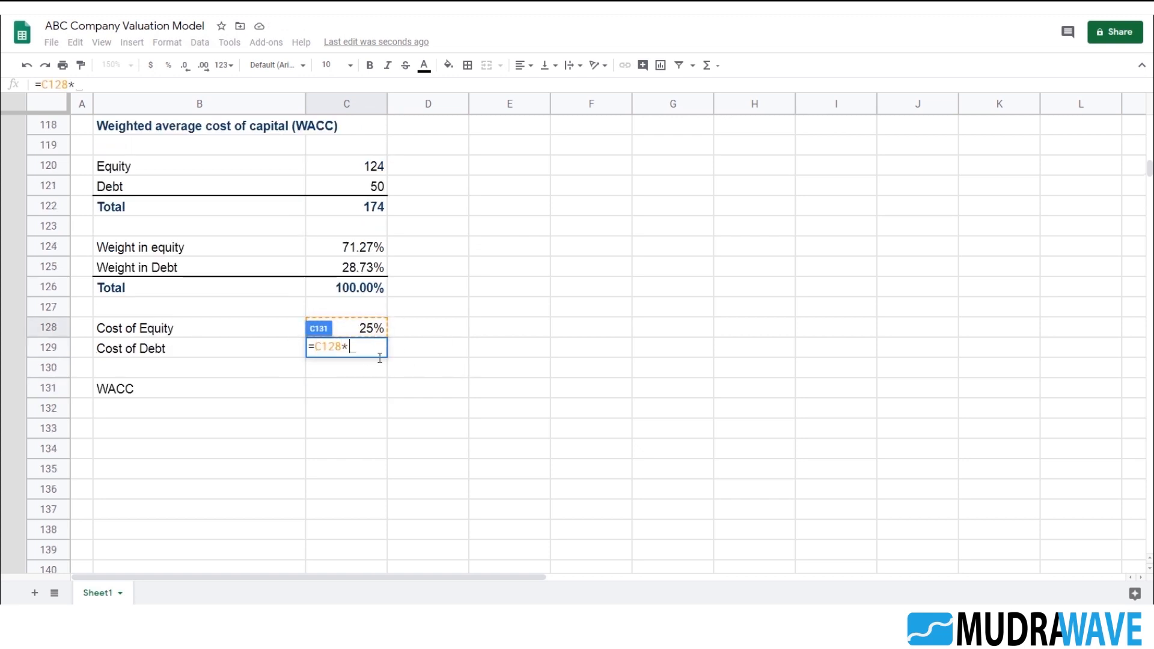
left_click(368, 251)
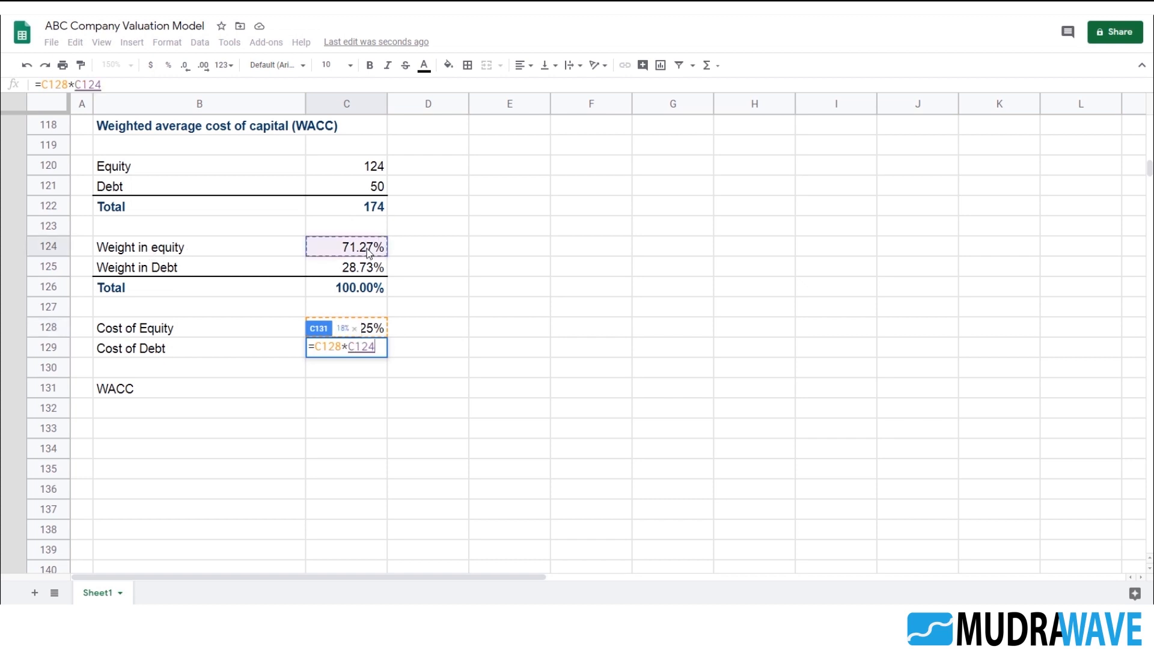
type("+")
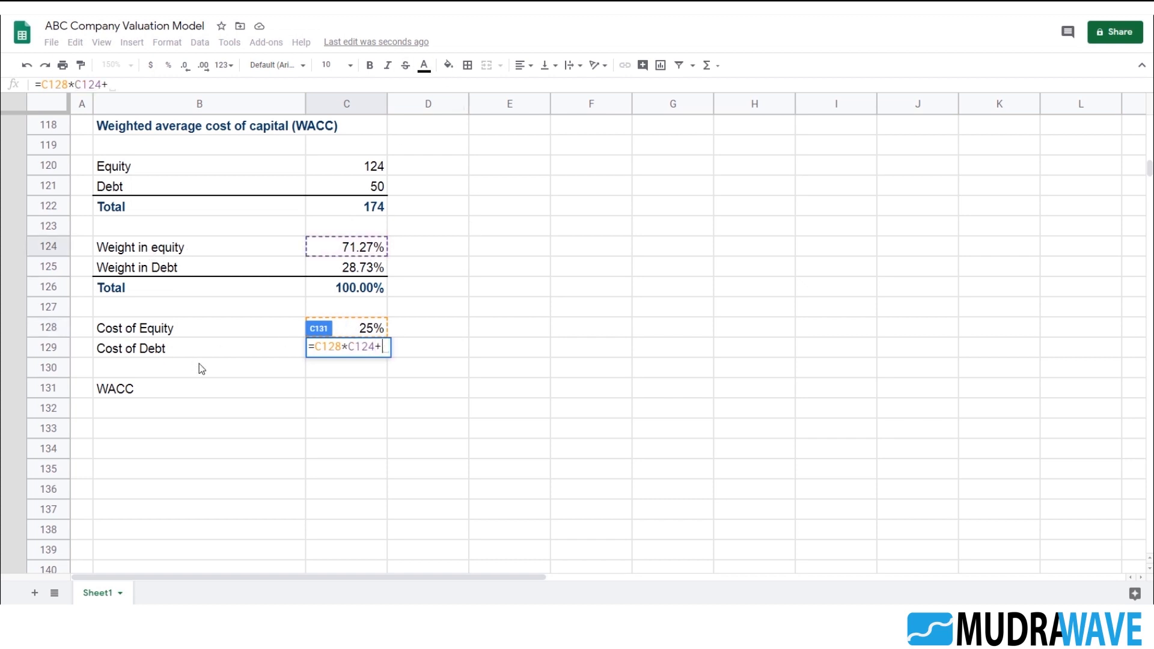
left_click(244, 361)
key("Right")
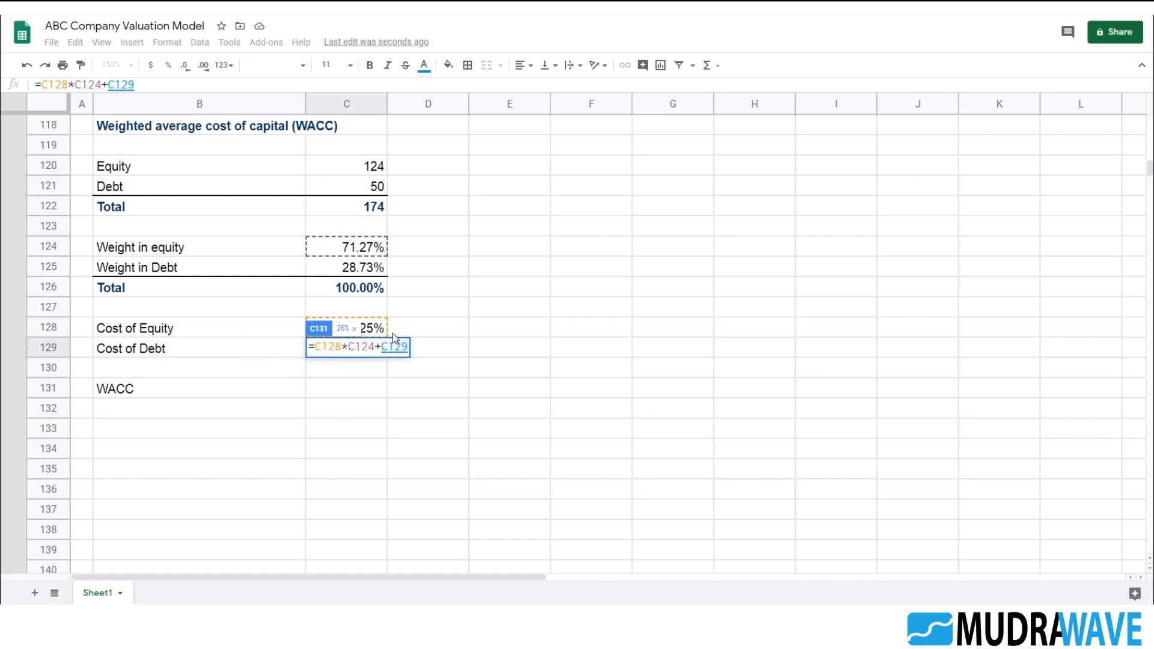
type("*")
left_click(351, 273)
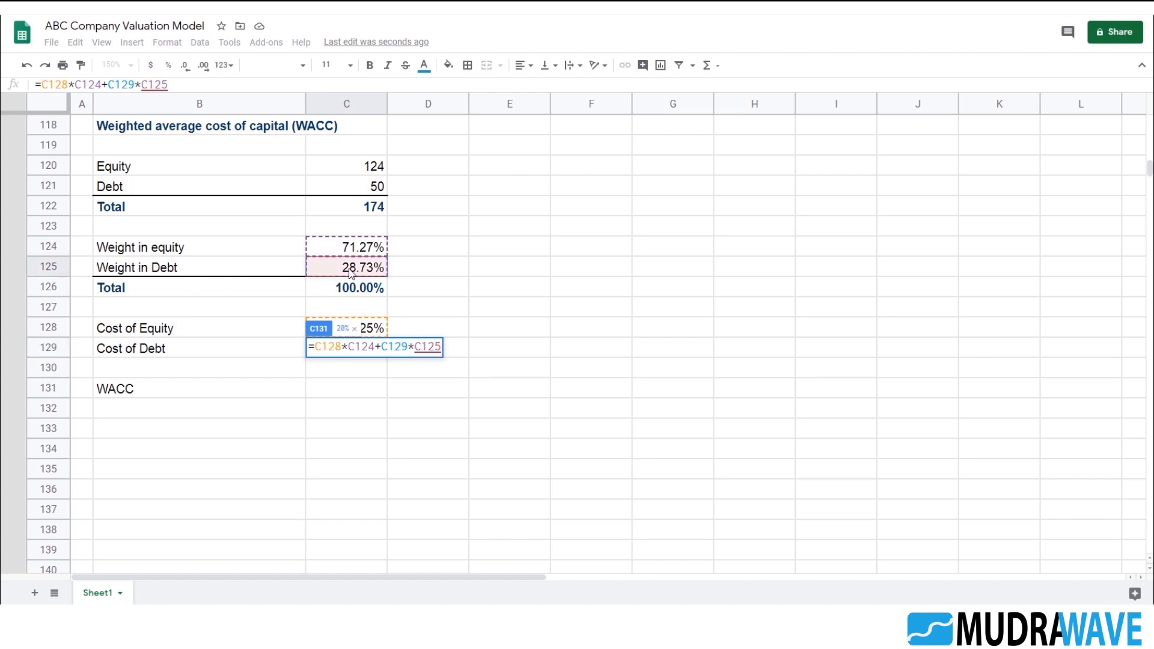
key("Return")
key("Up")
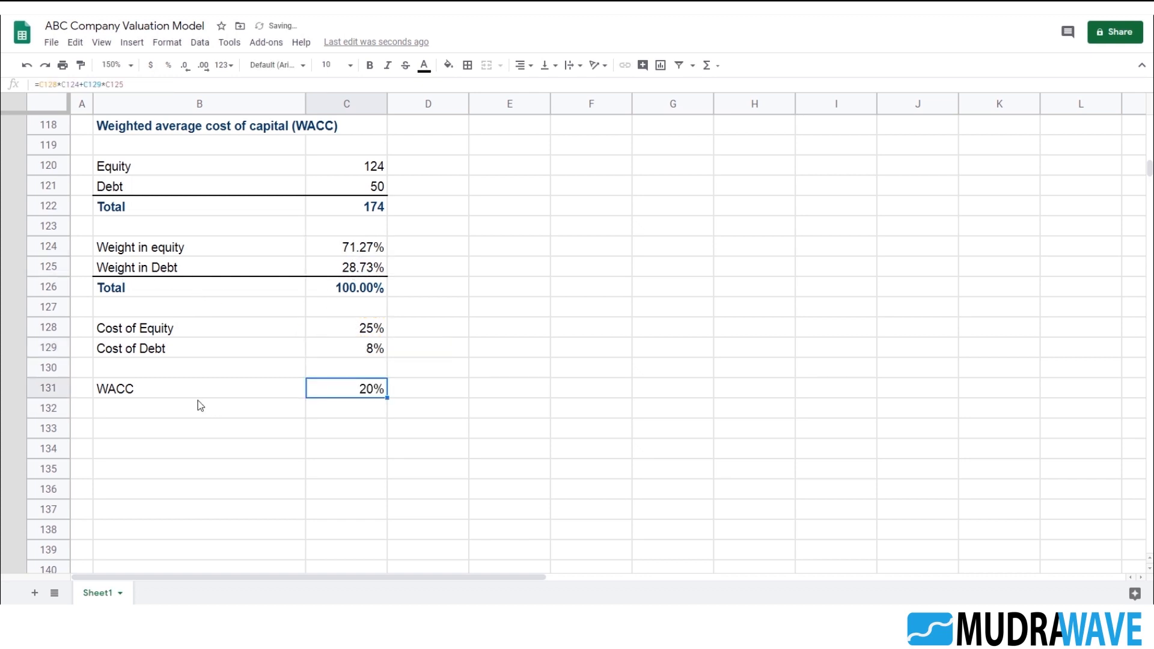
- Add top and bottom borders to the WACC row in cells B131:C131
left_click(268, 386)
left_click(324, 386, "shift")
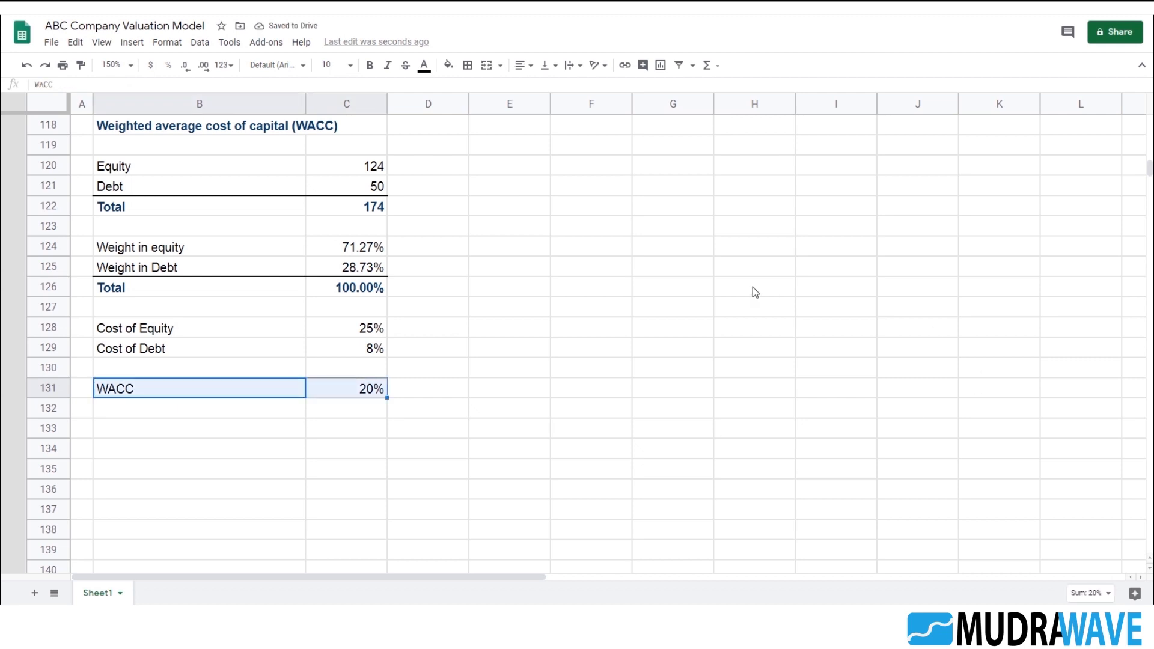
left_click(468, 71)
left_click(490, 108)
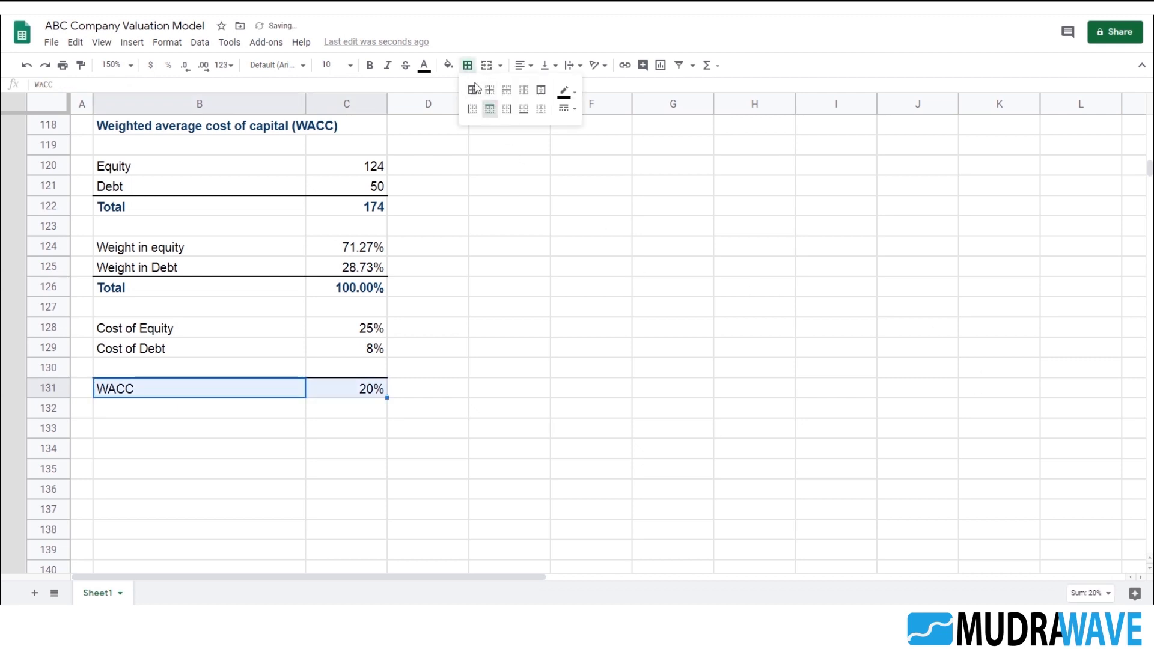
left_click(523, 109)
left_click(671, 327)
left_click_drag(383, 371, 380, 390)
left_click(385, 393)
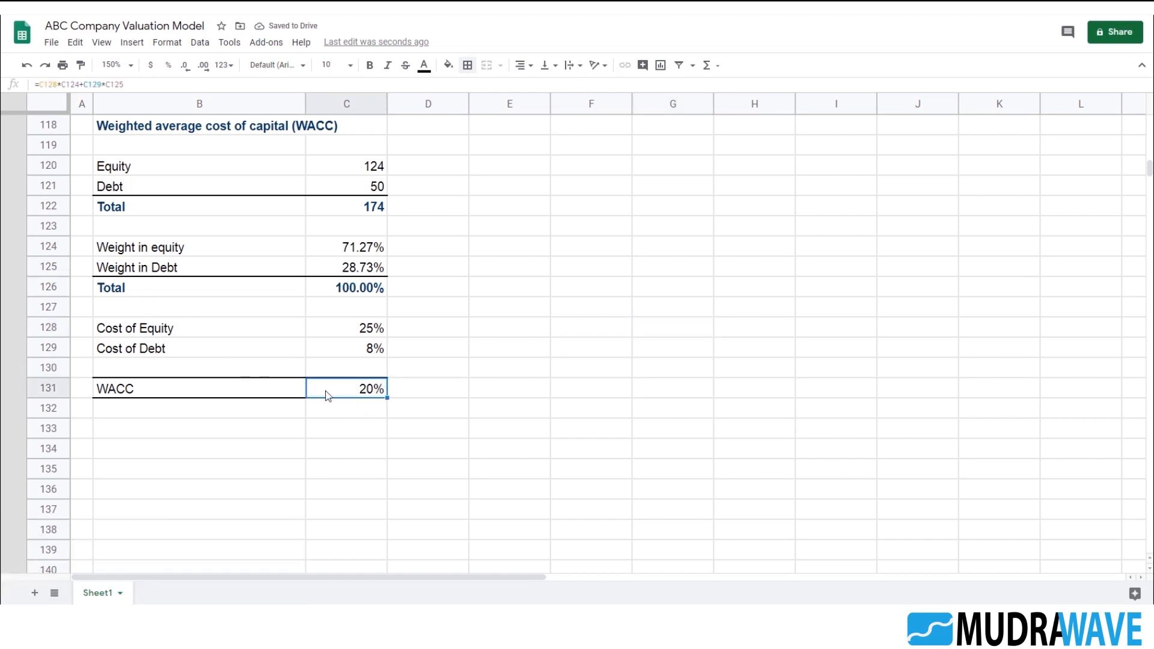
- Set the cost of equity in C128 to 15% and check the effect on WACC in C131
left_click(132, 334)
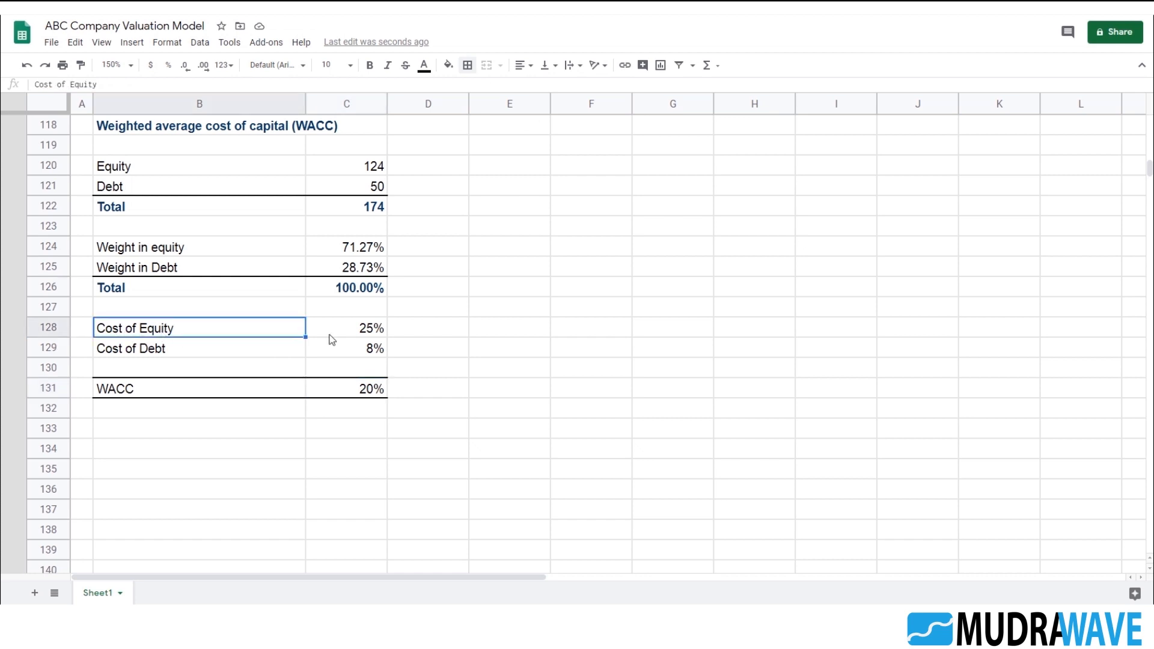
left_click(377, 330)
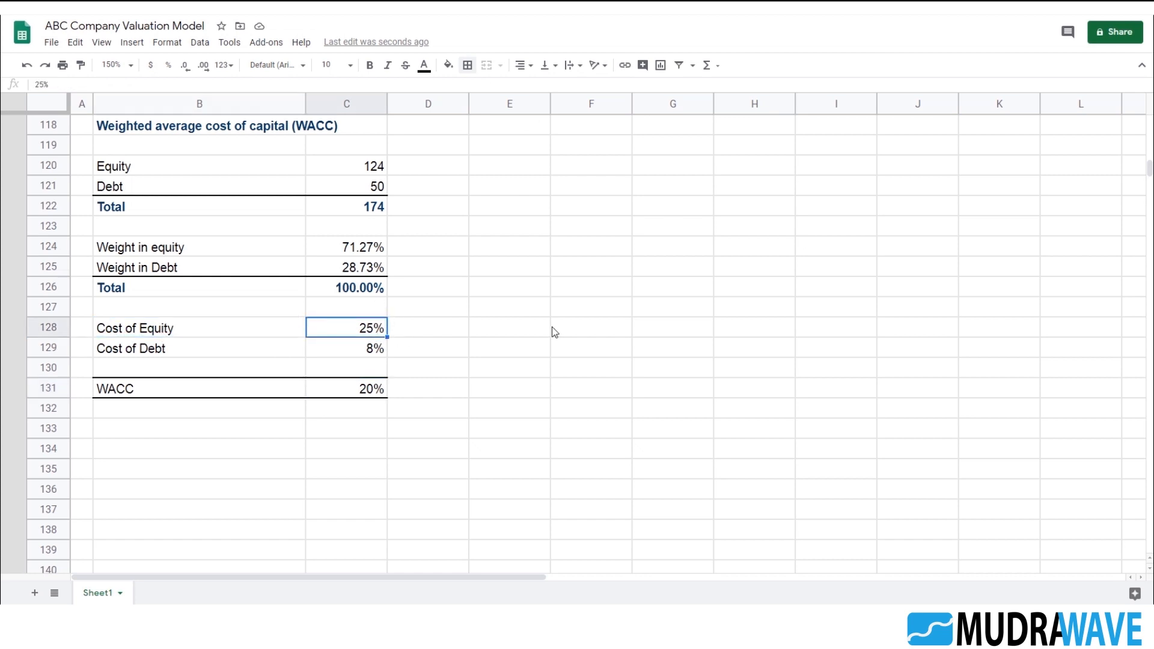
type("15")
key("Return")
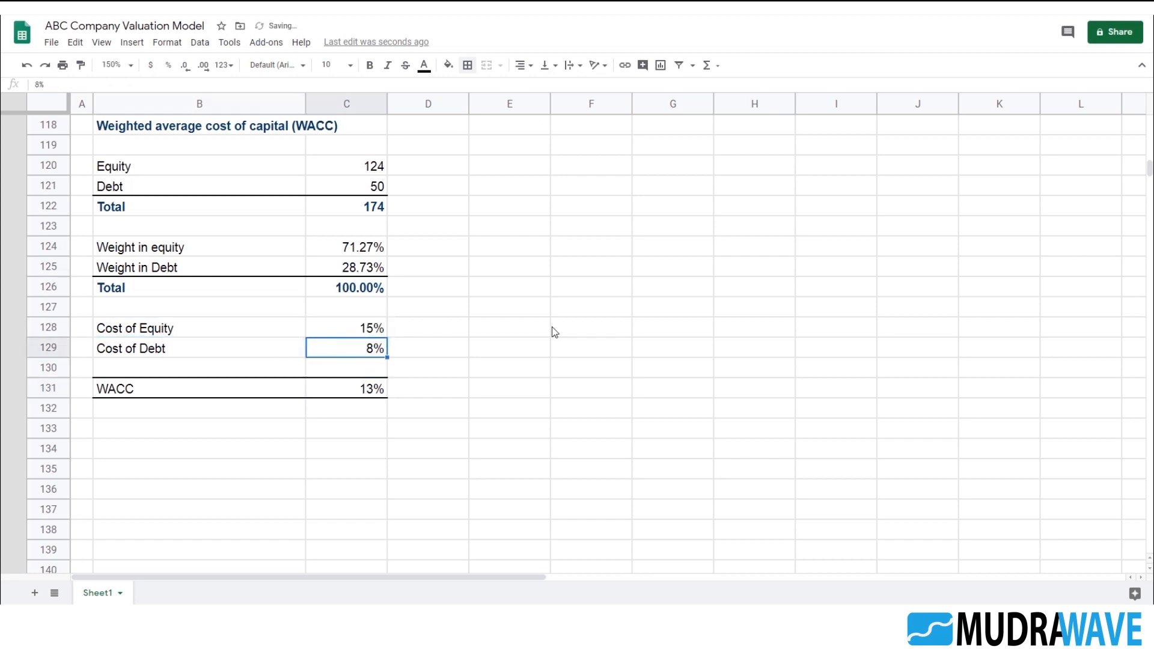
left_click(346, 395)
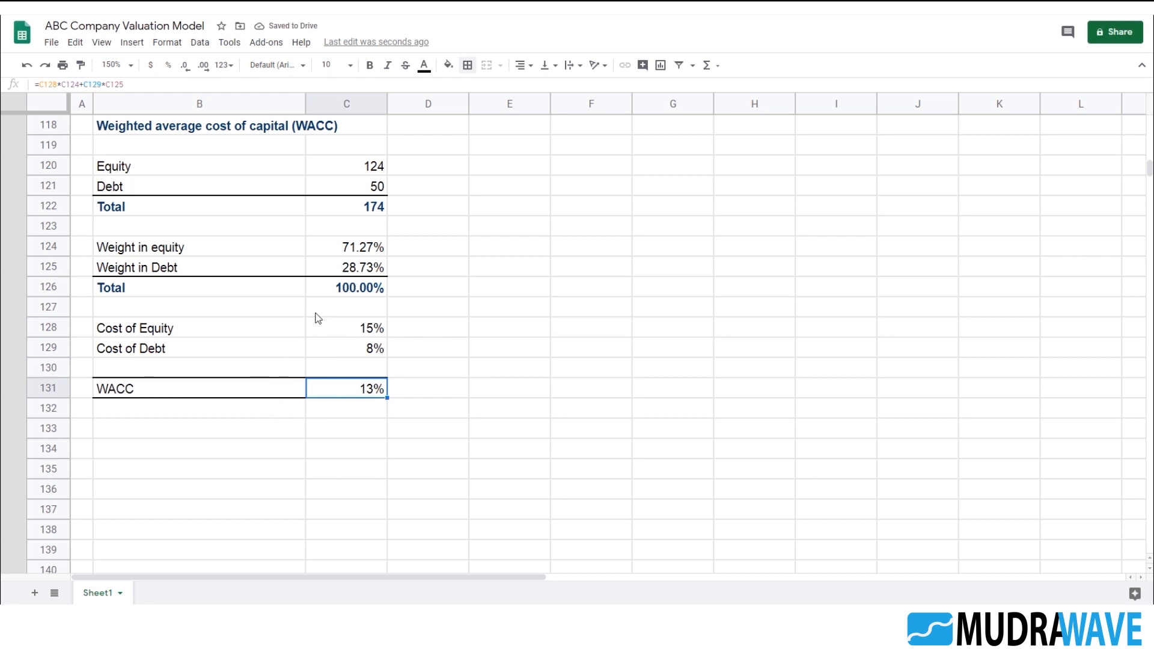
- Set the cost of equity in C128 back to 25%
left_click(372, 331)
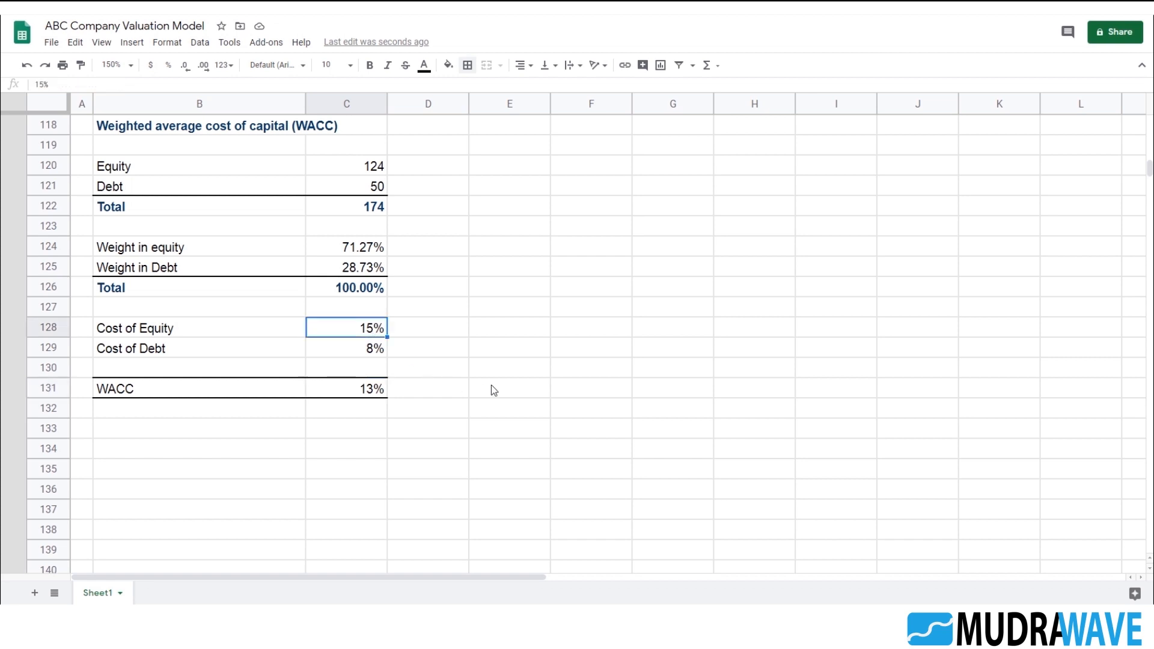
type("25")
key("Return")
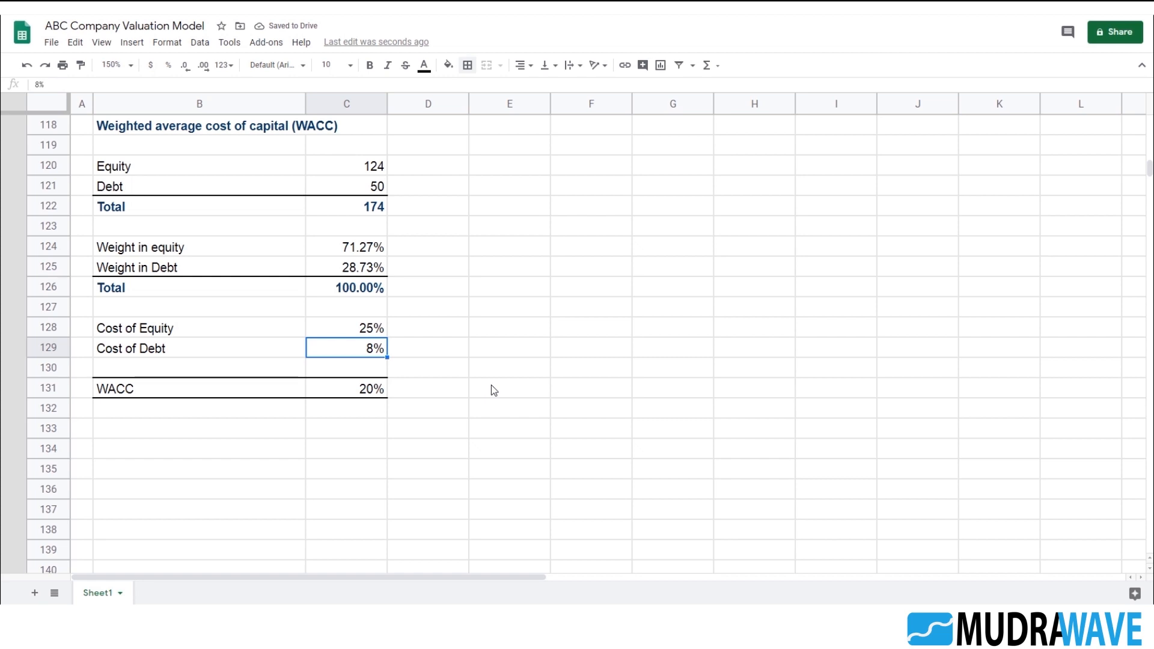
- Clear the cost of debt in C129 and undo the deletion
key("Delete")
key("ctrl+z")
key("Up")
- Inspect the cell references in the WACC formula in C131 without changing it
left_click(369, 394)
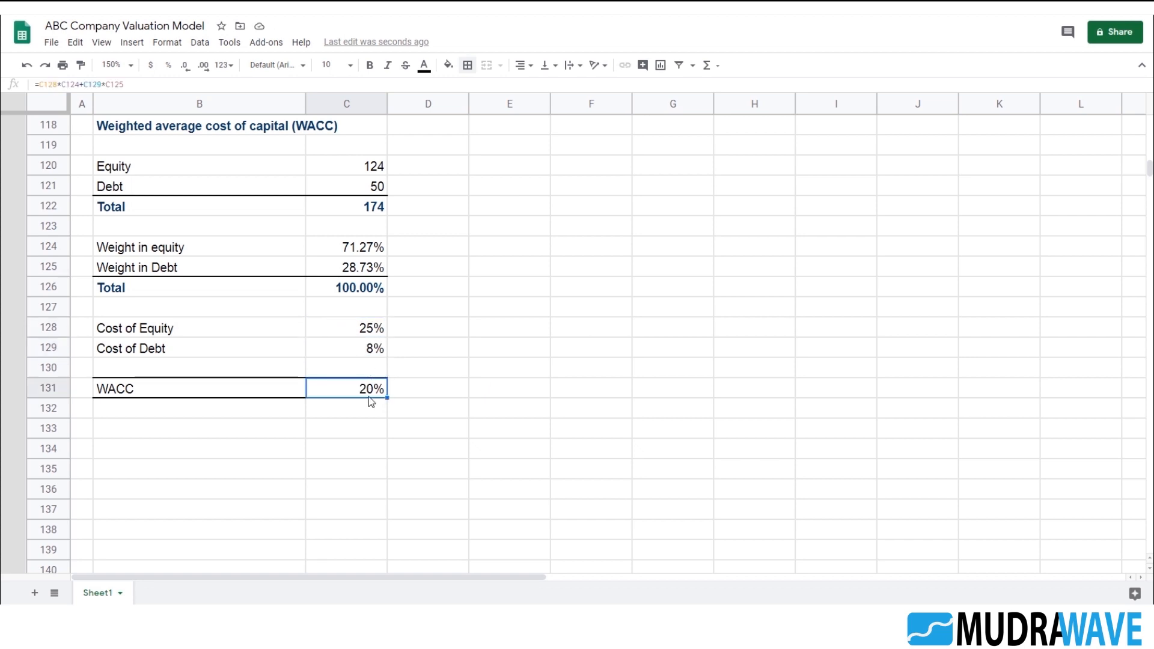
double_click(395, 391)
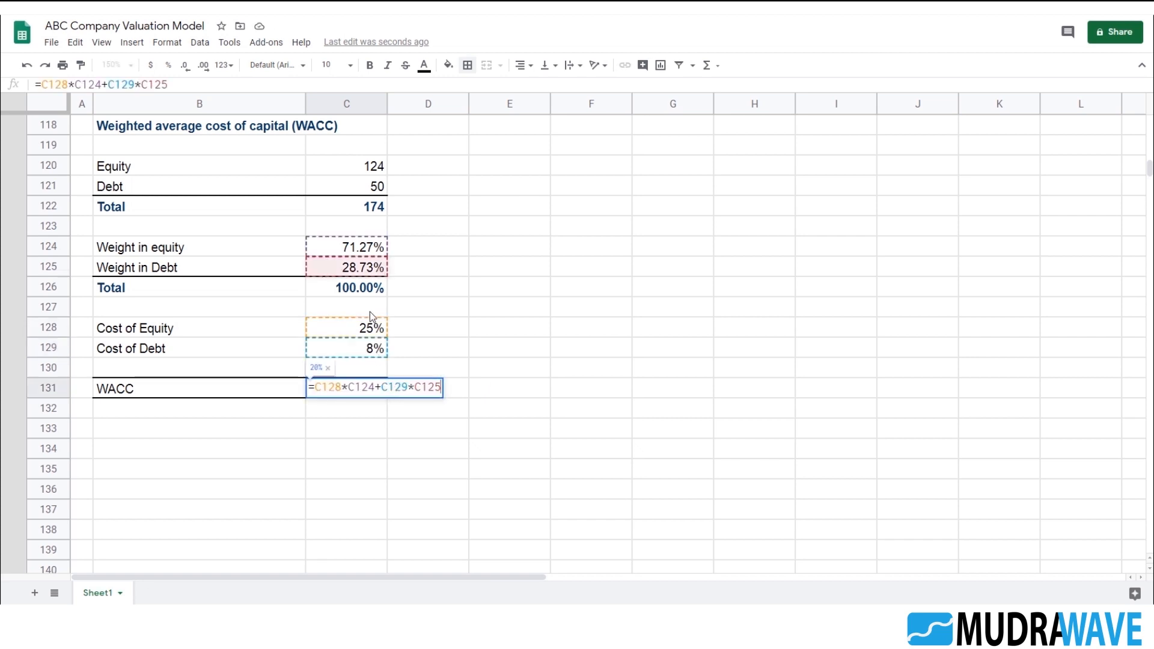
key("Escape")
- Clear the cost of debt again to examine its effect on WACC, undo that deletion and return to C131
left_click(382, 350)
key("Delete")
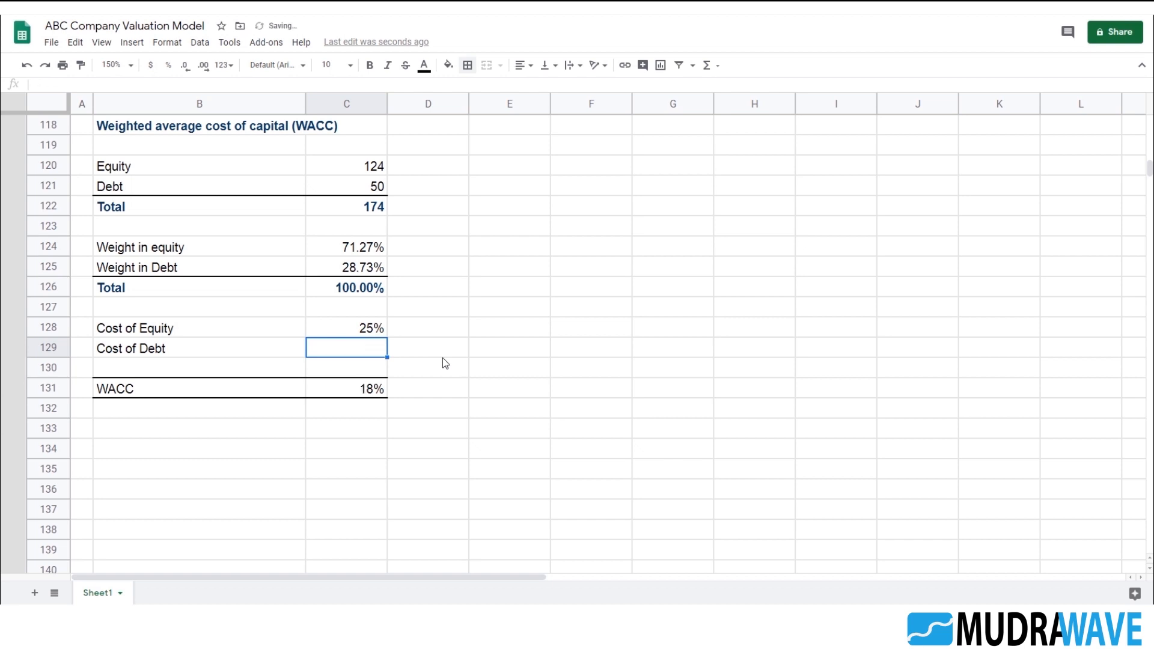
key("Down")
key("Down")
key("ctrl+z")
key("Up")
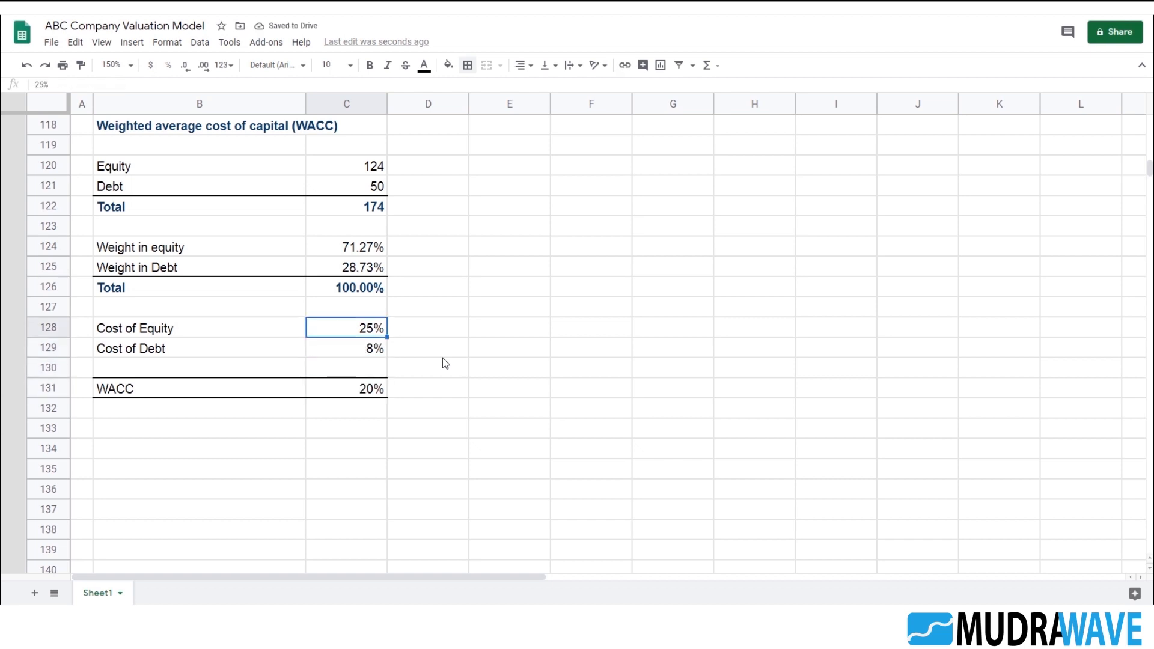
key("Down")
key("Down")
key("Down")
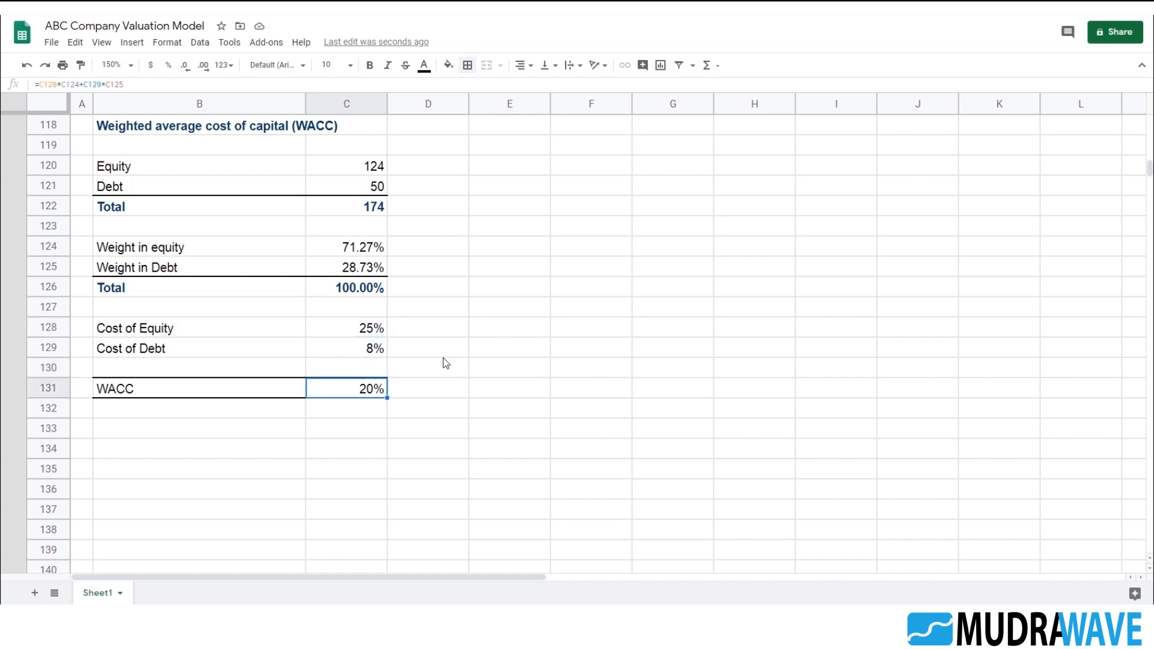
- Examine the shareholders fund and borrowings rows of the Balance Sheet, from Year 1 to Year 6 E
scroll(442, 355, "up", 12)
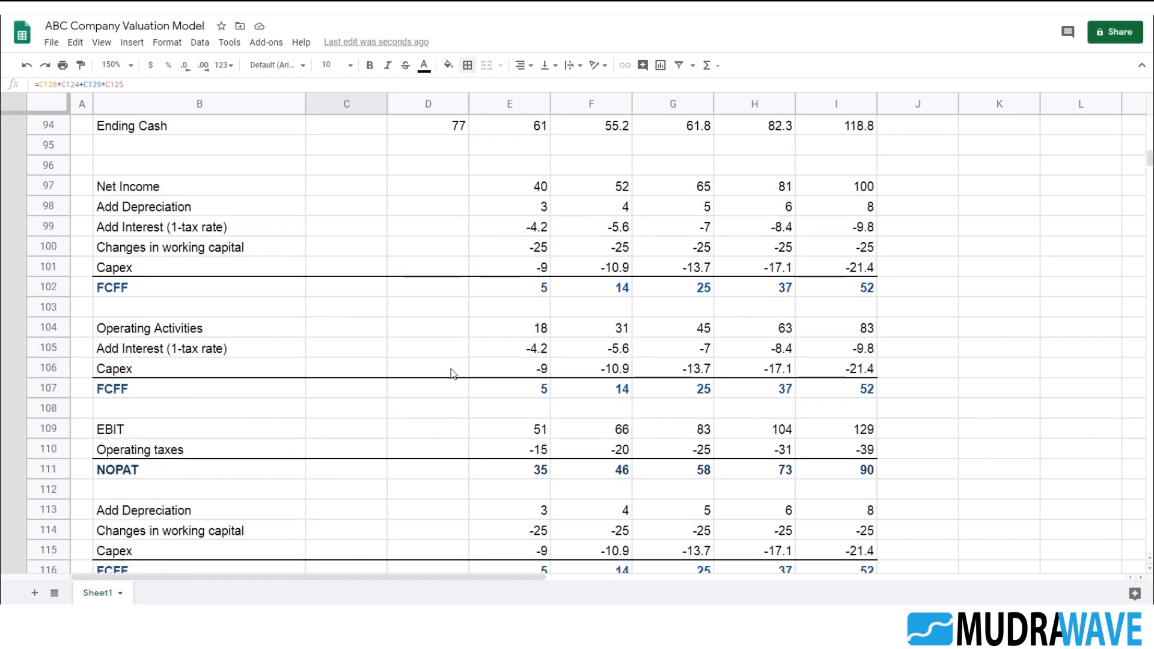
scroll(442, 349, "up", 11)
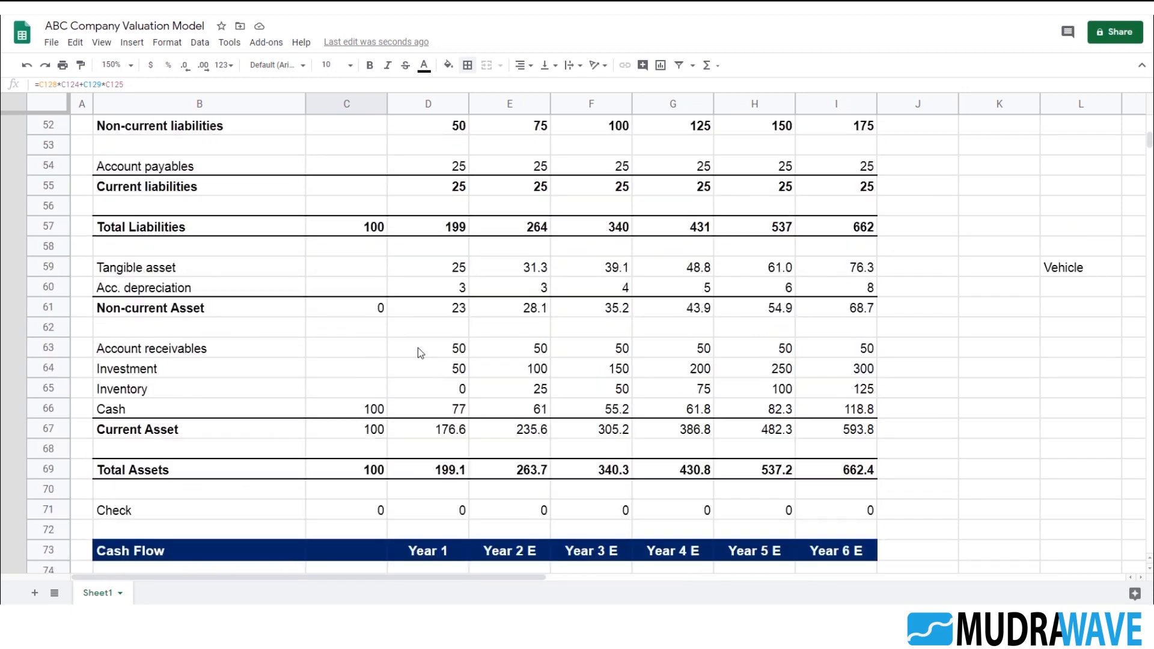
scroll(419, 348, "up", 1)
left_click_drag(160, 227, 164, 321)
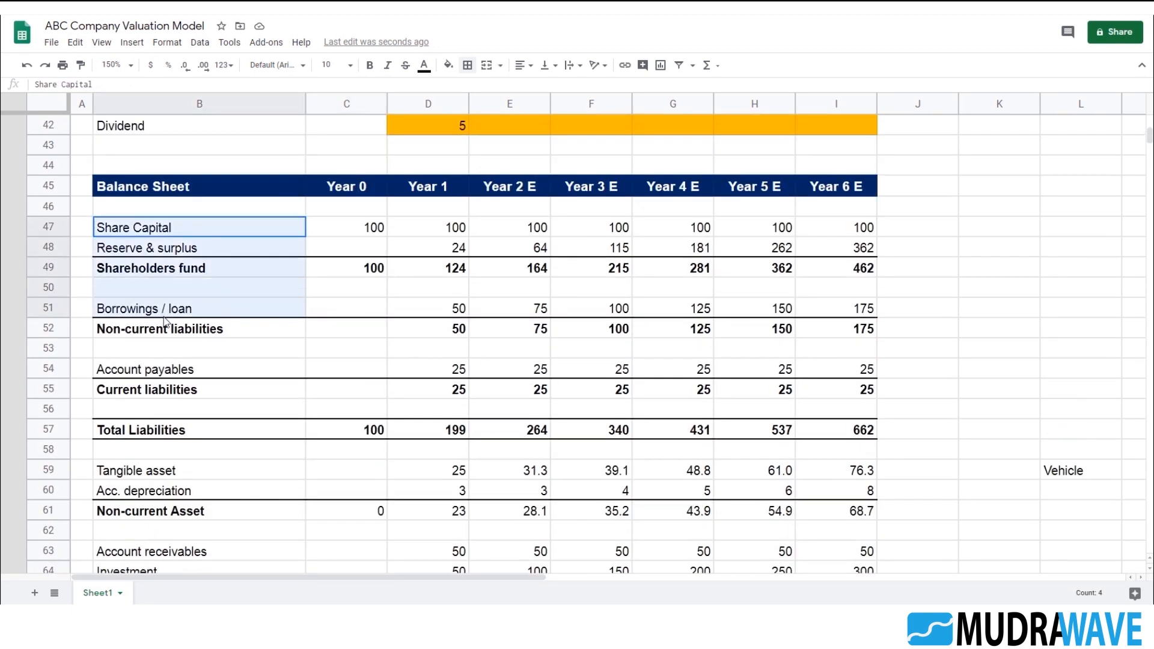
left_click(190, 253)
left_click(216, 270)
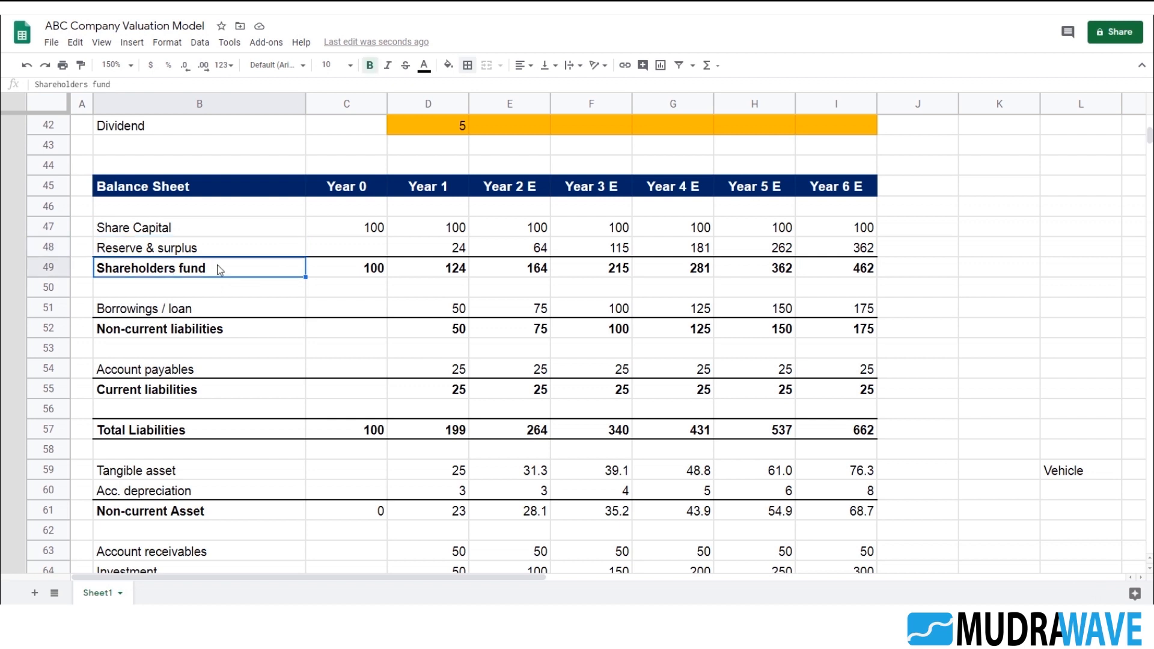
left_click(203, 316)
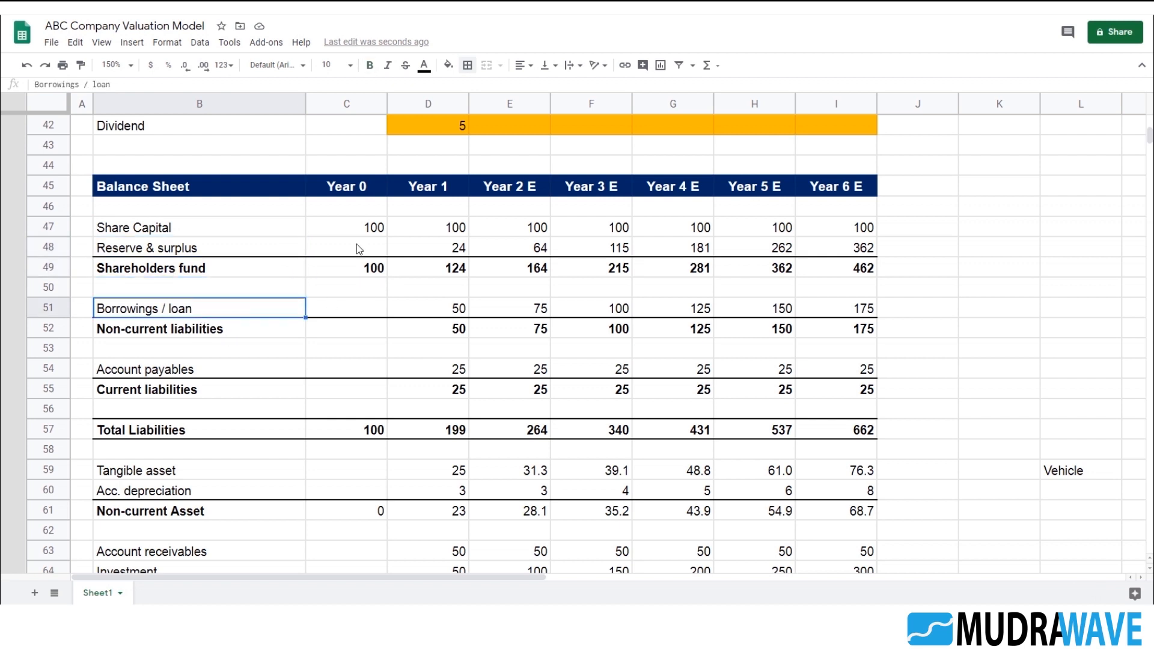
left_click(458, 312)
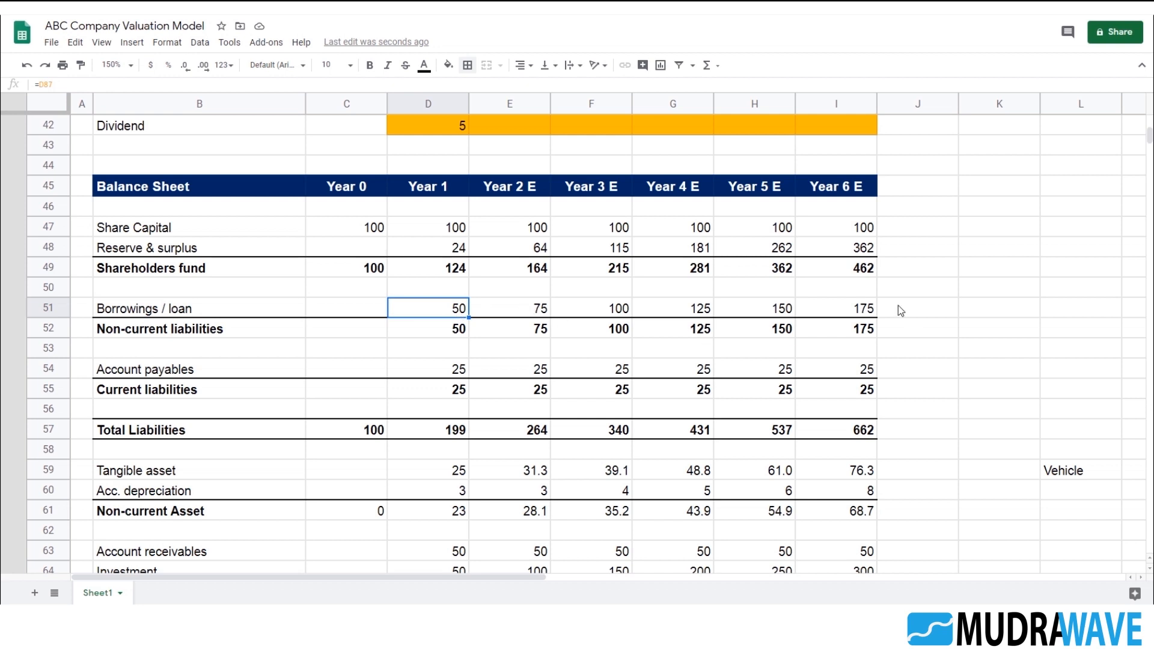
left_click(868, 274)
left_click(863, 312)
left_click(869, 276)
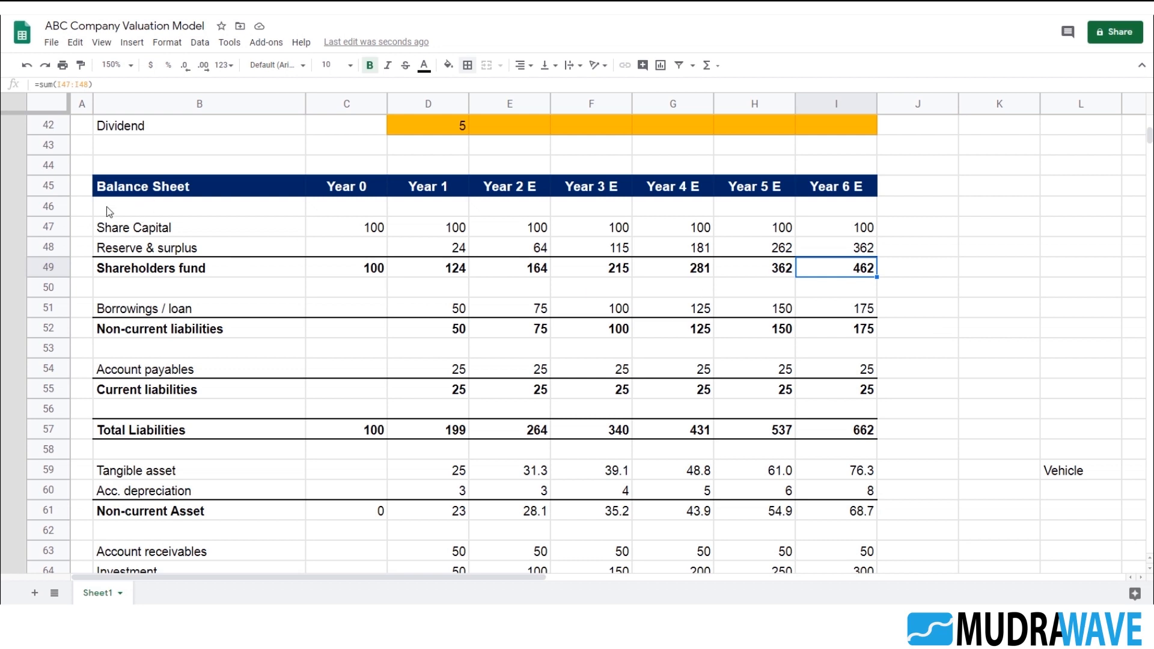
- Compare the shareholders fund from Year 0 onward with the borrowings from Year 1 to Year 6 E
left_click(361, 263)
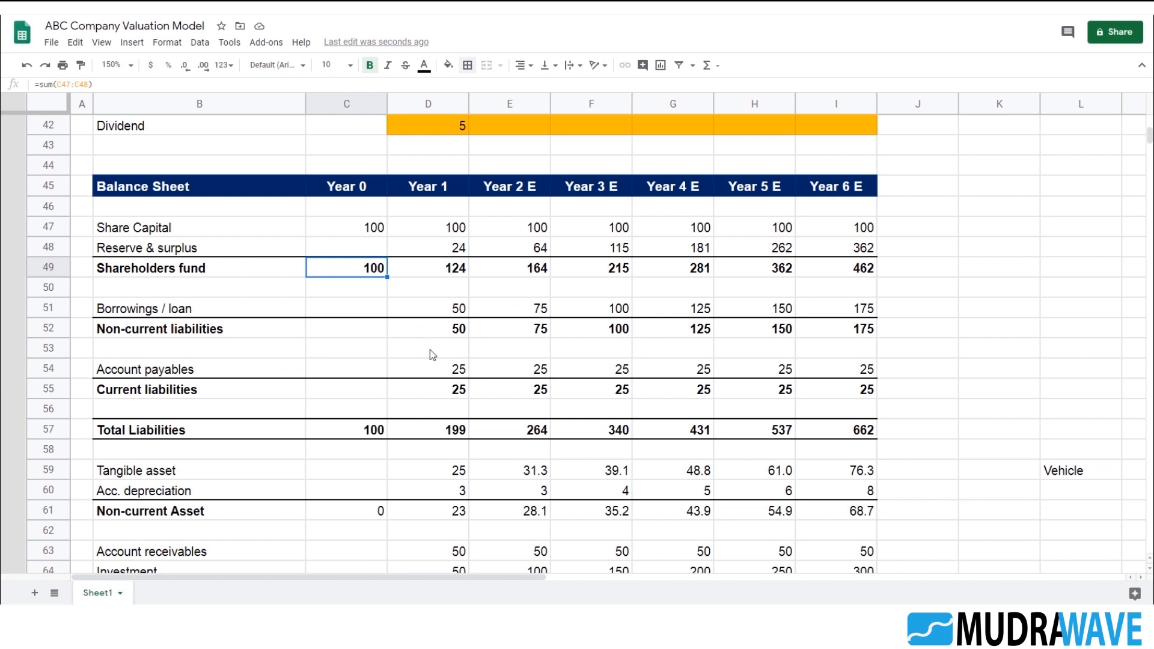
left_click_drag(450, 310, 854, 328)
left_click(865, 312)
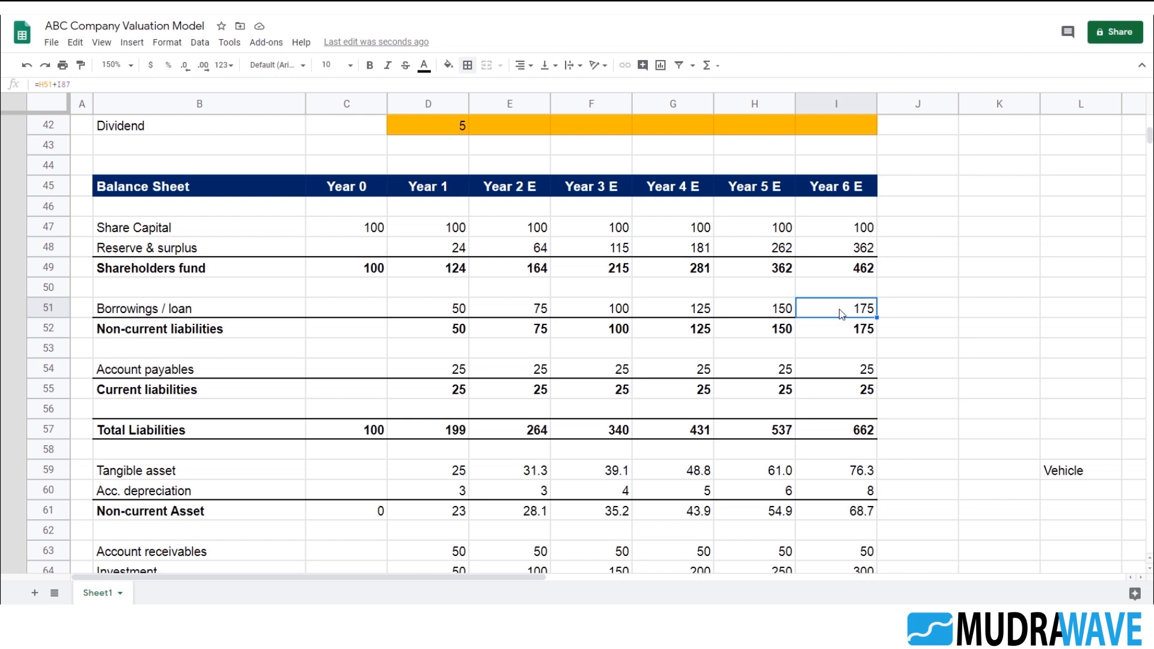
left_click(358, 266)
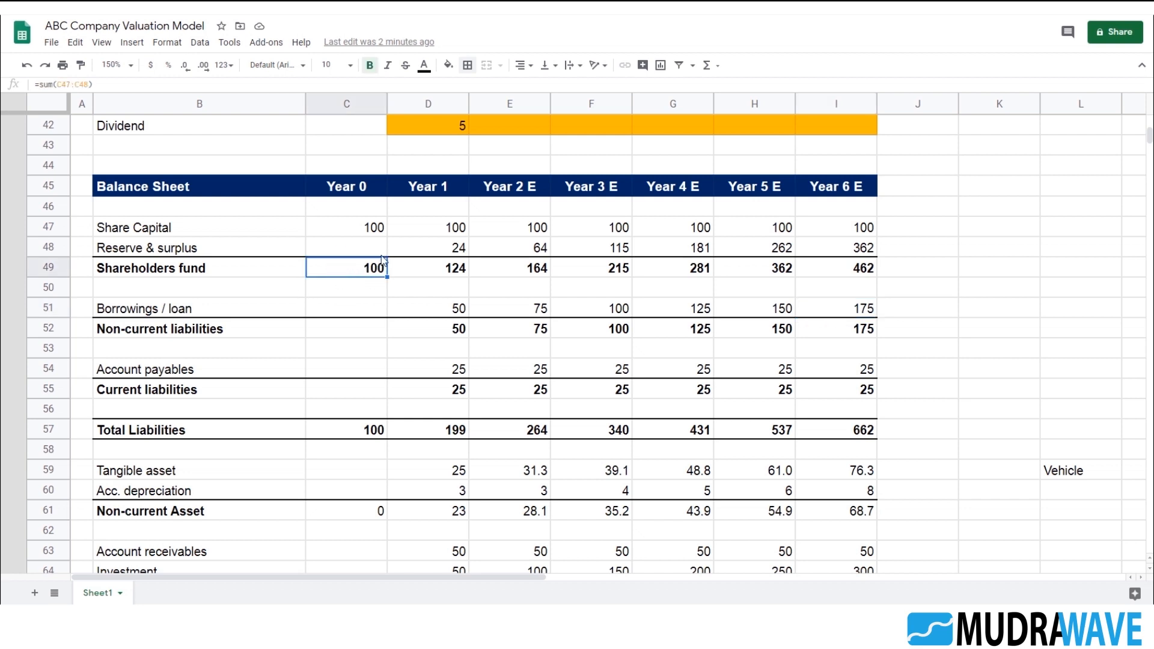
left_click(439, 308)
left_click_drag(662, 301, 810, 311)
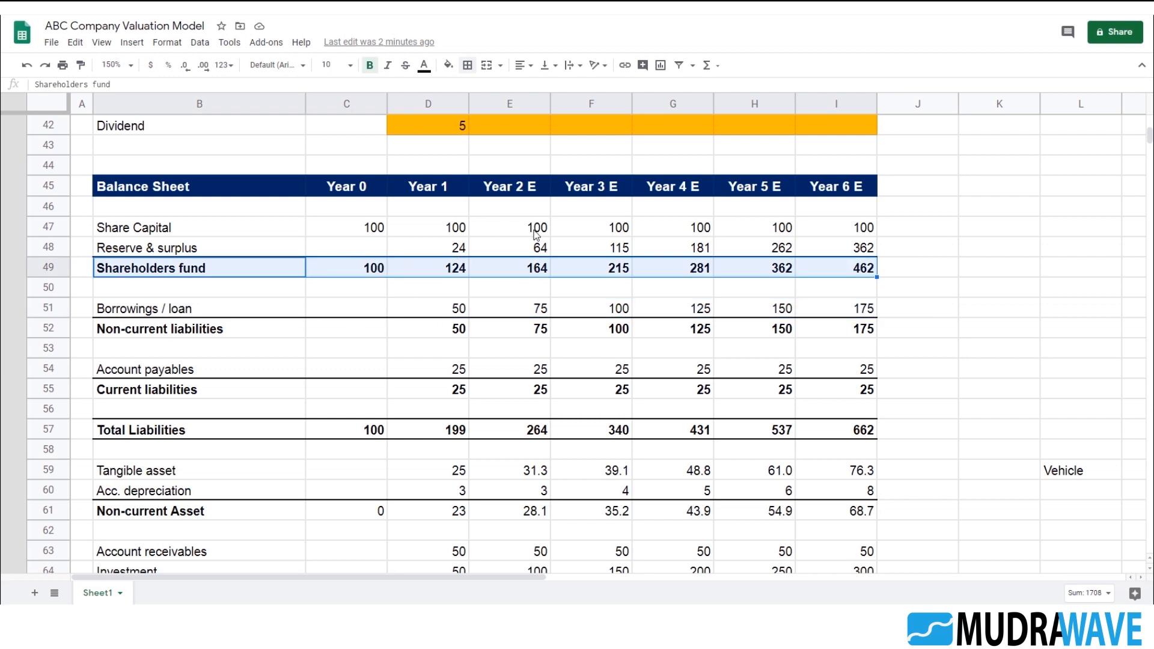
left_click_drag(441, 308, 857, 311)
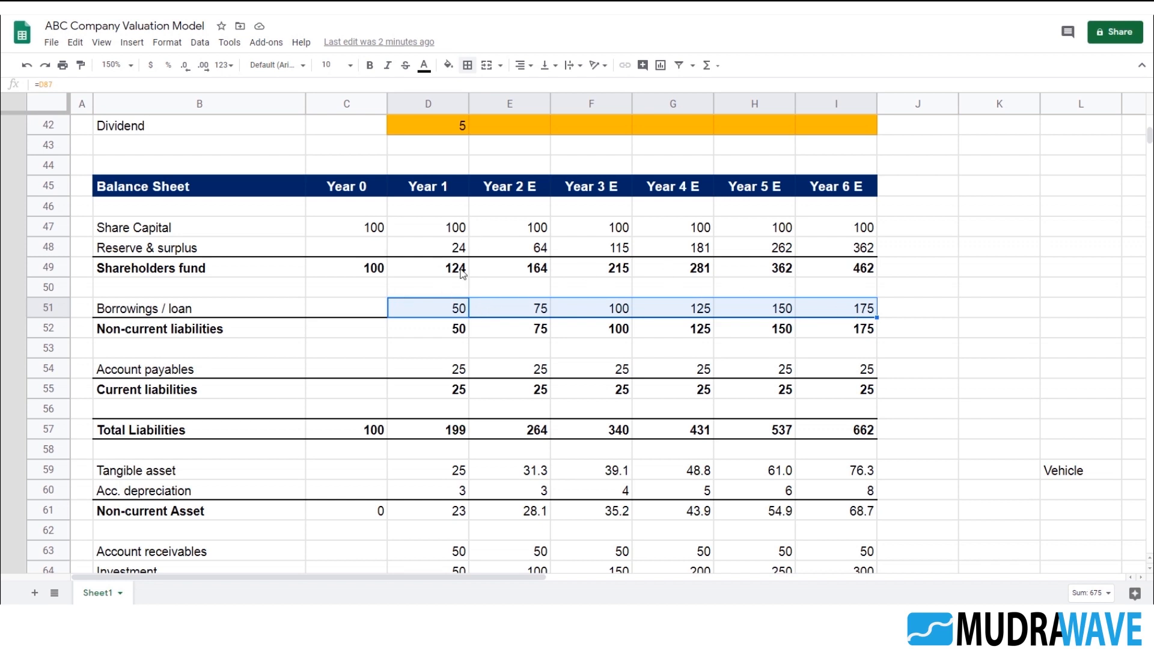
- Clear the Year 2 E interest in E34 to examine its effect on net profit, and undo the deletion
scroll(497, 295, "up", 5)
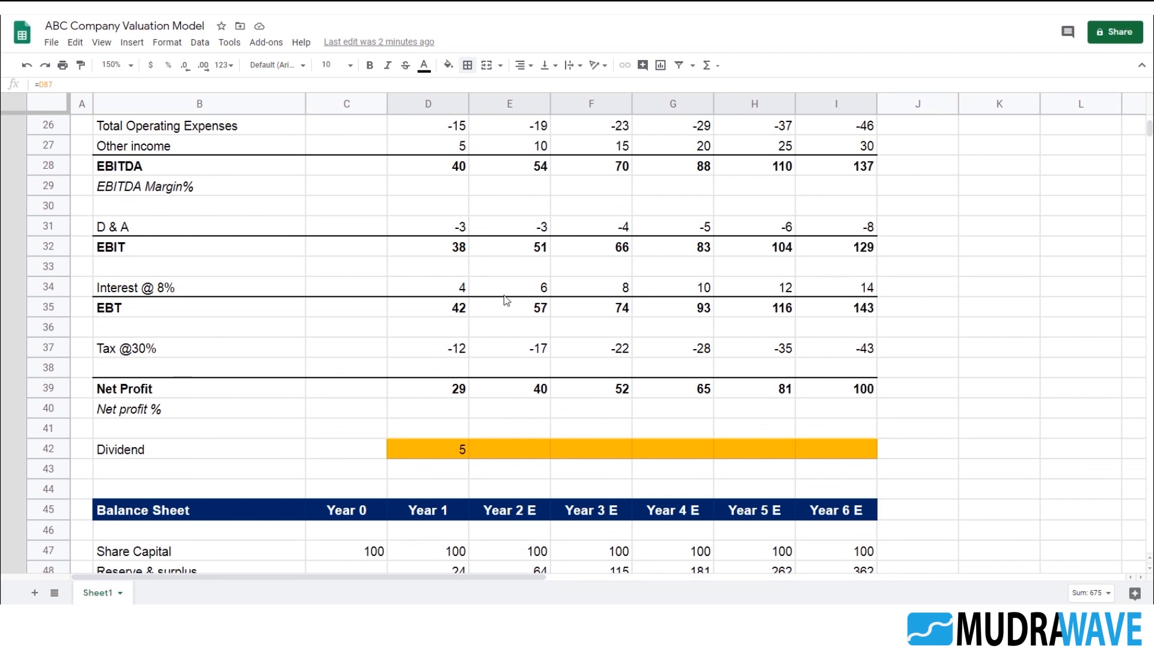
left_click(543, 289)
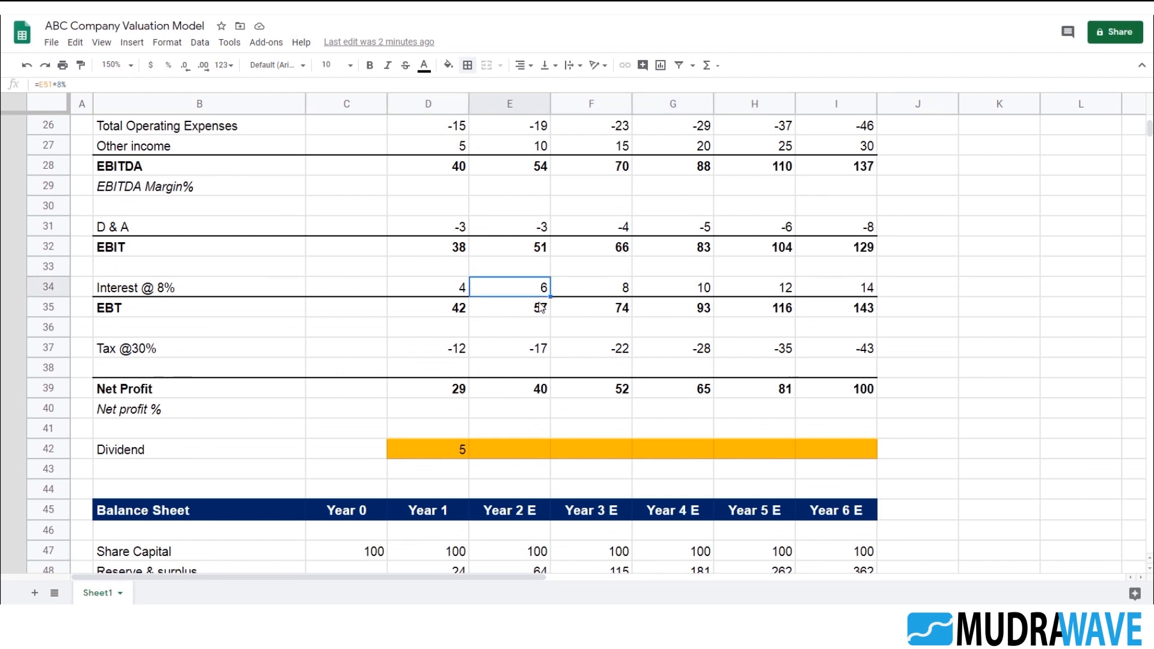
key("Delete")
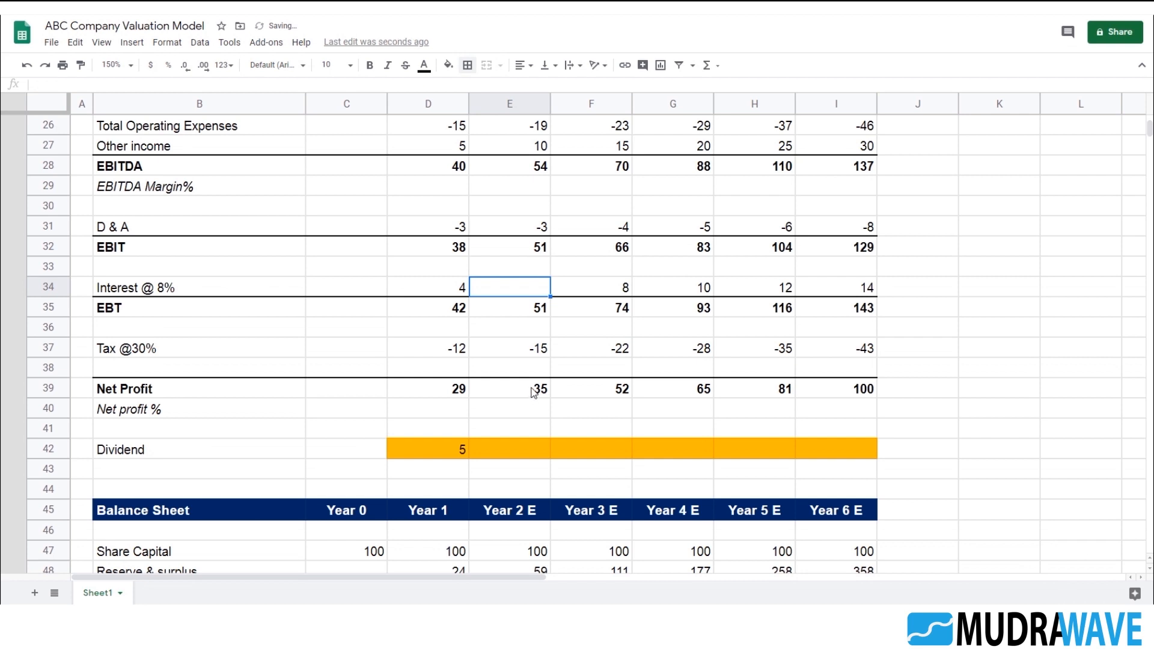
key("ctrl+z")
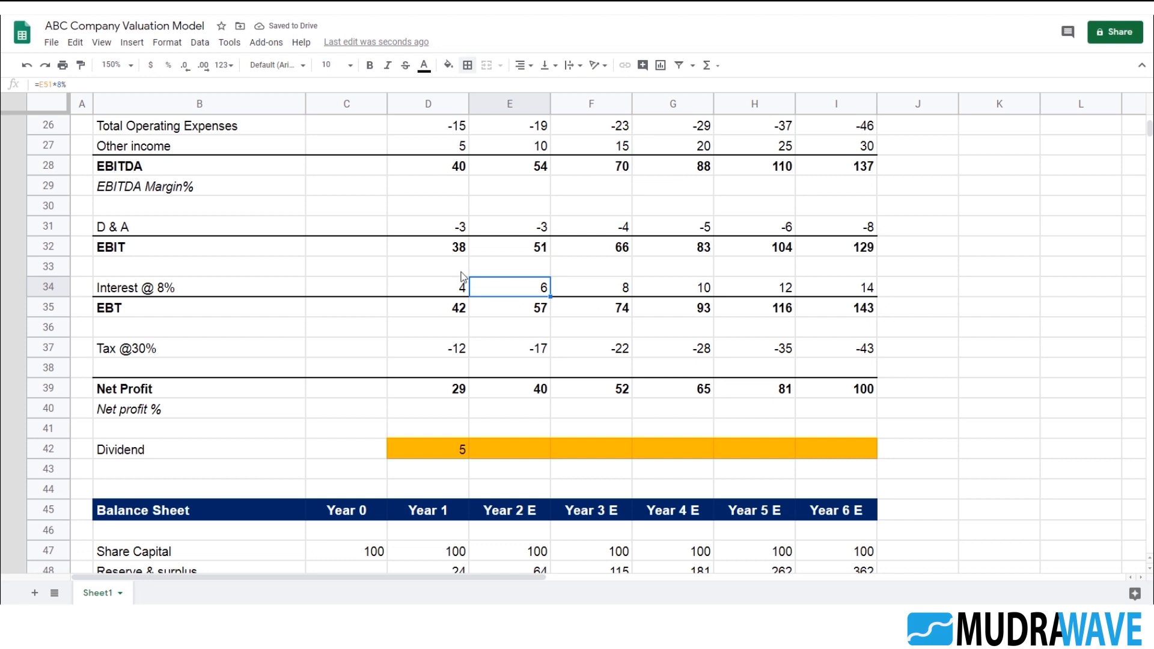
- Make the Year 1 interest in D34 negative by changing its formula to =-D51*8%
left_click(453, 290)
double_click(455, 289)
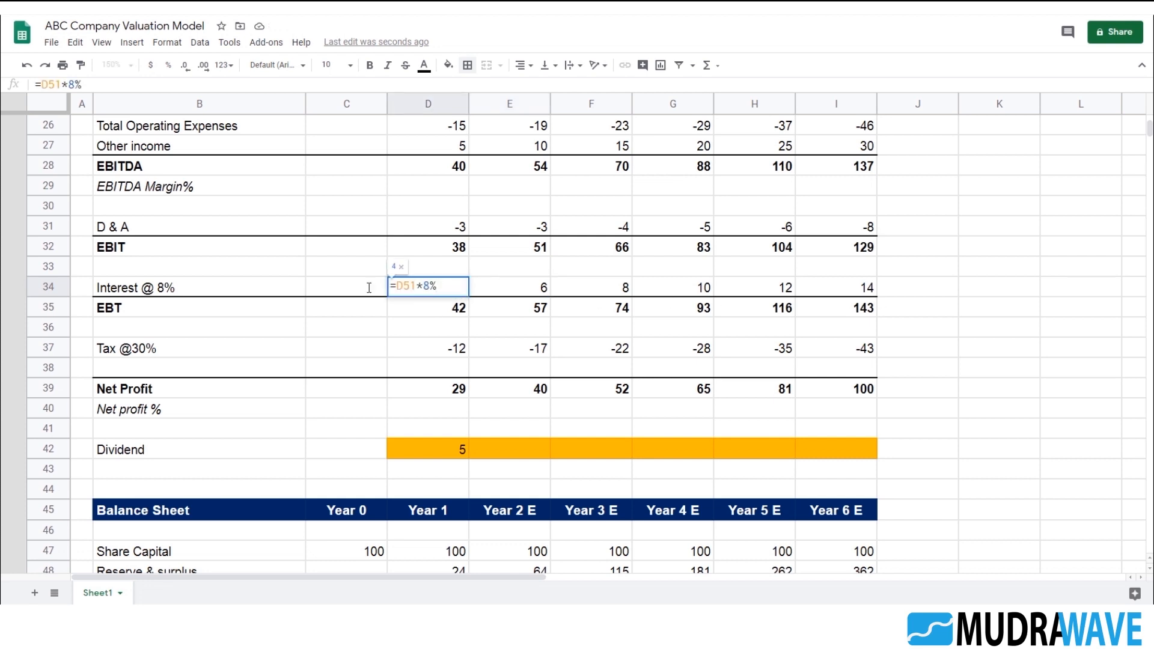
left_click(397, 284)
type("-")
key("Return")
- Fill the negative interest formula from D34 across the row through Year 6 E in I34
left_click(400, 286)
key("shift+Right")
key("shift+Right")
key("shift+Right")
key("shift+Right")
key("shift+Right")
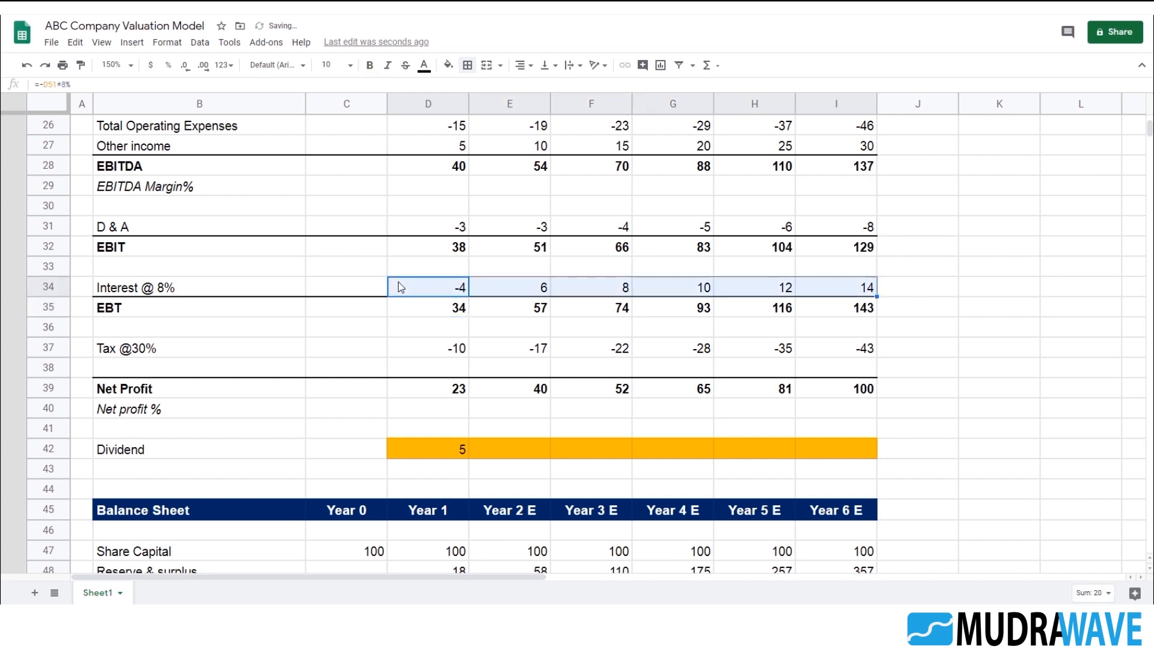
key("ctrl+r")
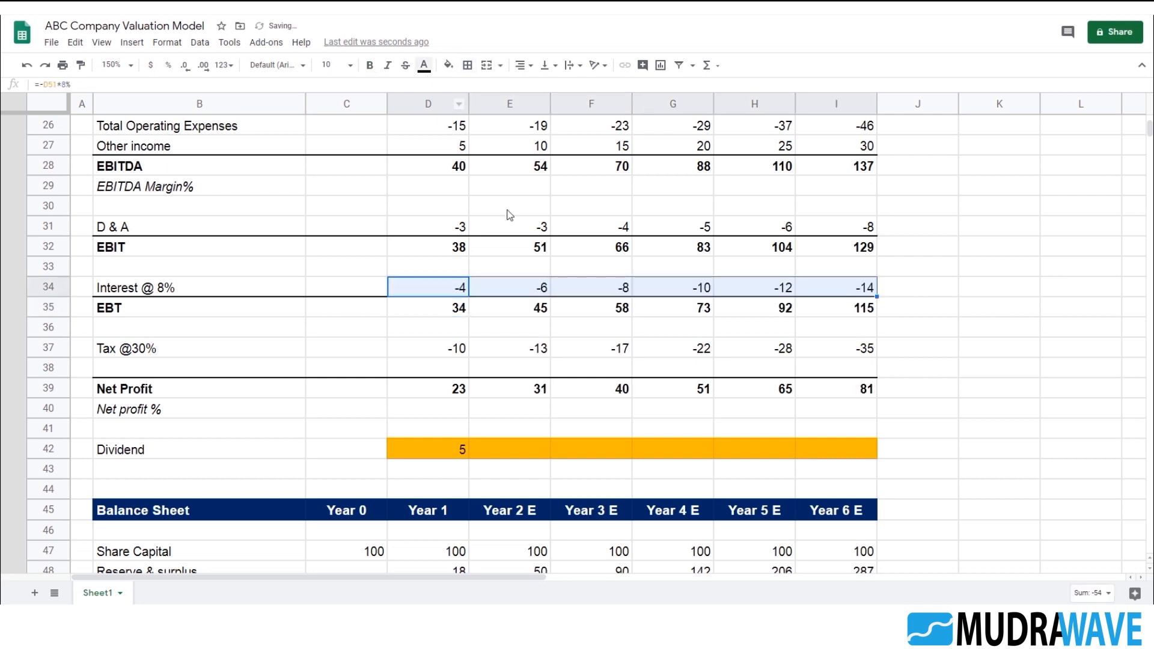
- Inspect the interest and net profit cells, and clear the Year 2 E interest in E34 twice, undoing each deletion
left_click(534, 392)
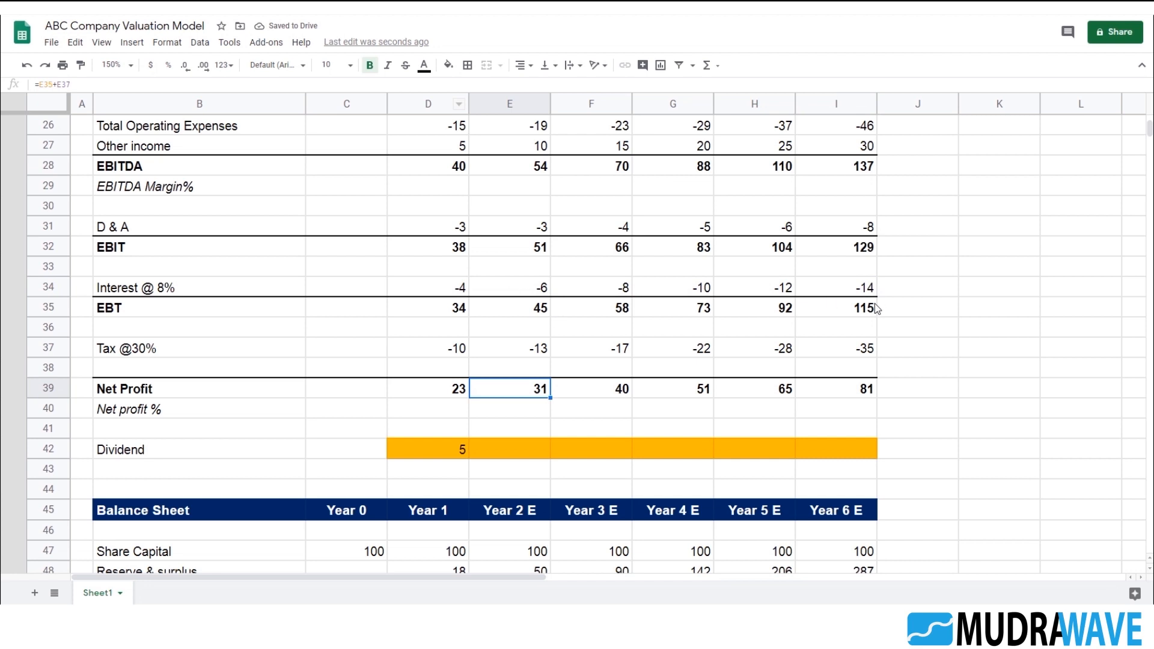
left_click(443, 292)
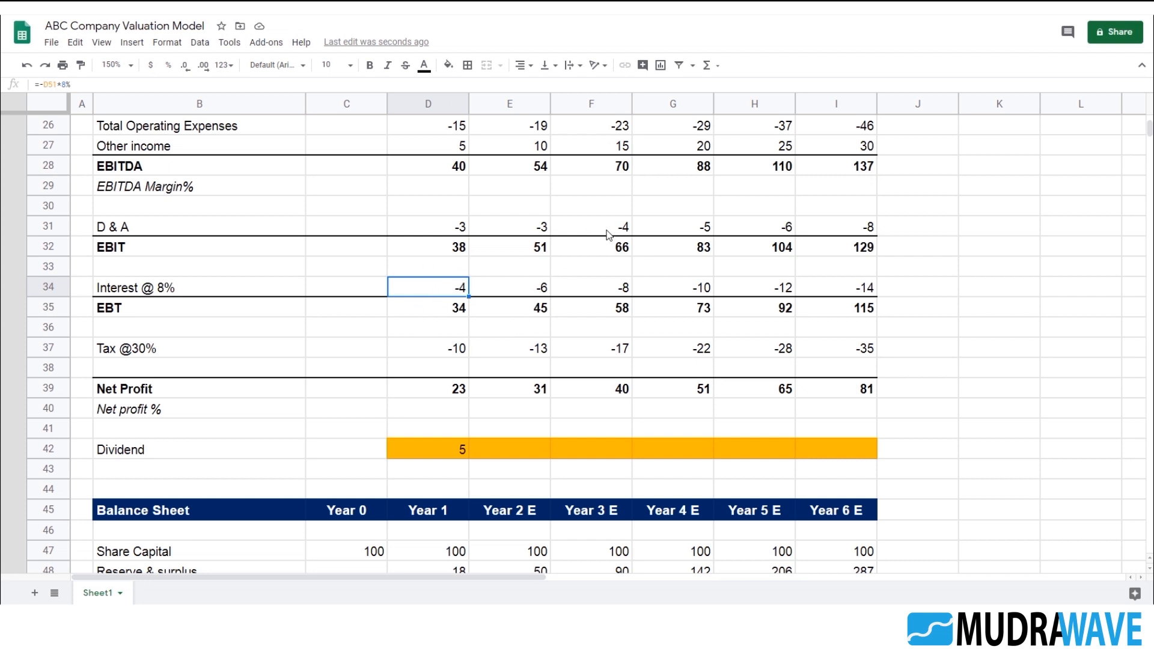
left_click(511, 392)
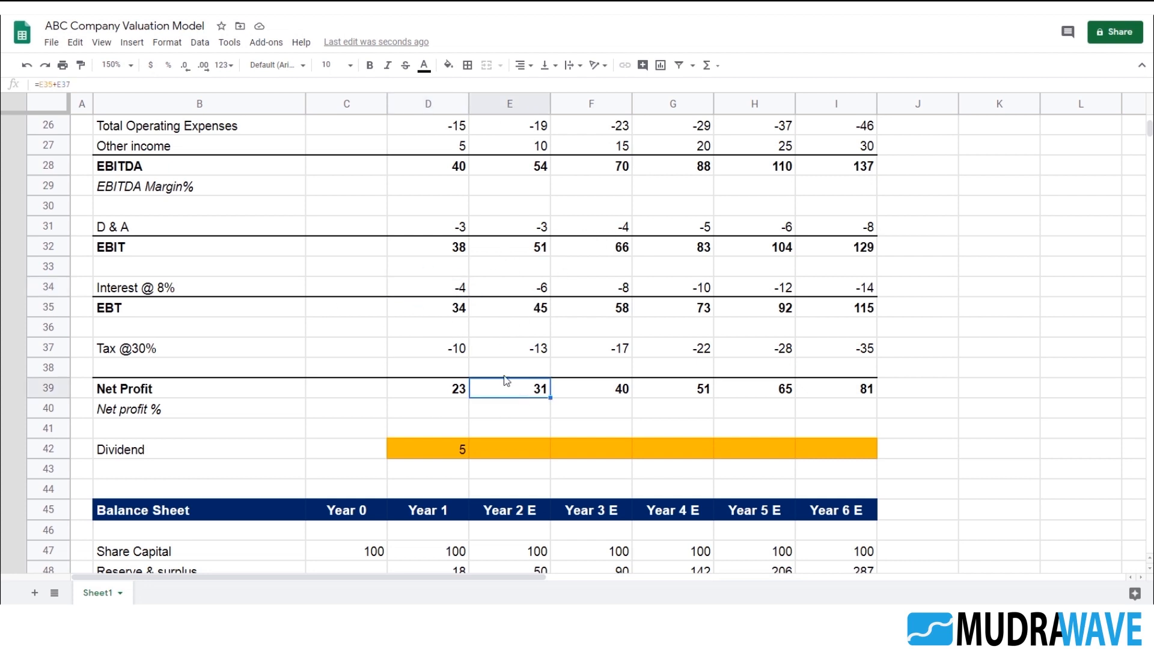
left_click(463, 288)
left_click(535, 291)
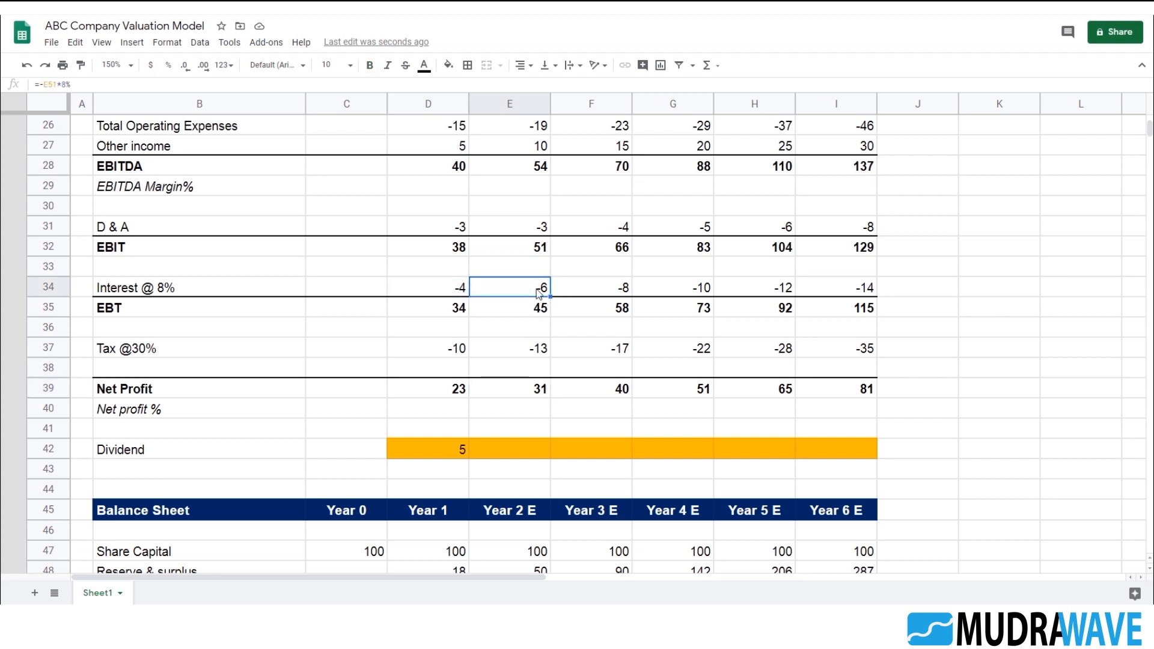
key("Delete")
key("ctrl+z")
key("Delete")
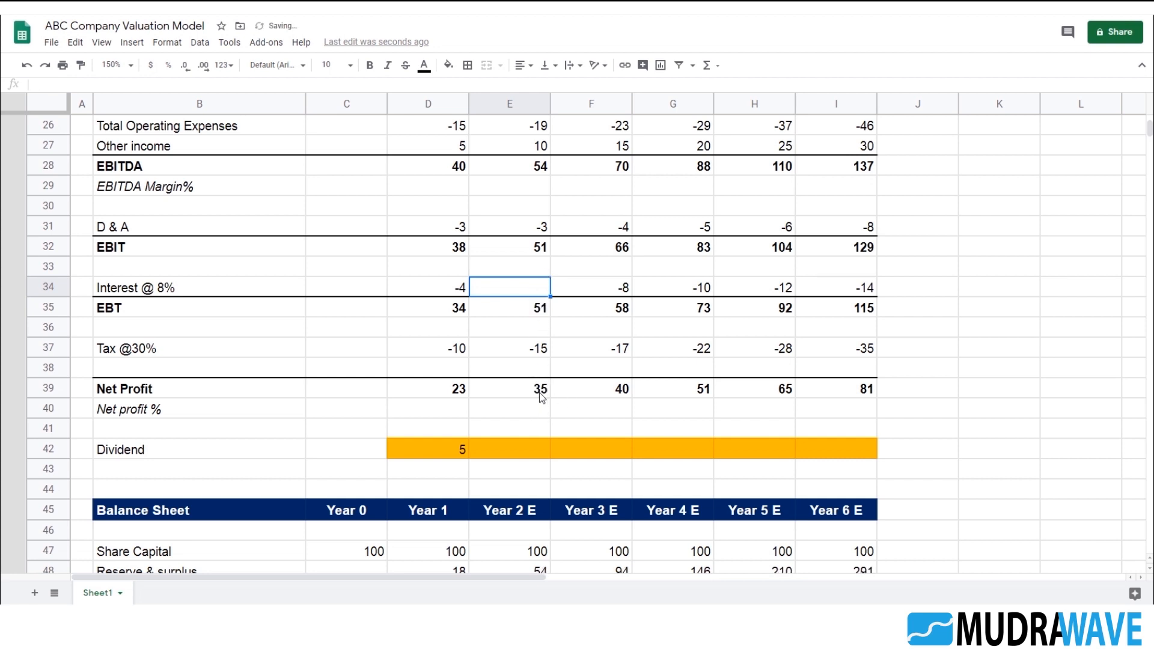
key("ctrl+z")
- Review the balance sheet, cash flow and FCFF sections down to the cost of debt in C129 and WACC in C131
scroll(544, 397, "down", 4)
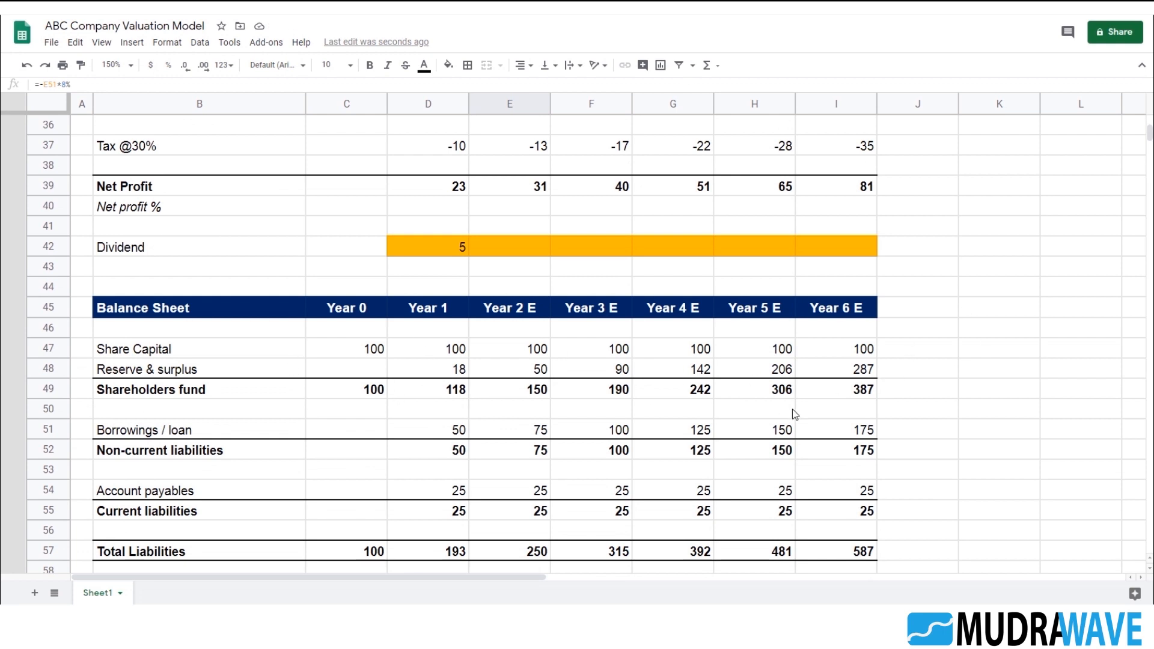
left_click(434, 428)
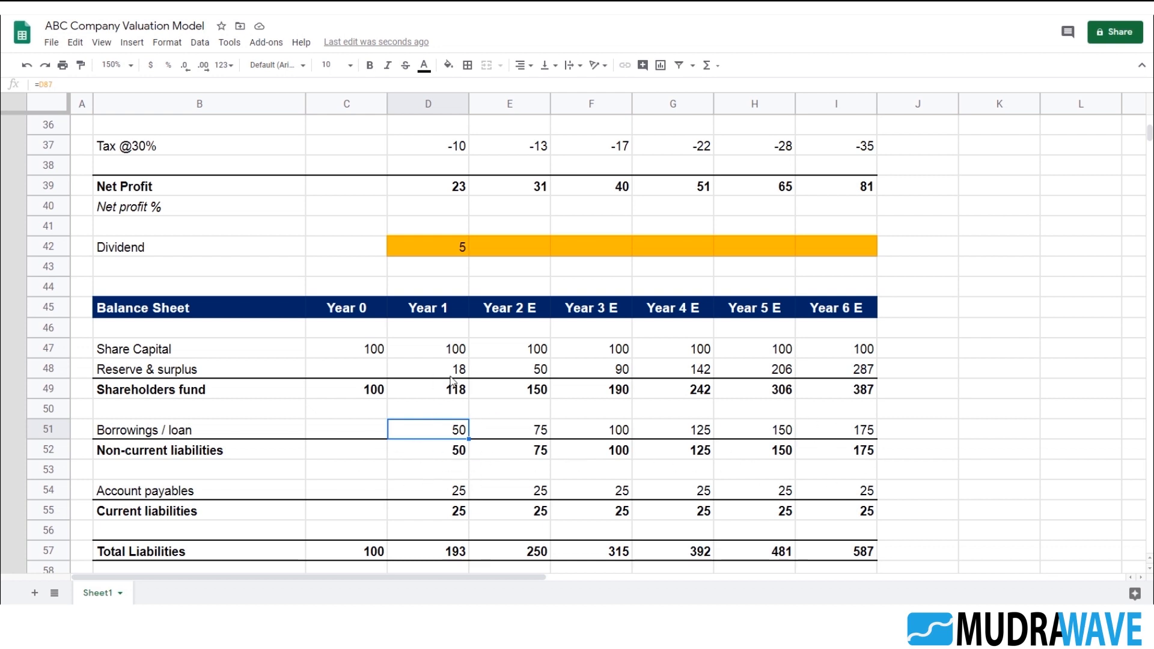
scroll(501, 356, "down", 10)
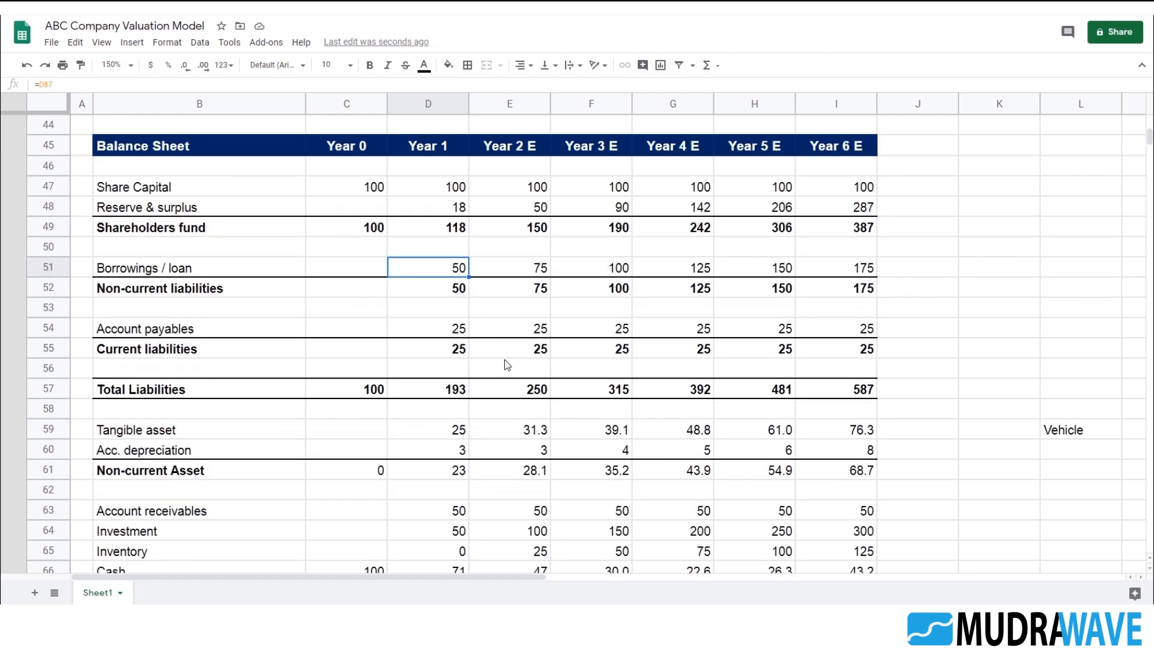
scroll(496, 355, "down", 4)
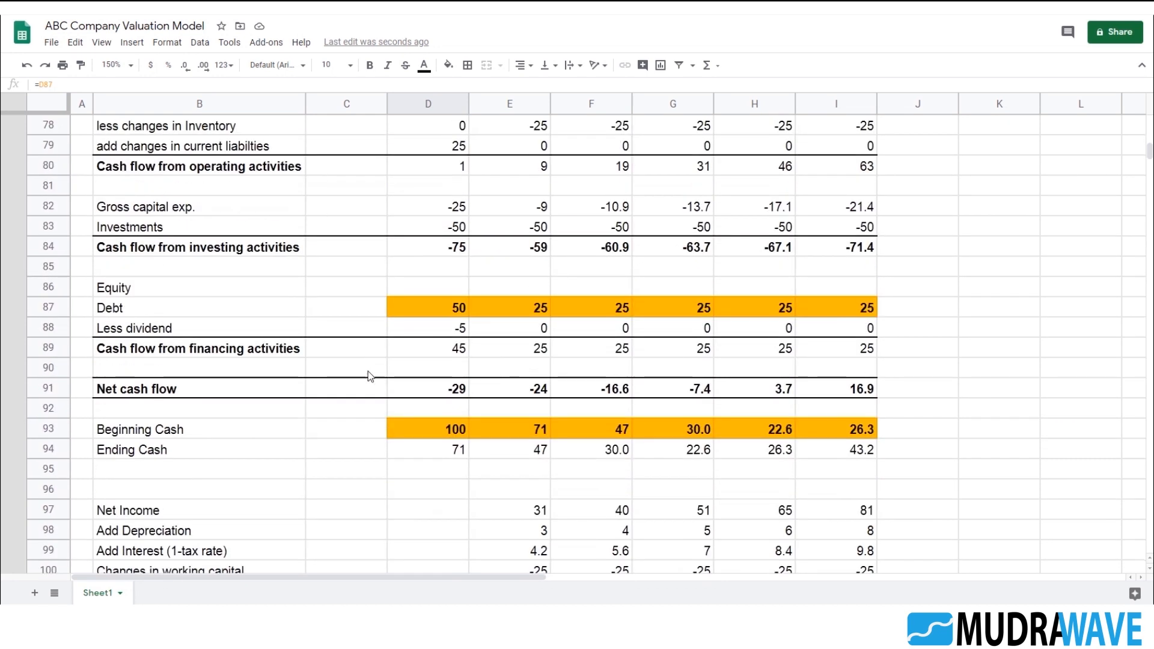
scroll(376, 368, "down", 1)
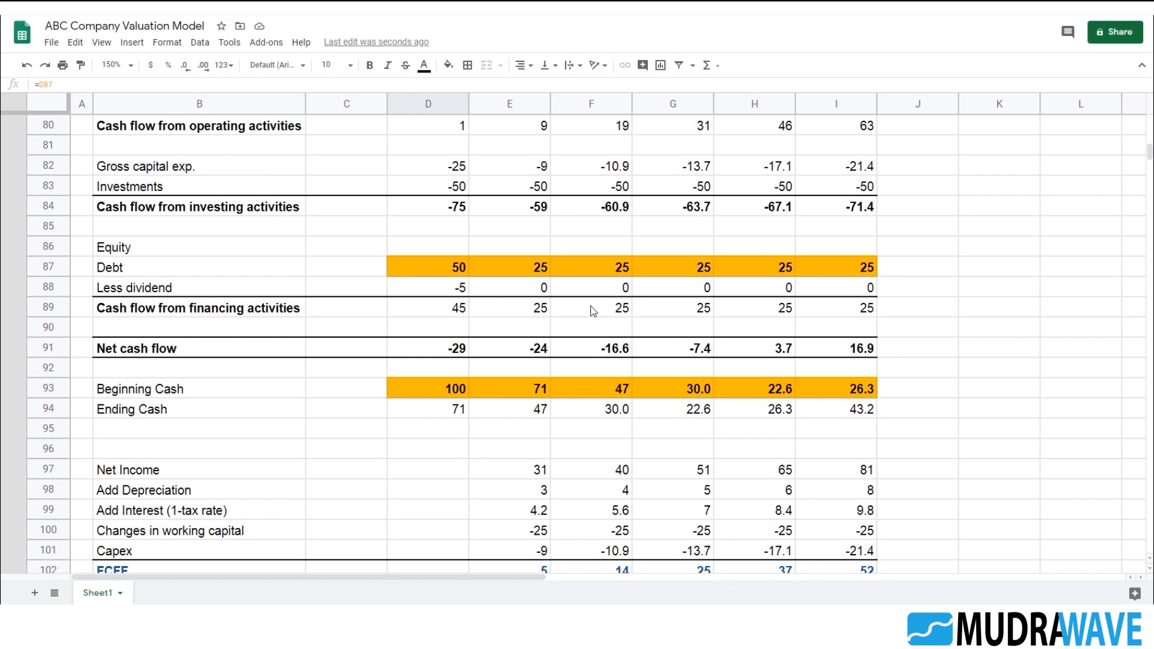
scroll(592, 336, "down", 2)
scroll(595, 360, "down", 8)
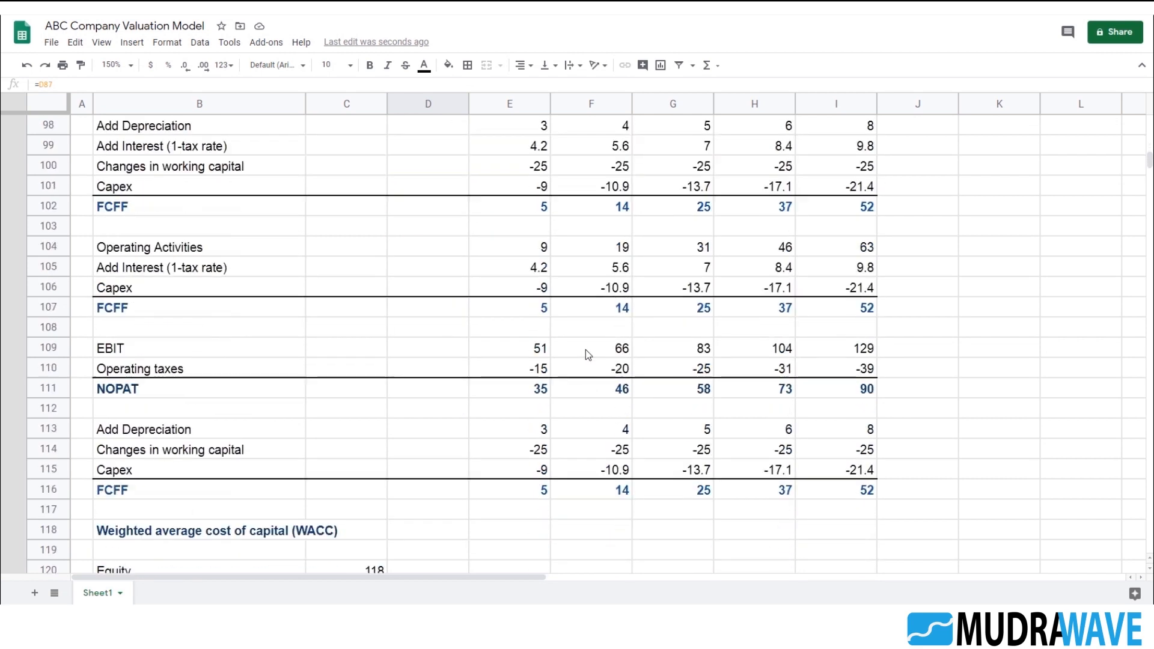
scroll(590, 336, "down", 2)
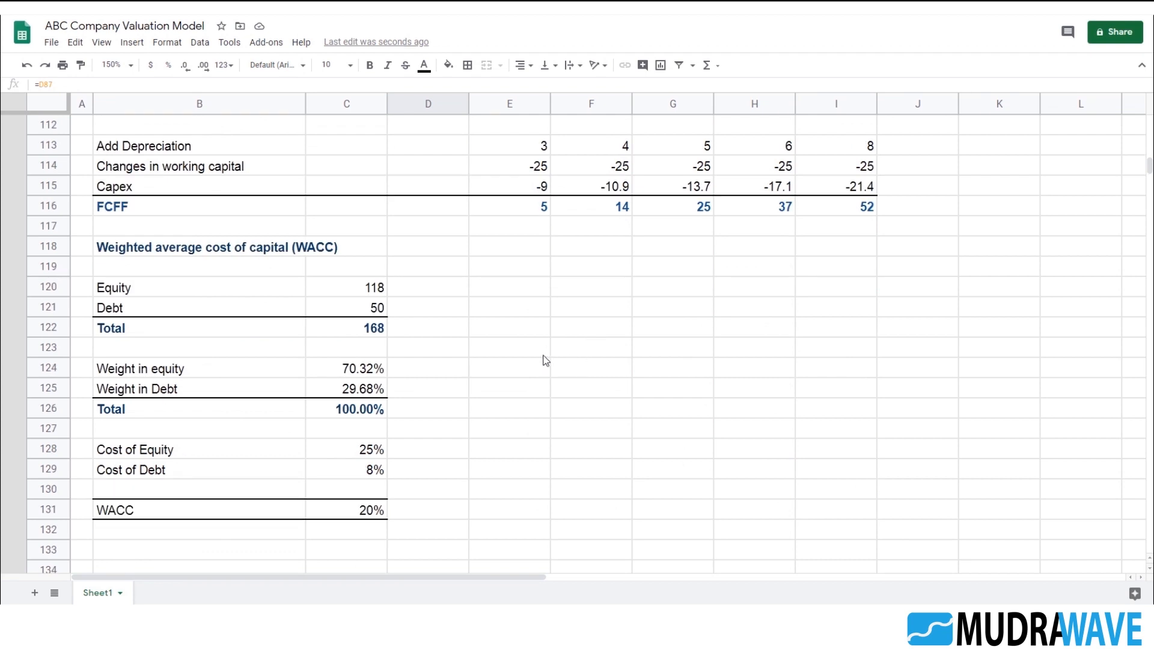
left_click(354, 470)
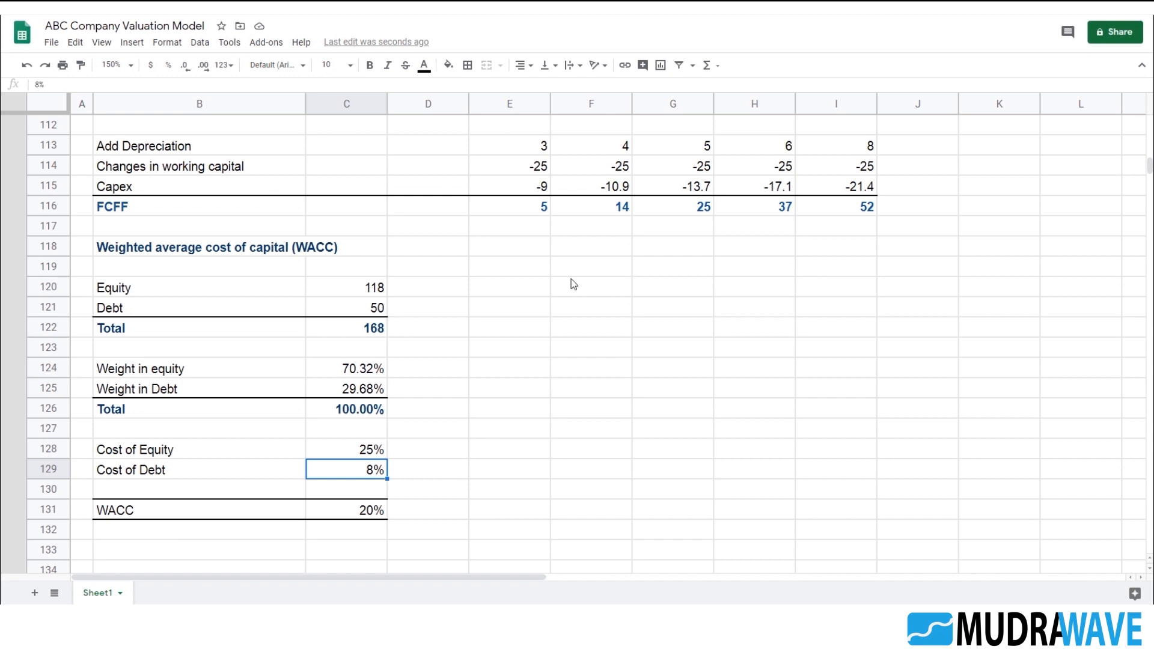
scroll(357, 399, "down", 2)
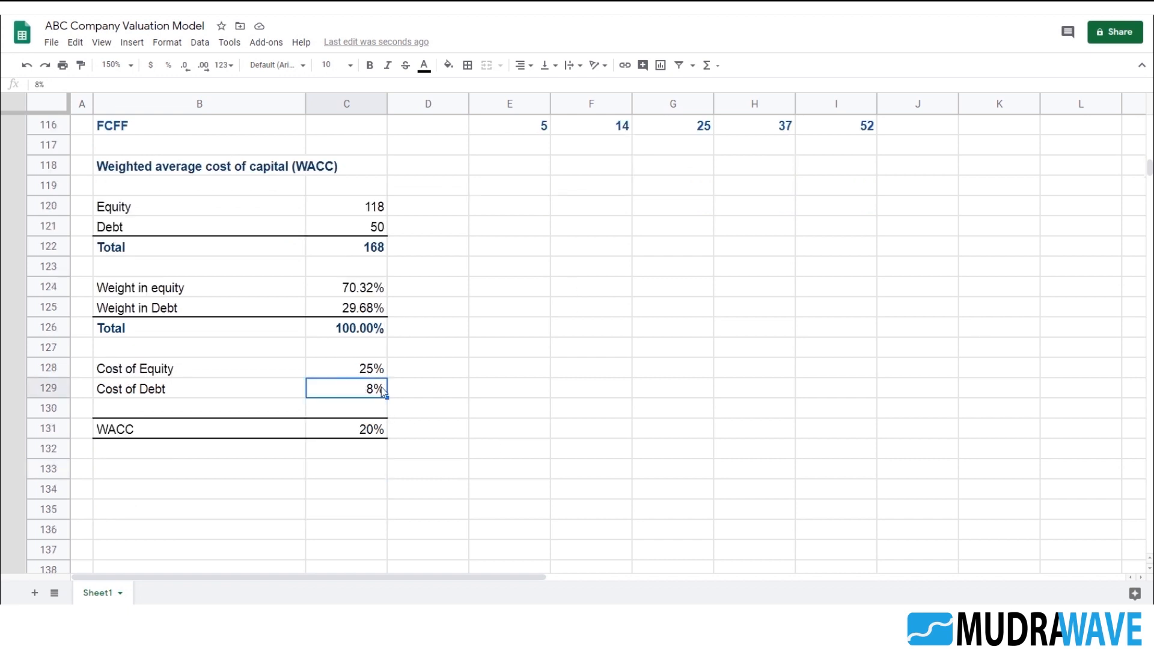
left_click(361, 438)
- Label B134 "Discount Factor" below the WACC calculation and link C134 to the WACC with =C131
scroll(300, 436, "down", 2)
left_click(240, 412)
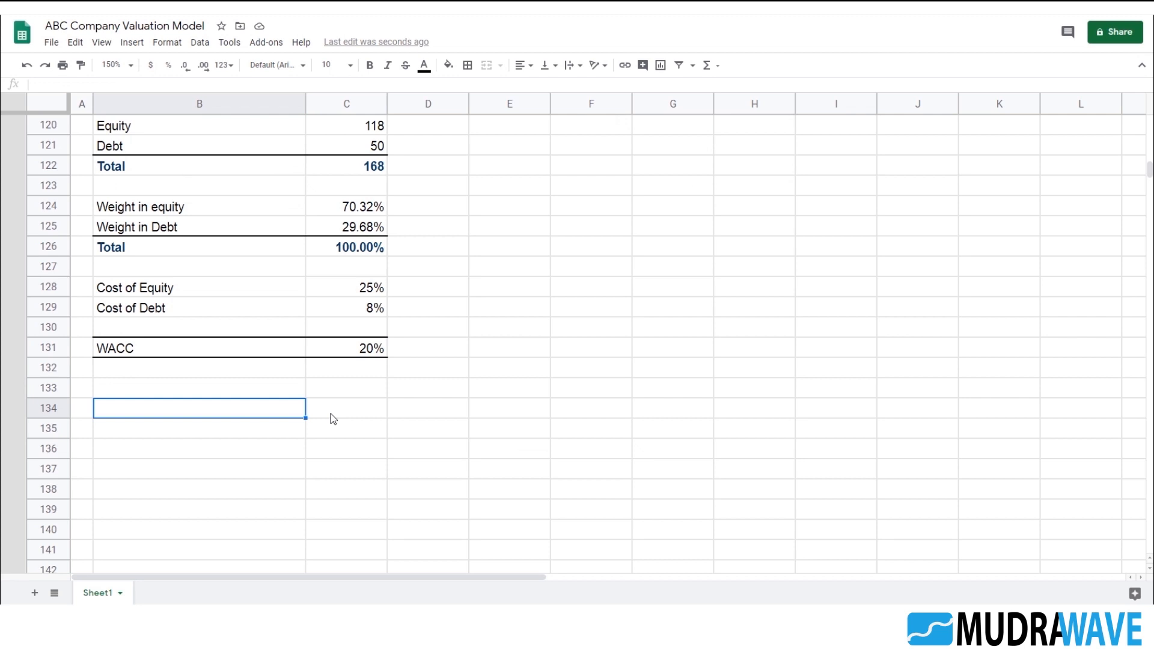
type("Discount Factor")
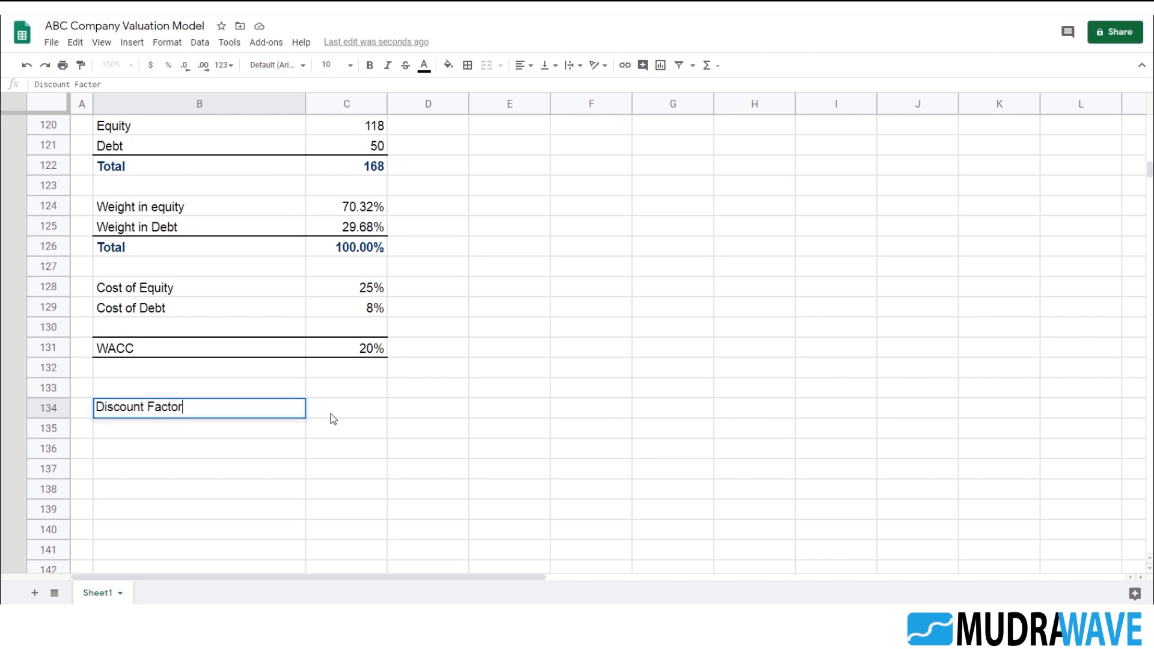
left_click(331, 413)
type("=C131")
key("Return")
left_click(330, 414)
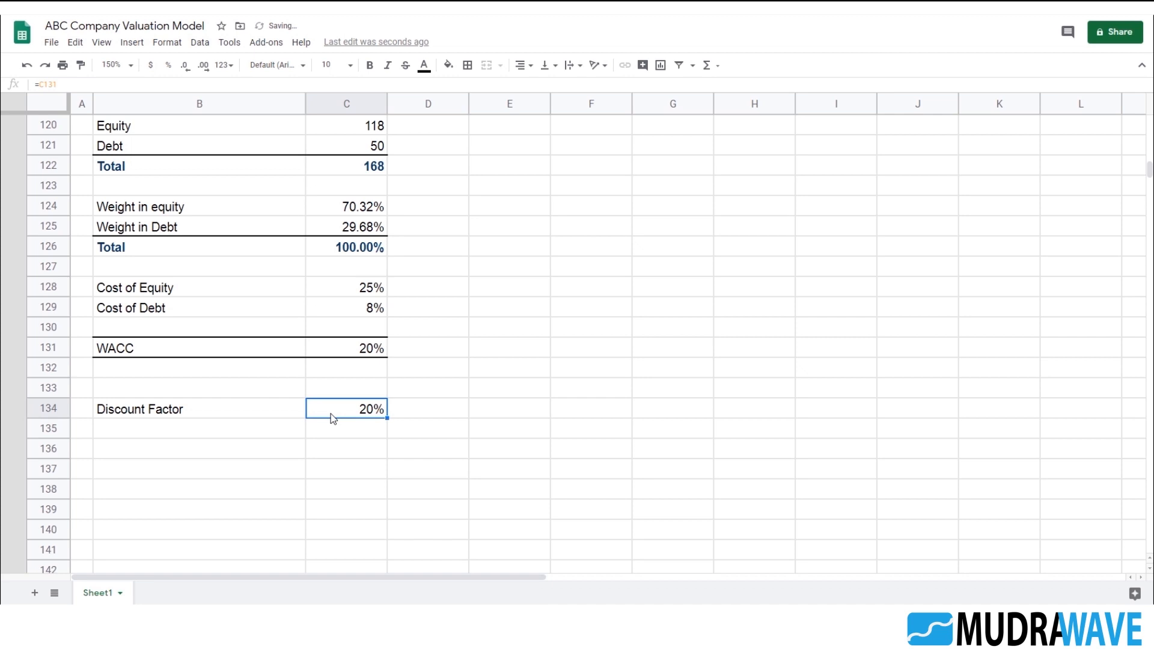
- Add a "Terminal Factor" row in B135 with a value of 5% in C135
key("Down")
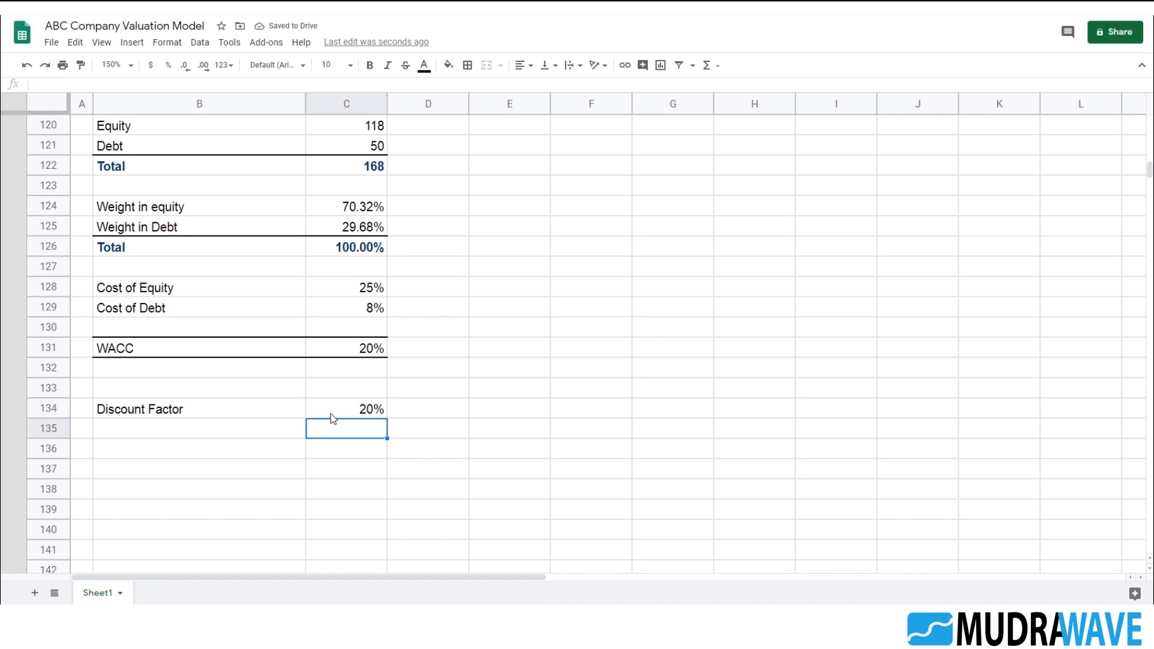
key("Left")
scroll(637, 371, "down", 1)
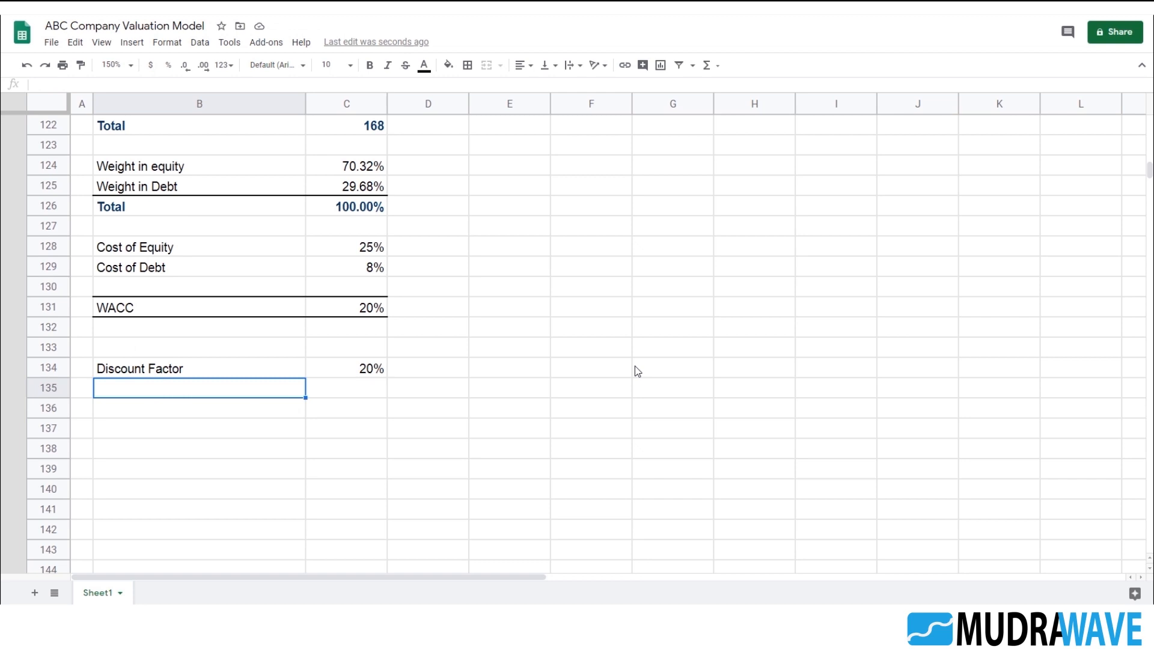
type("Ter")
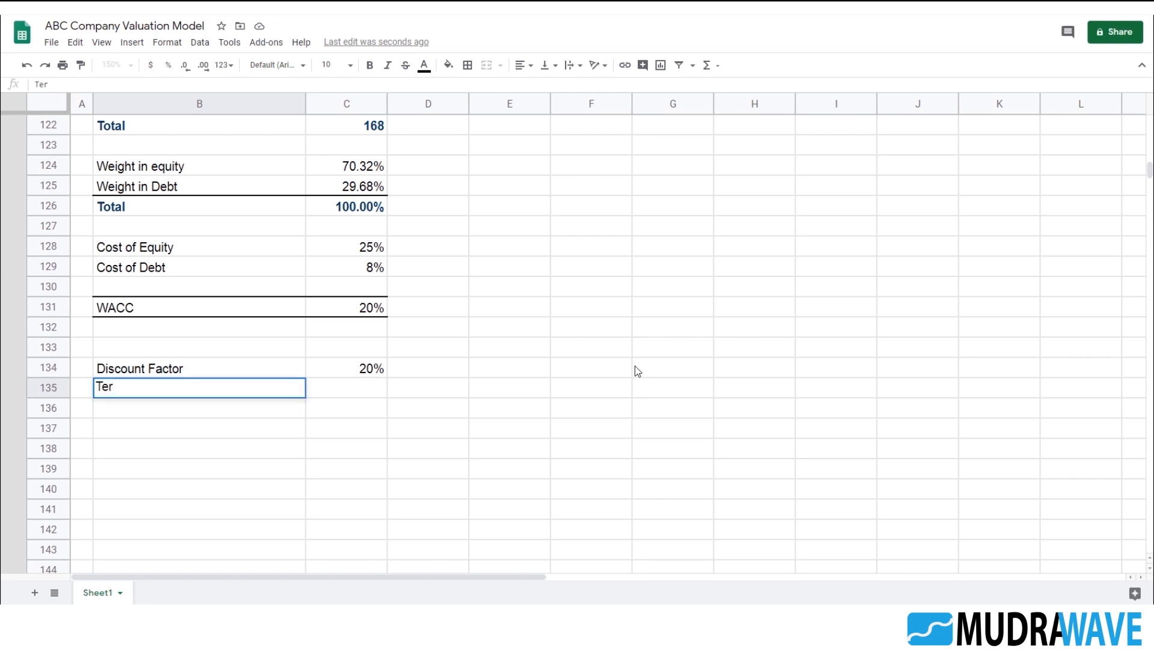
type("minal Factor")
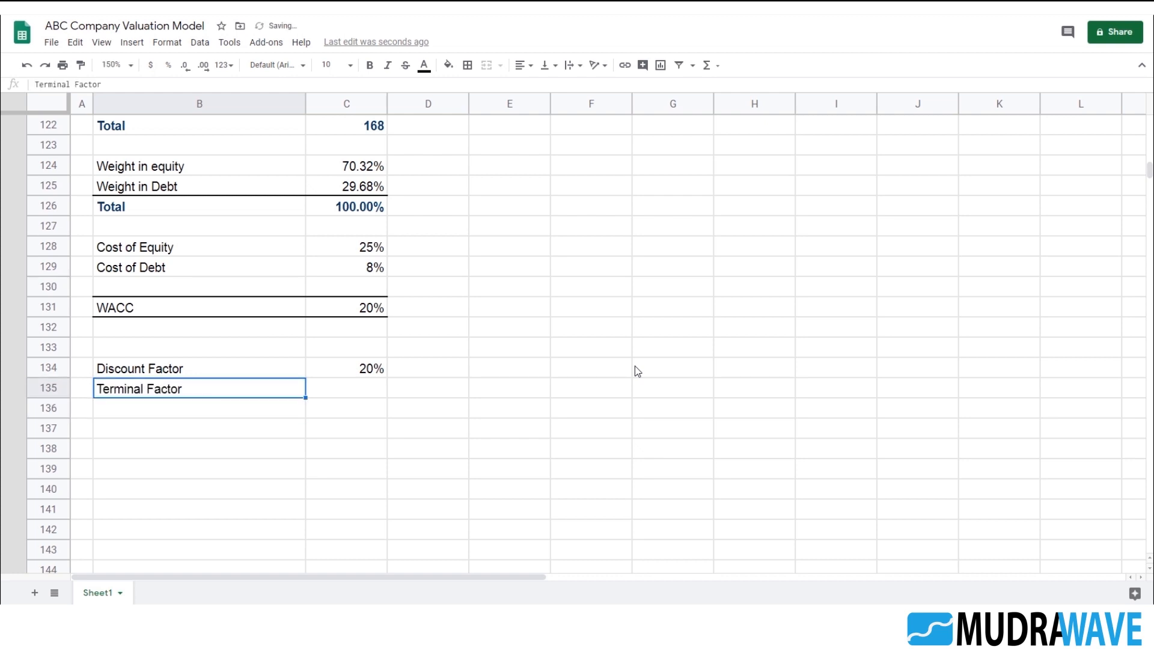
key("Tab")
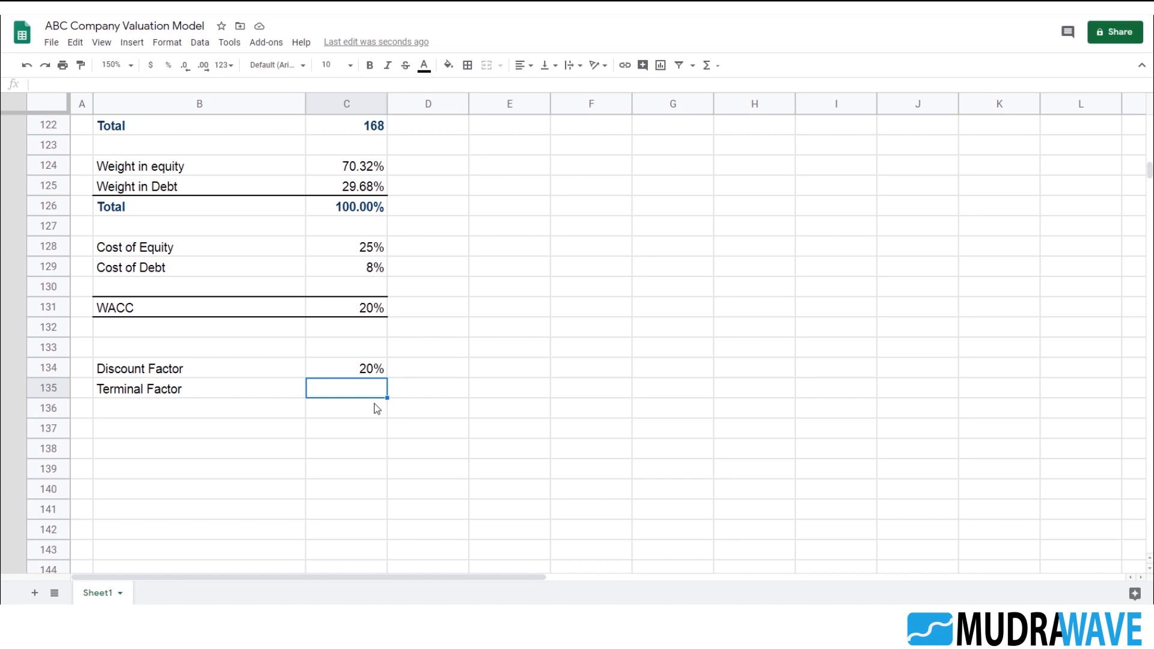
type("5%")
key("Return")
key("Up")
- Examine the projected Year 2 E to Year 6 E columns in the Cash Flow section and their relation to the Terminal Factor
scroll(430, 407, "up", 3)
scroll(436, 407, "down", 1)
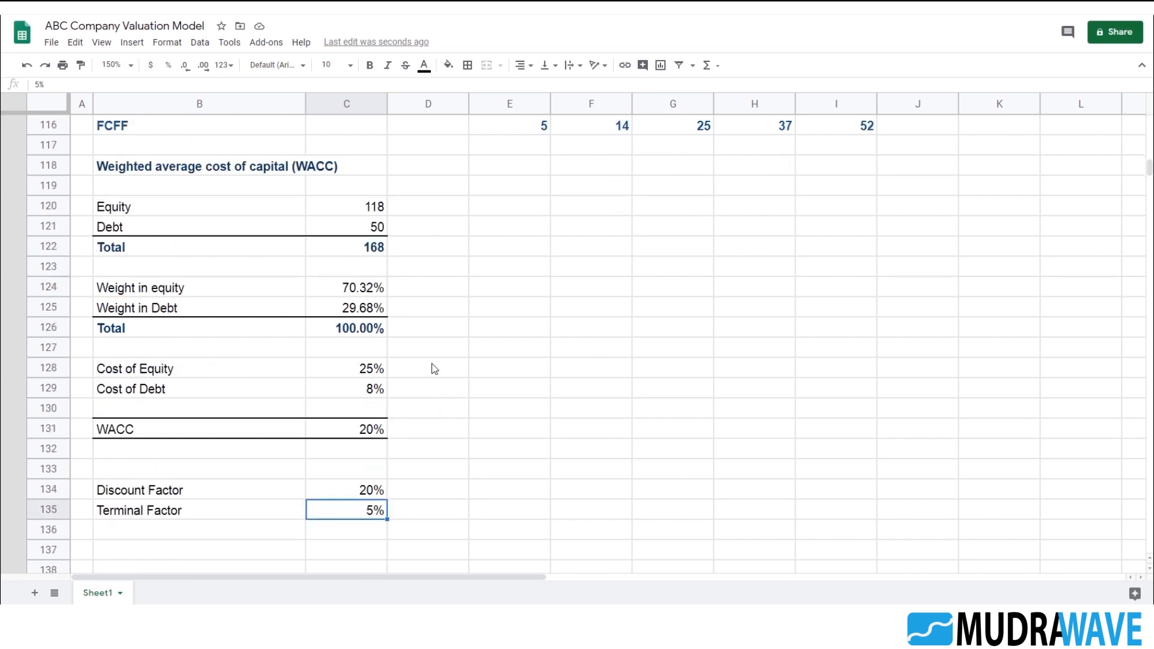
scroll(434, 369, "down", 1)
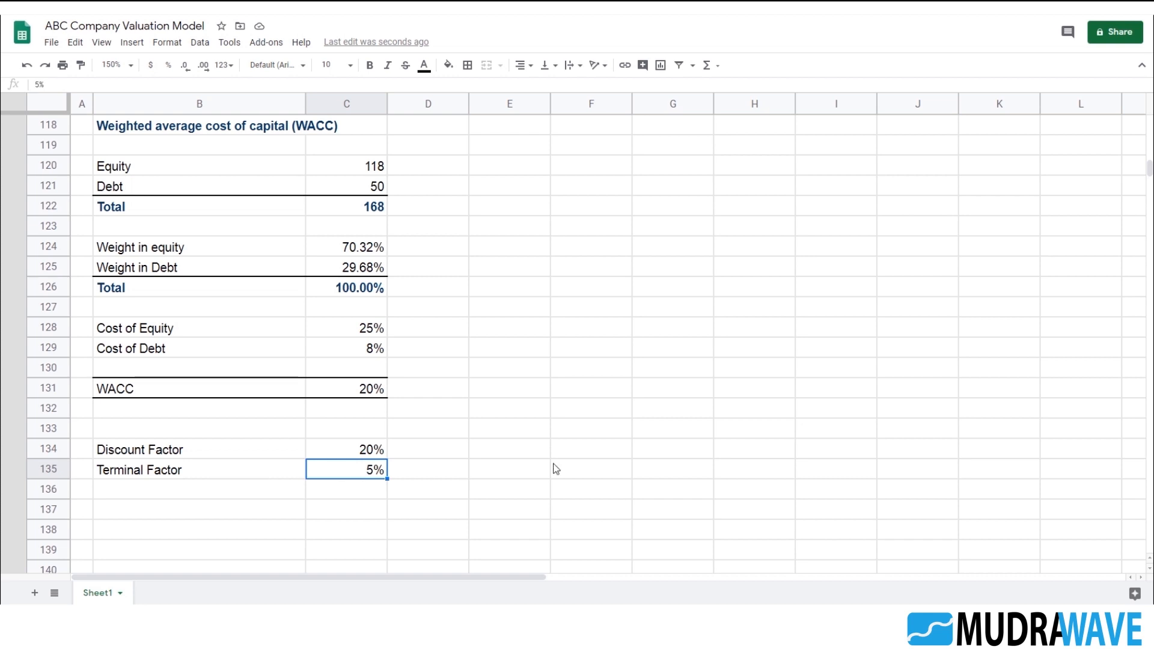
scroll(655, 412, "up", 15)
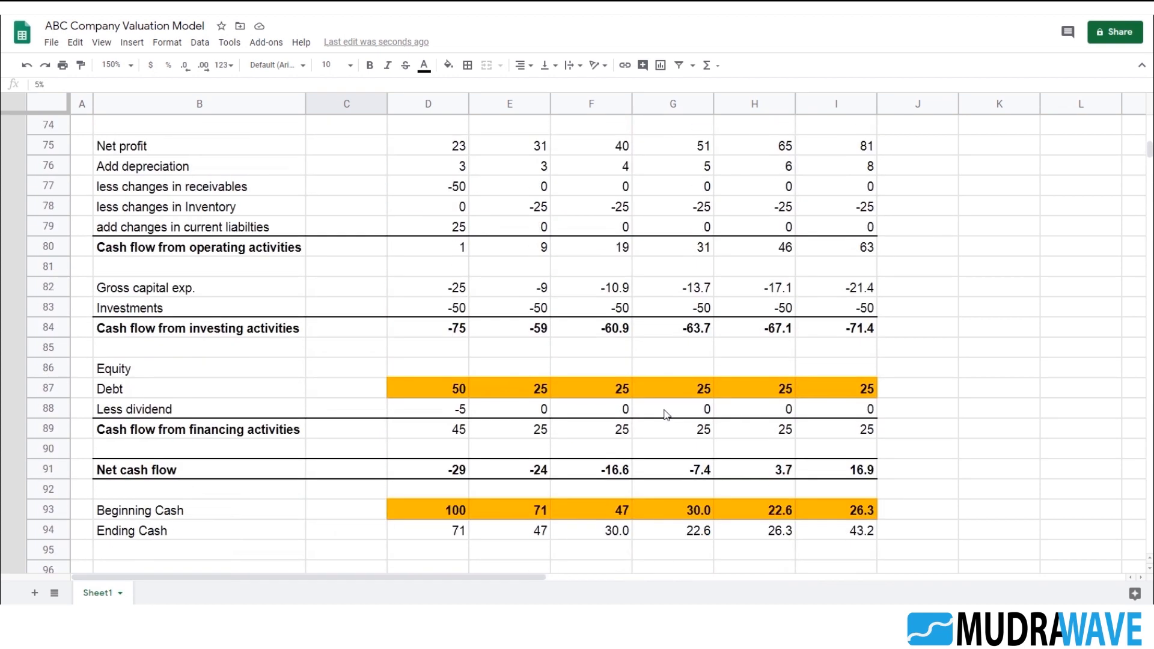
scroll(659, 413, "up", 4)
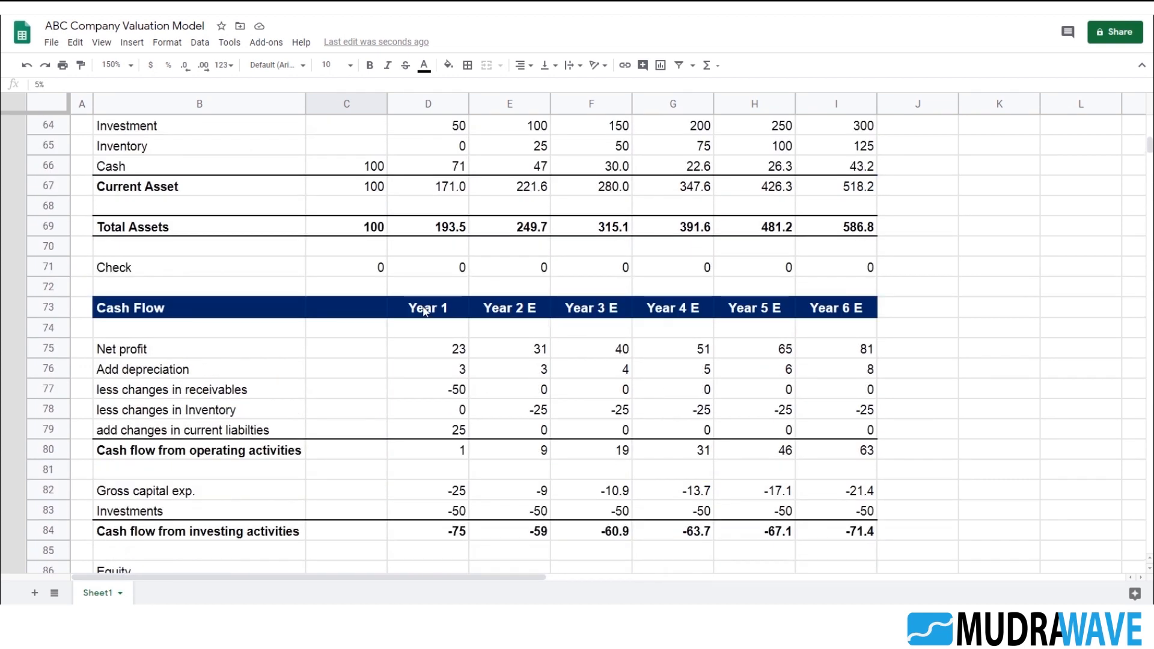
left_click(496, 315)
left_click_drag(511, 312, 848, 320)
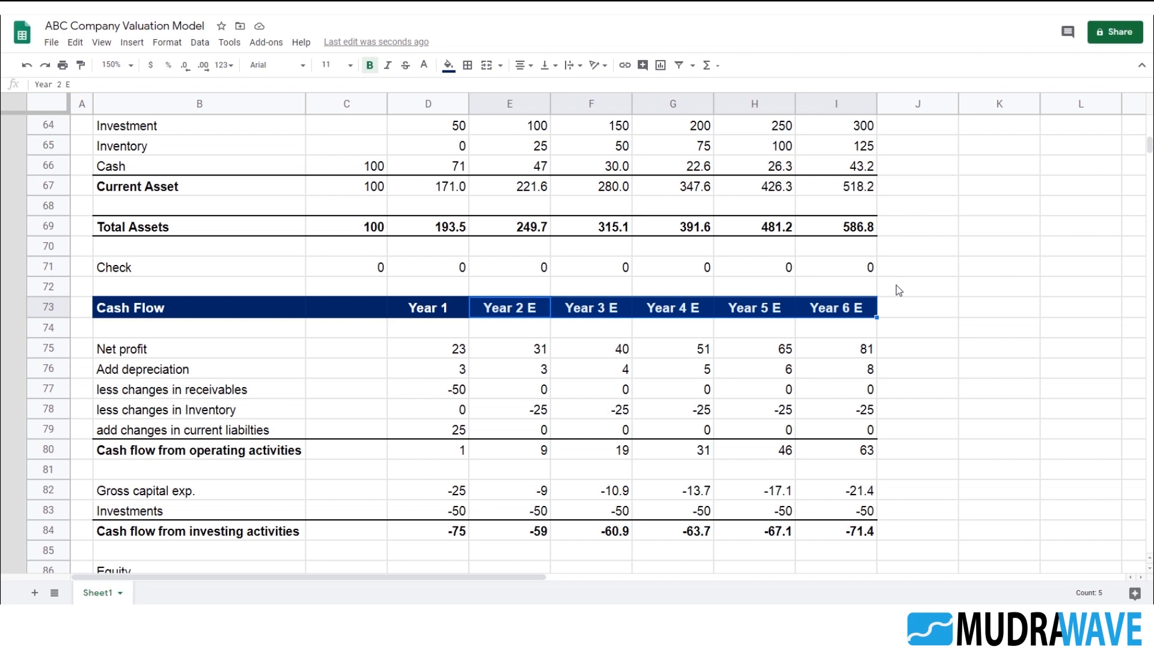
scroll(551, 337, "down", 14)
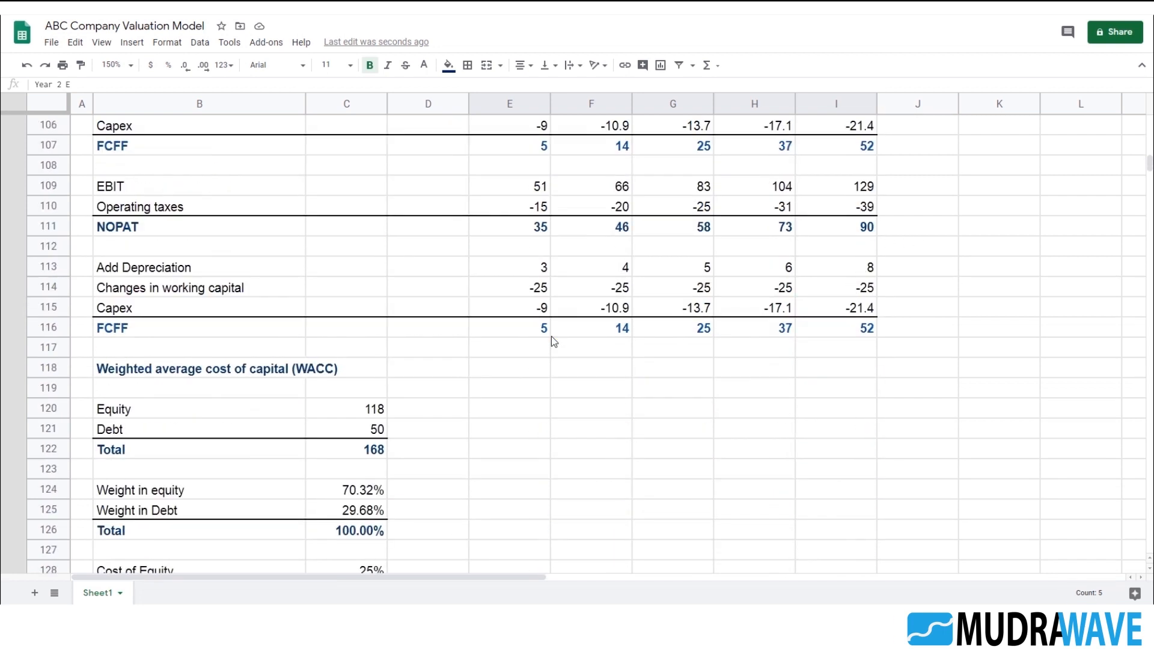
scroll(551, 336, "down", 5)
left_click(157, 430)
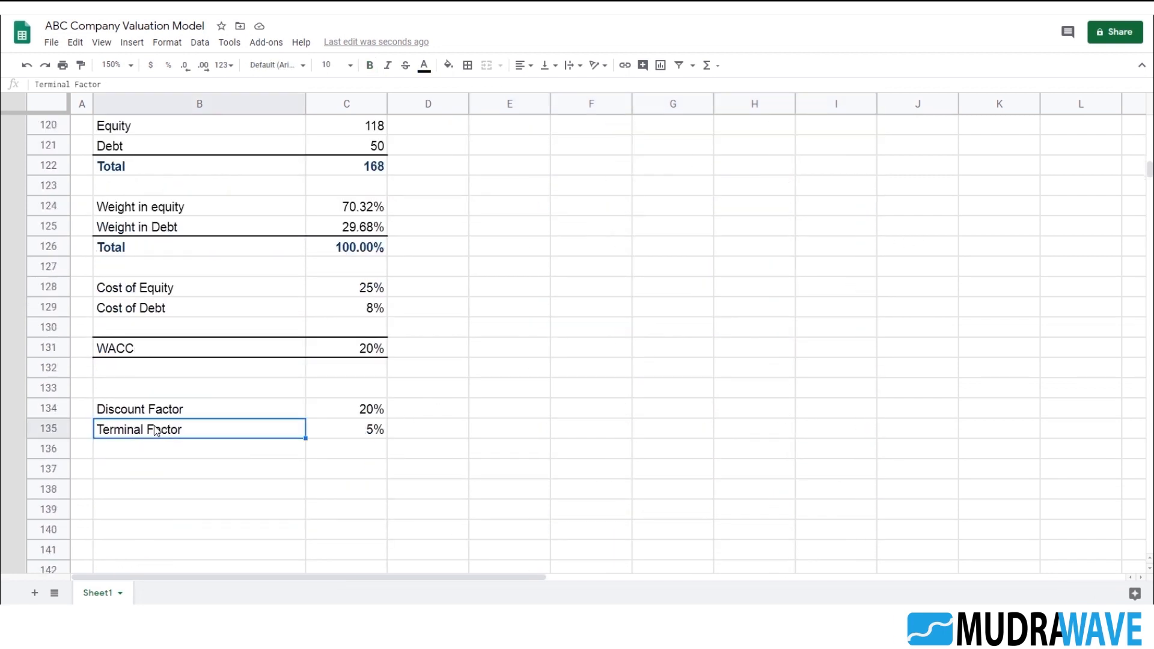
left_click(357, 429)
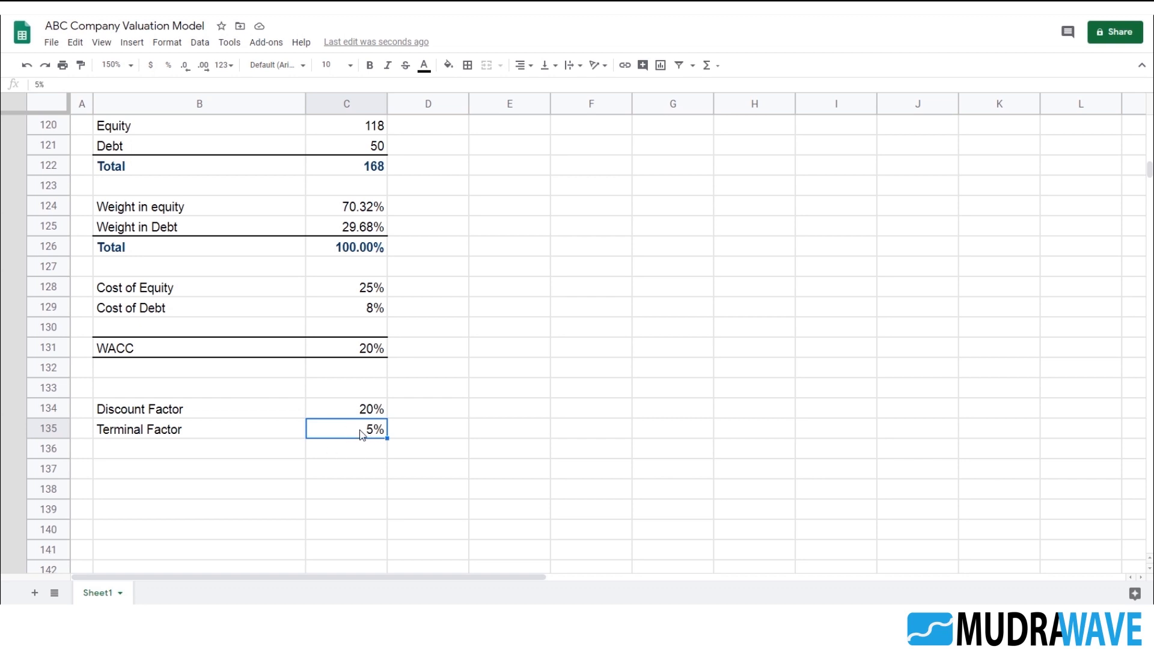
- Review the balance sheet from Year 0 share capital in C47 through the assets, and return to the Terminal Factor value
scroll(395, 430, "up", 6)
scroll(400, 428, "up", 16)
scroll(400, 424, "up", 6)
left_click(367, 353)
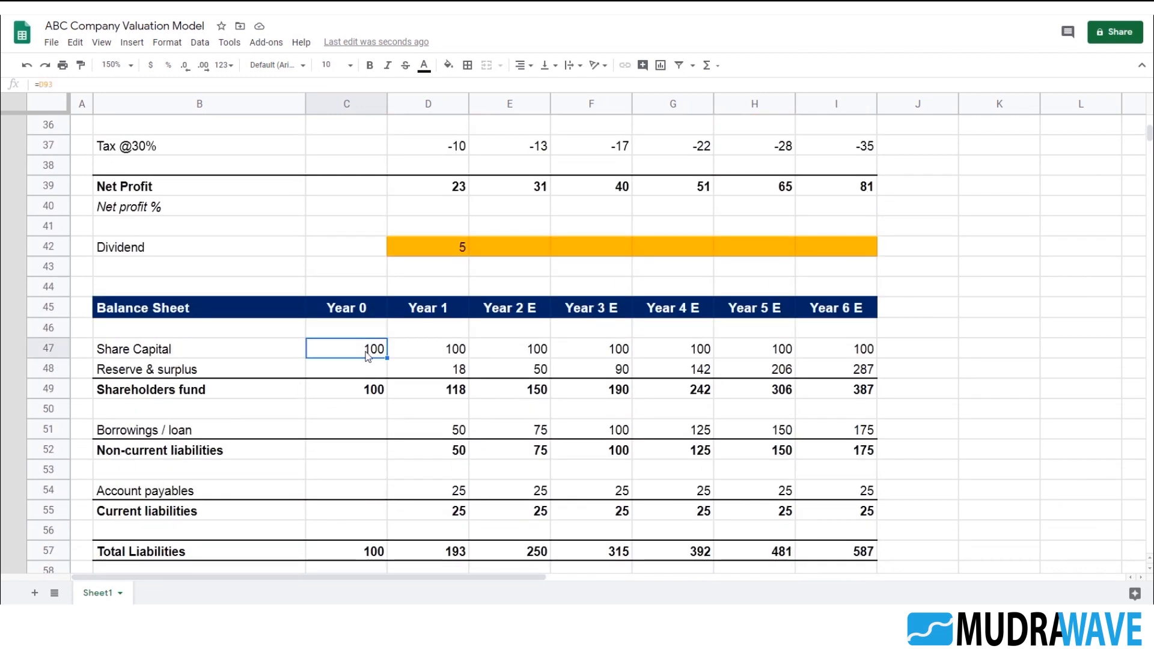
scroll(381, 327, "down", 1)
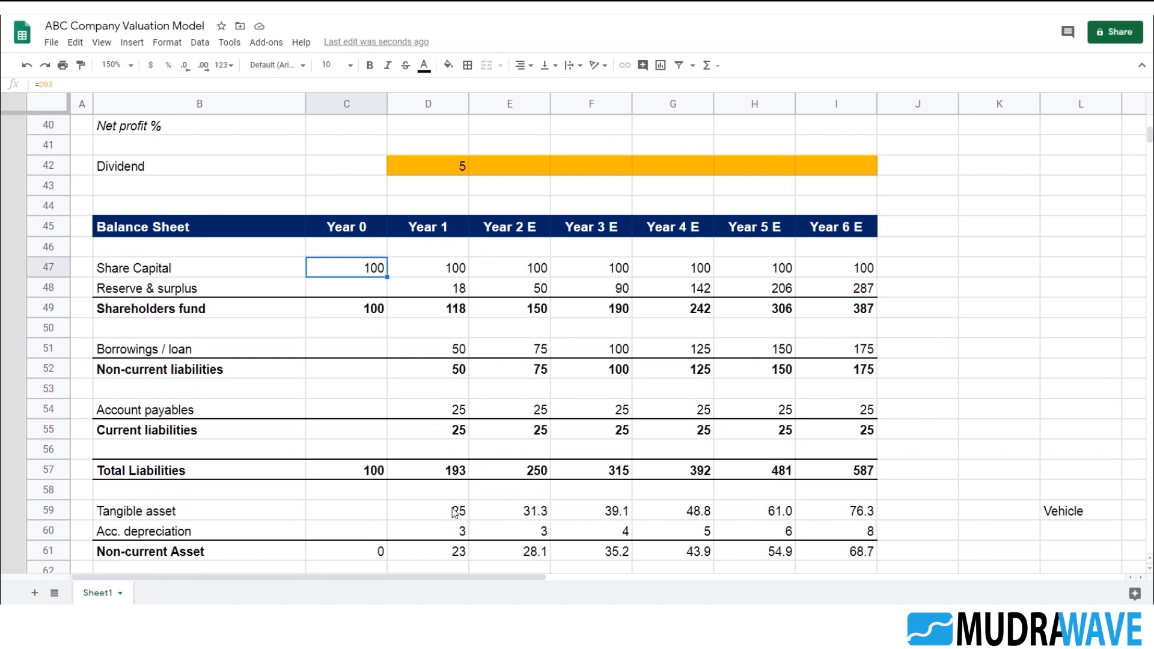
scroll(445, 325, "down", 4)
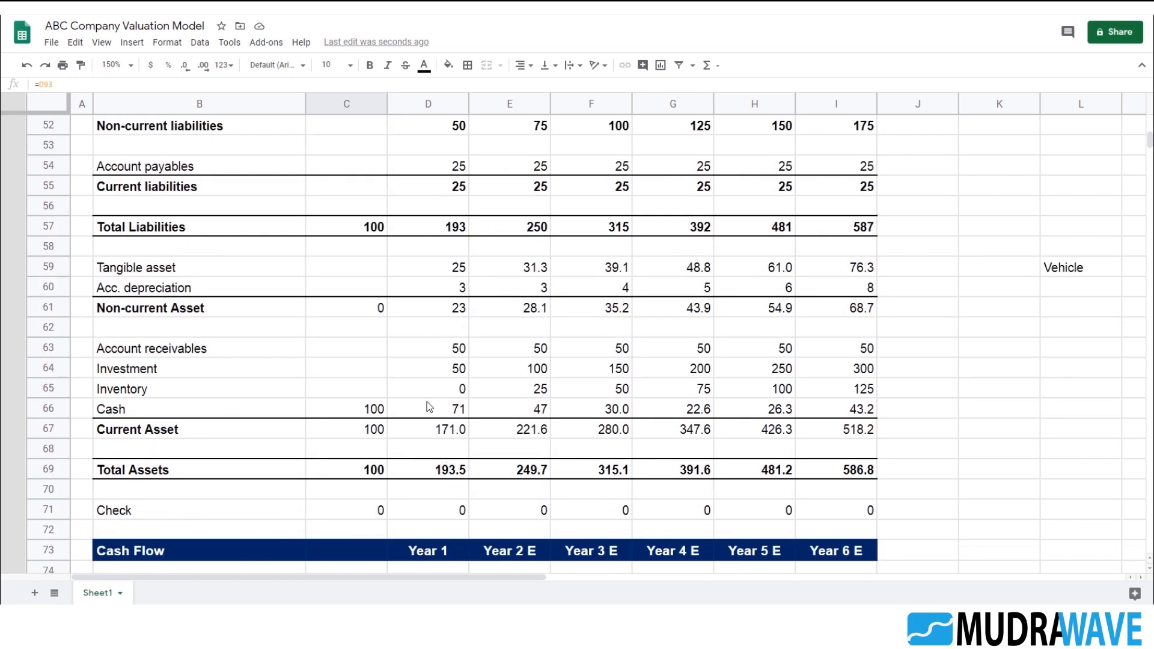
scroll(464, 380, "up", 2)
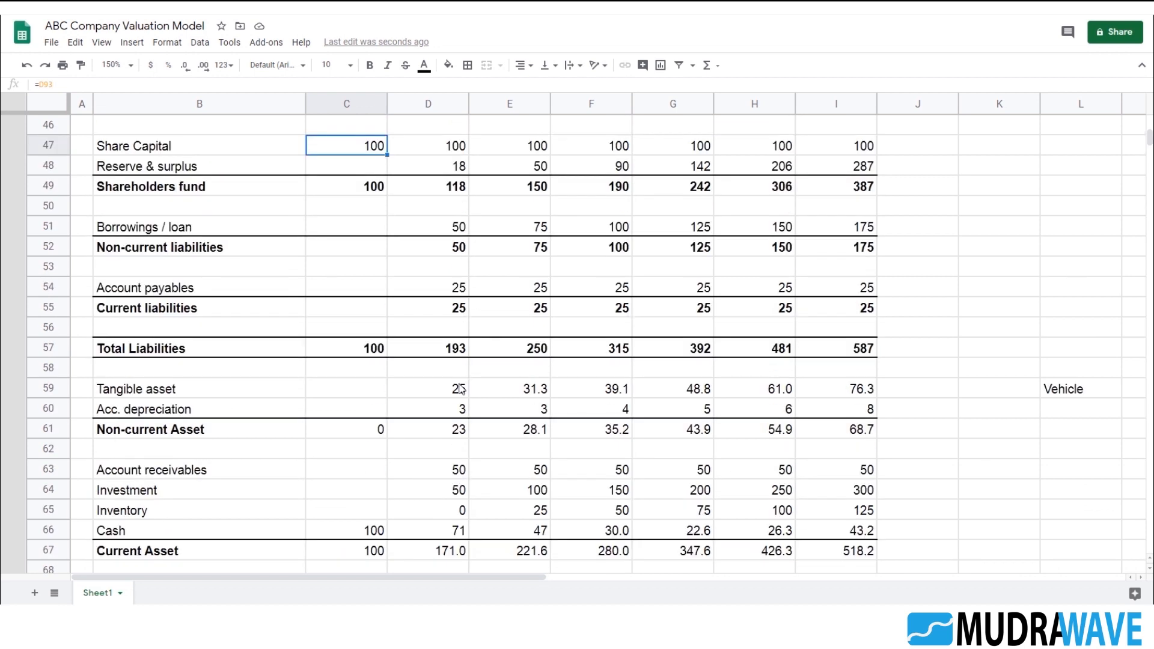
scroll(460, 390, "down", 3)
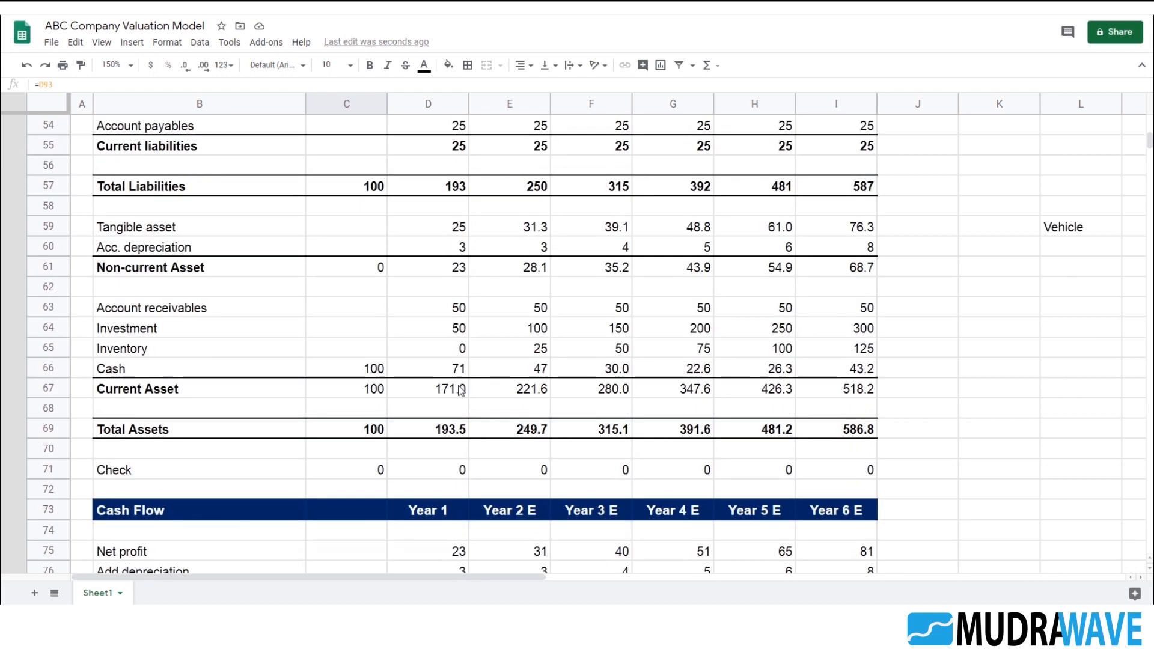
scroll(463, 327, "down", 3)
scroll(446, 368, "up", 7)
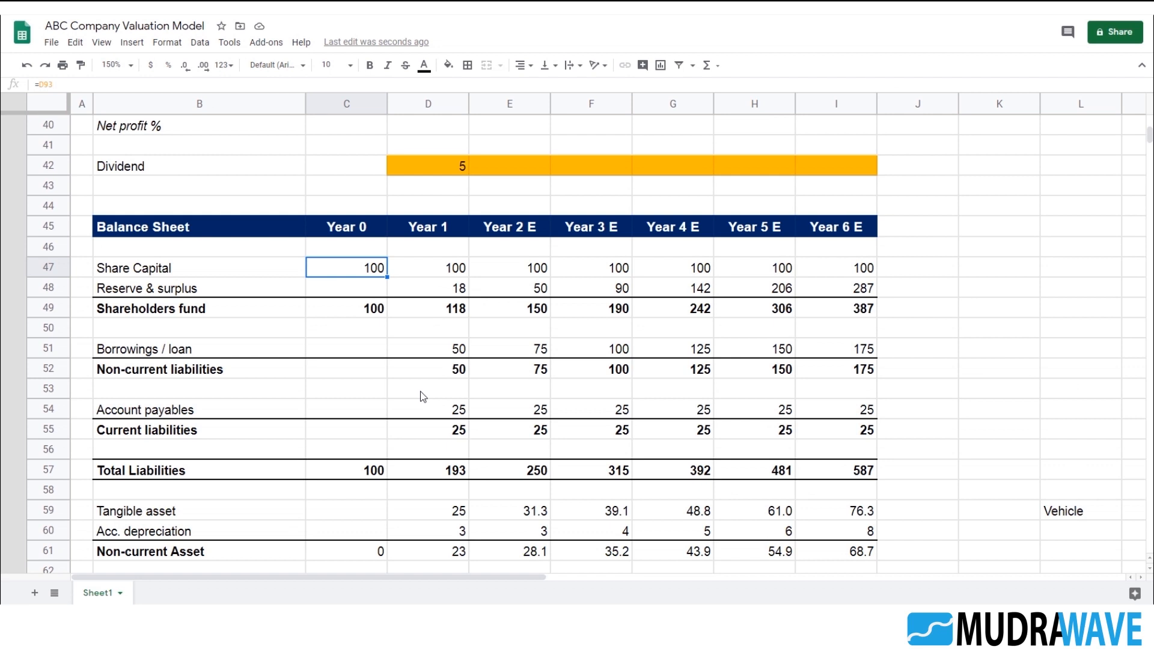
scroll(453, 321, "down", 20)
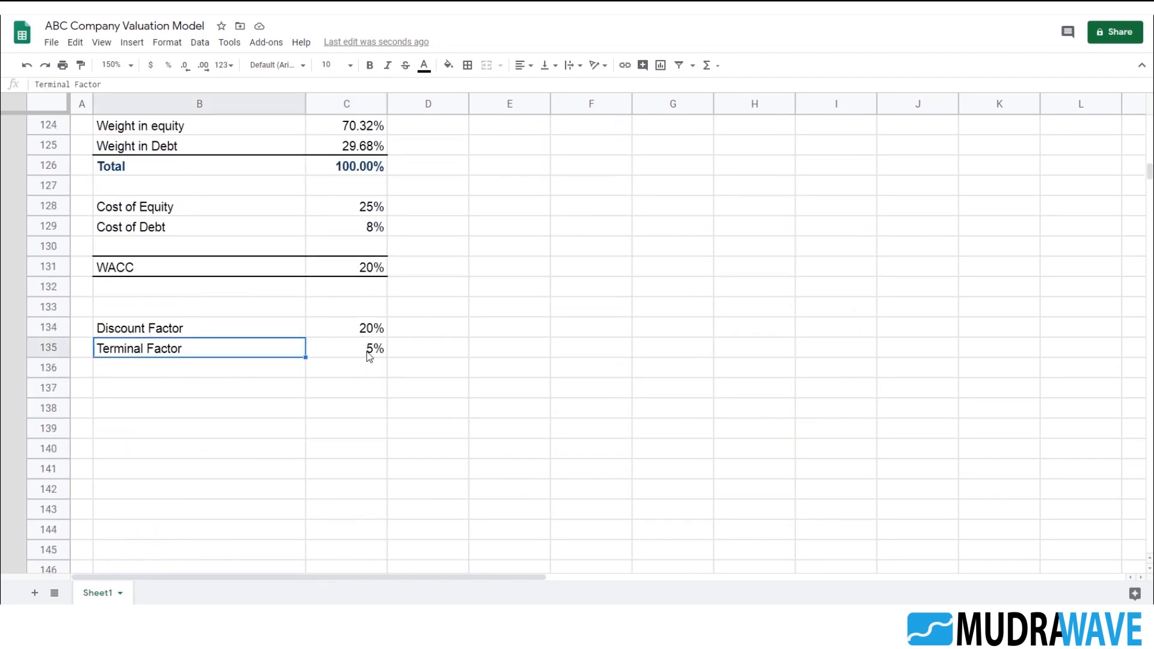
left_click(368, 354)
- Enter the section heading "Discounted Cash flow Method" in B137
left_click(299, 387)
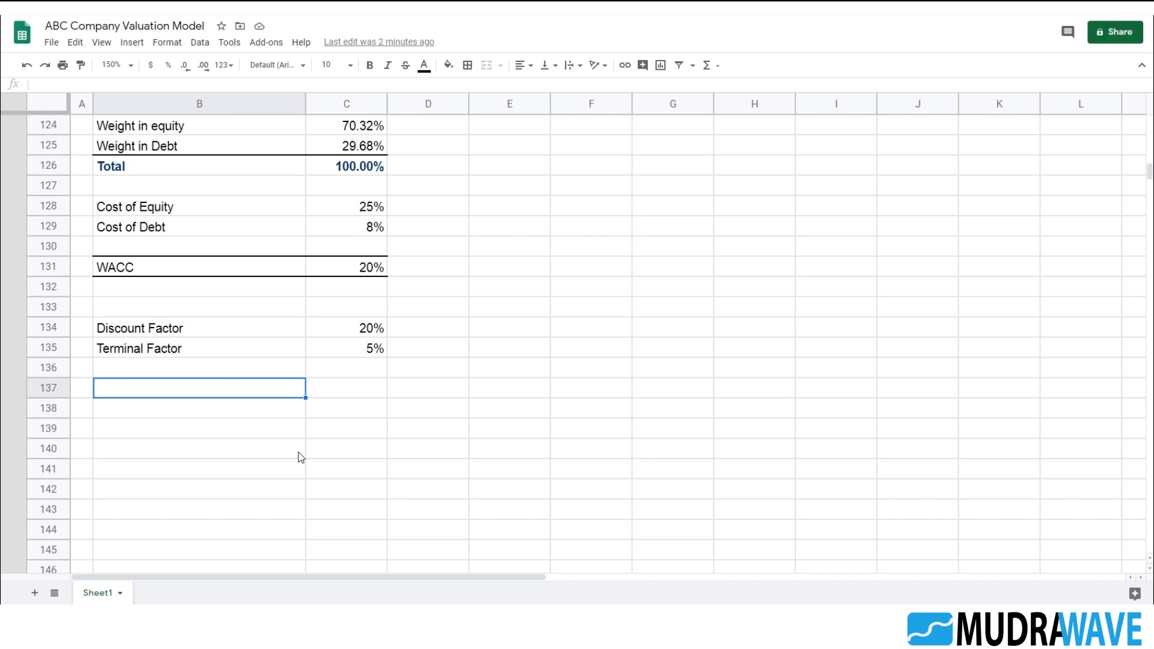
type("Discou")
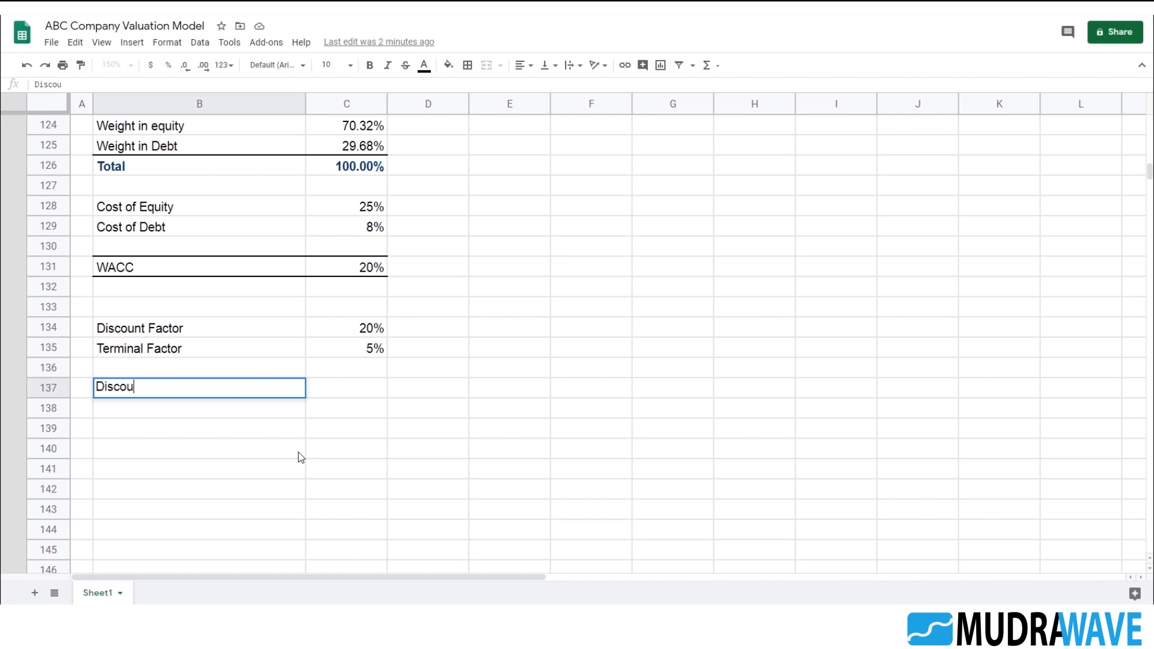
type("nt ed Cash flow Method")
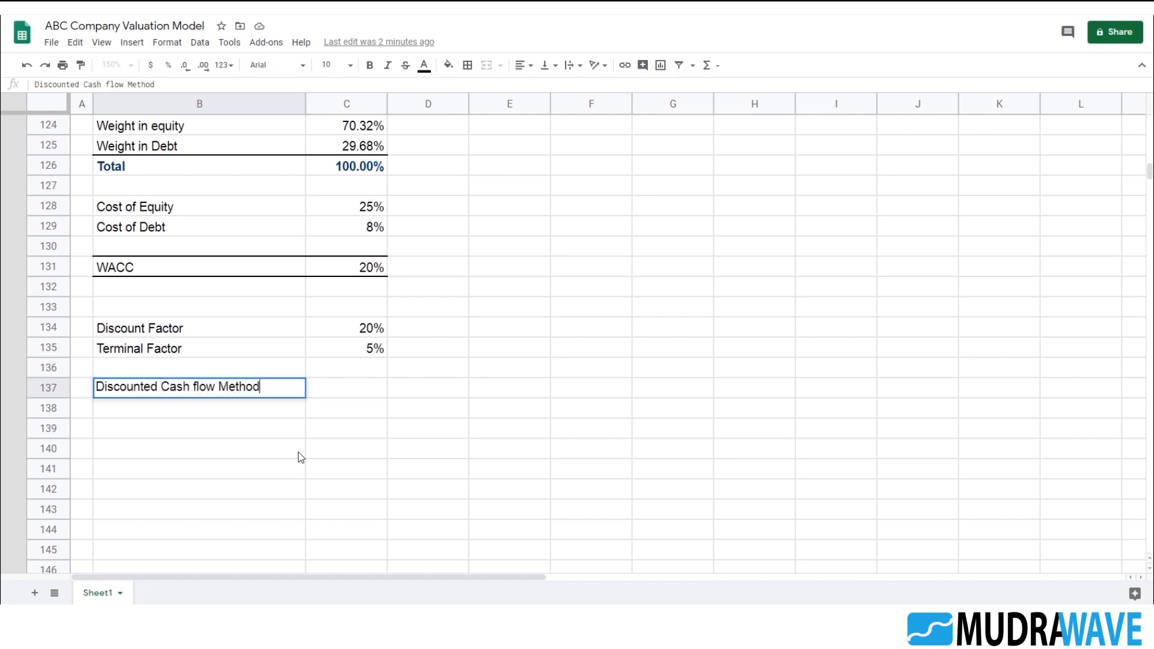
key("Return")
key("Up")
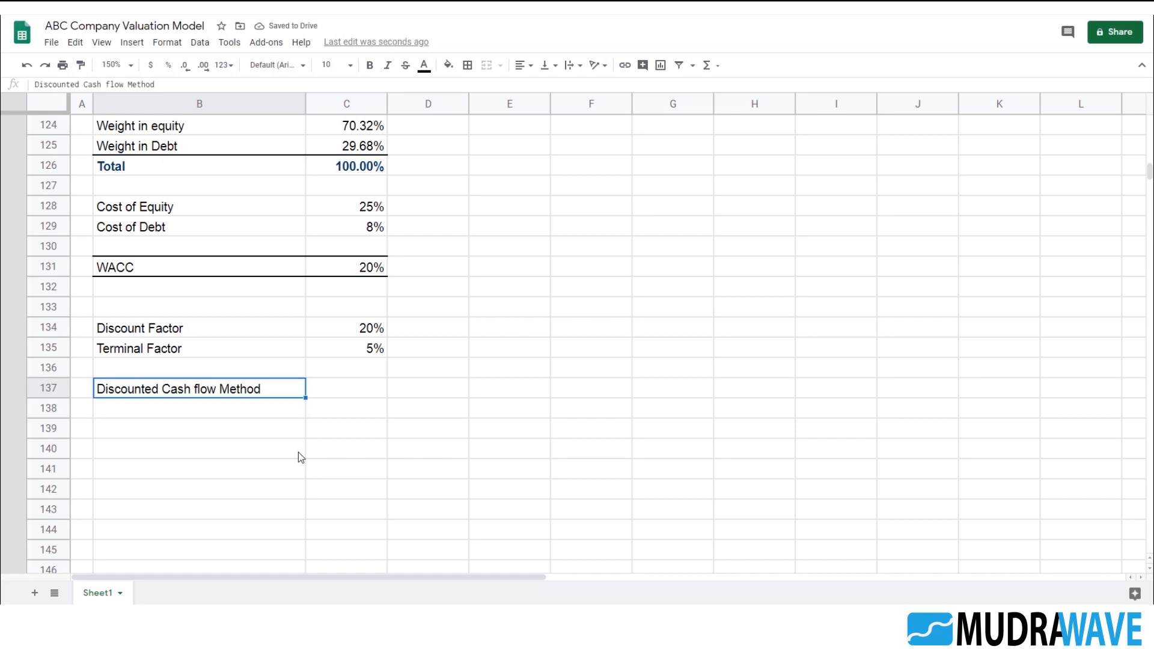
- Add the row labels "Years" in B139 and "FCFF" in B140 under the discounted cash flow heading
key("Down")
key("Down")
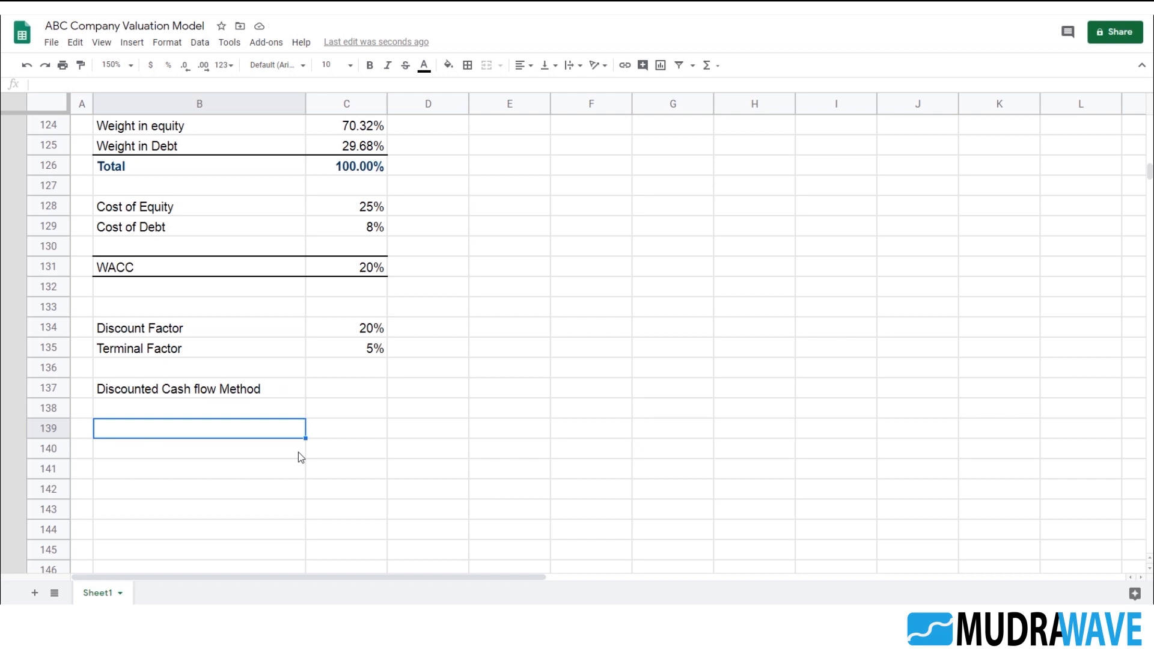
type("YEars")
key("Return")
key("Up")
key("F2")
key("BackSpace")
key("BackSpace")
key("BackSpace")
key("BackSpace")
type("ears")
key("Return")
key("Up")
key("Down")
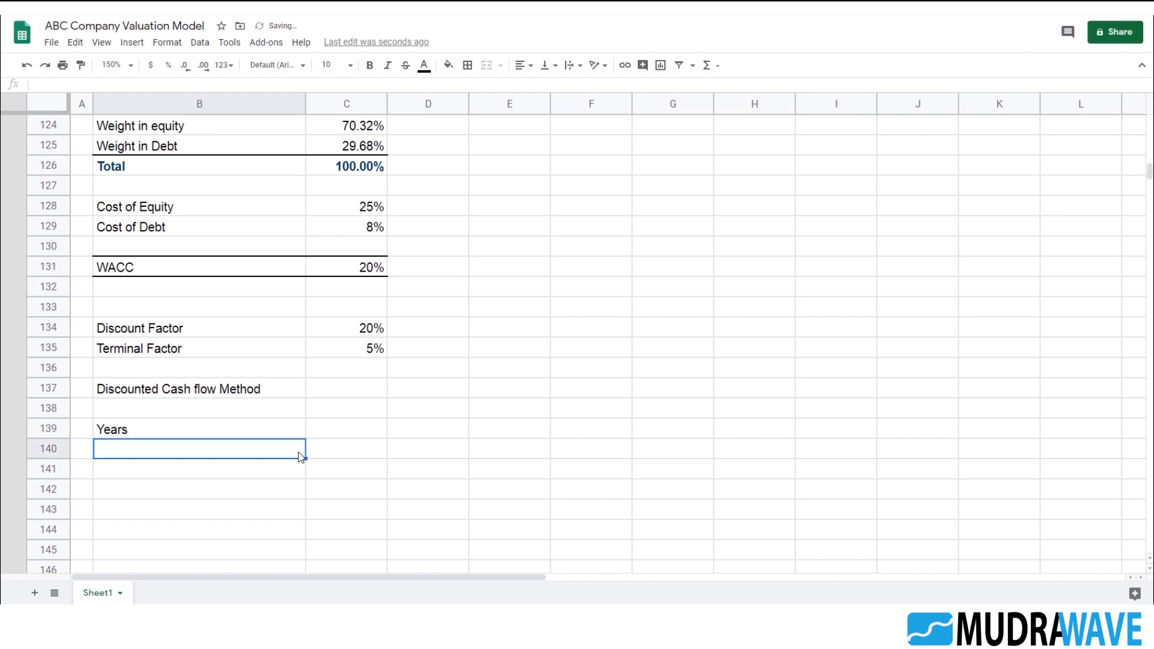
type("FCFF")
key("Return")
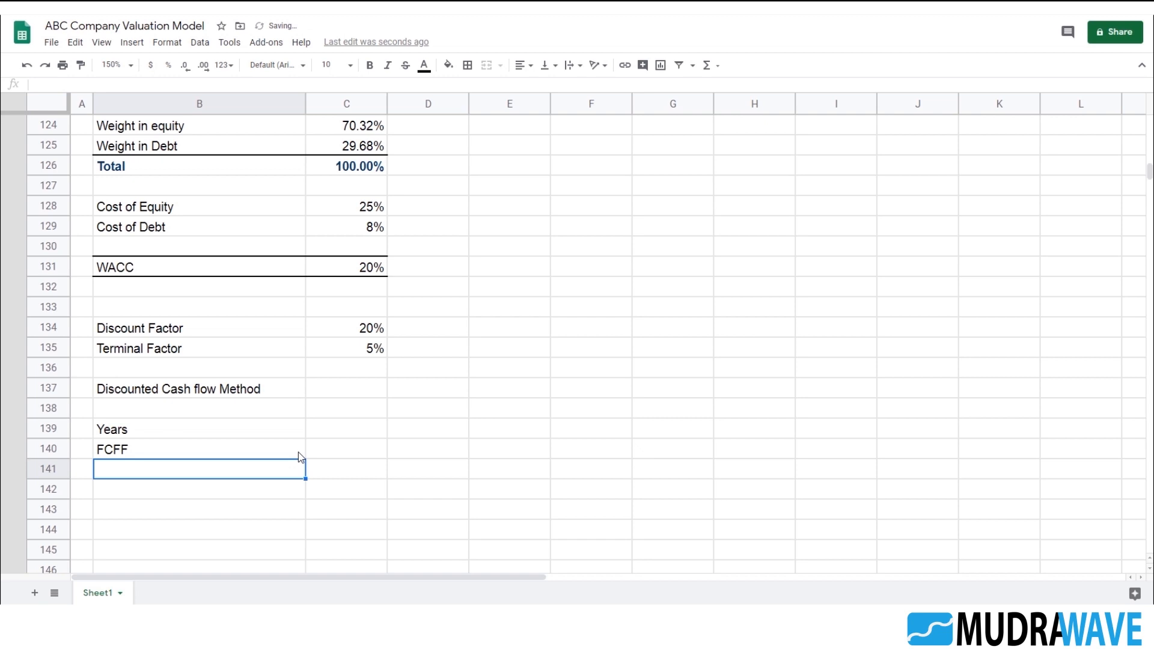
- Add the row labels "Discount Factor" in B141 and "Cumulated DF" in B142
type("Discoun")
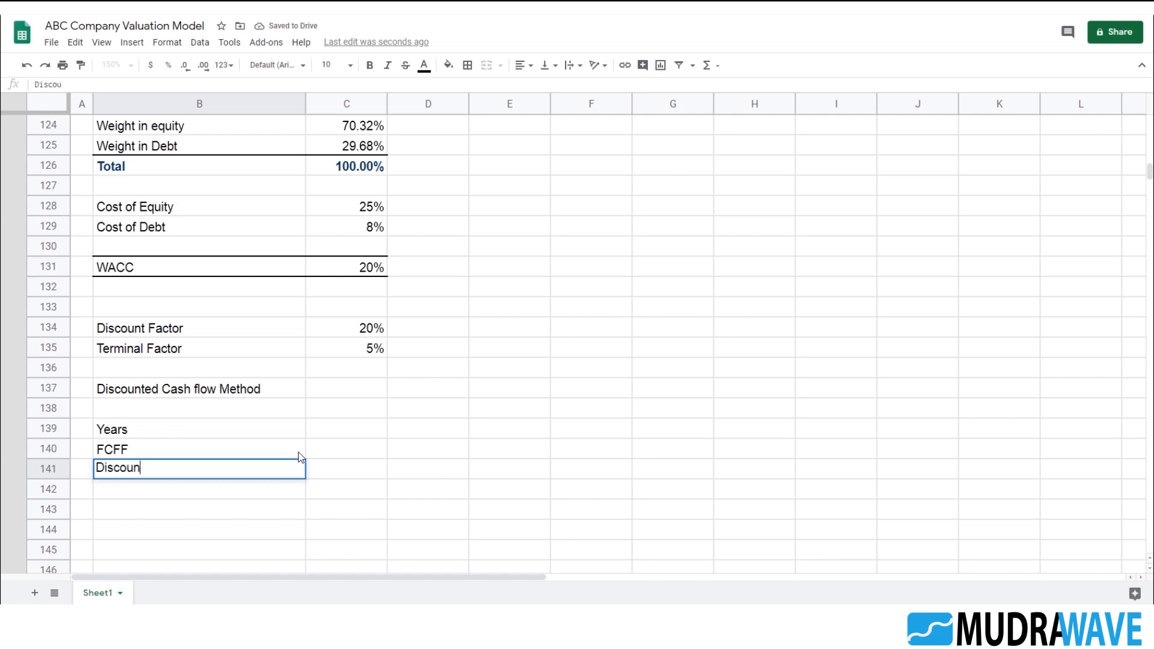
type("ted F")
key("BackSpace")
key("BackSpace")
key("BackSpace")
key("BackSpace")
type("Factor")
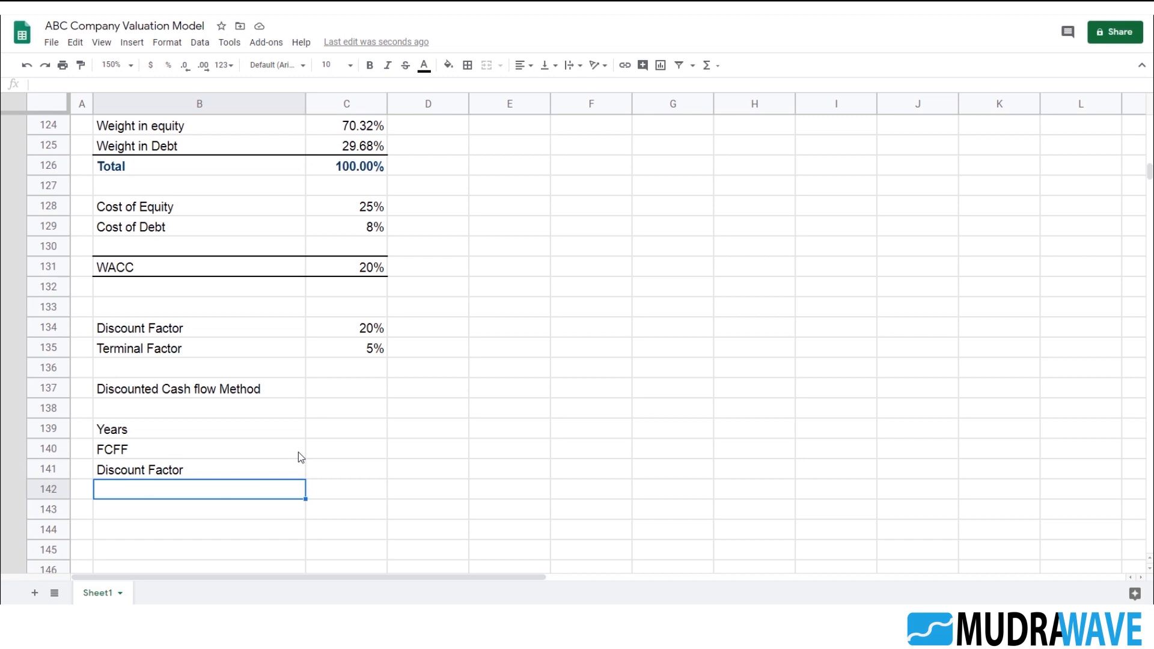
type("Cu")
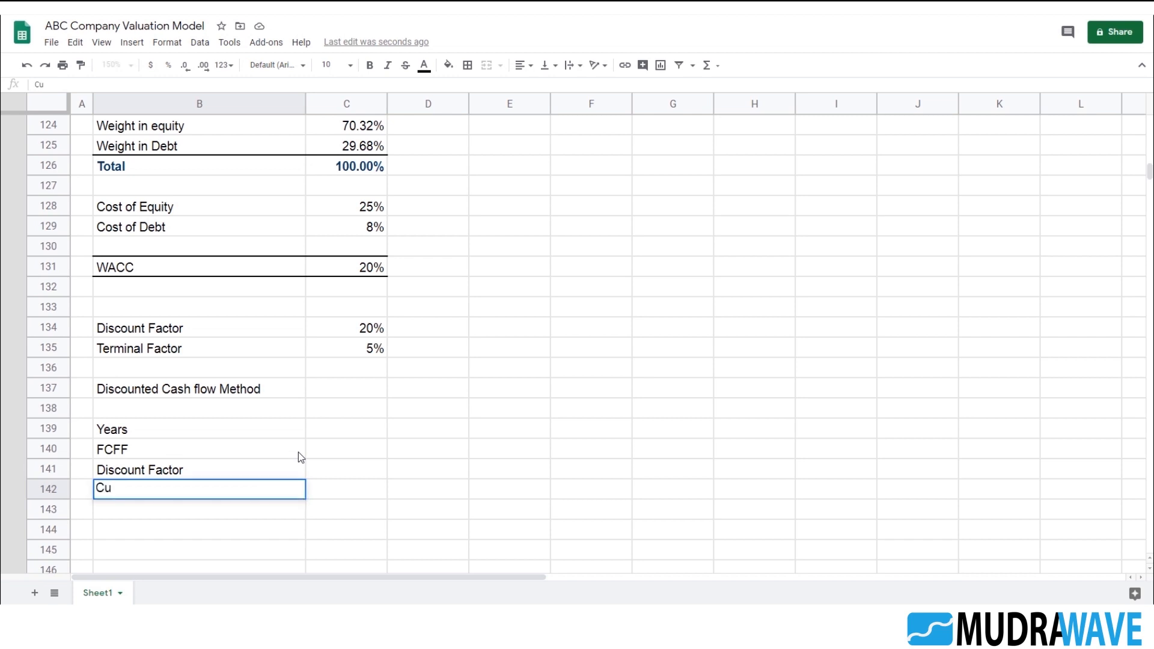
type("mulated DF")
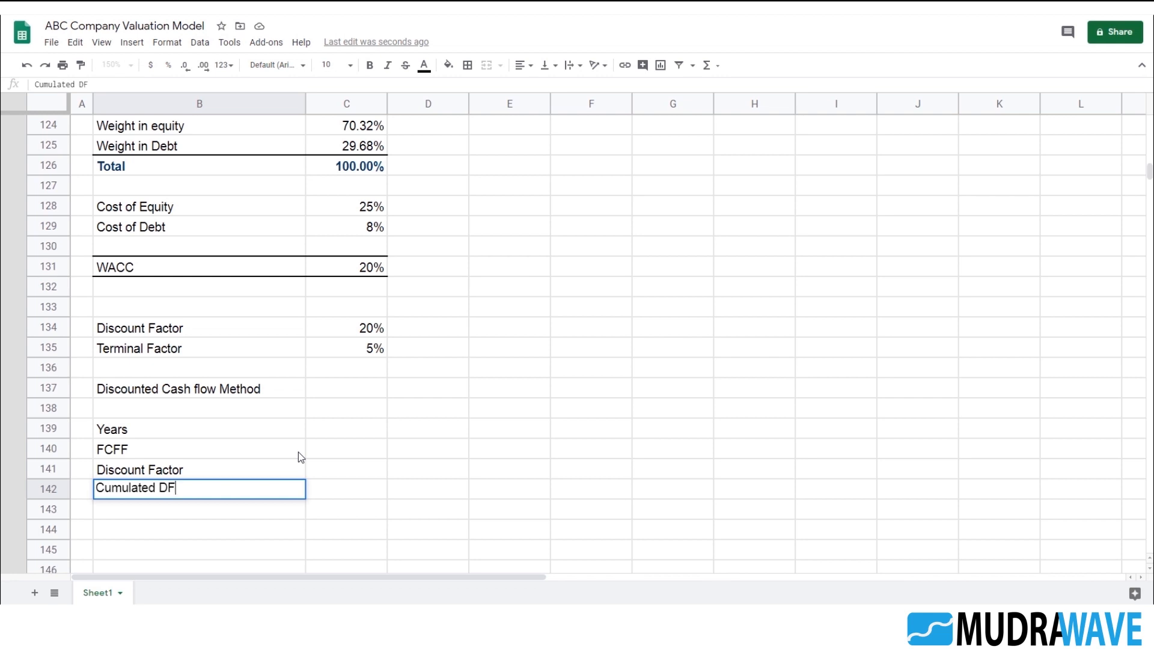
key("Return")
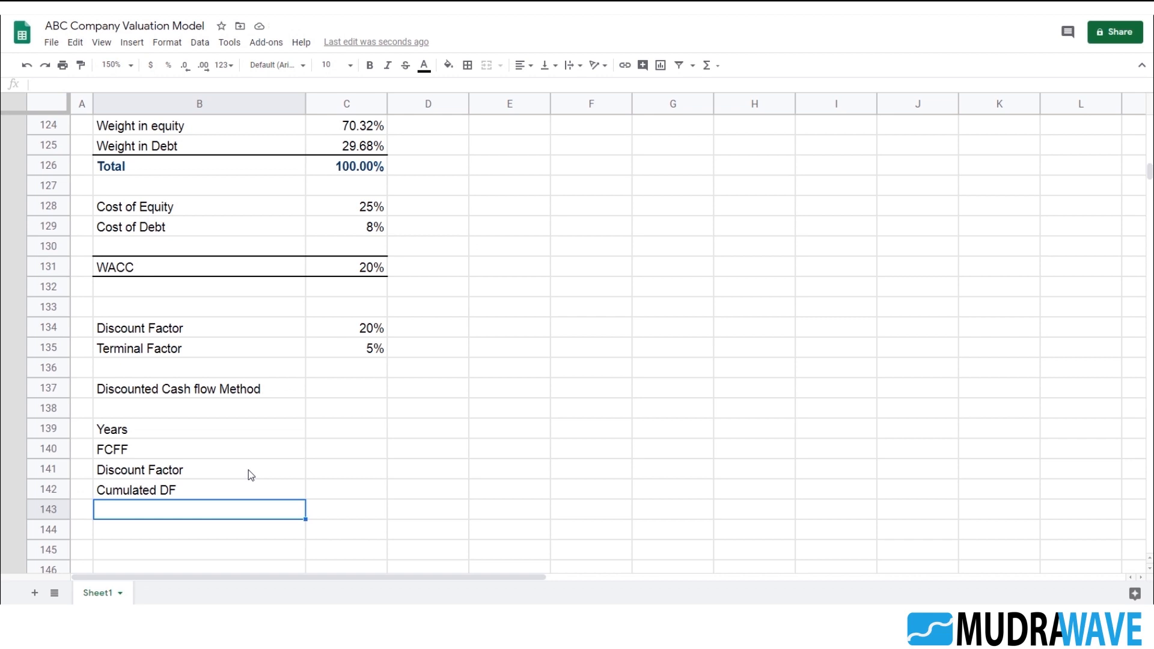
- Add the row label "Discounted FCFF" in B143 under the Cumulated DF label
type("Discounted FCFF")
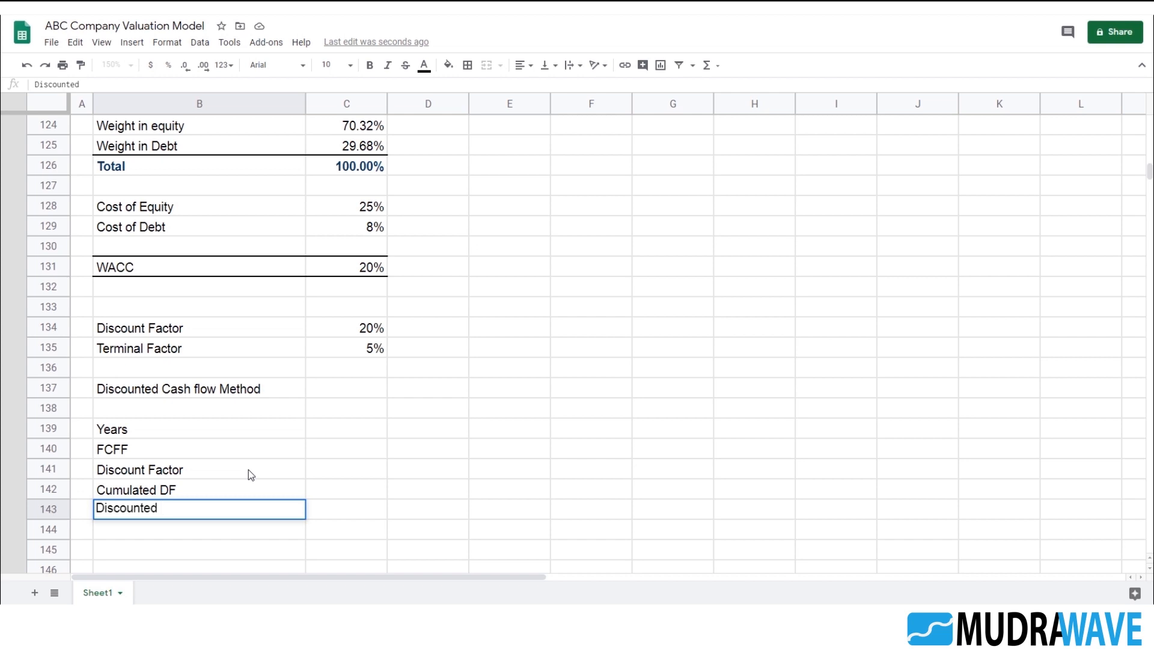
key("Return")
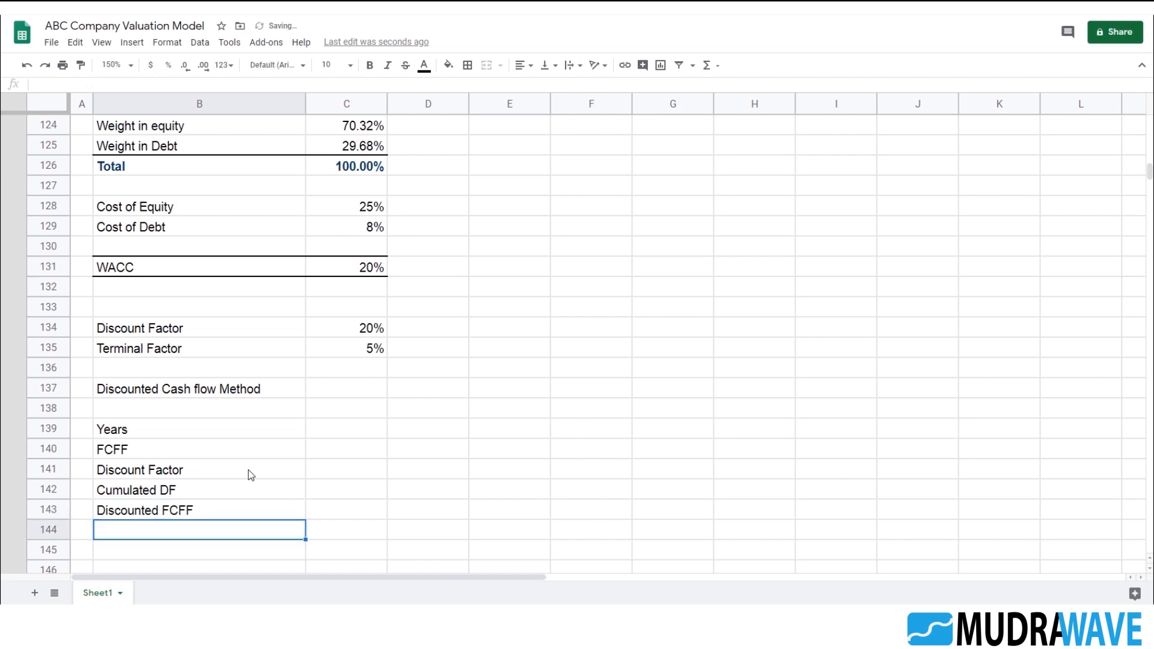
left_click(171, 508)
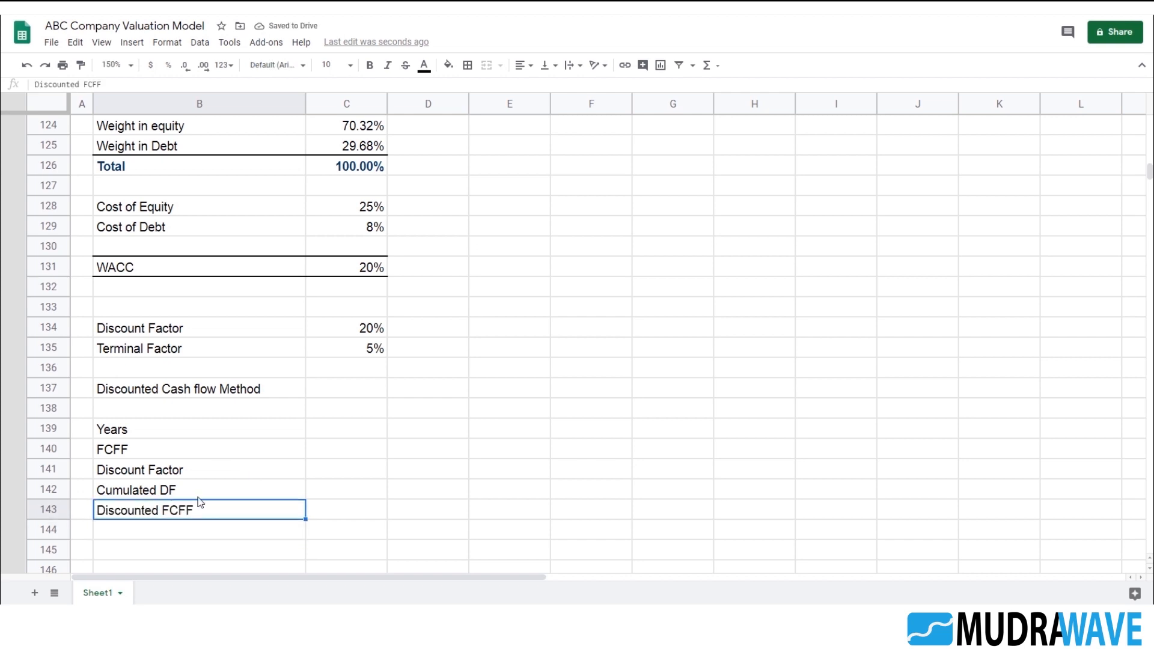
- Examine the computed FCFF rows and the cash flow year headings, and select E139 as the first Years cell
left_click(137, 451)
scroll(442, 419, "up", 6)
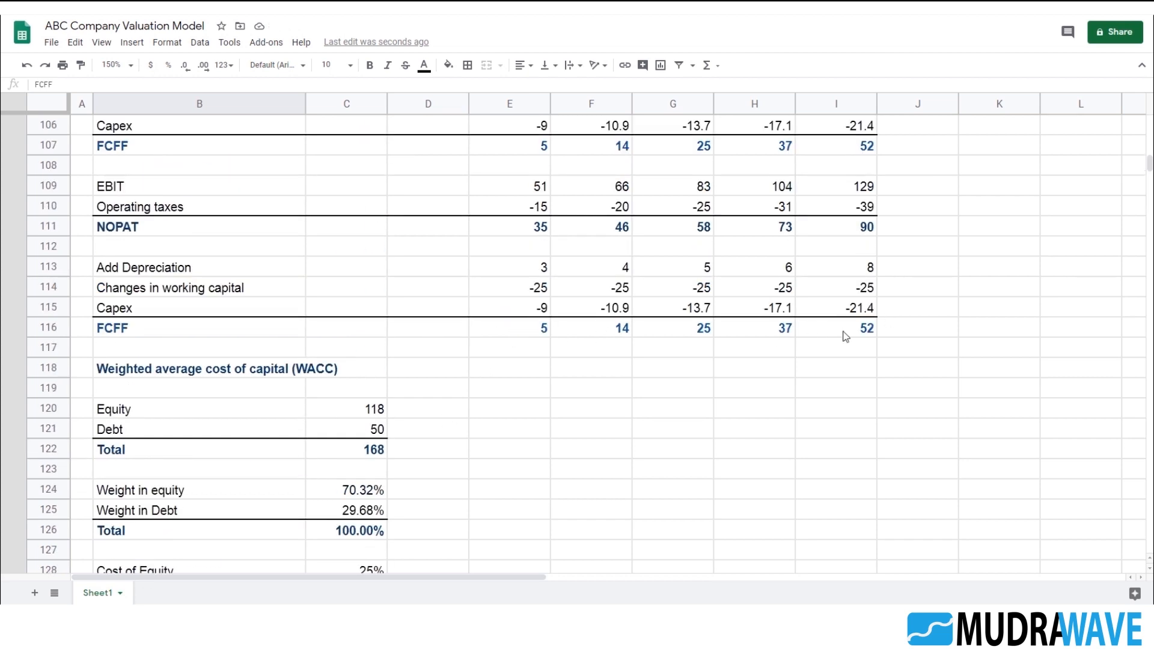
scroll(873, 340, "down", 7)
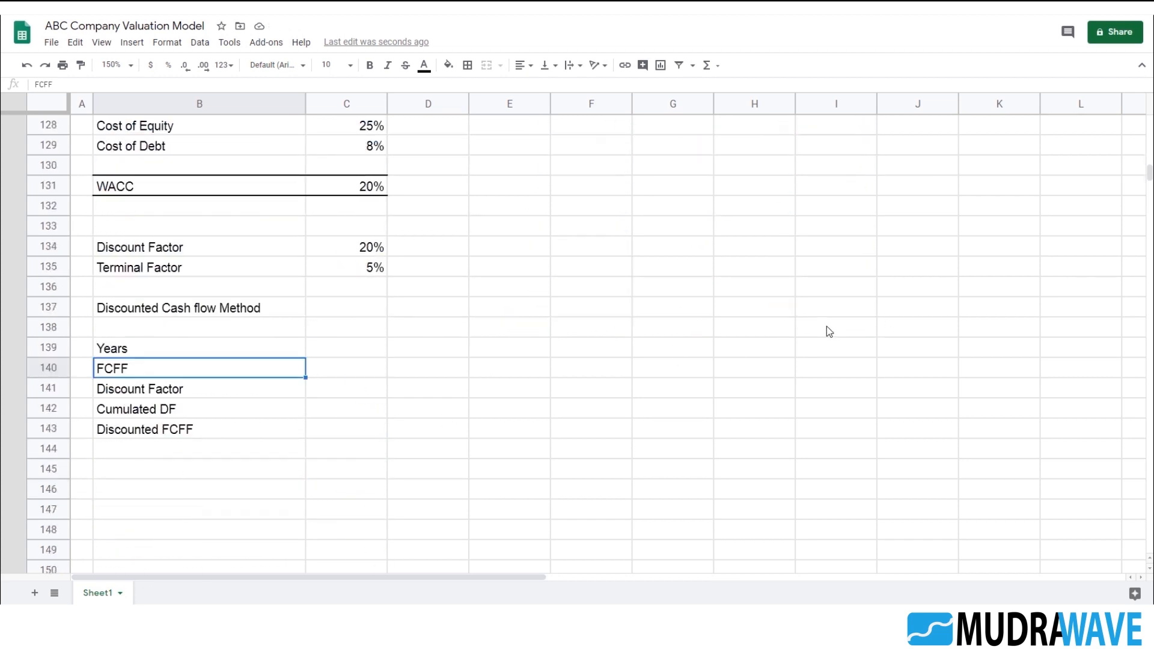
key("Up")
key("Right")
key("Right")
key("Right")
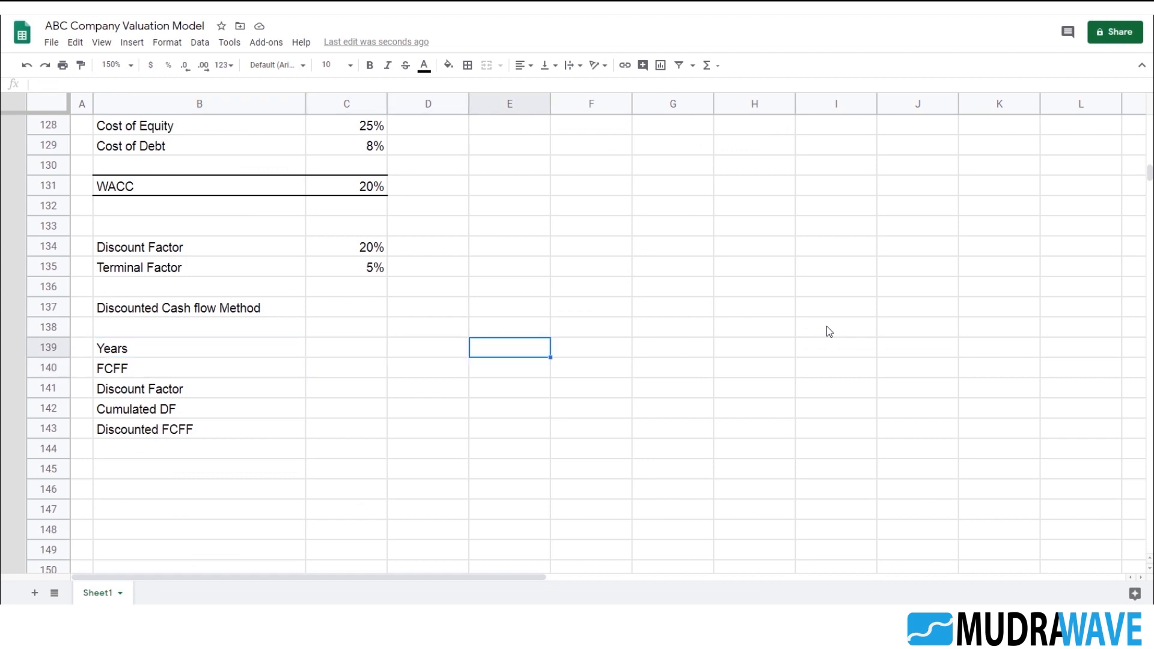
scroll(631, 399, "up", 8)
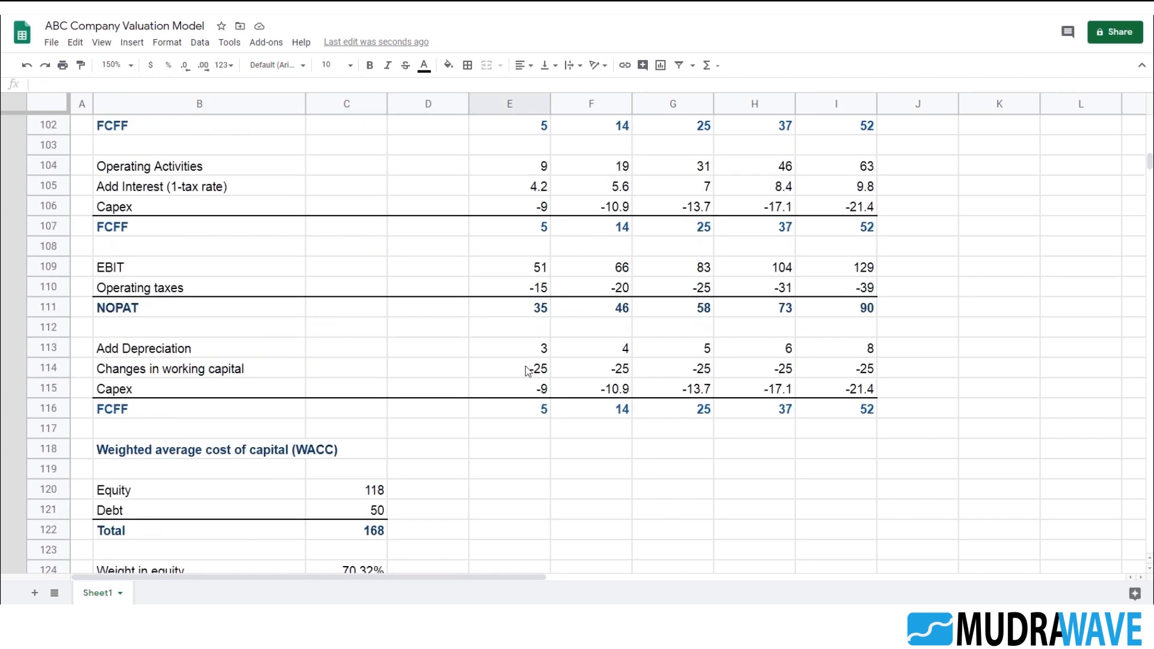
scroll(551, 317, "down", 3)
scroll(551, 317, "down", 3)
scroll(551, 360, "up", 12)
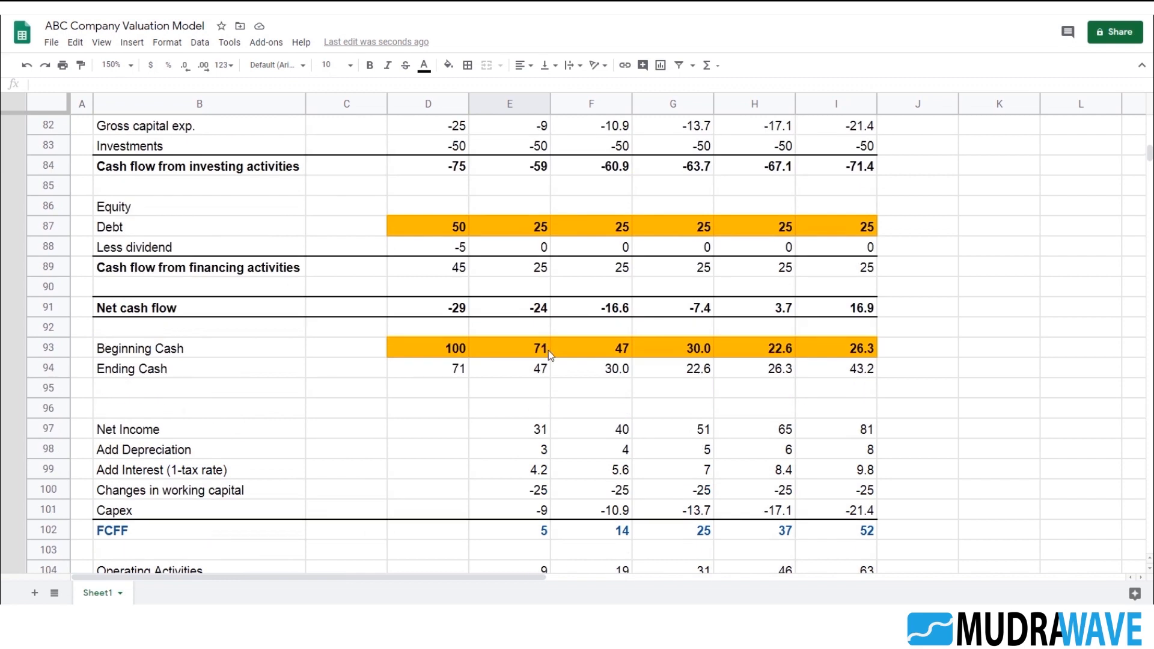
scroll(538, 344, "up", 4)
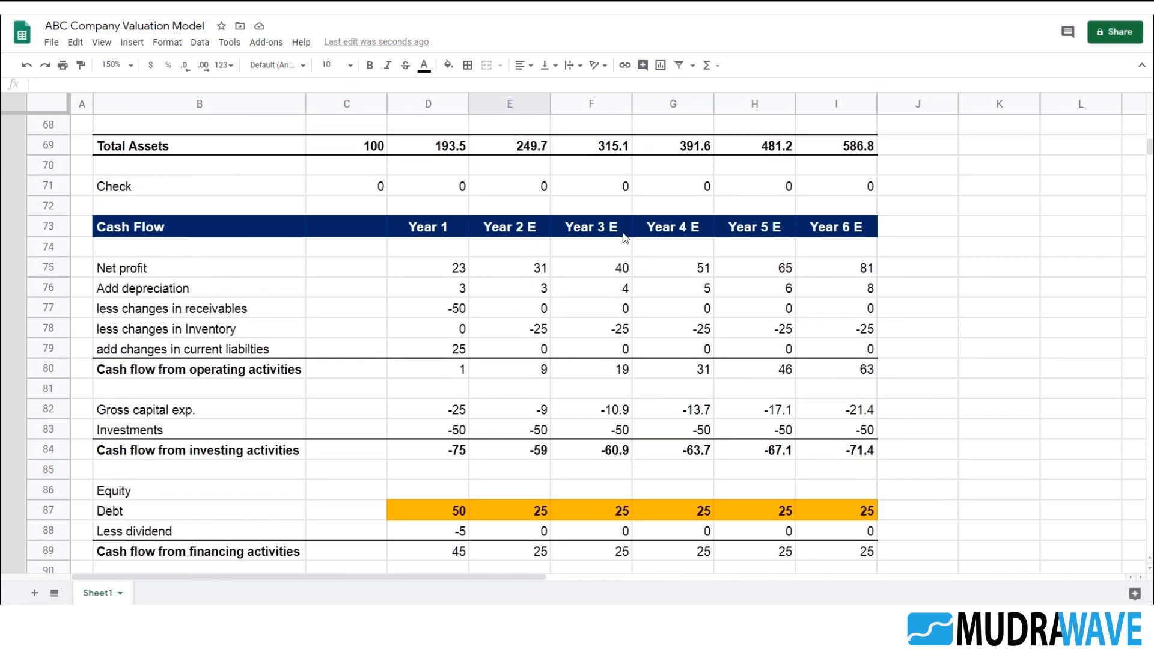
scroll(669, 340, "down", 13)
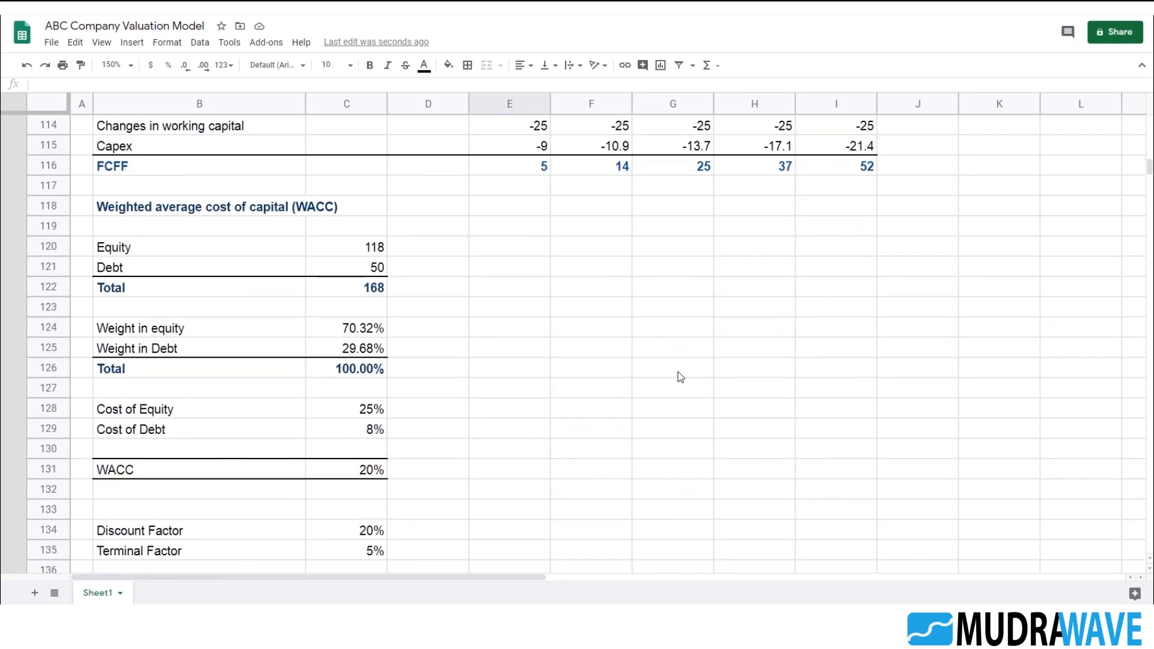
scroll(680, 347, "down", 5)
- Enter 1 as the first year in E139 and the formula =E139+1 in F139
type("1")
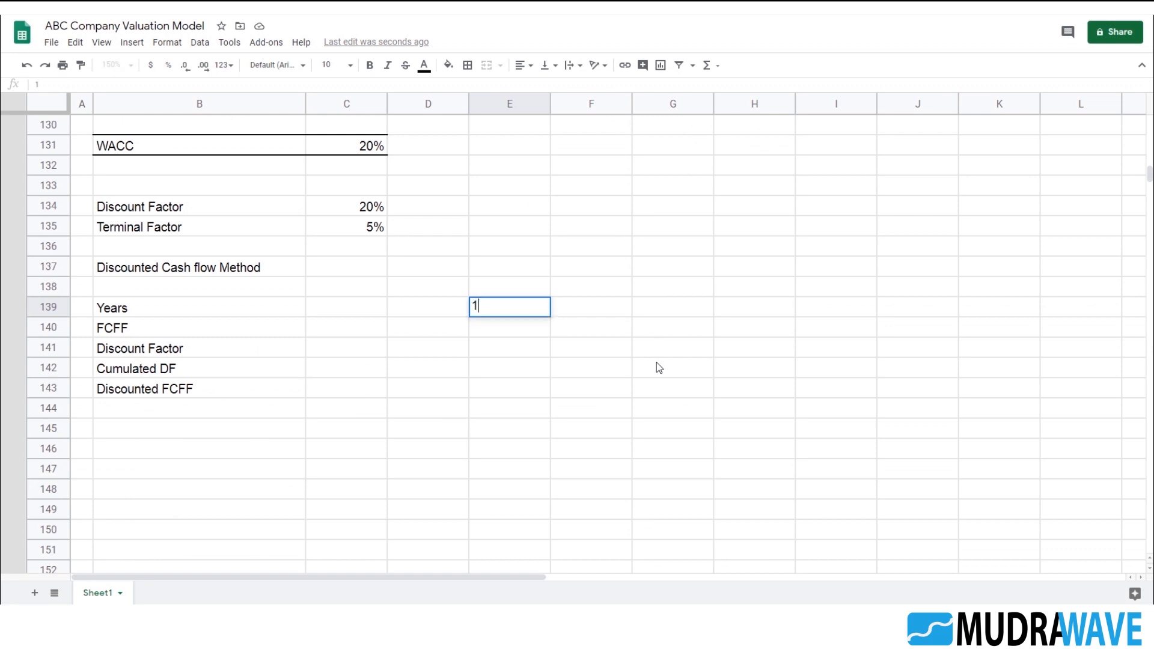
key("Tab")
type("=")
key("Left")
type("+1")
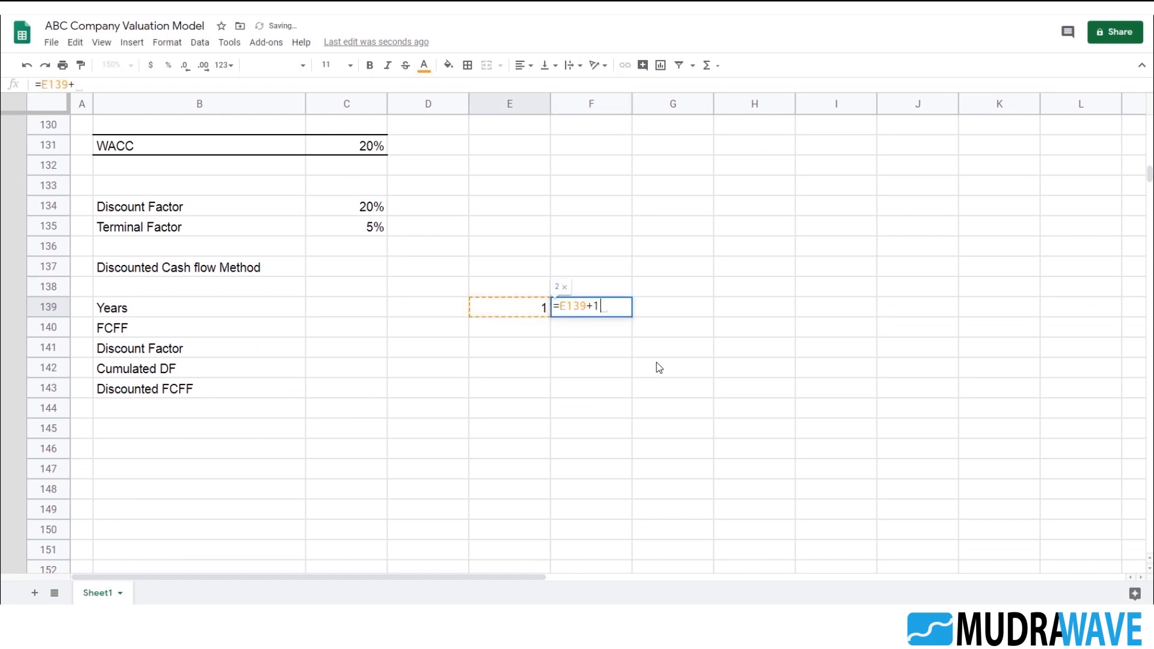
key("ctrl+Return")
- Fill the year formula from F139 across to N139 so the Years row runs to year 10
key("shift+Right")
key("shift+Right")
key("shift+Right")
key("shift+Right")
key("shift+Right")
key("shift+Right")
key("shift+Right")
key("shift+Right")
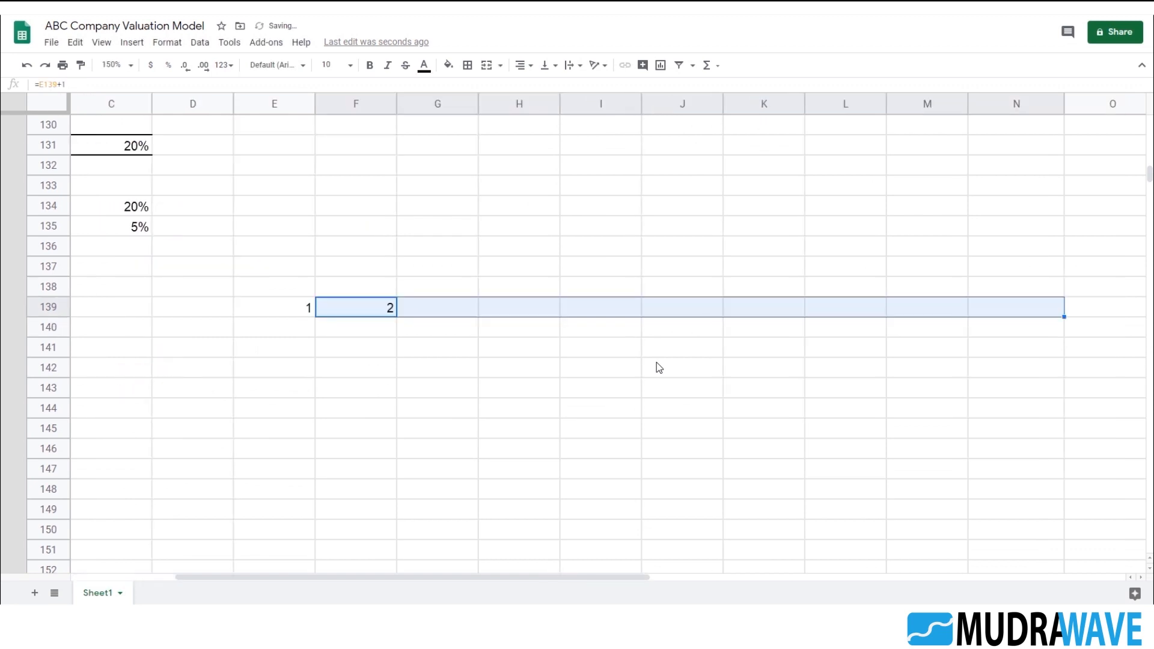
key("ctrl+r")
left_click_drag(274, 311, 1030, 326)
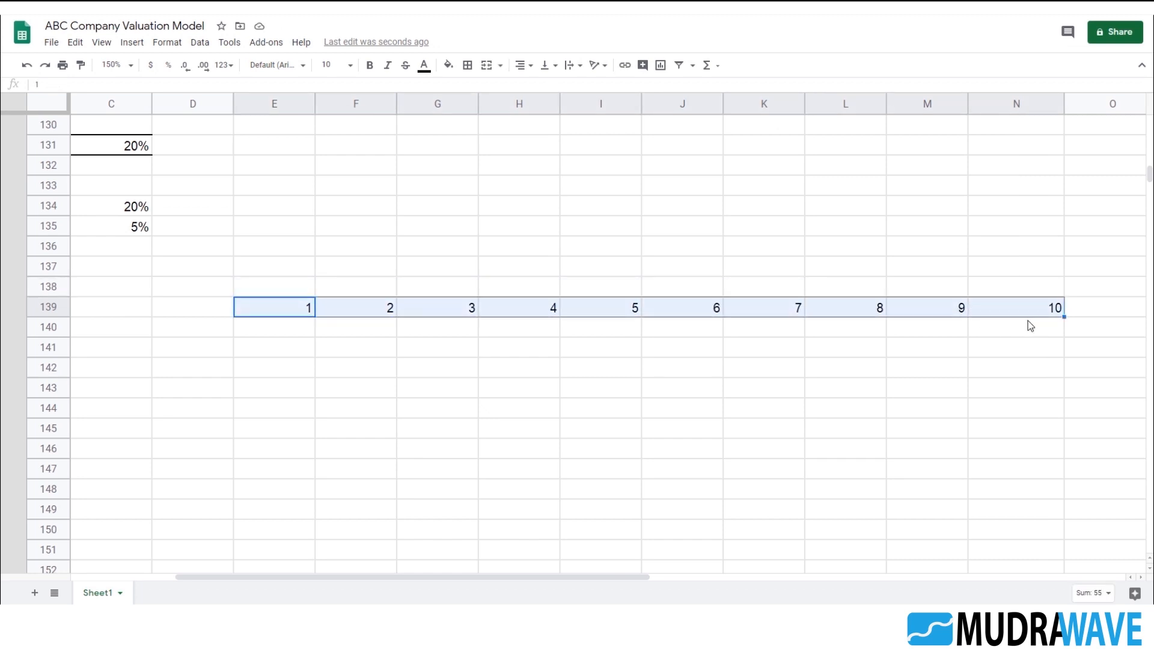
left_click_drag(564, 577, 403, 565)
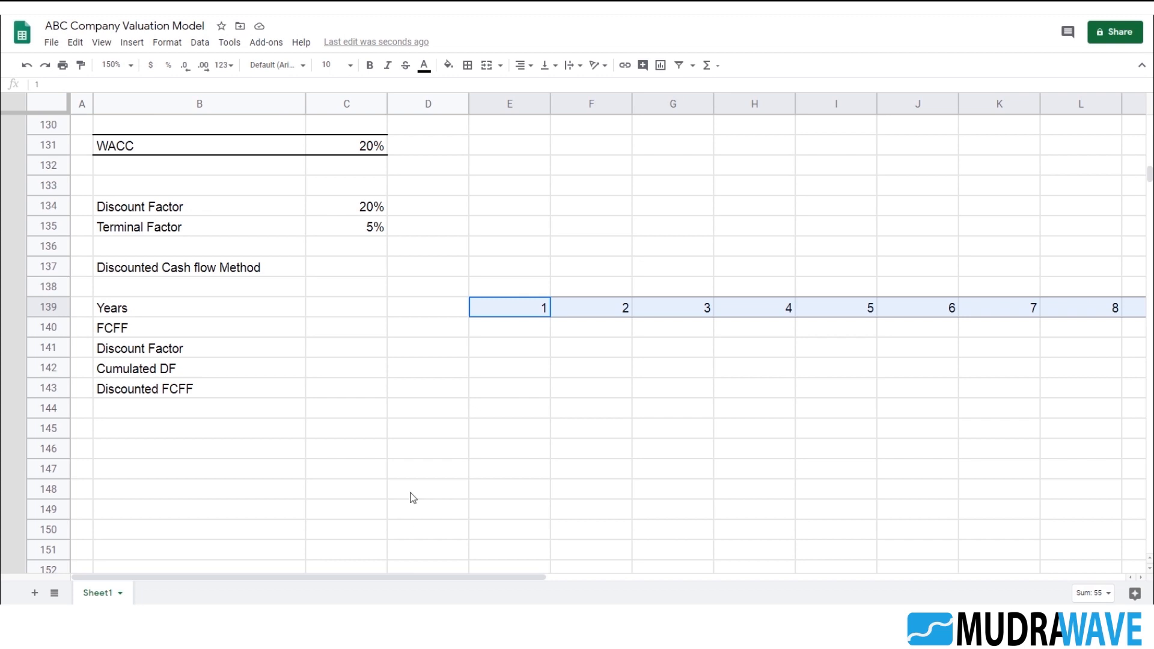
- Link the year 1 FCFF in E140 to the first value of the computed FCFF row above
left_click(490, 330)
type("=")
scroll(536, 367, "up", 2)
scroll(537, 361, "up", 8)
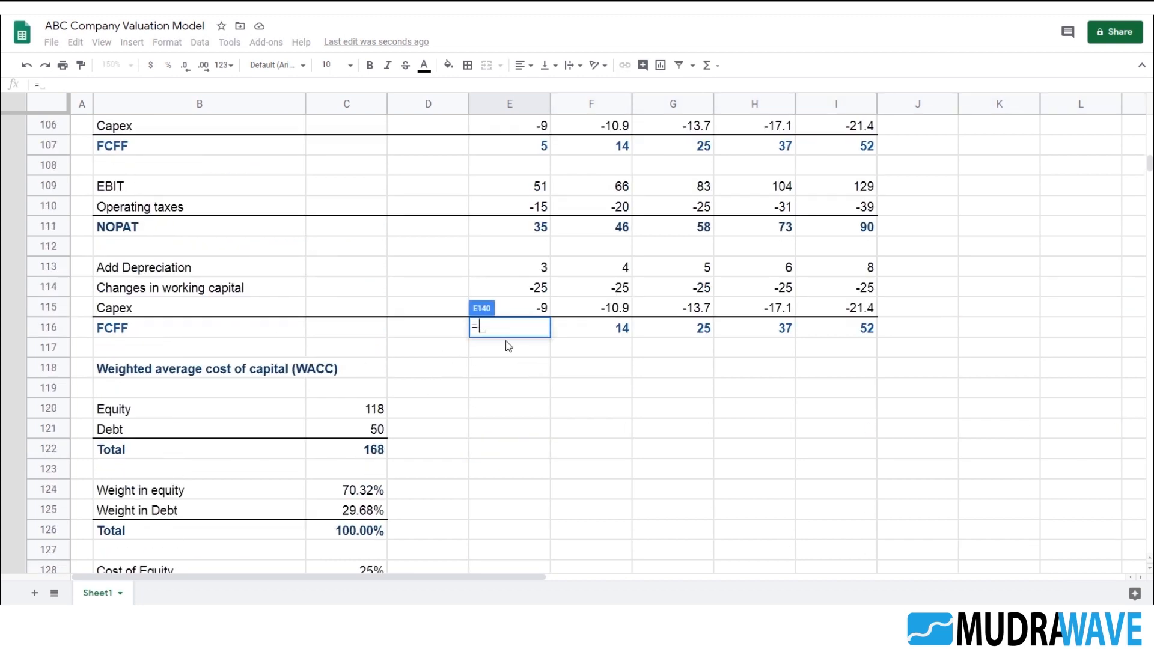
left_click(546, 449)
key("Return")
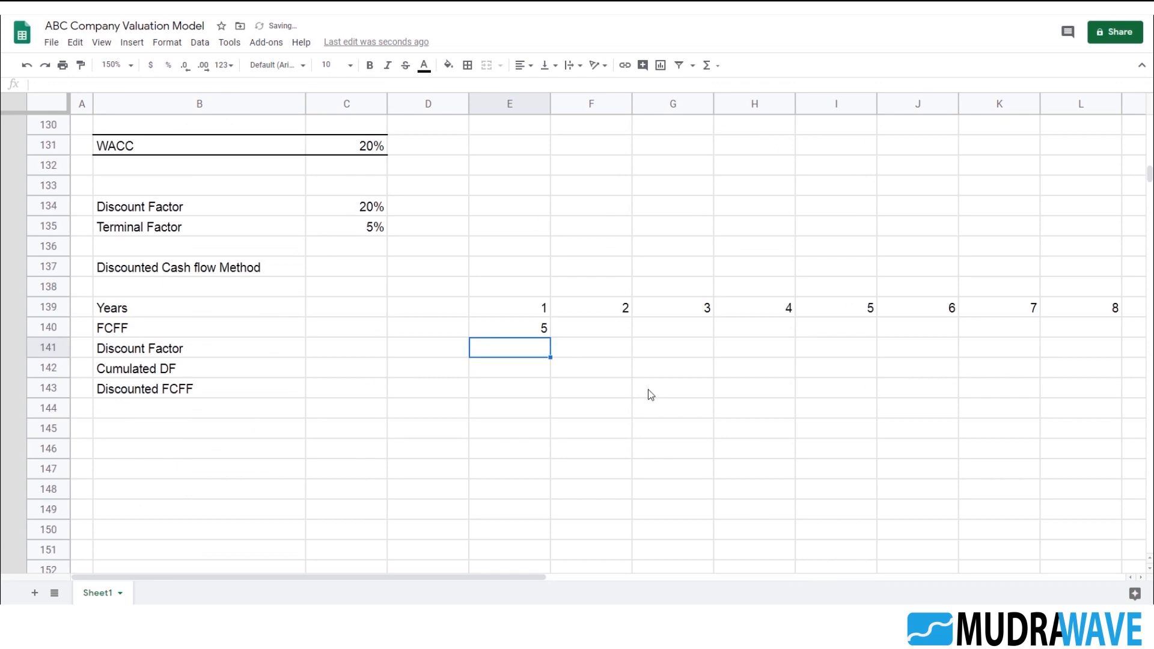
- Fill the linked FCFF formula from E140 across to I140 for years 2 to 5
key("Up")
key("shift+Right")
key("shift+Right")
key("shift+Right")
key("shift+Right")
key("ctrl+r")
- Project the year 6 FCFF in J140 with 25% growth using =I140*(1+25%)
key("Right")
key("Right")
key("Right")
key("Right")
key("Right")
type("=")
key("Left")
type("*")
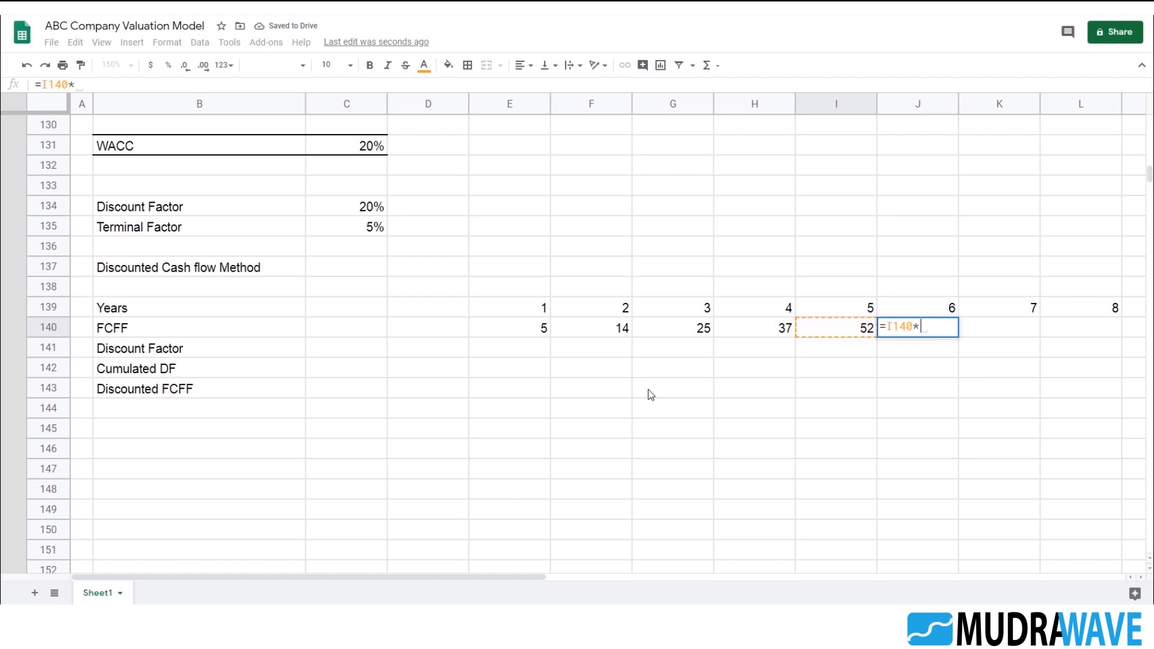
type("(1+25%)")
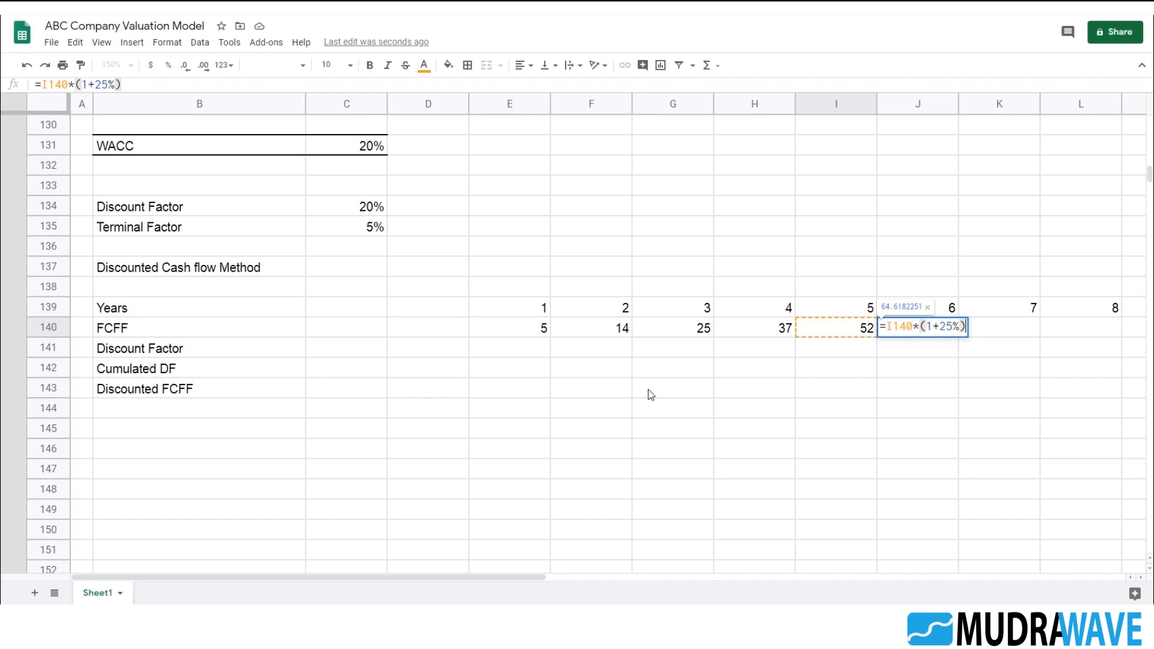
key("Return")
- Fill the 25% growth formula from J140 across to N140 for years 7 to 10
key("Up")
key("shift+Right")
key("shift+Right")
key("shift+Right")
key("shift+Right")
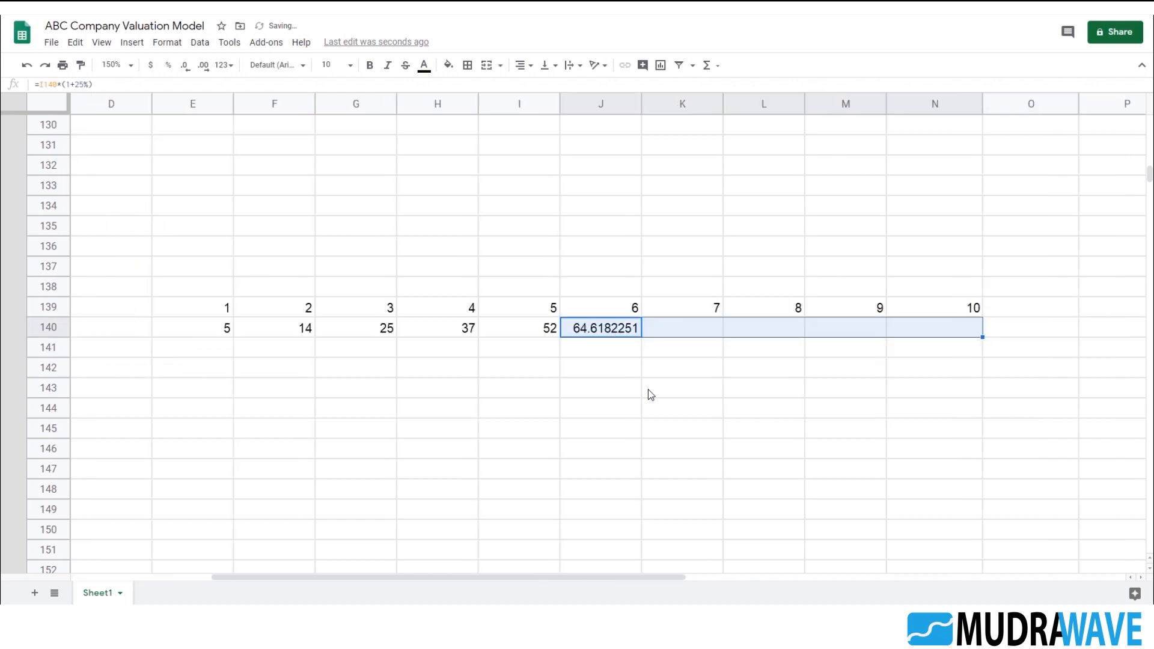
key("ctrl+r")
key("Right")
key("Left")
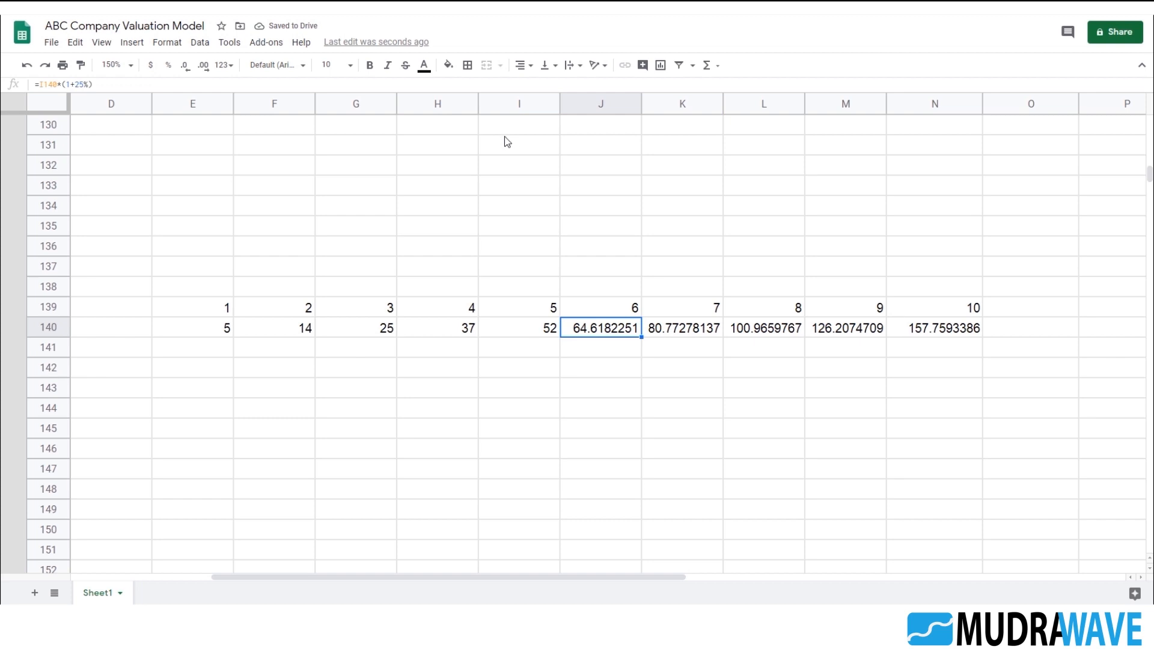
- Remove the decimals from the projected FCFF in J140 and apply the same whole-number format through N140
left_click(190, 65)
left_click(190, 65)
left_click(190, 65)
left_click(190, 65)
left_click(190, 65)
left_click(189, 65)
left_click(190, 65)
key("Down")
left_click_drag(618, 332, 932, 329)
key("ctrl+r")
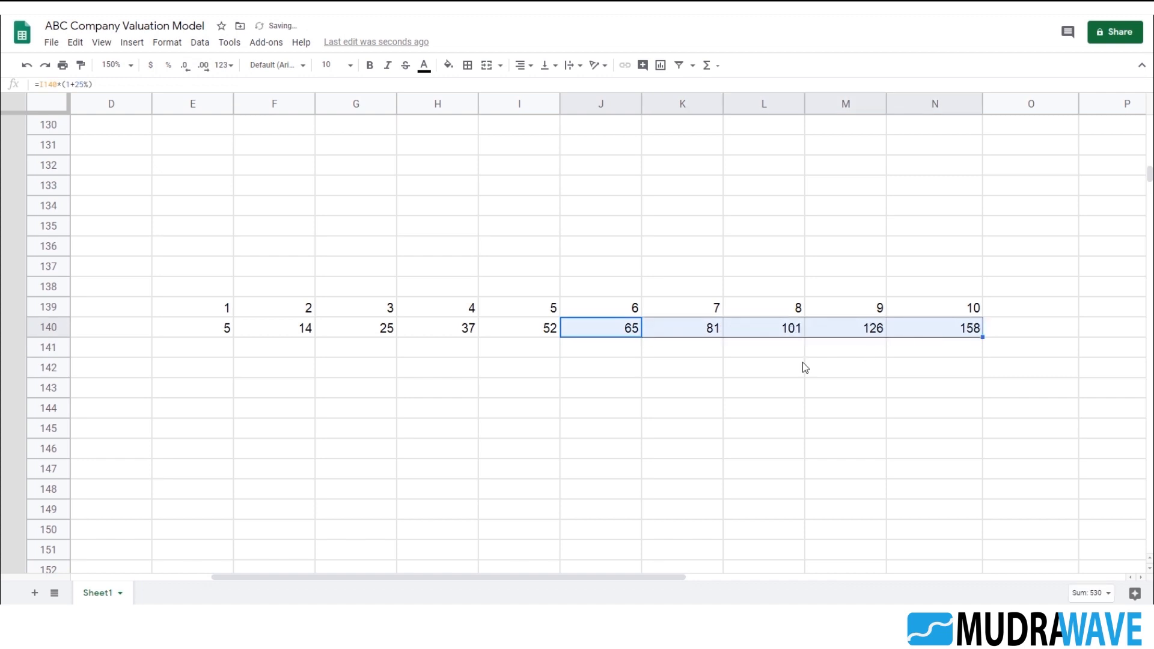
- Calculate the year 5 FCFF growth in I141 with =I140/H140-1 and format it as a percentage
left_click(683, 370)
left_click(514, 356)
type("=")
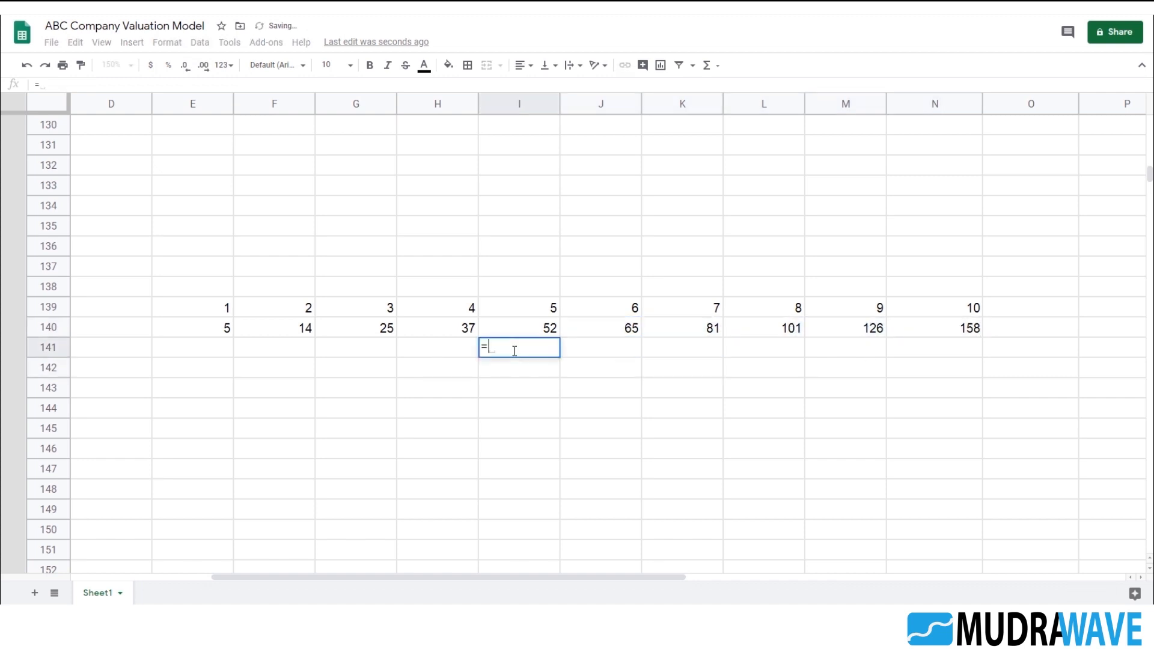
key("Up")
type("/")
key("Left")
type("-1")
key("Return")
left_click(516, 355)
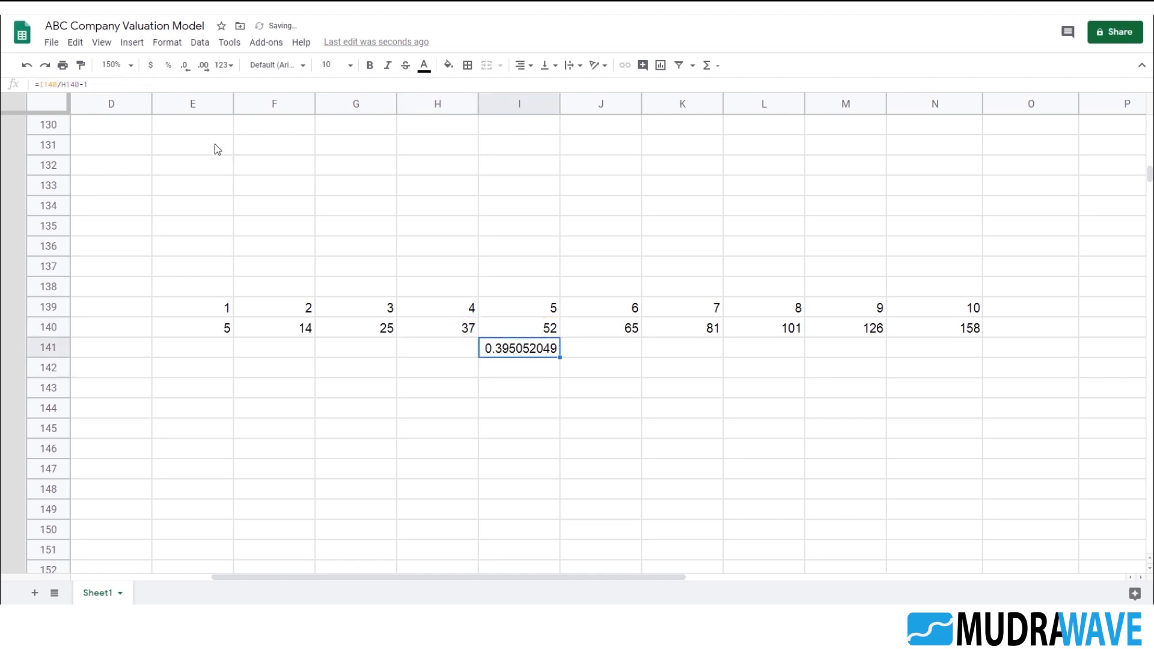
left_click(169, 65)
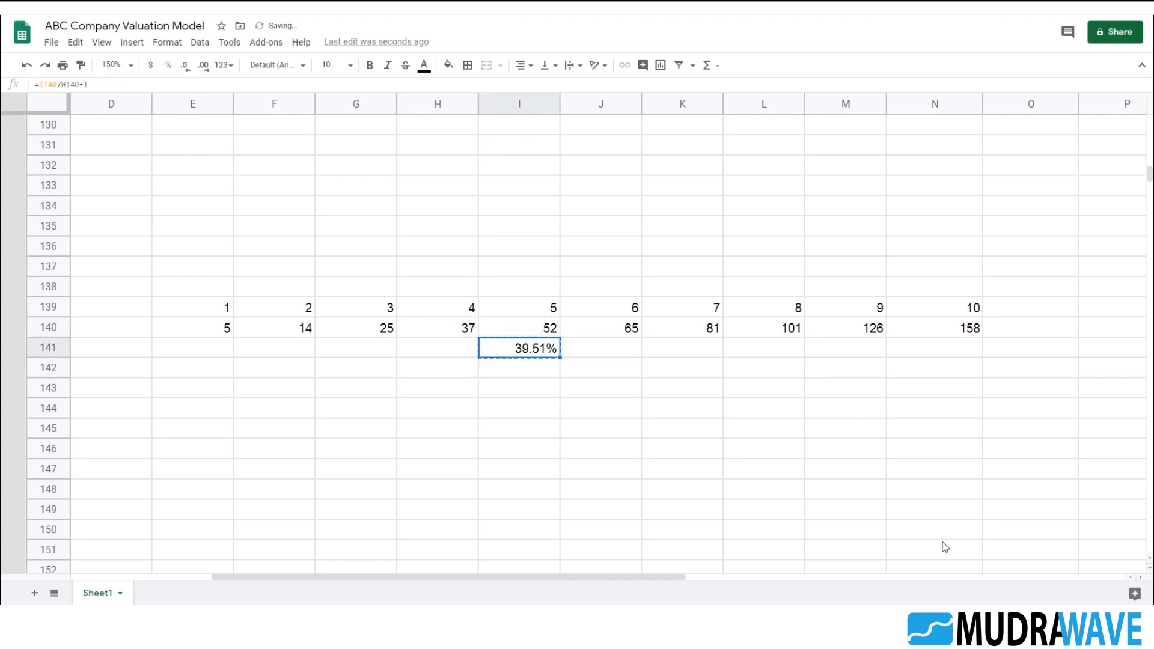
- Copy the FCFF growth formula to the neighbouring years so it covers F141 through K141
key("Left")
type("50.36%")
key("Left")
type("75.84%")
key("Left")
type("191.23%")
key("Right")
key("Right")
key("Right")
key("Right")
key("ctrl+v")
key("Right")
key("ctrl+v")
key("Right")
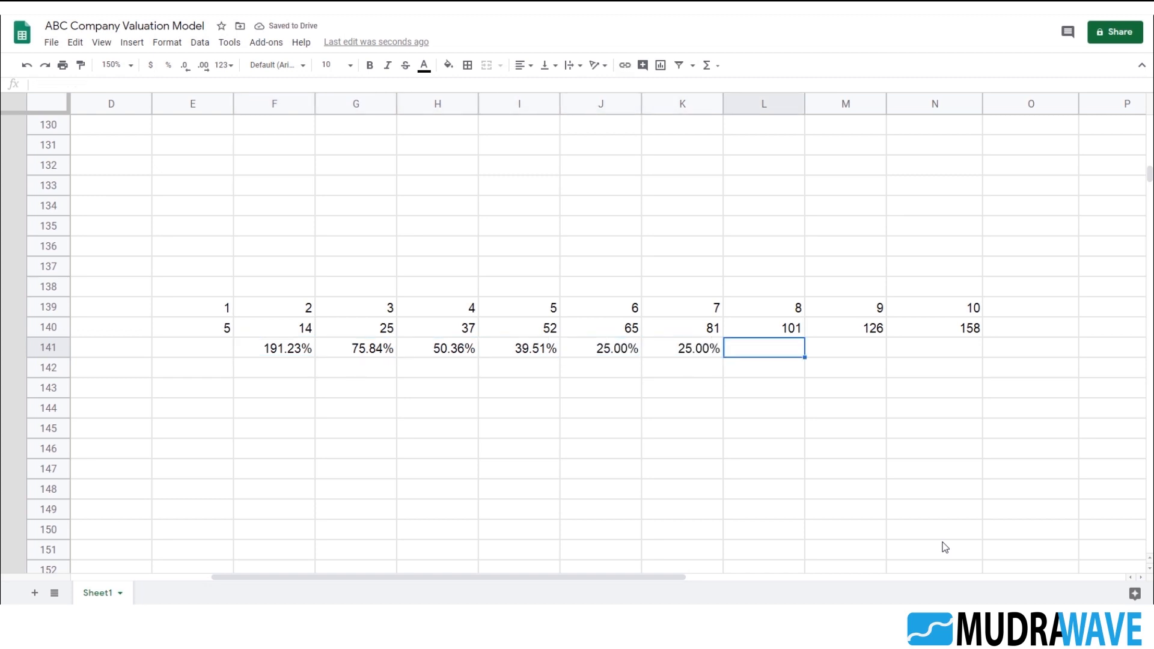
- Clear the temporary FCFF growth percentages from F141 through K141
key("ctrl+c")
key("Left")
key("Left")
key("Left")
key("Left")
key("Left")
key("Left")
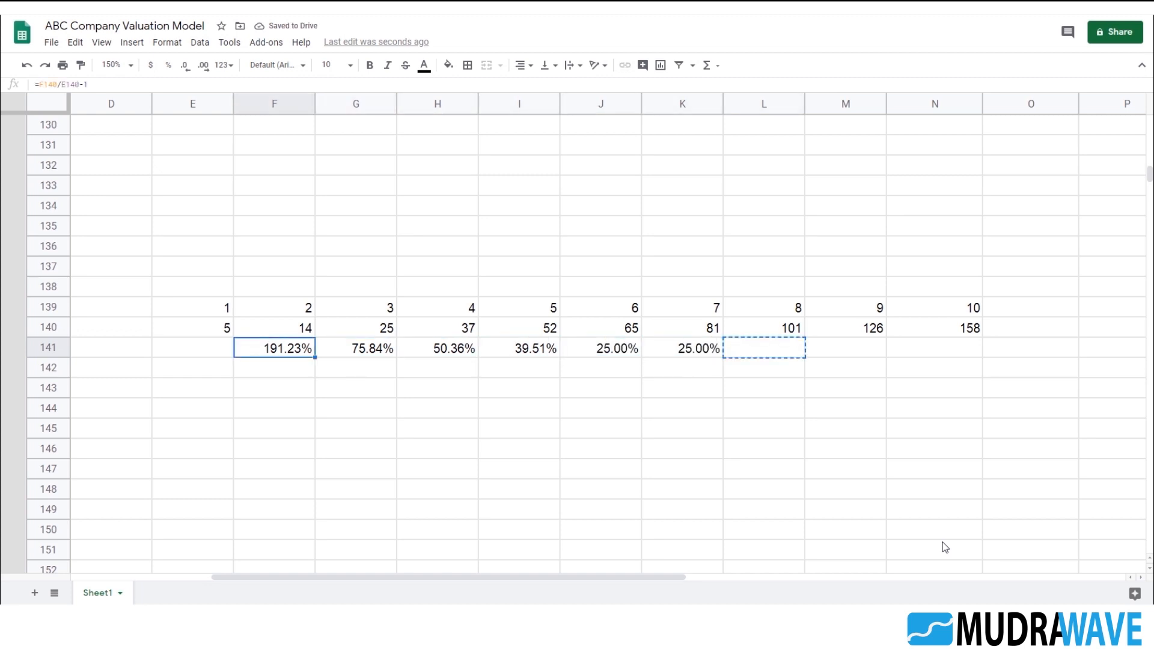
key("ctrl+v")
key("shift+Right")
key("shift+Right")
key("shift+Right")
key("shift+Right")
key("shift+Right")
key("Delete")
- Link the year 1 Discount Factor in E141 to the discount factor input with the absolute reference =$C$134
key("Left")
type("=")
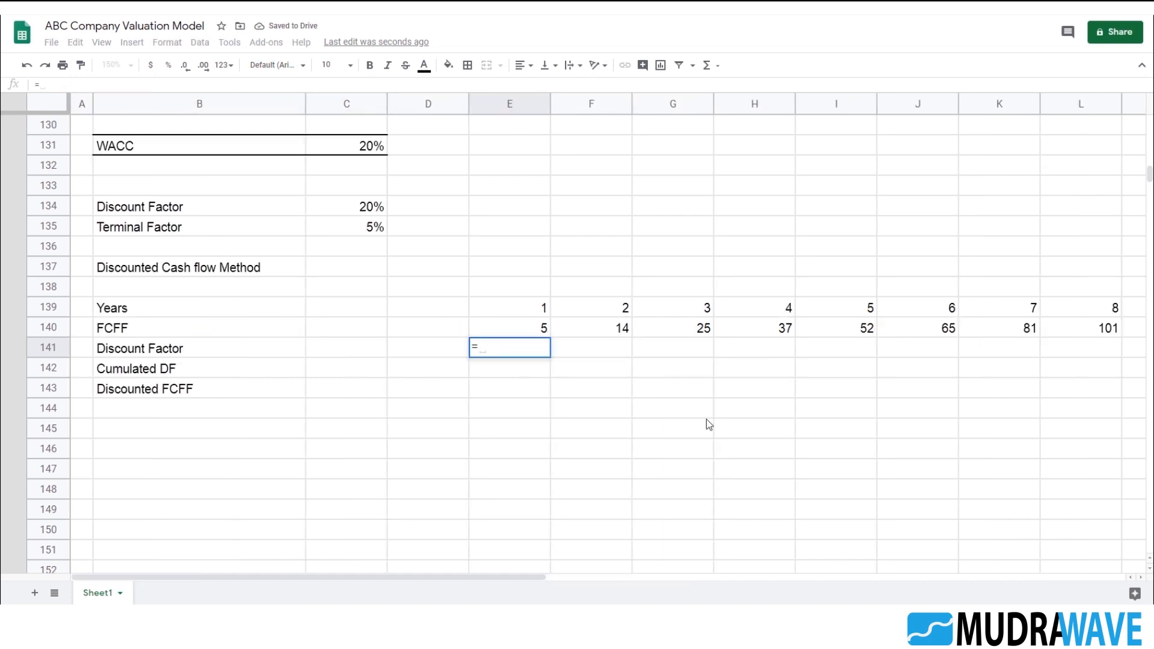
left_click(364, 211)
scroll(423, 260, "up", 1)
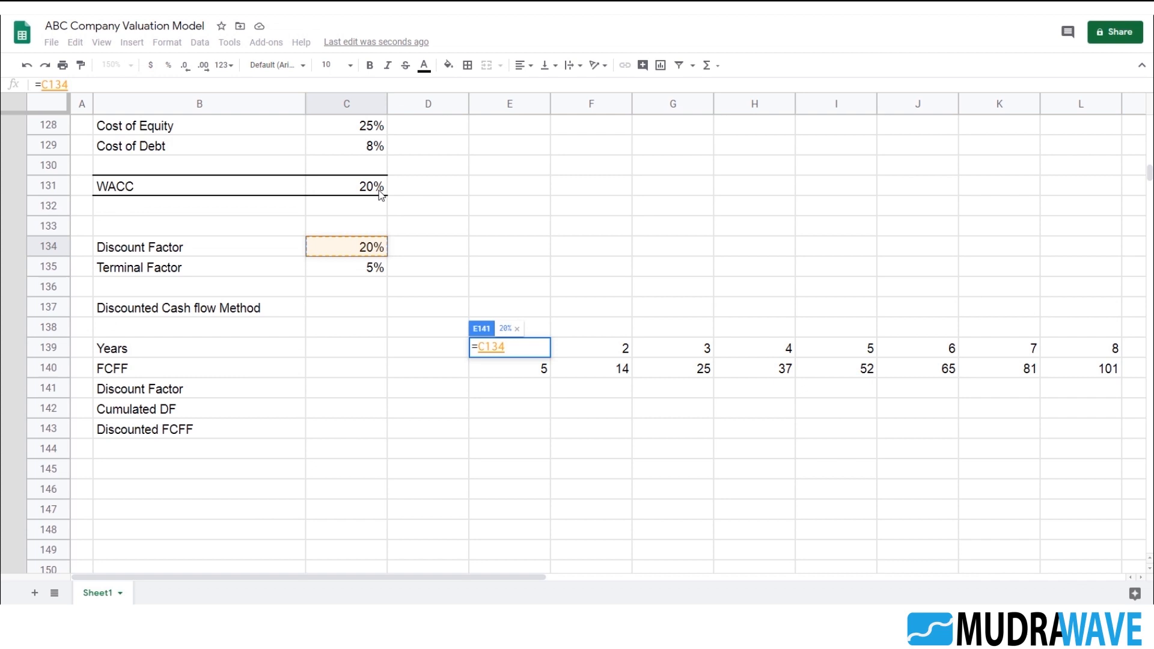
left_click(490, 347)
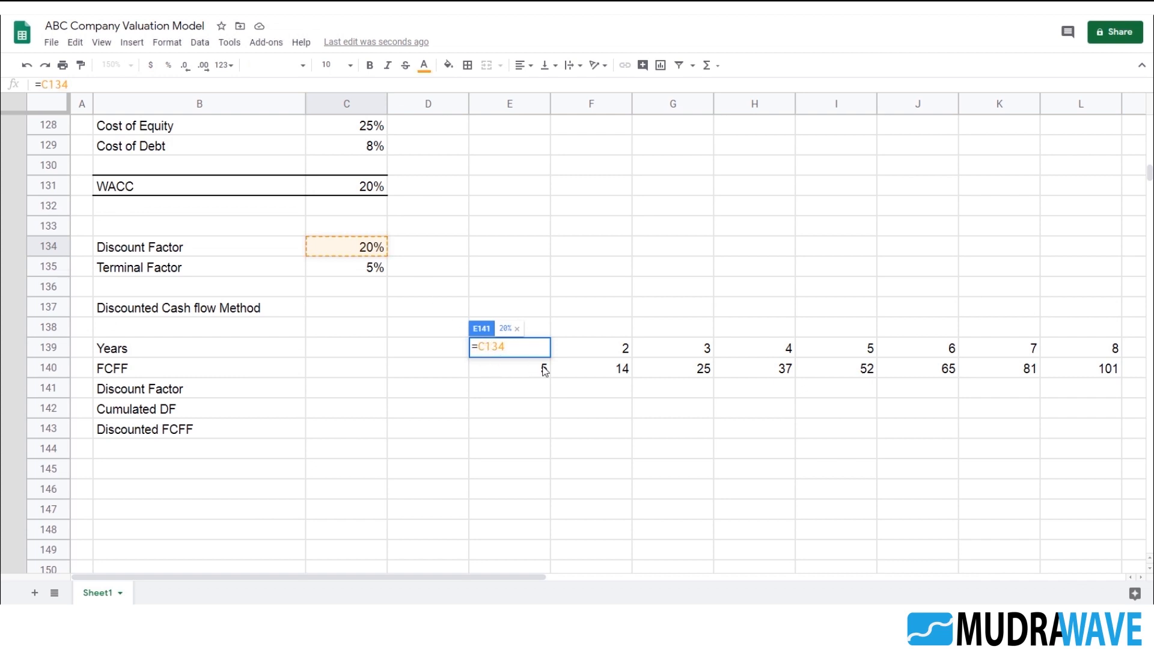
key("F4")
key("Return")
- Fill the Discount Factor reference from E141 across to N141 for all ten years
key("Up")
key("shift+Right")
key("shift+Right")
key("shift+Right")
key("shift+Right")
key("shift+Right")
key("shift+Right")
key("shift+Right")
key("shift+Right")
key("shift+Right")
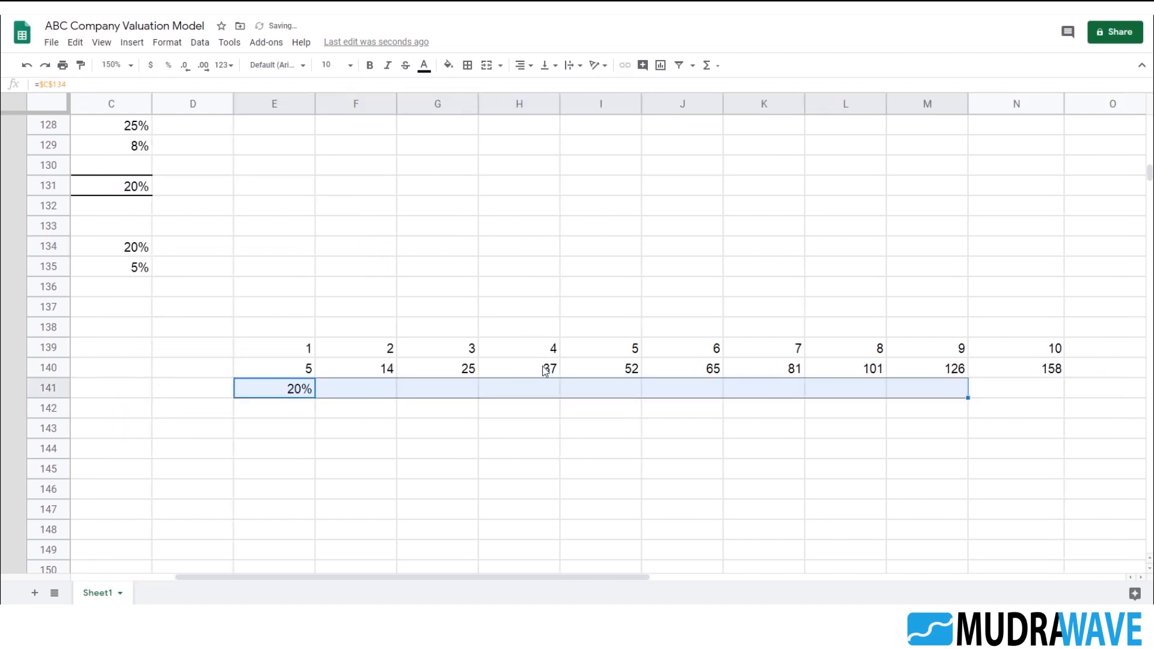
key("ctrl+r")
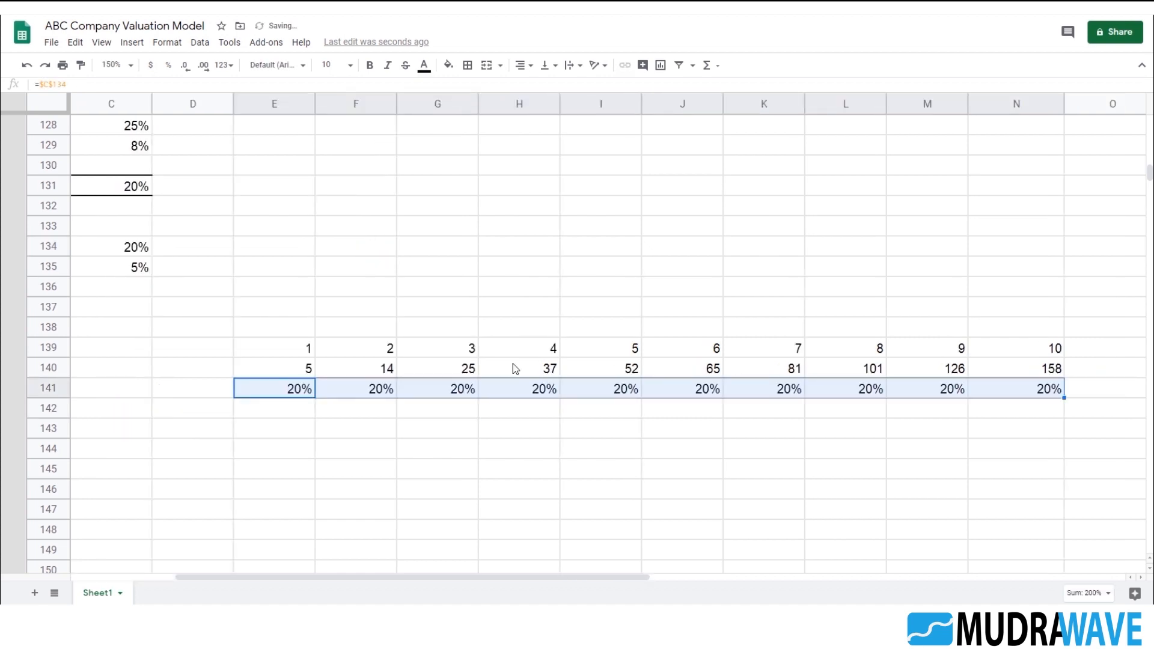
- Enter the year 1 Cumulated DF formula =1/(1+E141)^E139 in E142
left_click(298, 393)
left_click(311, 410)
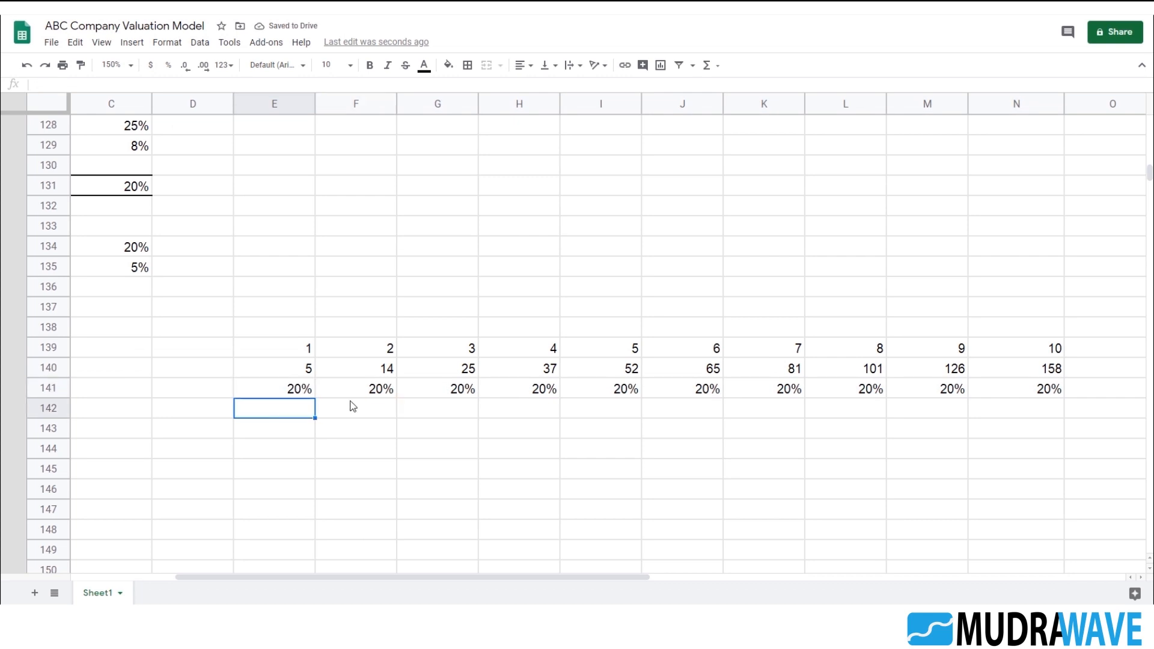
key("Left")
key("Left")
key("Left")
key("Right")
key("Right")
key("Right")
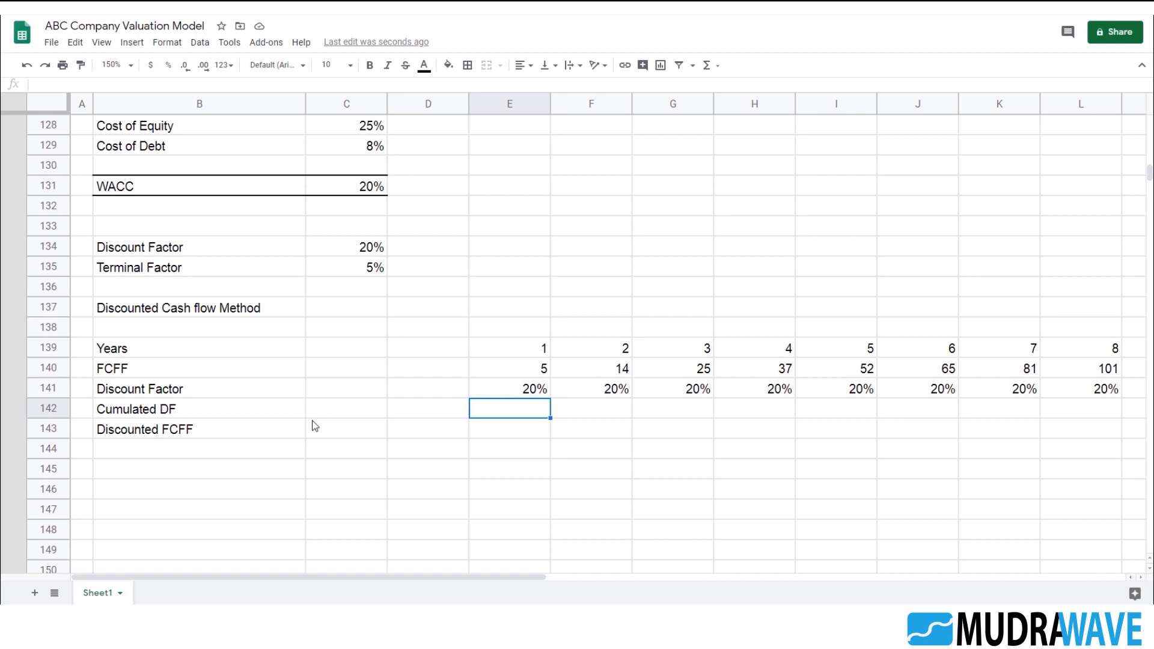
type("=1")
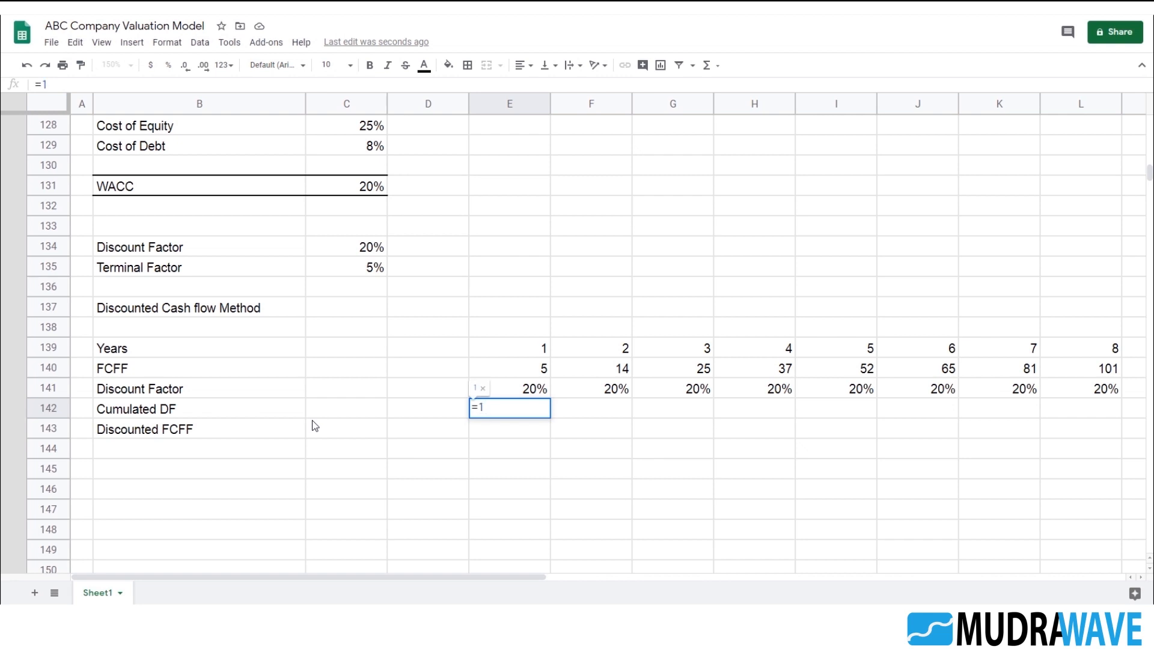
type("/")
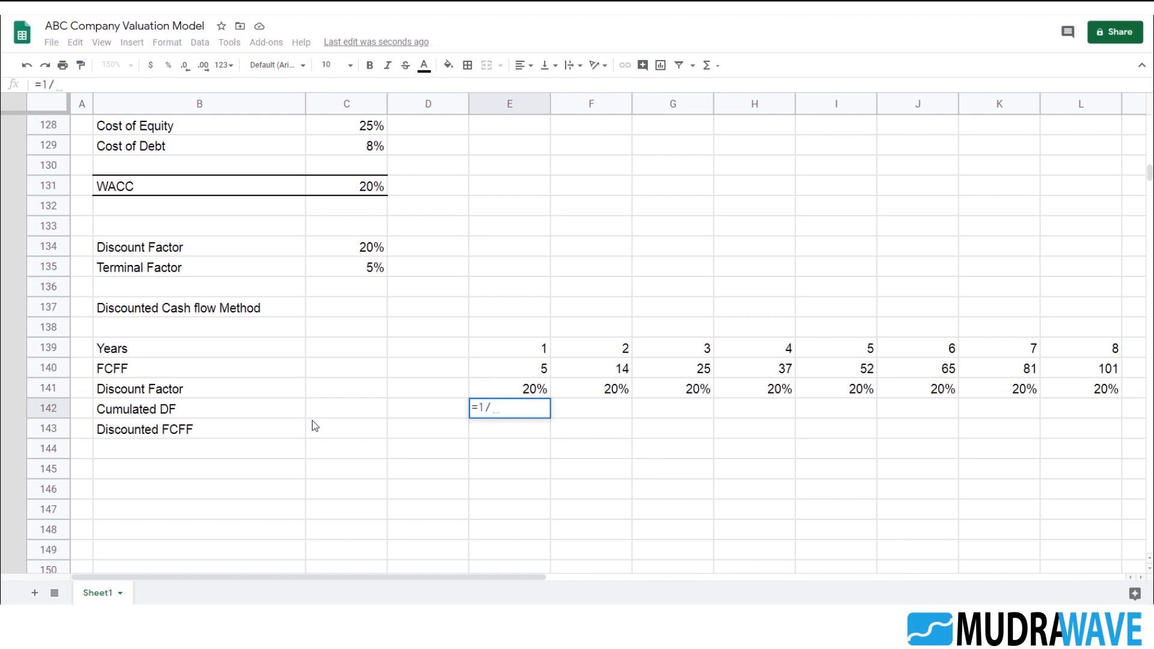
type("(1+")
left_click(522, 392)
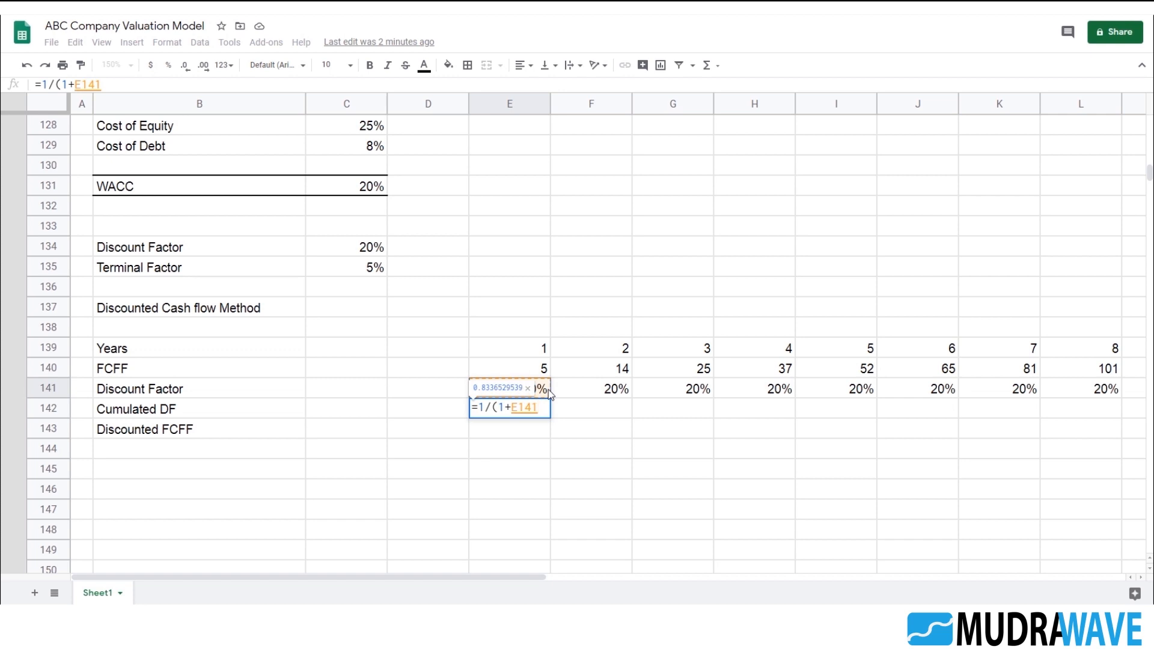
type(")")
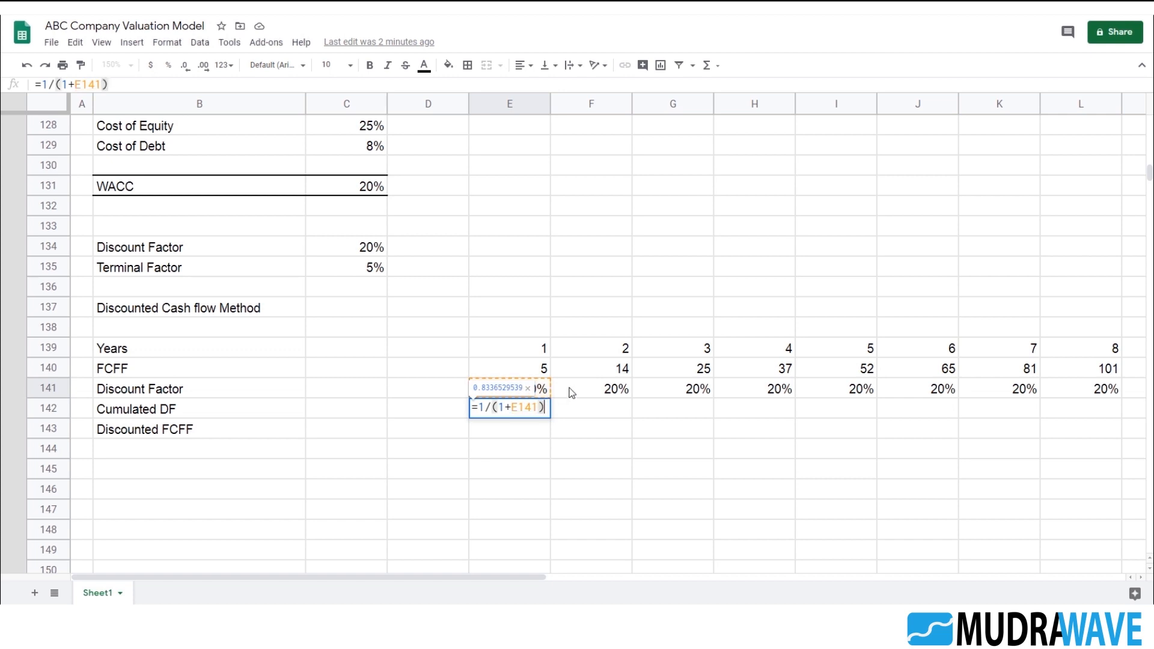
type("^")
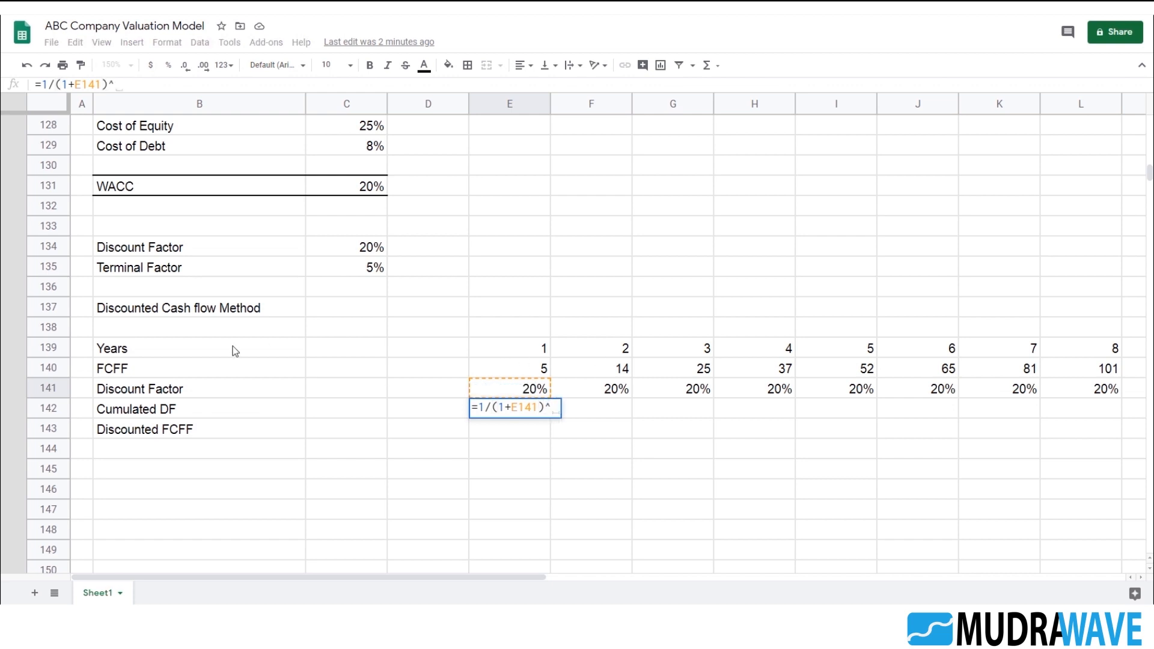
left_click(545, 351)
key("Return")
- Reduce the year 1 Cumulated DF in E142 to one decimal place
key("Up")
left_click(184, 65)
left_click(185, 65)
left_click(184, 65)
left_click(184, 65)
left_click(185, 65)
left_click(185, 65)
left_click(184, 65)
left_click(185, 64)
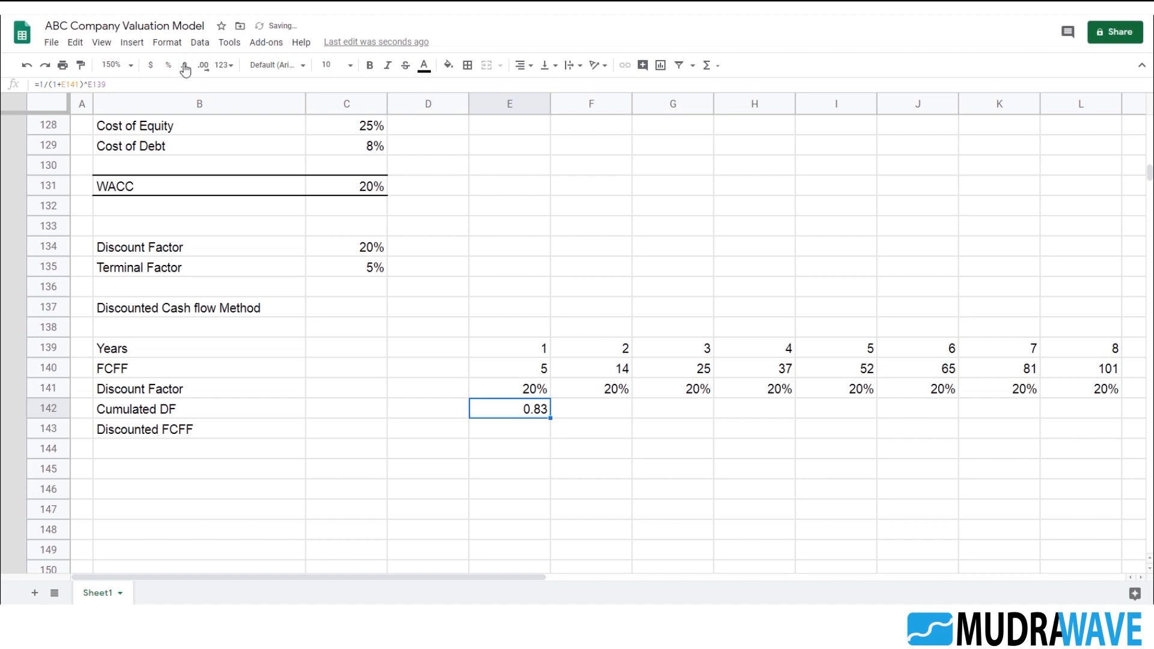
left_click(184, 65)
- Fill the Cumulated DF formula from E142 across to N142 for all ten years
key("shift+Right")
key("shift+Right")
key("shift+Right")
key("shift+Right")
key("shift+Right")
key("shift+Right")
key("shift+Right")
key("shift+Right")
key("shift+Right")
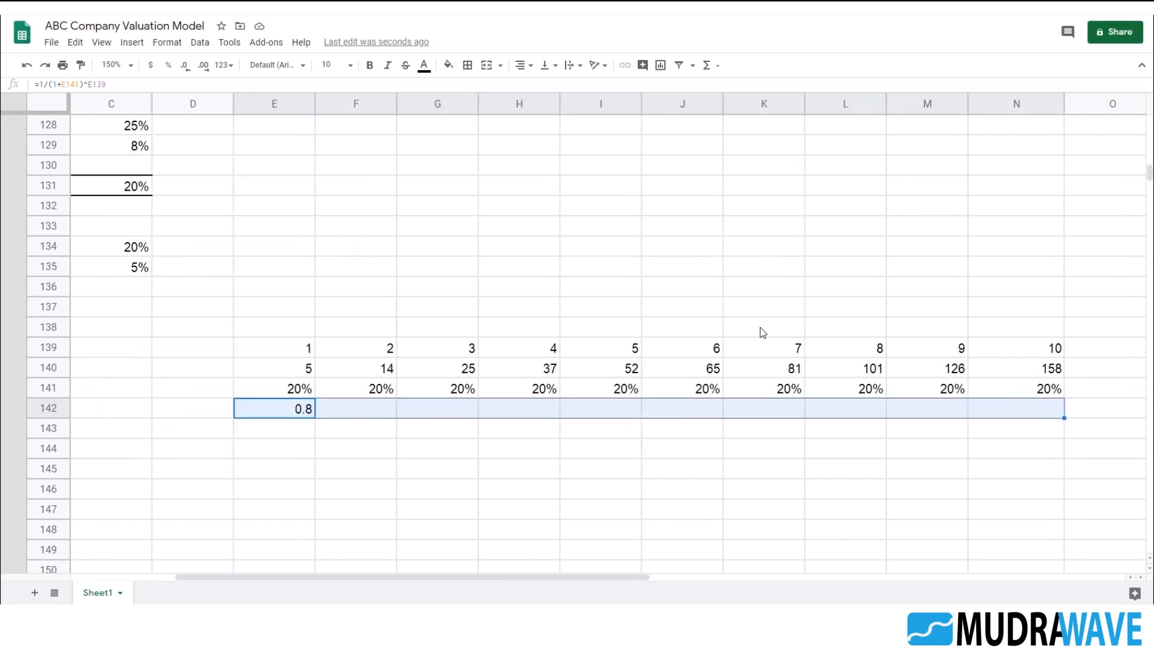
key("ctrl+r")
- Review the Cumulated DF values across the yearly columns in row 142
key("Right")
key("Right")
key("Right")
key("Right")
key("Right")
key("Right")
key("Right")
key("Right")
key("Right")
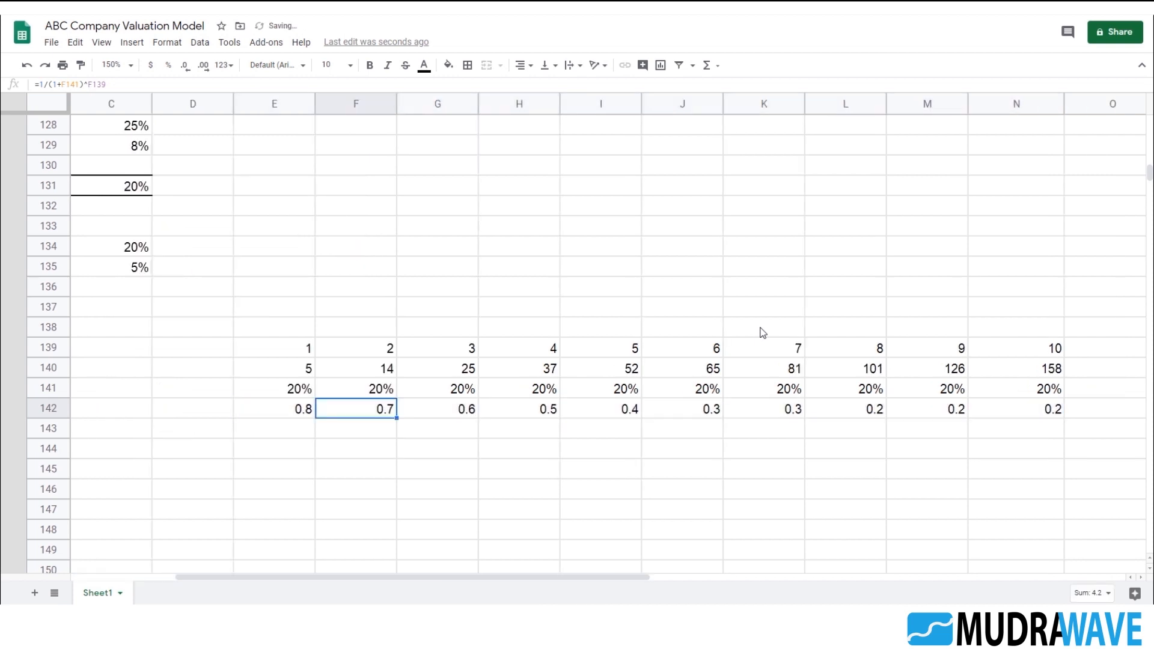
key("Left")
key("Left")
key("Left")
key("Left")
key("Left")
key("Left")
key("Left")
key("Left")
key("Left")
key("Right")
key("Right")
key("Left")
key("Left")
key("Right")
key("Right")
key("Right")
key("Right")
key("Right")
key("Right")
key("Left")
key("Left")
key("Left")
key("Left")
key("Left")
key("Left")
- Calculate the year 1 Discounted FCFF in E143 with the formula =E142*E140
key("Down")
type("=")
key("Up")
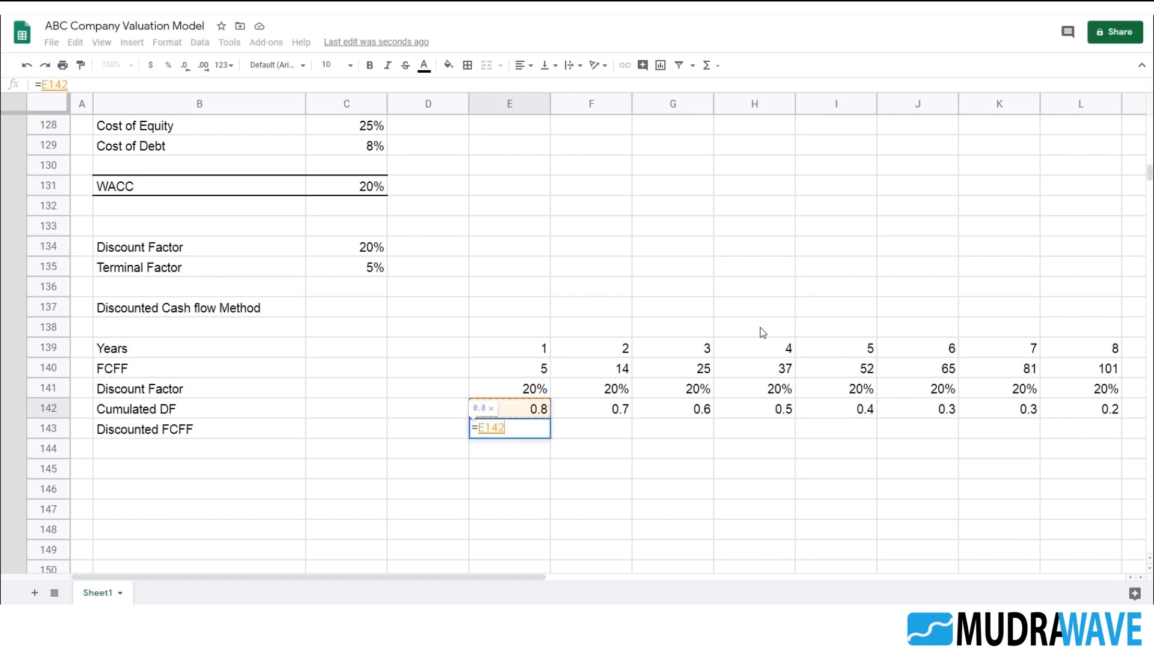
type("*")
key("Up")
key("Up")
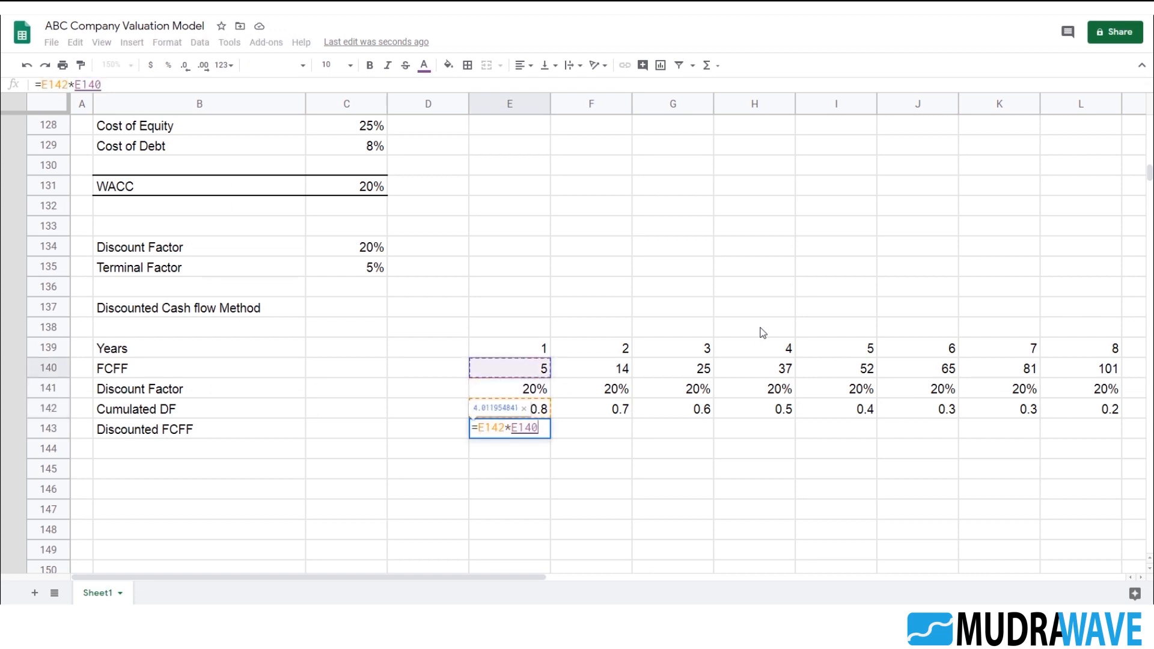
key("Return")
- Reduce the year 1 Discounted FCFF in E143 to one decimal place
key("Up")
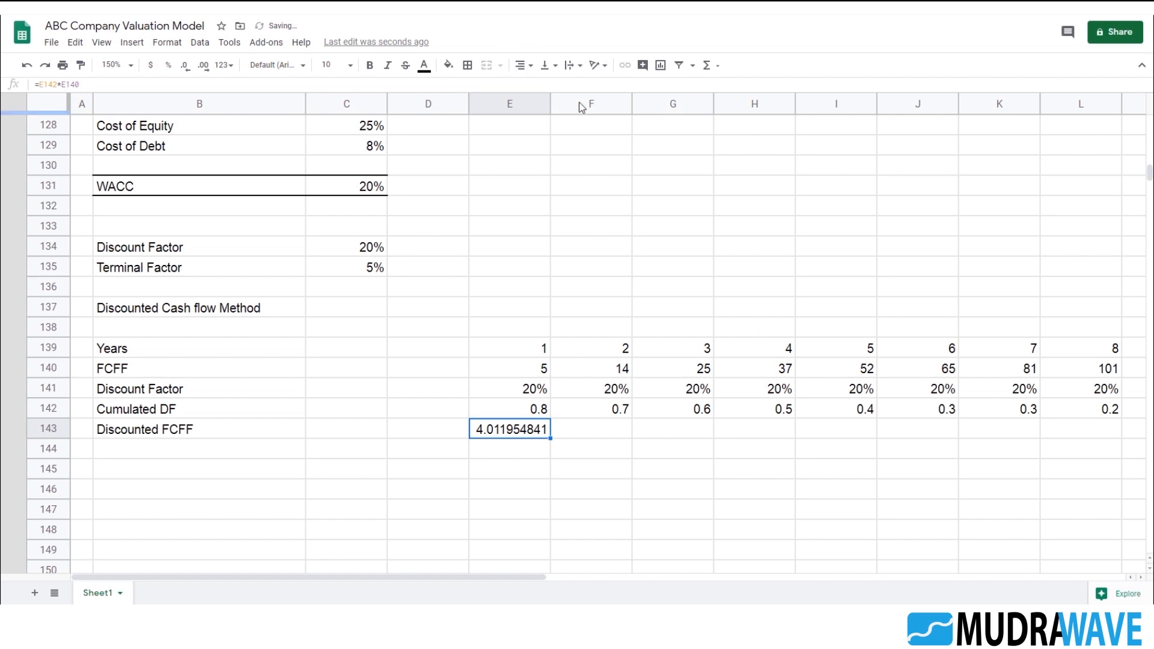
left_click(184, 65)
left_click(185, 65)
left_click(185, 65)
left_click(184, 65)
left_click(185, 65)
left_click(185, 65)
left_click(185, 65)
left_click(184, 65)
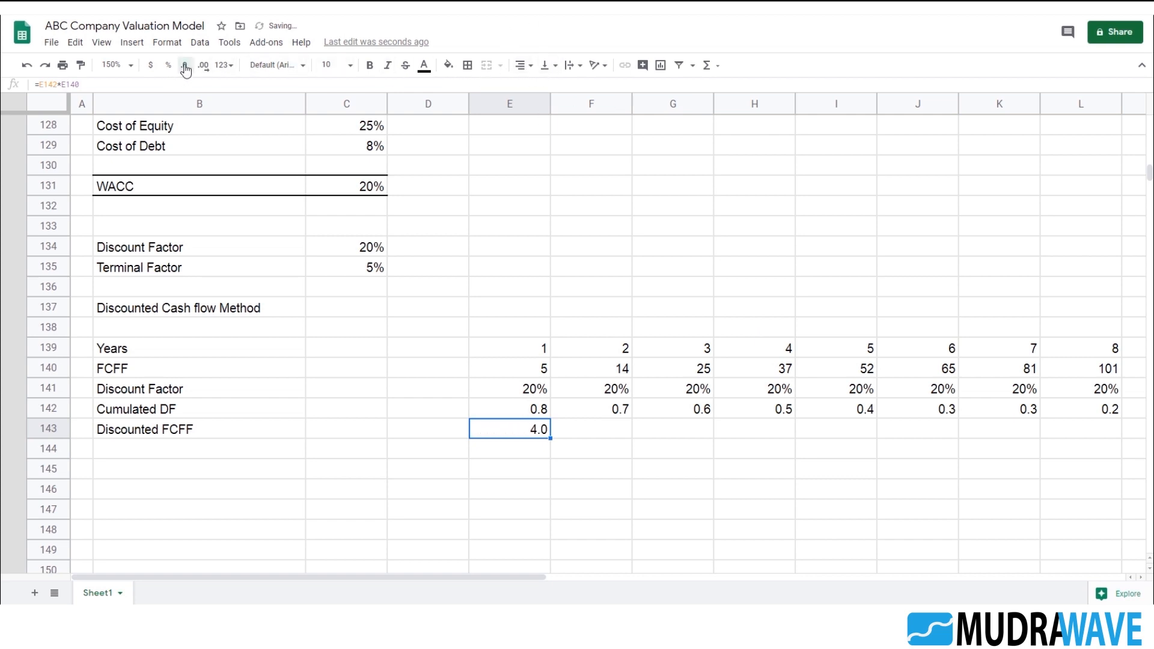
- Fill the Discounted FCFF formula from E143 across to N143 for all ten years
key("shift+Right")
key("shift+Right")
key("shift+Right")
key("shift+Right")
key("shift+Right")
key("shift+Right")
key("shift+Right")
key("shift+Right")
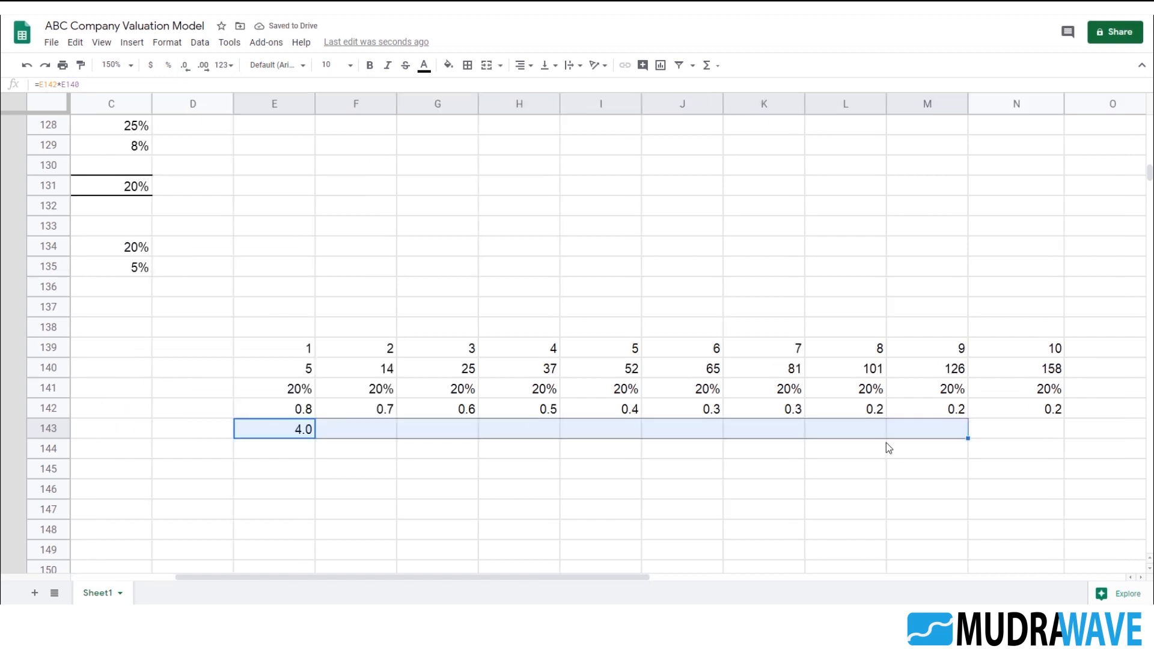
key("shift+Right")
key("ctrl+r")
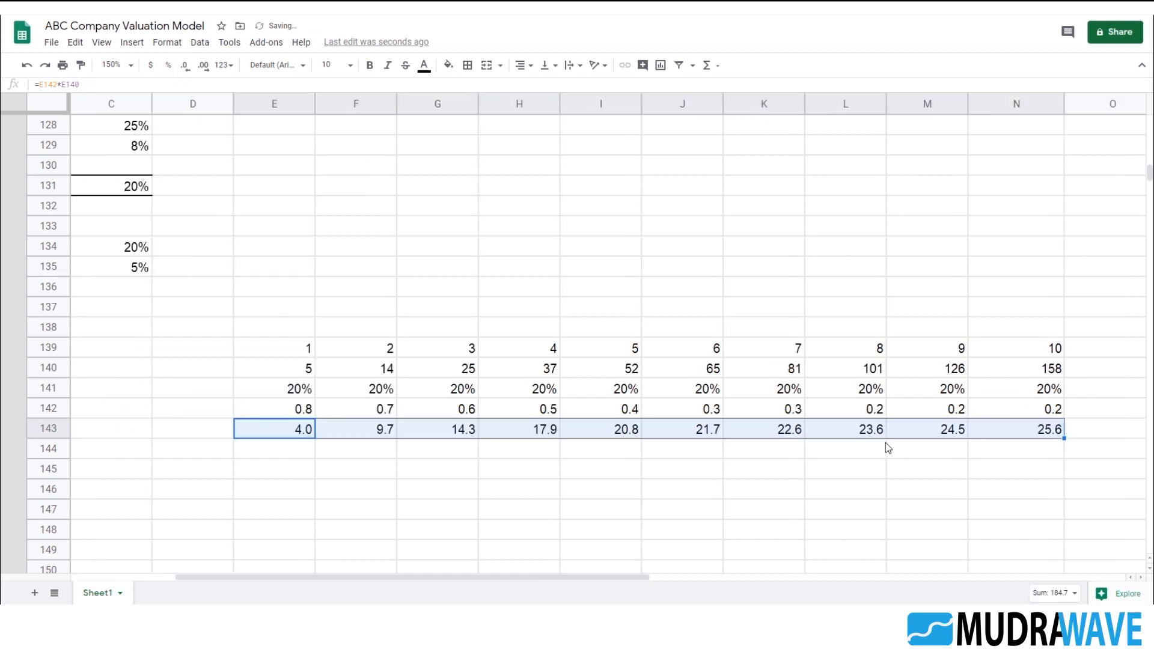
- Format the Discounted FCFF row from B143 through N143 with bold dark blue text and a top border
key("Home")
key("Right")
key("Down")
key("Down")
key("Up")
key("Up")
key("shift+Right")
key("shift+Right")
key("shift+Right")
key("shift+Right")
key("shift+Right")
key("shift+Right")
key("shift+Right")
key("shift+Right")
key("shift+Right")
key("shift+Right")
key("shift+Right")
key("shift+Right")
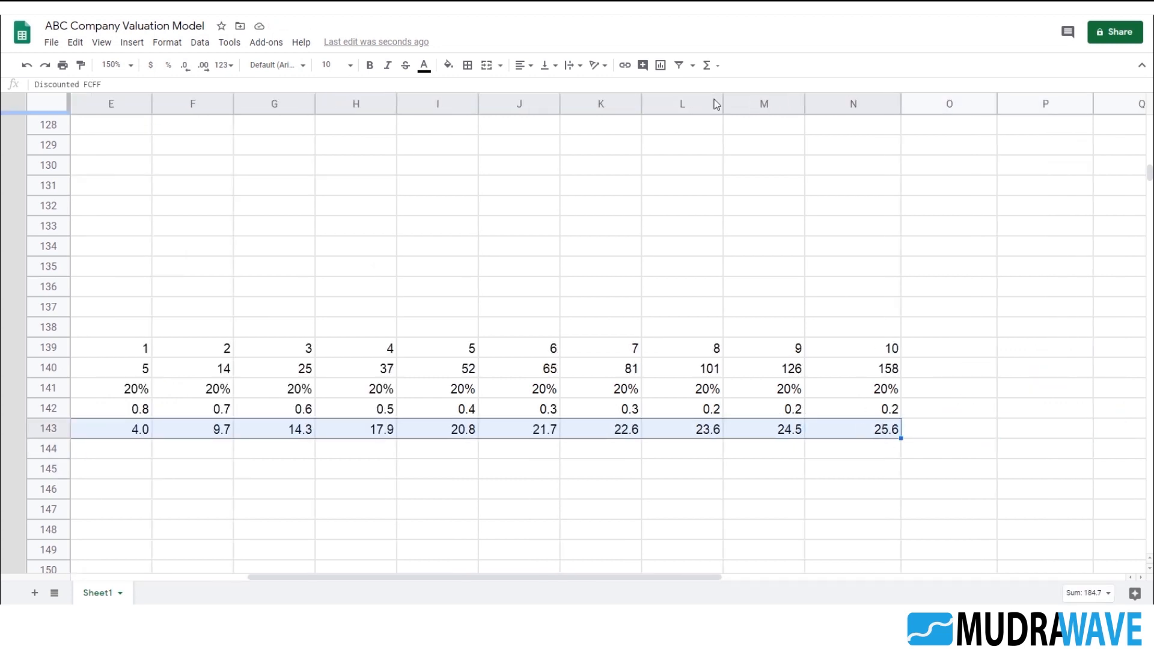
left_click(369, 65)
left_click(424, 65)
left_click(525, 210)
left_click(468, 66)
left_click(489, 109)
- Make the FCFF row from B140 through N140 bold with dark blue text
left_click_drag(691, 578, 481, 577)
left_click(150, 370)
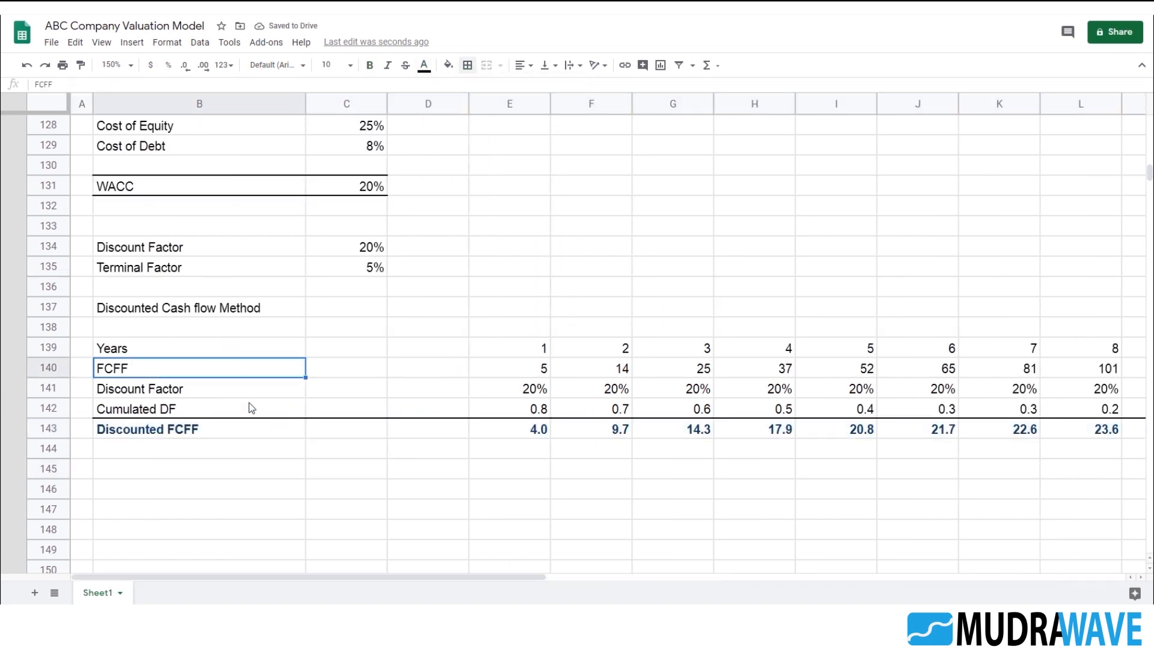
left_click_drag(201, 373, 666, 373)
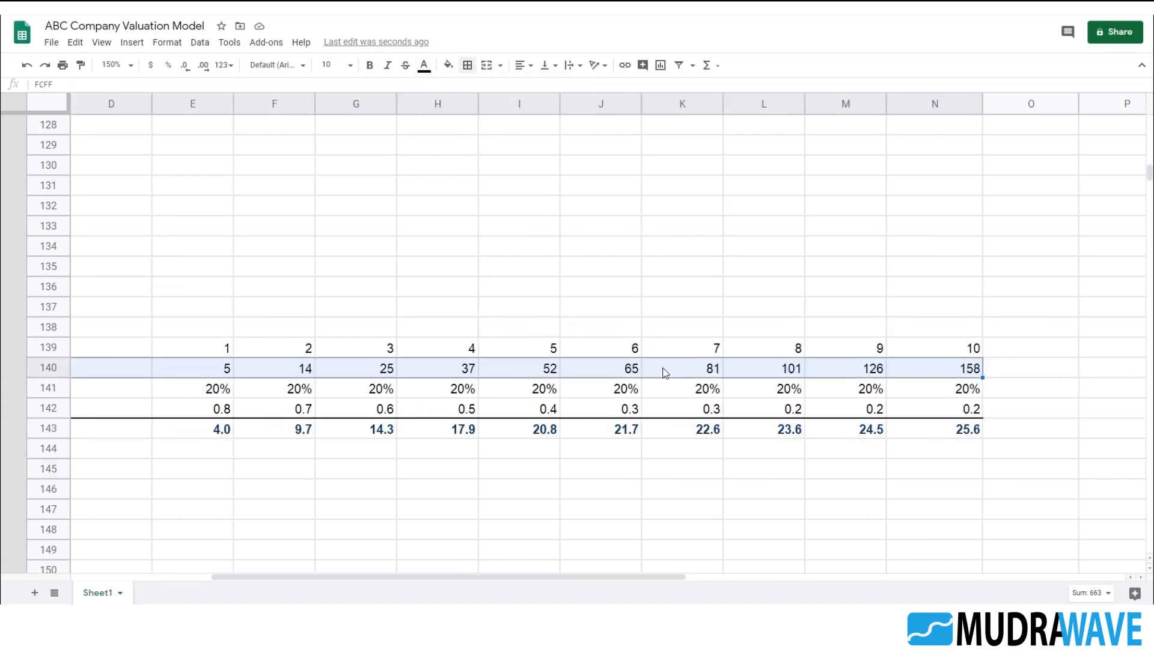
left_click(424, 65)
left_click(525, 210)
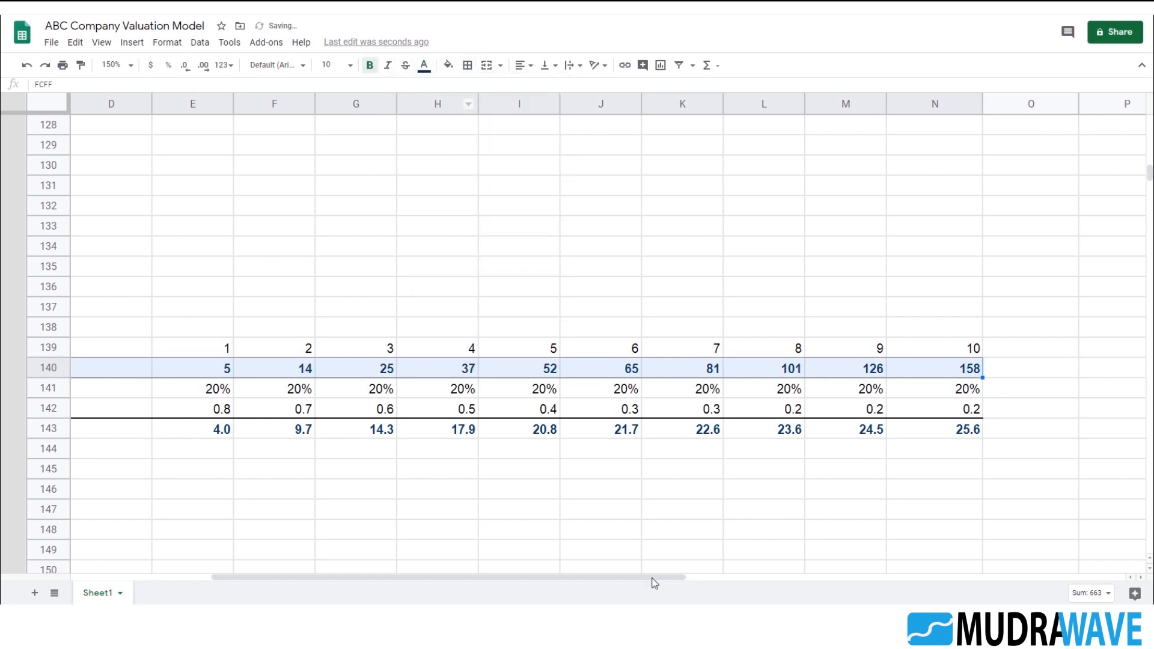
- Add the label NPV Cash Flow in B145 below the Discounted FCFF row
left_click_drag(664, 576, 525, 576)
left_click(259, 466)
scroll(410, 450, "down", 2)
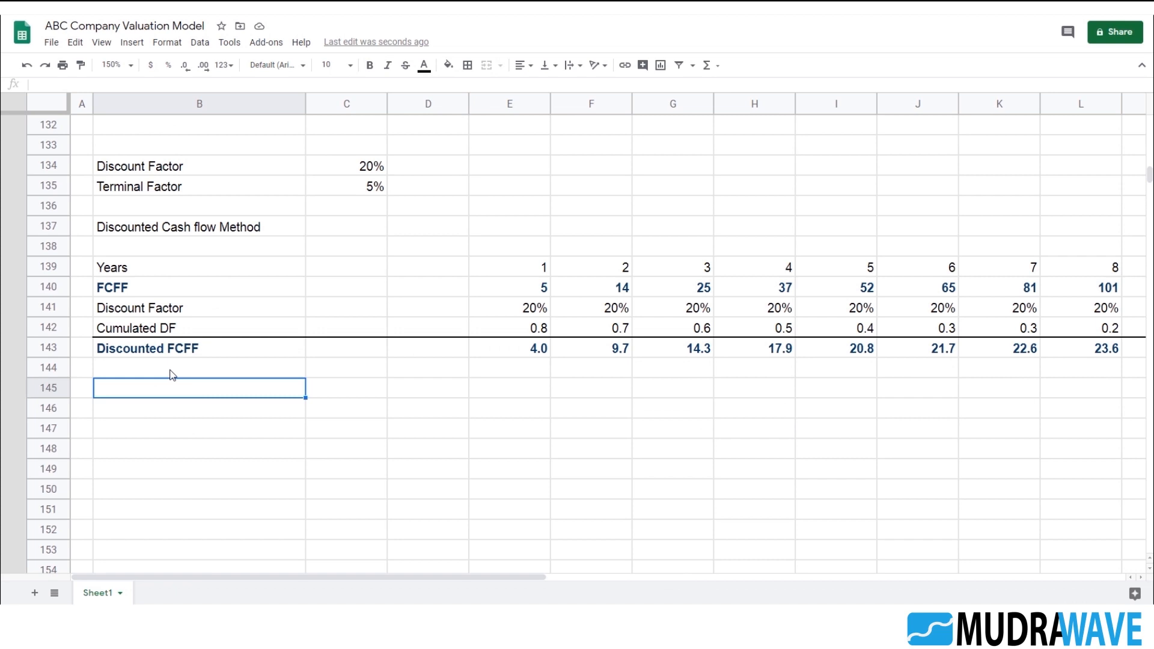
type("NPV Cash Flow")
key("Return")
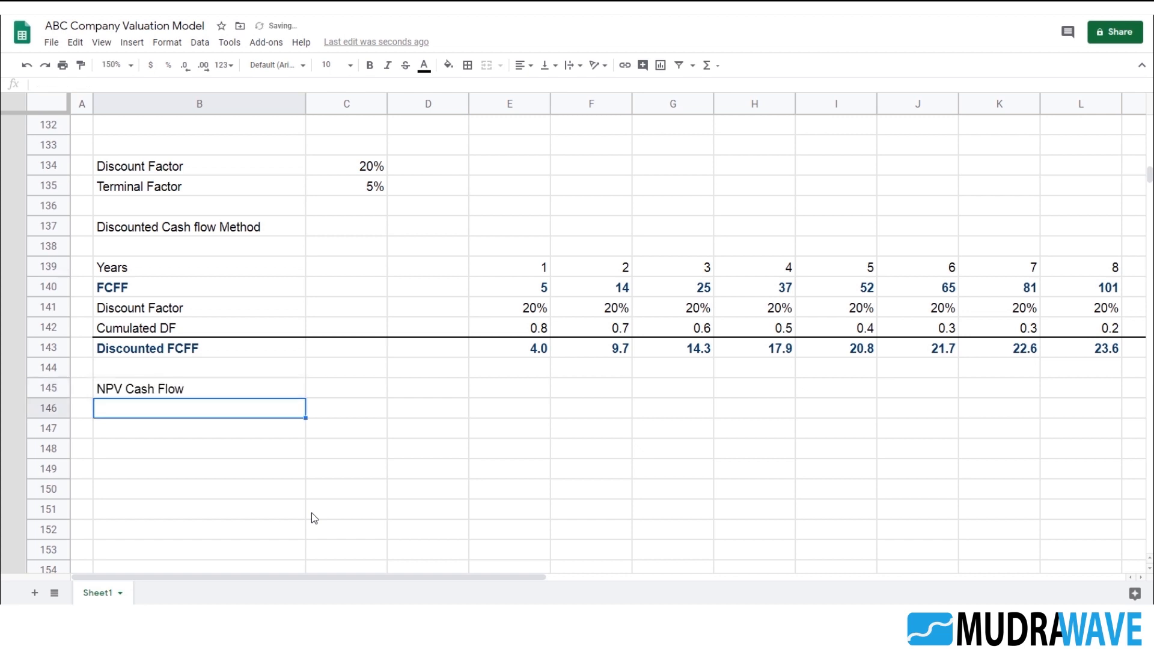
- Total the ten years of Discounted FCFF in C145 with the formula =sum(E143:N143)
key("Up")
key("Right")
type("=s")
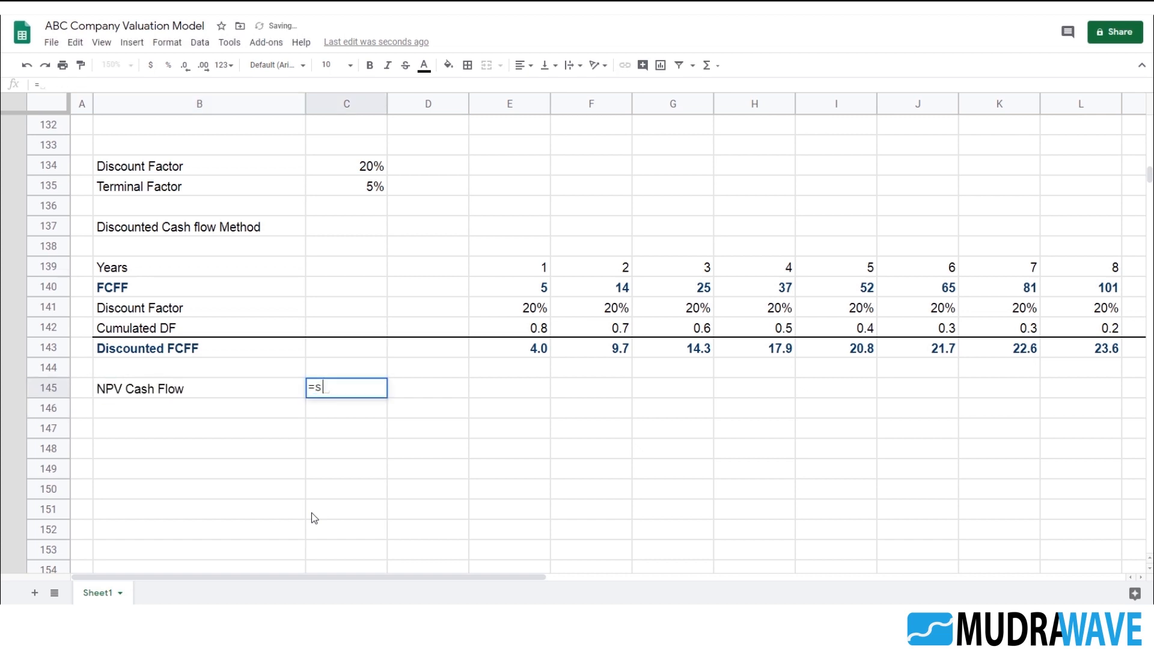
type("um(")
key("Up")
key("Up")
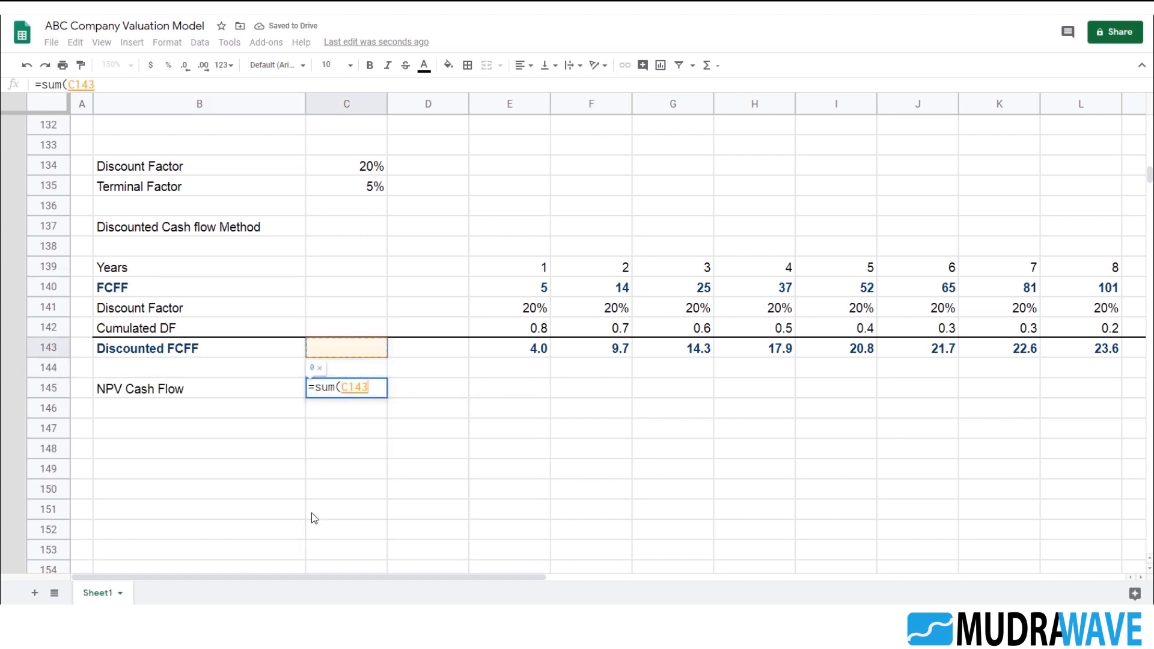
key("Right")
key("Right")
key("shift+Right")
key("shift+Right")
key("shift+Right")
key("shift+Right")
key("shift+Right")
key("shift+Right")
key("shift+Right")
key("shift+Right")
key("shift+Right")
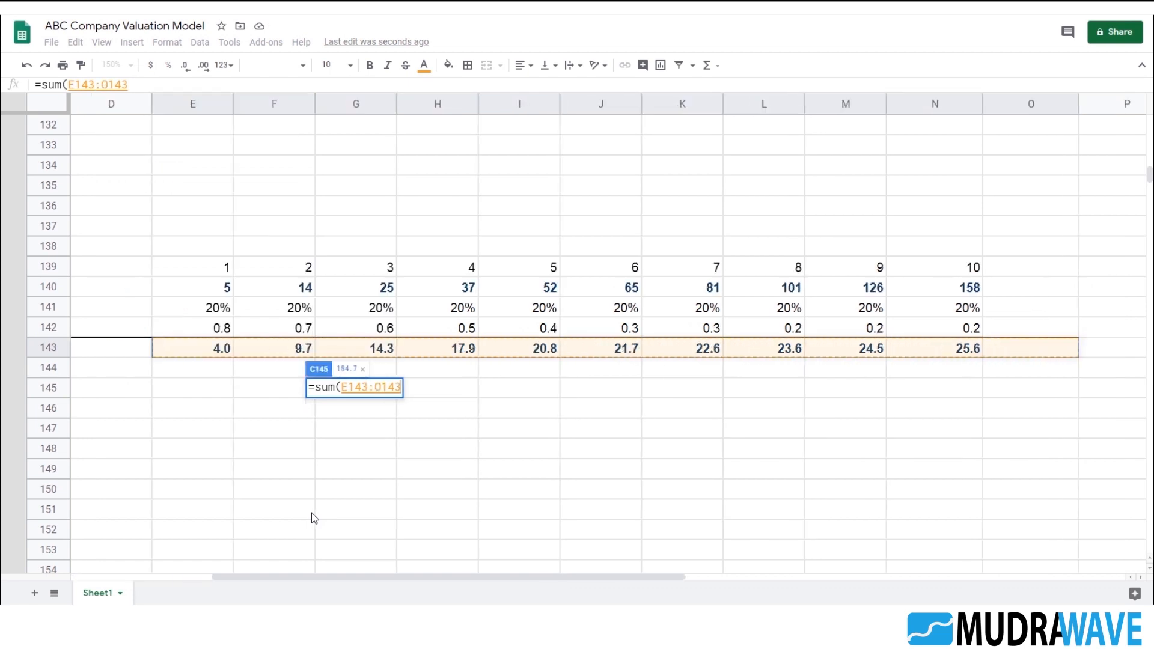
type(")")
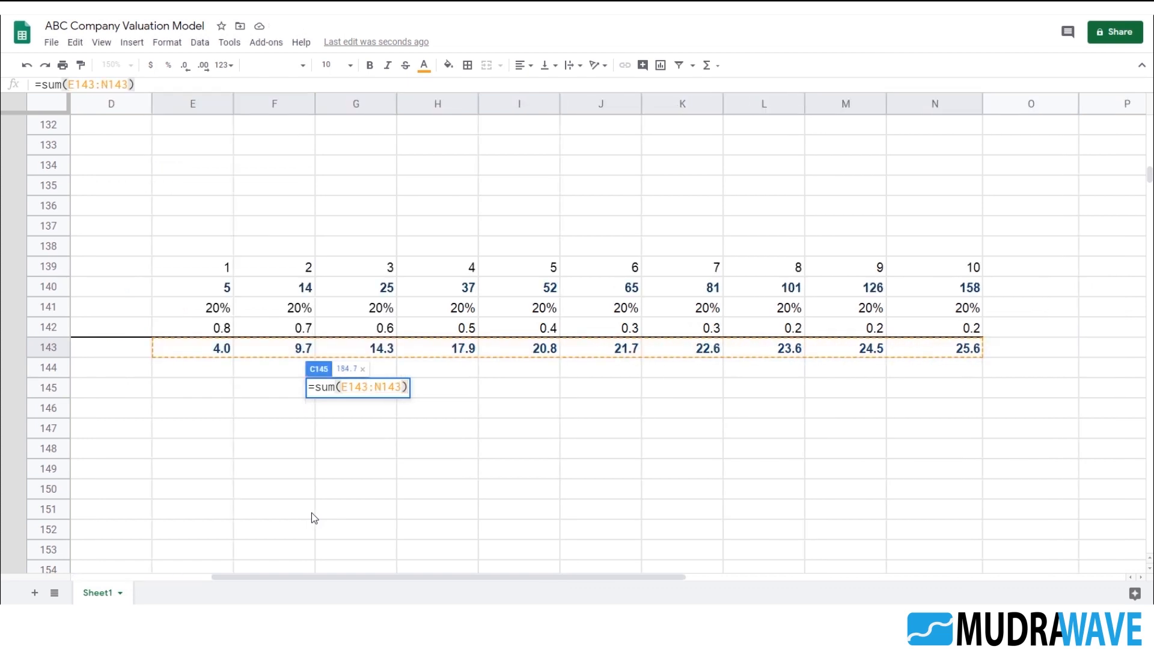
key("Return")
- Add the label NPV Terminal Value in B146 below NPV Cash Flow
key("Left")
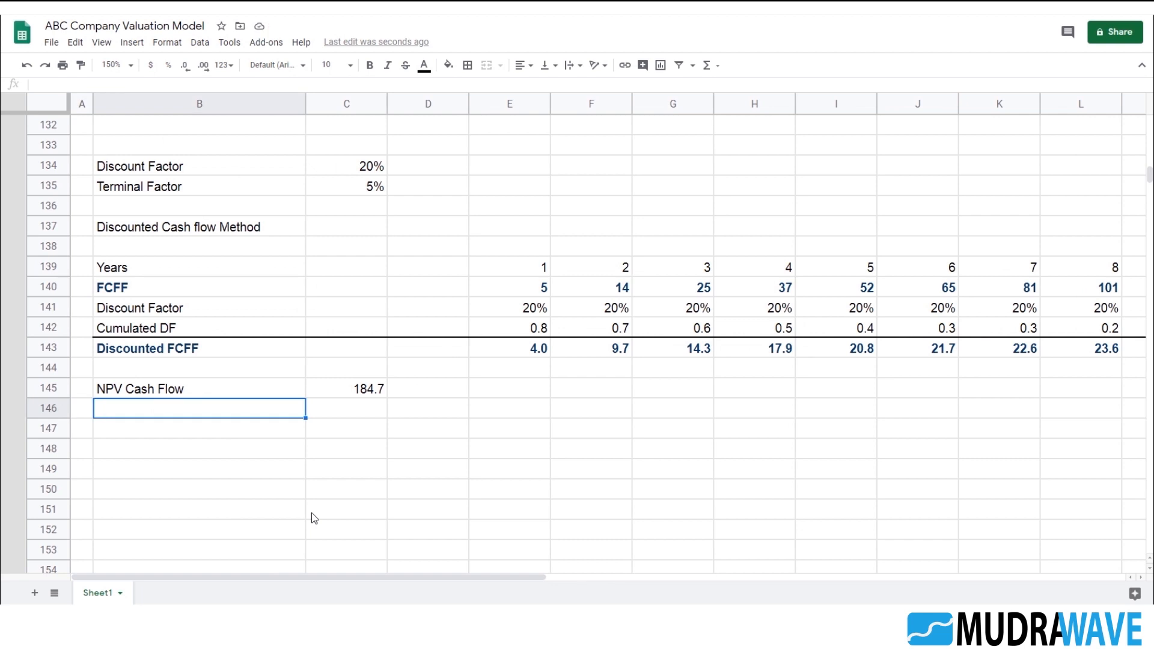
type("NPV")
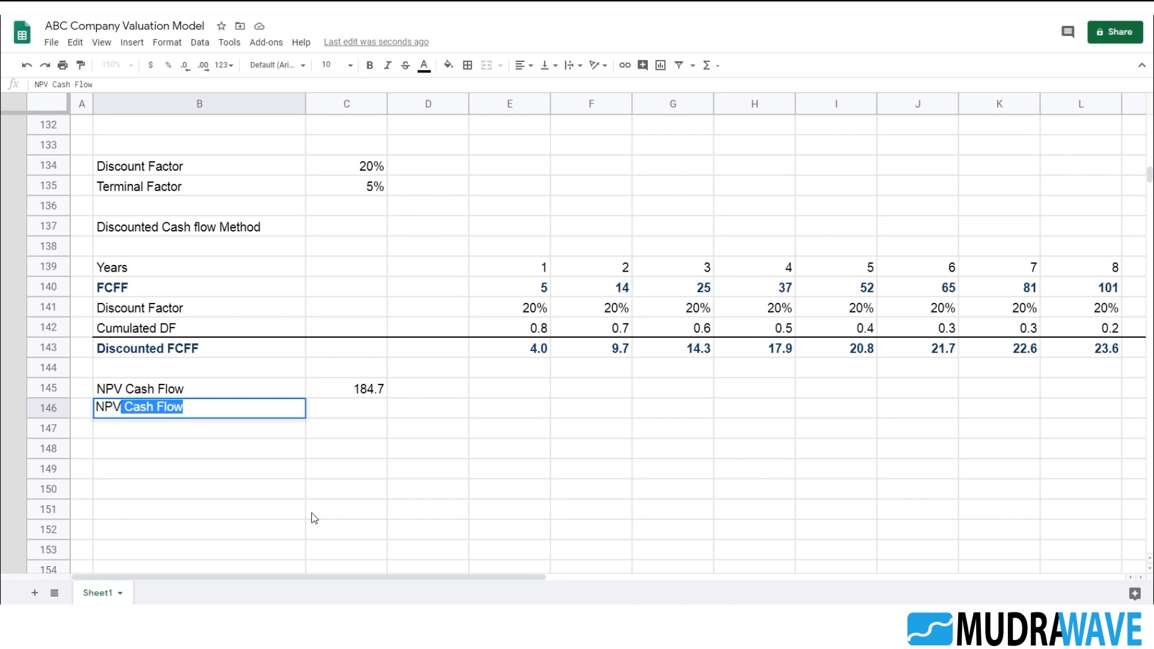
type(" Terminal Value")
key("Tab")
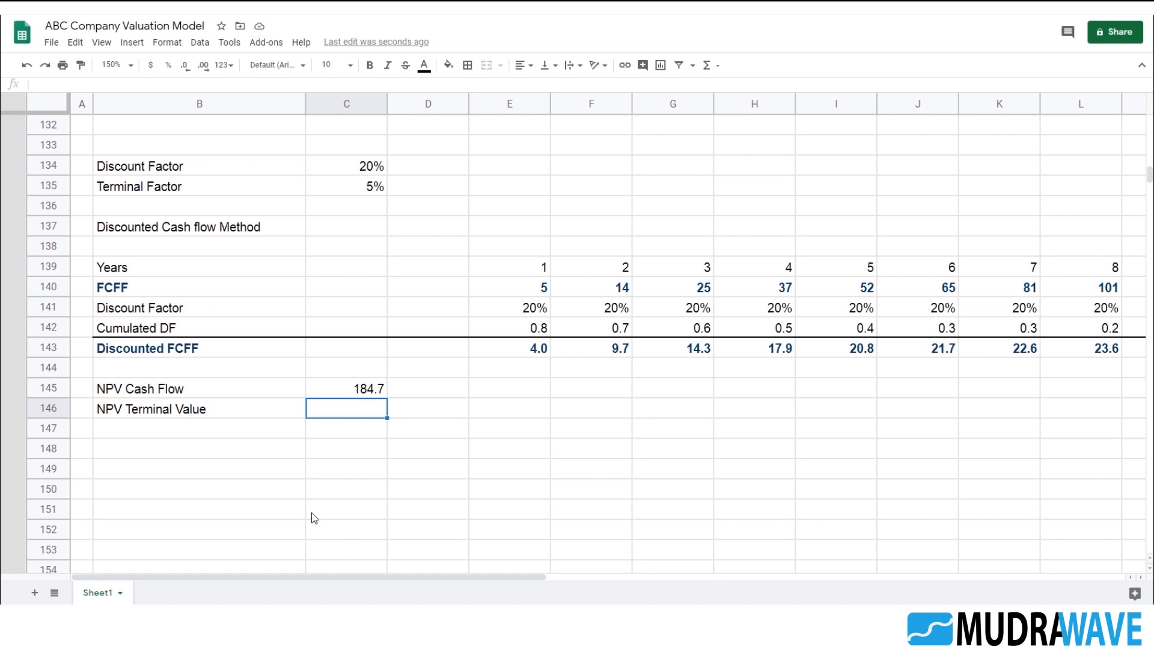
- Calculate the NPV Terminal Value in C146 with the formula =N143/(C134-C135)
type("=")
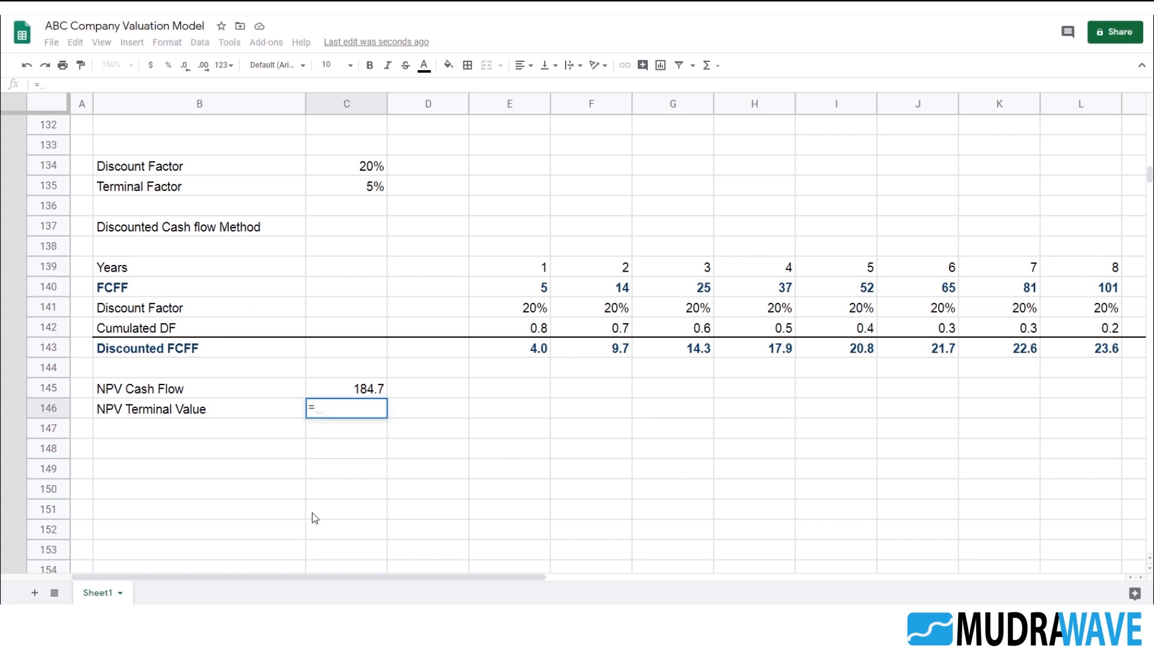
left_click_drag(535, 584, 659, 593)
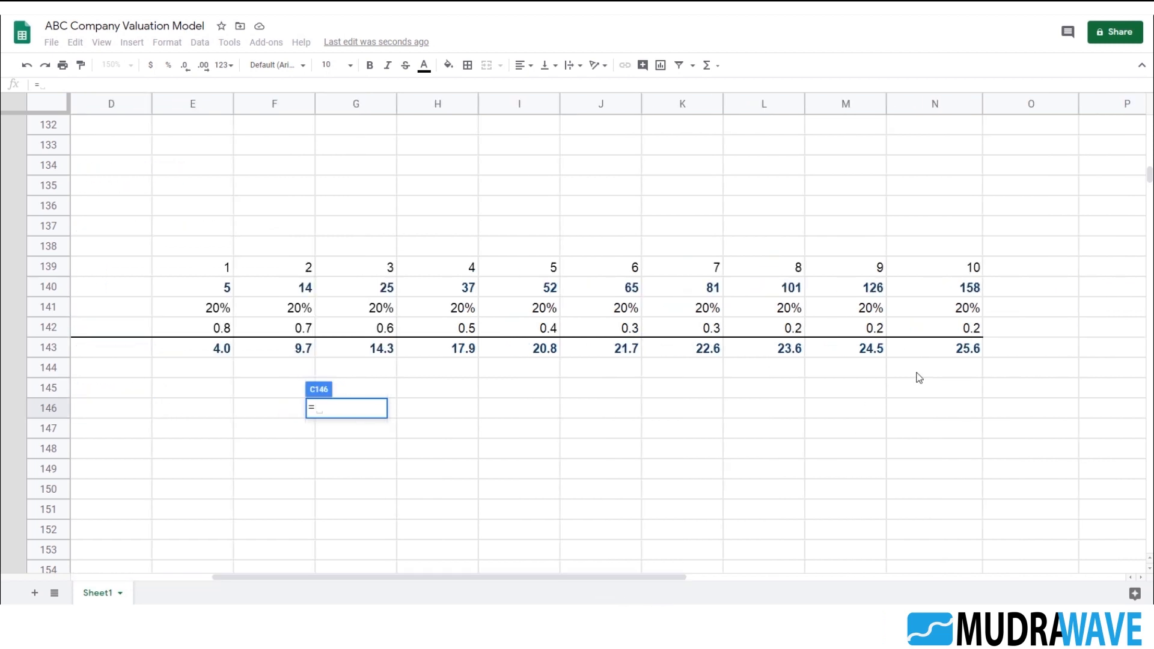
left_click(945, 350)
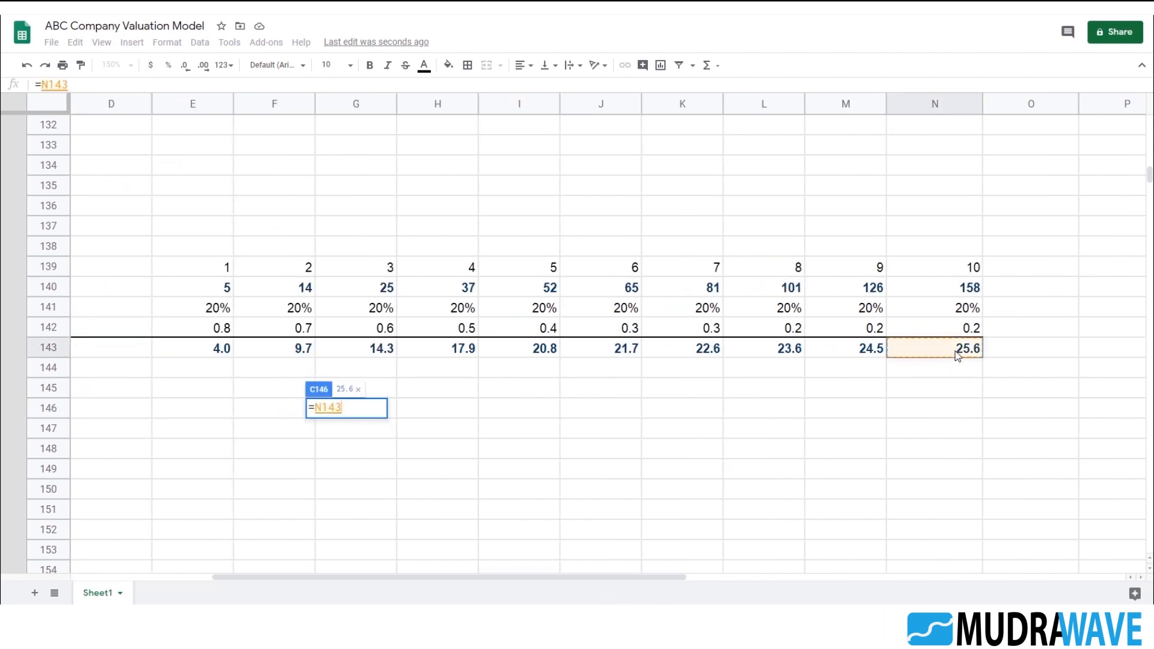
type("/(")
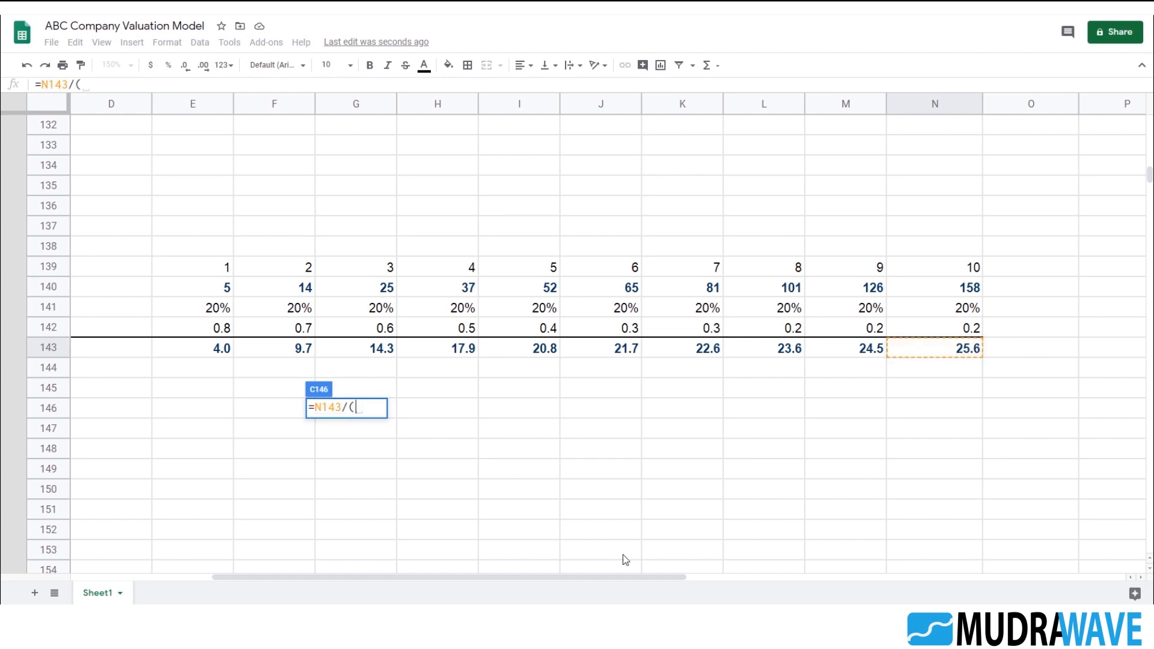
left_click_drag(629, 577, 391, 576)
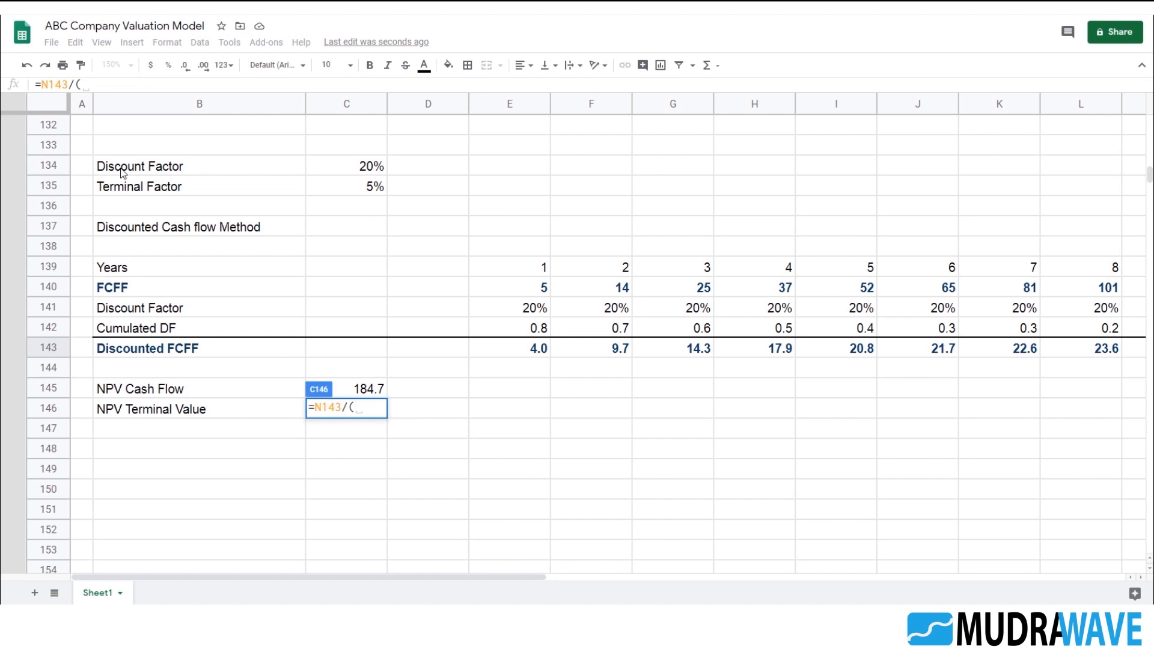
left_click(372, 170)
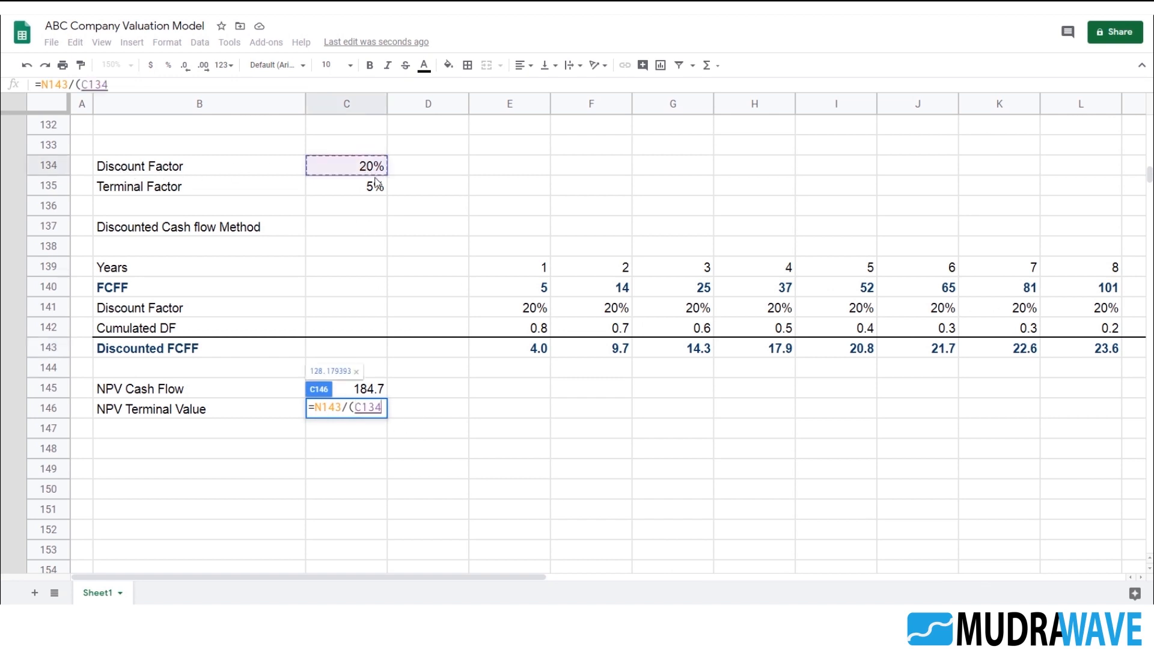
type("-")
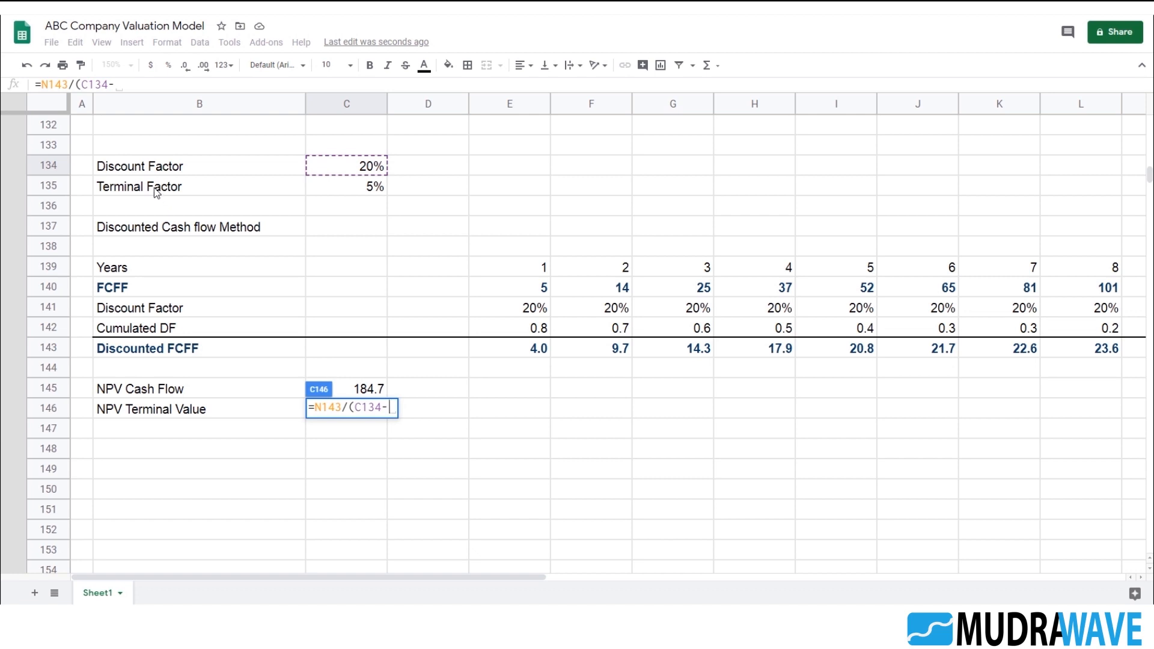
left_click(371, 192)
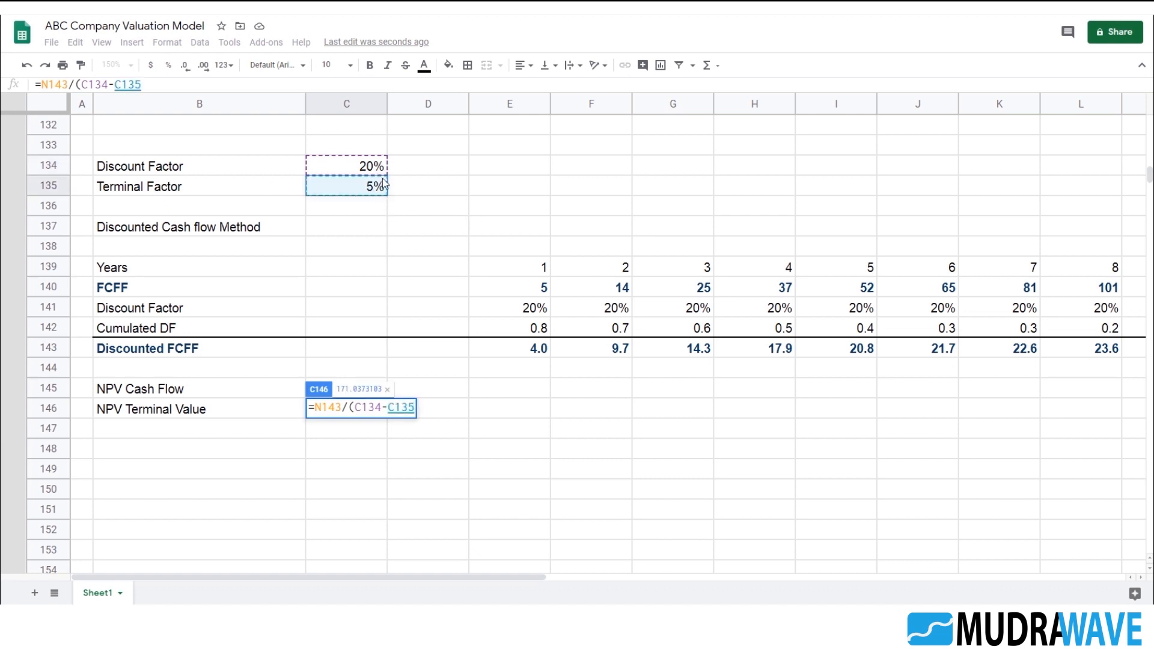
type(")")
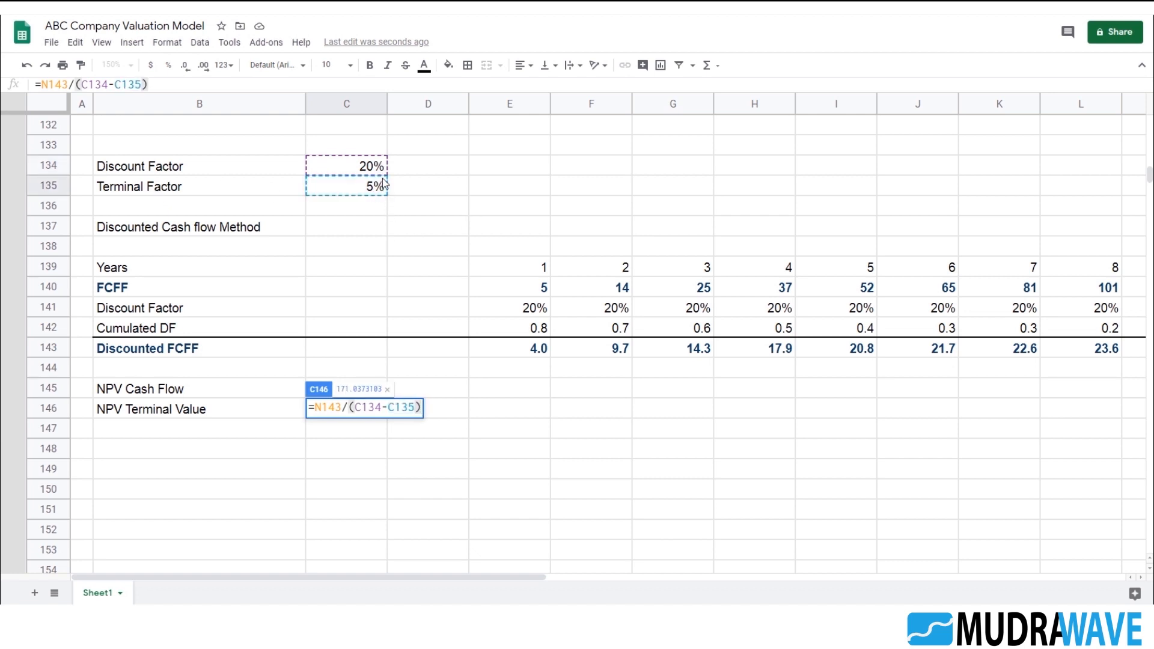
key("Return")
key("Up")
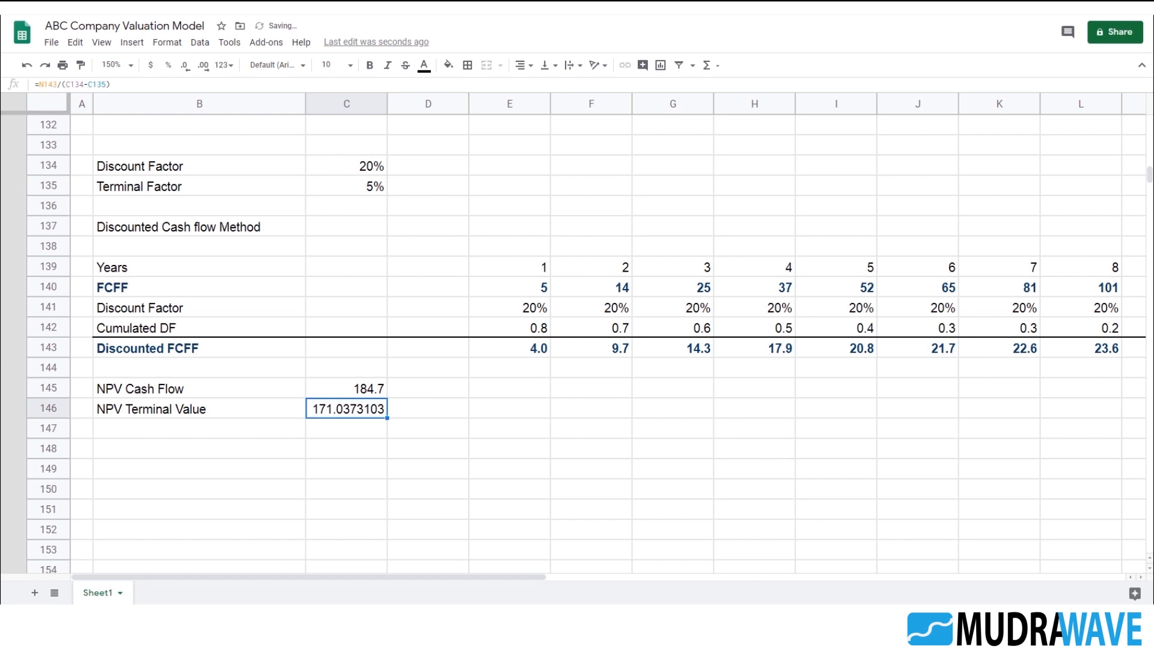
- Show the NPV Terminal Value in C146 with one decimal place
left_click(184, 65)
left_click(185, 64)
left_click(185, 65)
left_click(185, 65)
left_click(185, 65)
left_click(185, 65)
left_click(185, 65)
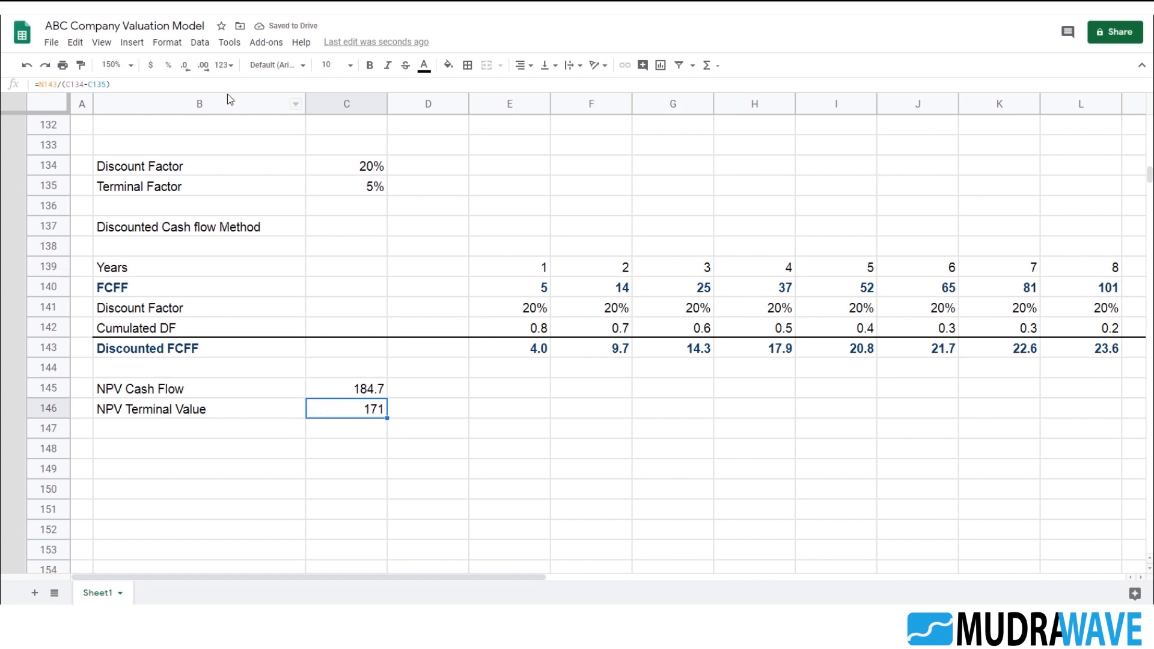
left_click(203, 65)
- Format B147:C147 as a total row with a top border and bold dark blue text
left_click(301, 428)
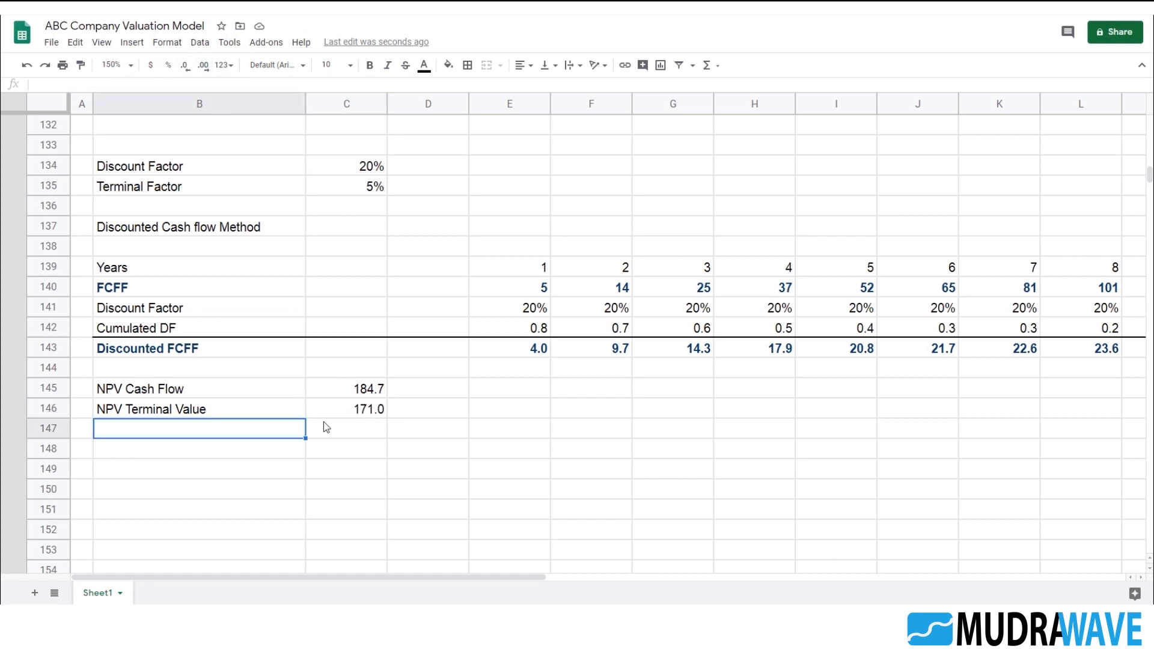
left_click(345, 429, "shift")
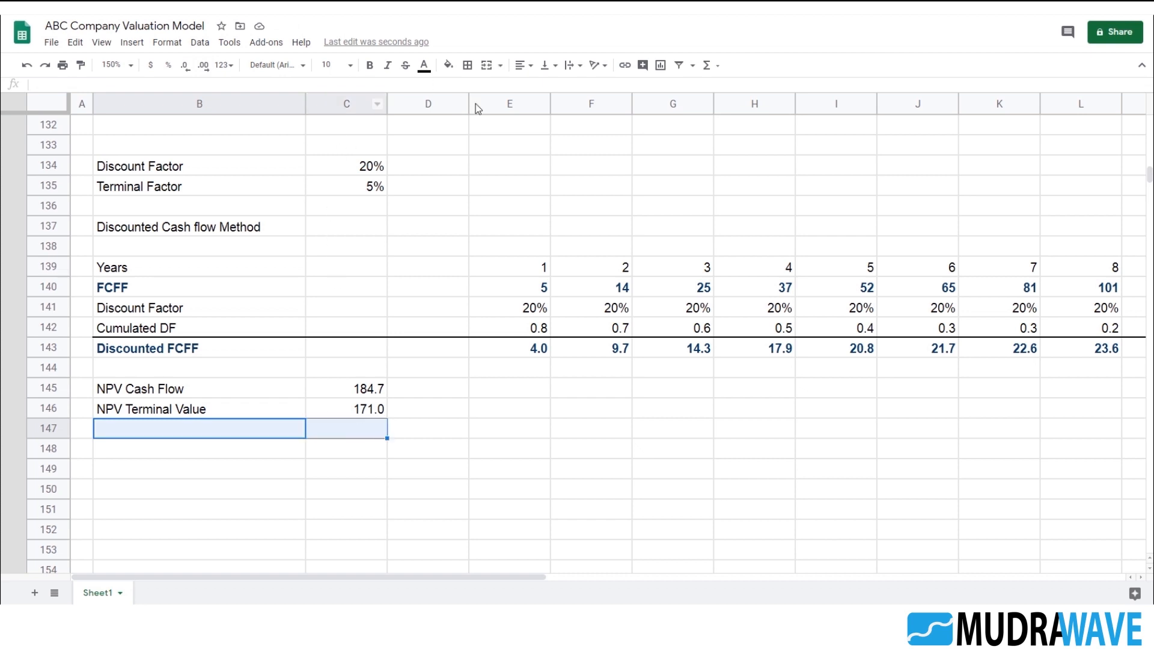
left_click(468, 66)
left_click(490, 109)
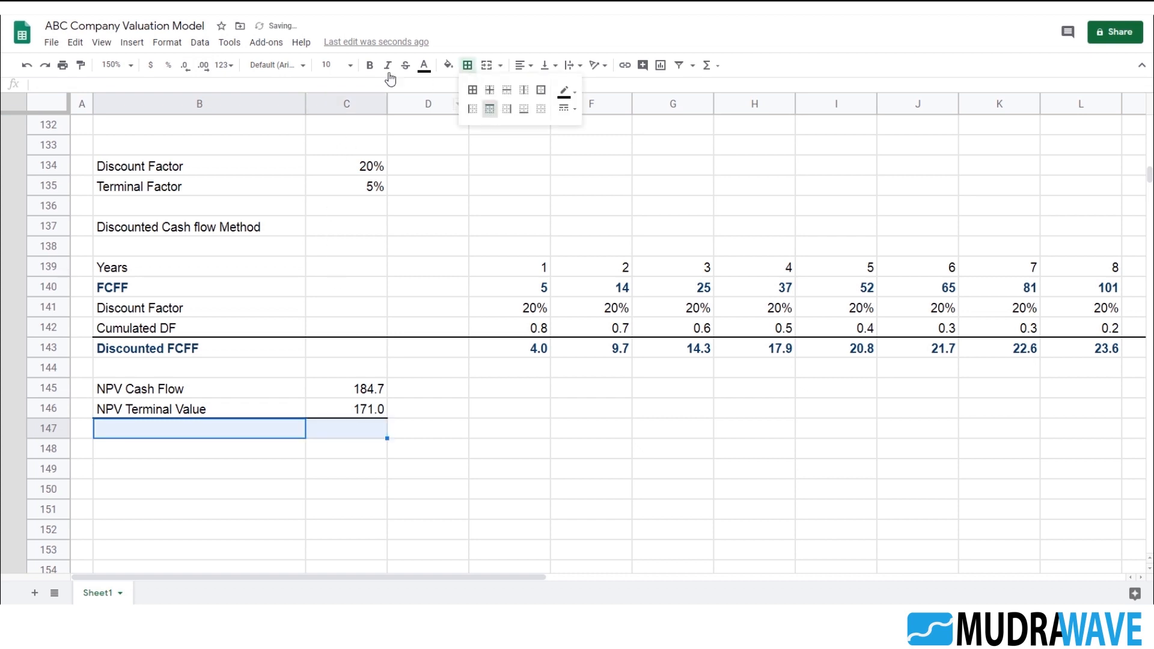
left_click(431, 70)
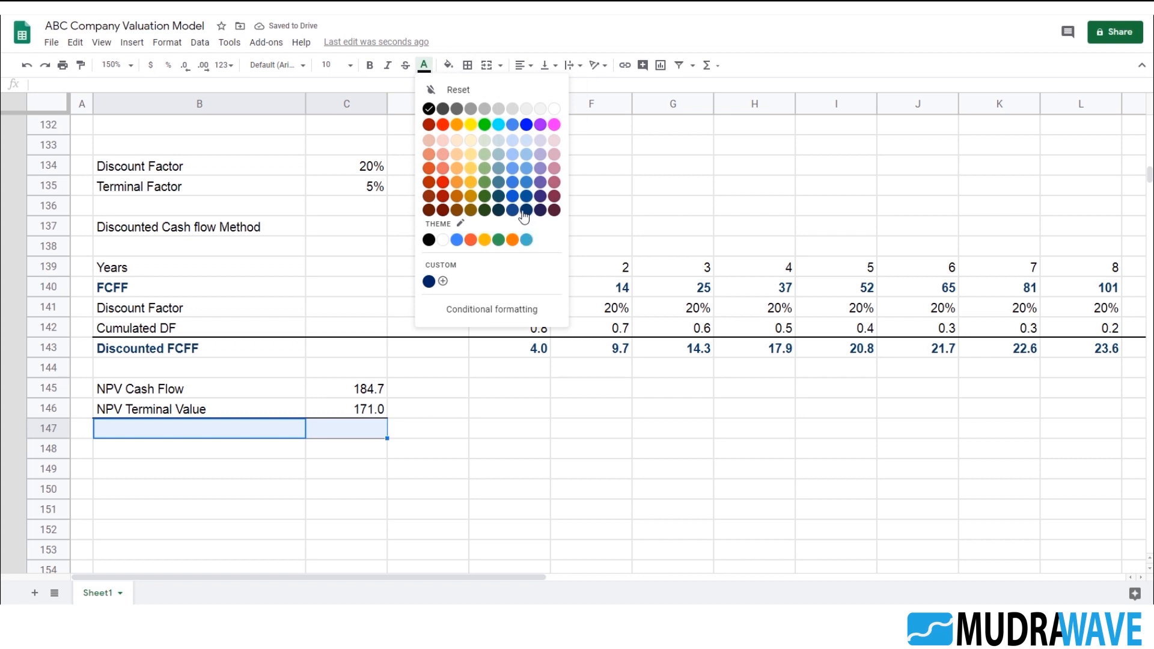
left_click(521, 210)
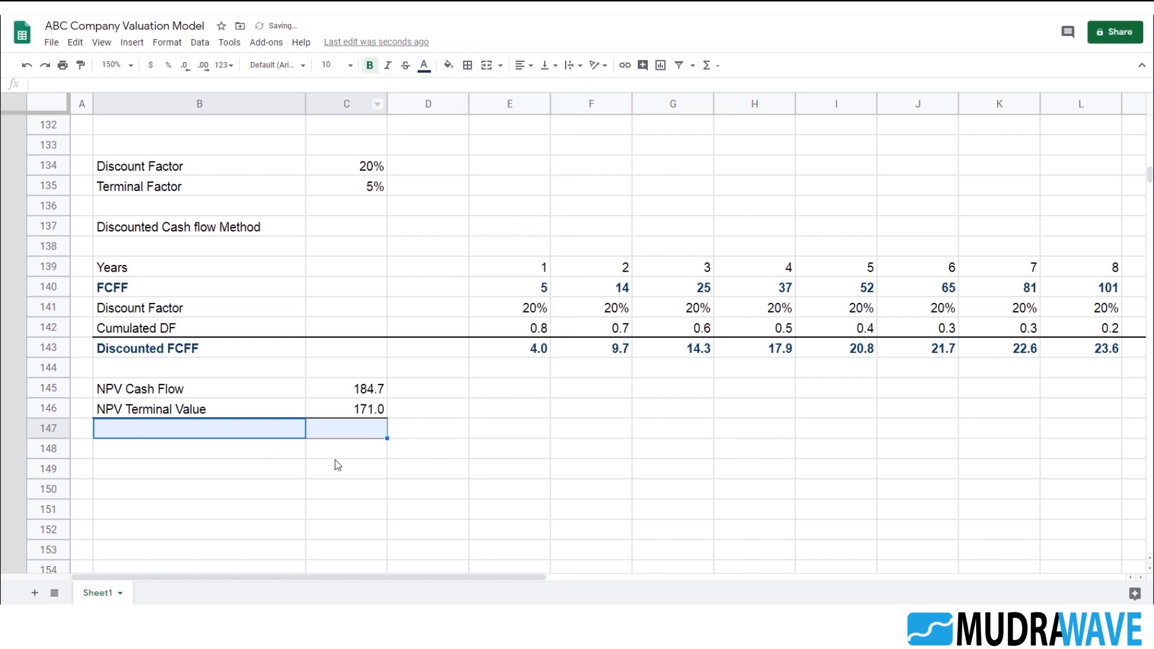
left_click(252, 435)
key("ctrl+b")
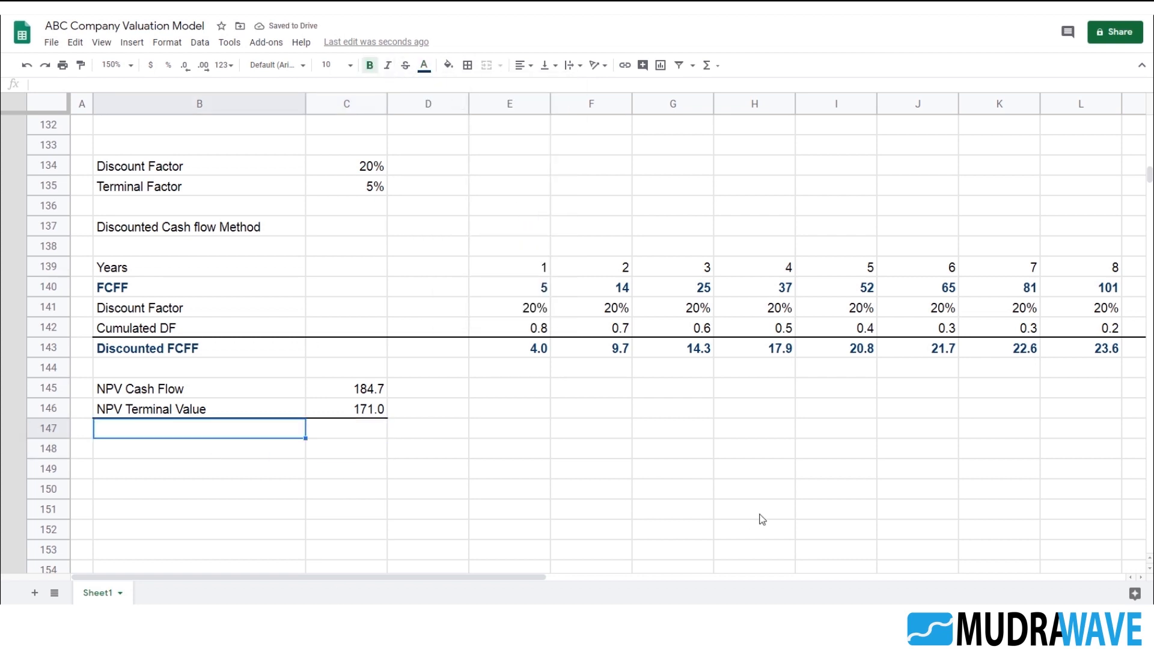
- Add the label SUM PV in B147 below NPV Terminal Value
type("SUM")
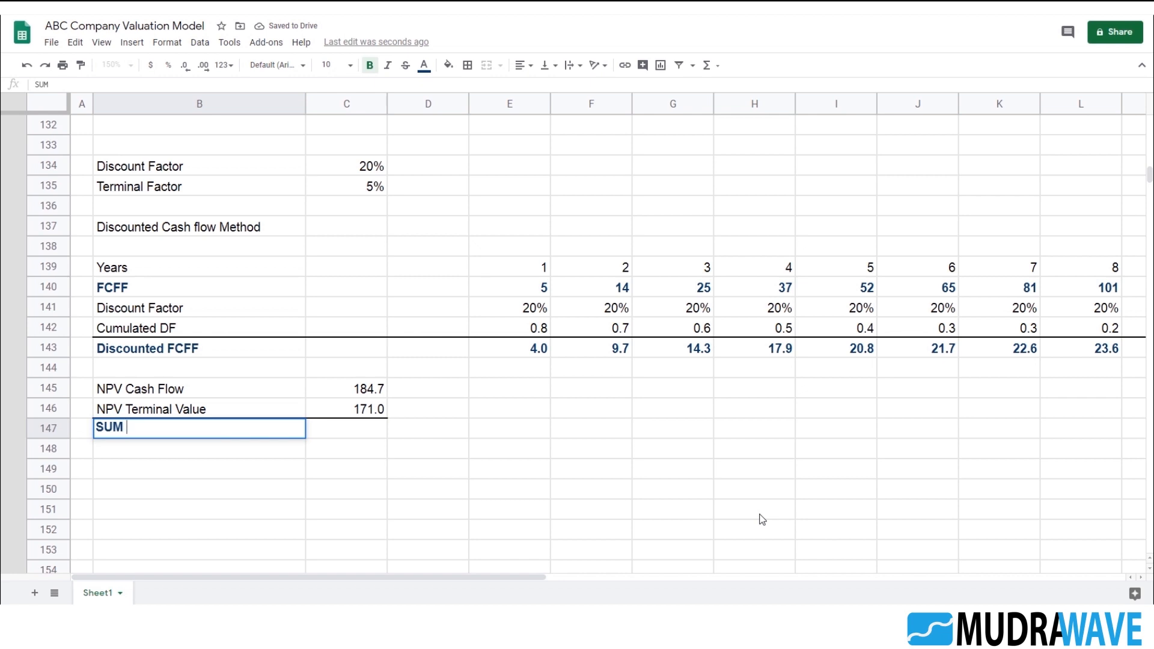
type(" PV")
key("ctrl+Return")
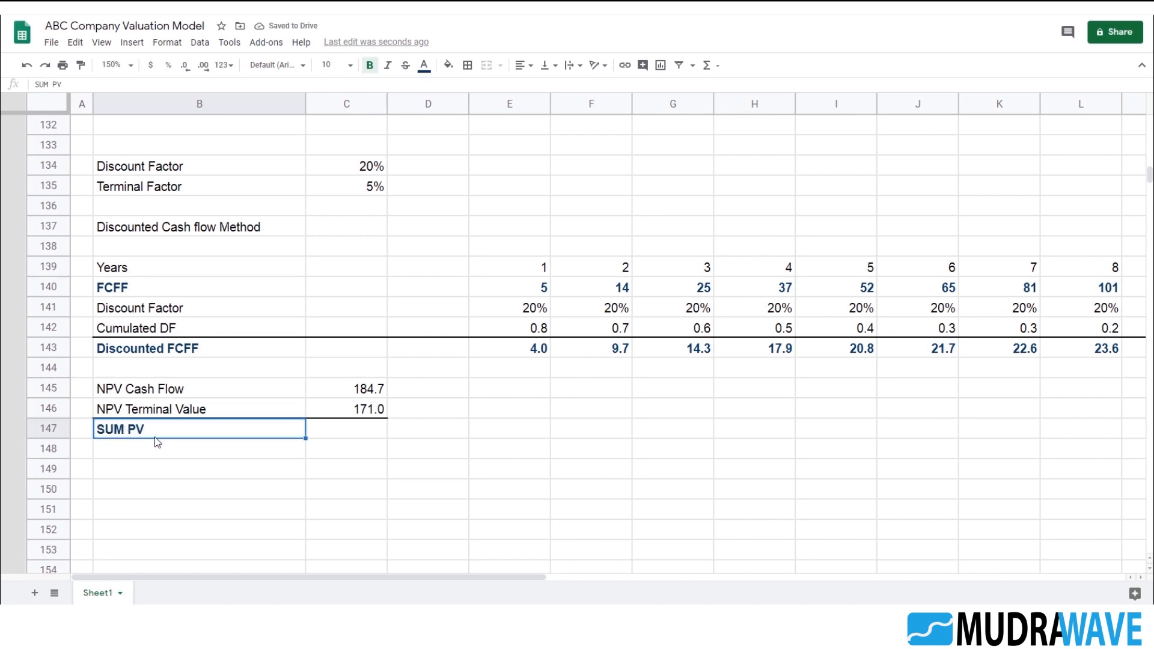
- Add the NPV Cash Flow and NPV Terminal Value together in C147 with the formula =C145+C146
left_click(345, 431)
type("=")
key("Up")
key("Up")
type("+")
key("Up")
key("ctrl+Return")
- Calculate the NPV Cash Flow's share of SUM PV in D145 with =C145/C147 and format it as a percentage
key("Right")
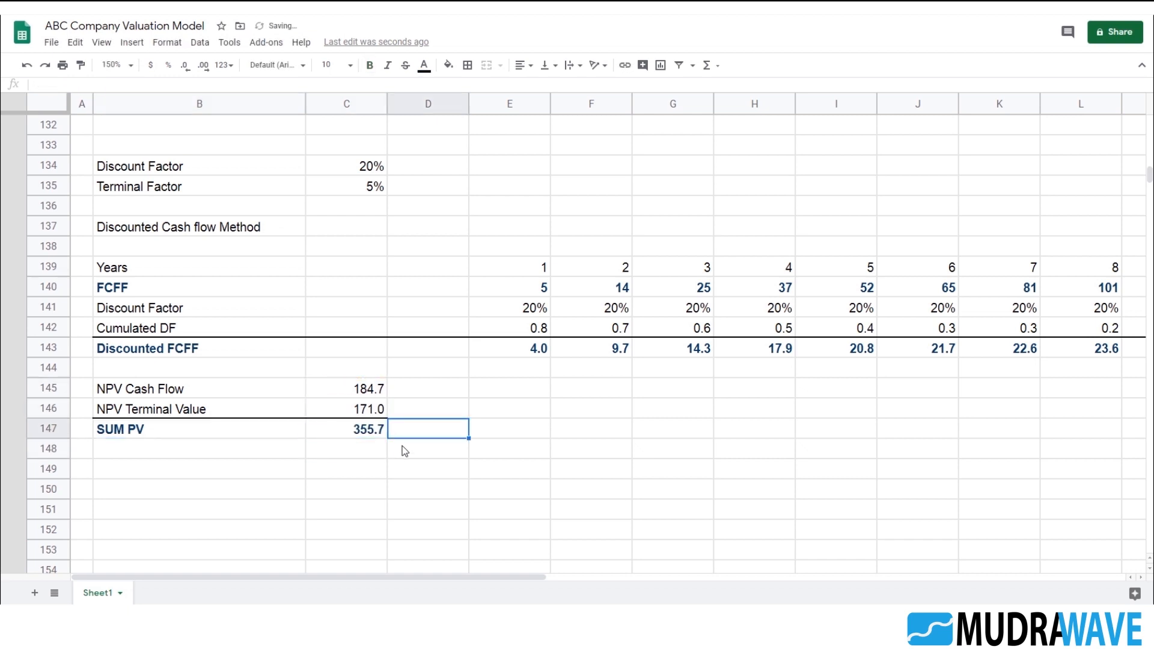
key("Up")
key("Up")
type("=")
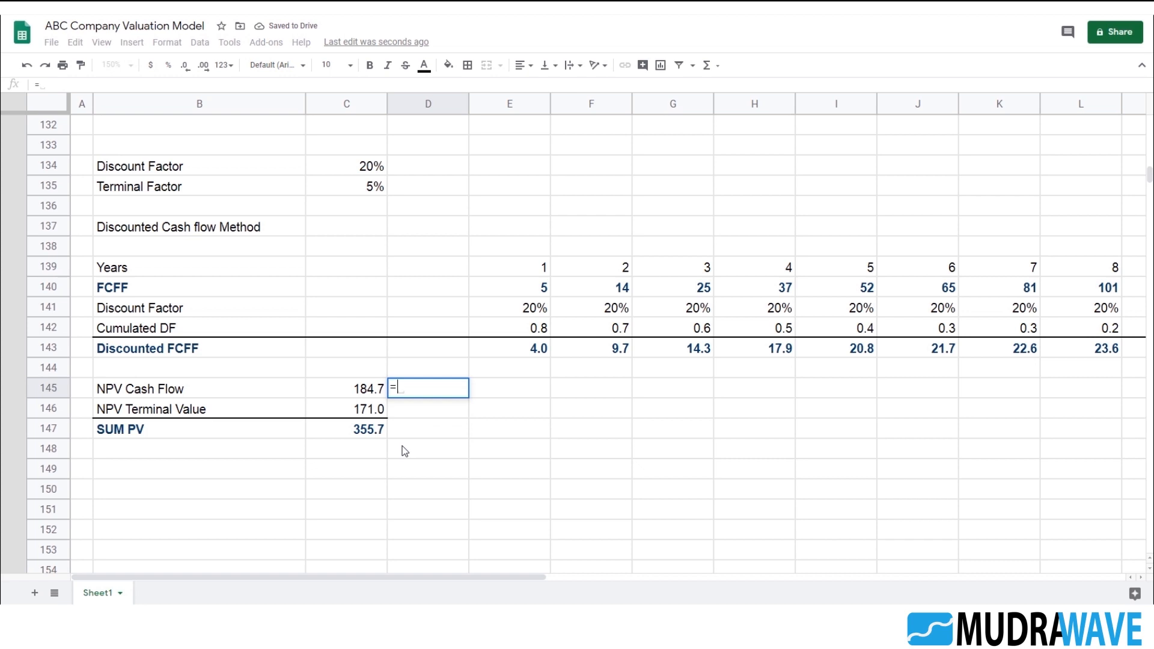
key("Left")
type("/")
key("Down")
key("Left")
key("Down")
key("Return")
key("Up")
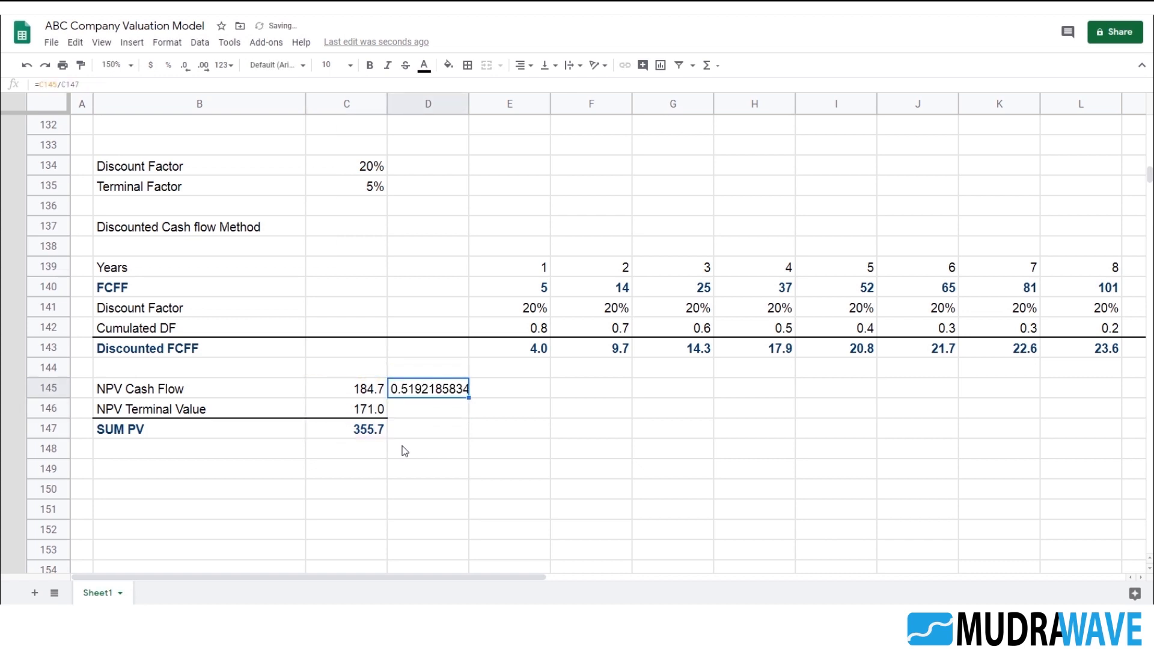
left_click(169, 65)
- Calculate the NPV Terminal Value's share of SUM PV in D146 with =C146/C147 and format it as a percentage
left_click(430, 415)
type("=")
key("Left")
type("/")
left_click(359, 438)
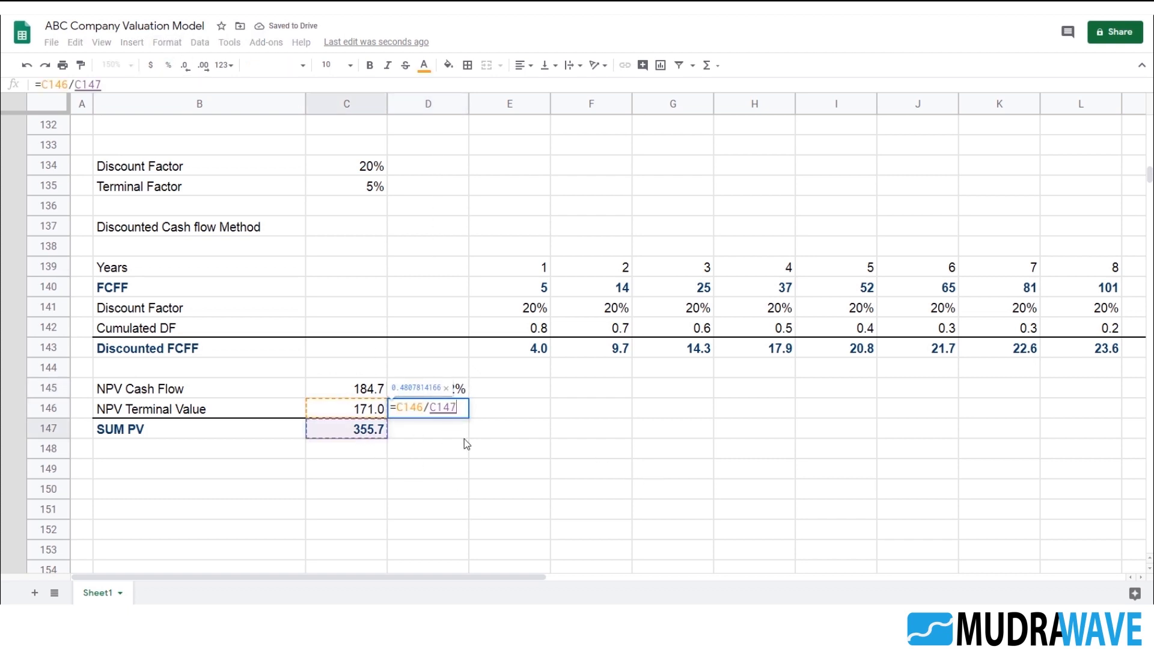
key("Return")
key("Up")
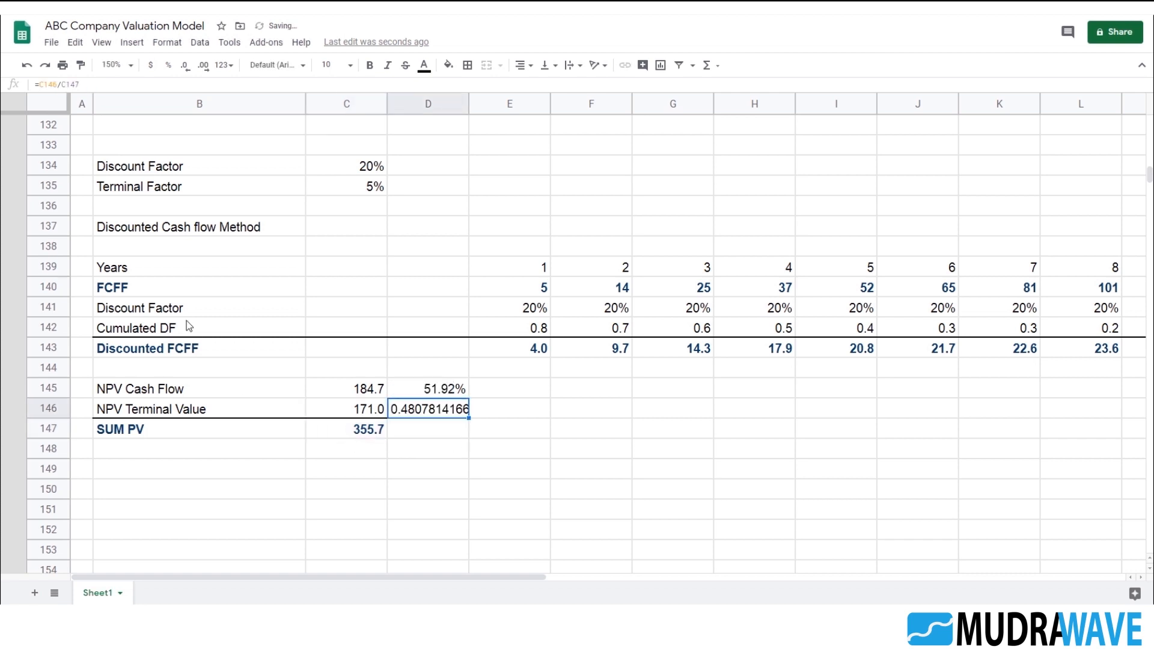
left_click(168, 65)
left_click(556, 470)
left_click(443, 427)
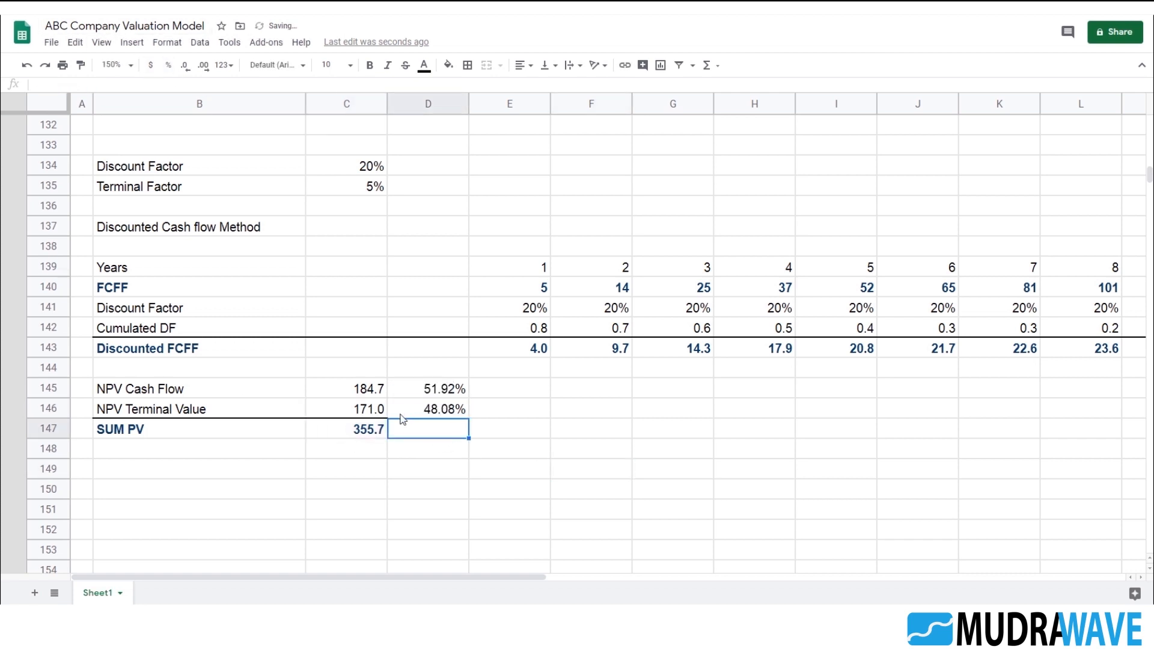
left_click(440, 417)
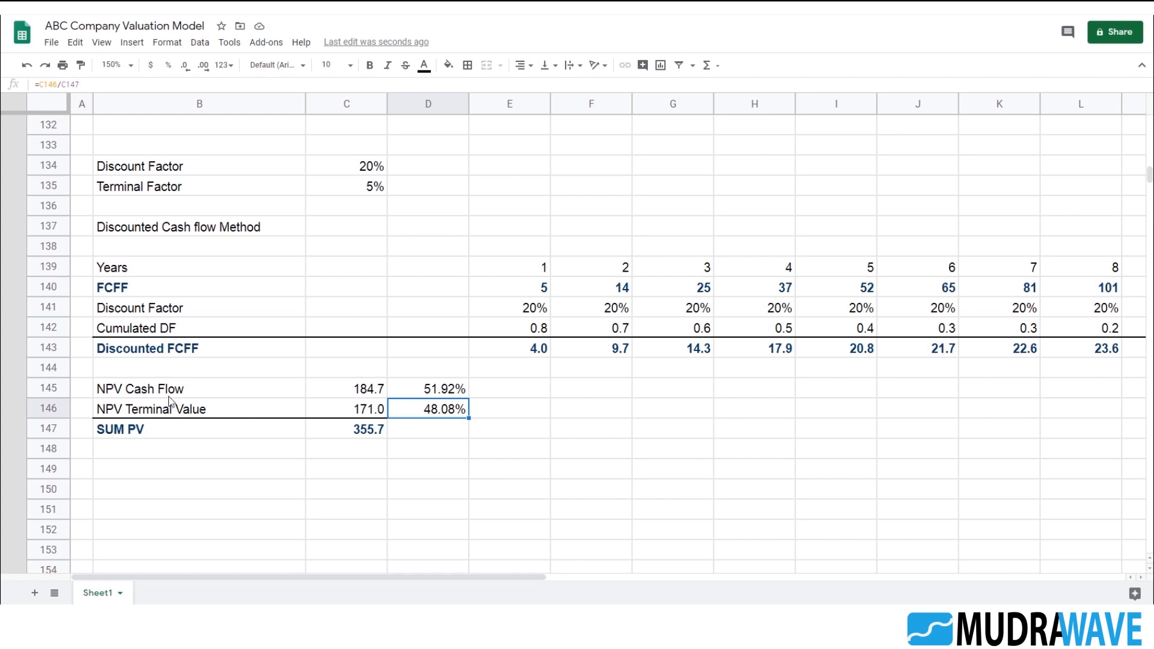
left_click(425, 392)
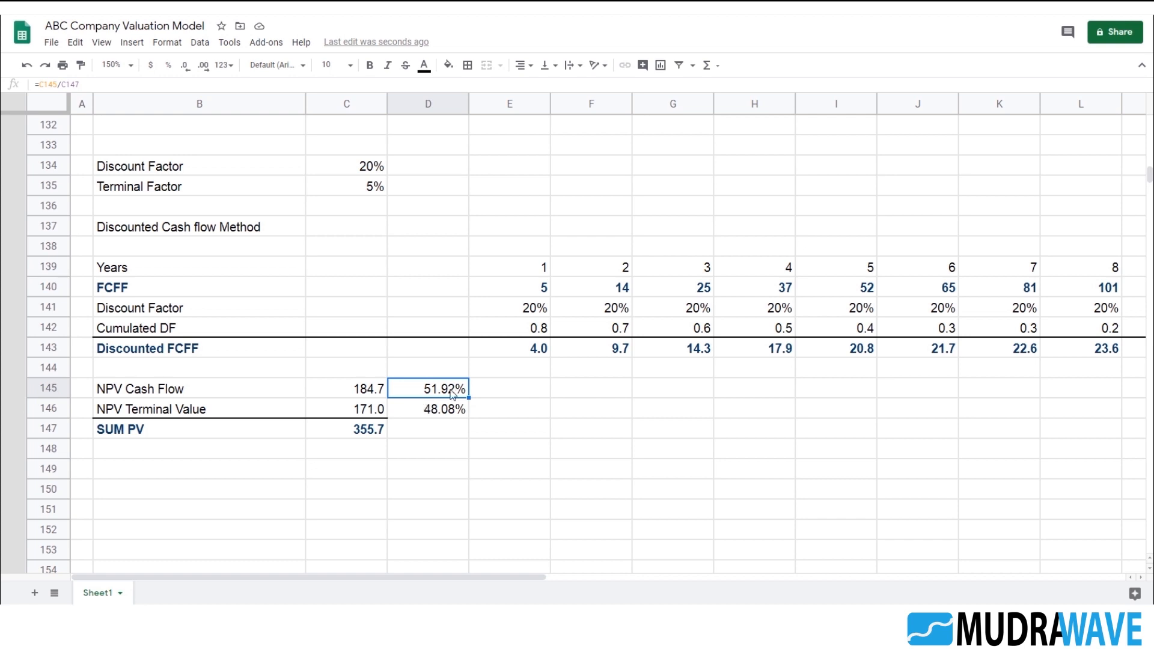
left_click(364, 431)
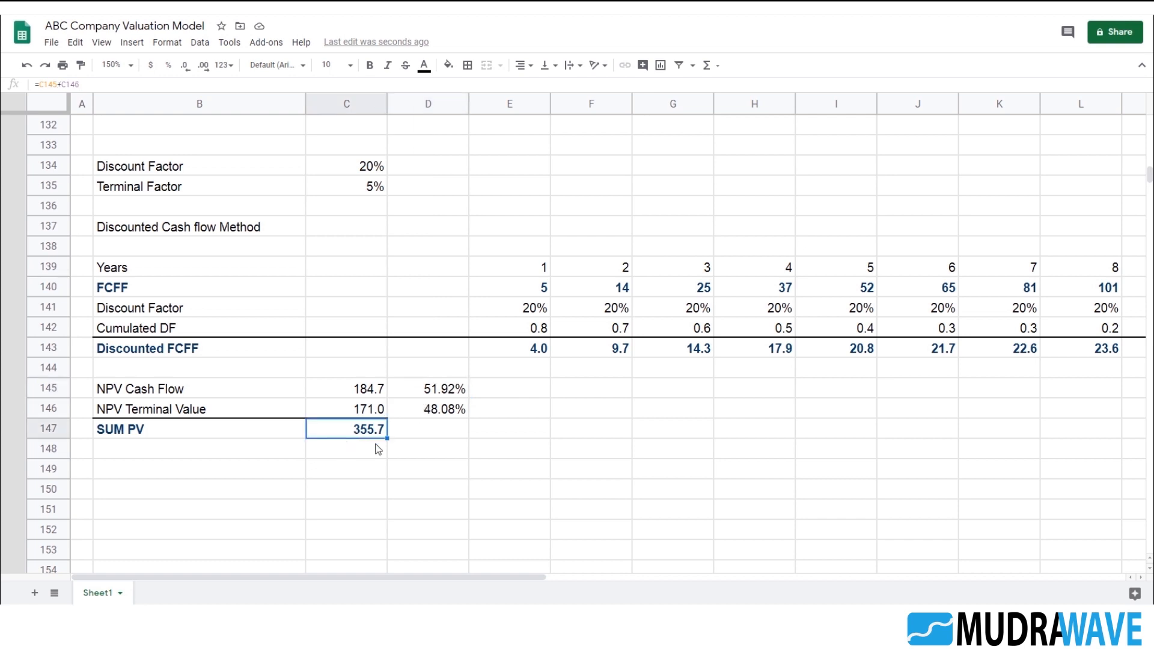
- Add the labels Debt in B149 and Cash + Investment in B150 below the SUM PV row
scroll(379, 448, "down", 1)
left_click(290, 431)
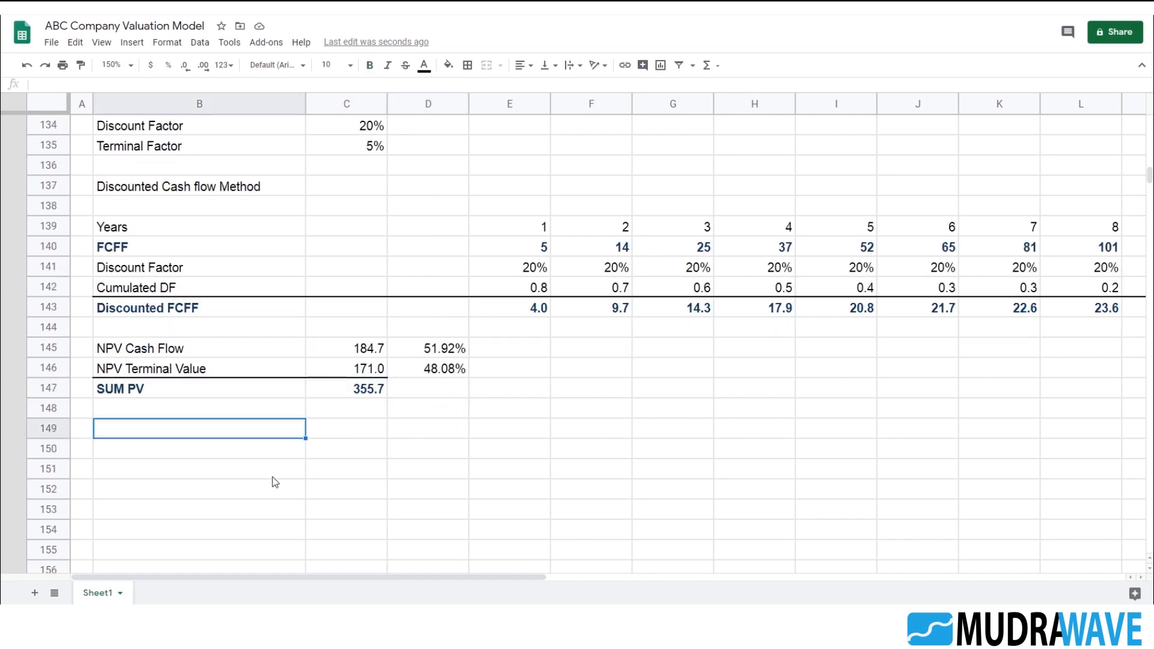
type("DEbt")
key("BackSpace")
key("BackSpace")
key("BackSpace")
type("ebt")
key("Return")
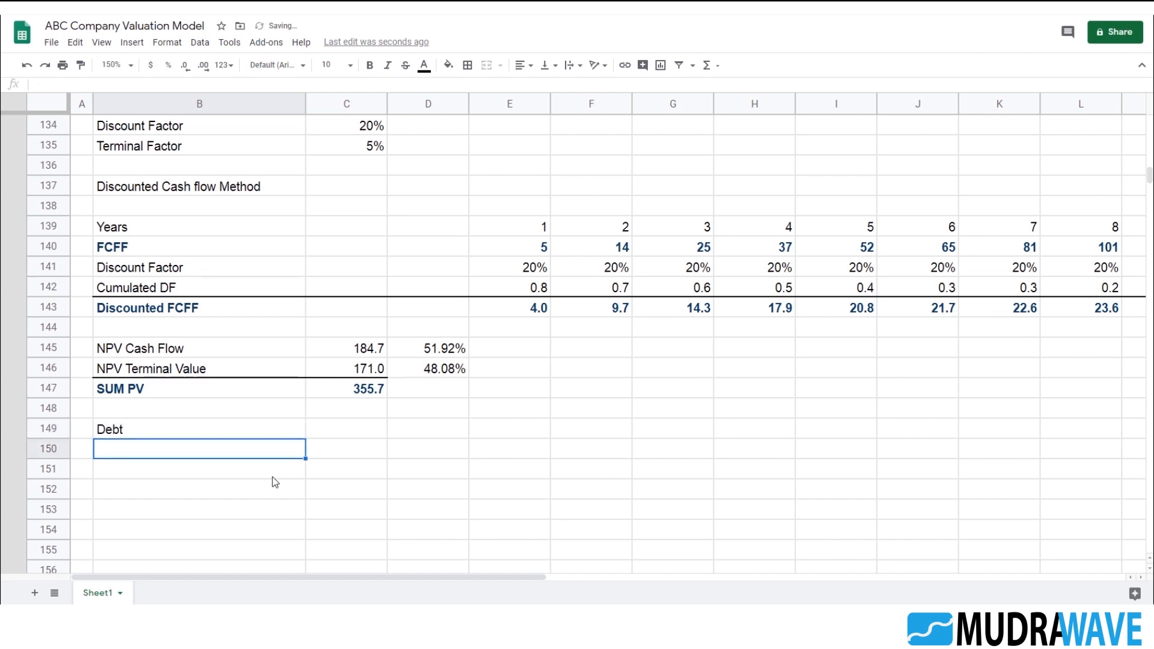
type("Cash")
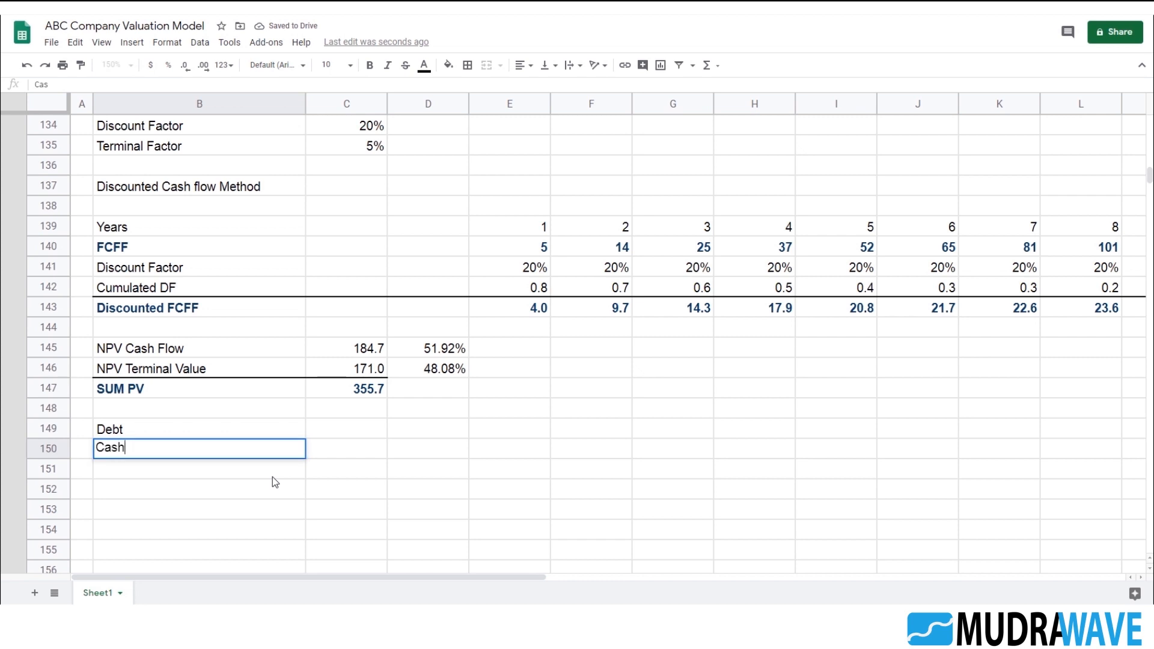
type(" + Investment")
key("Up")
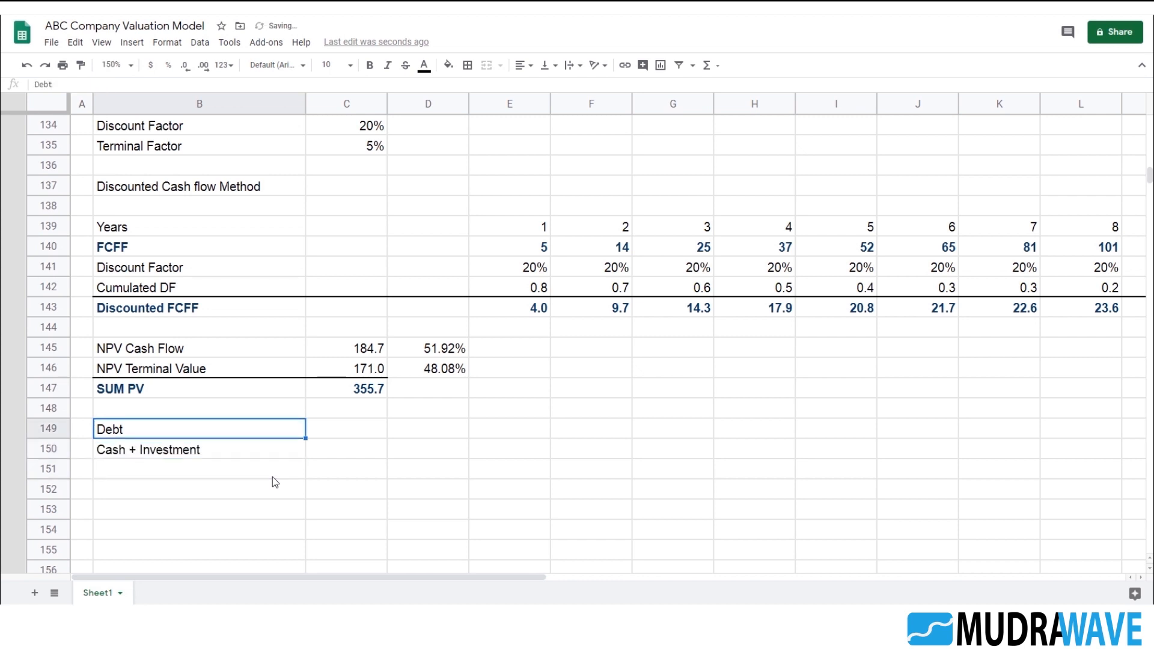
- Link the Debt value in C149 to the Year 1 Borrowings / loan figure in the Balance Sheet with =D51
key("Right")
type("=")
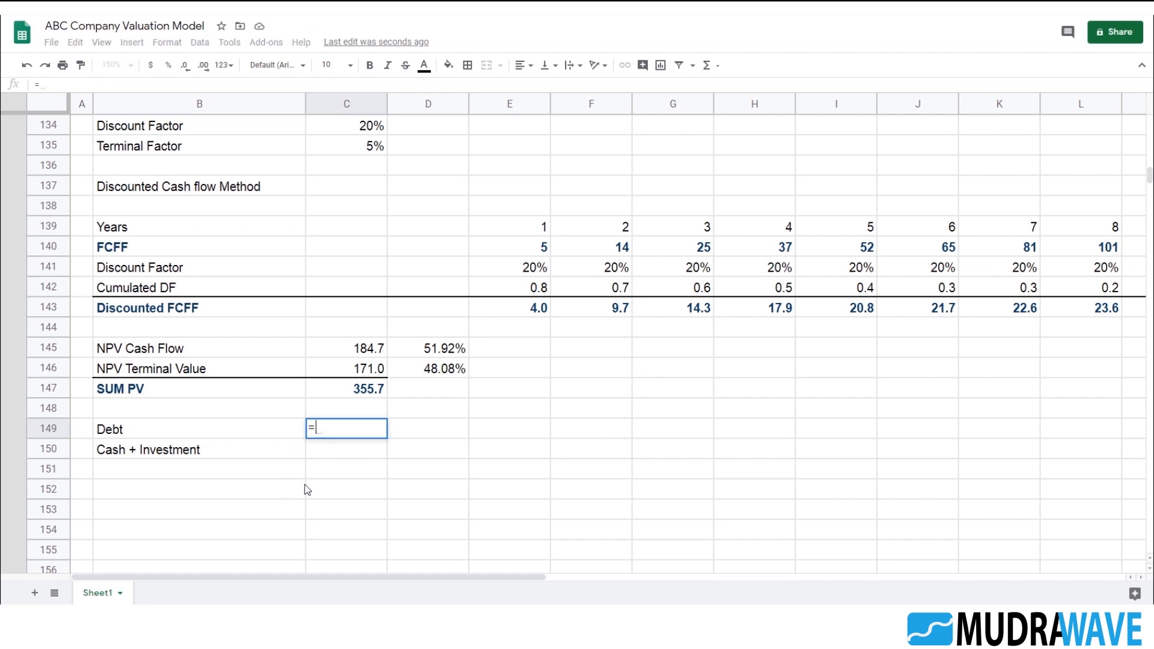
scroll(428, 381, "up", 15)
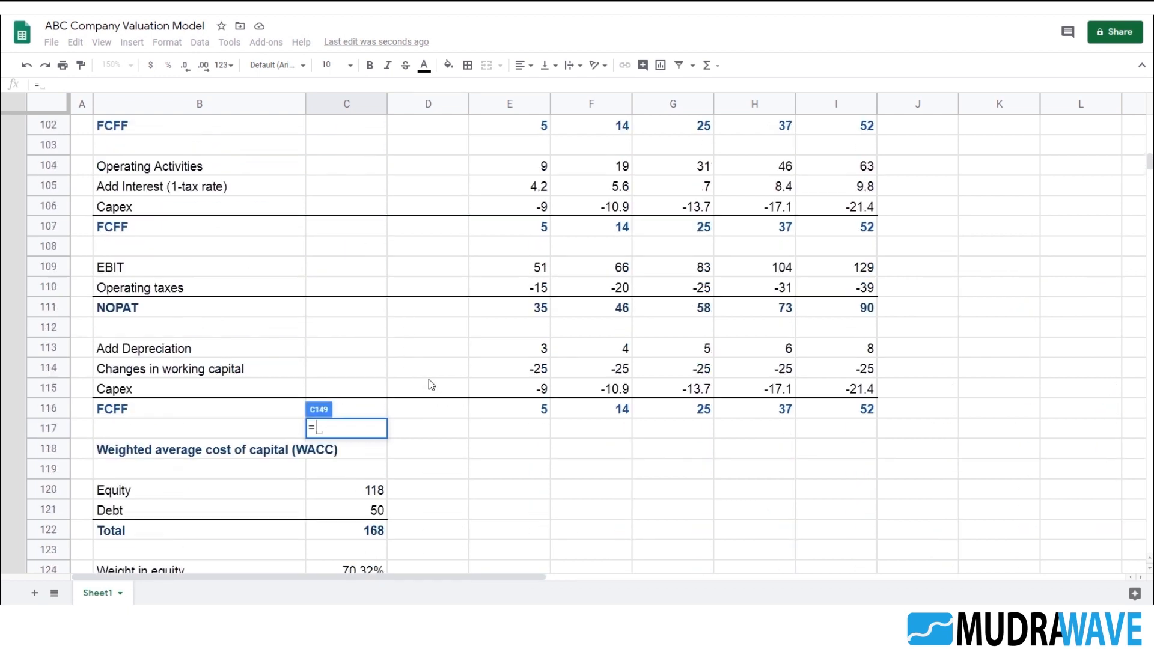
scroll(430, 375, "up", 11)
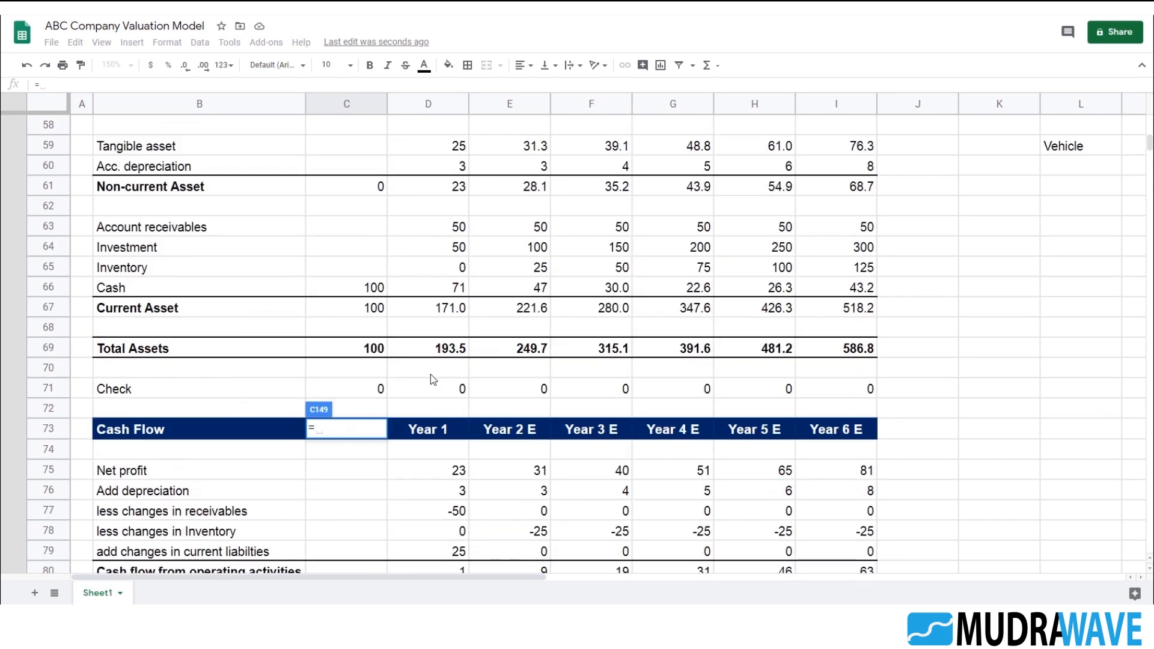
left_click(439, 271)
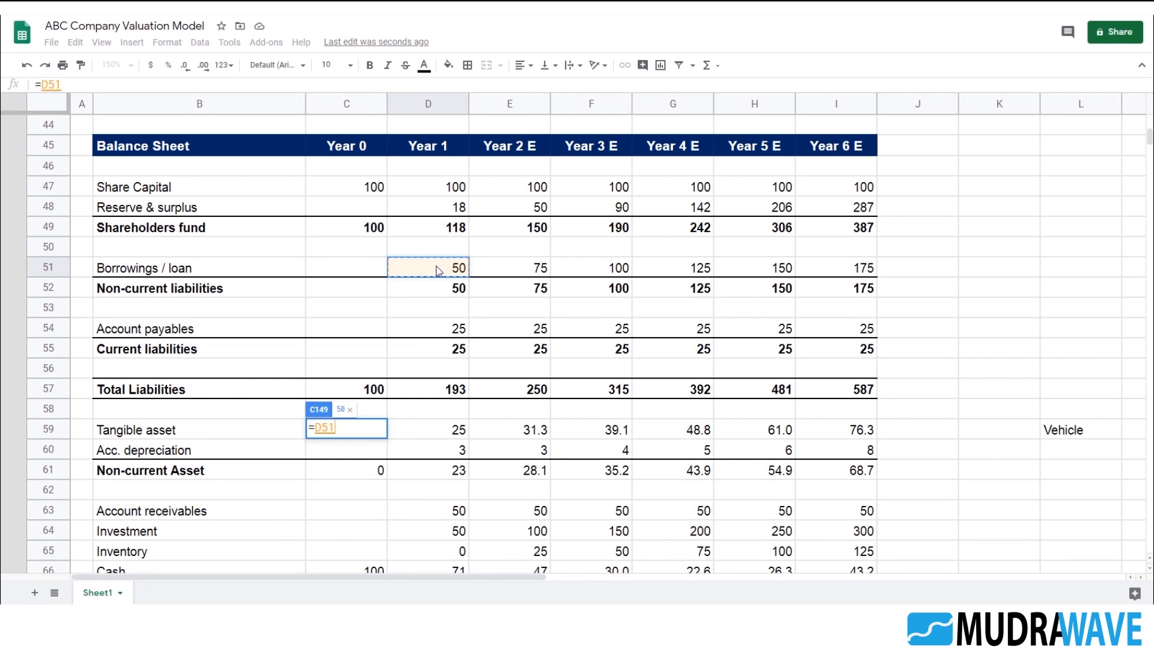
key("Return")
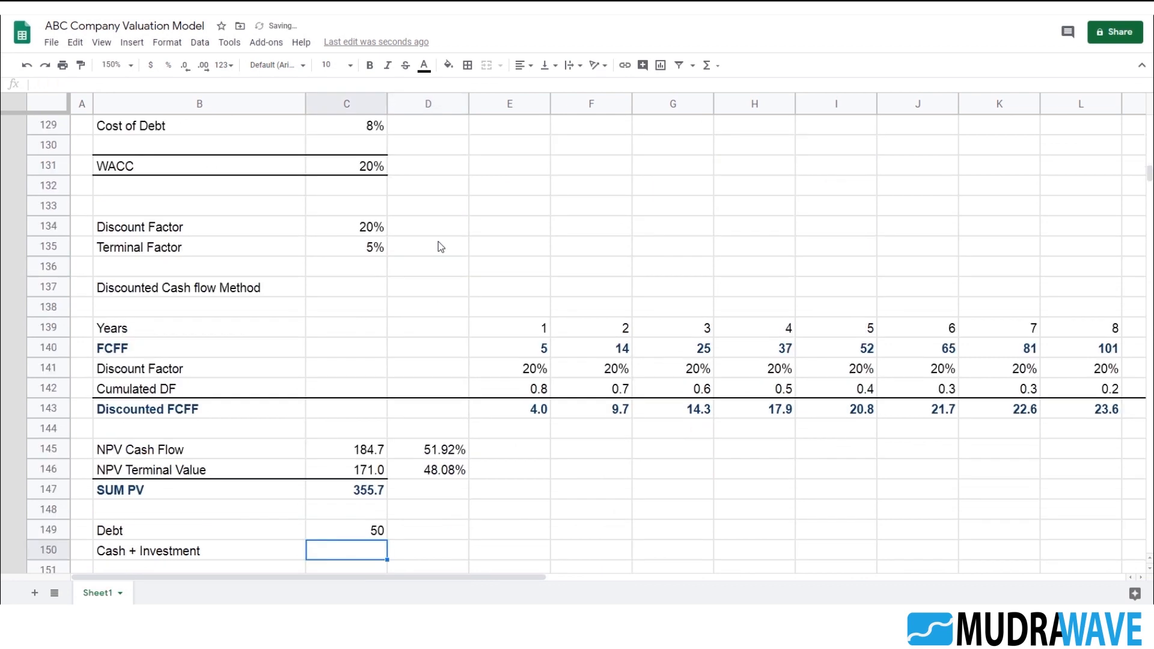
- Calculate Cash + Investment in C150 from the Year 1 Balance Sheet figures with the formula =D66+D64
scroll(457, 259, "down", 2)
type("=")
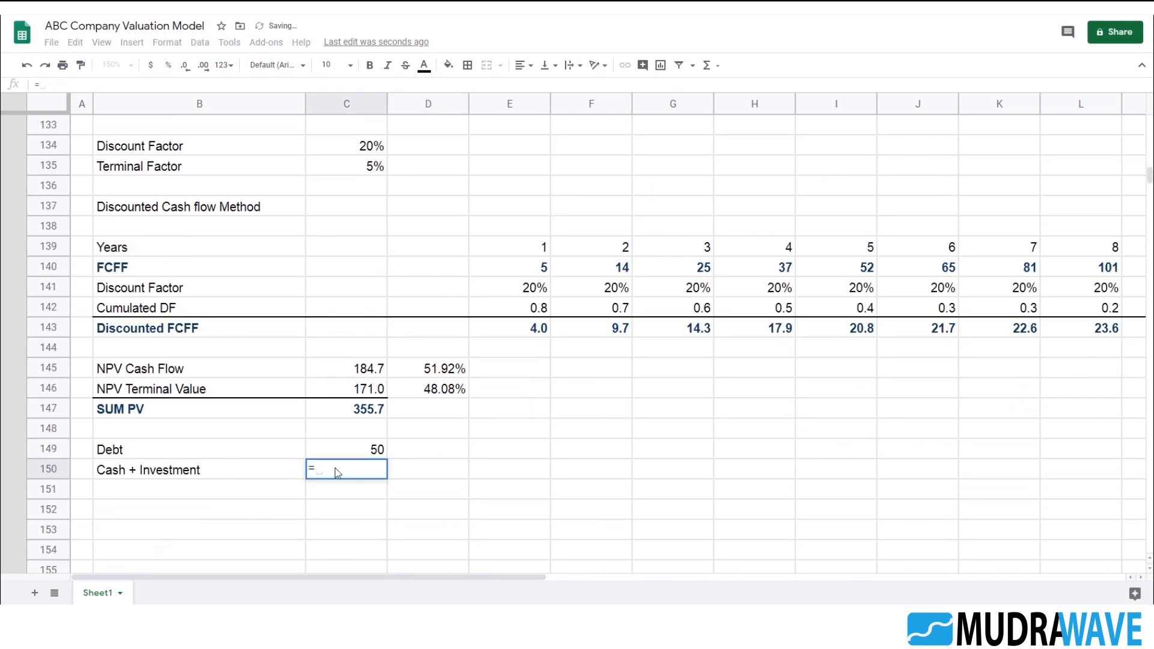
scroll(408, 466, "up", 10)
scroll(420, 396, "up", 13)
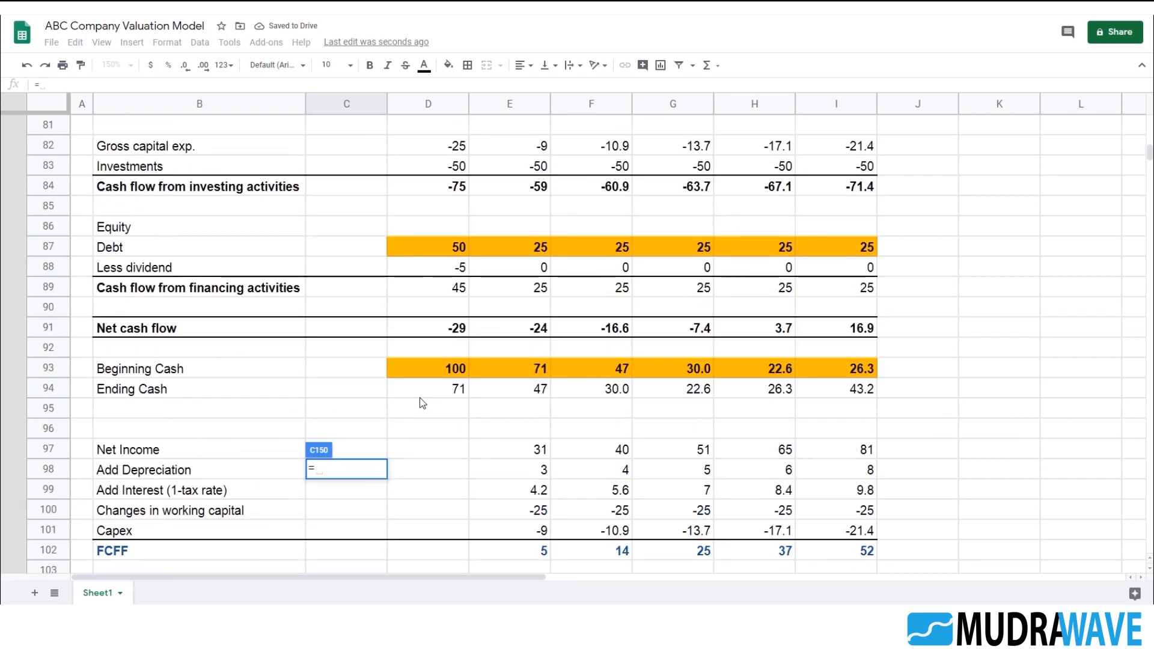
scroll(419, 397, "down", 3)
scroll(420, 397, "up", 7)
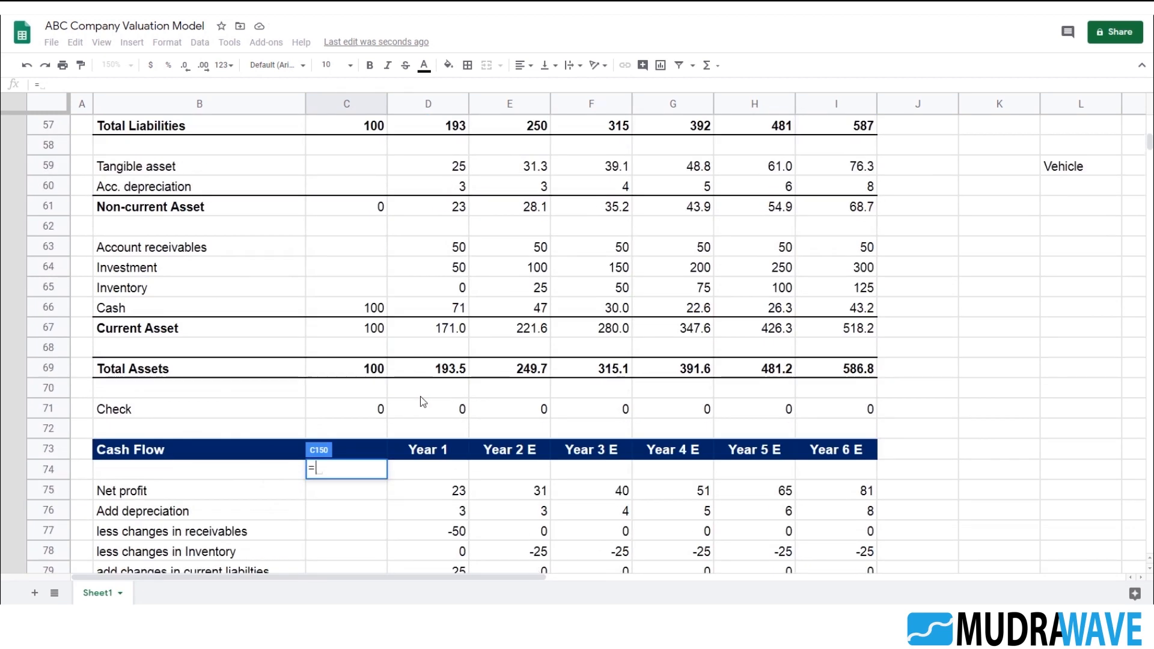
left_click(458, 433)
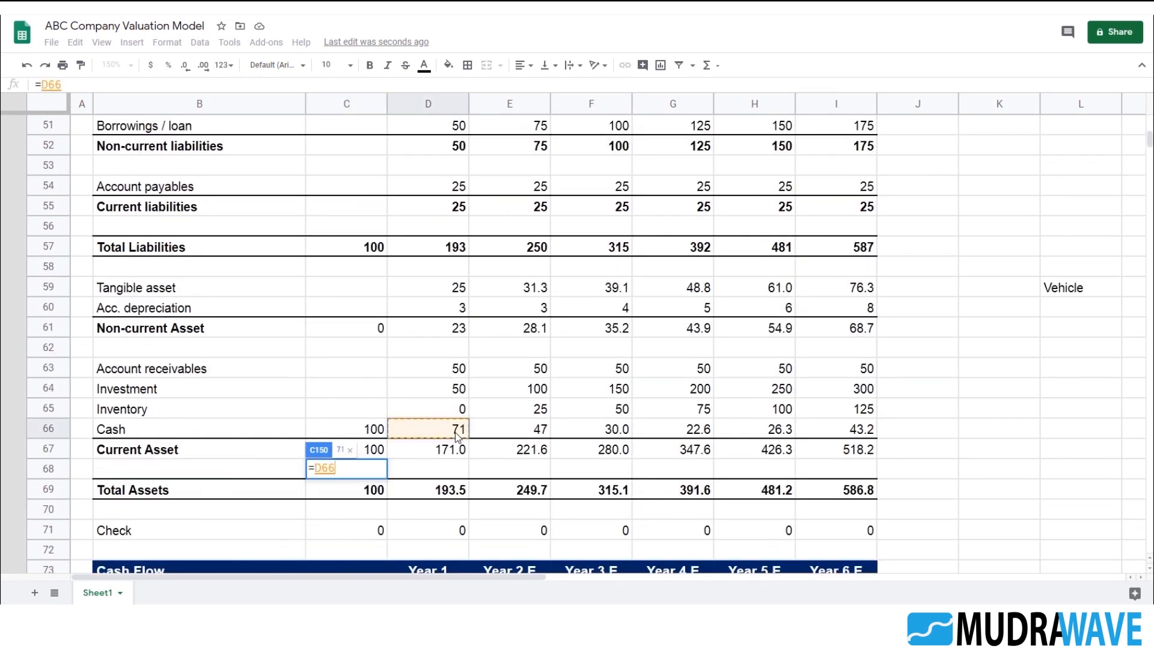
type("+")
scroll(428, 229, "up", 3)
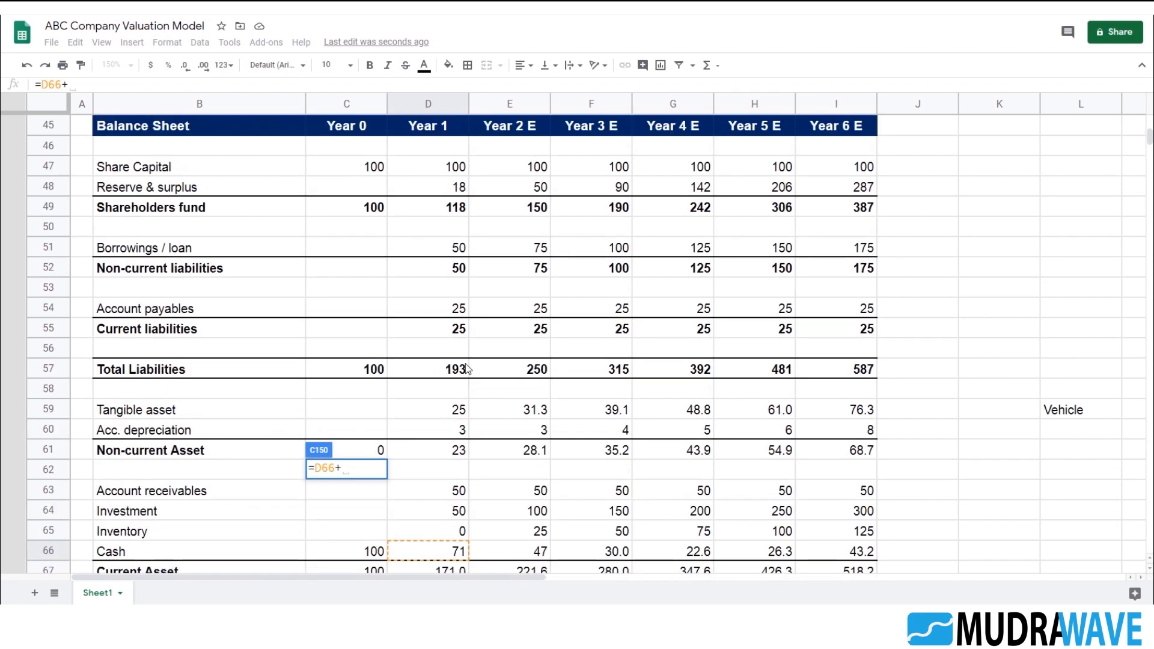
scroll(434, 319, "down", 5)
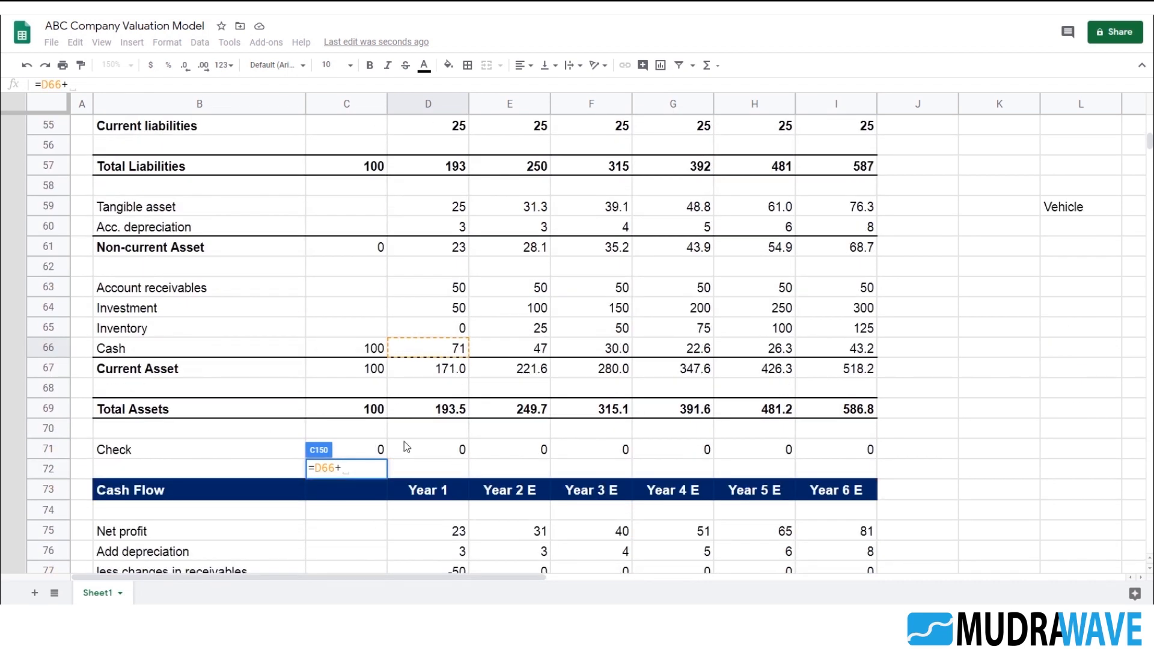
left_click(445, 309)
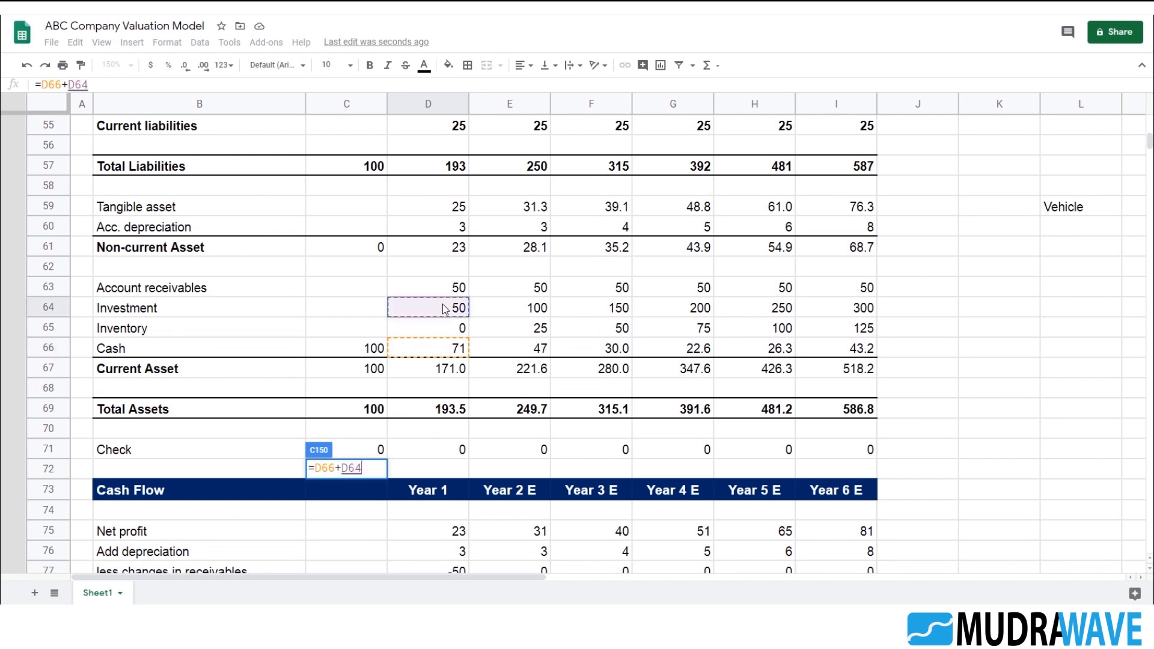
key("Return")
- Add the label Equity Value in B151 below Cash + Investment
scroll(485, 394, "down", 3)
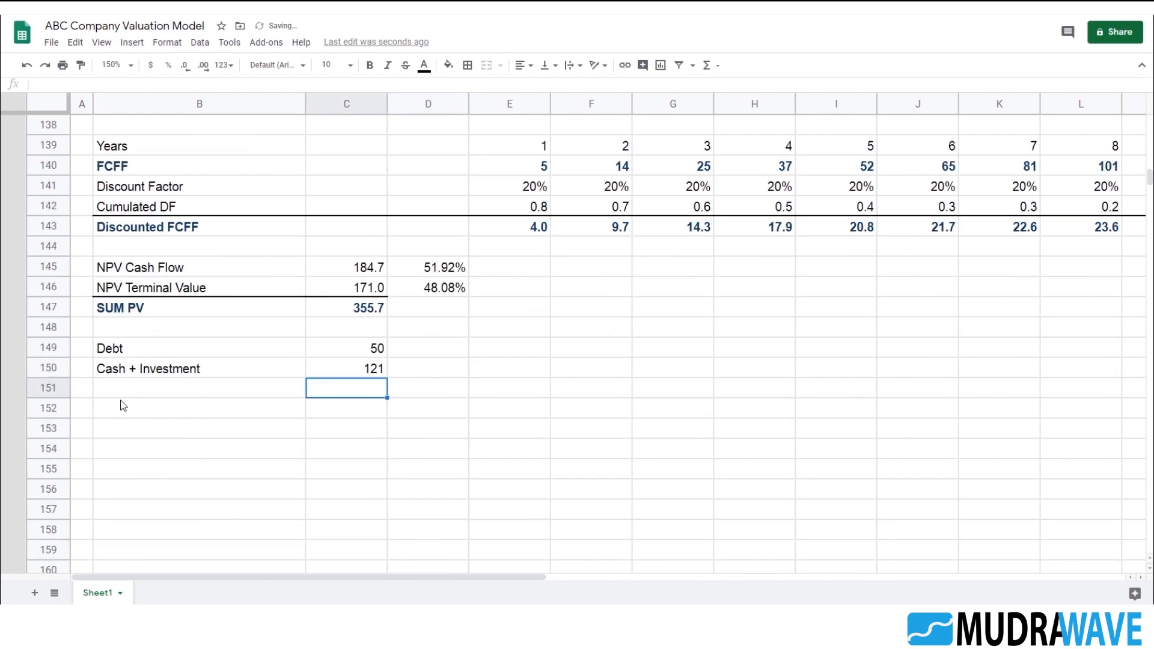
key("Left")
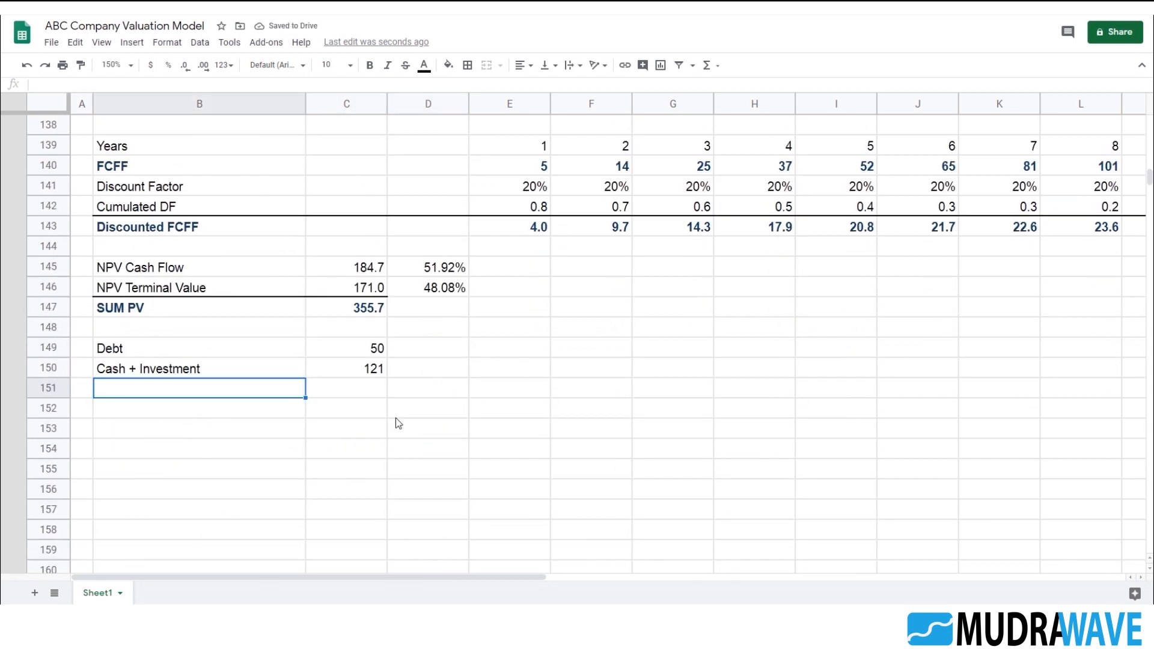
type("Equ")
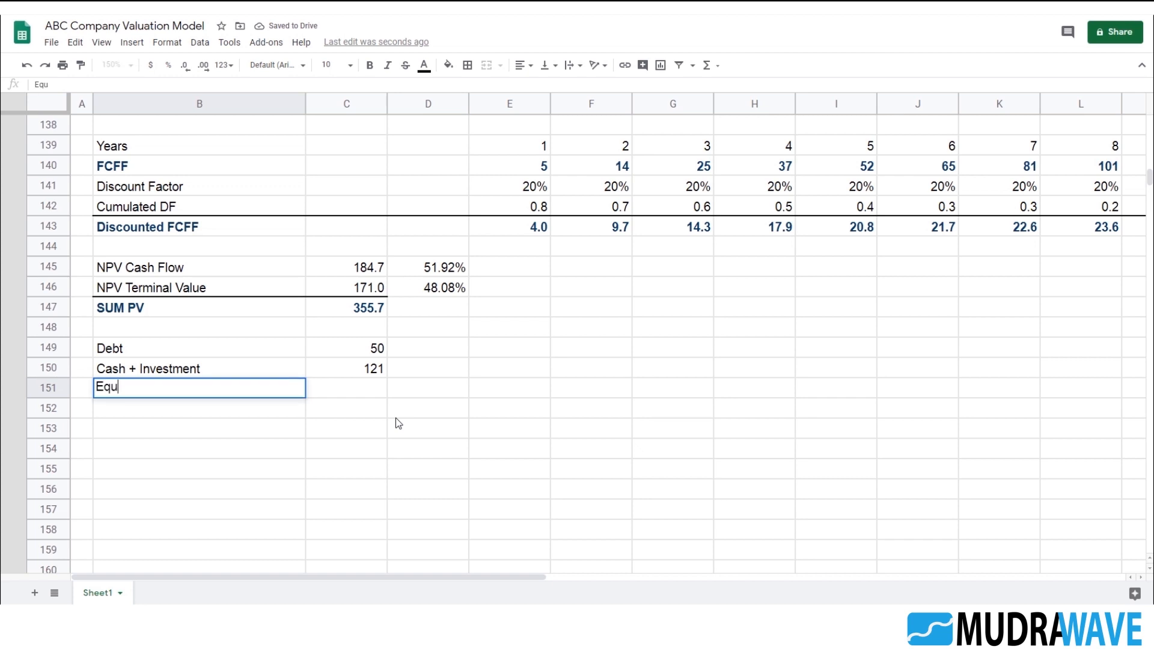
type("ity Value")
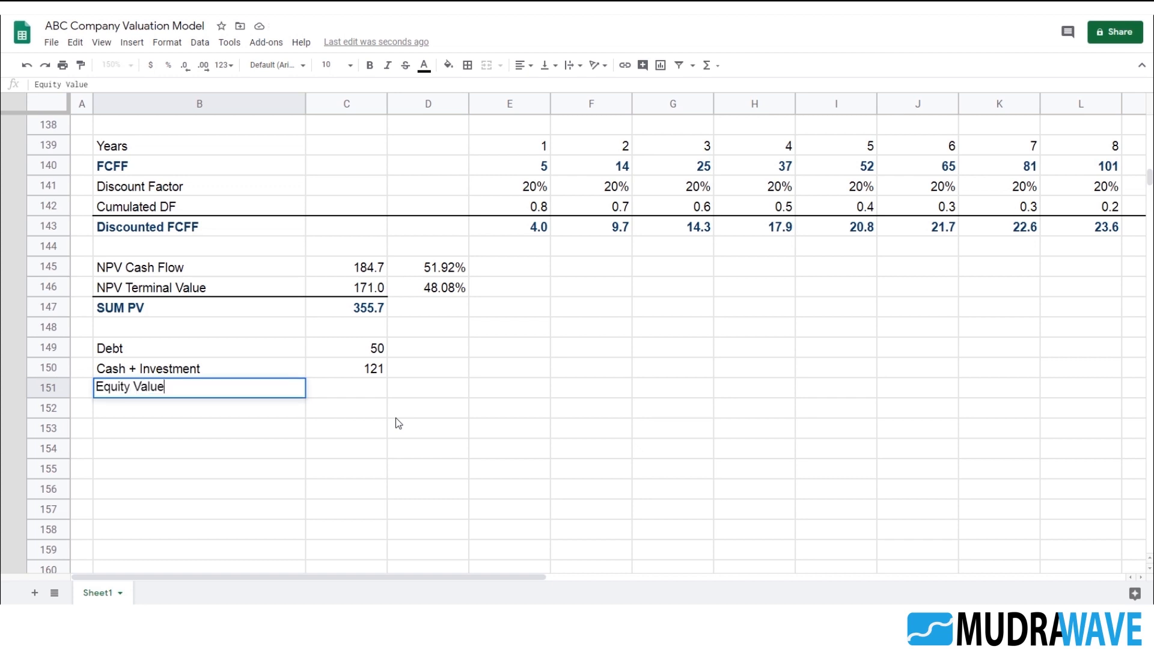
key("Tab")
type("=C150")
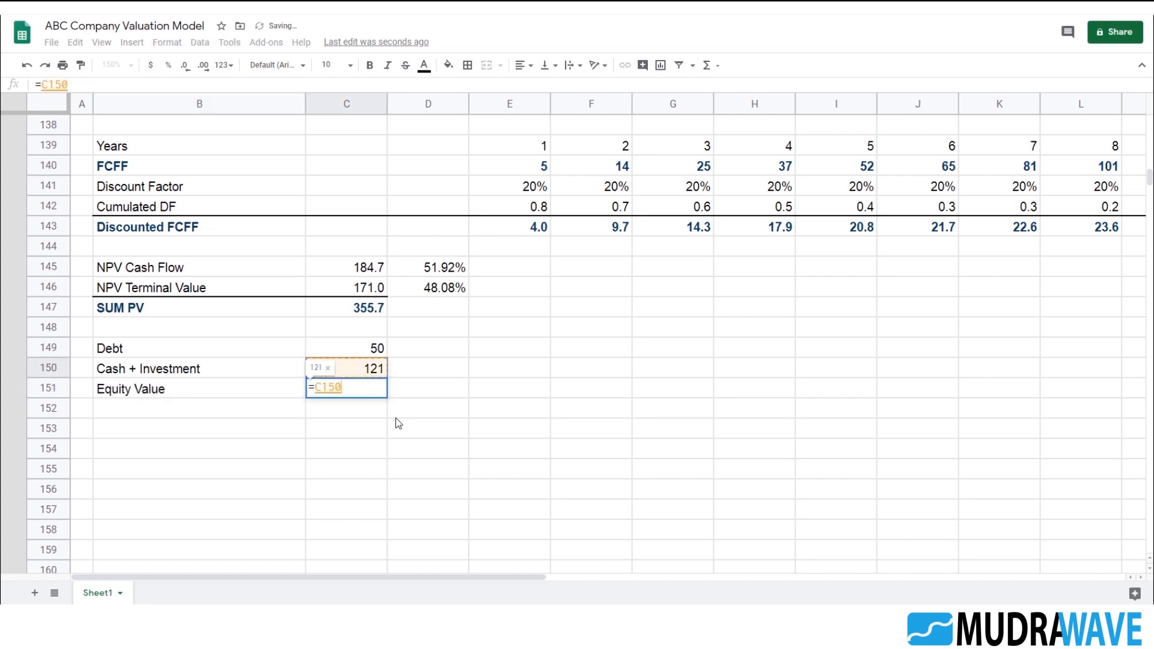
type("+C149+")
key("Up")
key("Up")
key("Up")
key("Up")
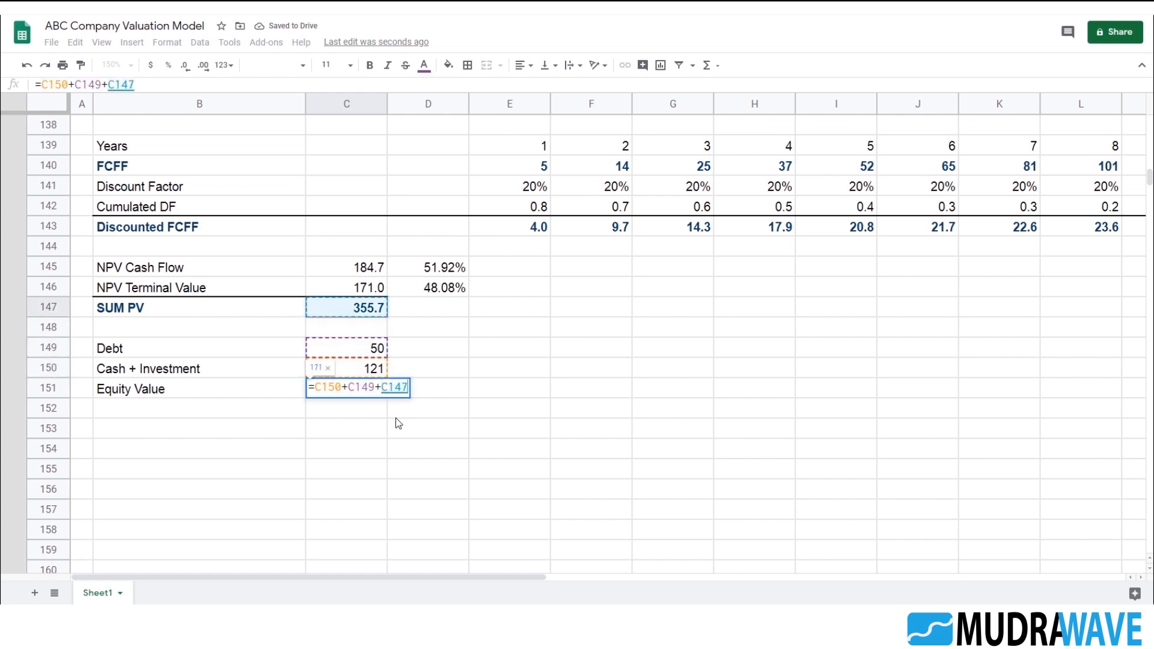
key("Escape")
- Calculate the Equity Value in C151 as SUM PV plus Cash + Investment minus Debt with =C147+C150-C149
type("=")
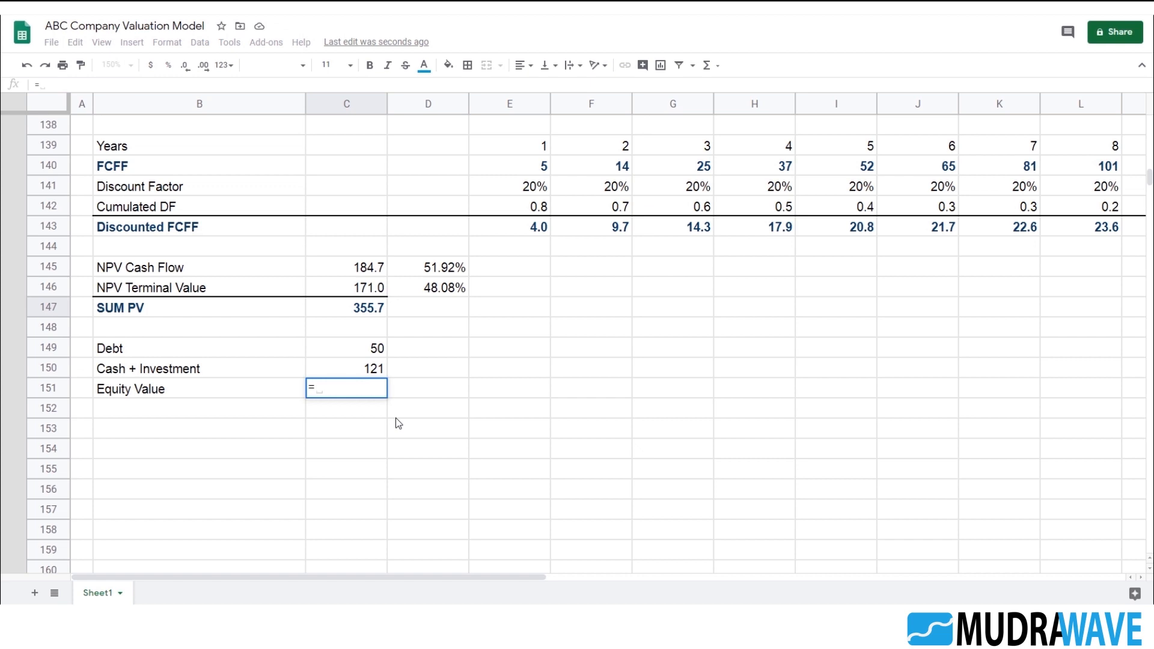
key("Up")
key("Up")
key("Up")
key("Up")
key("Up")
key("Up")
key("Down")
key("Down")
type("+")
key("Up")
type("-")
key("Up")
key("Up")
key("Return")
key("Up")
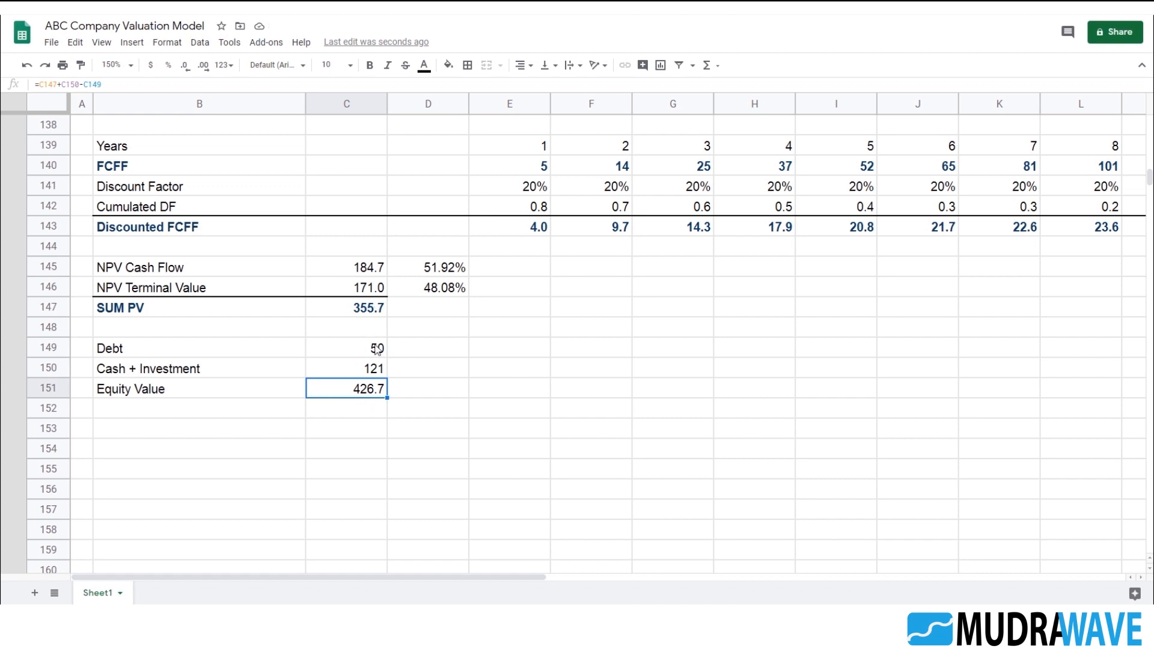
- Apply top and bottom borders to the Equity Value row across B151:C151
left_click_drag(304, 387, 373, 391)
left_click(468, 65)
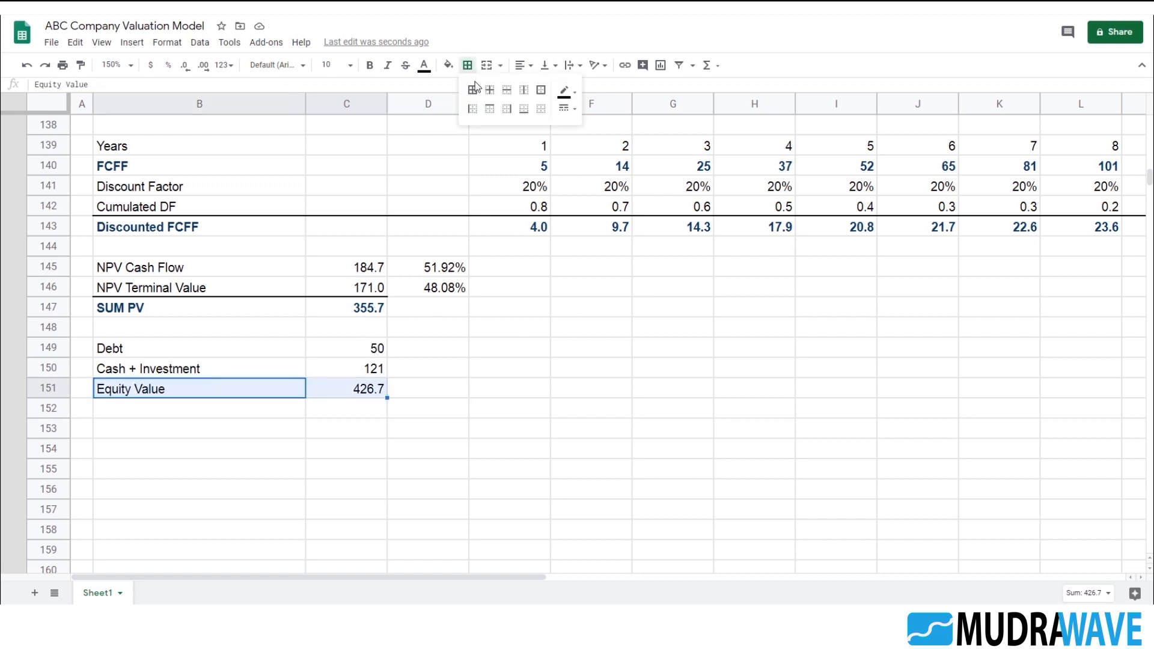
left_click(524, 108)
left_click(374, 391)
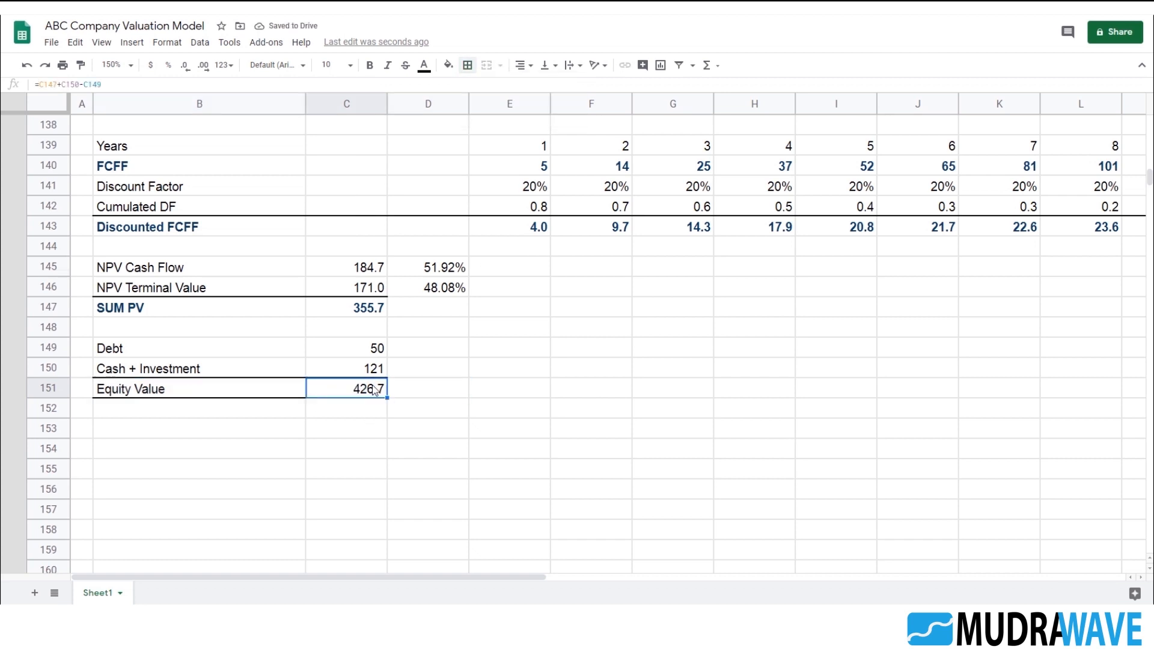
- Examine the Share Capital and Shareholders fund figures in the Balance Sheet and return to the Equity Value section
scroll(374, 390, "up", 15)
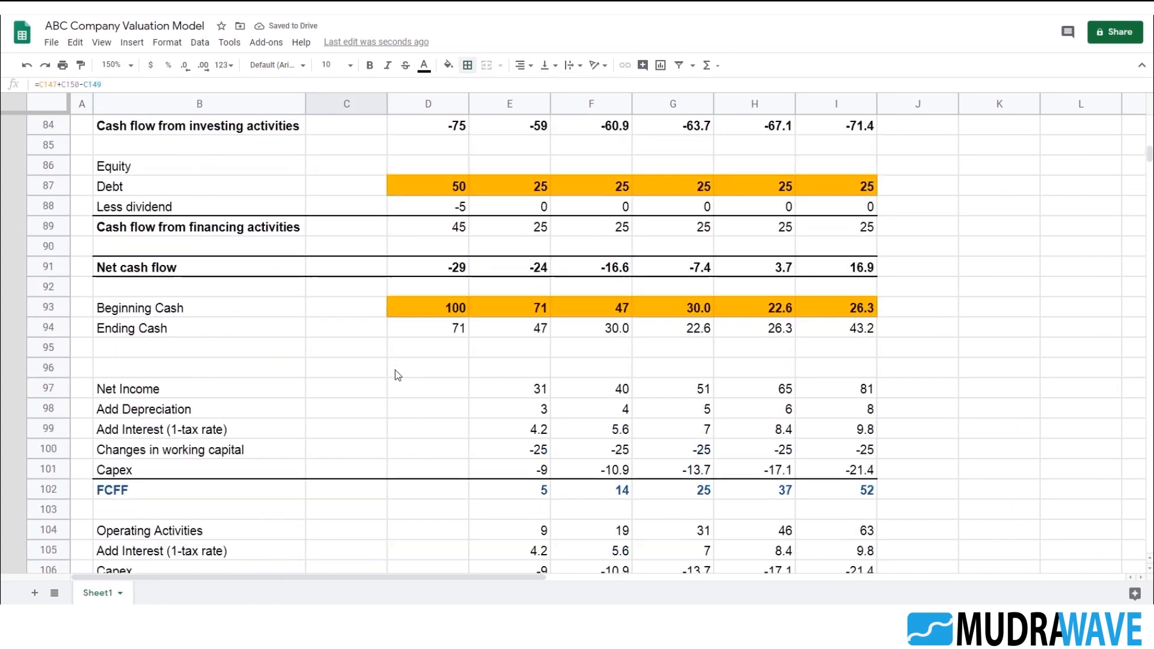
scroll(395, 370, "up", 7)
scroll(421, 335, "up", 6)
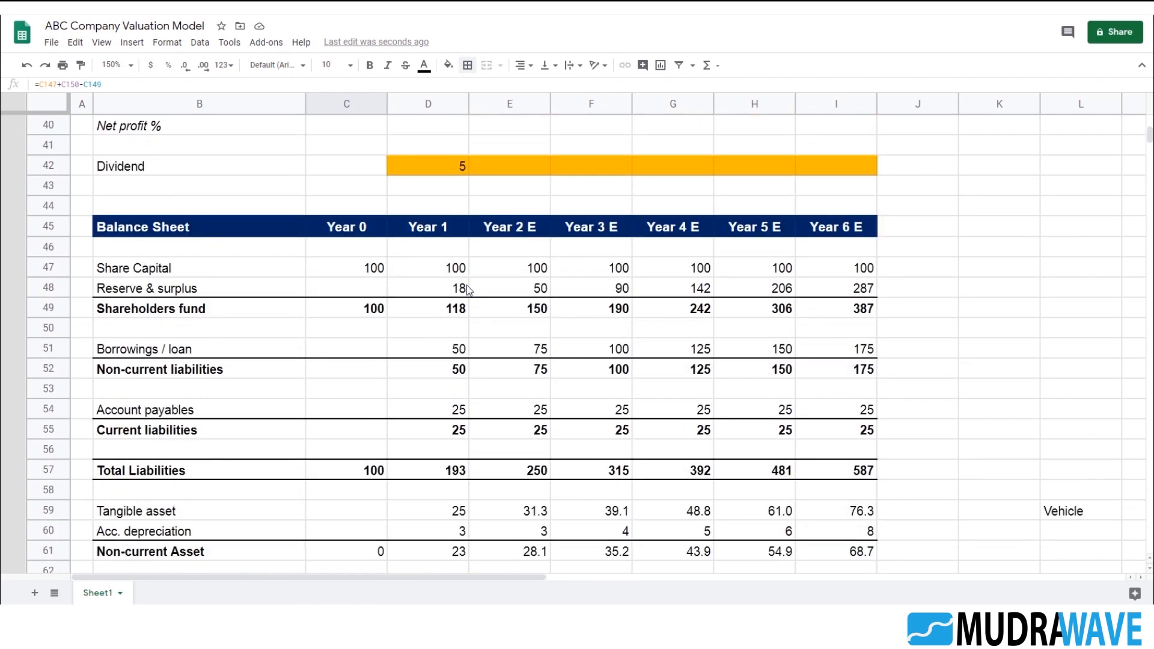
scroll(469, 340, "down", 13)
scroll(469, 338, "down", 16)
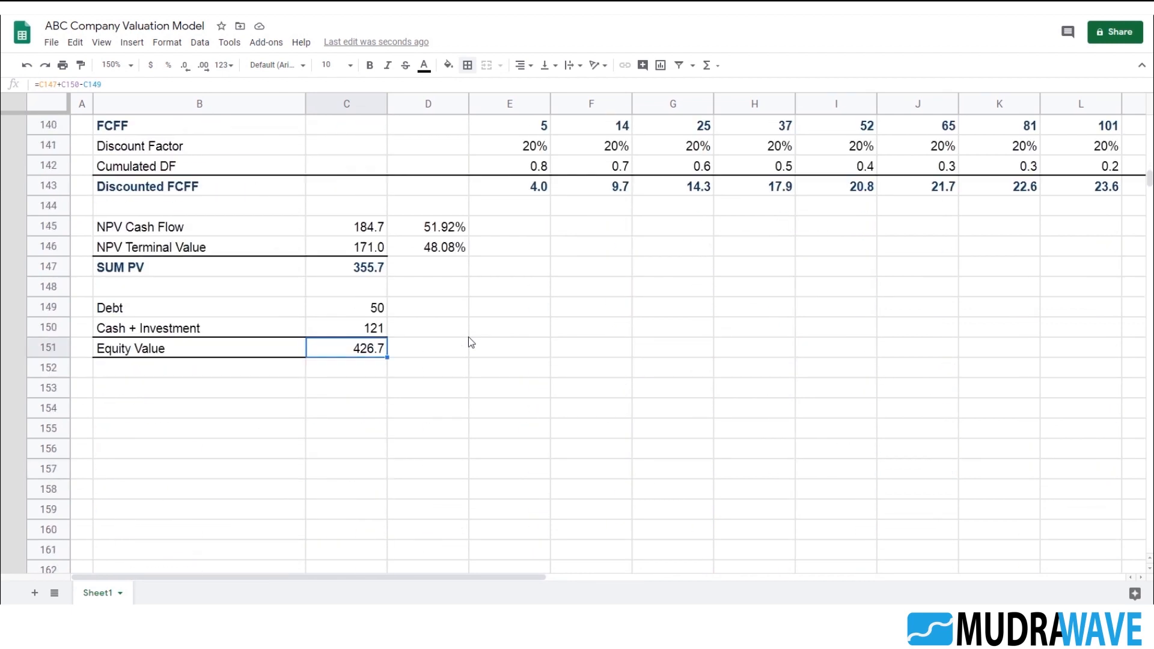
scroll(469, 338, "down", 1)
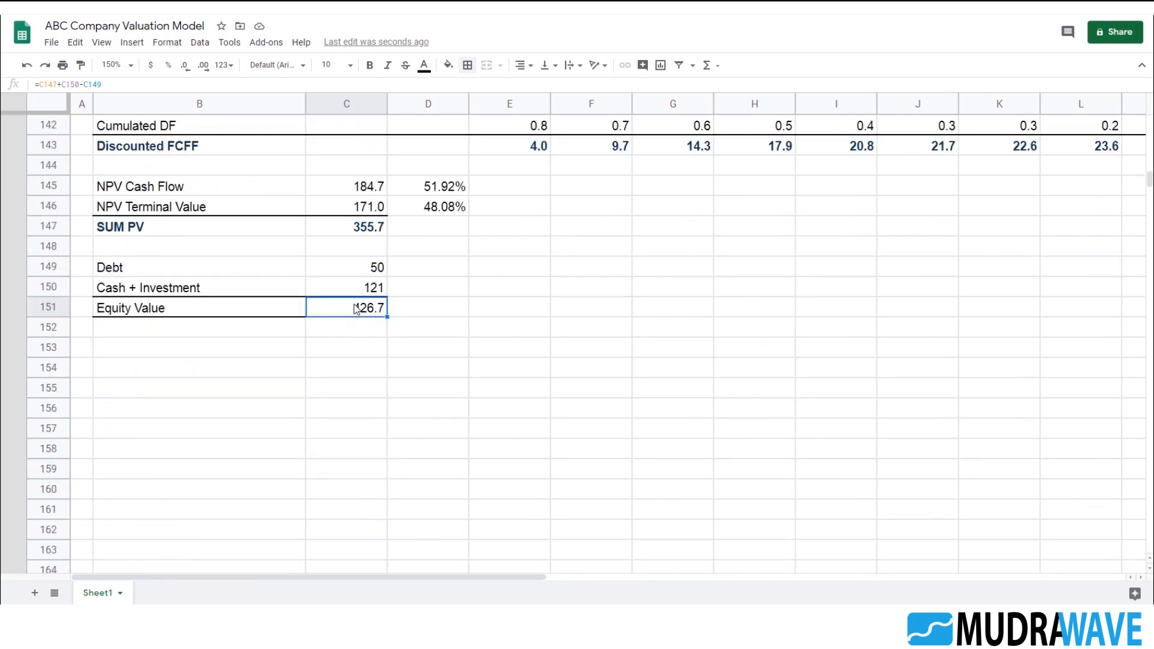
- Add a Face Value row with the label in B153 and the value 10 in C153
left_click(187, 345)
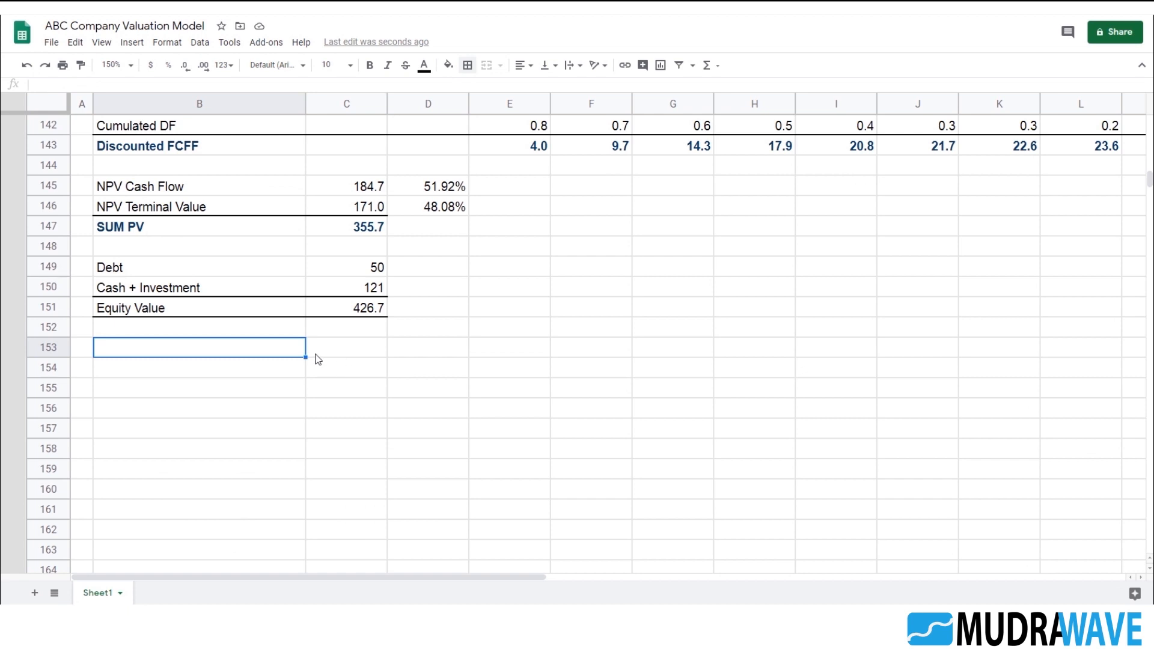
type("Face Value")
key("Tab")
type("10")
key("Return")
- Add a Share Capital row with the label in B154 and the value 100 in C154
key("Left")
type("Share C")
type("ital")
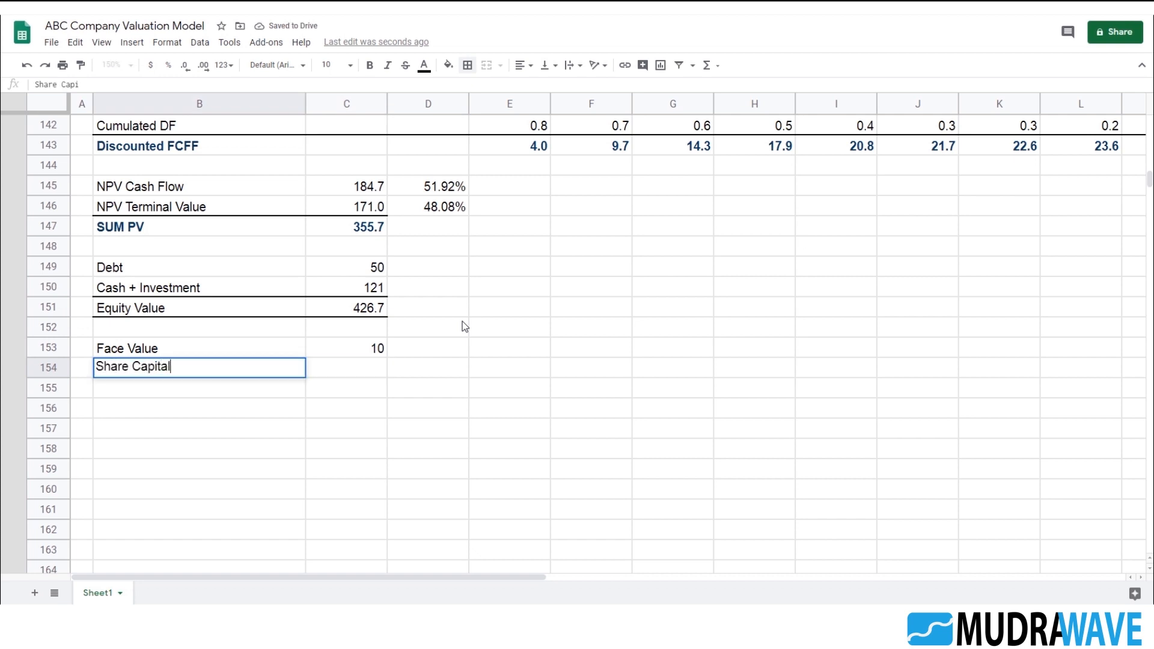
key("Return")
key("Up")
key("Right")
type("100")
key("Return")
- Add the label No of Shares in B156 and calculate it in C156 by dividing Share Capital by Face Value
key("Left")
key("Down")
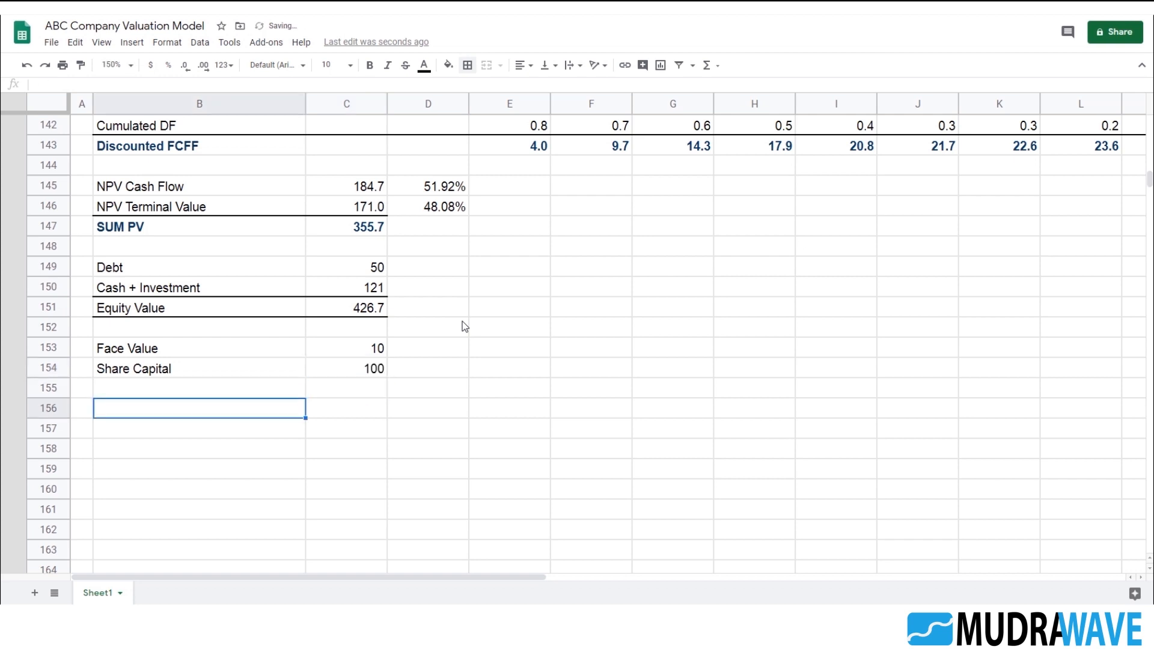
type("No of Shares")
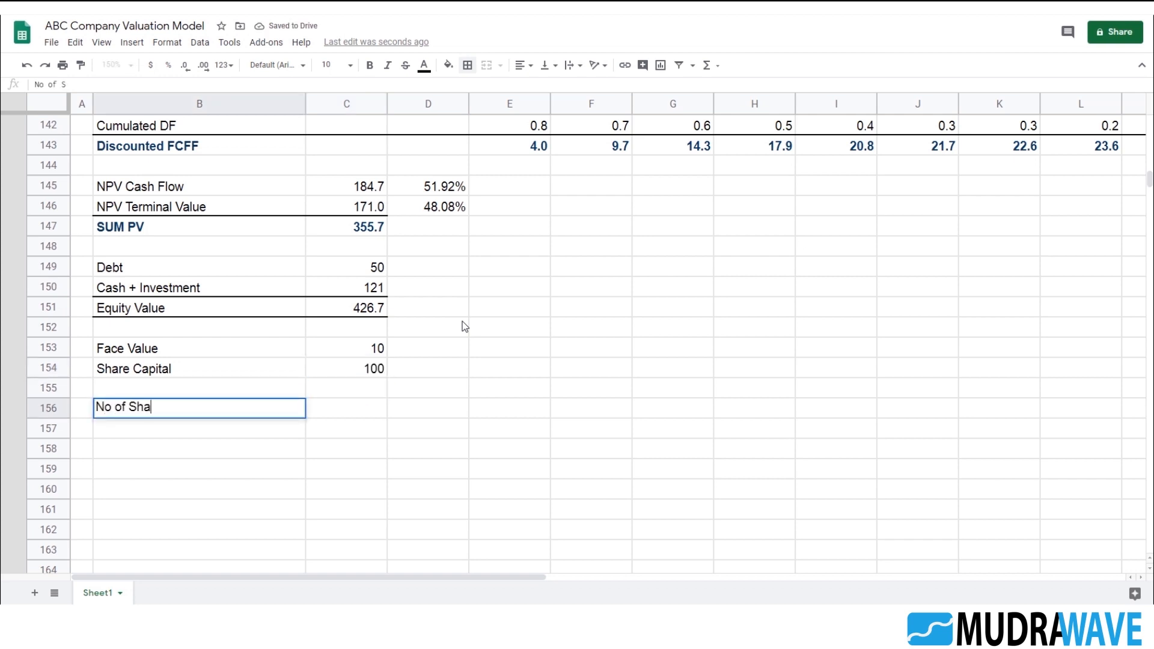
key("Return")
key("Up")
key("Right")
type("=")
key("Up")
key("Up")
type("/")
key("Up")
key("Up")
key("Return")
key("Up")
- Add the label Share Price in B157 below No of Shares
key("Down")
key("Left")
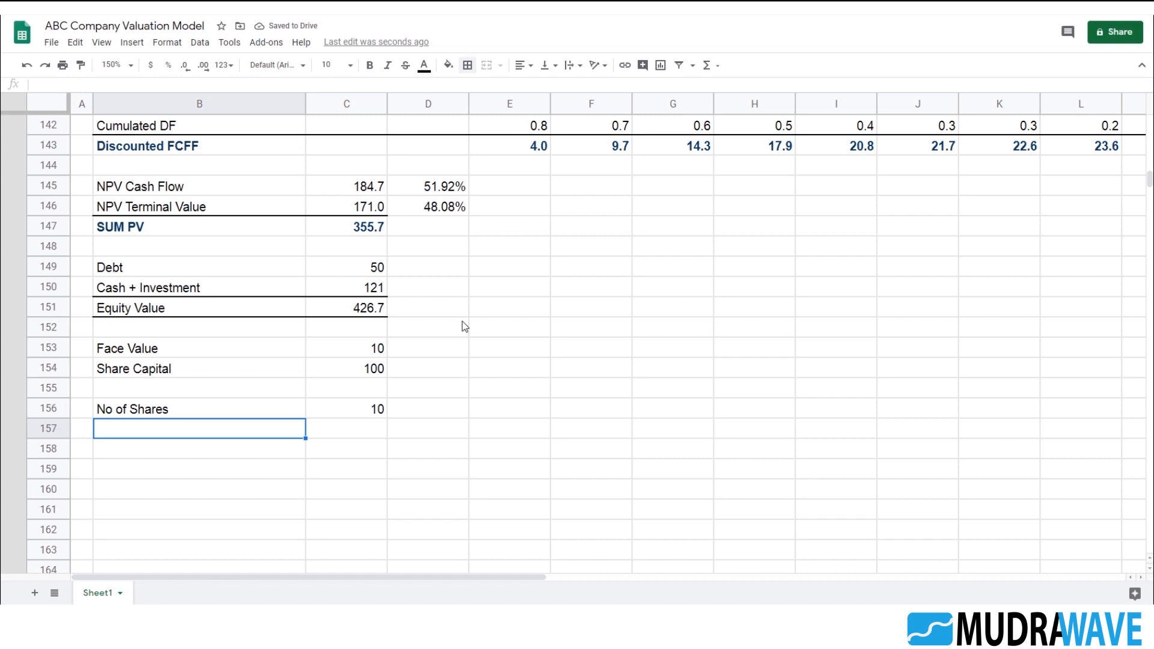
type("Shar3e")
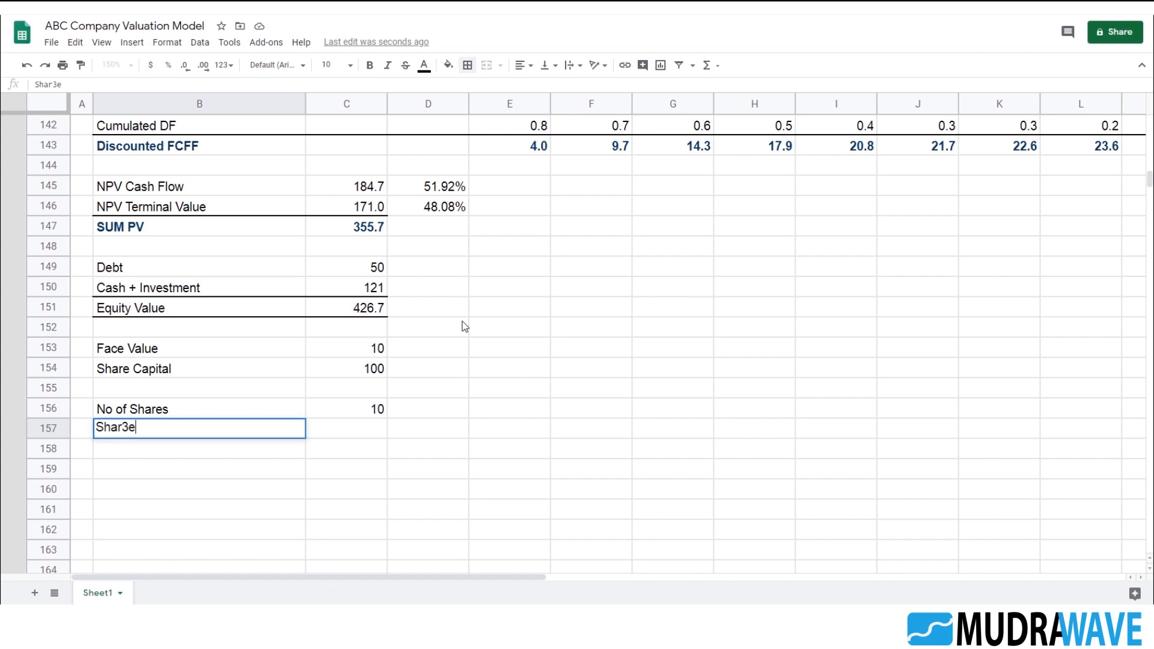
key("BackSpace")
key("BackSpace")
type("e Price")
key("Return")
- Calculate the Share Price in C157 by dividing Equity Value in C151 by No of Shares in C156
key("Up")
key("Right")
type("=")
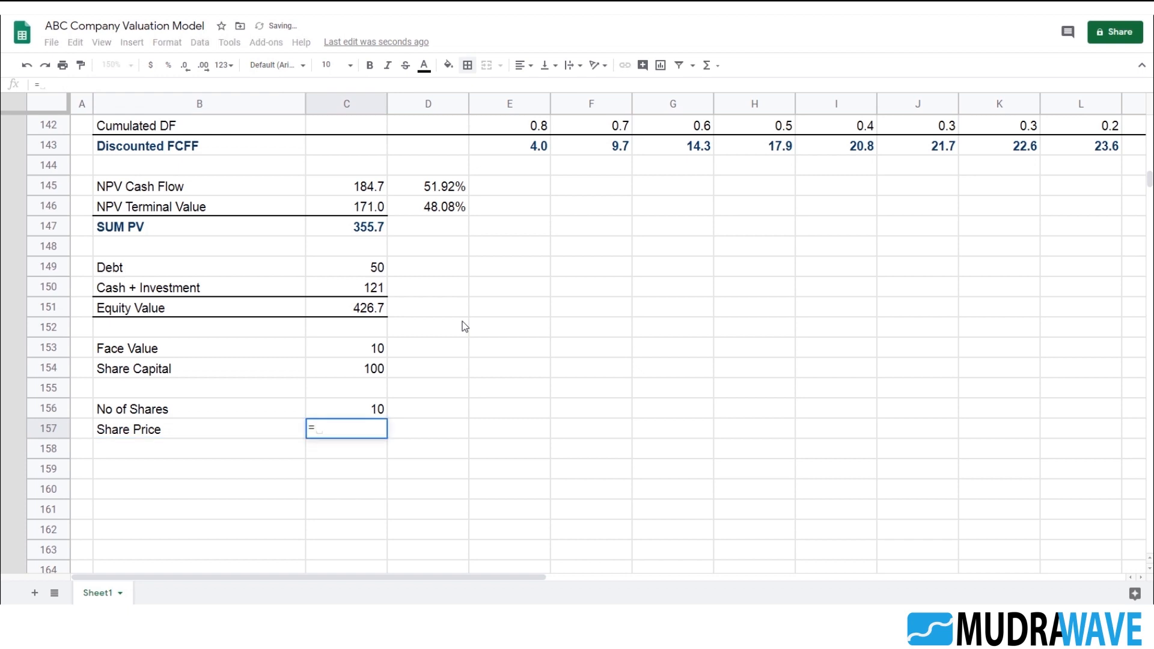
key("Up")
key("Up")
key("Up")
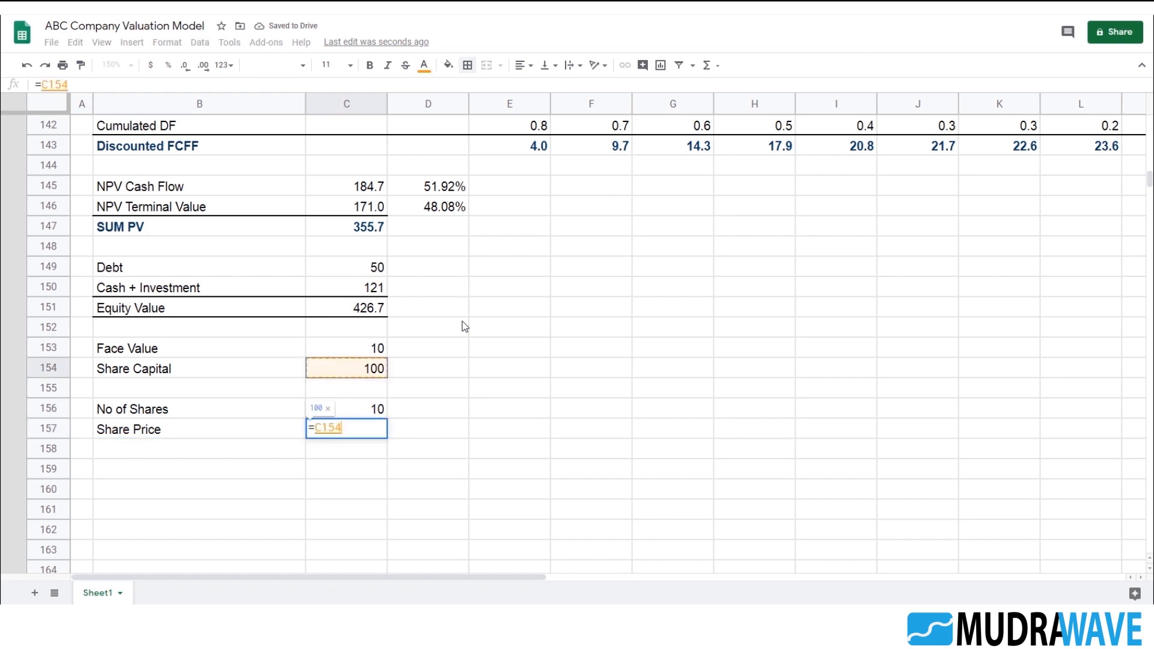
key("Up")
key("Up")
key("Up")
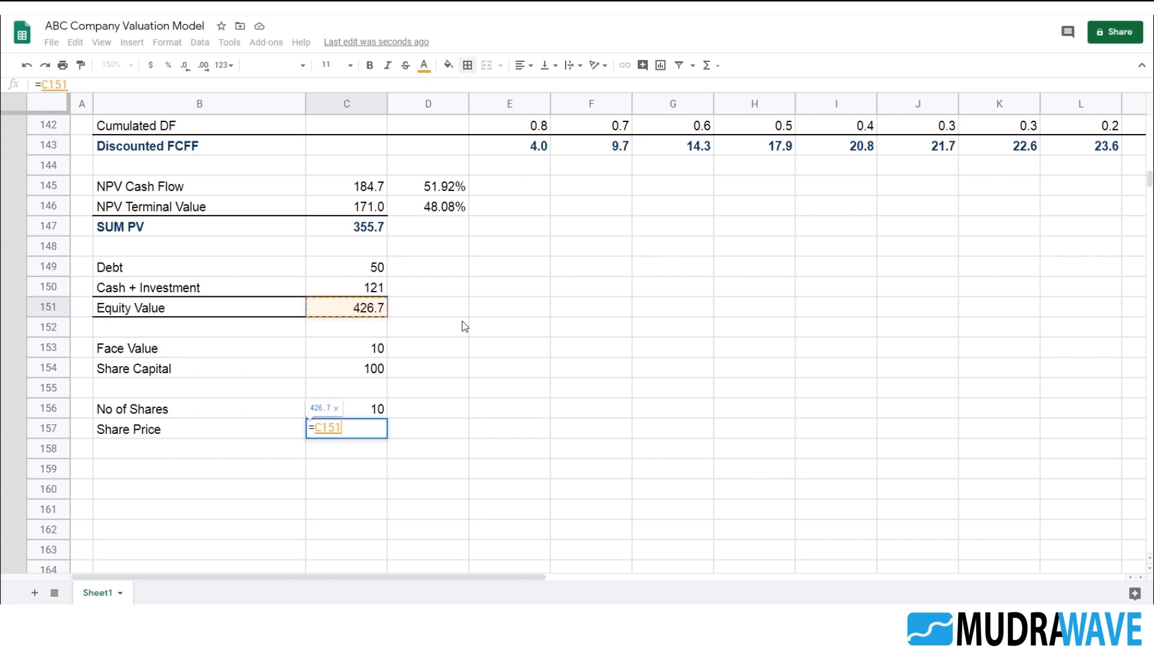
type("/")
key("Up")
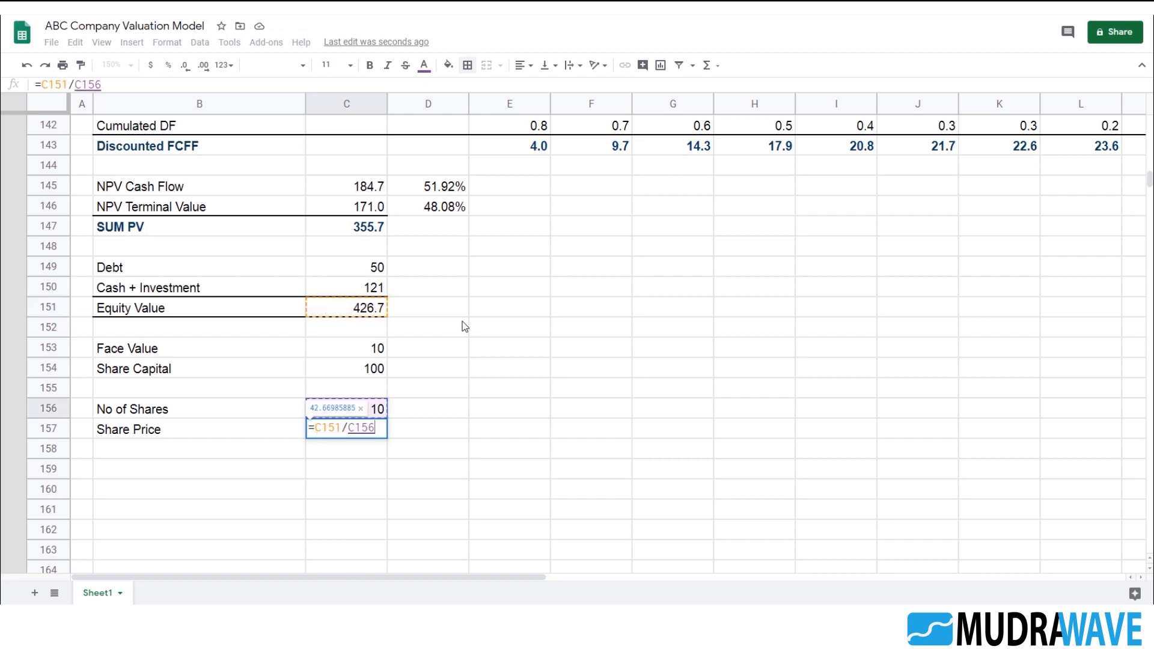
key("Return")
key("Up")
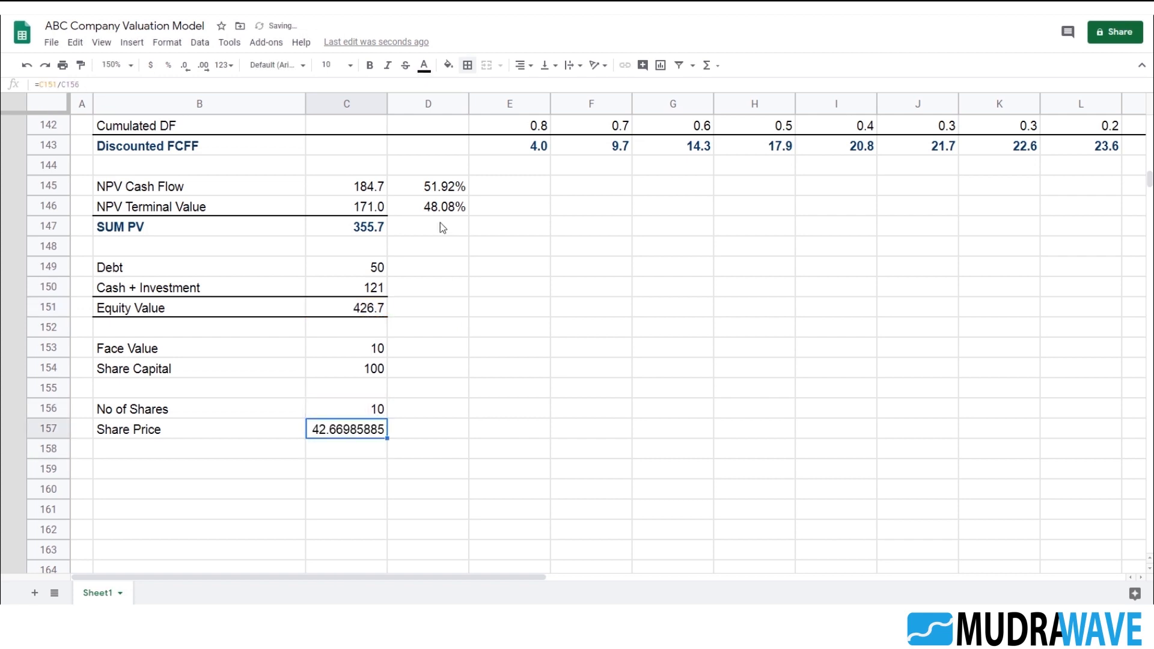
- Format the Share Price in C157 to show no decimal places
left_click(186, 68)
left_click(186, 67)
left_click(186, 68)
left_click(186, 67)
left_click(186, 67)
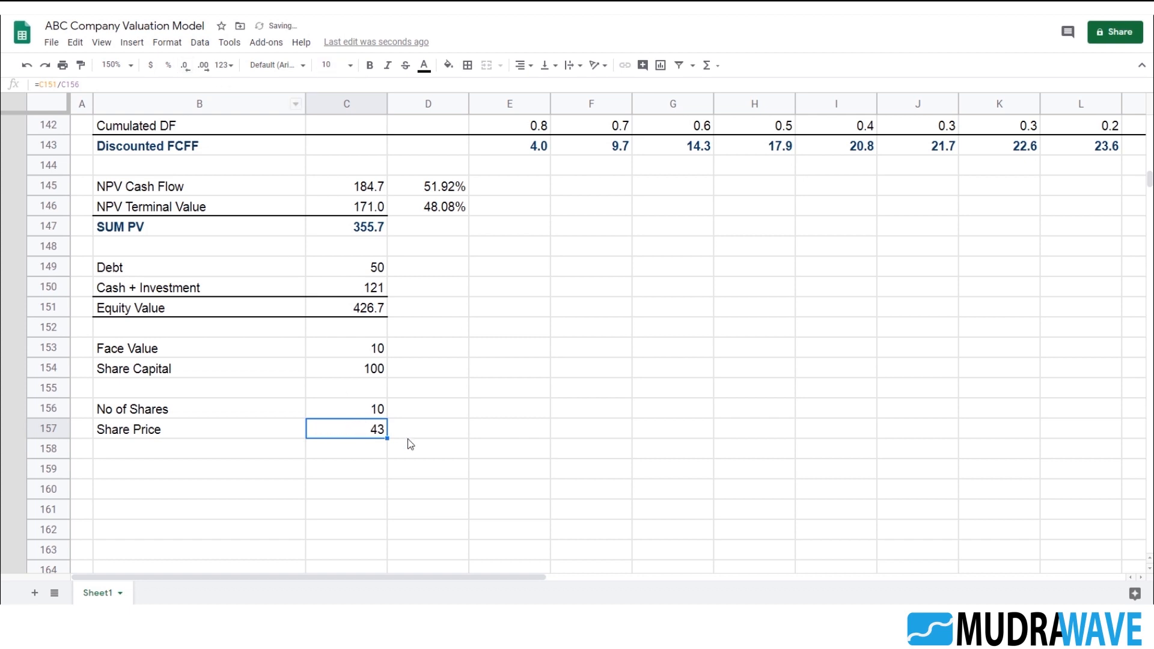
left_click(363, 352)
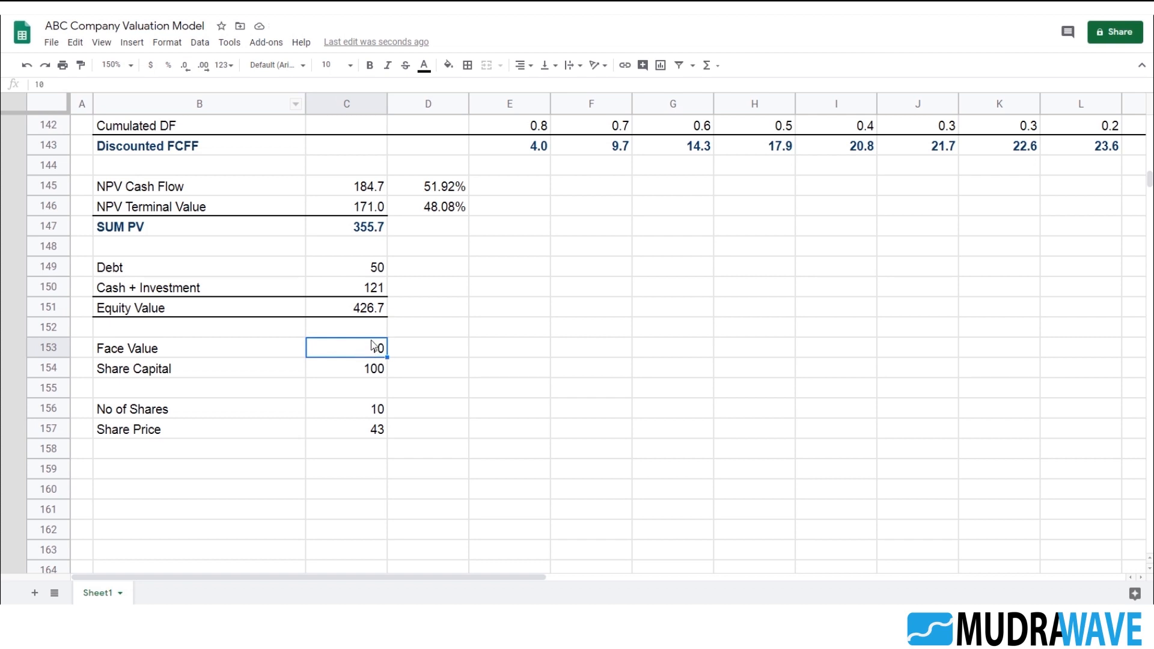
left_click(364, 432)
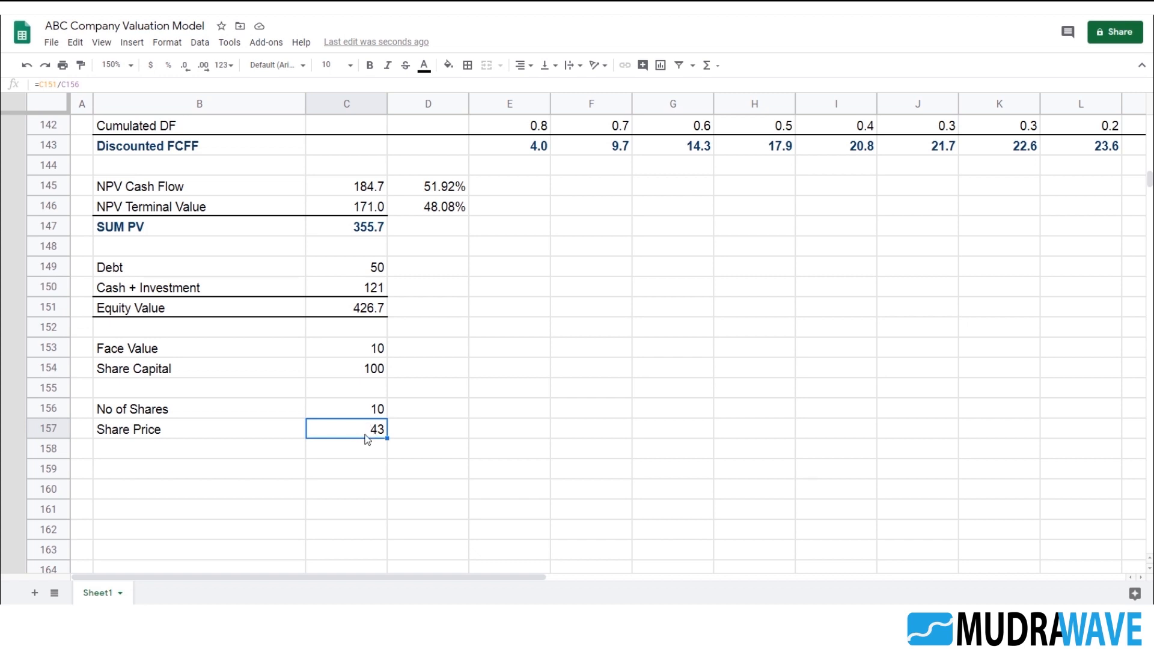
left_click(376, 353)
- List the company names Swiggey, Flipkart and Paytm in E153 to E155
left_click(522, 354)
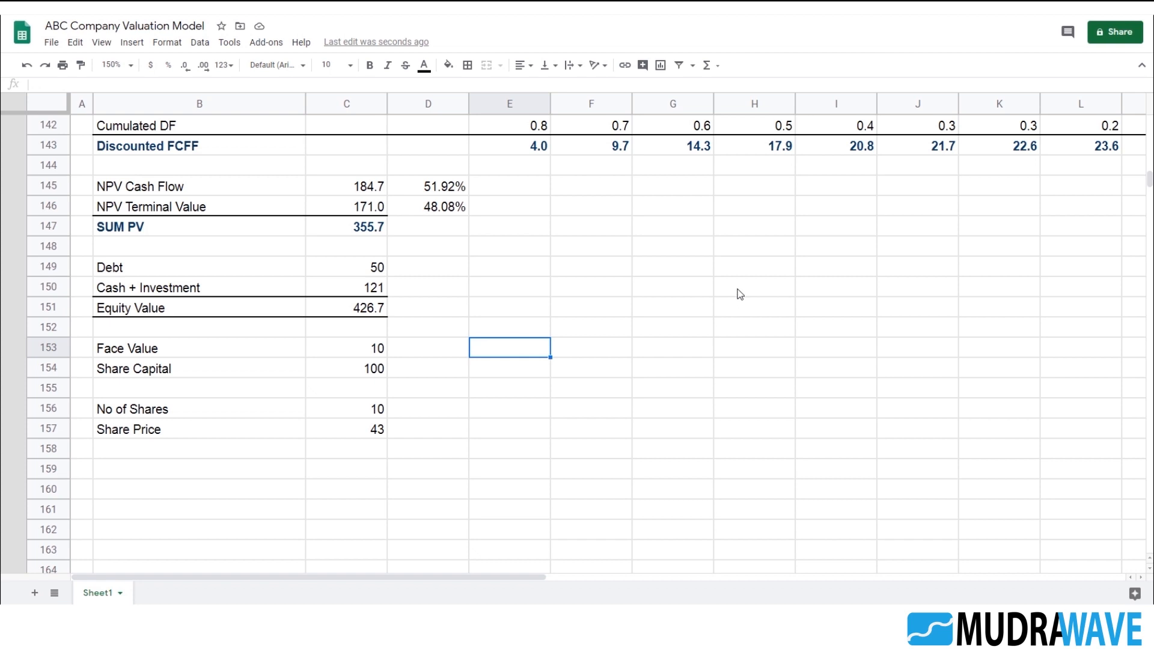
type("Swigge")
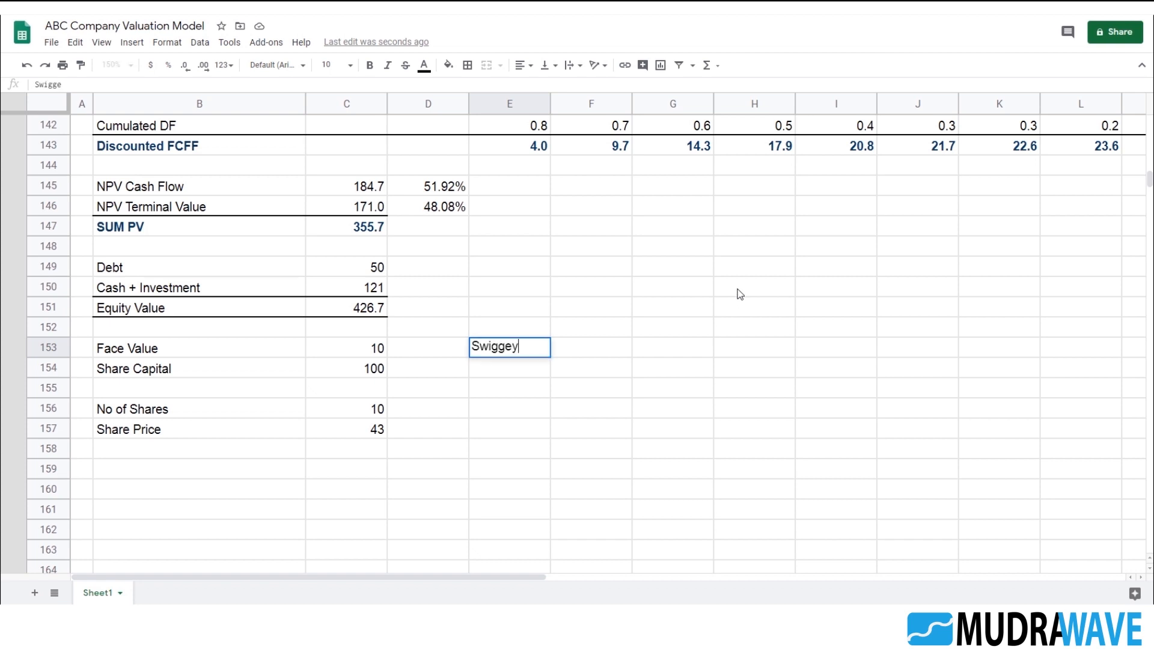
type("y")
key("Return")
type("Fipak")
key("BackSpace")
key("BackSpace")
key("BackSpace")
key("BackSpace")
type("lipkart")
key("Return")
type("Paytm")
key("Return")
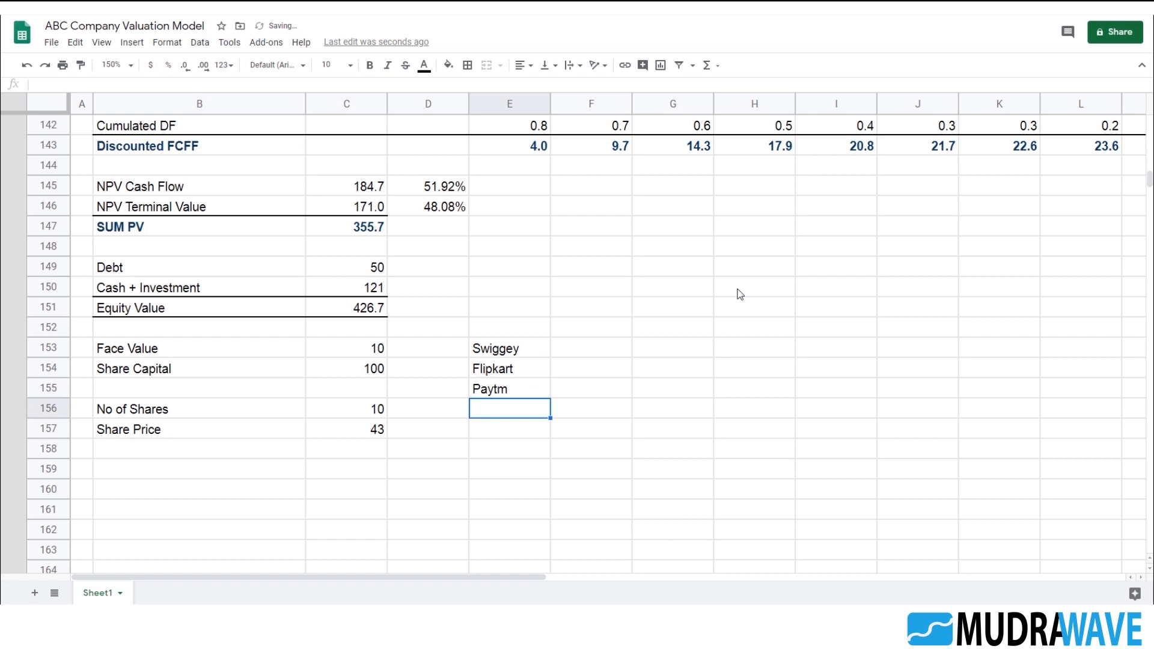
- Review the FCFF, WACC and discounted cash flow sections and compare the Equity Value in C151 with the company list
key("Up")
key("Up")
key("Up")
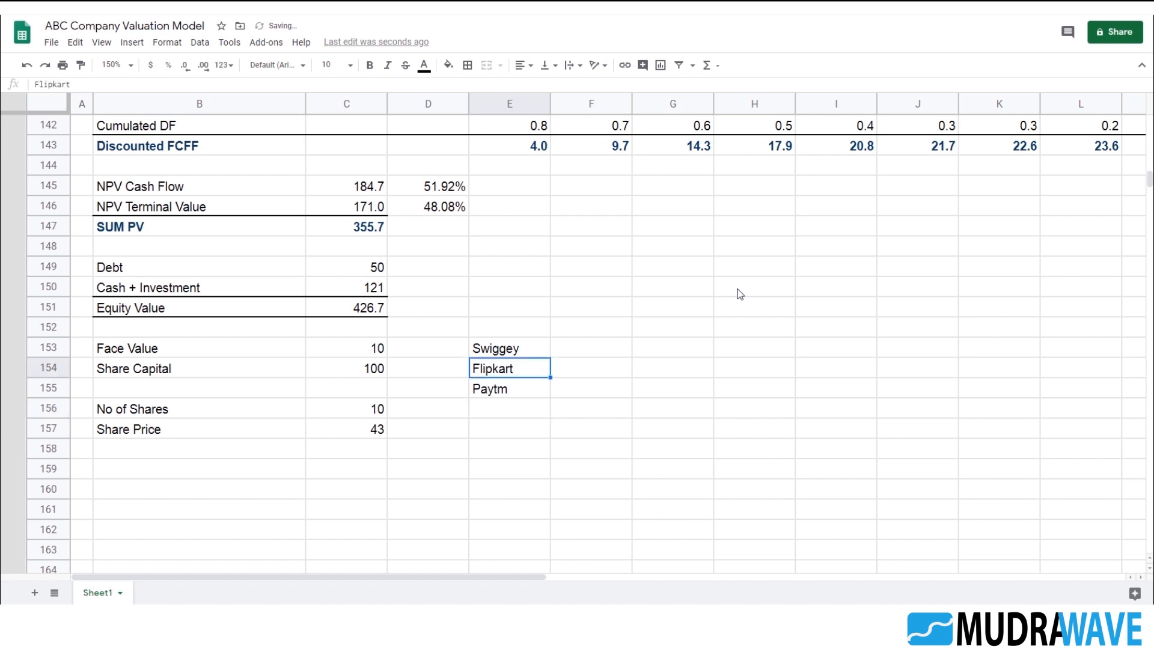
key("Right")
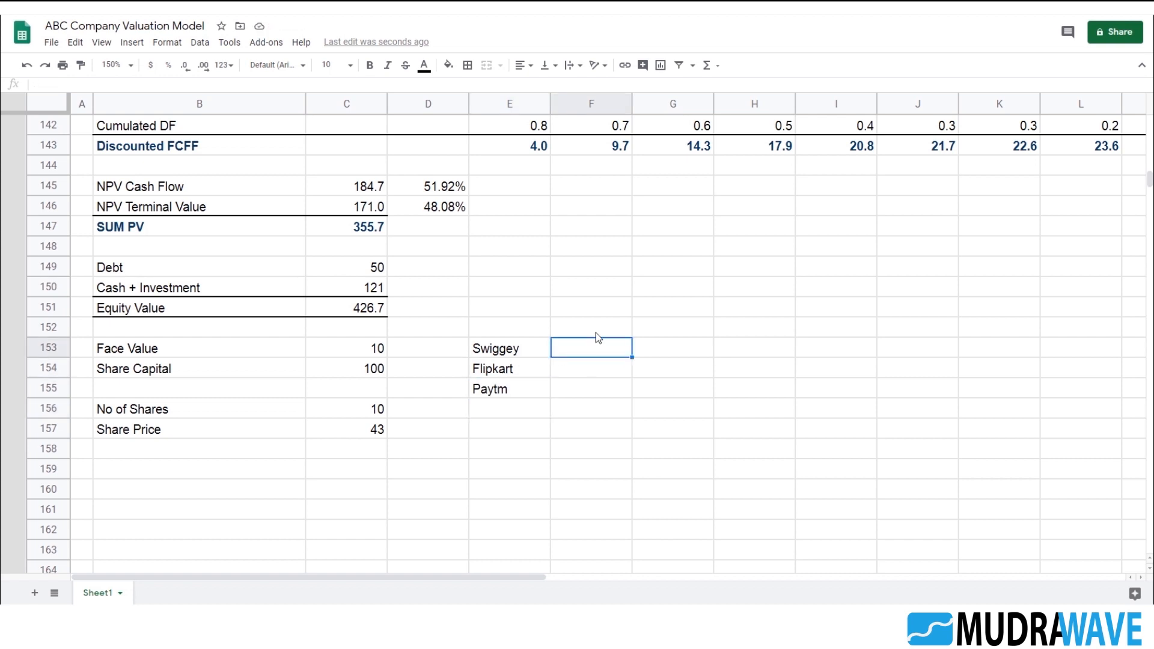
scroll(596, 333, "up", 5)
scroll(601, 343, "up", 15)
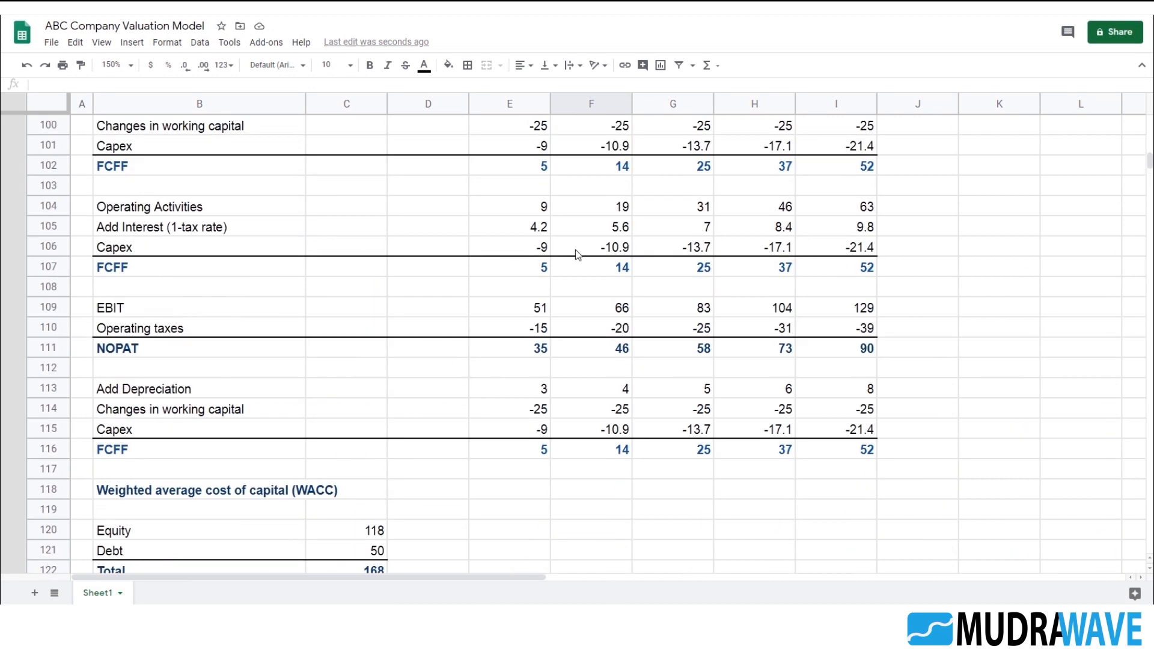
scroll(752, 312, "down", 15)
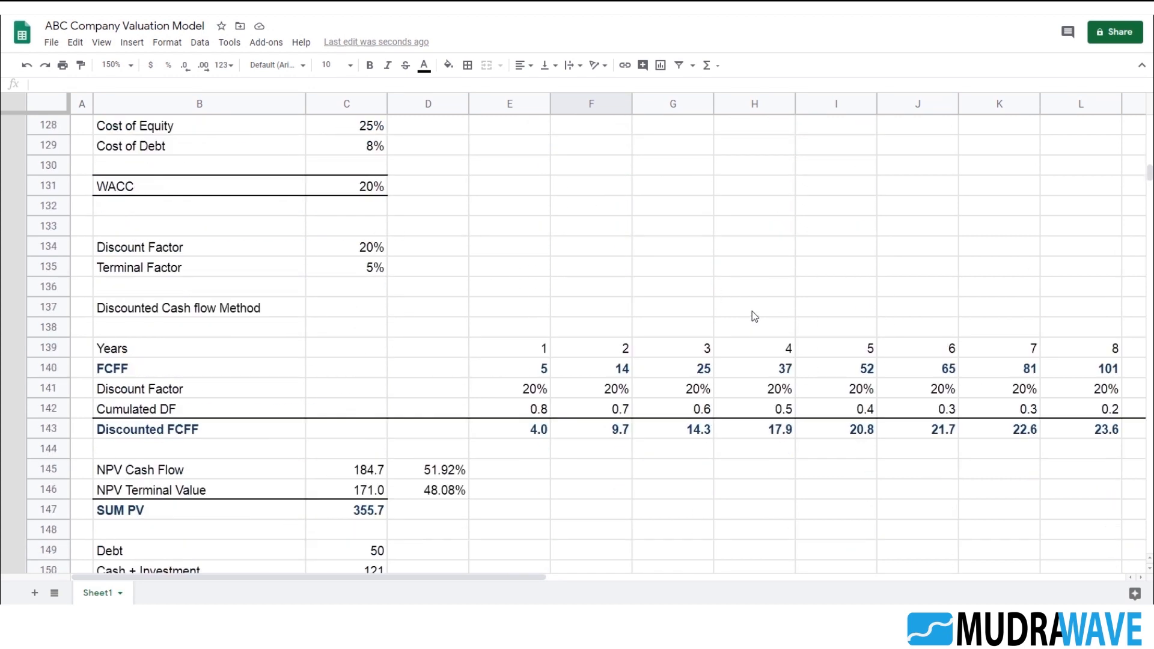
scroll(527, 308, "up", 1)
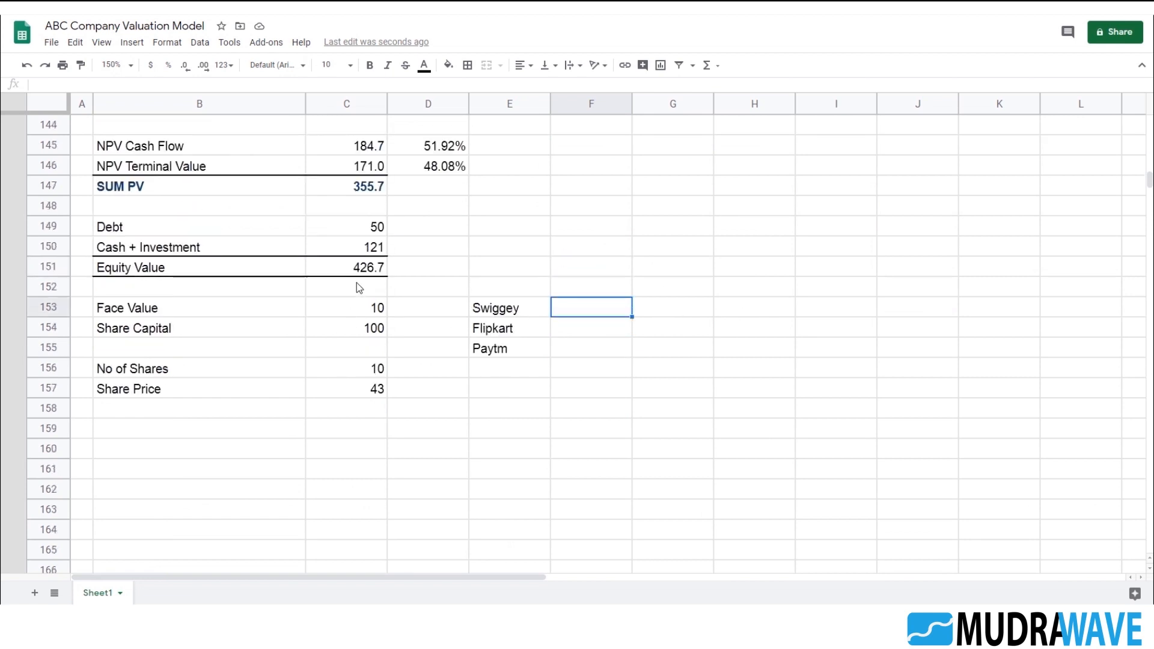
left_click(380, 265)
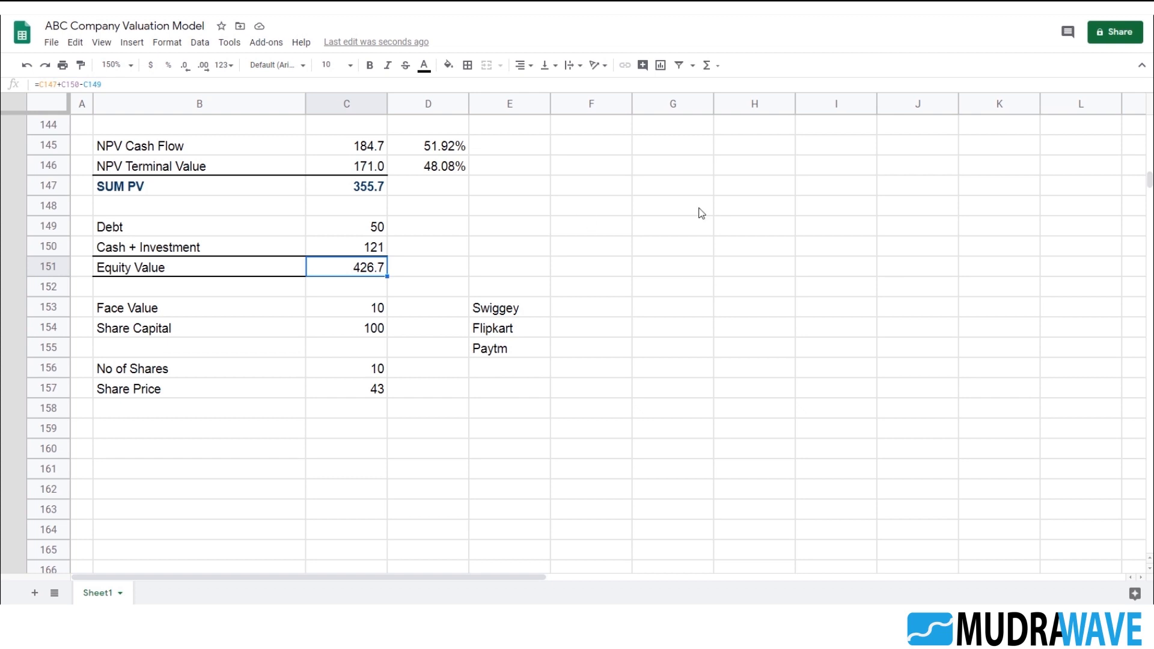
left_click(505, 313)
left_click(371, 271)
left_click(515, 314)
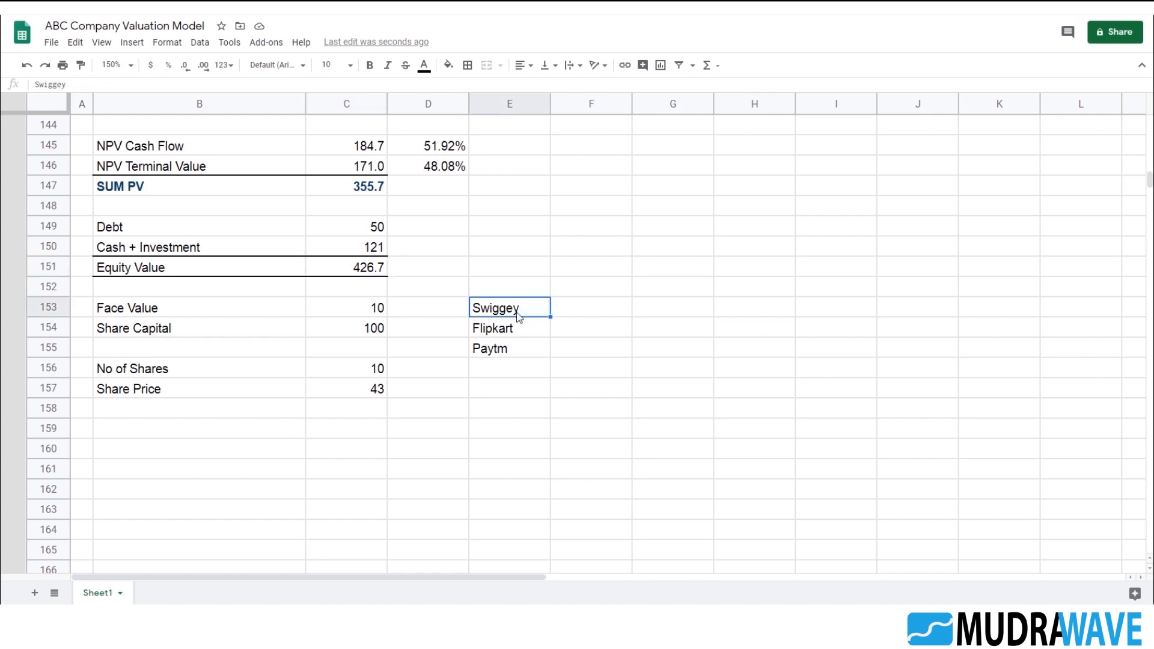
- Enter the company values 20000 for Swiggey, 150000 for Flipkart and 150000 for Paytm in F153 to F155
left_click(588, 309)
type("20000")
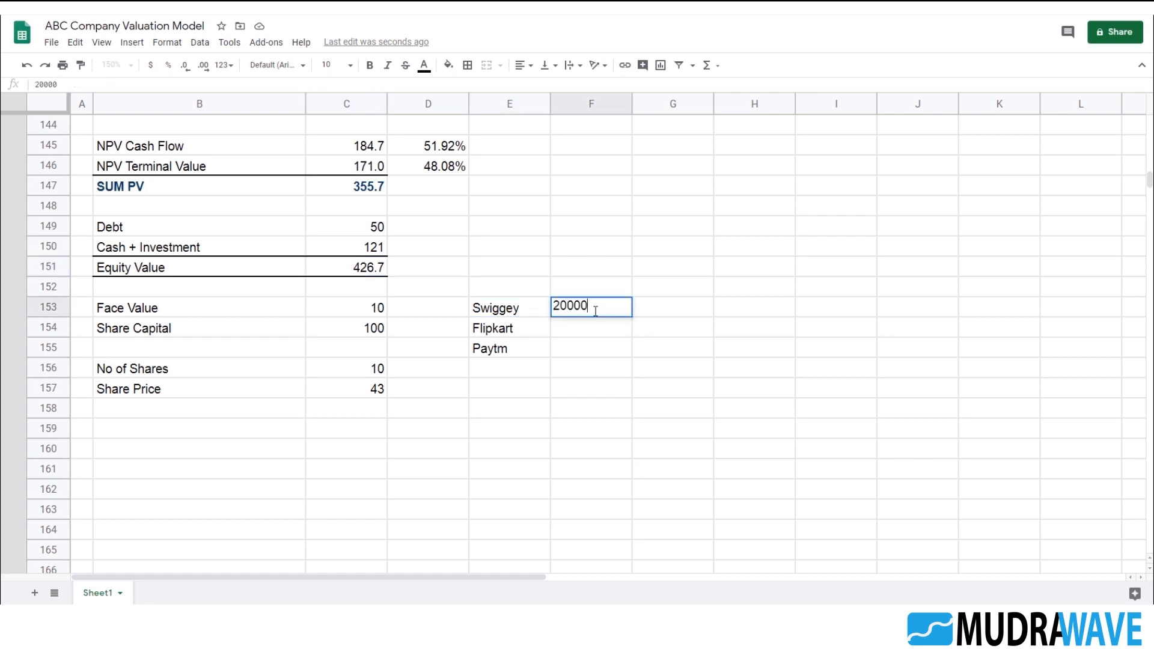
key("Return")
type("150000")
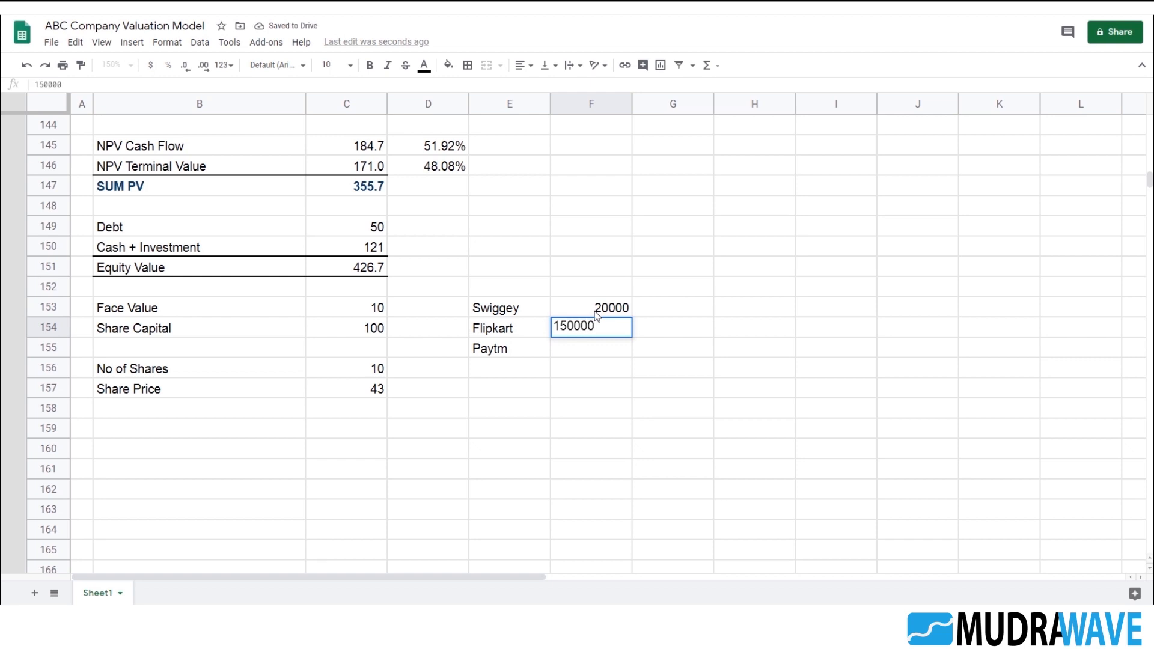
key("Return")
type("150000")
key("Return")
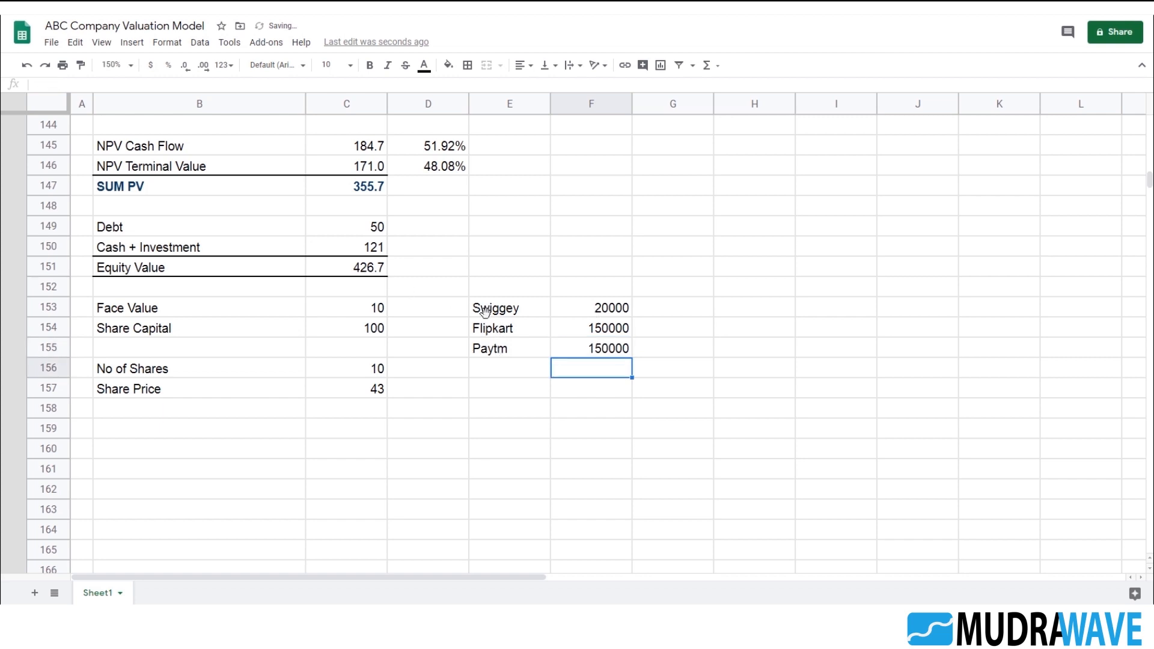
- Calculate 25% of the Equity Value in C160 with the formula =C151*25%
left_click(368, 271)
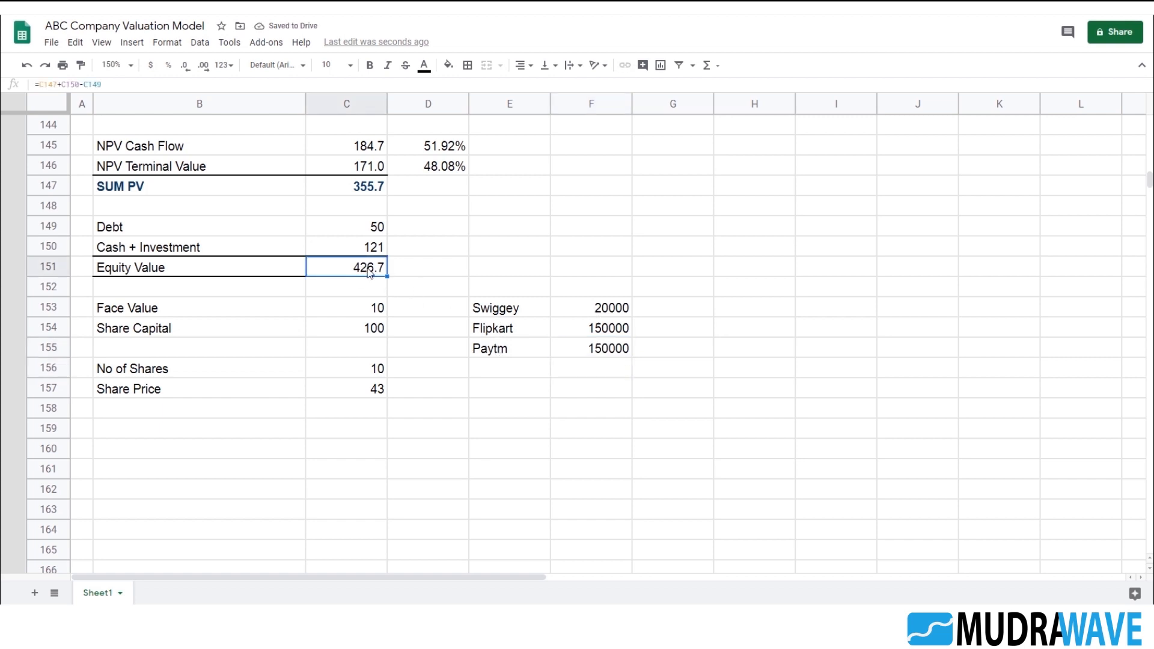
left_click(358, 452)
type("=")
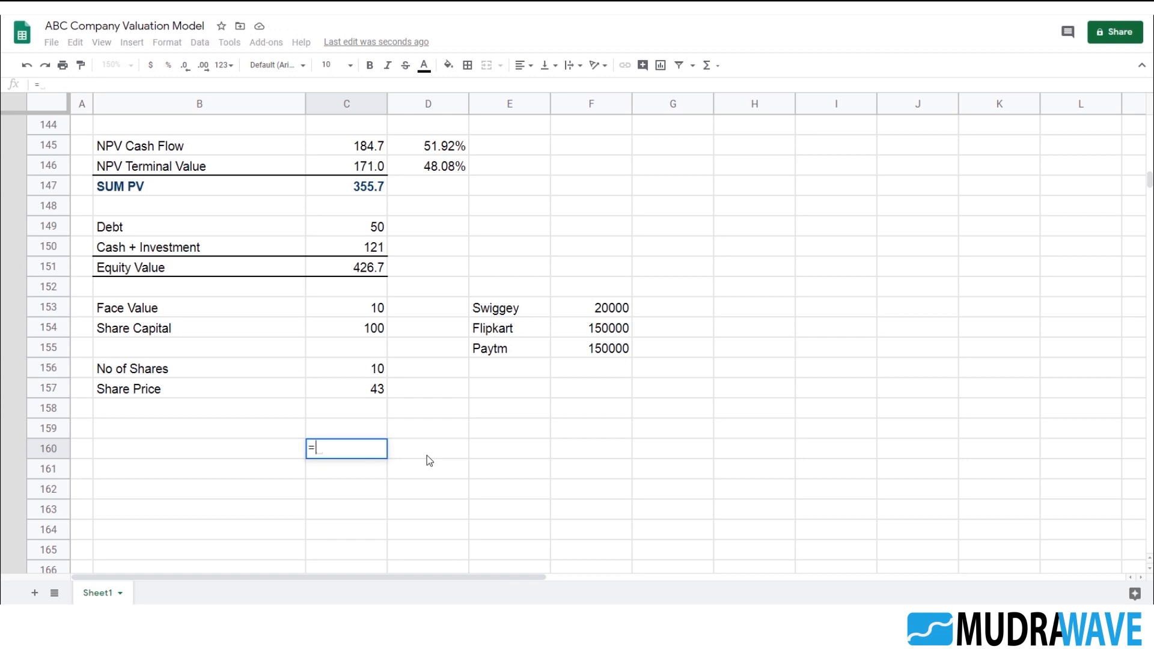
key("Up")
key("Up")
key("Up")
key("Up")
key("Up")
key("Up")
key("Up")
key("Up")
key("Up")
type("*25%")
key("Return")
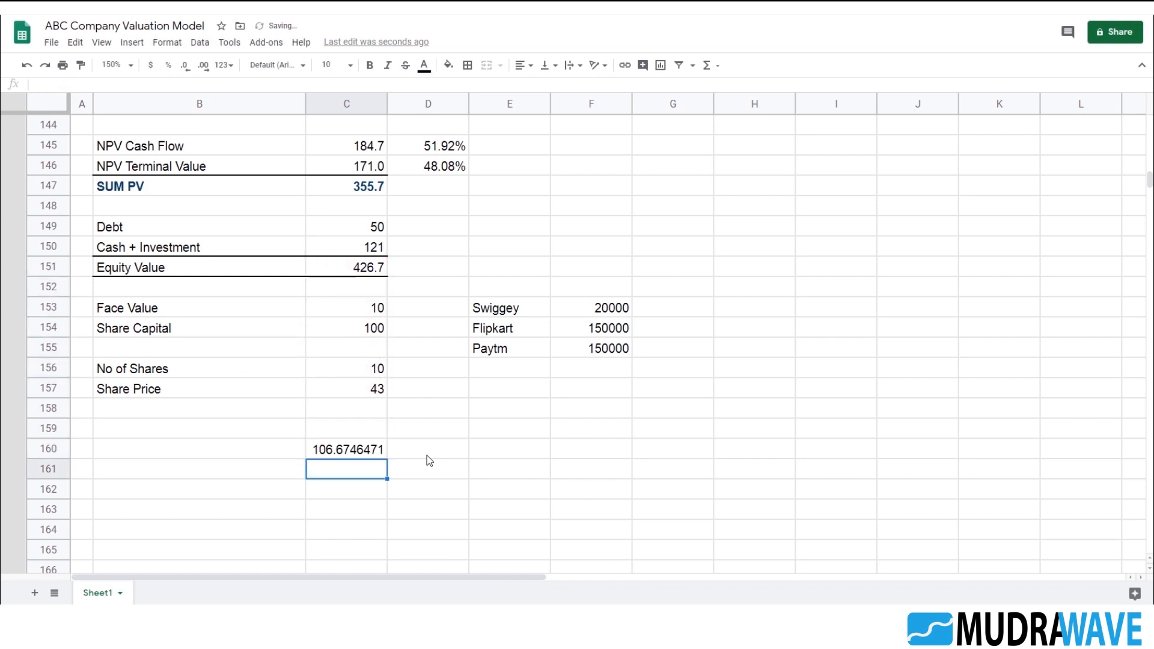
key("Up")
- Review the valuation from the WACC inputs and Discounted Cash flow Method through Equity Value, Share Price and the 25% calculation
scroll(332, 312, "up", 2)
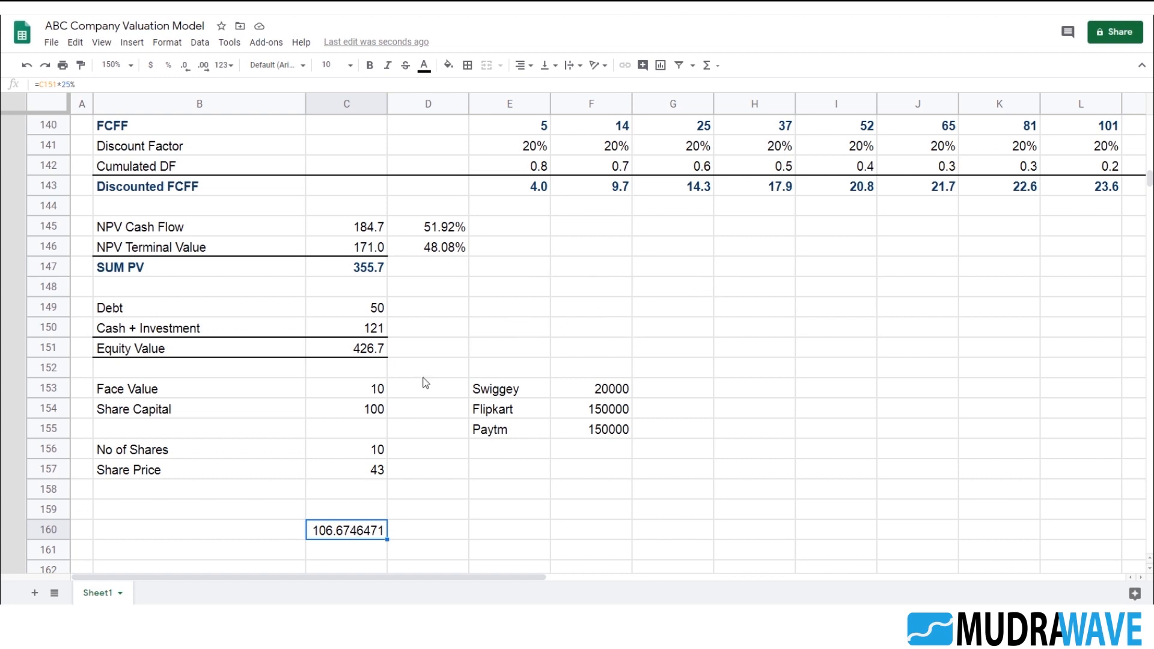
scroll(389, 460, "down", 1)
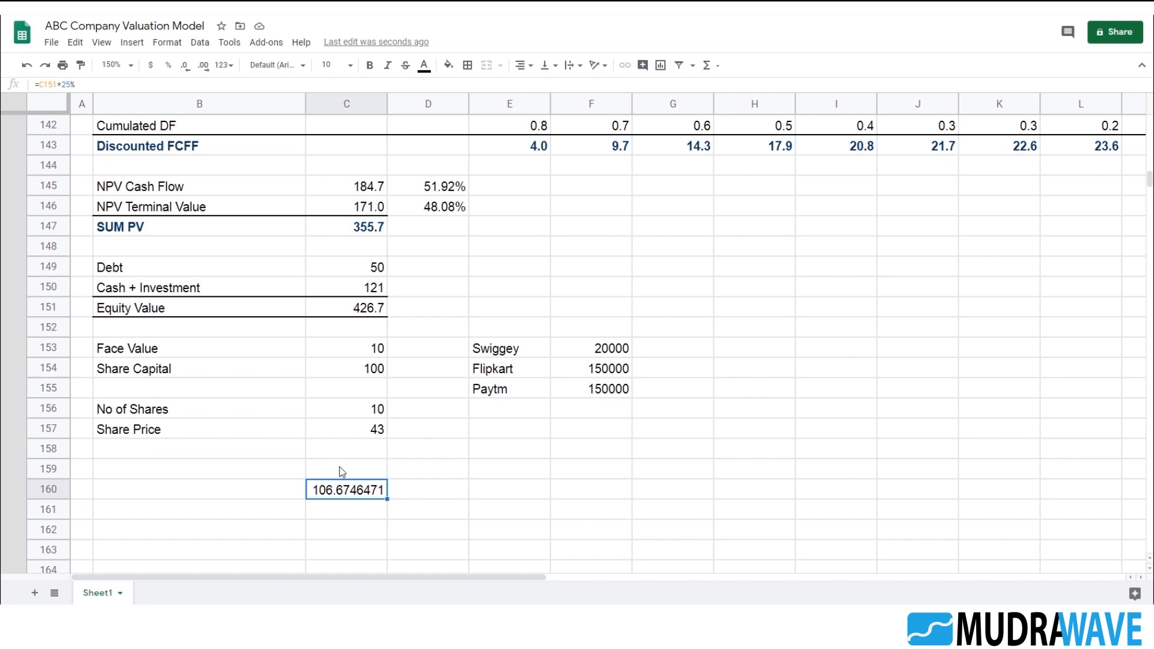
scroll(456, 435, "up", 4)
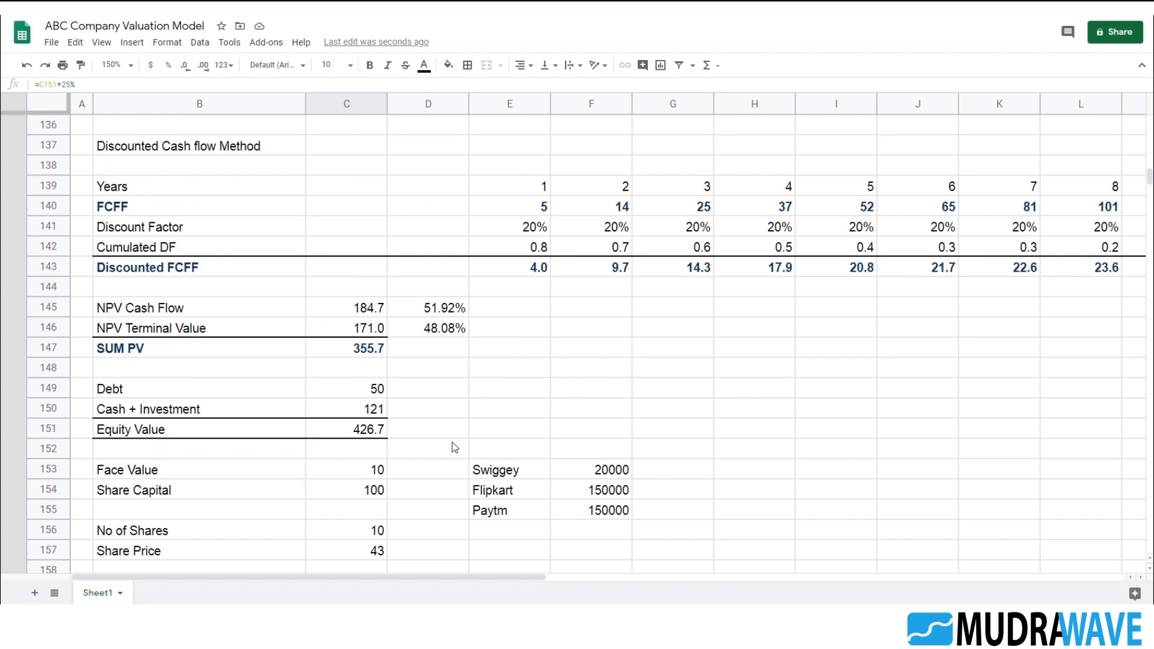
scroll(455, 431, "down", 3)
scroll(454, 434, "up", 1)
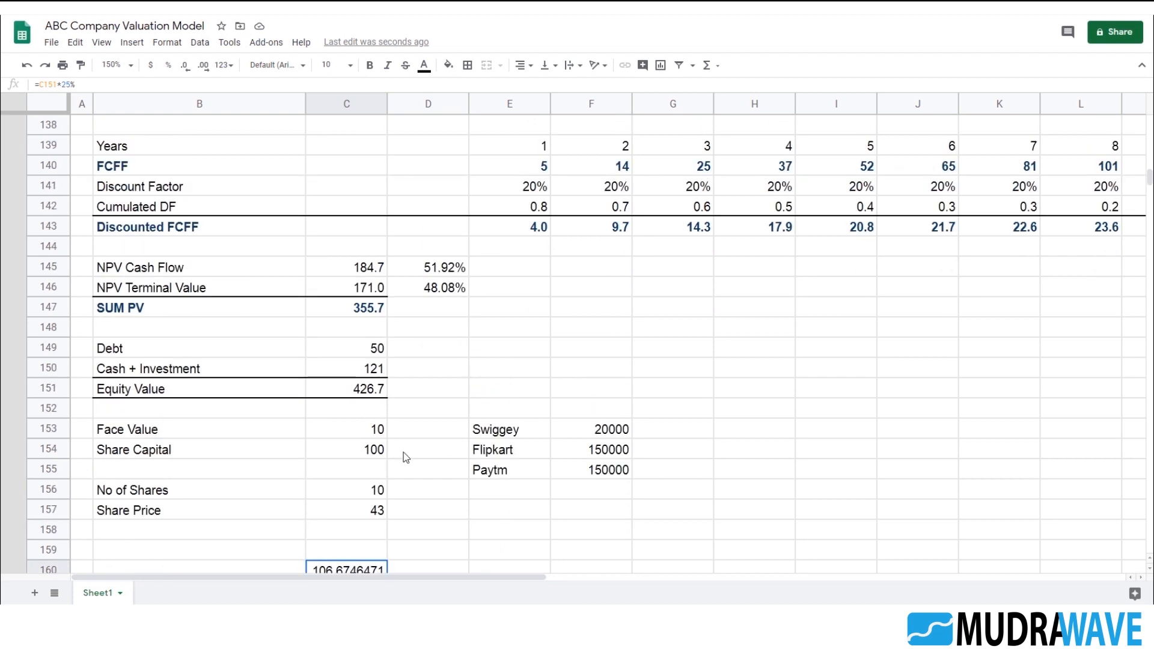
left_click(360, 377)
left_click(366, 389)
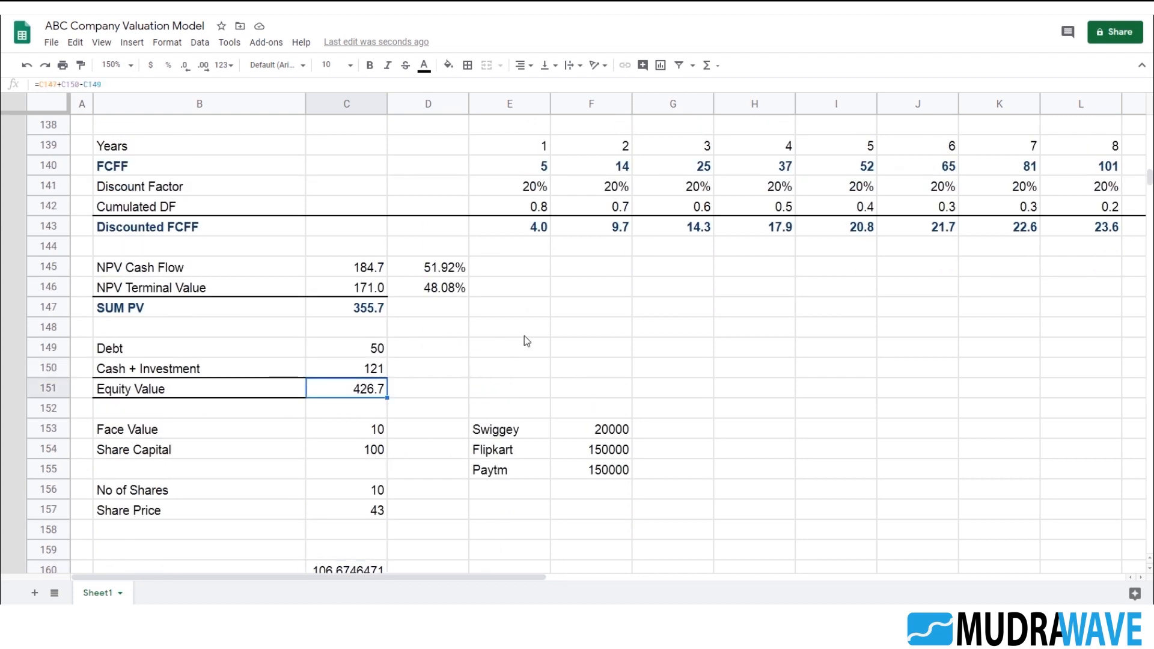
left_click(497, 392)
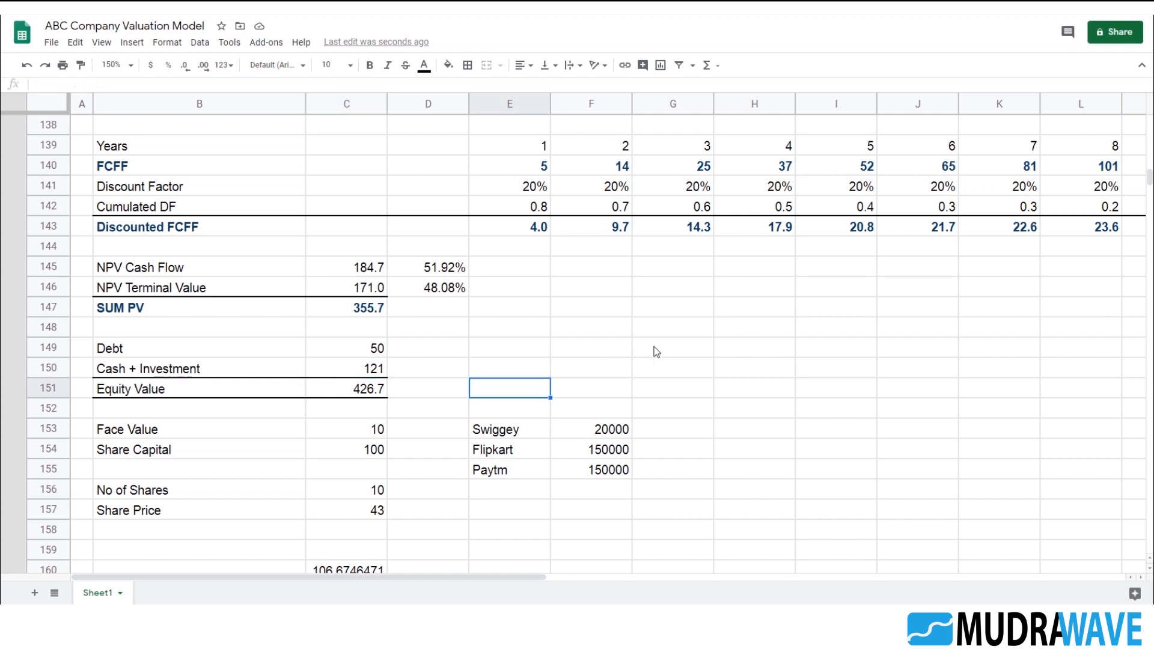
scroll(420, 415, "up", 3)
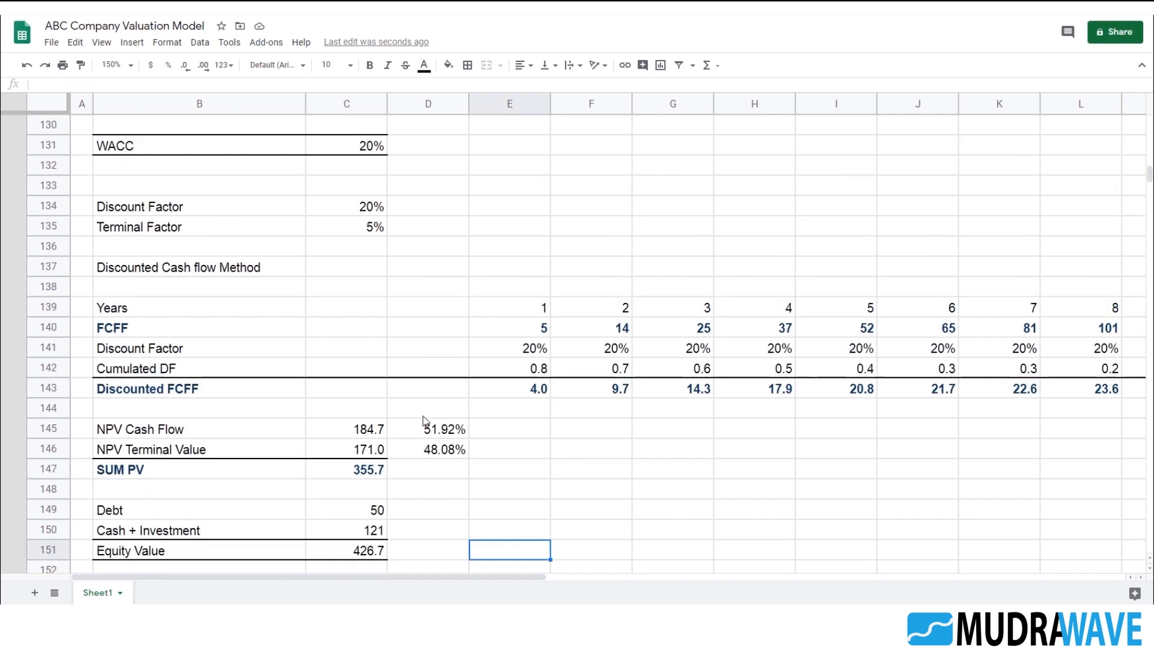
scroll(385, 447, "up", 3)
scroll(389, 449, "down", 2)
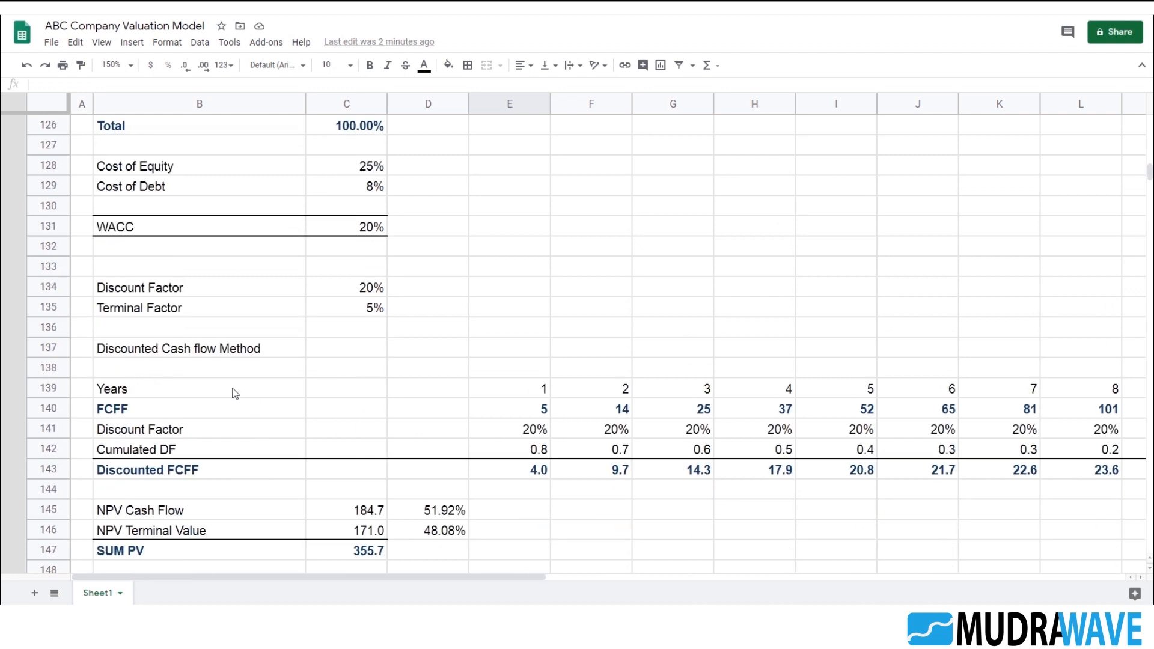
left_click(227, 352)
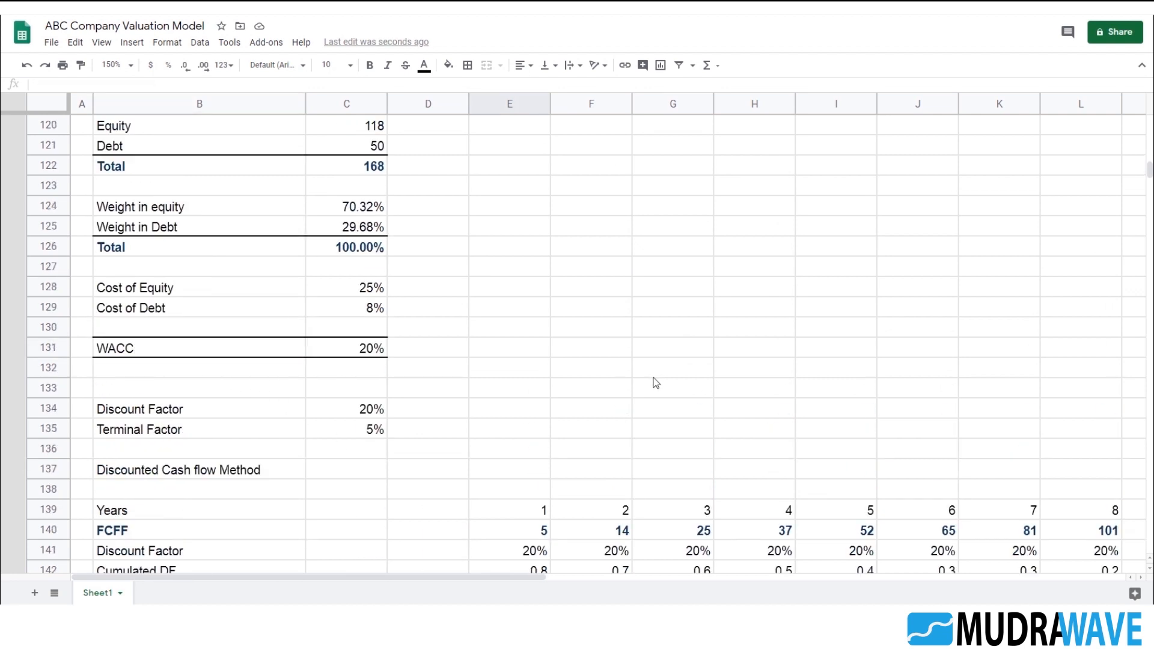
scroll(653, 383, "down", 3)
scroll(544, 368, "up", 3)
scroll(547, 371, "up", 3)
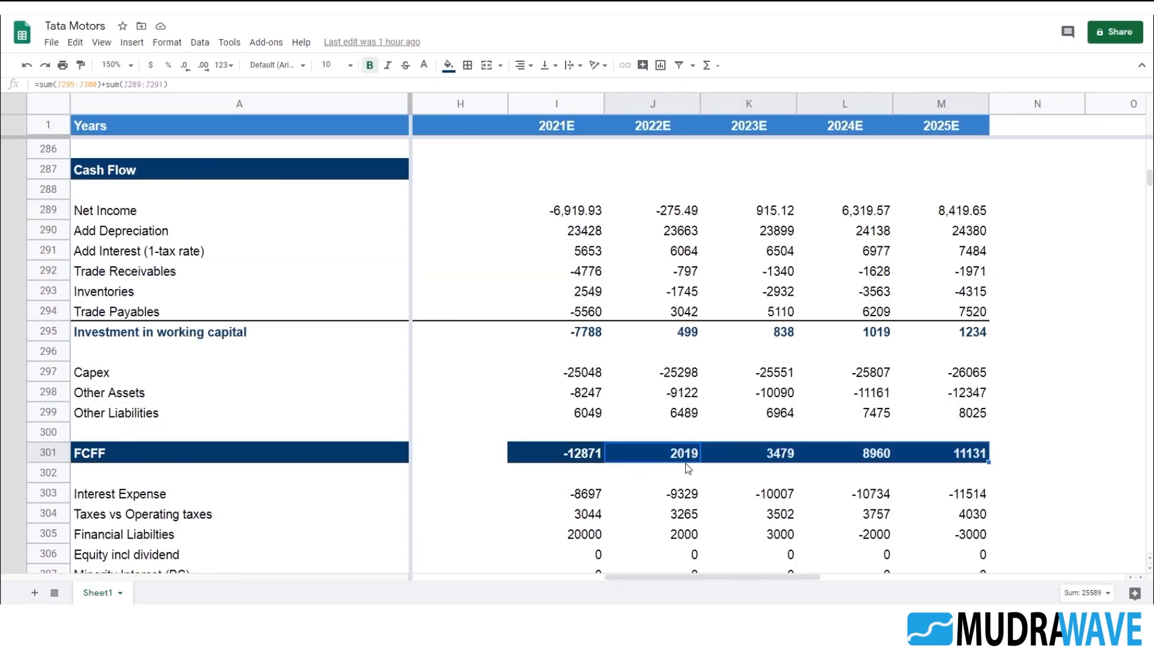
- Switch to the Tata Motors spreadsheet and examine its Cash Flow rows leading to FCFF, including Add Depreciation
left_click(619, 355)
left_click(150, 231)
scroll(209, 274, "up", 1)
scroll(503, 366, "down", 1)
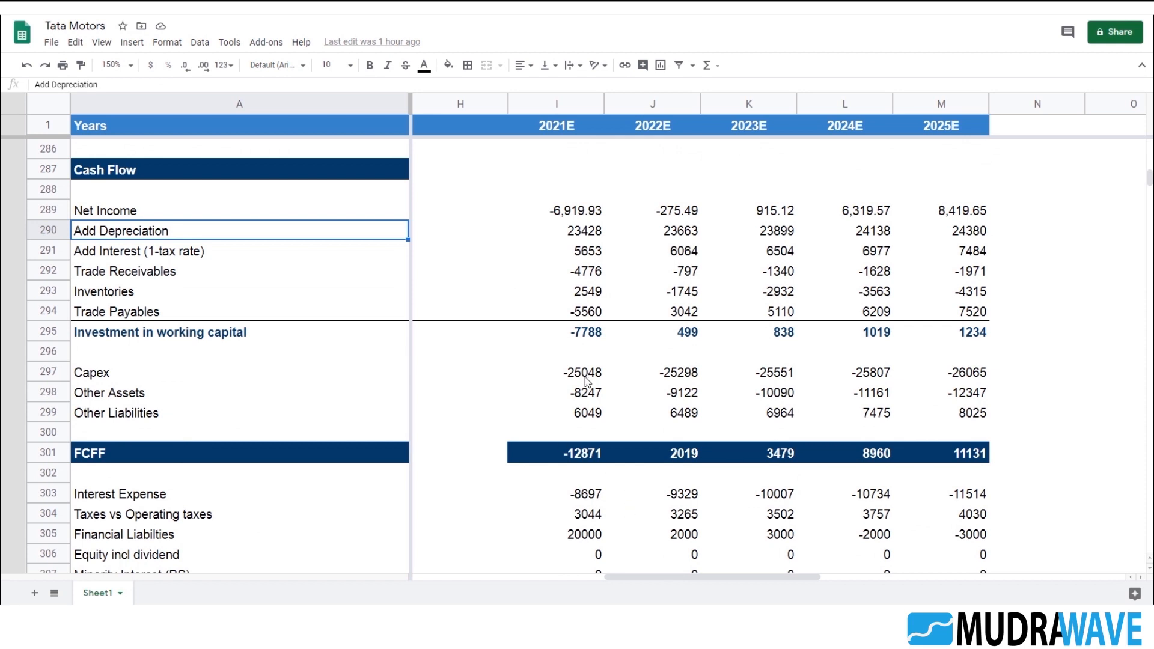
- Examine the Capex, Other Assets and Other Liabilities rows of the Cash Flow section and the formulas behind their 2021E figures
left_click(110, 370)
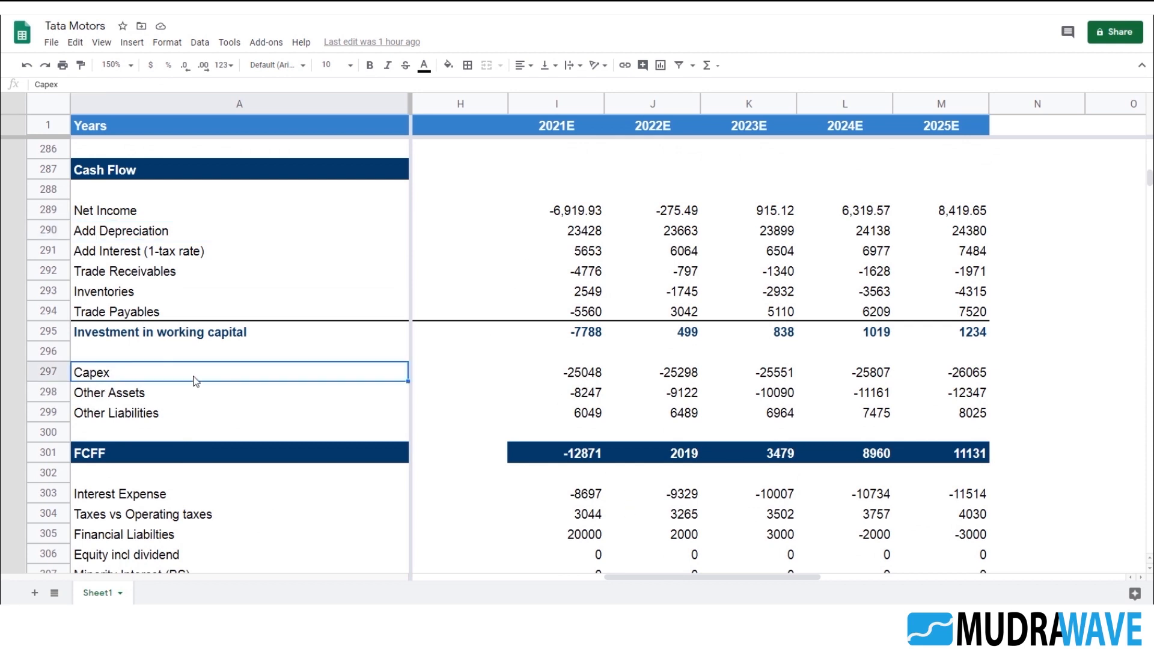
left_click(561, 379)
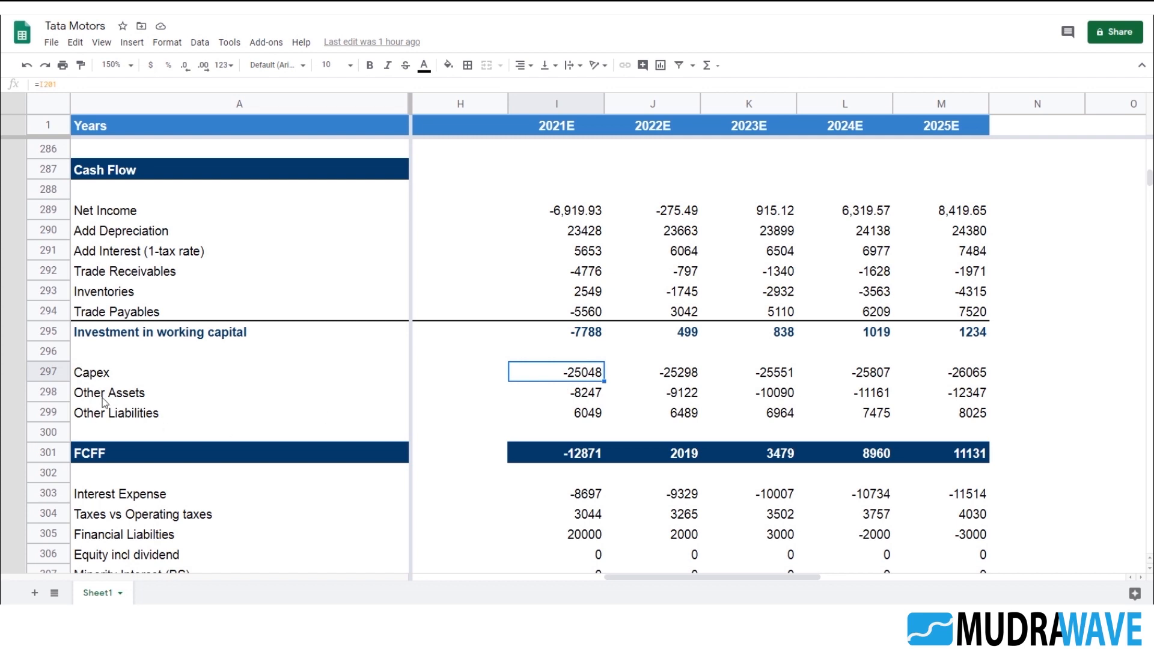
left_click_drag(110, 398, 147, 414)
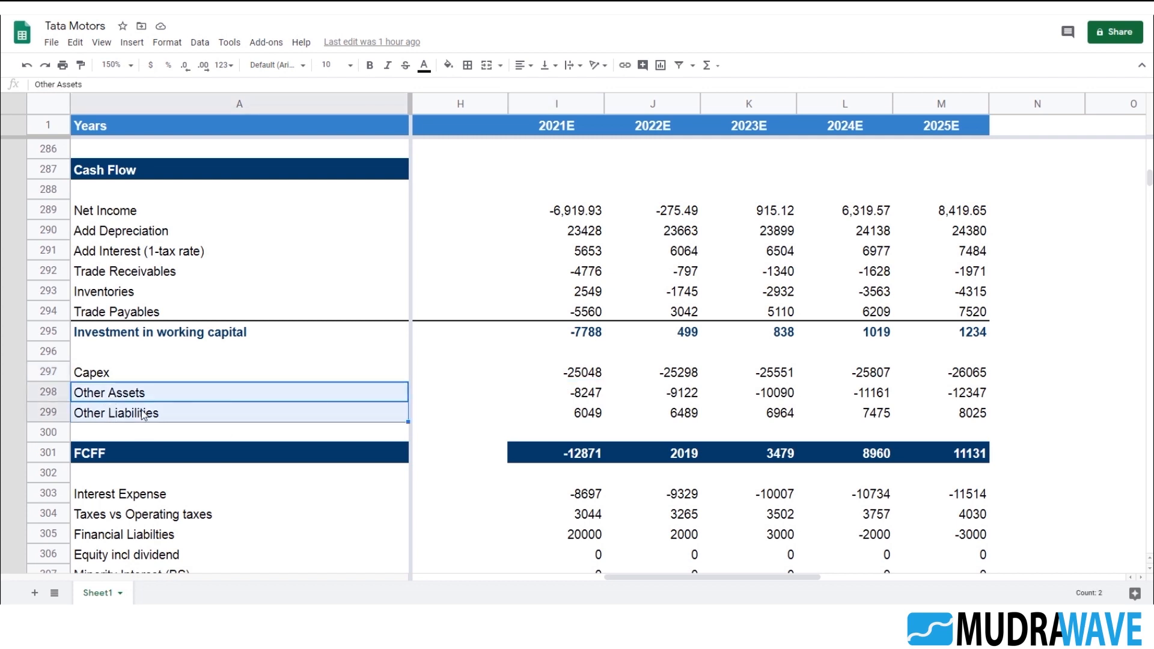
left_click(586, 396)
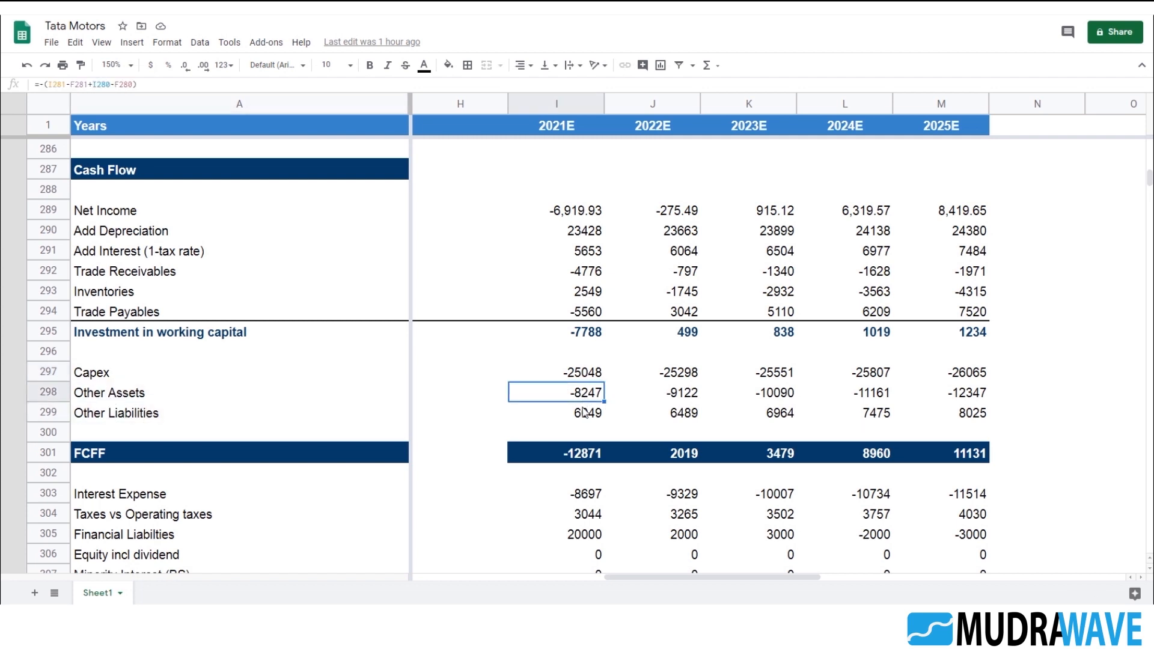
scroll(588, 417, "up", 4)
- Switch to the ABC Company Valuation Model and review its FCFF calculation built from Net Income
scroll(587, 417, "up", 2)
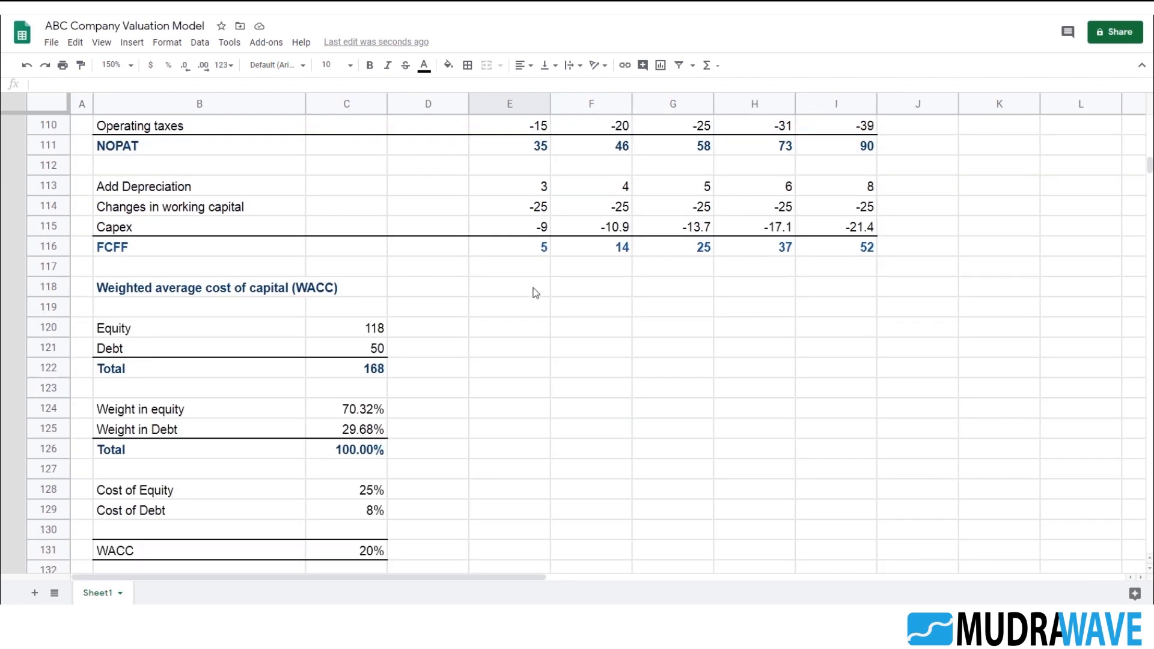
scroll(548, 349, "up", 7)
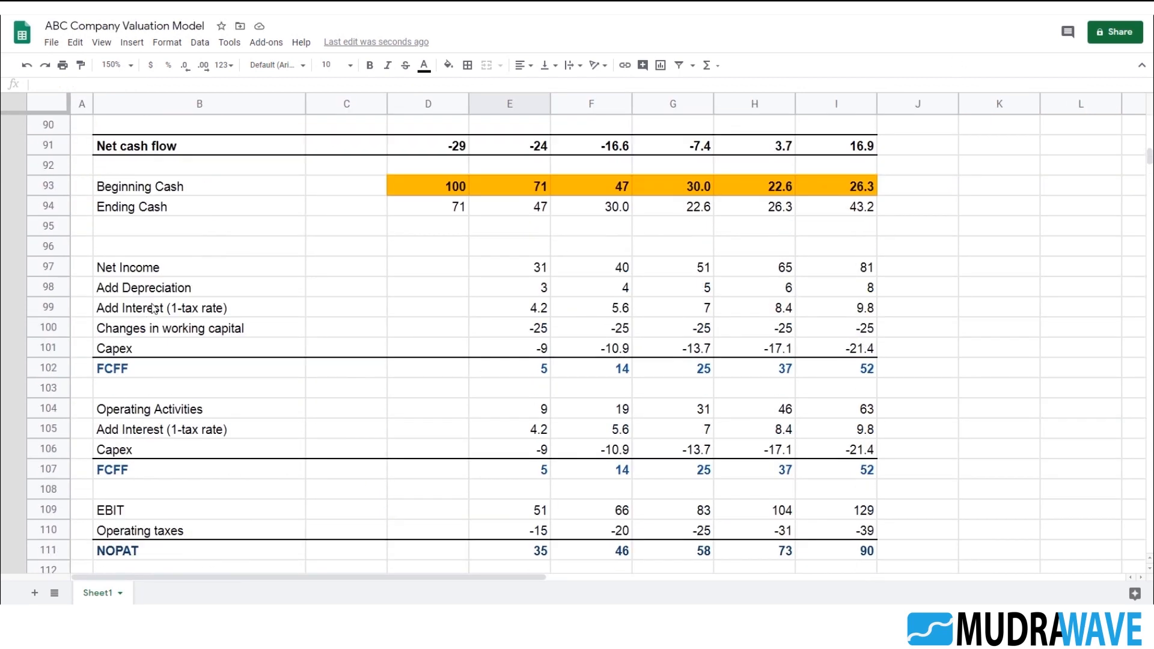
left_click(126, 378)
left_click(533, 374)
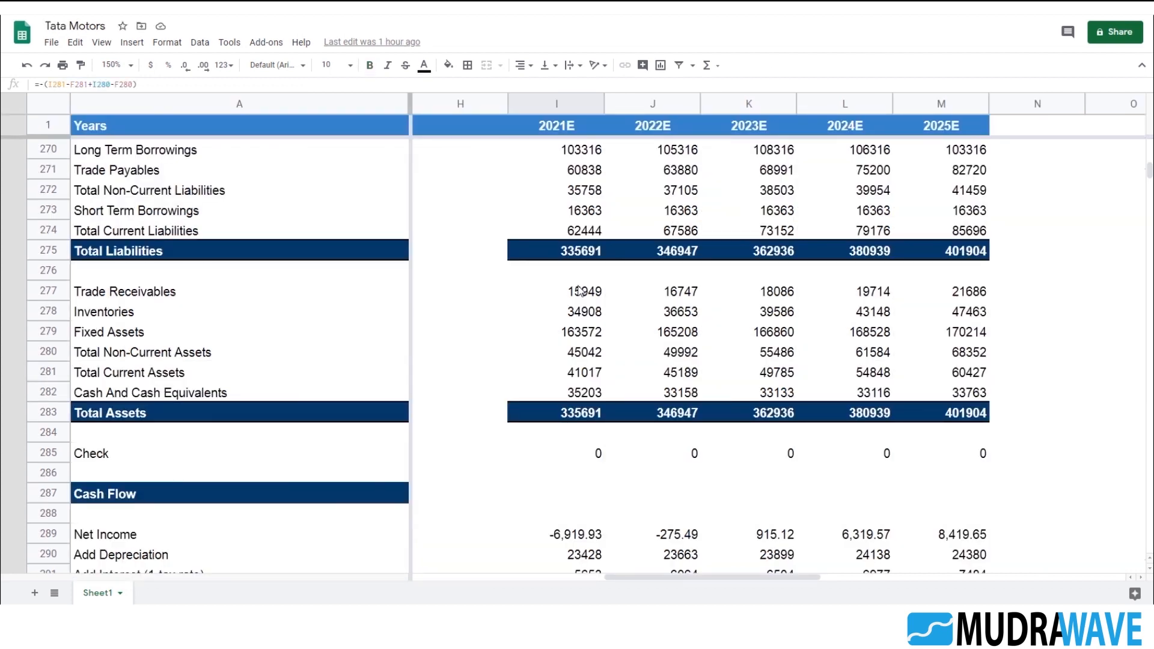
- Return to the Tata Motors spreadsheet and trace the 2021E Other Assets cash flow formula against the balance sheet asset rows
left_click(578, 309)
scroll(601, 360, "up", 2)
scroll(610, 359, "down", 6)
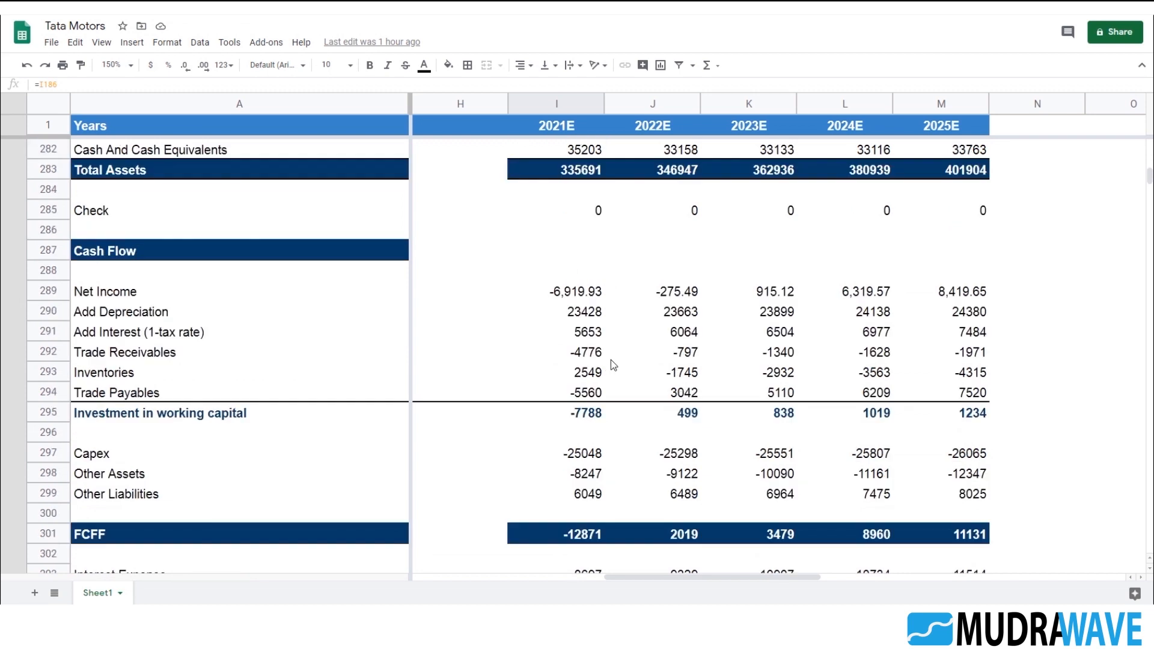
left_click_drag(146, 296, 301, 482)
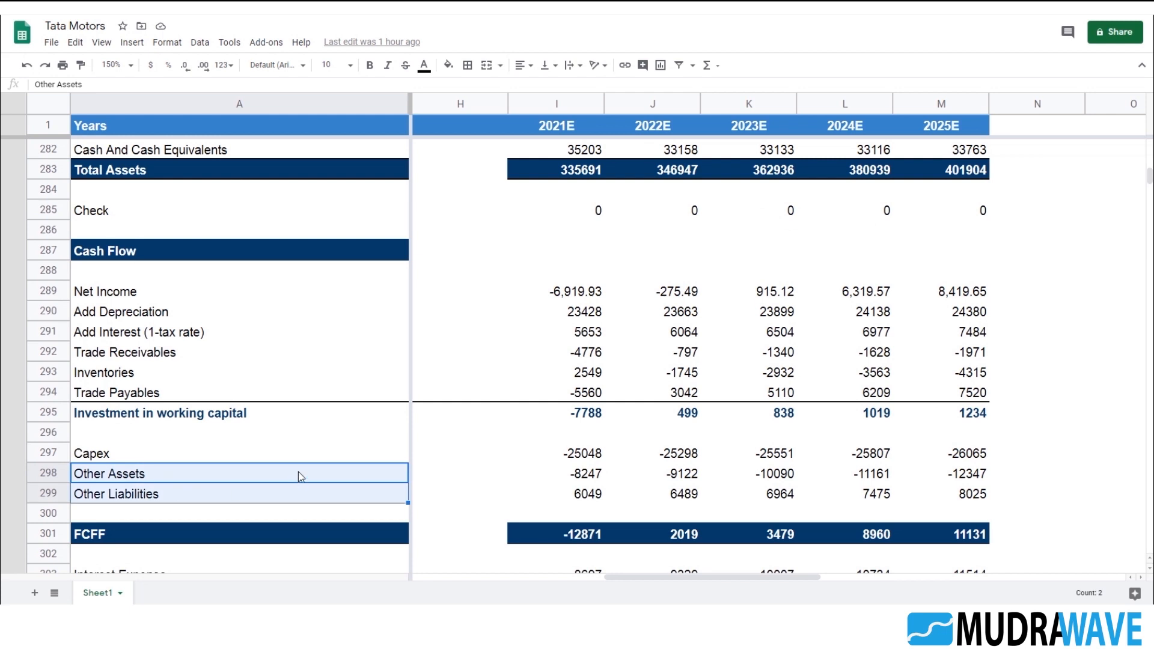
left_click(586, 479)
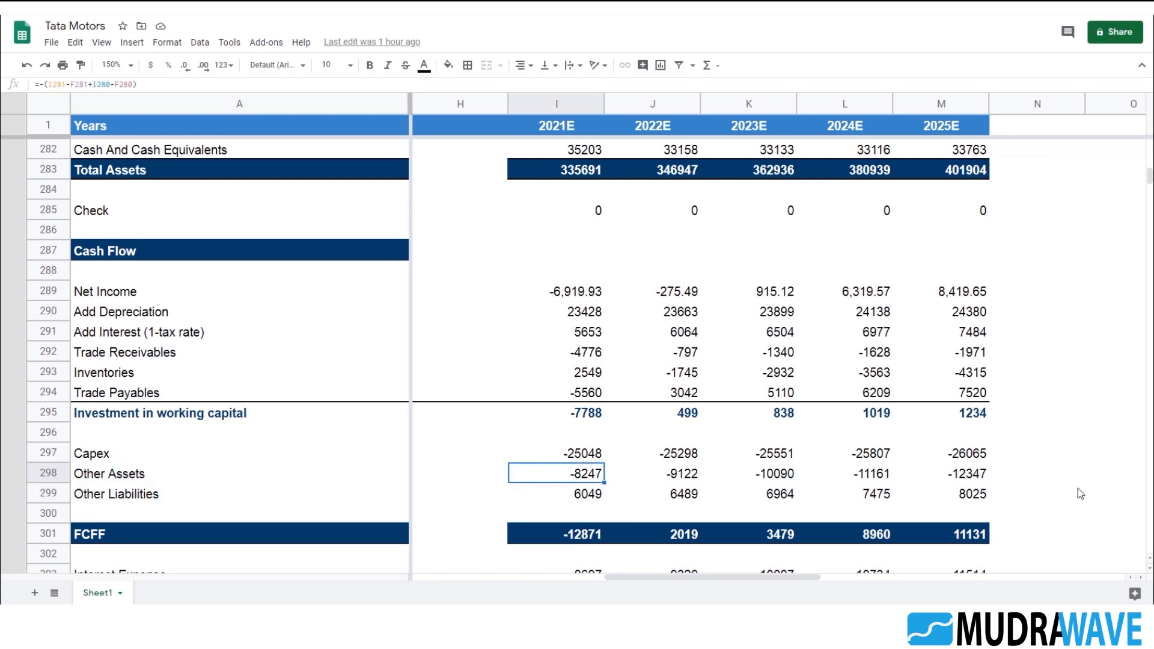
- Inspect the 2022E FCFF formula and the rows from FCFF through Net Cash Flow to Ending Cash
scroll(611, 511, "down", 1)
left_click(680, 496)
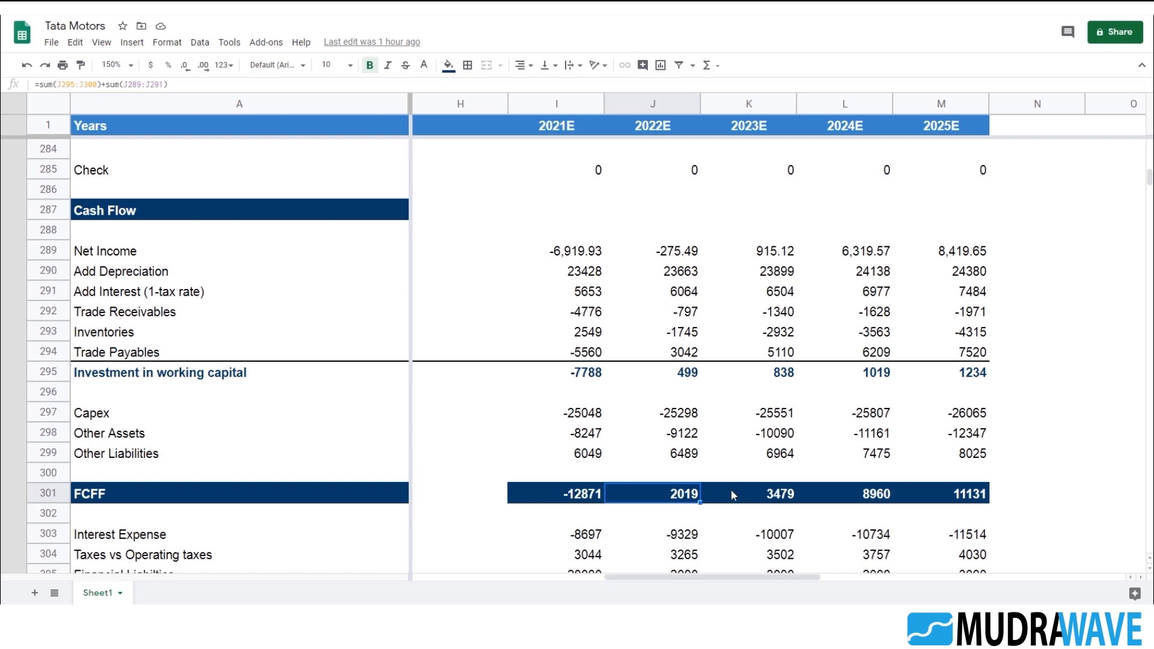
scroll(731, 489, "down", 2)
scroll(735, 402, "down", 2)
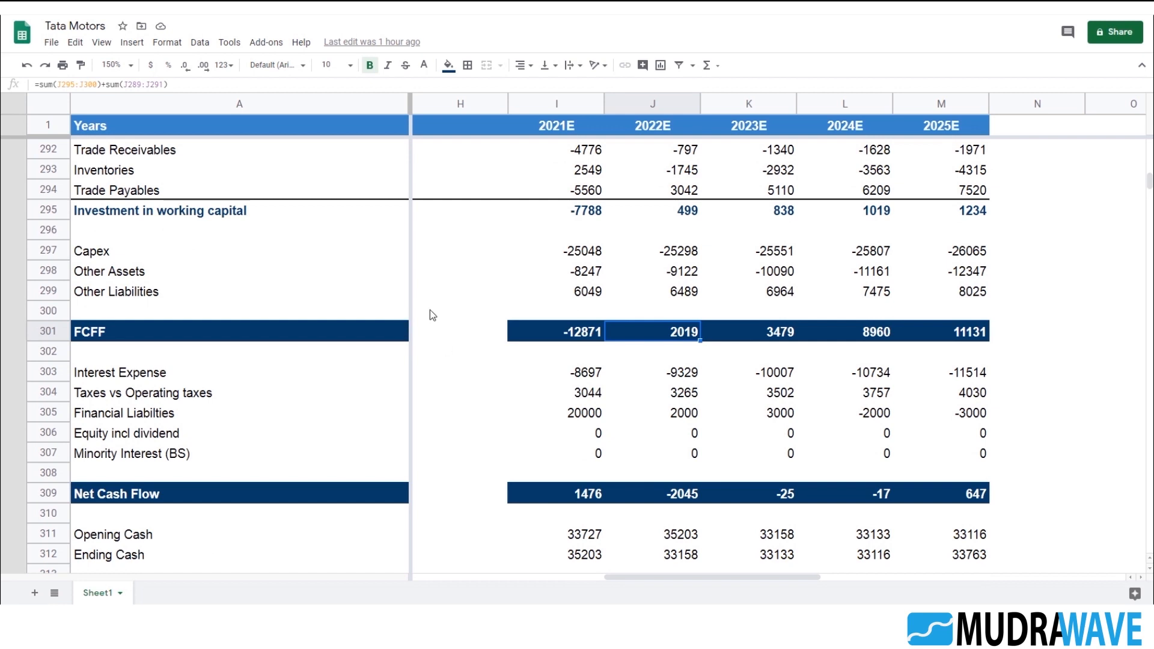
scroll(666, 314, "up", 1)
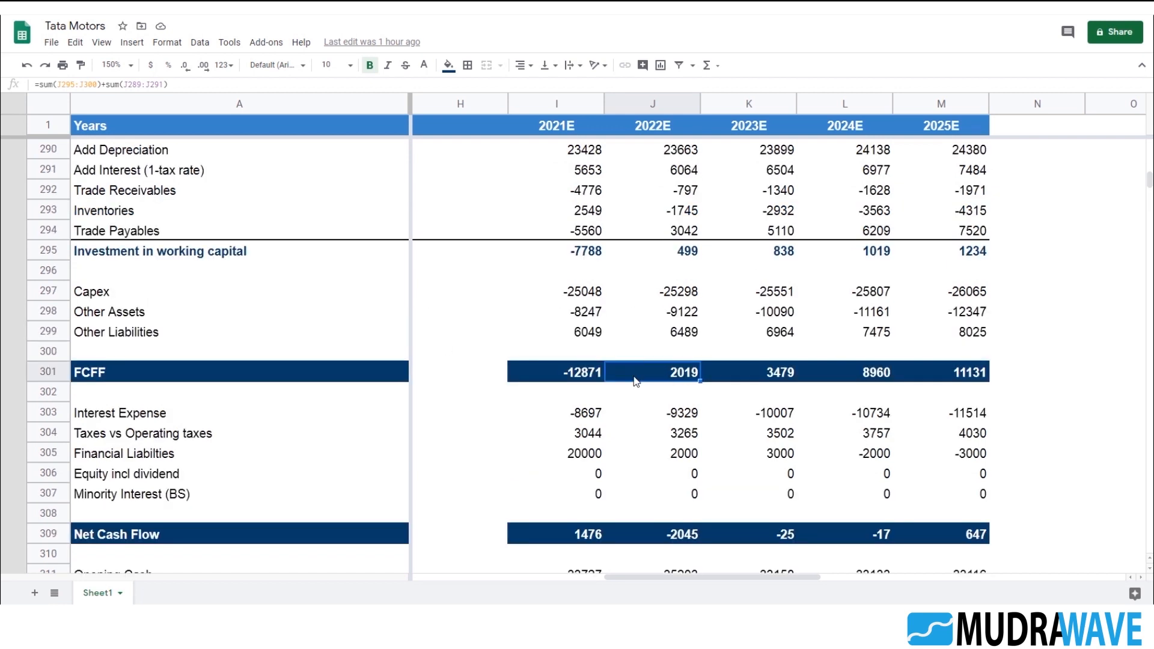
scroll(705, 418, "down", 1)
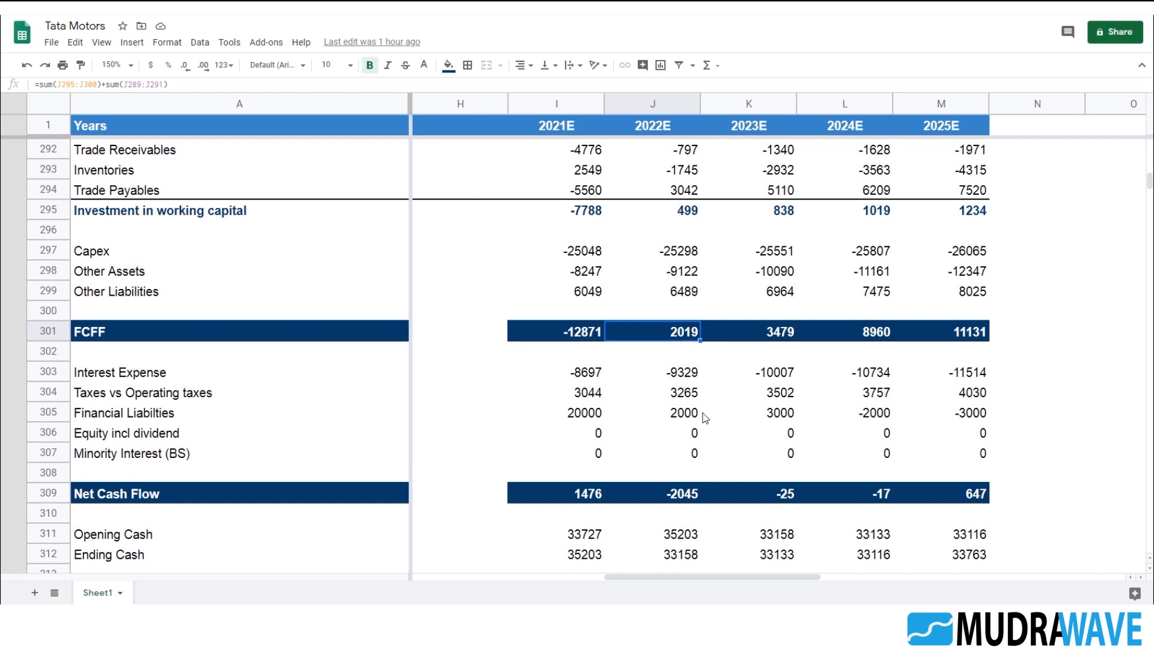